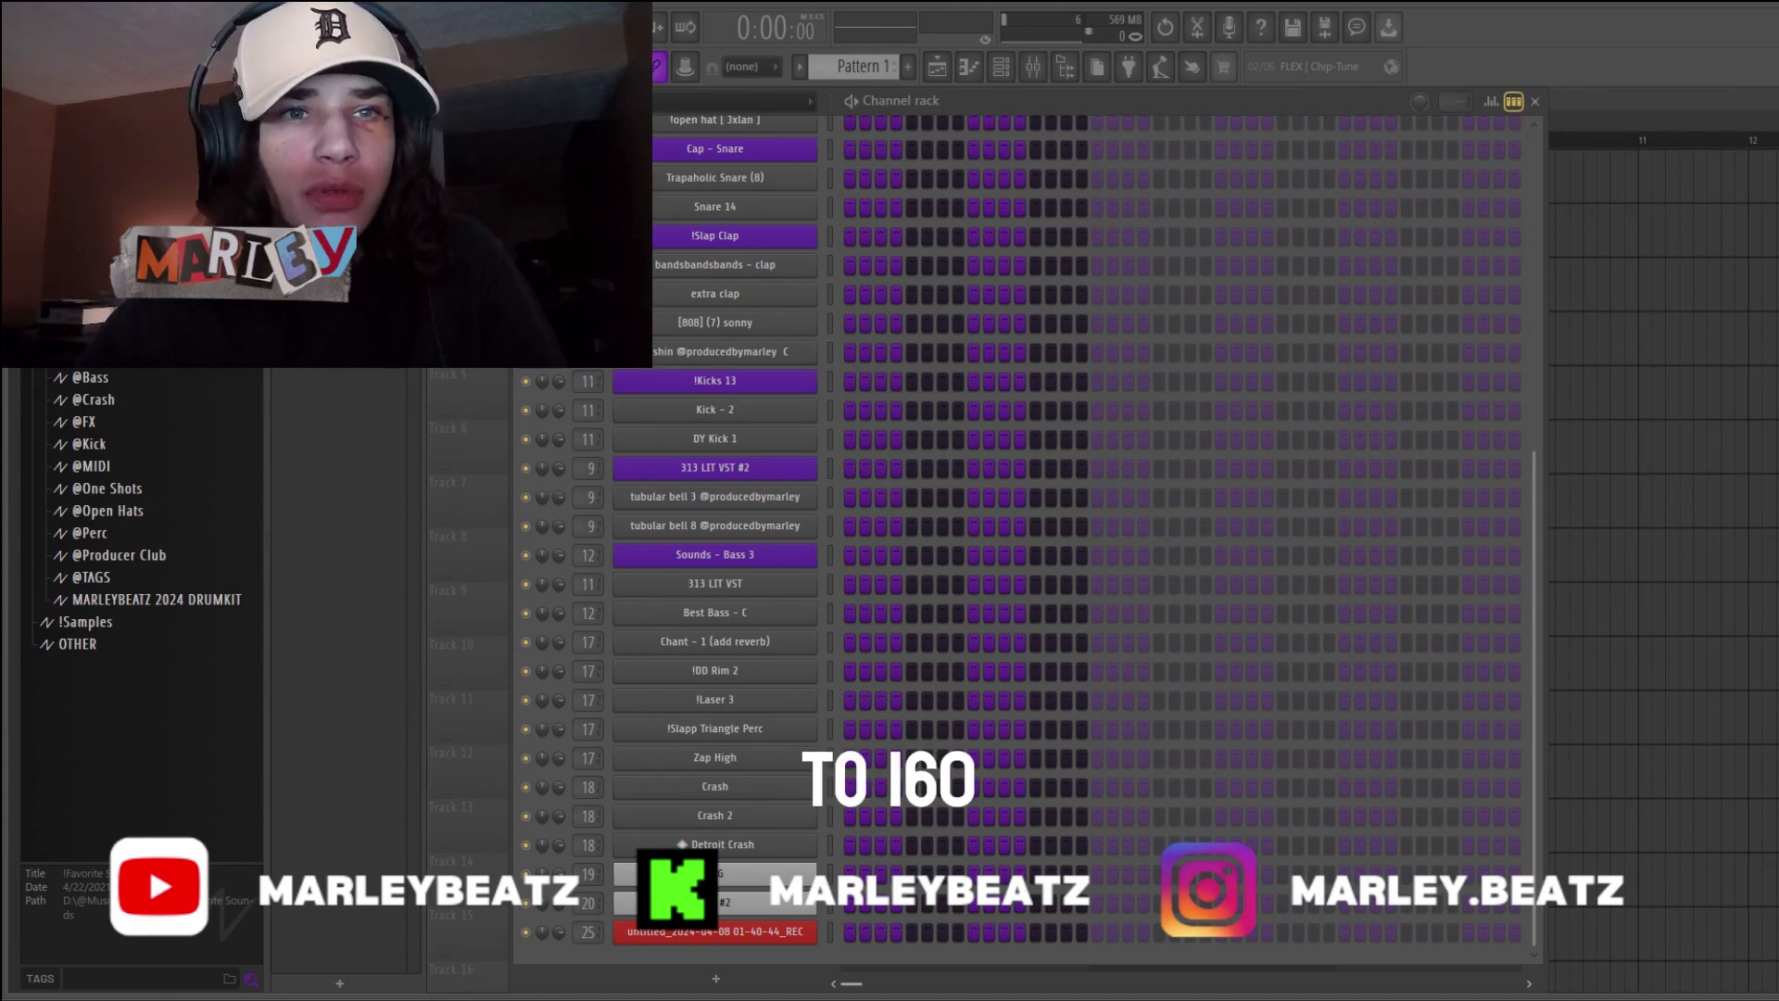
- Switch the channel rack's add-instrument plugin list to the Simple view
{"action": "key", "text": "Return"}
{"action": "left_click", "coordinate": [1024, 560]}
{"action": "scroll", "coordinate": [849, 571], "scroll_direction": "up", "scroll_amount": 4}
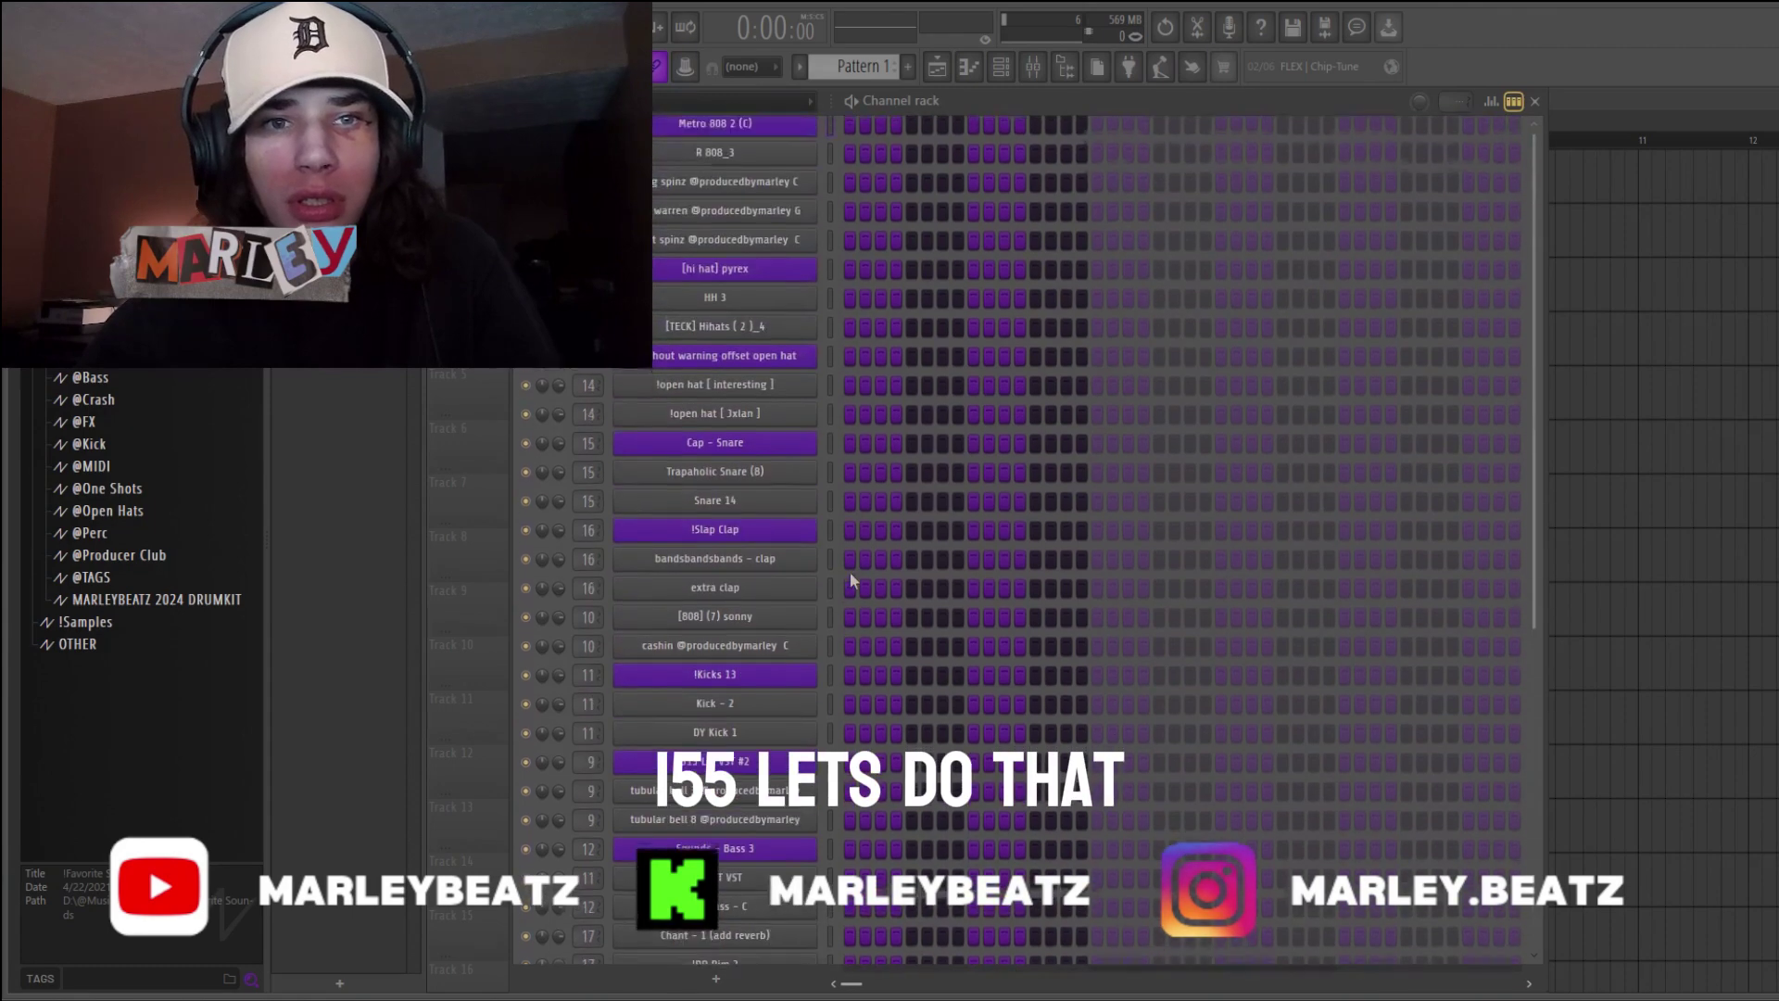
{"action": "left_click", "coordinate": [718, 980]}
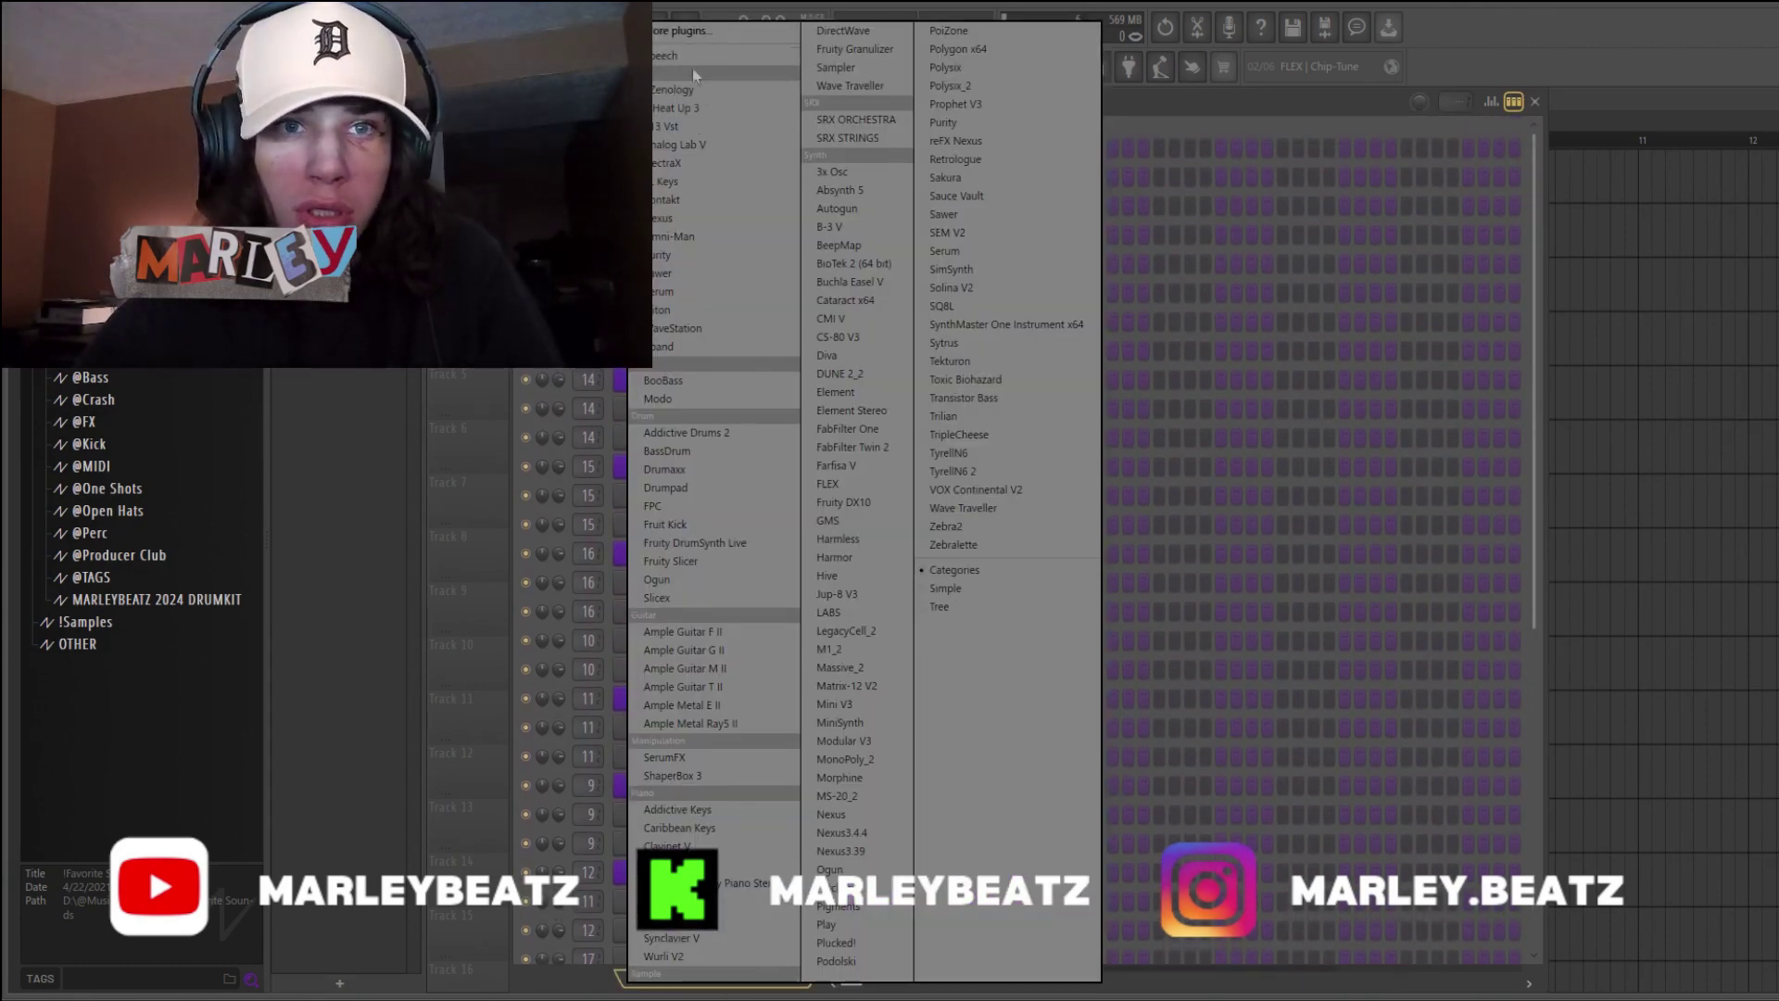
{"action": "left_click", "coordinate": [962, 590]}
- Add a Heat Up 3 instrument channel and load its ALL NATURAL preset from the KEYS category
{"action": "left_click", "coordinate": [718, 980]}
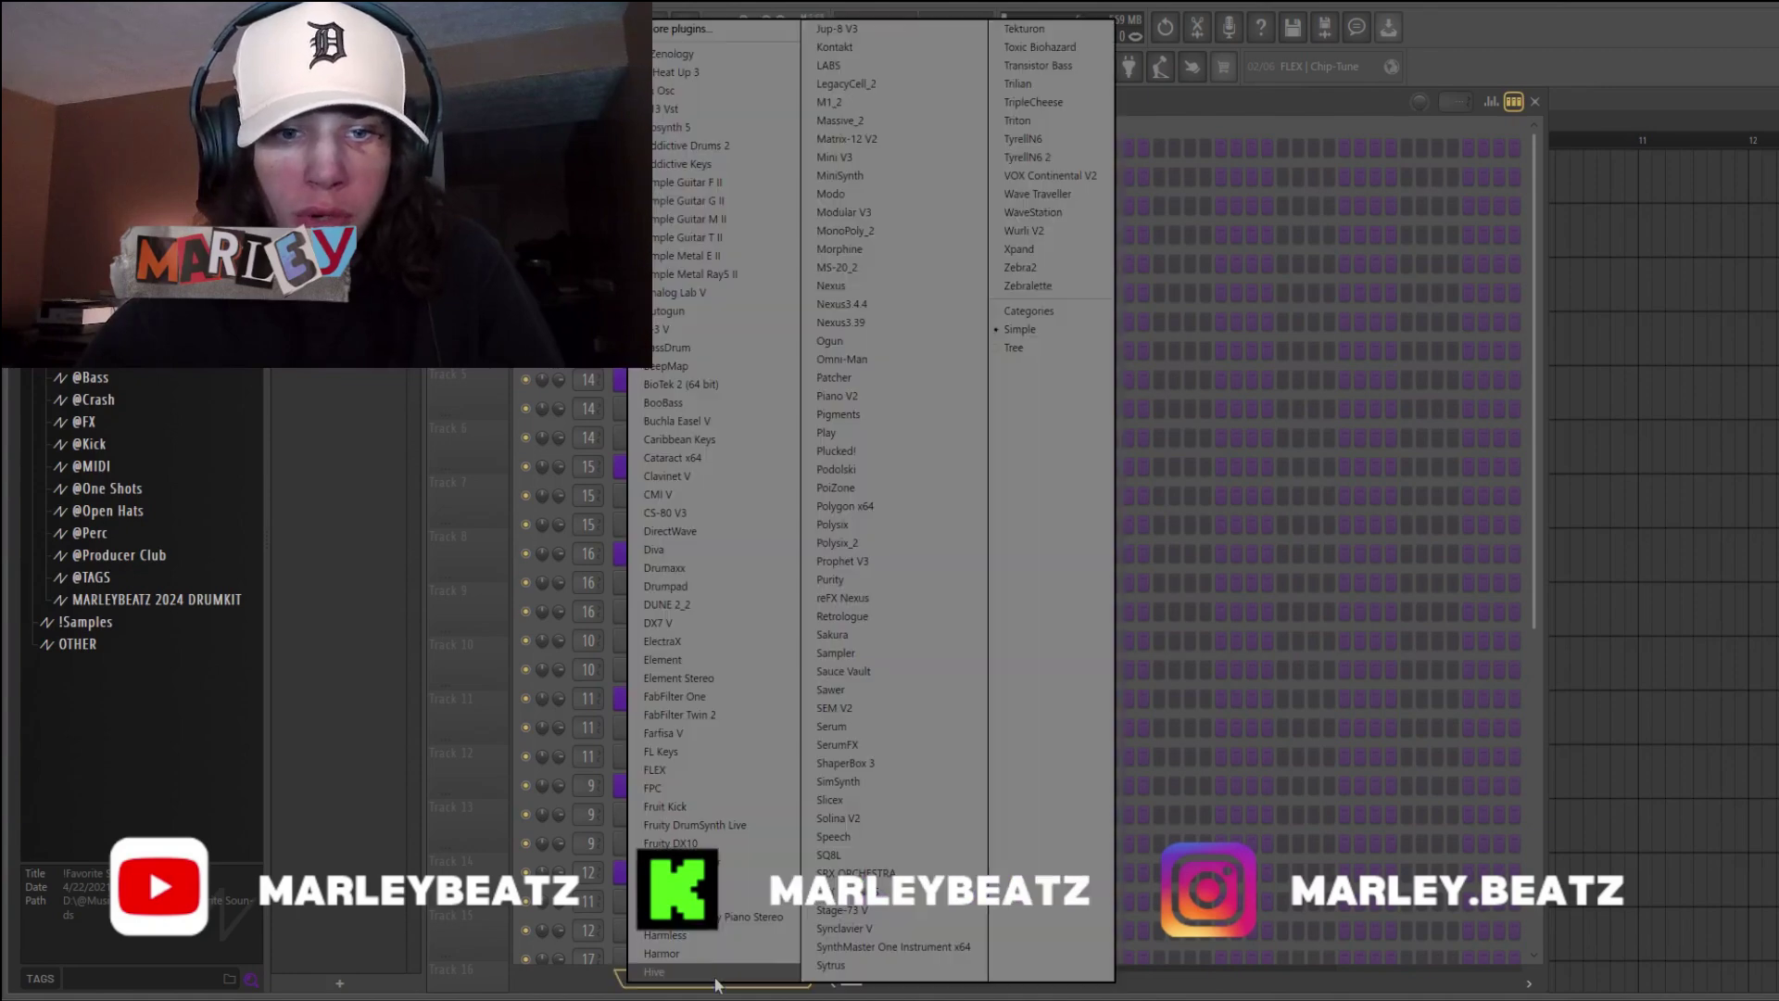
{"action": "left_click", "coordinate": [695, 73]}
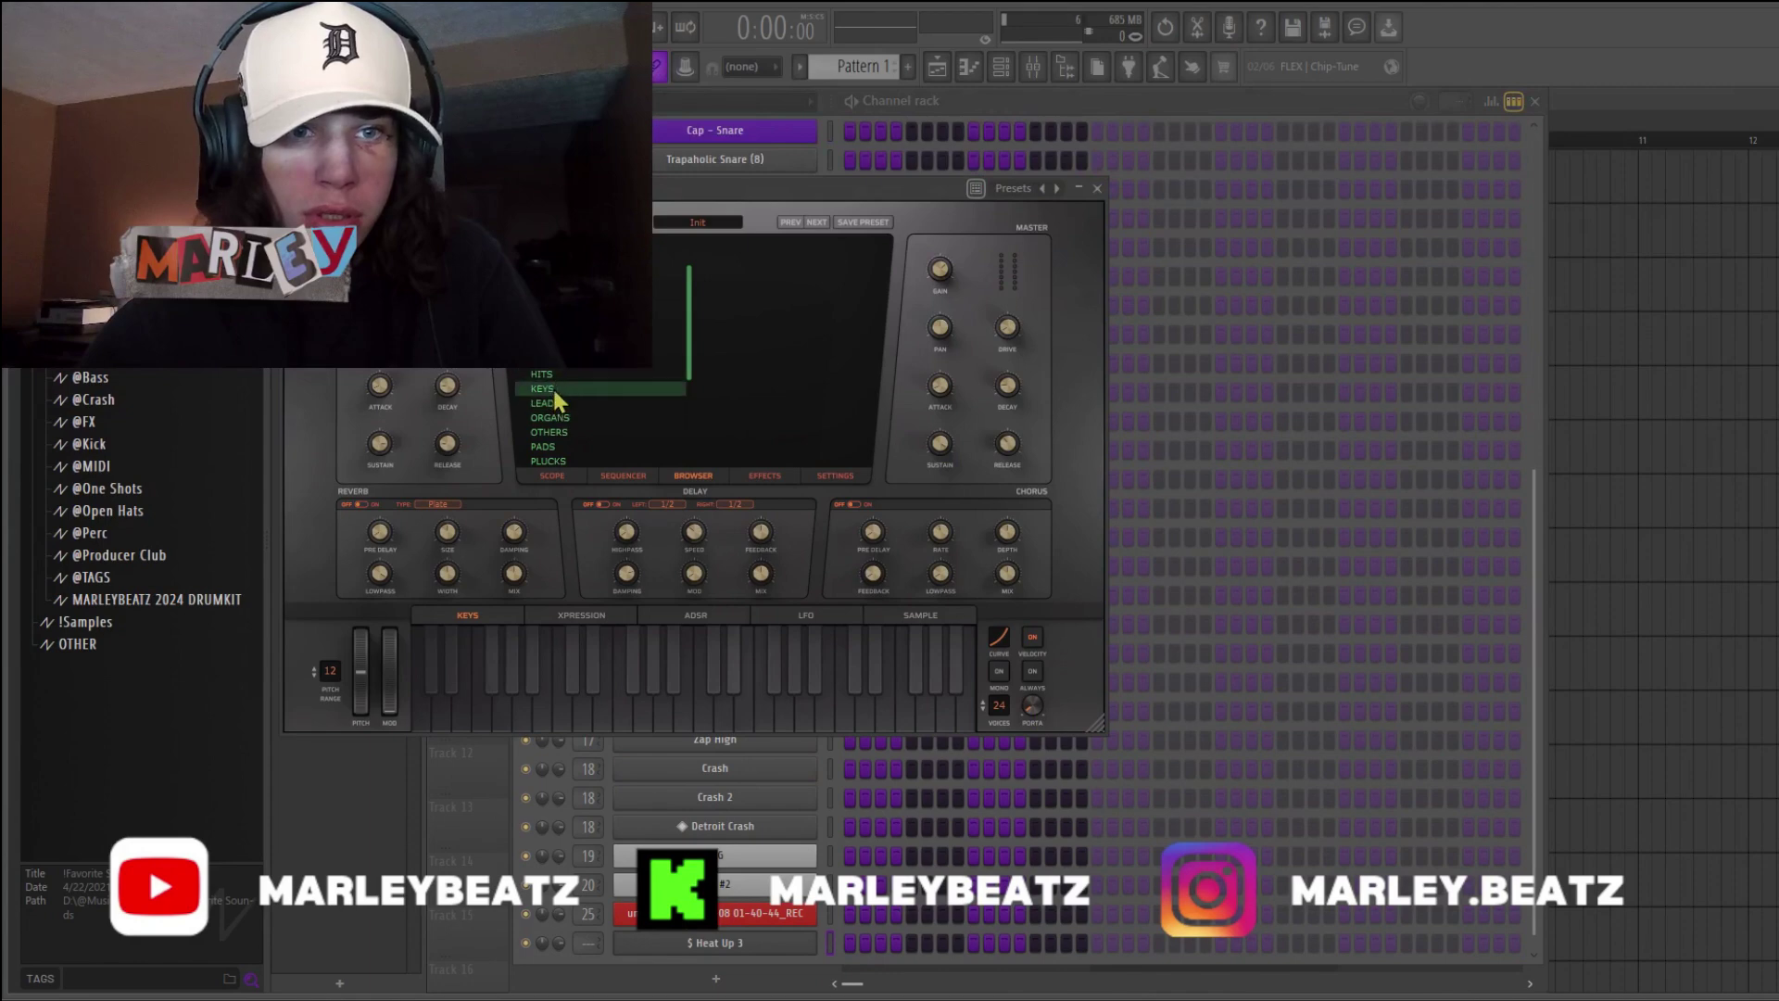
{"action": "left_click", "coordinate": [552, 386]}
{"action": "left_click", "coordinate": [771, 351]}
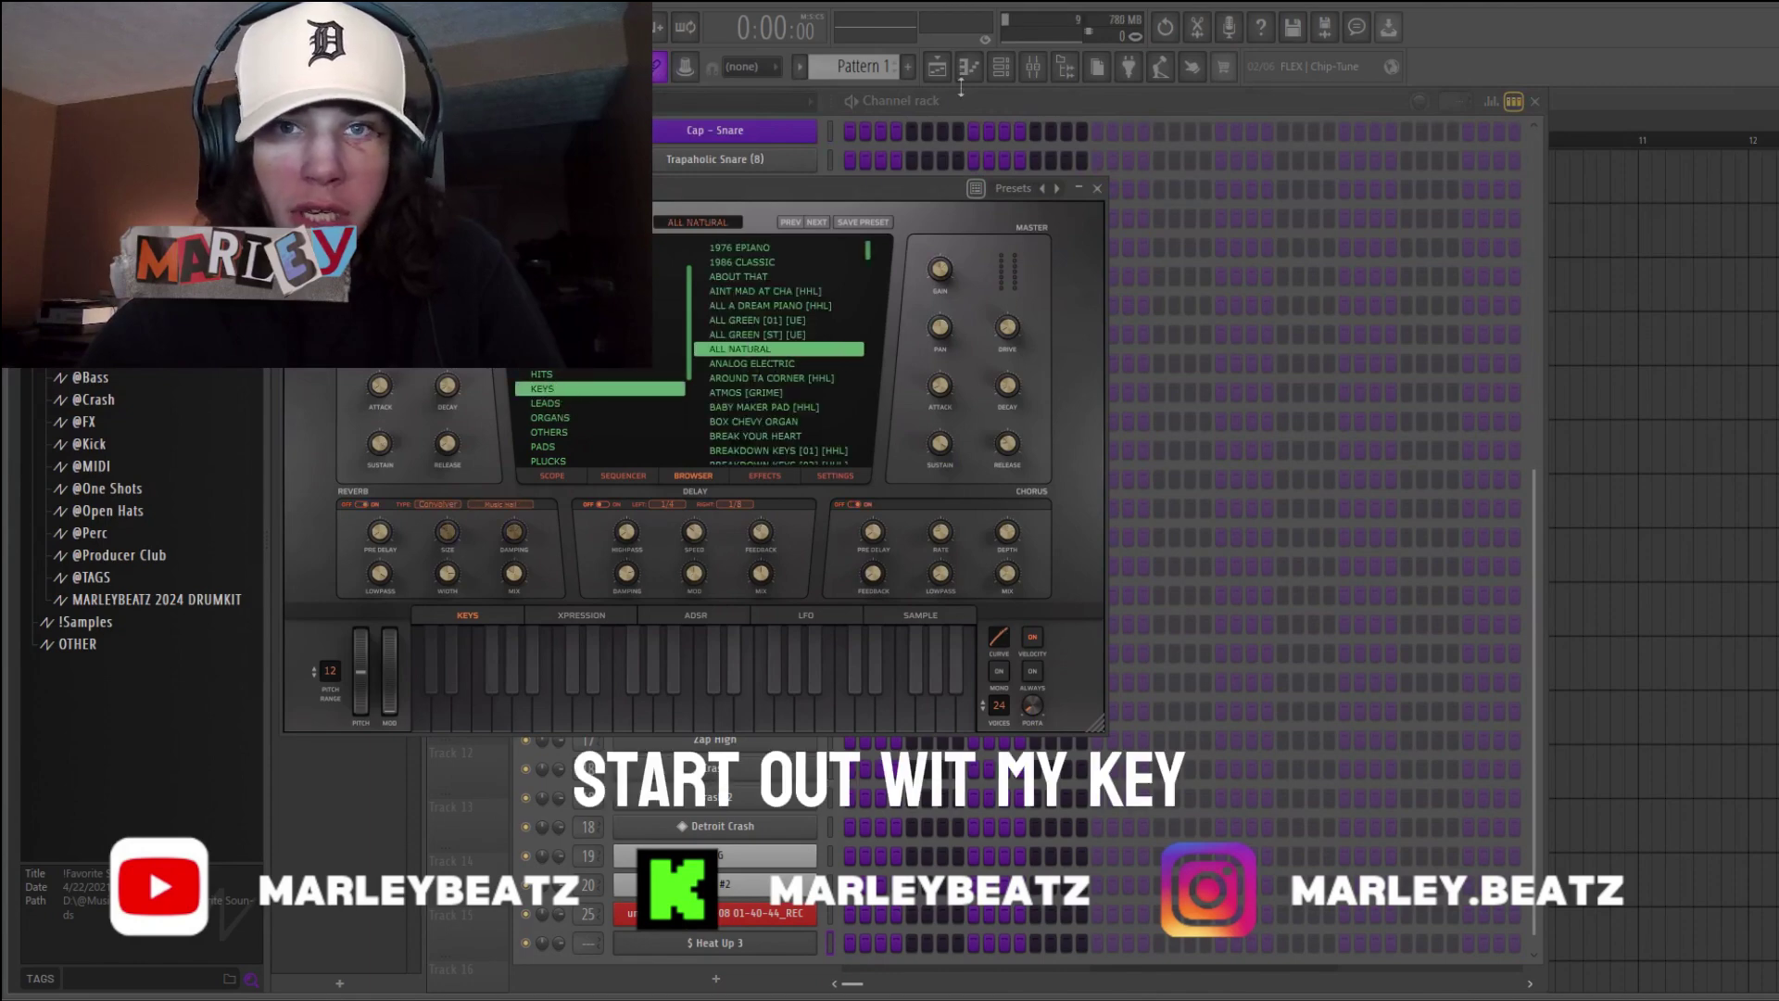
- Draw a one-bar G2 note at the pattern's start in Heat Up 3's maximized piano roll and play it back
{"action": "left_click", "coordinate": [968, 66]}
{"action": "left_click_drag", "start_coordinate": [1101, 449], "coordinate": [1362, 67]}
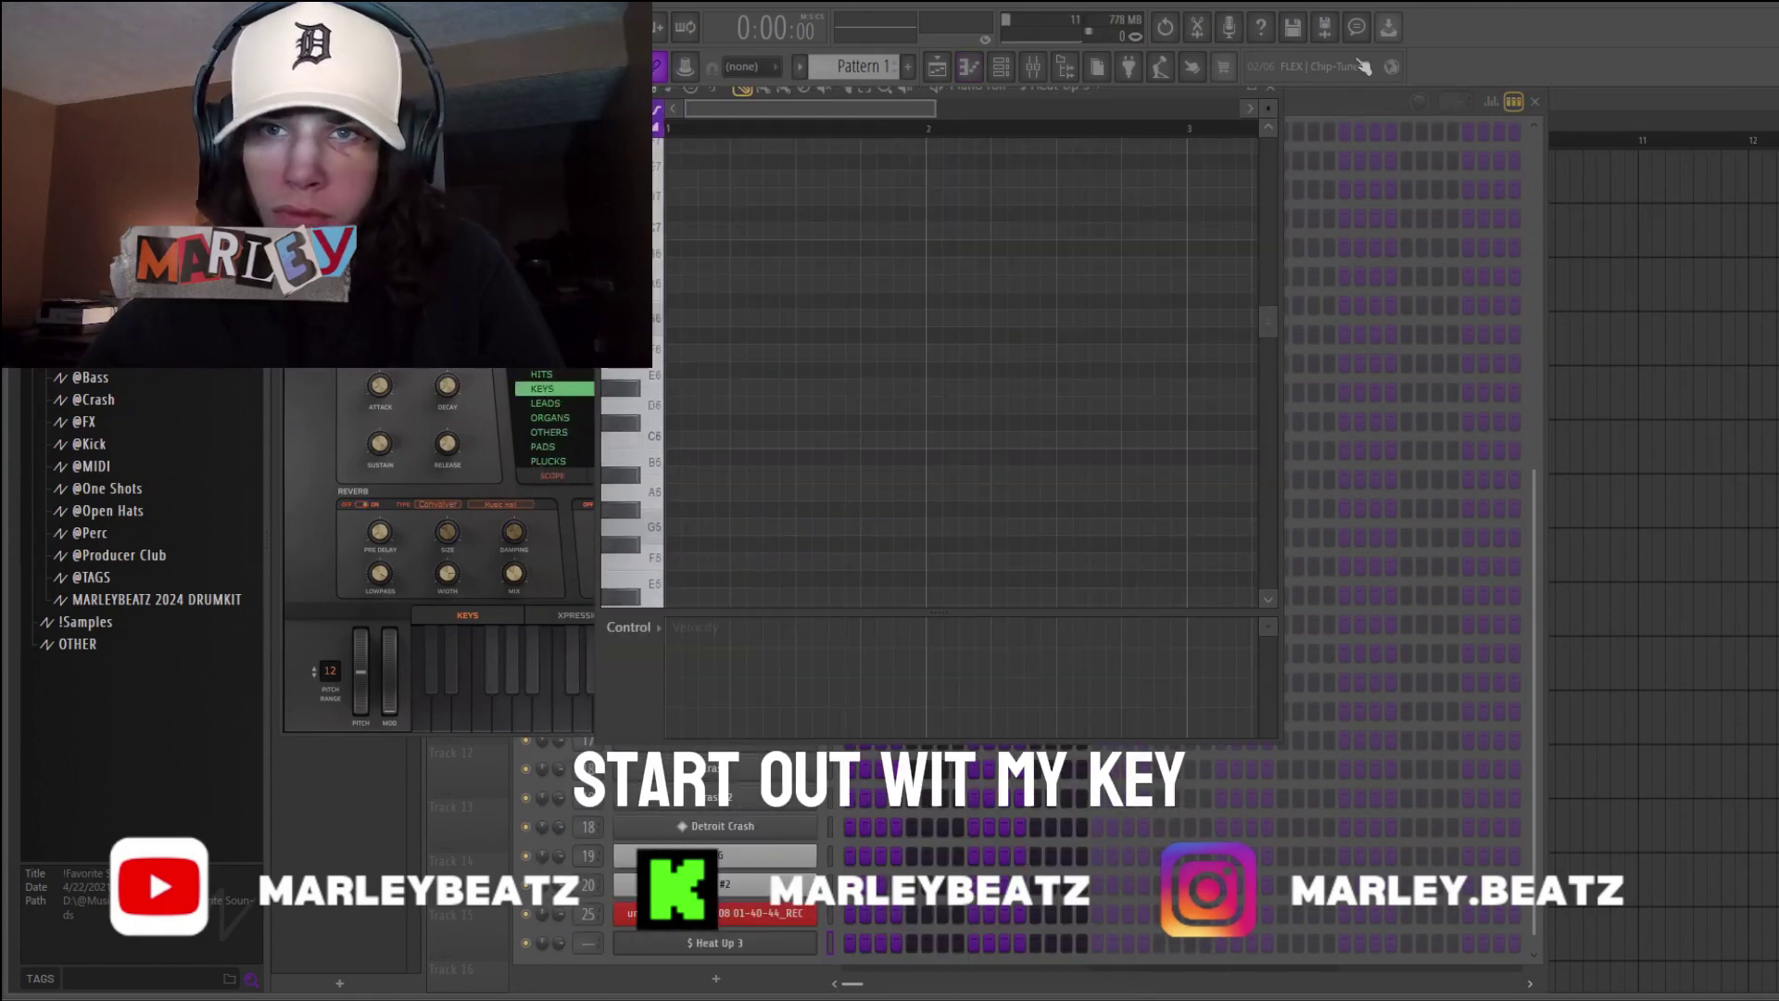
{"action": "left_click", "coordinate": [1255, 92]}
{"action": "scroll", "coordinate": [389, 556], "scroll_direction": "down", "scroll_amount": 5}
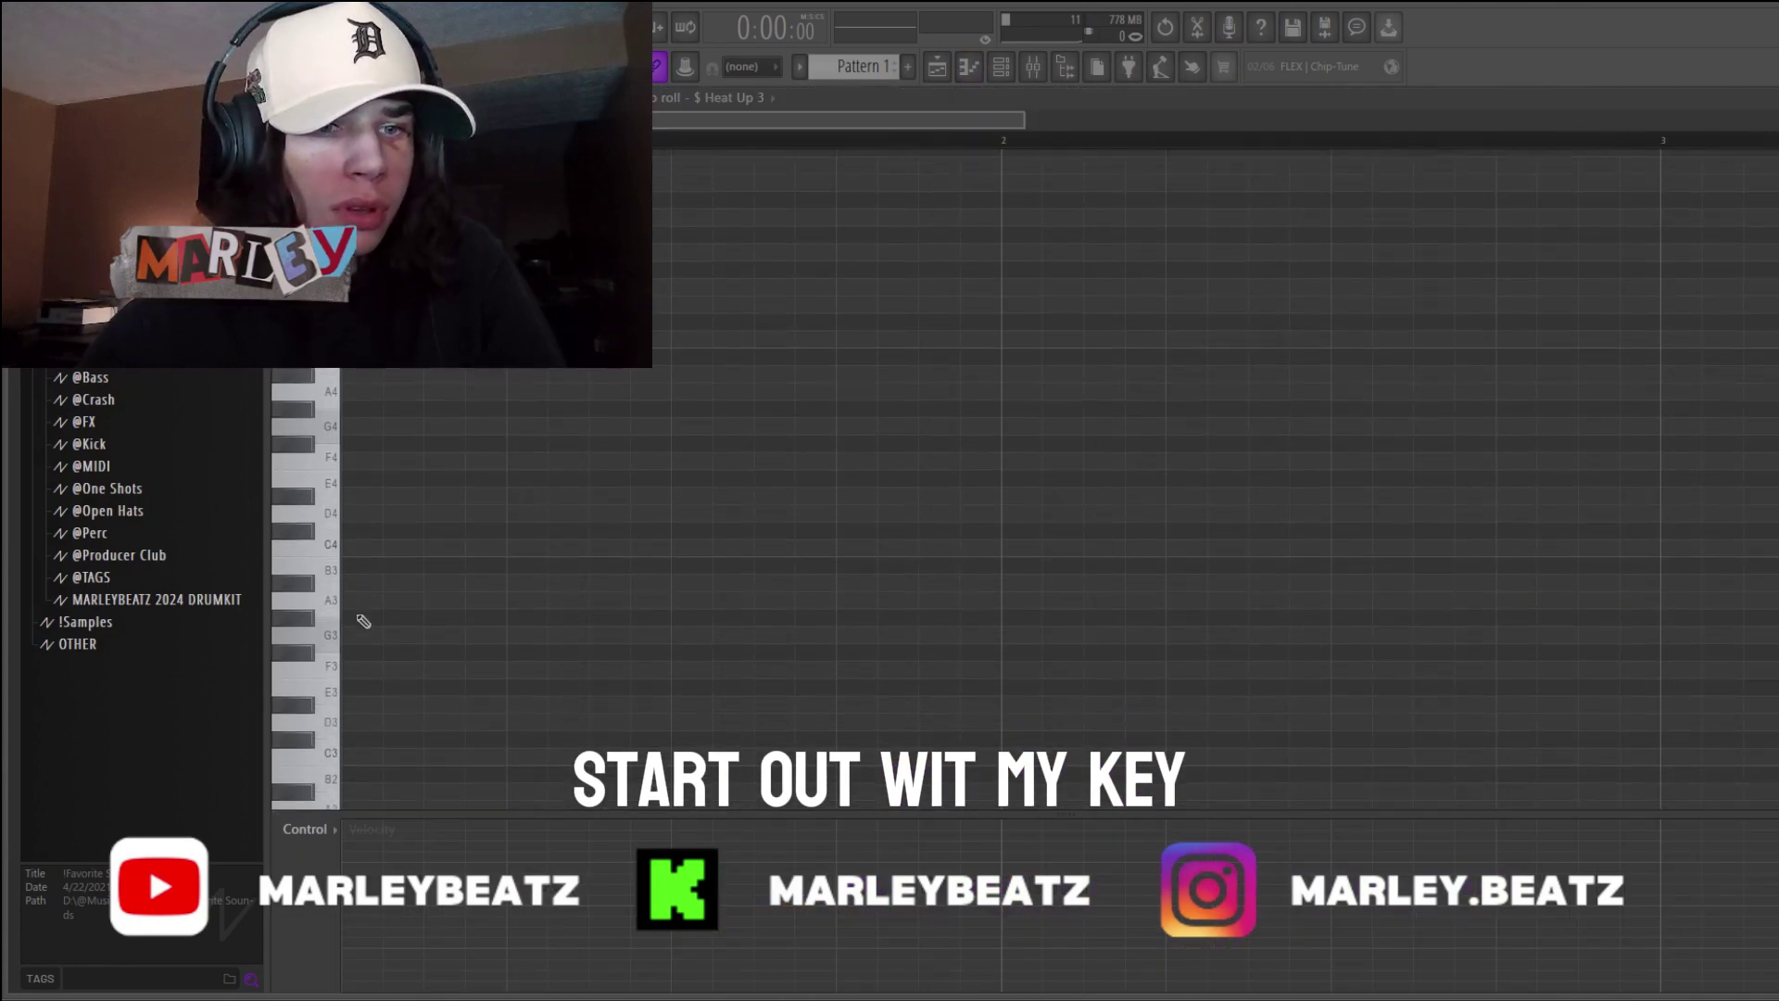
{"action": "scroll", "coordinate": [370, 676], "scroll_direction": "down", "scroll_amount": 3}
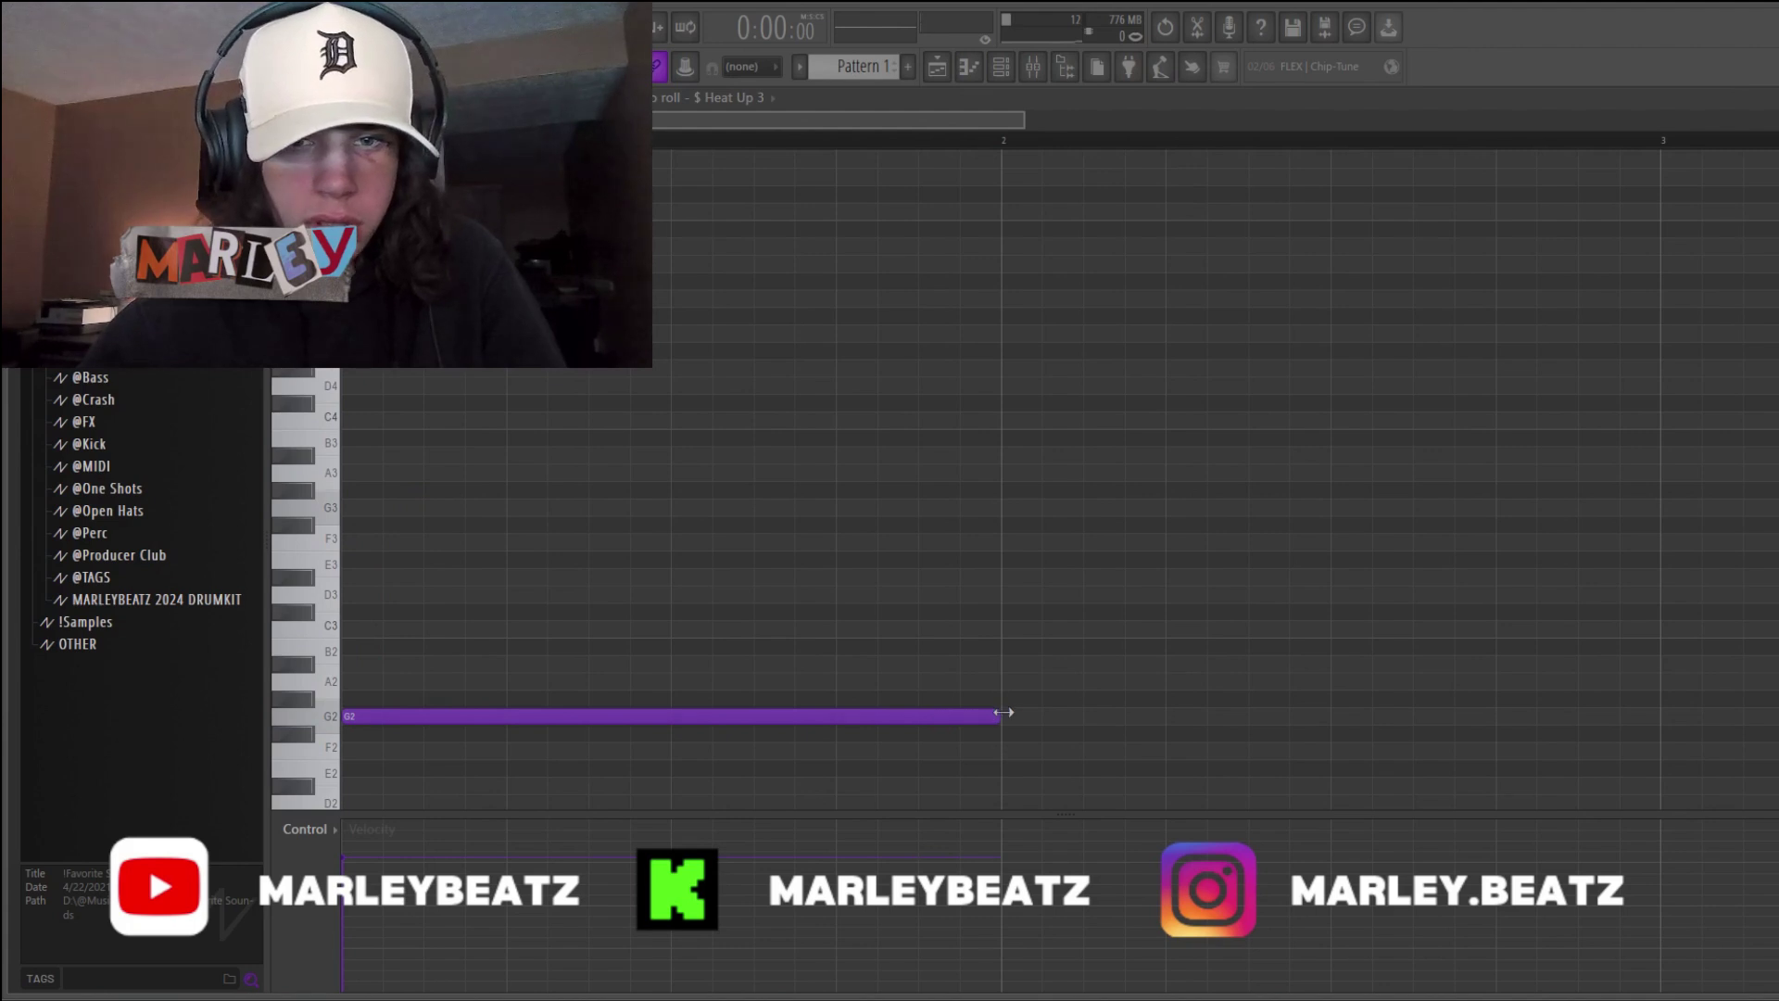
{"action": "left_click_drag", "start_coordinate": [1012, 116], "coordinate": [707, 122]}
{"action": "key", "text": "space"}
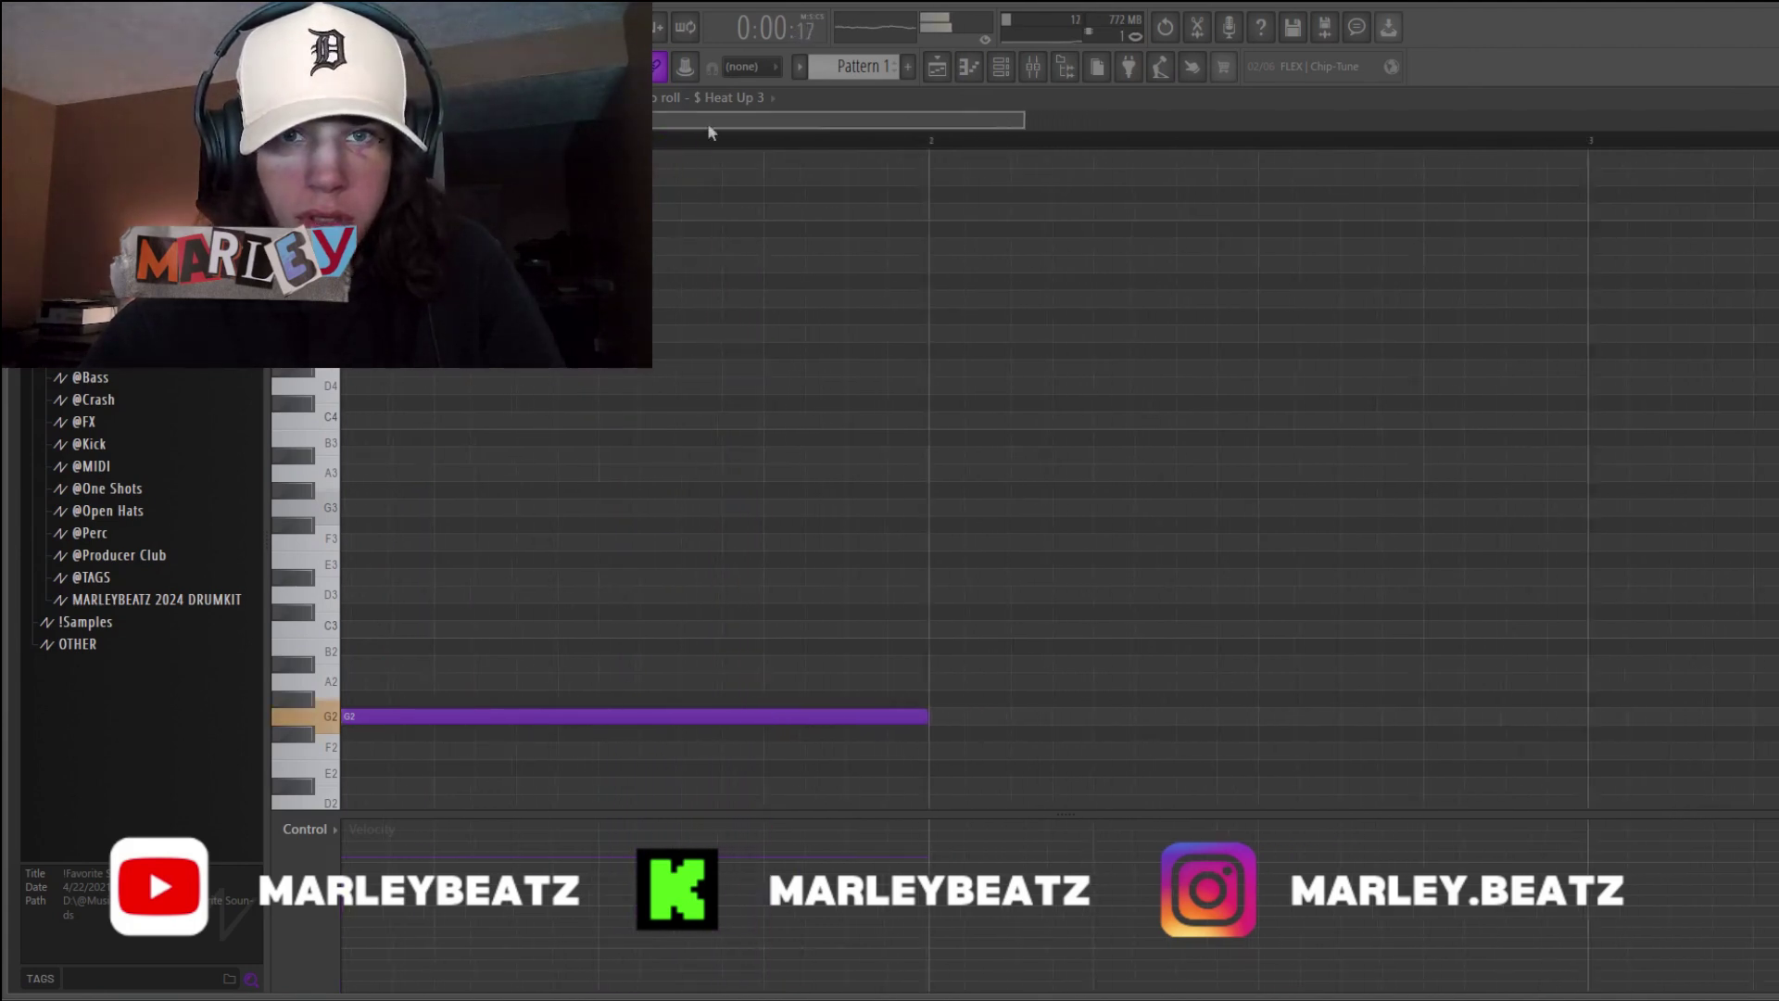
- Lay out a four-bar melody with a two-bar G2, a one-bar G2 at bar 3 and a one-bar A2 at bar 4
{"action": "left_click_drag", "start_coordinate": [1023, 119], "coordinate": [1777, 120]}
{"action": "scroll", "coordinate": [635, 624], "scroll_direction": "down", "scroll_amount": 1}
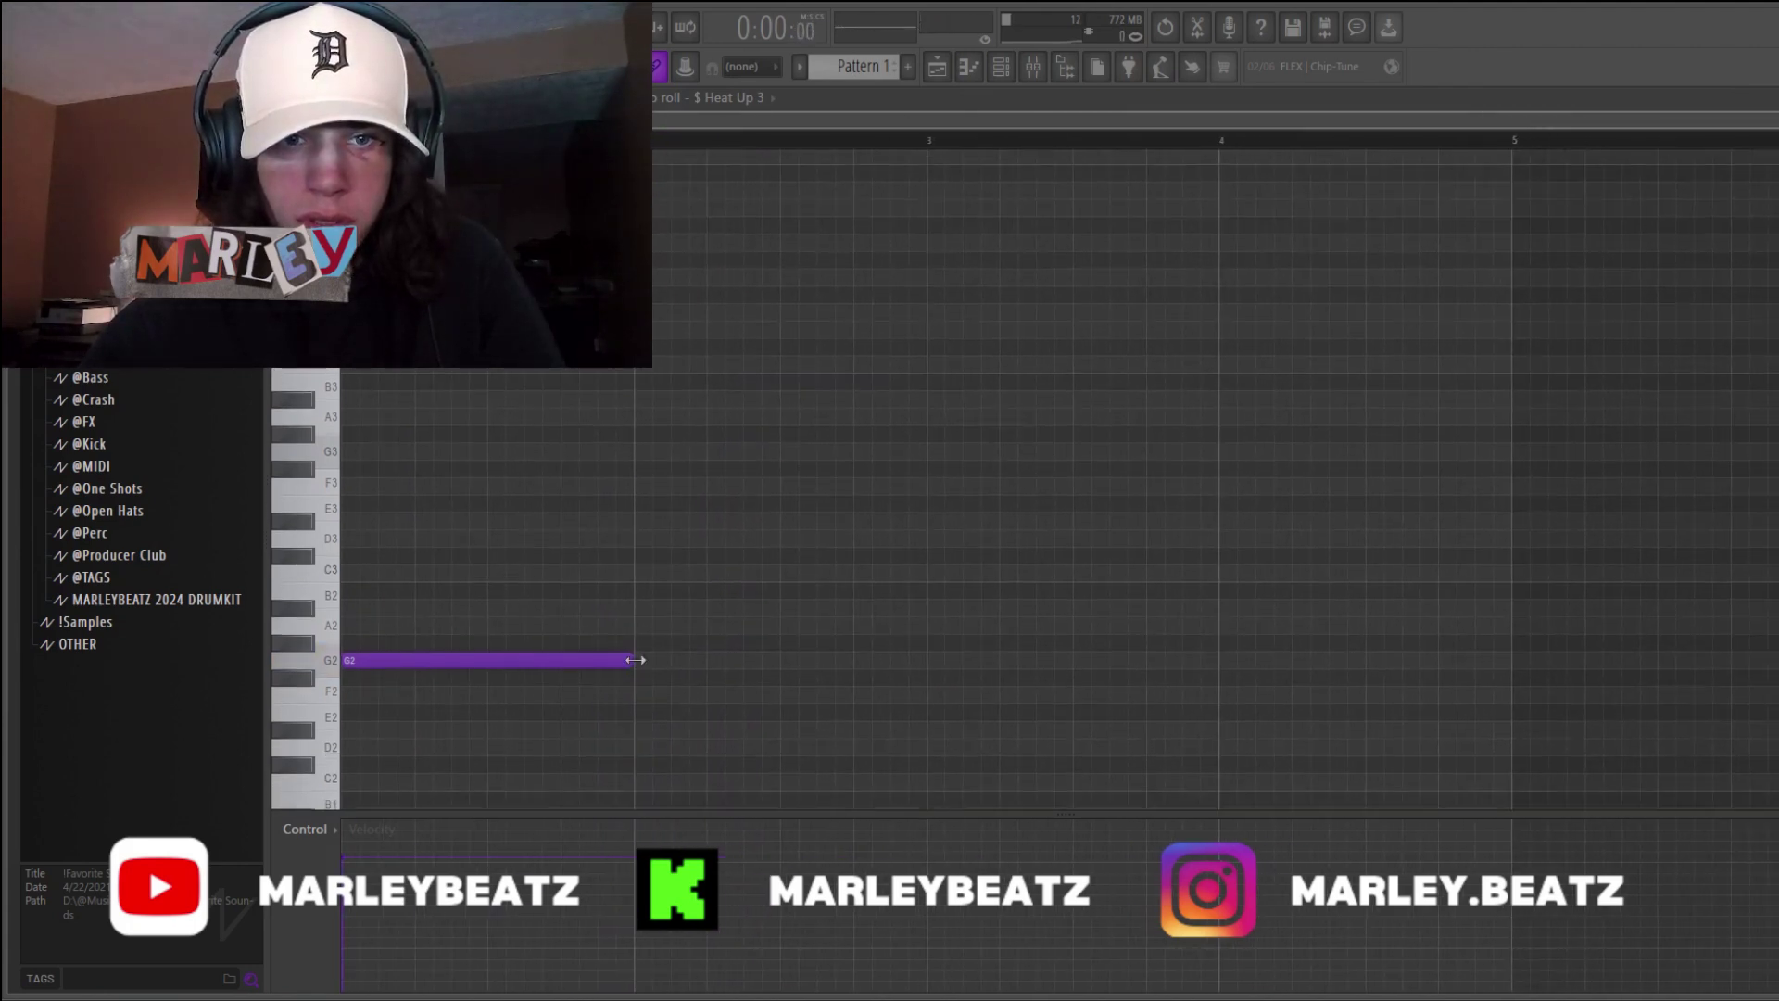
{"action": "left_click_drag", "start_coordinate": [931, 676], "coordinate": [932, 659]}
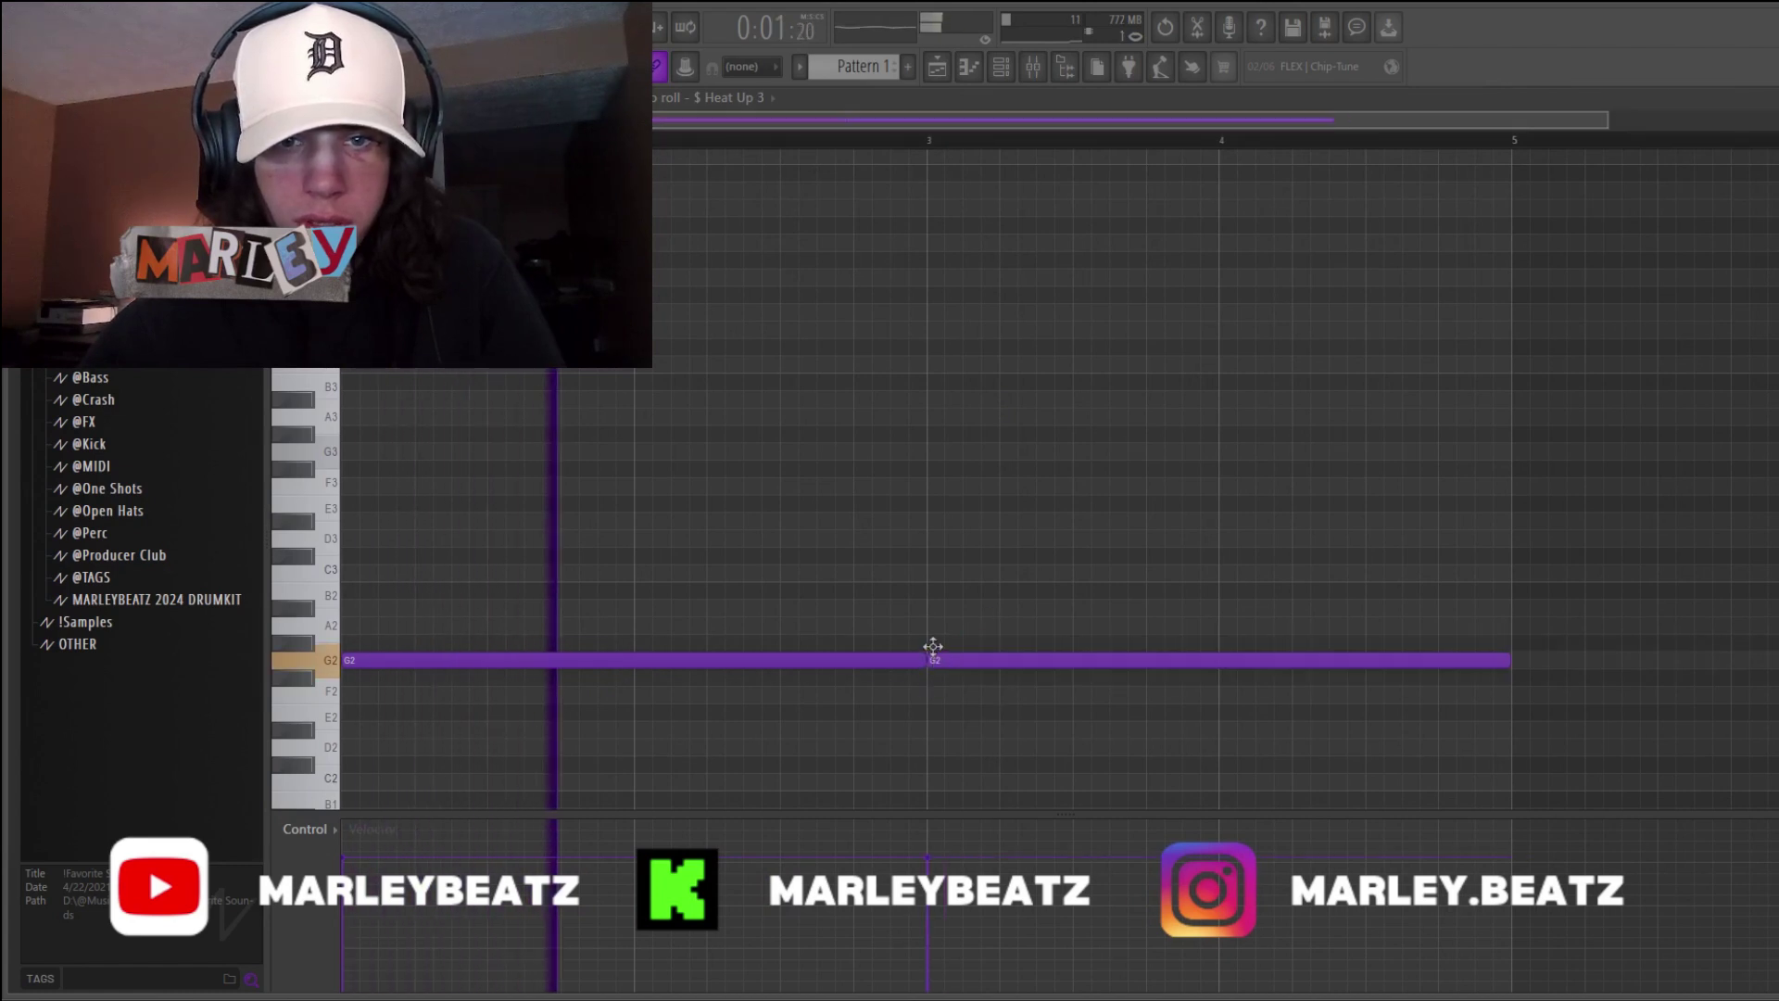
{"action": "left_click_drag", "start_coordinate": [1505, 660], "coordinate": [1209, 663]}
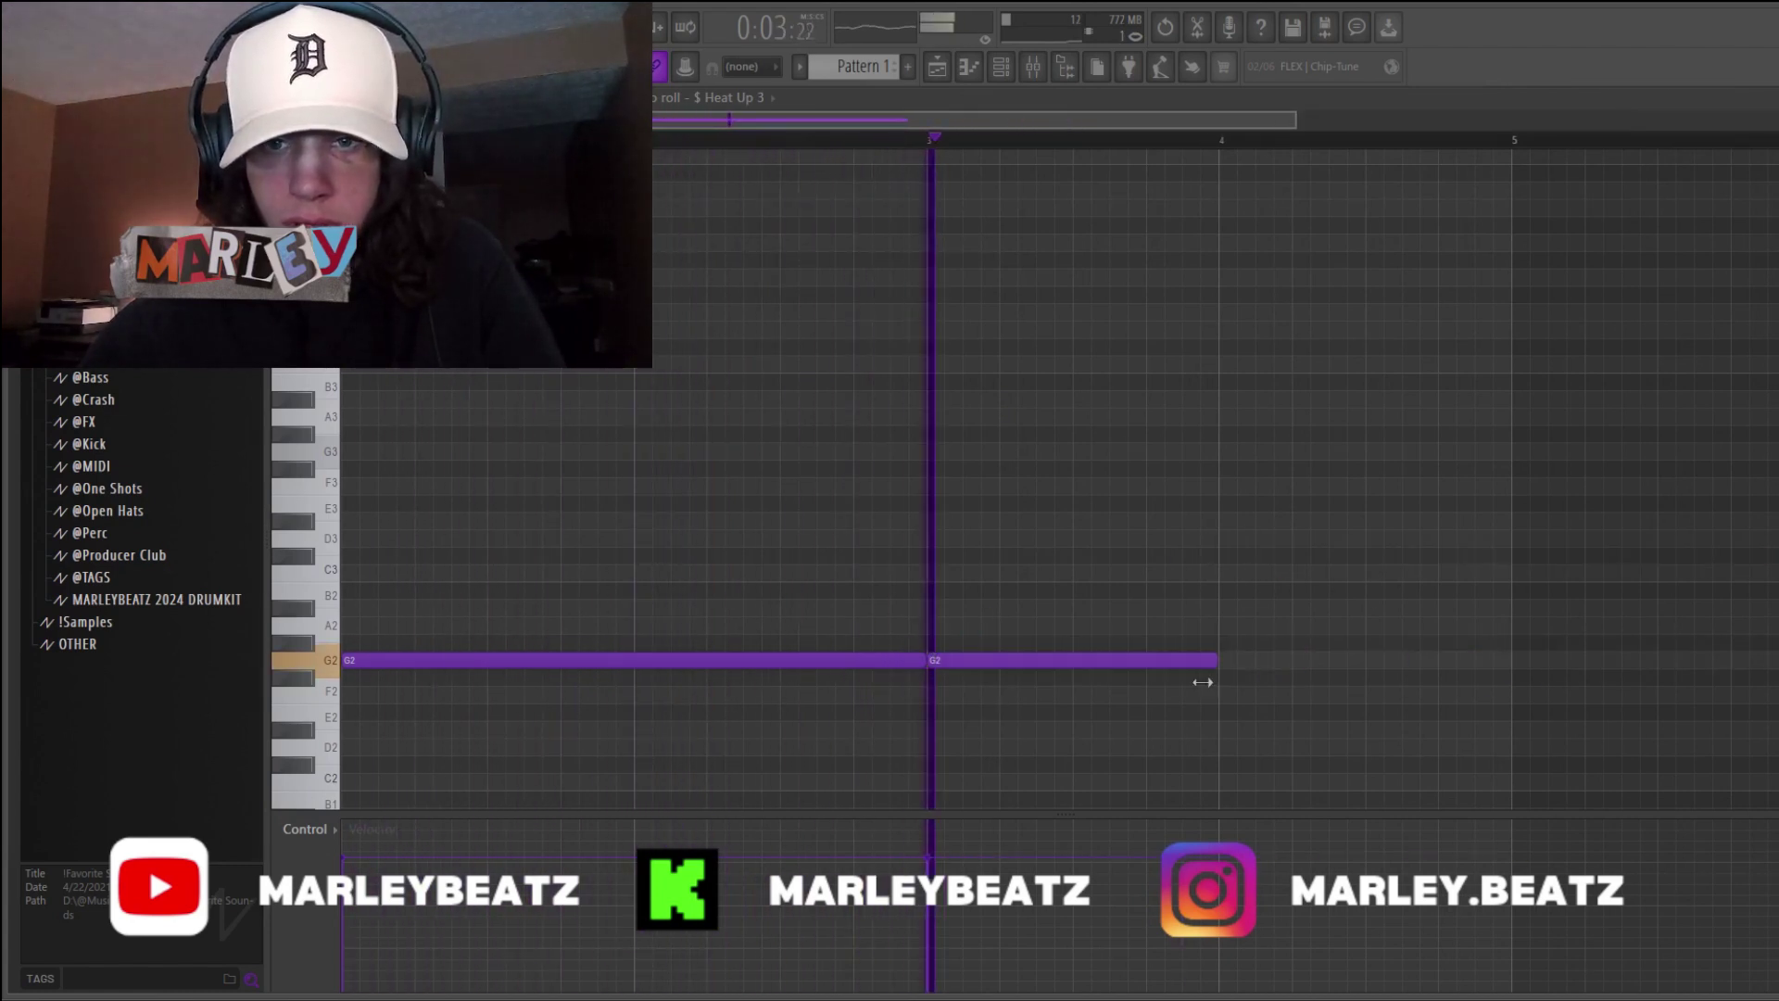
{"action": "left_click", "coordinate": [1228, 627]}
{"action": "left_click", "coordinate": [1504, 521]}
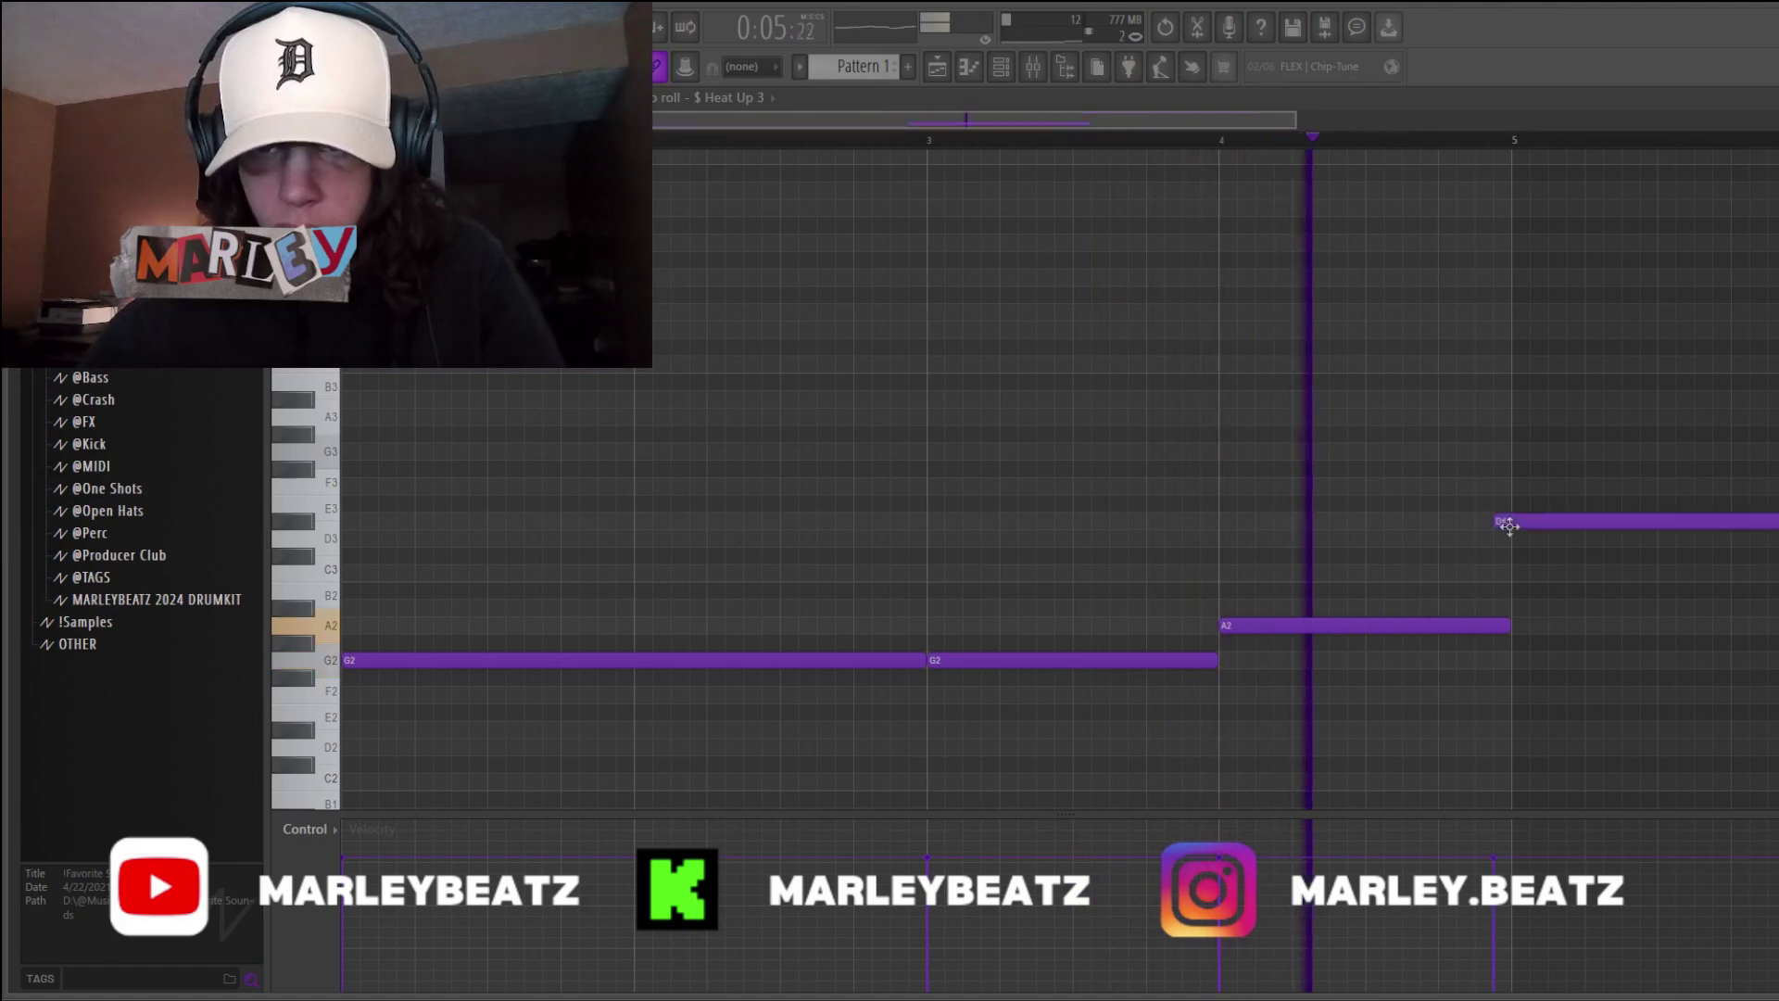
{"action": "right_click", "coordinate": [1504, 523]}
- Transpose all Heat Up 3 notes down five semitones, to D2 and E2
{"action": "scroll", "coordinate": [1247, 536], "scroll_direction": "down", "scroll_amount": 3}
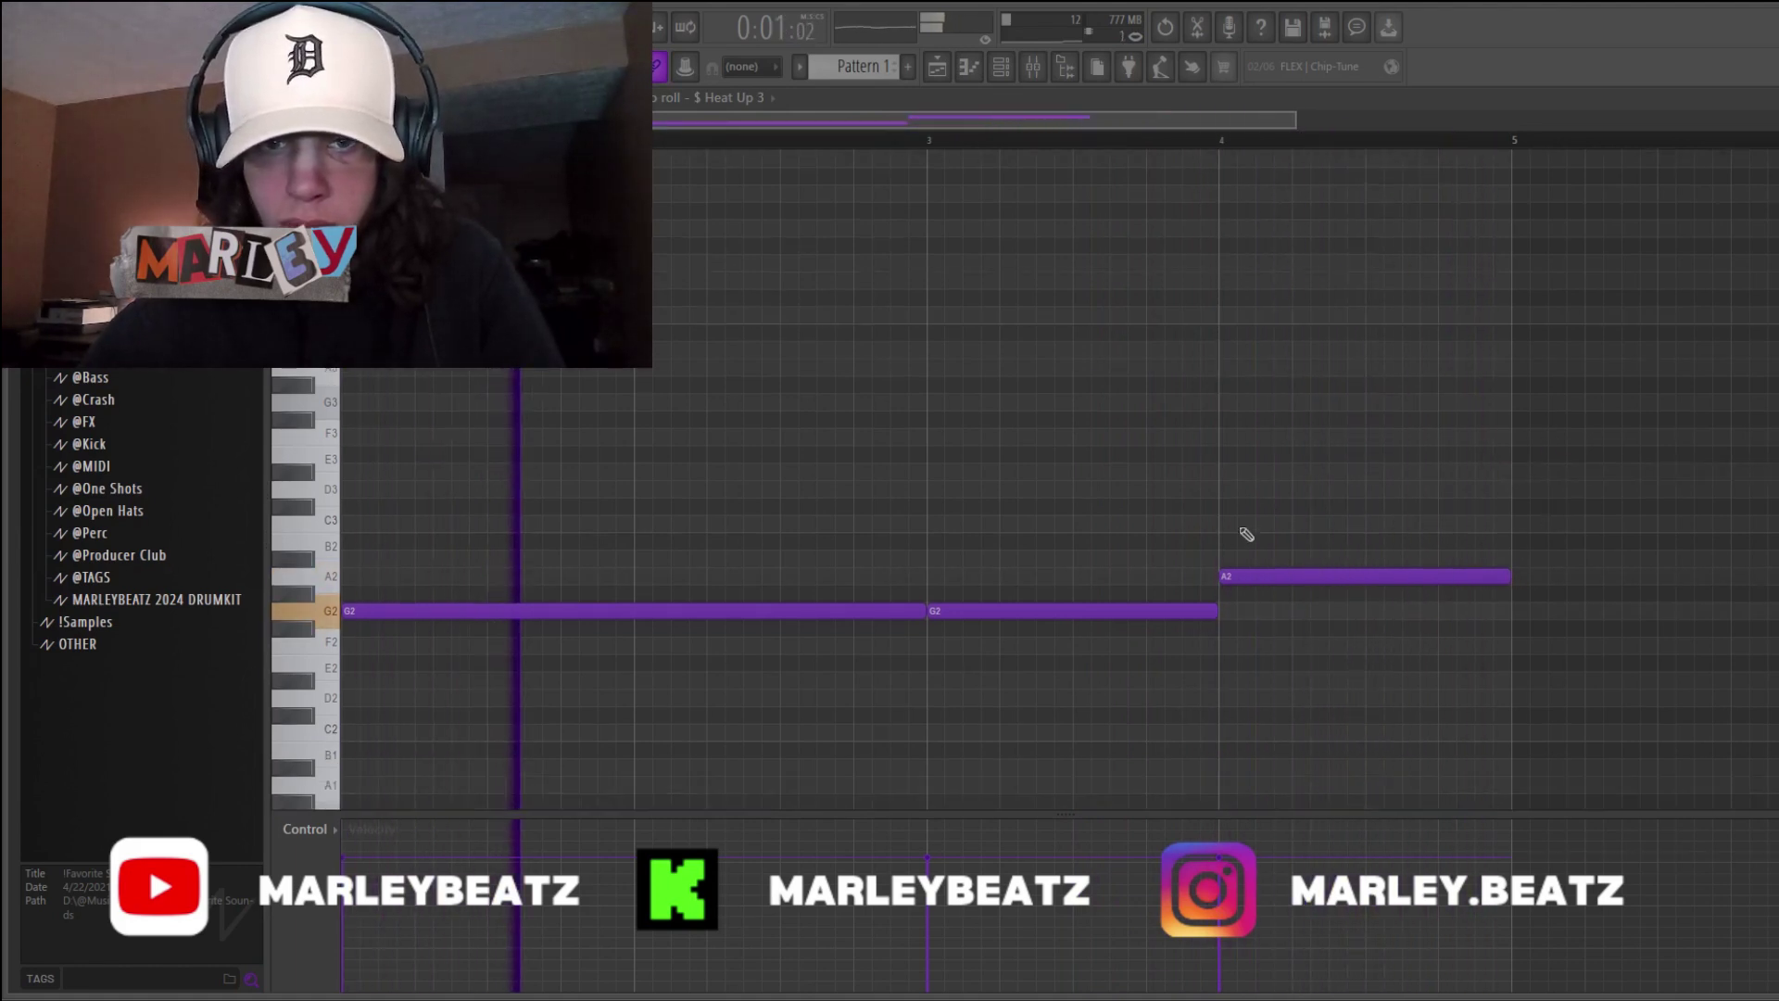
{"action": "key", "text": "shift+Down"}
{"action": "key", "text": "shift+Down"}
{"action": "key", "text": "shift+Down"}
{"action": "key", "text": "shift+Down"}
{"action": "key", "text": "shift+Down"}
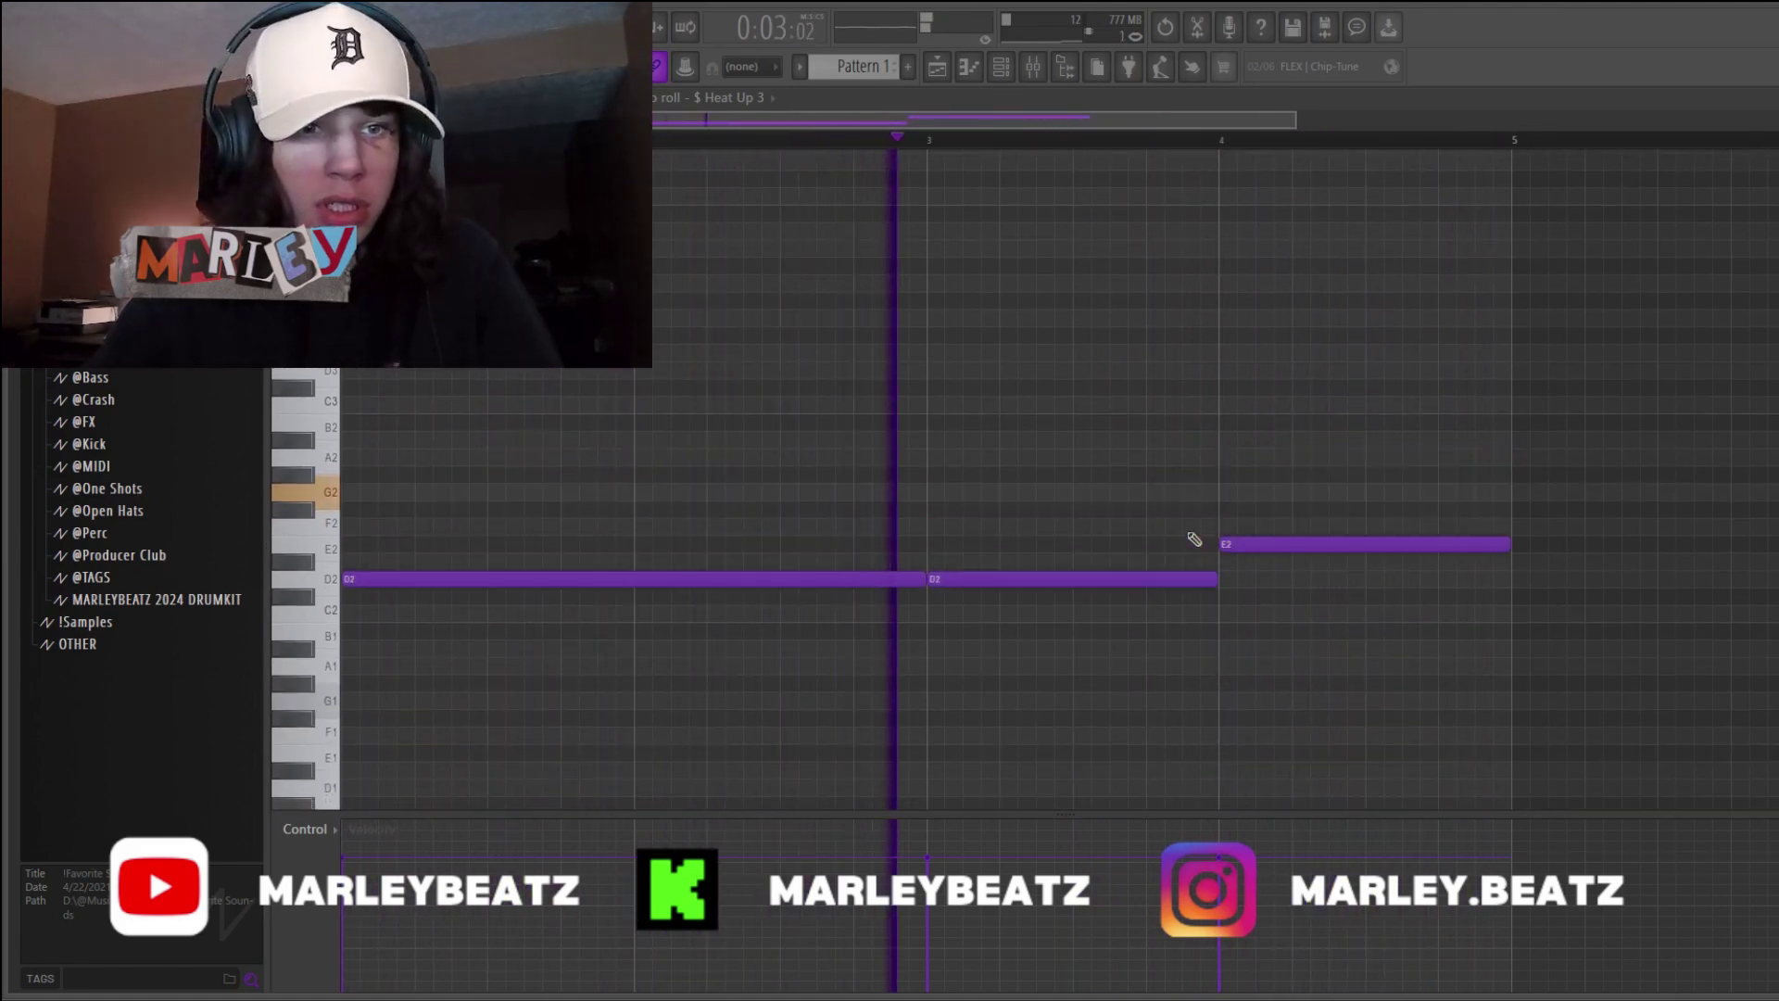
- Set the piano roll's scale highlighting root note to D and raise all the notes one octave
{"action": "left_click", "coordinate": [282, 97]}
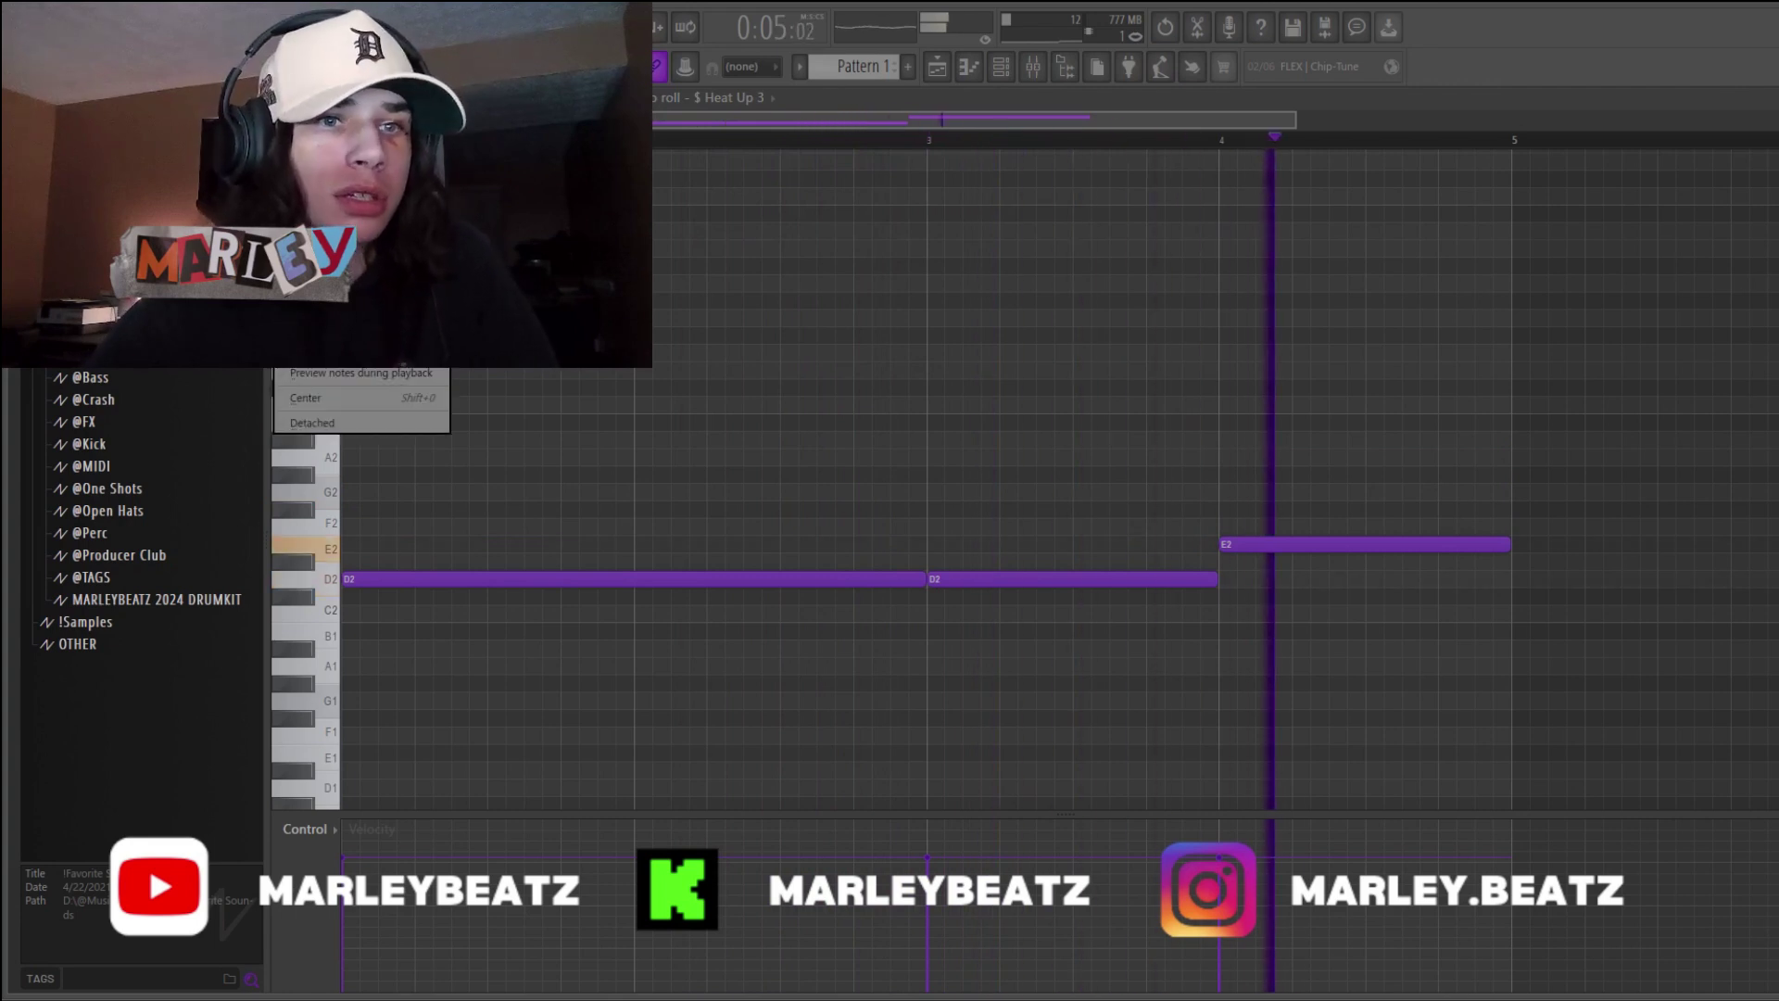
{"action": "mouse_move", "coordinate": [320, 190]}
{"action": "mouse_move", "coordinate": [510, 481]}
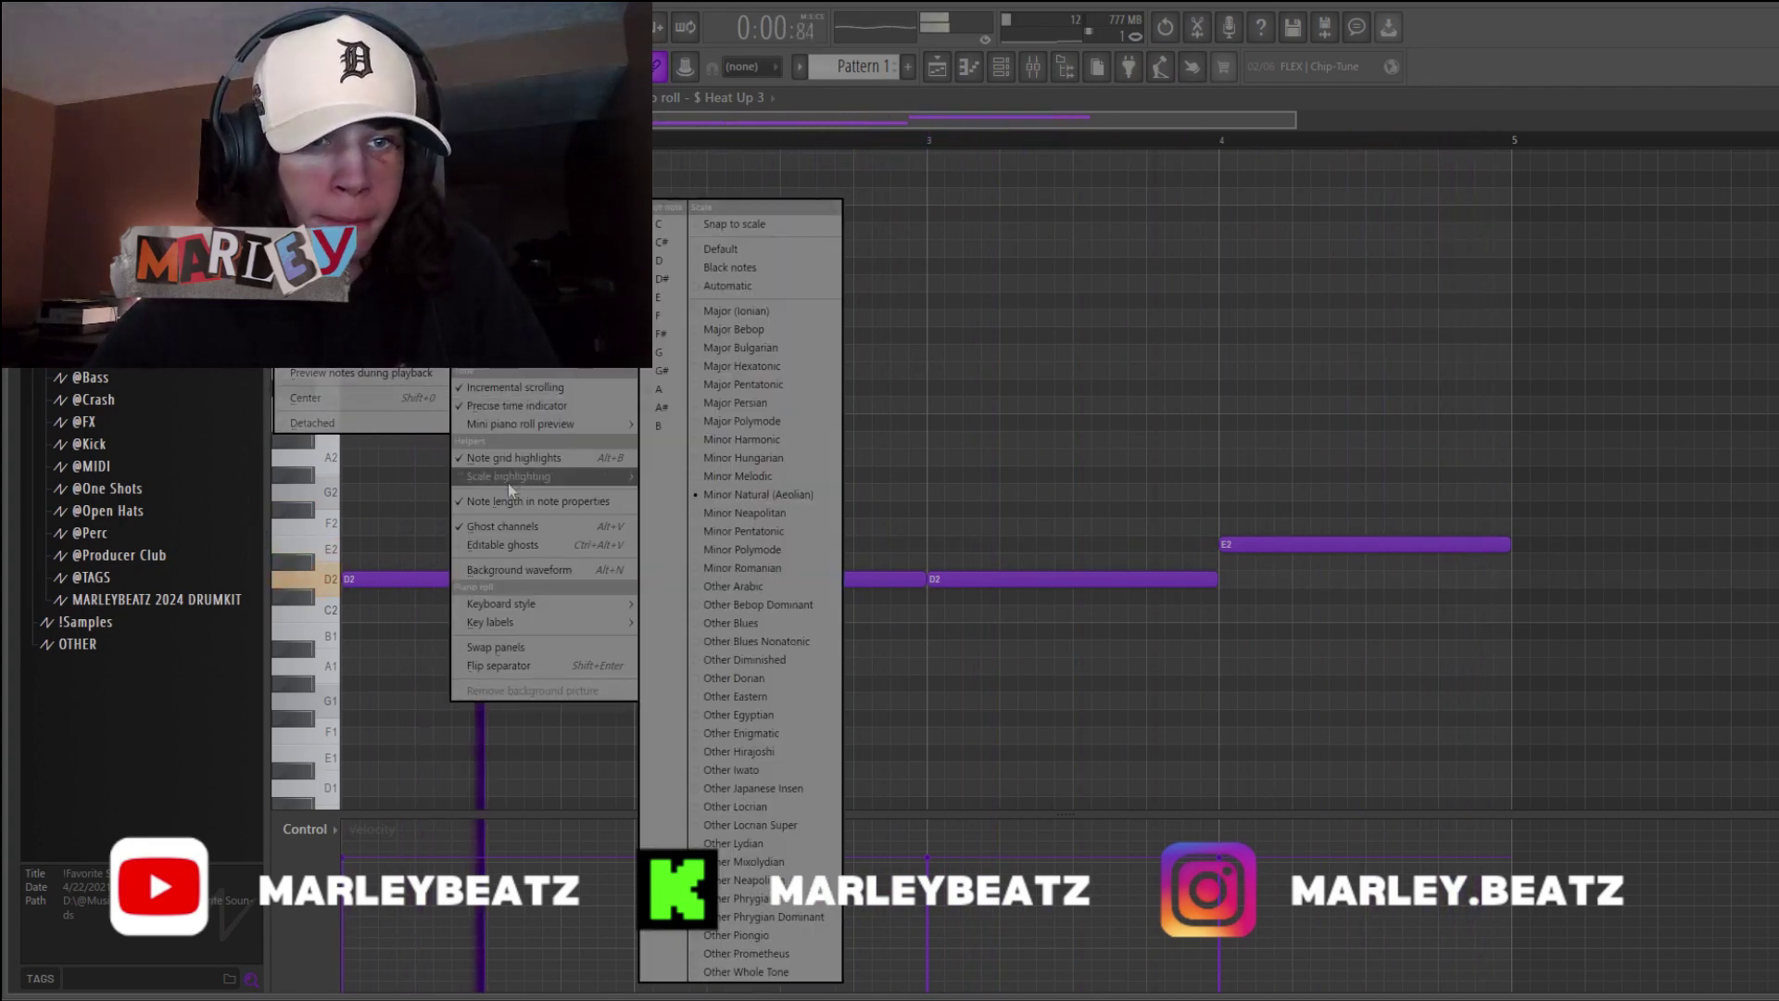
{"action": "left_click", "coordinate": [662, 265]}
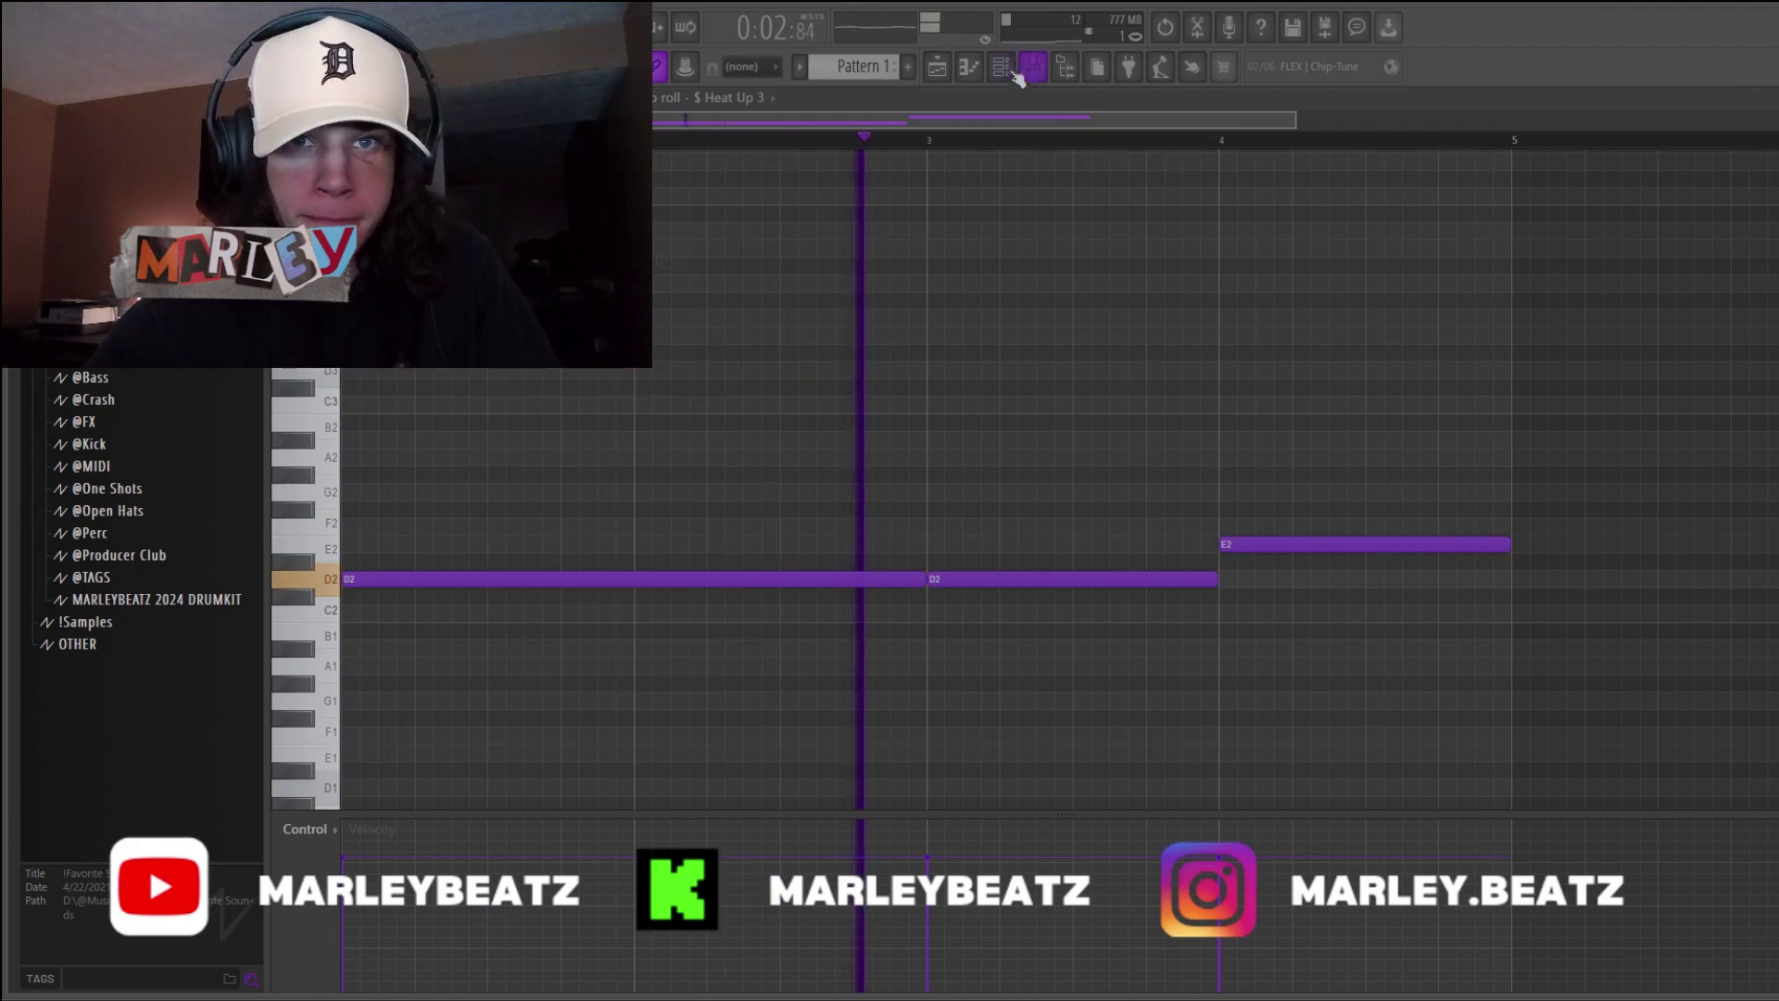
{"action": "key", "text": "space"}
{"action": "key", "text": "ctrl+Up"}
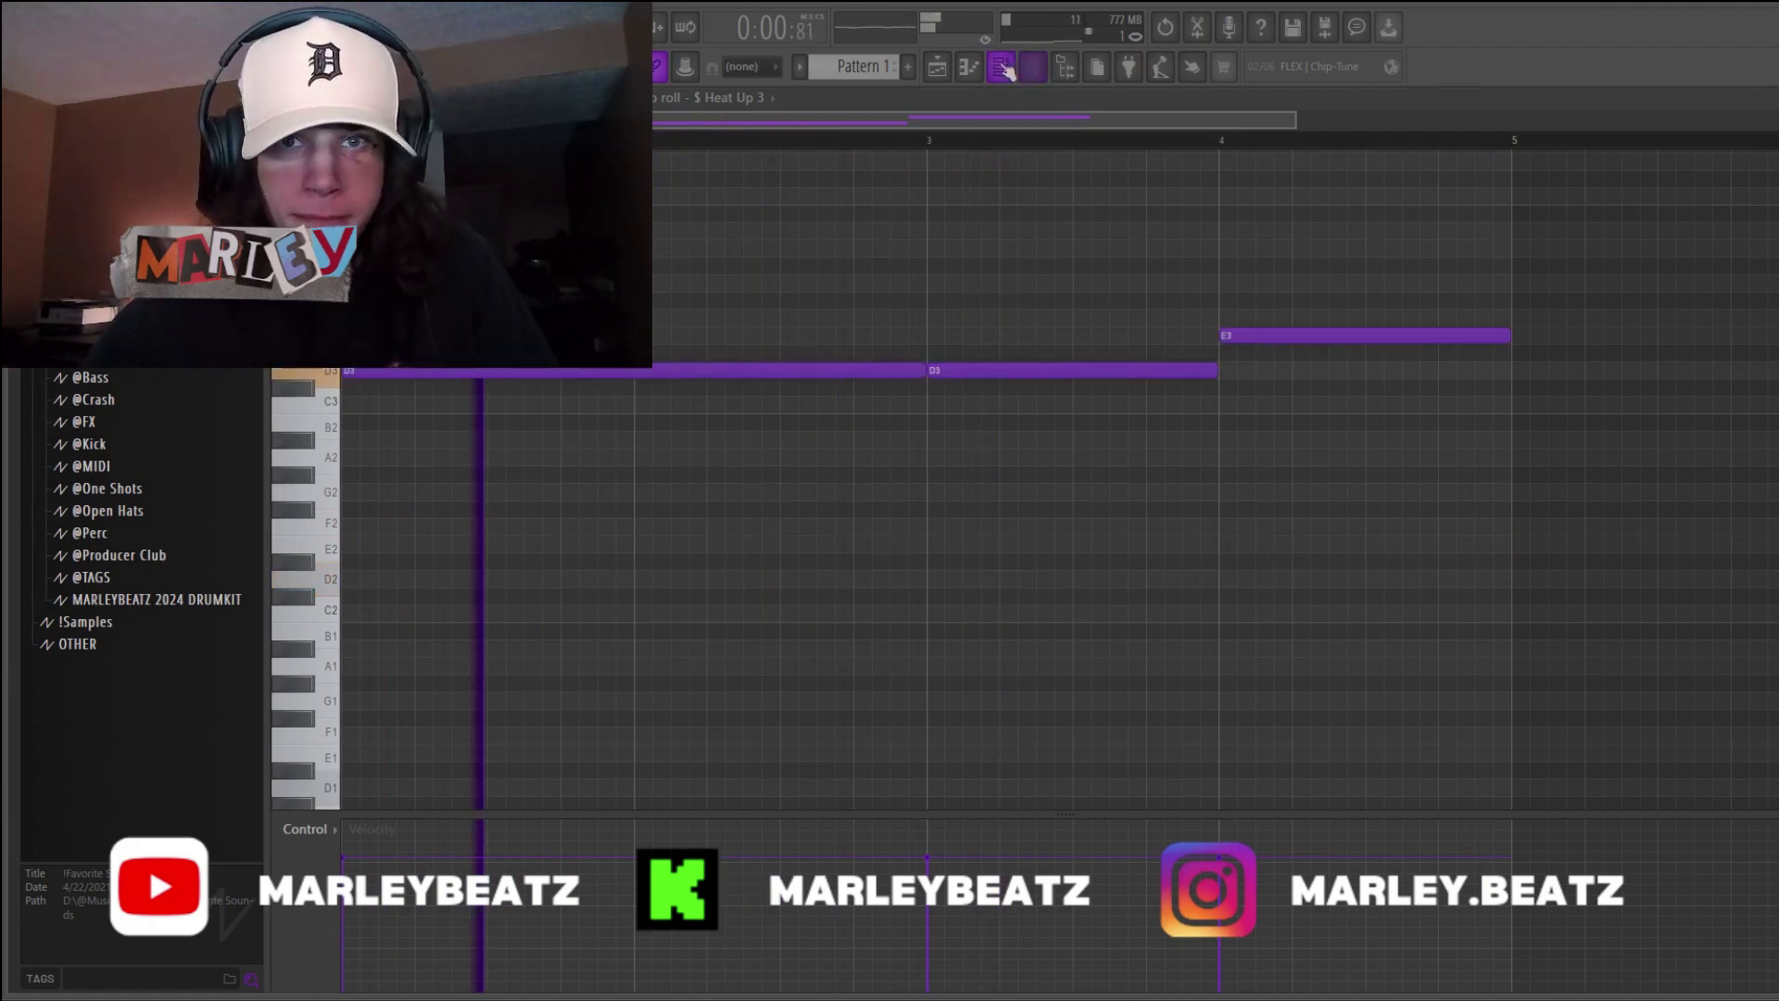
- Delete the red recorded audio channel above Heat Up 3 from the channel rack
{"action": "left_click", "coordinate": [1002, 67]}
{"action": "right_click", "coordinate": [723, 915]}
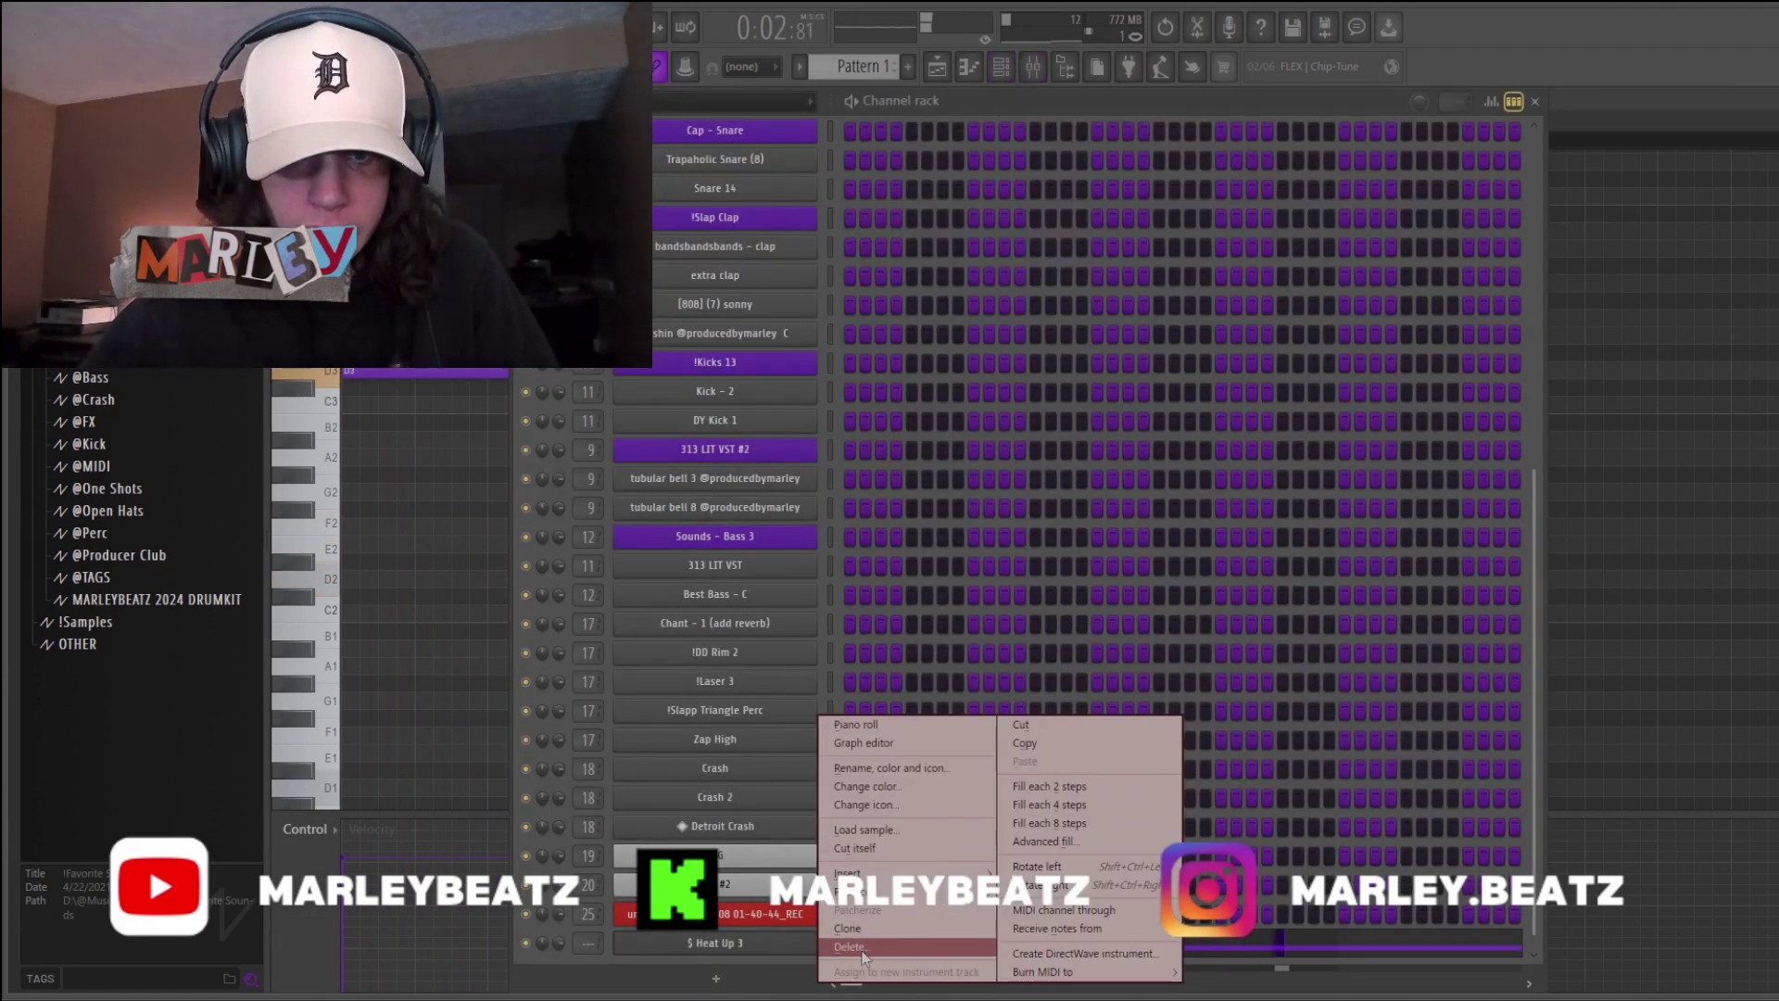
{"action": "left_click", "coordinate": [864, 950]}
- Load the ATMOS [GRIME] preset in Heat Up 3 and browse further down its preset list
{"action": "left_click", "coordinate": [754, 936]}
{"action": "left_click", "coordinate": [751, 391]}
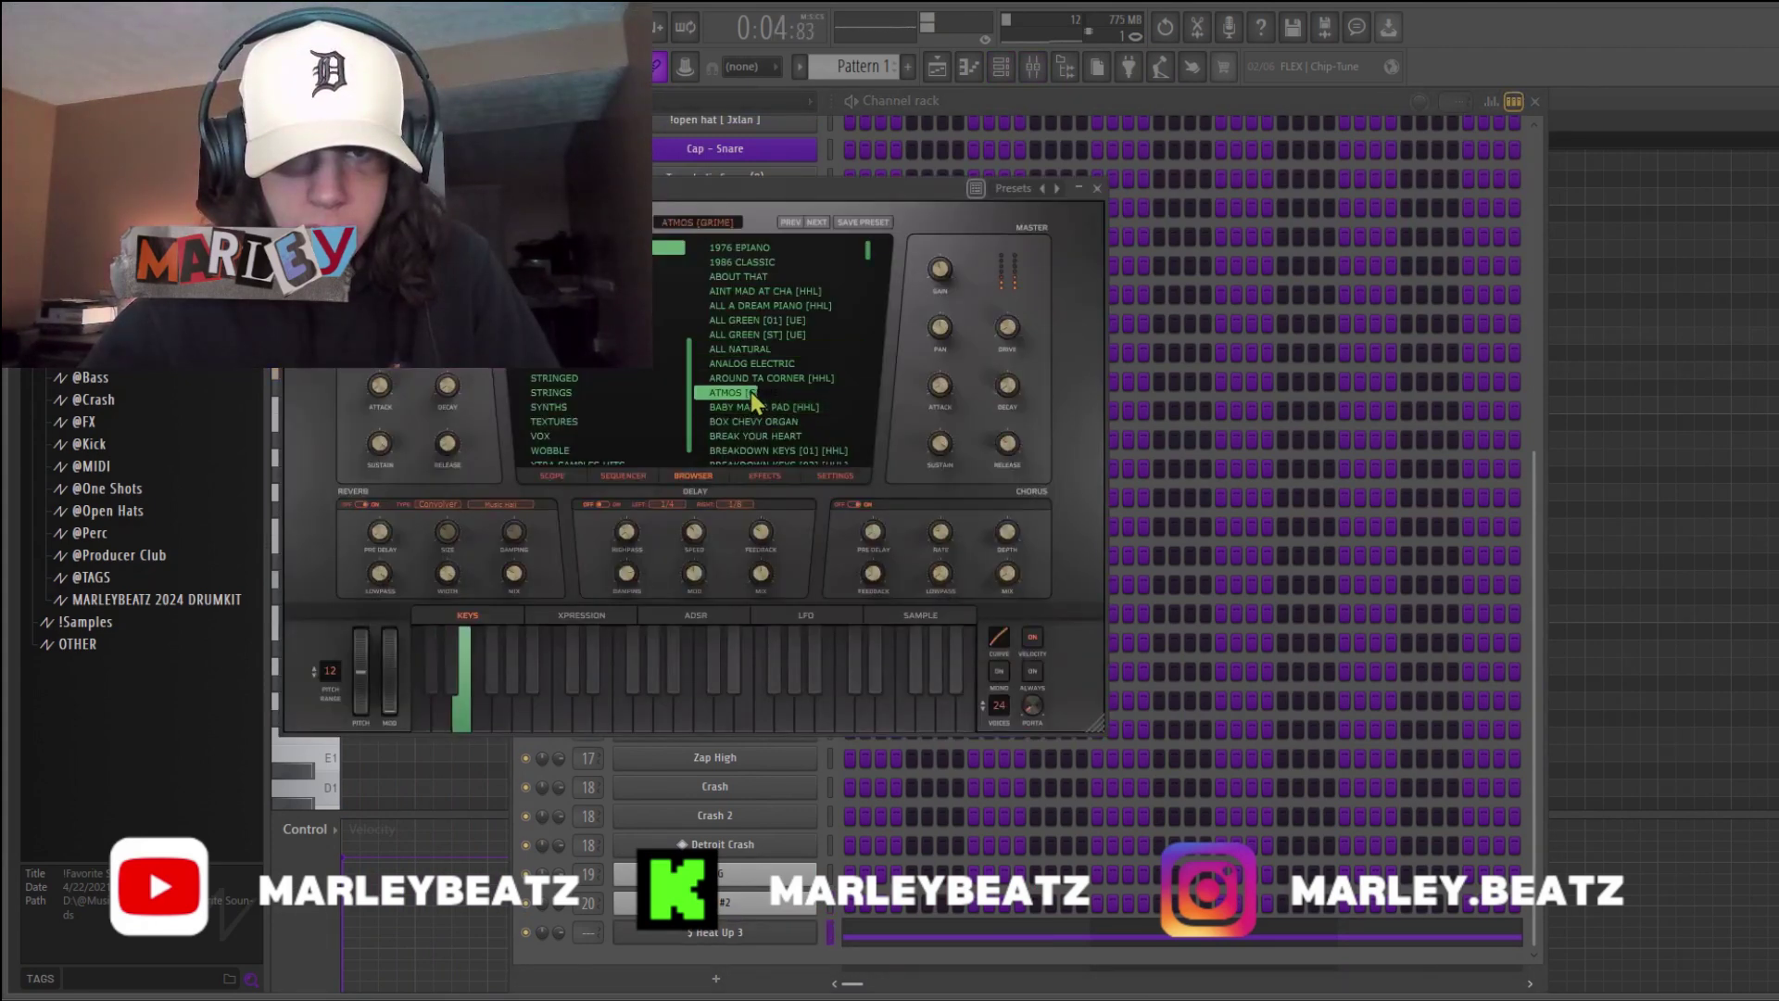
{"action": "scroll", "coordinate": [755, 419], "scroll_direction": "down", "scroll_amount": 3}
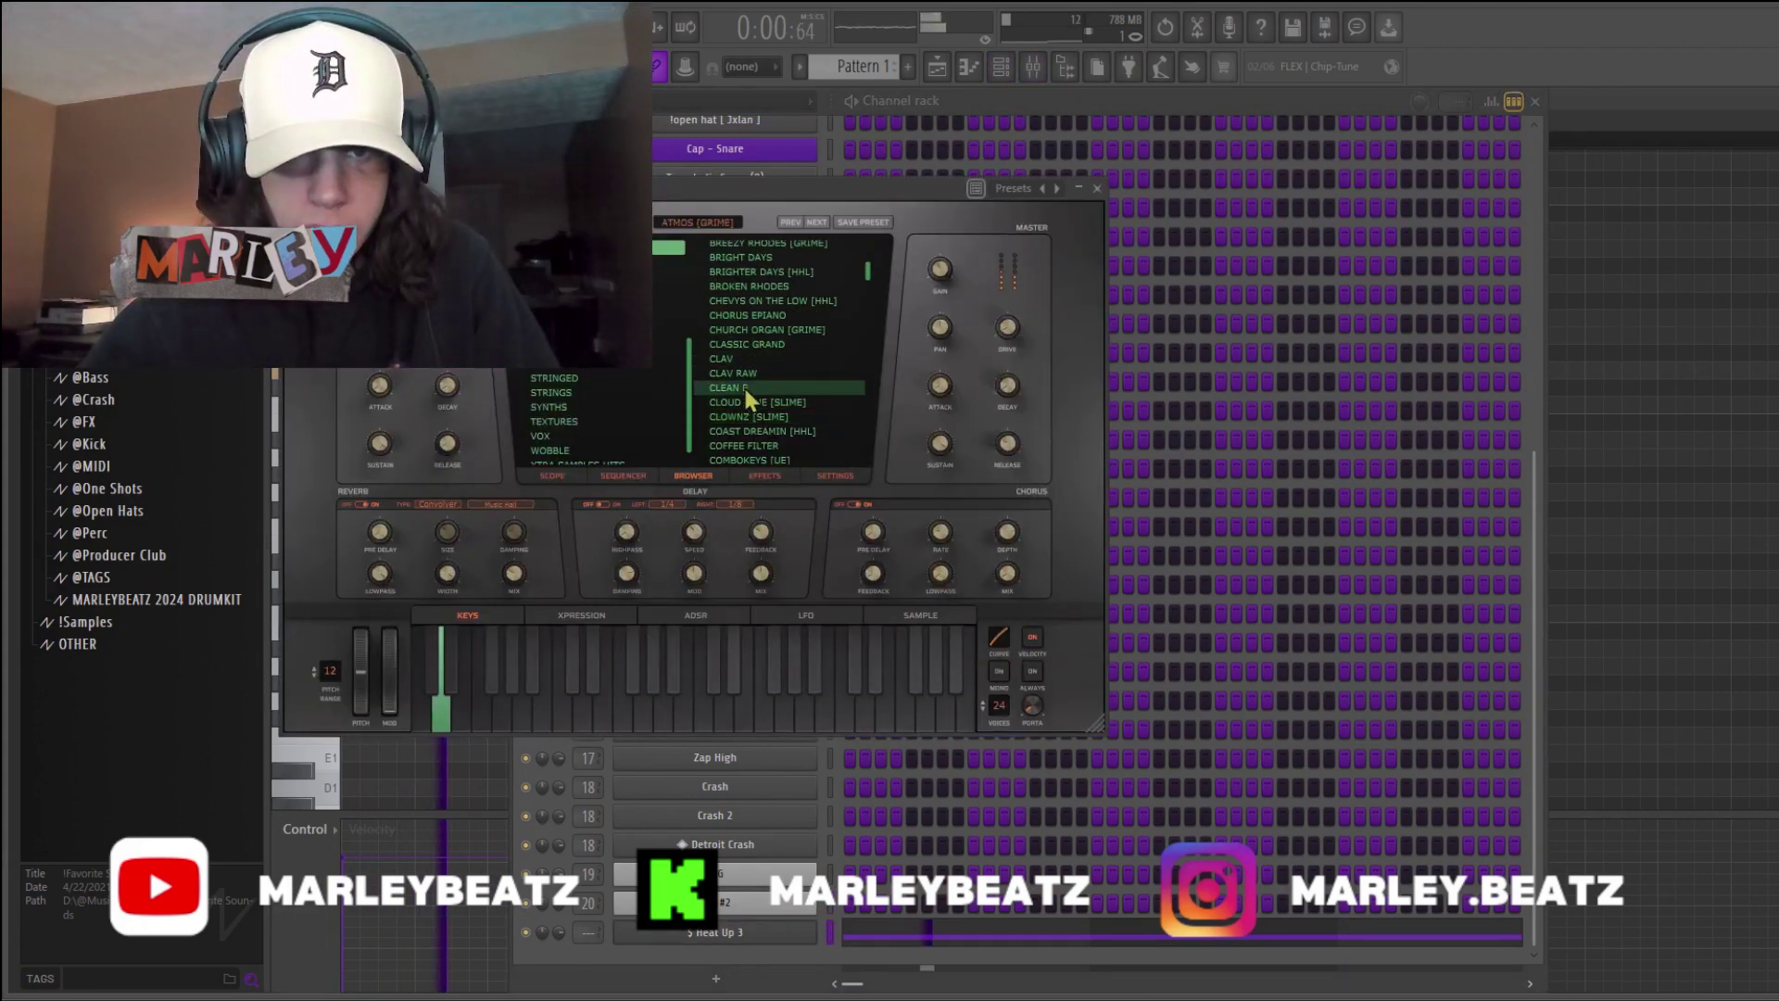
{"action": "left_click", "coordinate": [1682, 300]}
{"action": "right_click", "coordinate": [1682, 299]}
- For the tubular bell 8 channel, draw a two-bar D5, a one-bar D5 at bar 3 and a one-bar E5 at bar 4
{"action": "left_click", "coordinate": [1006, 66]}
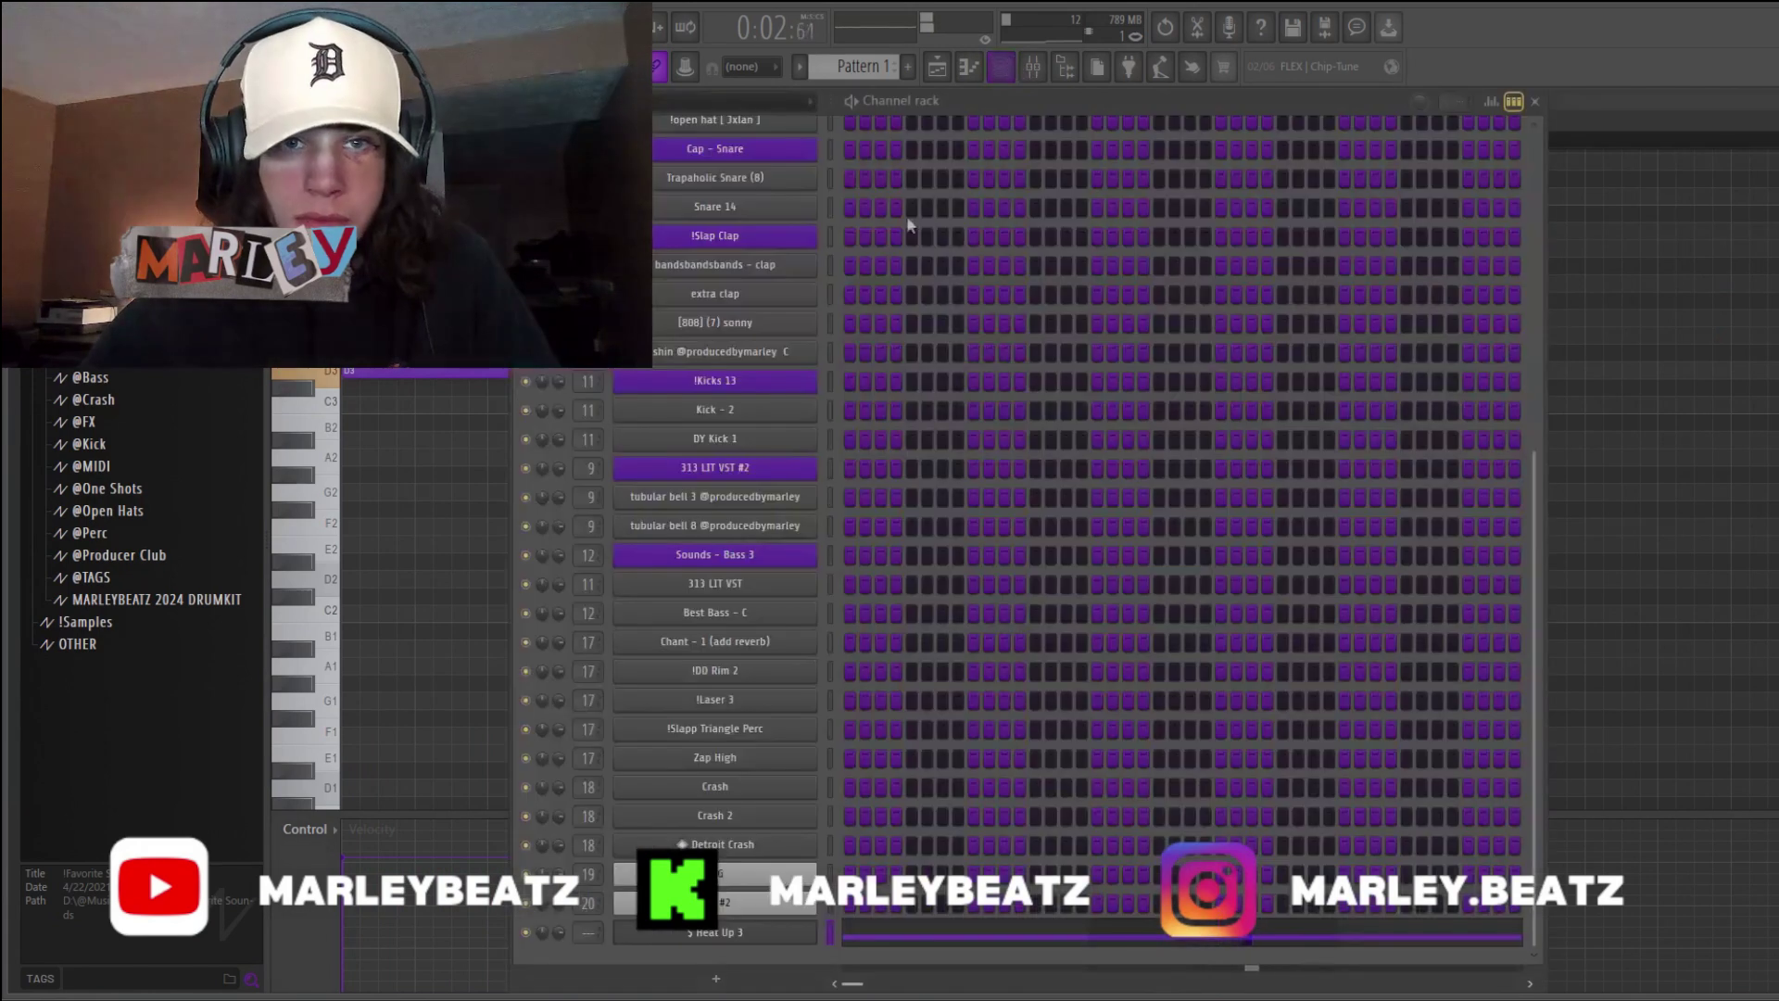
{"action": "left_click", "coordinate": [442, 232]}
{"action": "left_click", "coordinate": [739, 98]}
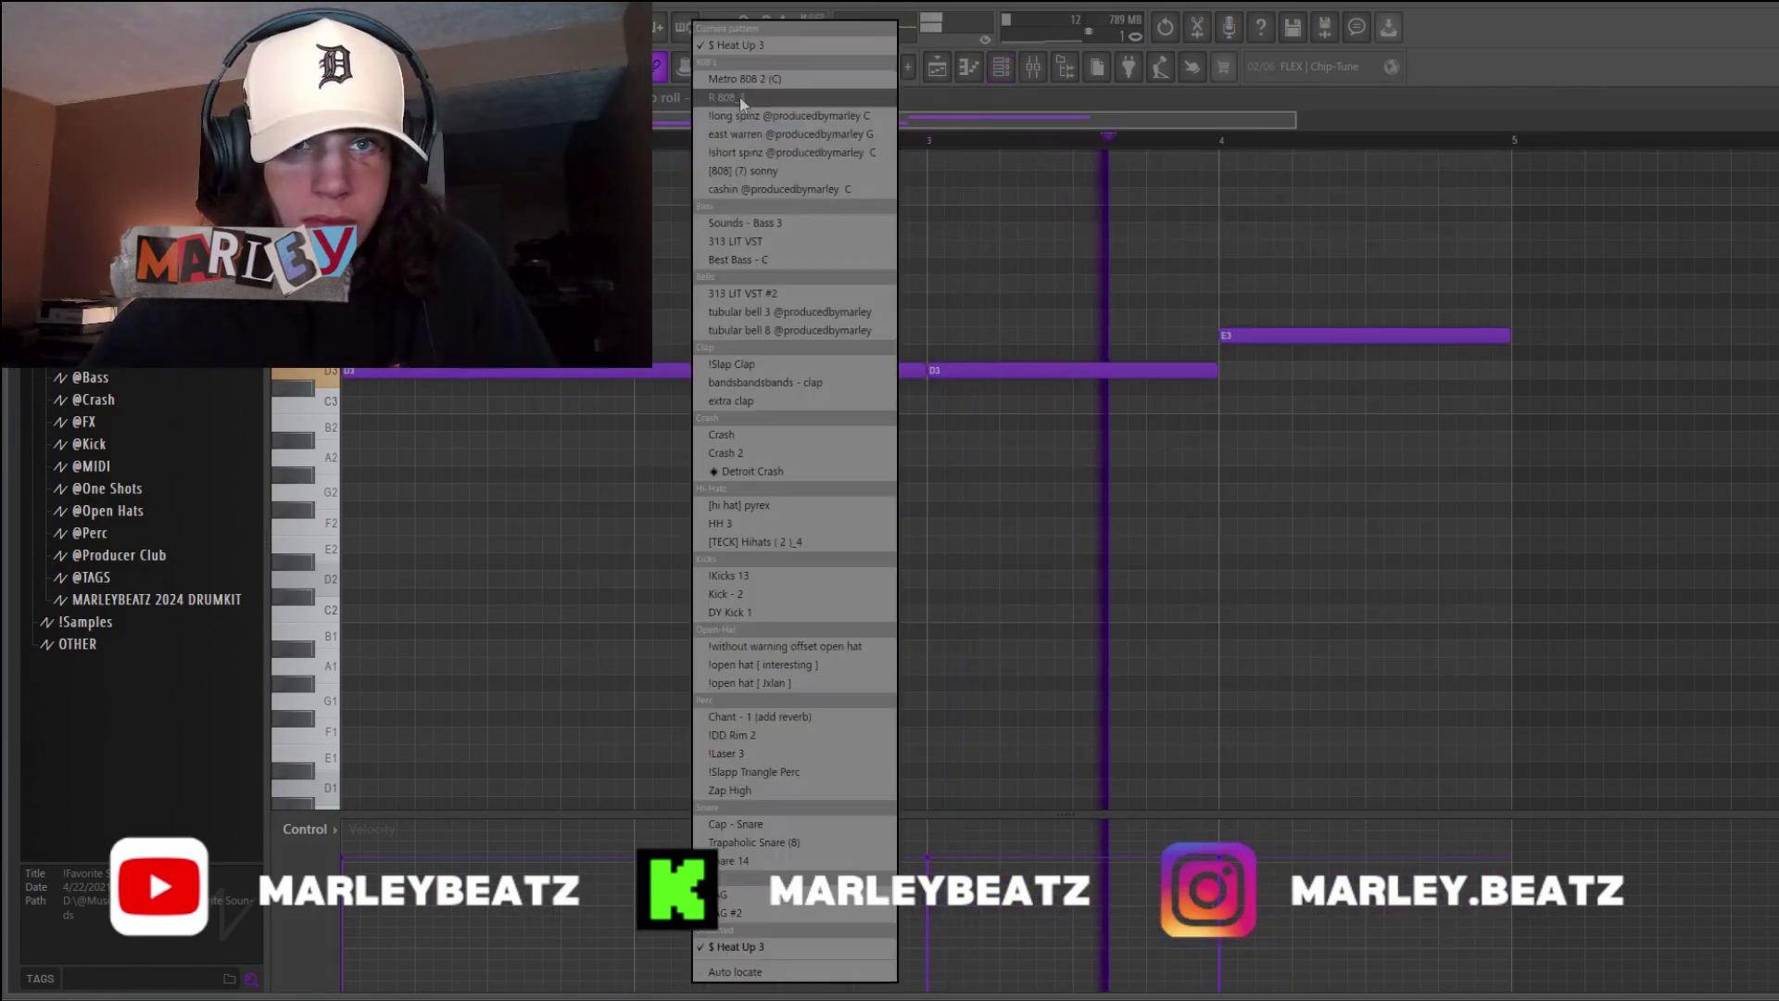
{"action": "left_click", "coordinate": [771, 326]}
{"action": "scroll", "coordinate": [362, 416], "scroll_direction": "up", "scroll_amount": 5}
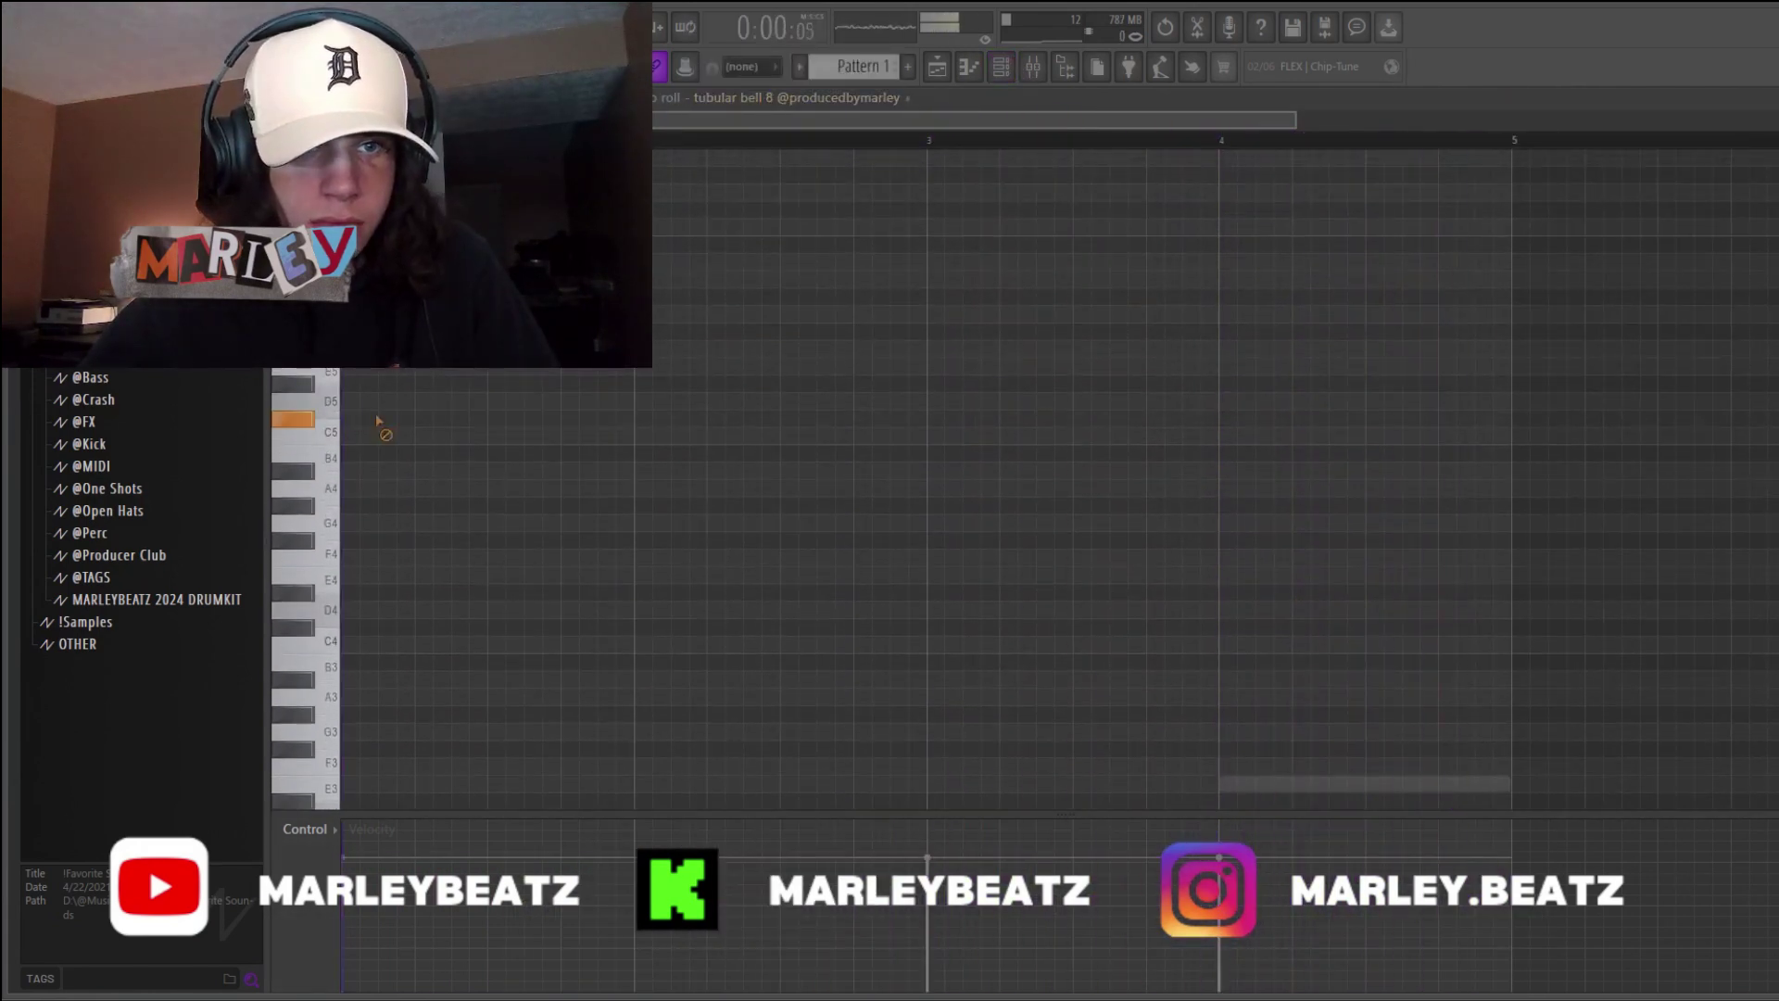
{"action": "scroll", "coordinate": [707, 410], "scroll_direction": "down", "scroll_amount": 3}
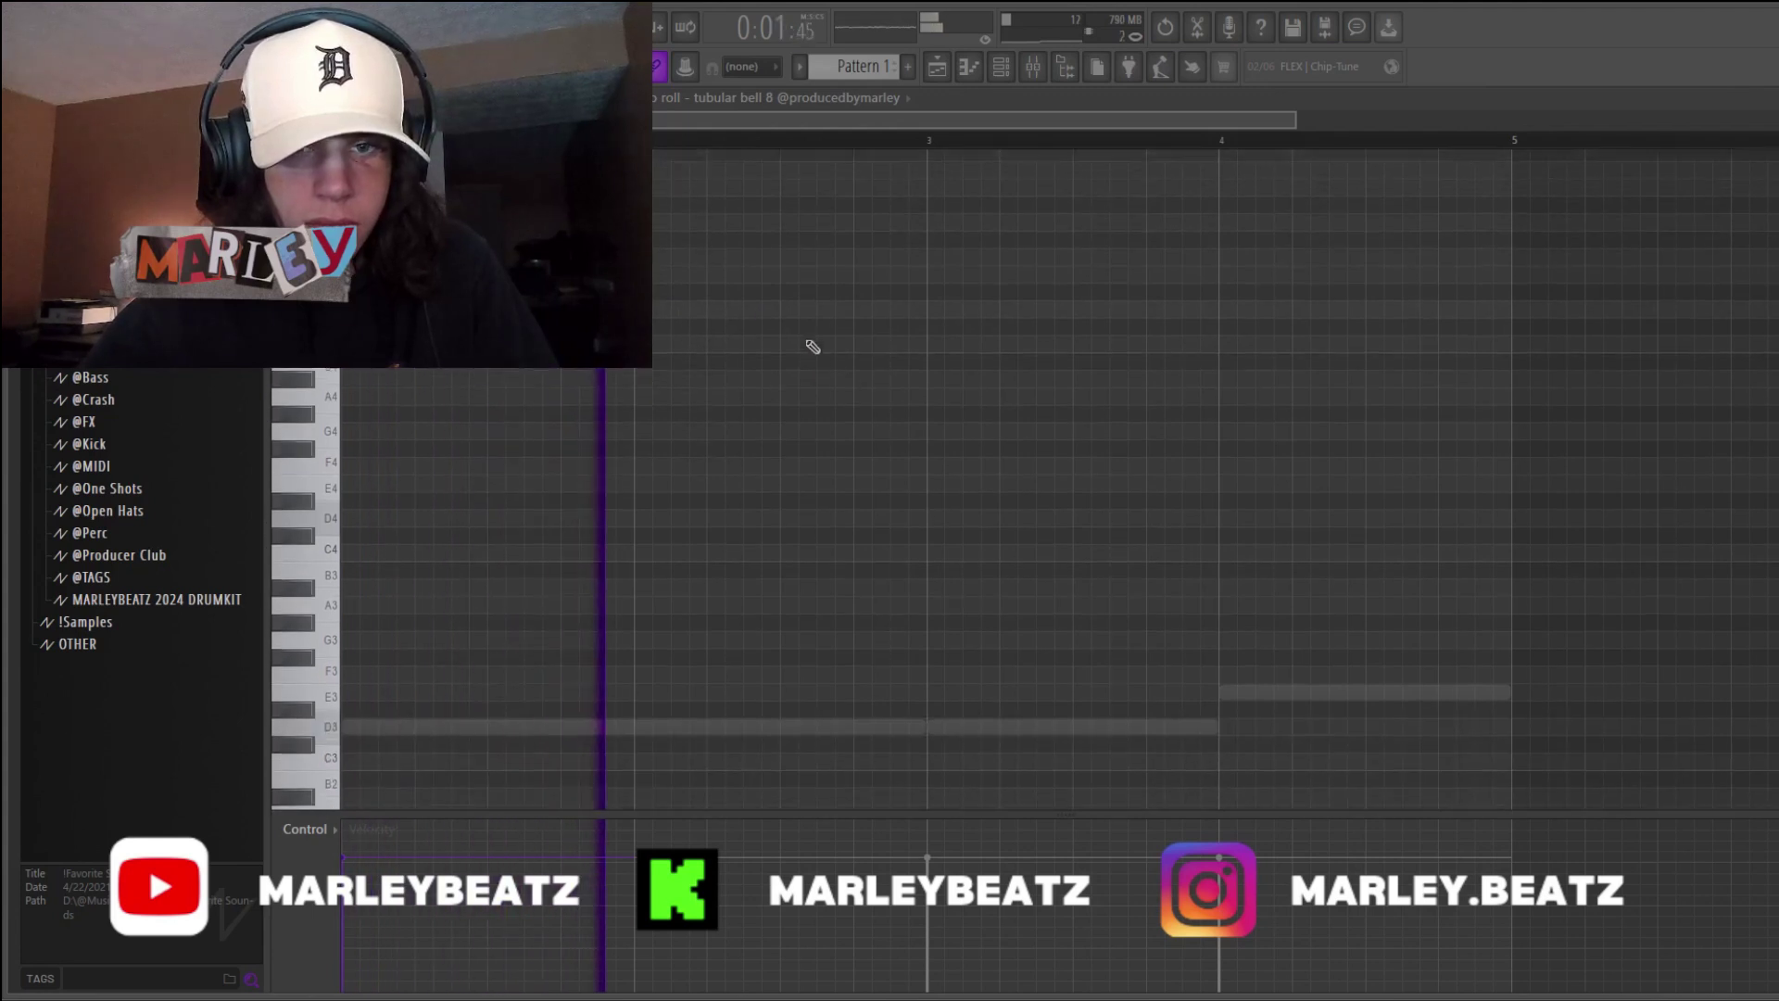
{"action": "left_click_drag", "start_coordinate": [630, 346], "coordinate": [924, 350]}
{"action": "left_click", "coordinate": [942, 346]}
{"action": "key", "text": "space"}
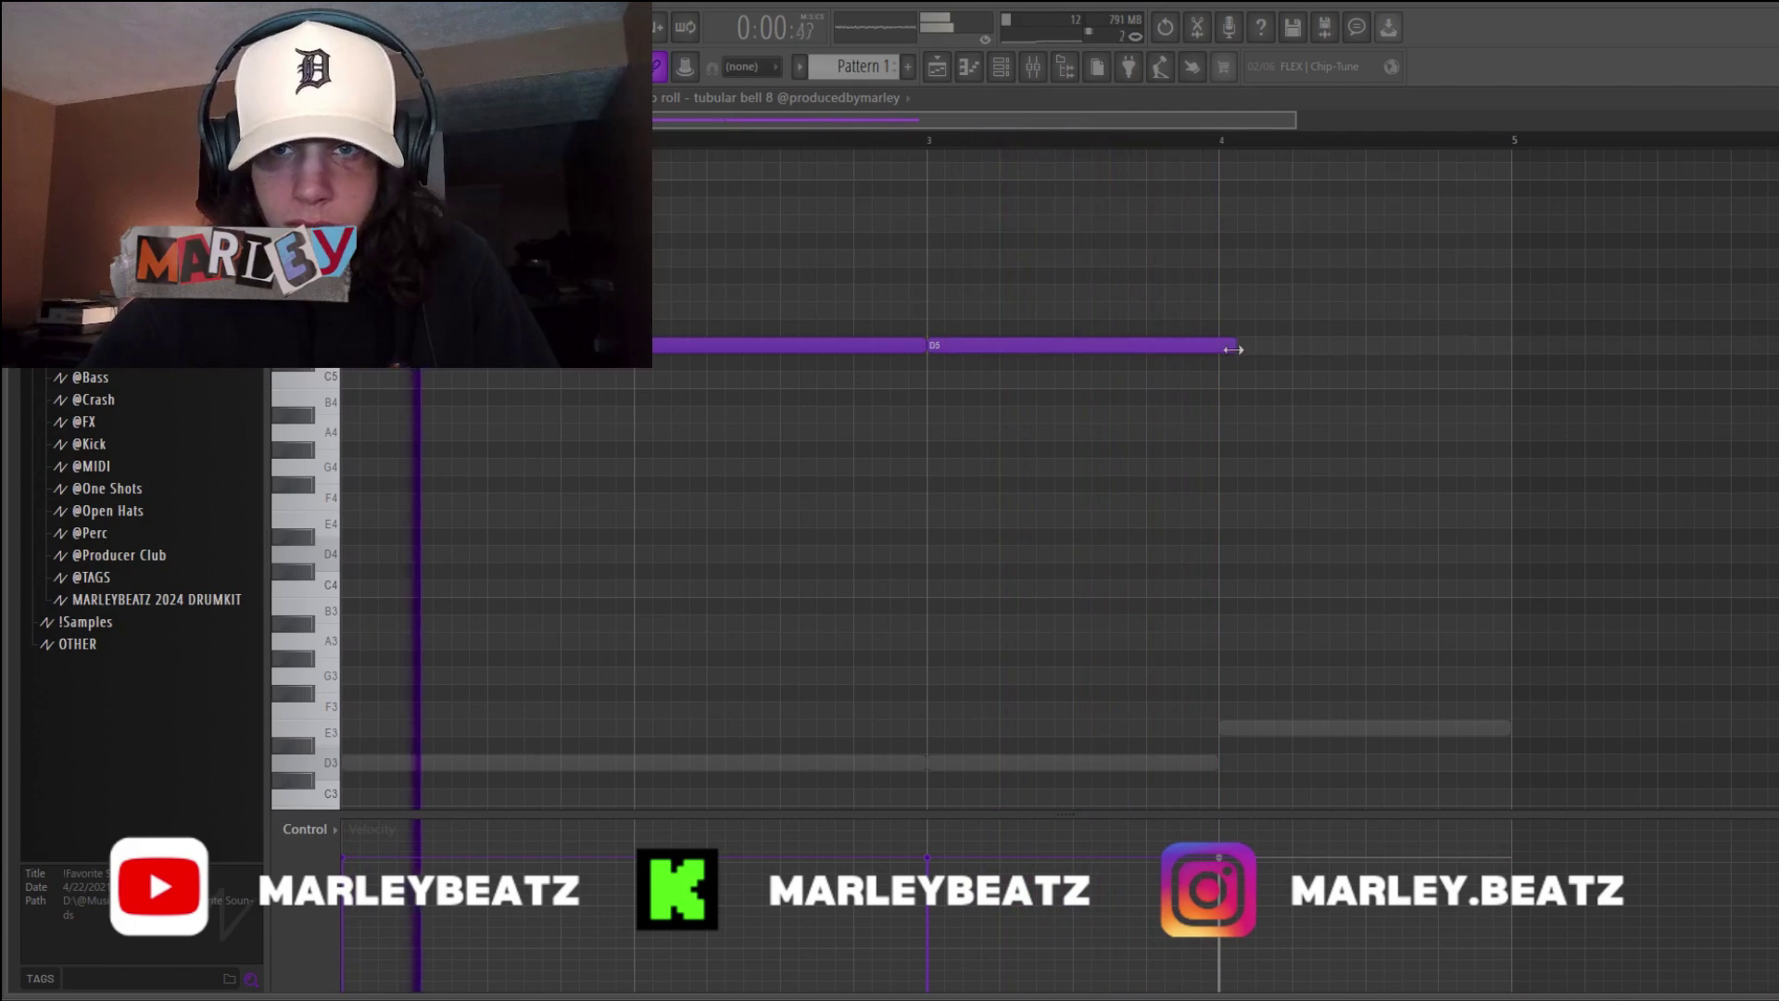
{"action": "left_click", "coordinate": [1225, 310]}
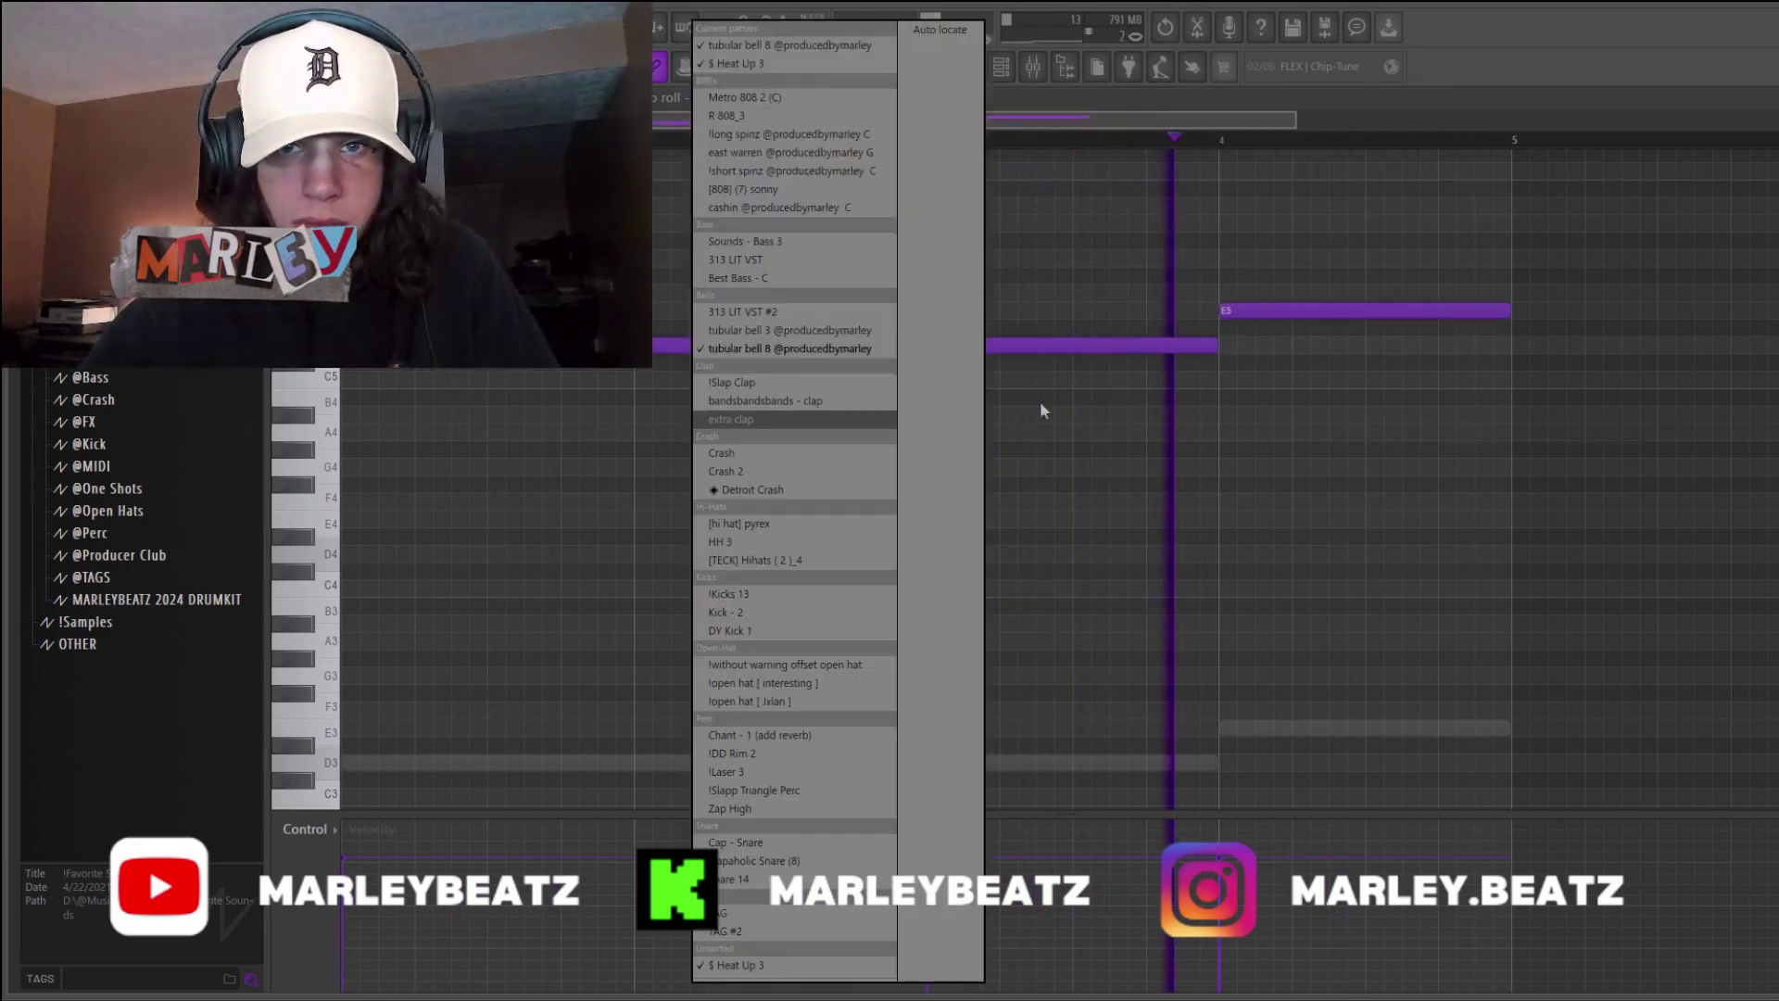
- Reopen Heat Up 3, try its CLEAN E preset and switch the sound to CRYSTAL PIANO [HHL]
{"action": "left_click", "coordinate": [1508, 449]}
{"action": "left_click", "coordinate": [1000, 67]}
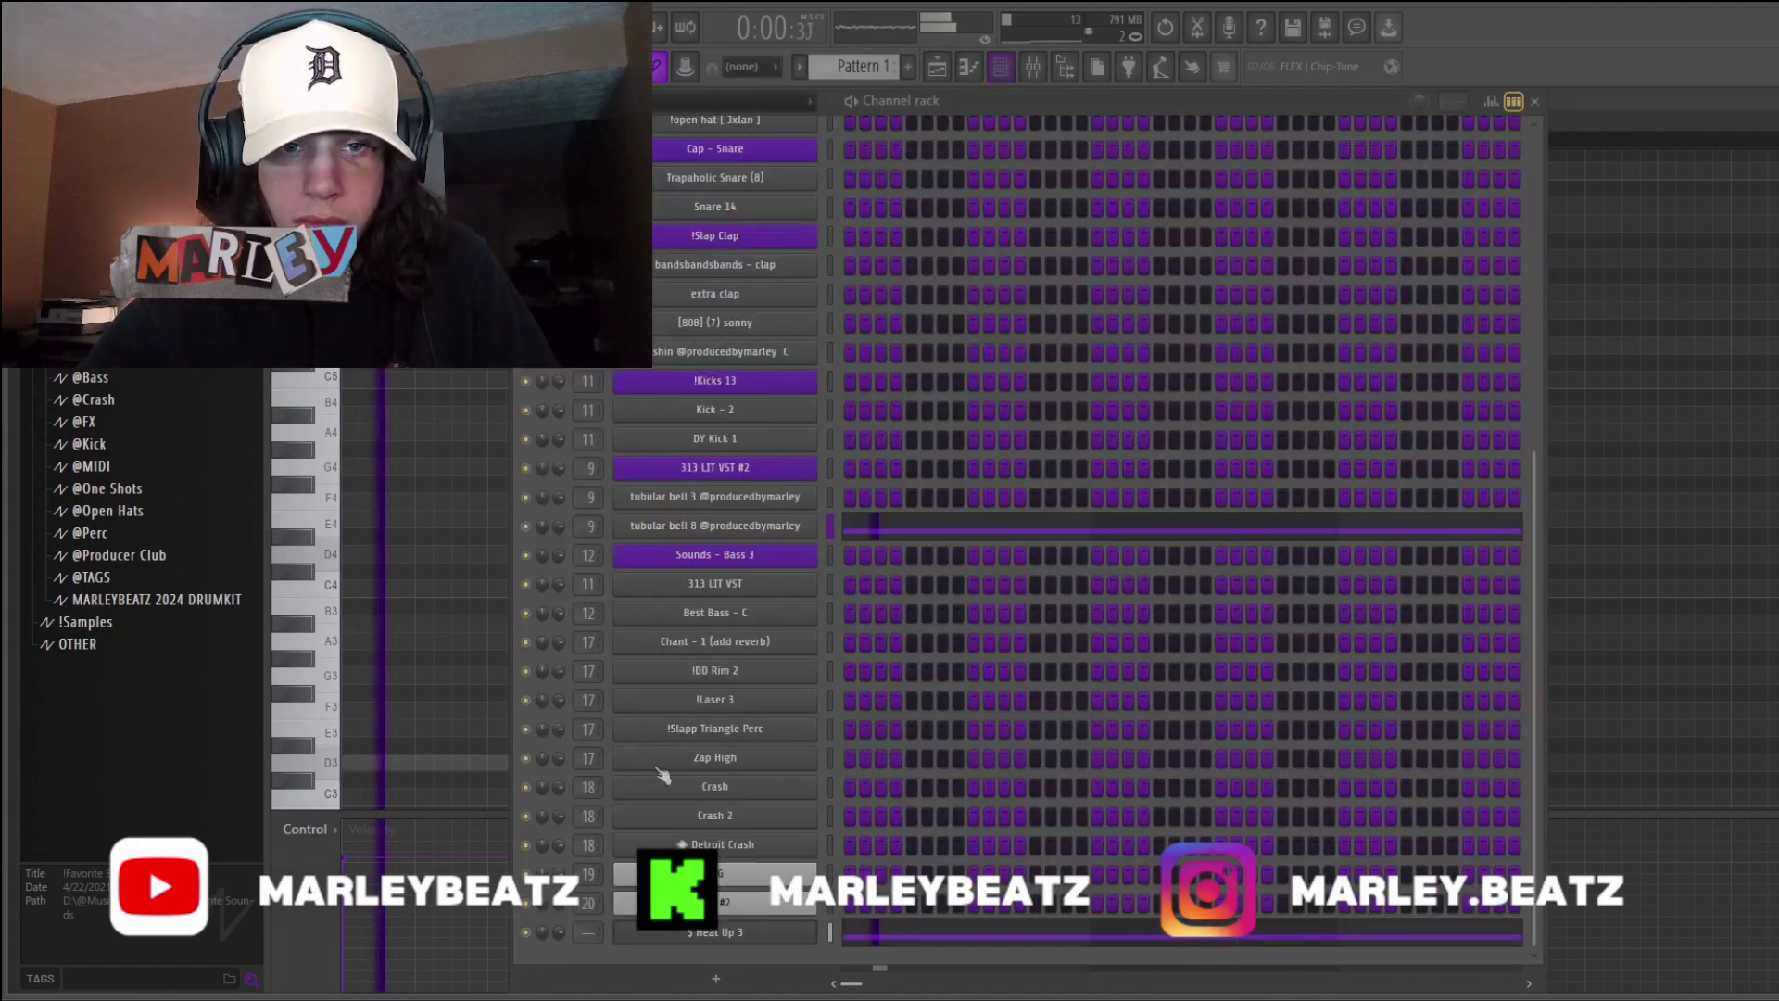
{"action": "left_click", "coordinate": [706, 526]}
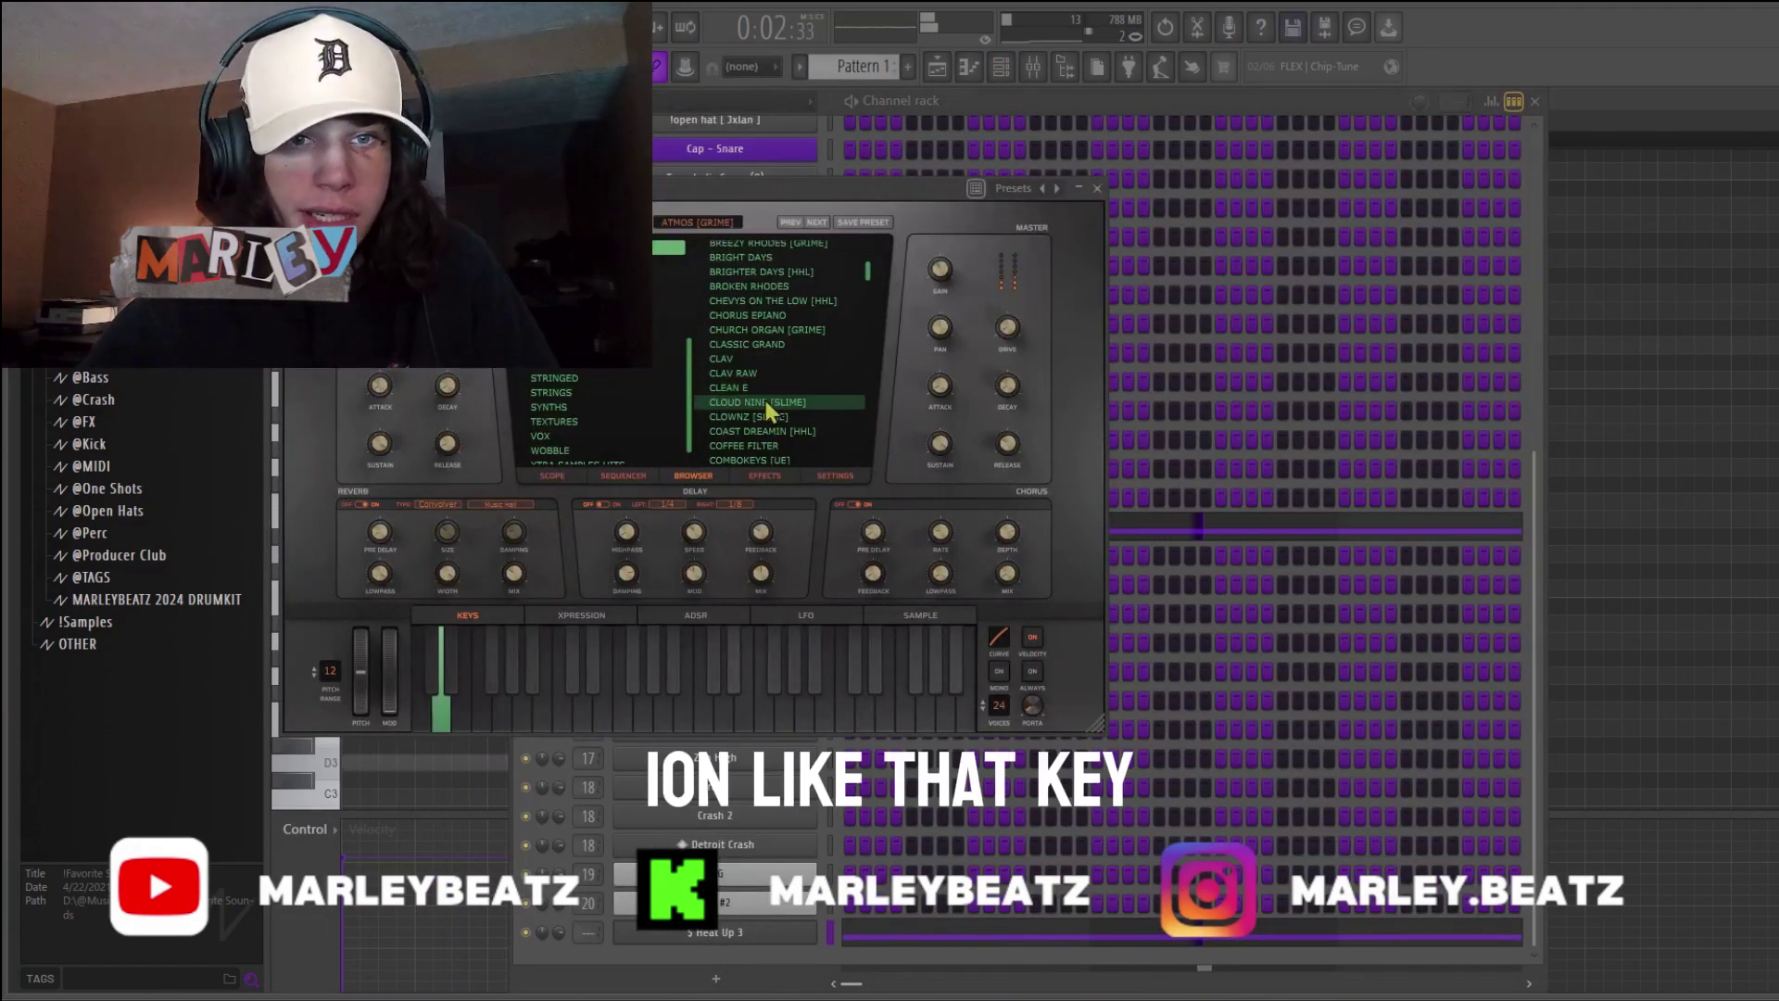
{"action": "left_click", "coordinate": [769, 387]}
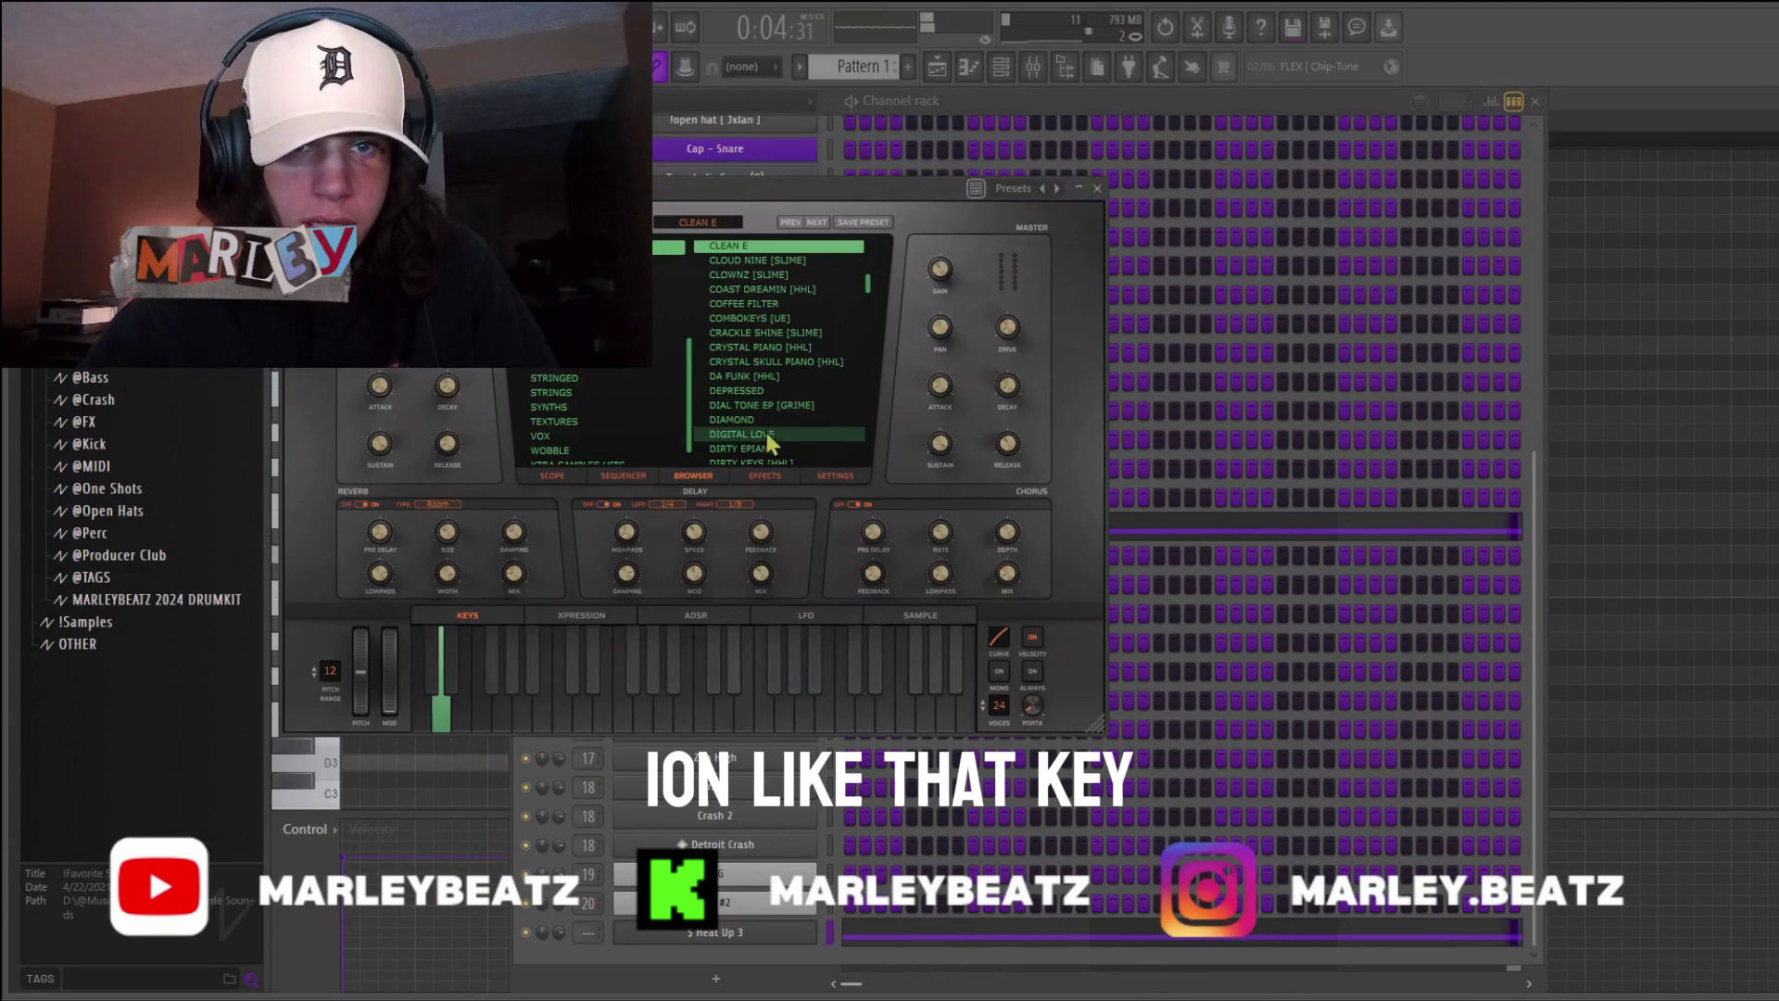
{"action": "left_click", "coordinate": [773, 348]}
{"action": "scroll", "coordinate": [769, 357], "scroll_direction": "down", "scroll_amount": 3}
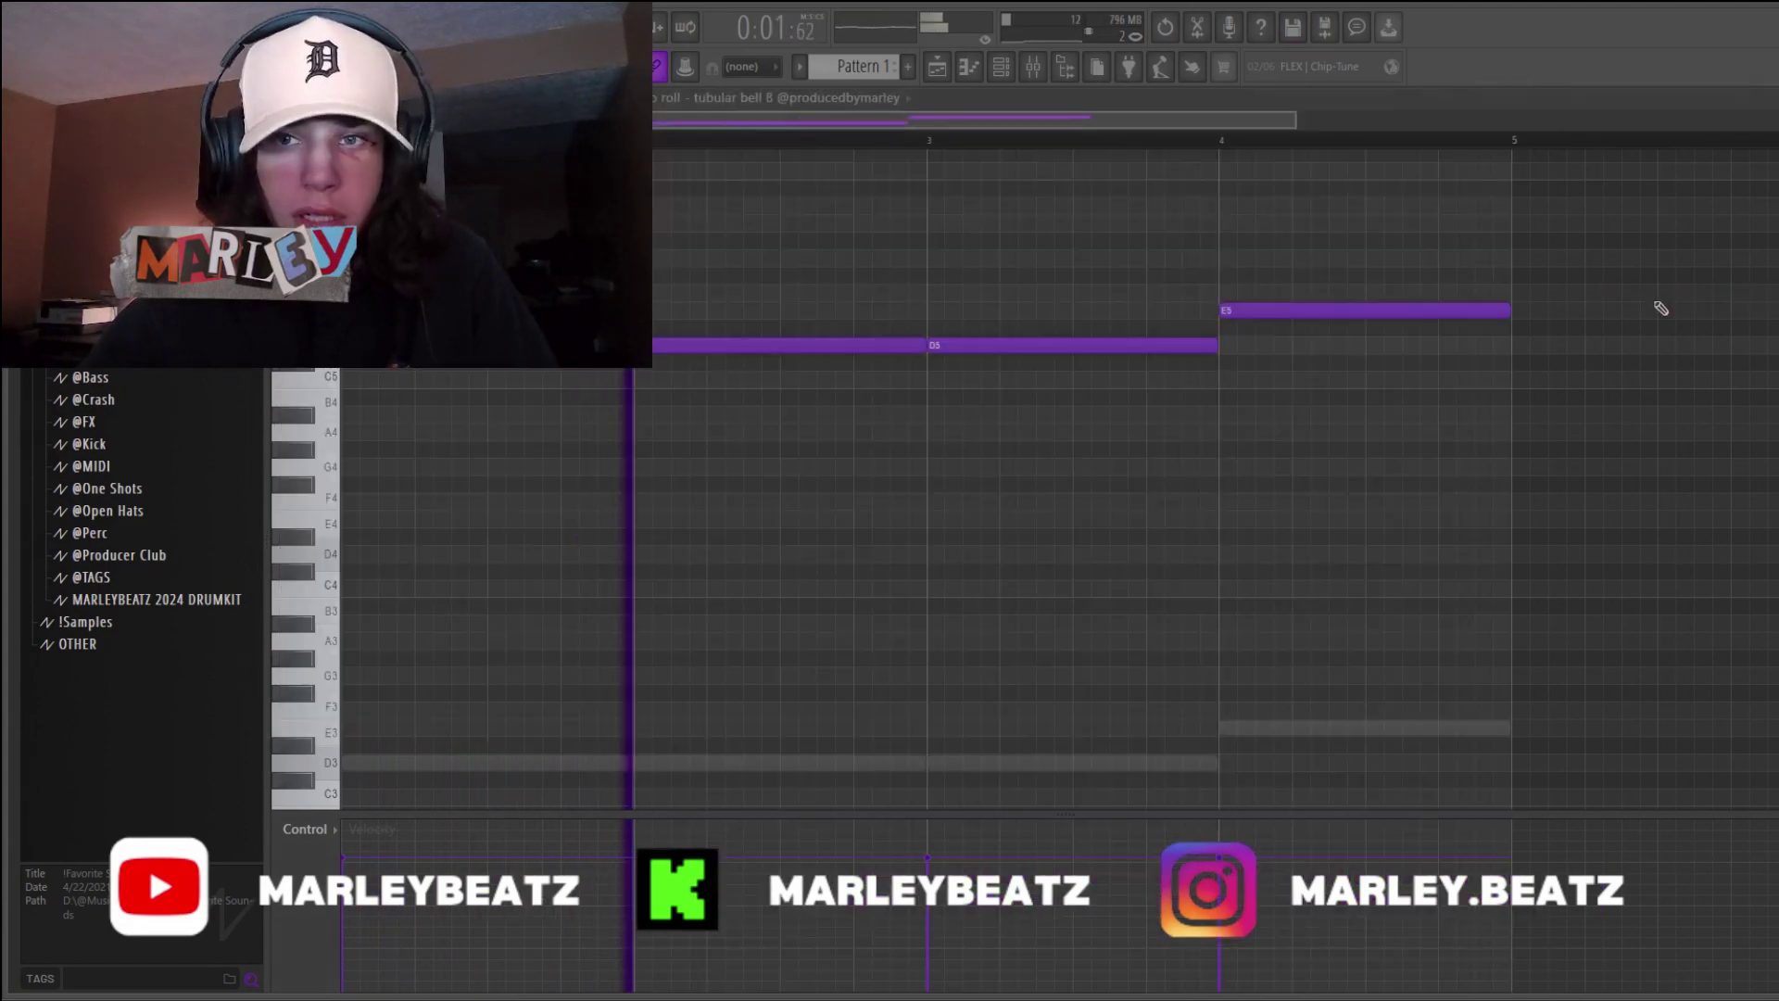
- Switch the piano roll to Sounds - Bass 3, then on to the Best Bass - C channel
{"action": "left_click", "coordinate": [908, 98]}
{"action": "left_click", "coordinate": [777, 243]}
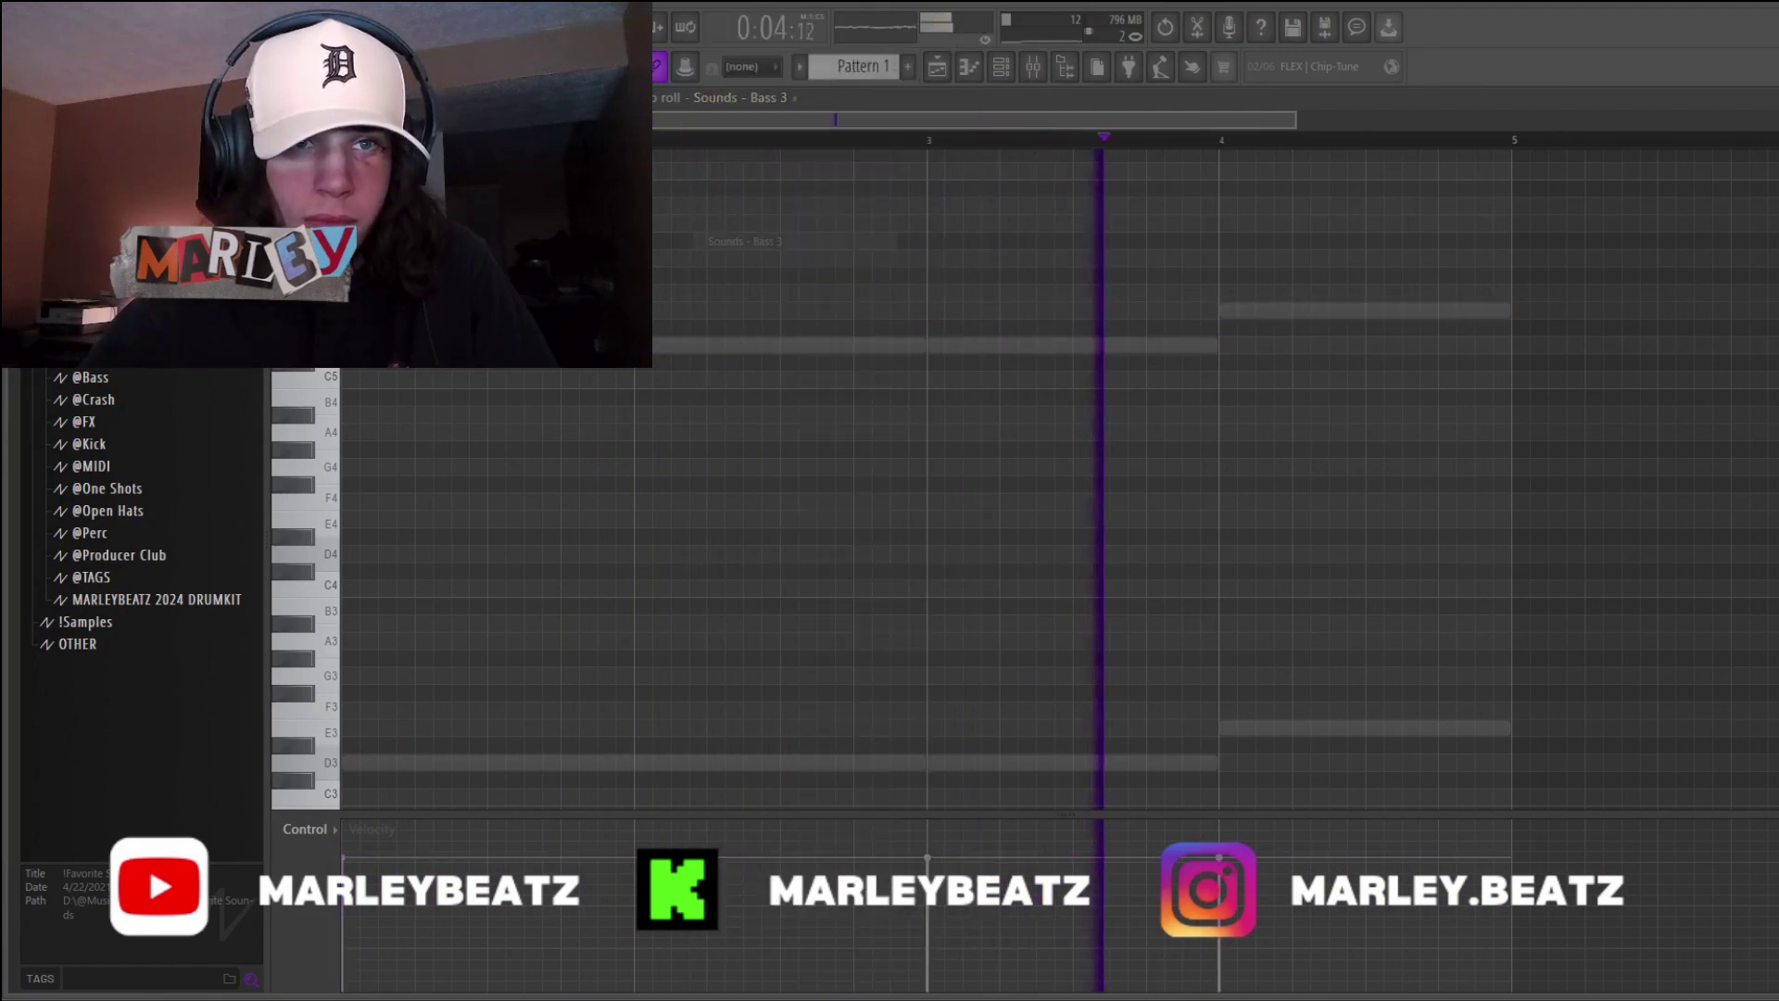
{"action": "left_click", "coordinate": [908, 98]}
{"action": "left_click", "coordinate": [772, 278]}
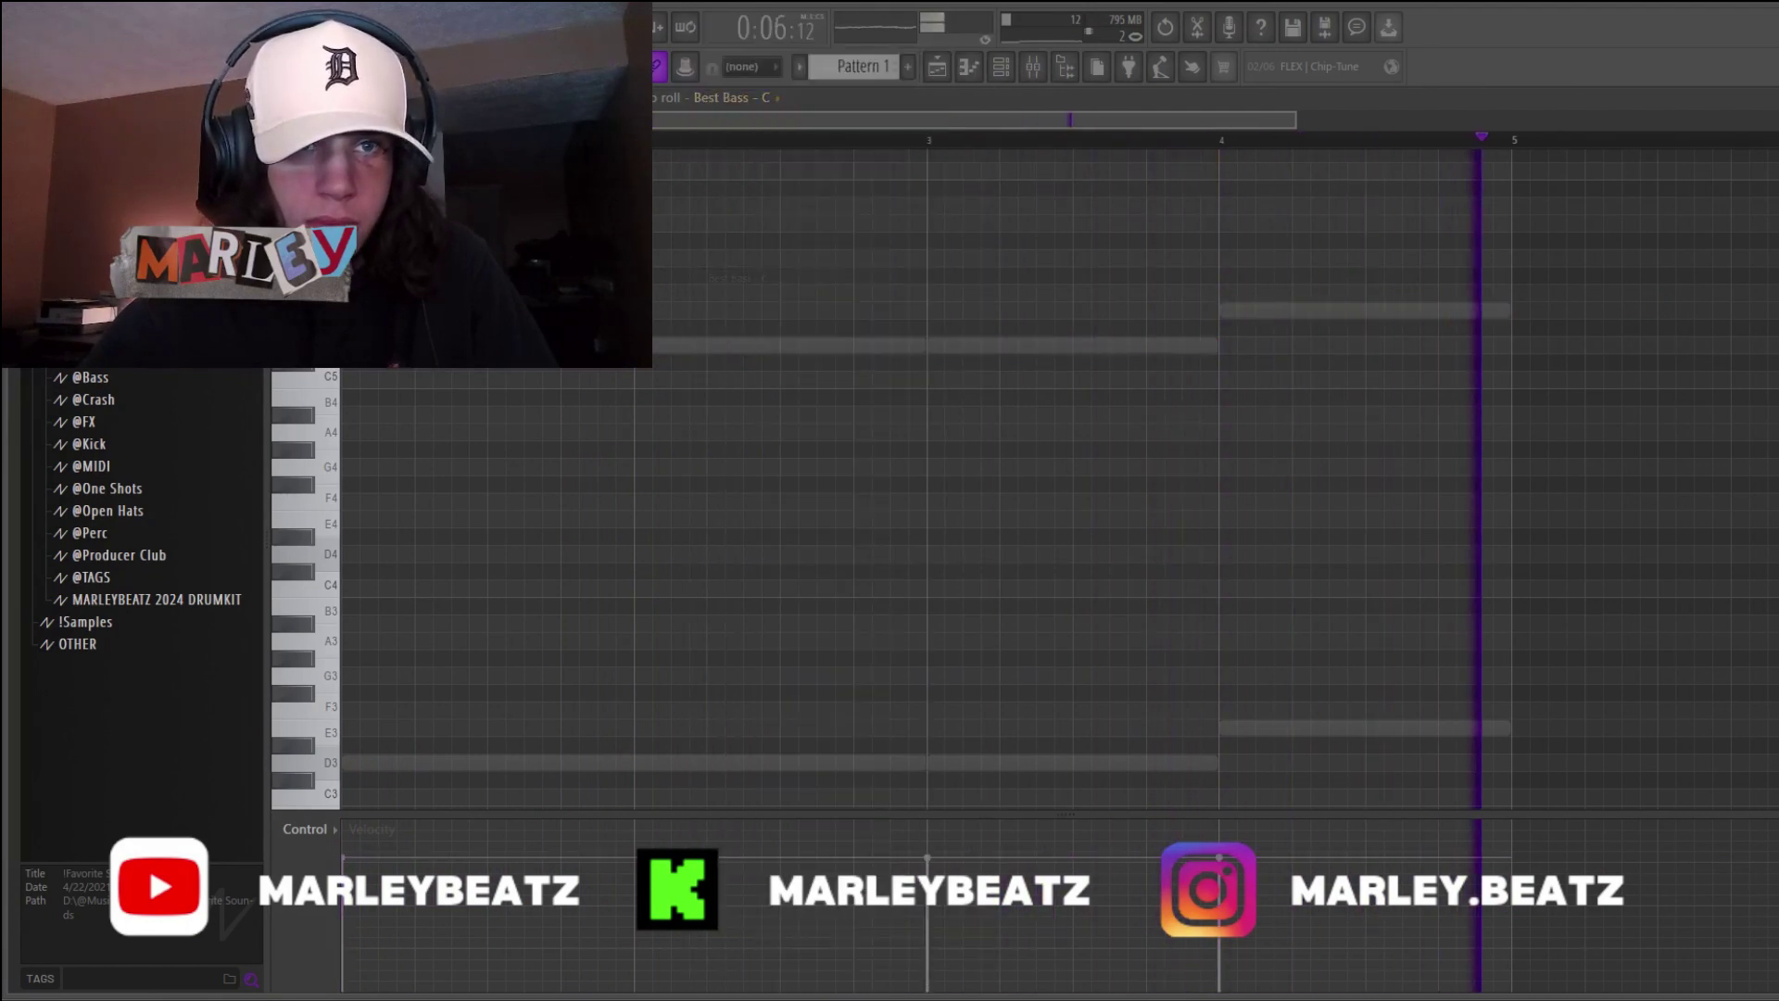
- Draw three back-to-back D6 bass notes of 1.5 beats from bar 1 and three from bar 3, shortening the last to end at bar 4
{"action": "left_click_drag", "start_coordinate": [350, 373], "coordinate": [350, 362]}
{"action": "key", "text": "space"}
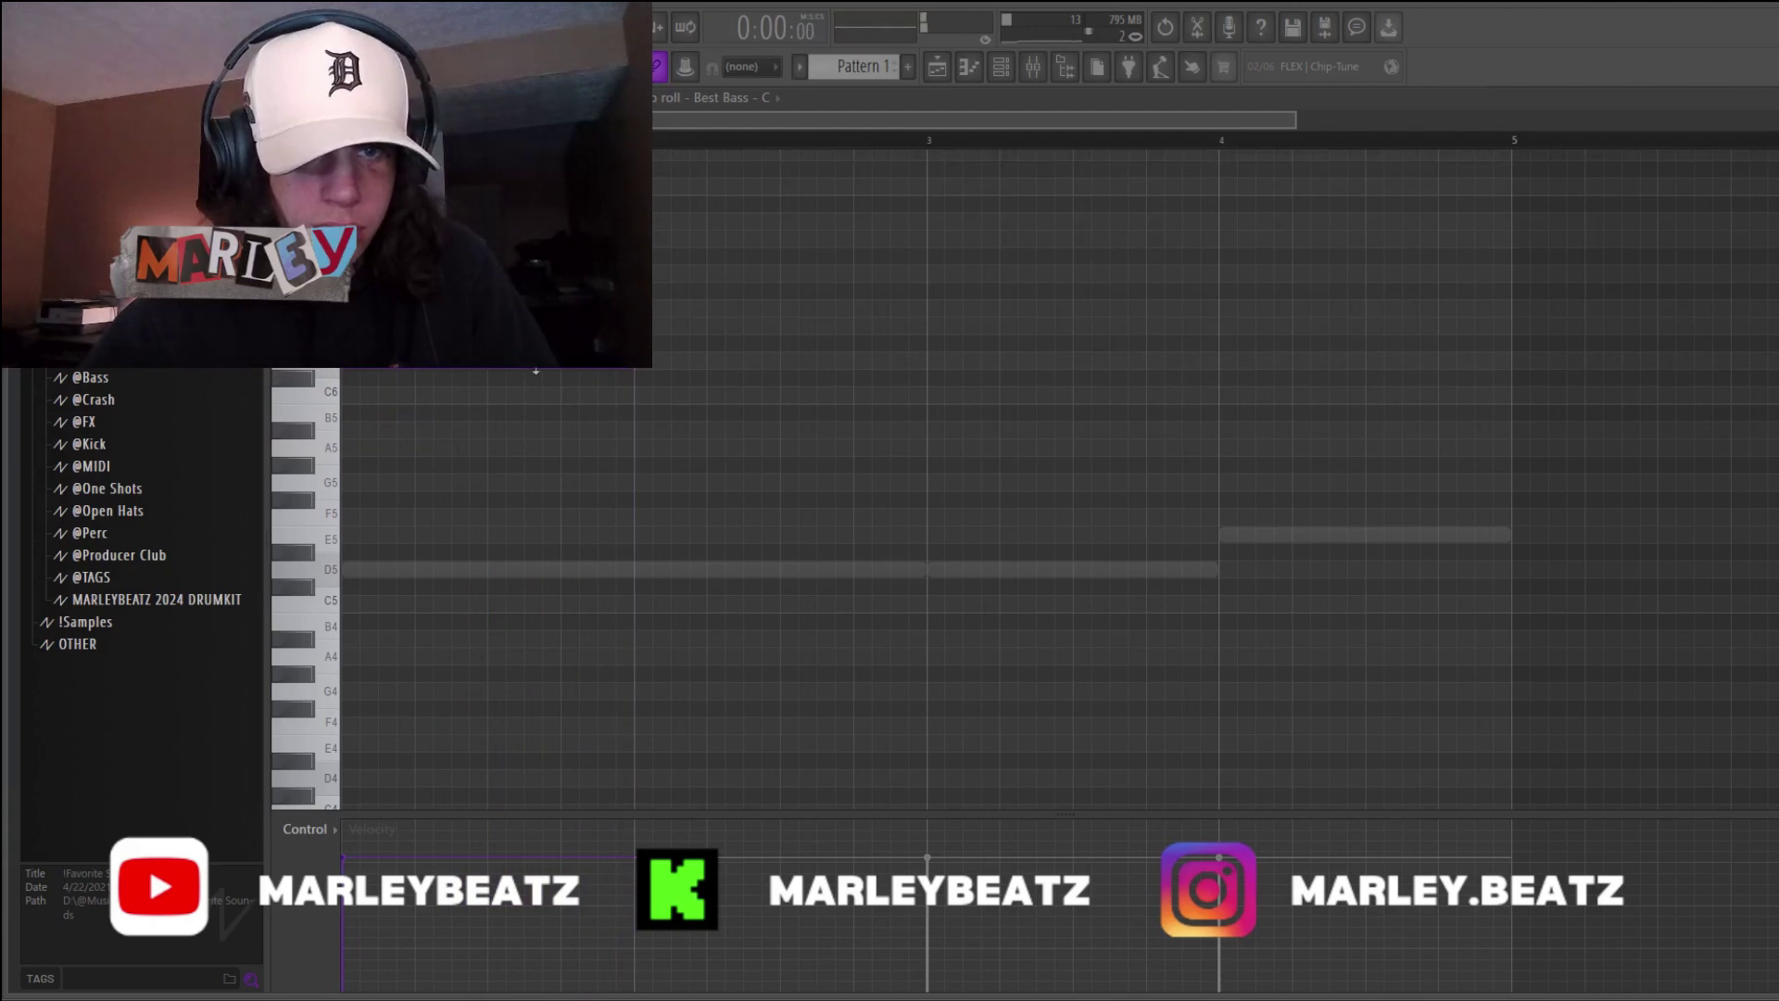
{"action": "key", "text": "space"}
{"action": "key", "text": "space"}
{"action": "key", "text": "space"}
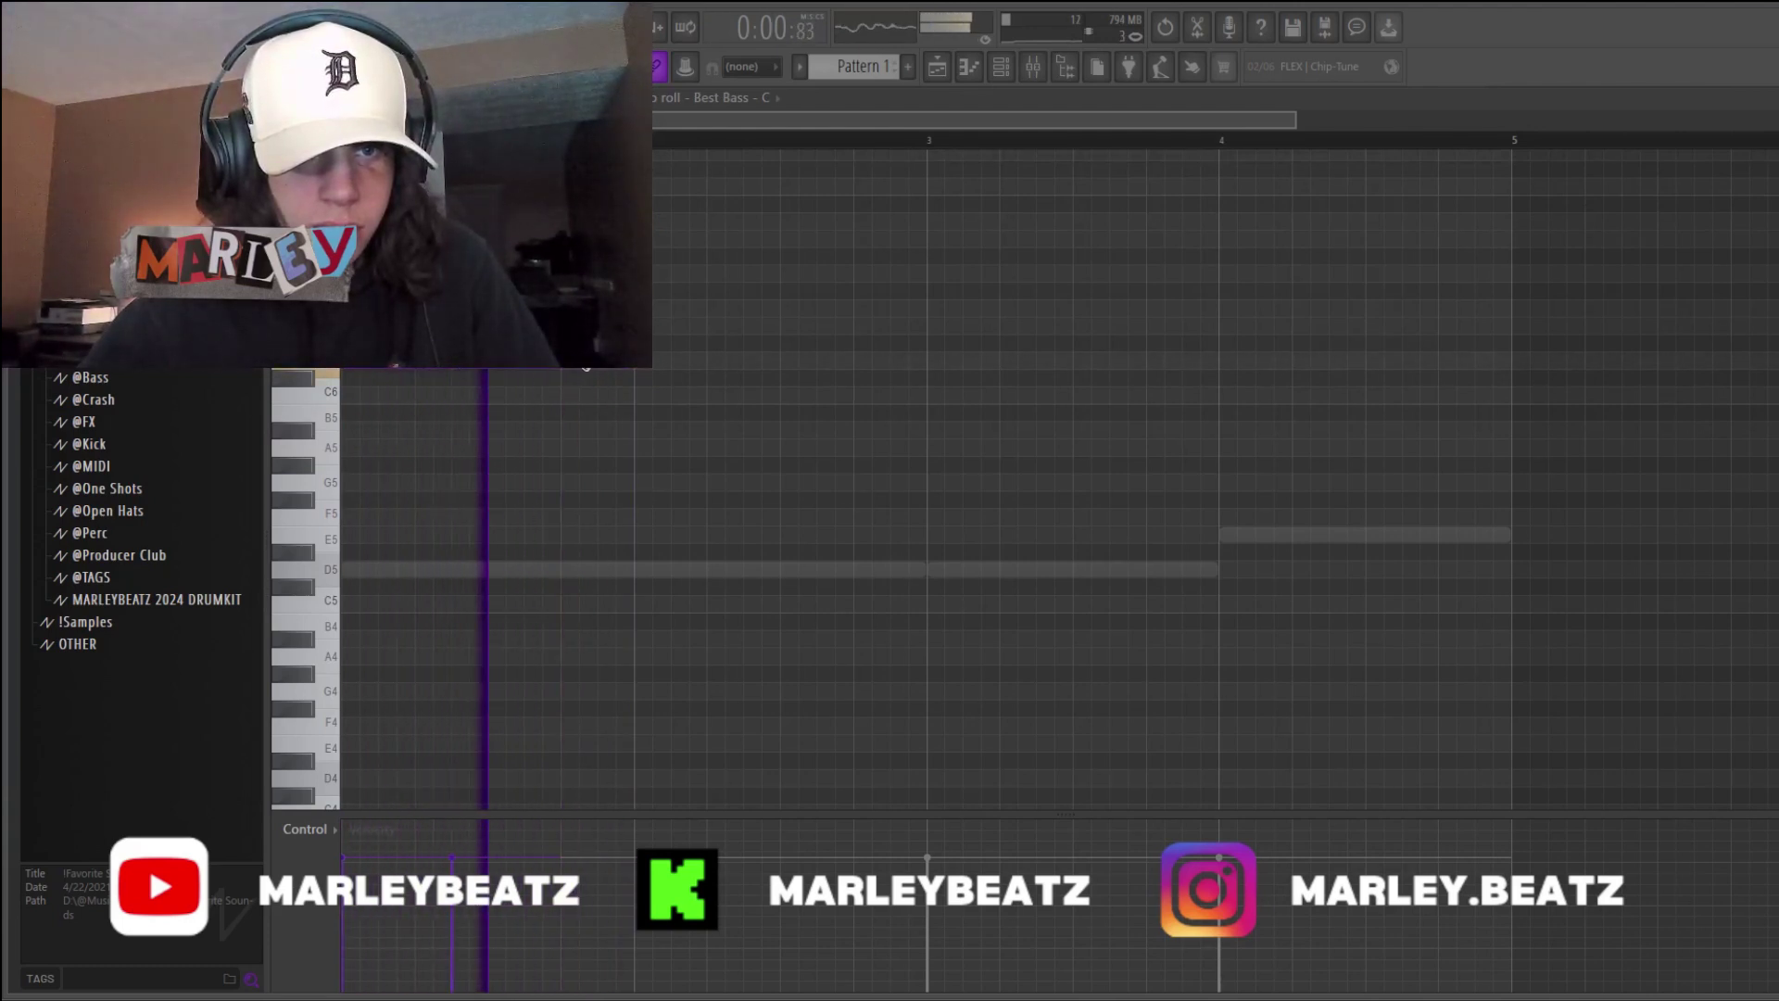
{"action": "left_click", "coordinate": [586, 362]}
{"action": "left_click", "coordinate": [957, 361]}
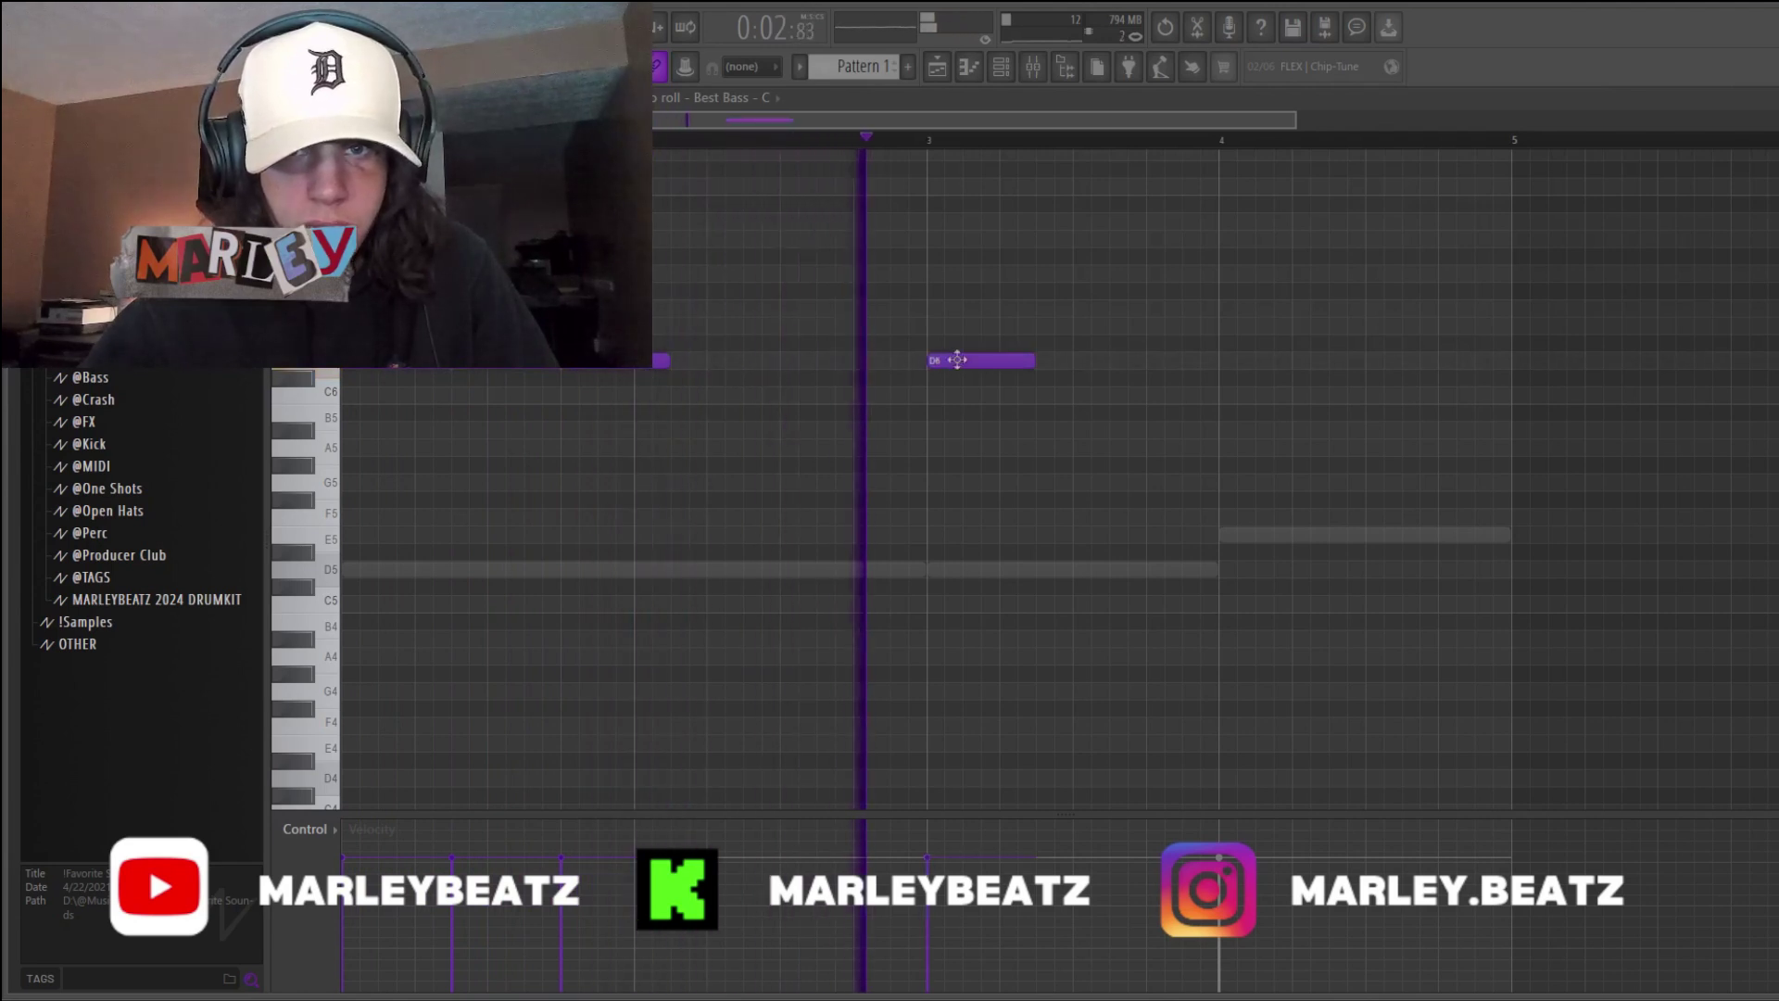
{"action": "left_click", "coordinate": [1044, 361]}
{"action": "left_click", "coordinate": [1160, 363]}
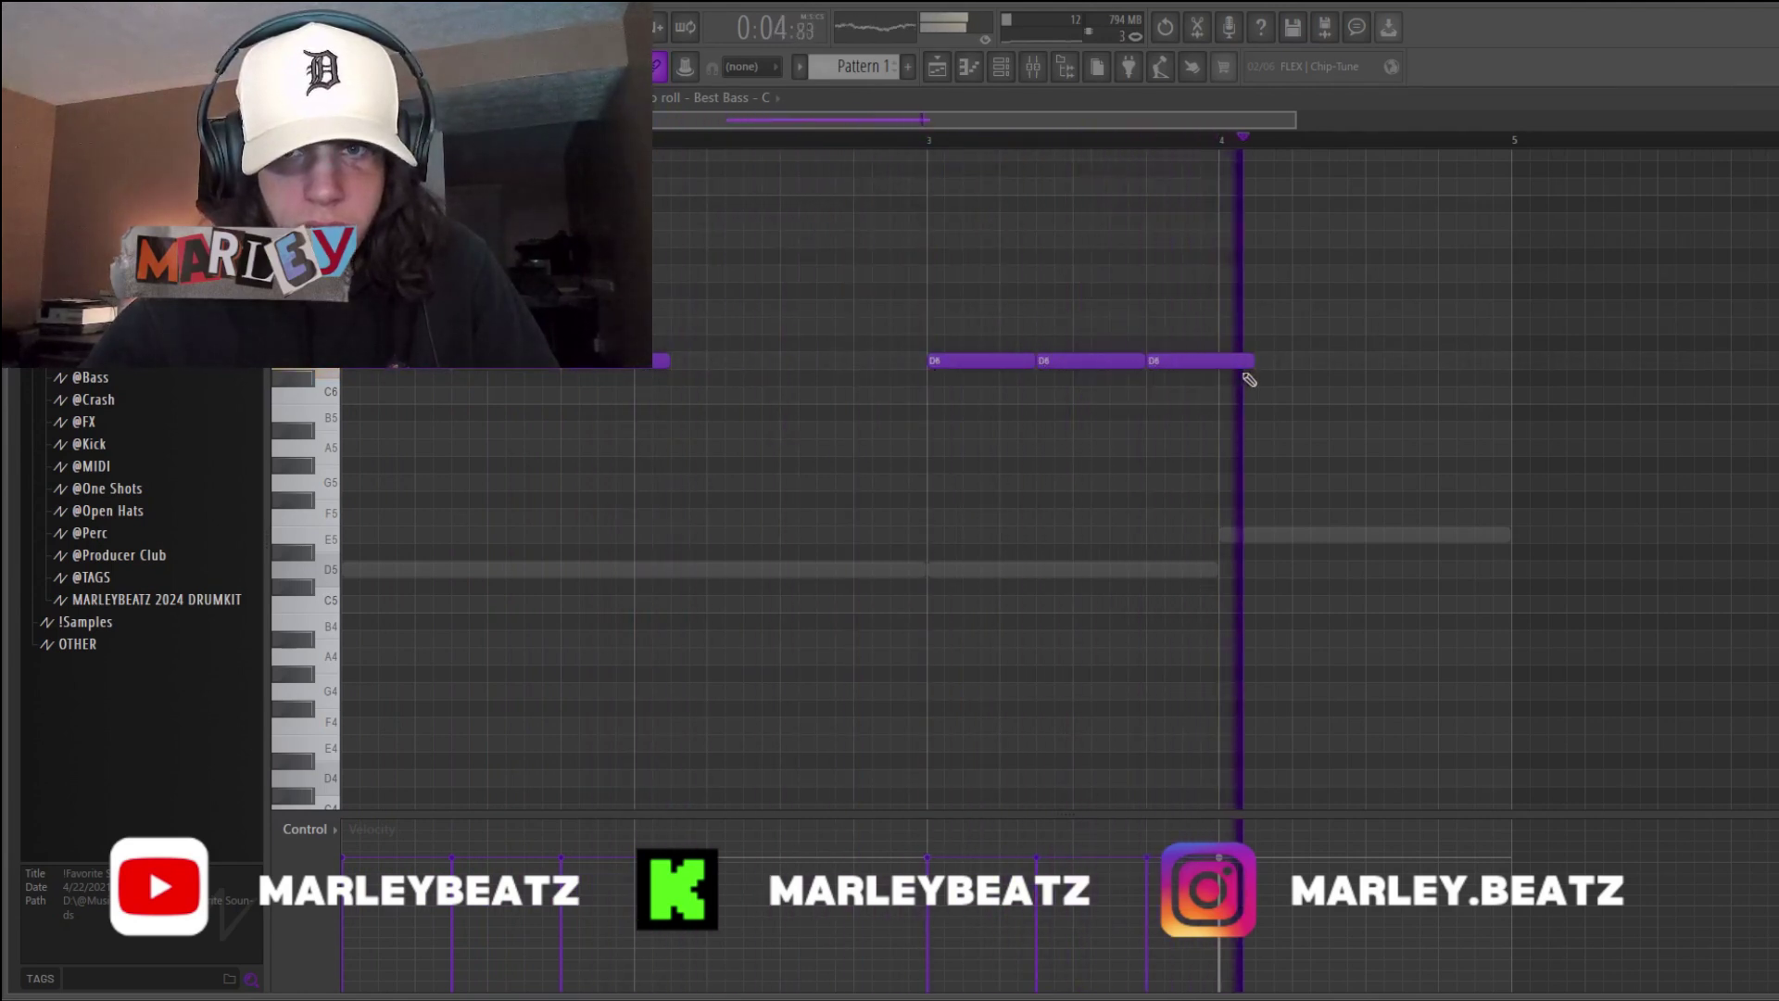
{"action": "left_click_drag", "start_coordinate": [1247, 362], "coordinate": [1208, 364]}
- Add a one-beat E6 on beat 2 of bar 4 and delete the trial A#5 note beside it
{"action": "left_click", "coordinate": [1304, 327]}
{"action": "left_click", "coordinate": [1360, 429]}
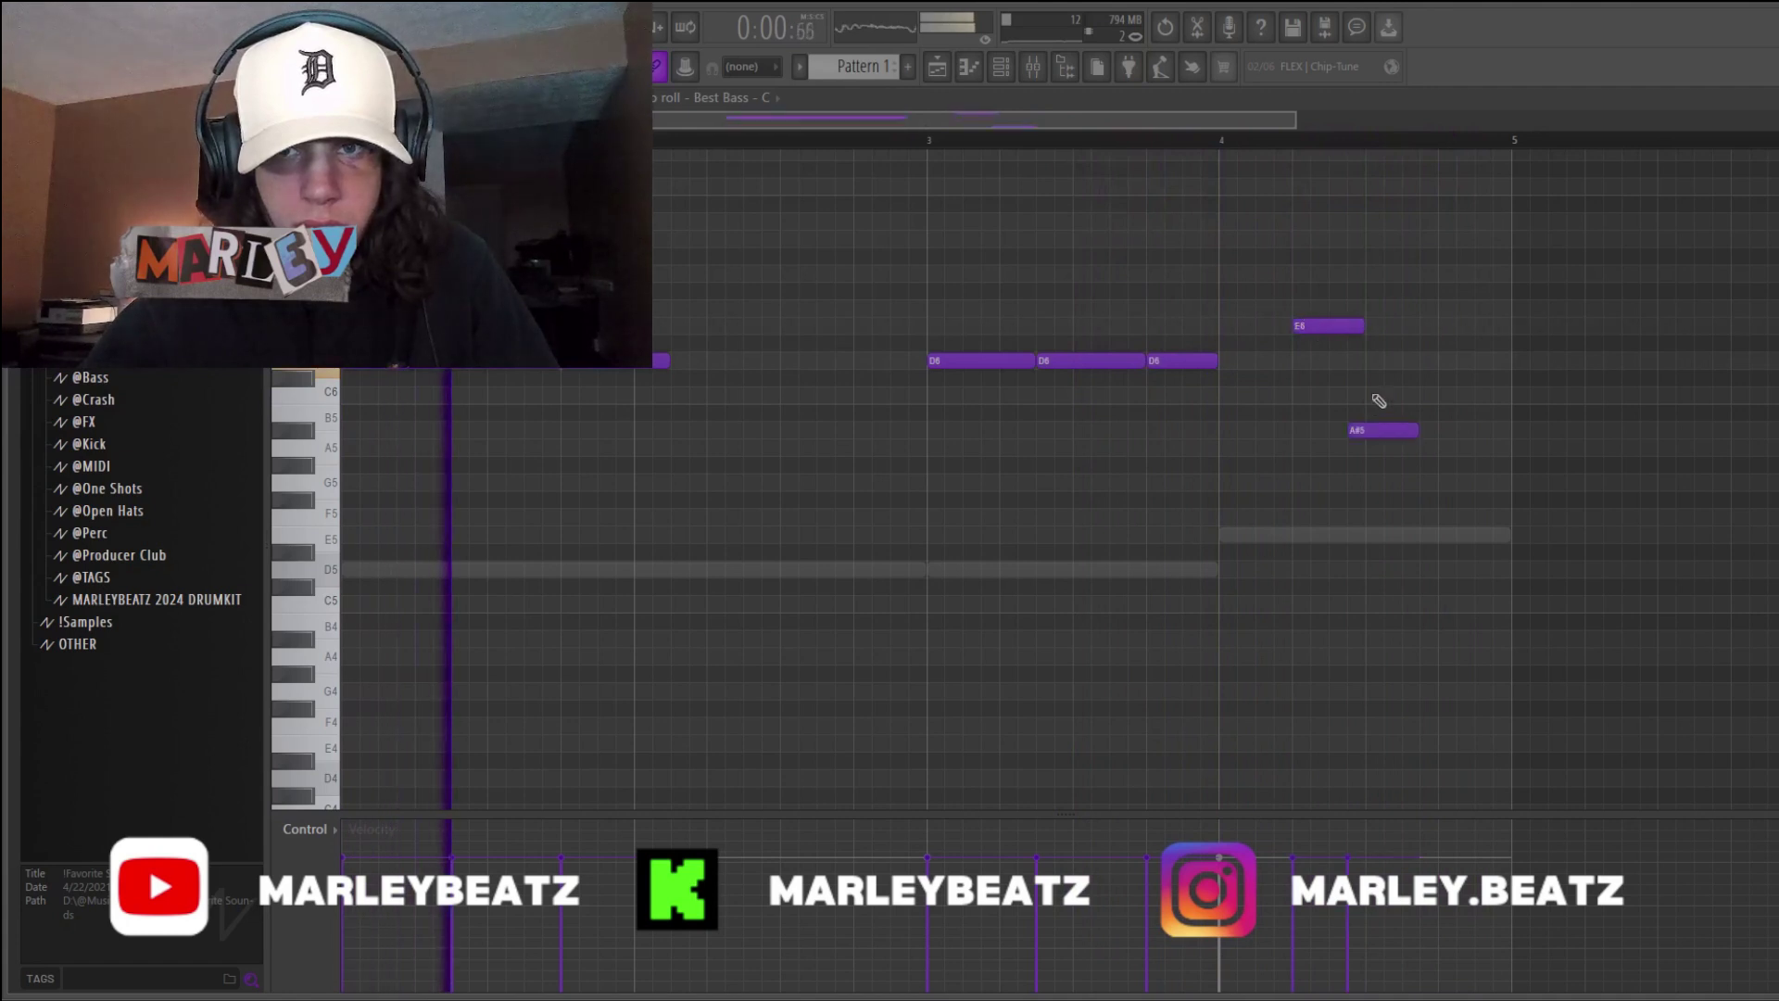
{"action": "right_click", "coordinate": [1377, 429]}
{"action": "scroll", "coordinate": [1275, 421], "scroll_direction": "down", "scroll_amount": 1}
{"action": "scroll", "coordinate": [1274, 420], "scroll_direction": "up", "scroll_amount": 1}
- Move the Heat Up 3 channel up the channel rack to directly below Best Bass - C
{"action": "left_click", "coordinate": [1031, 73]}
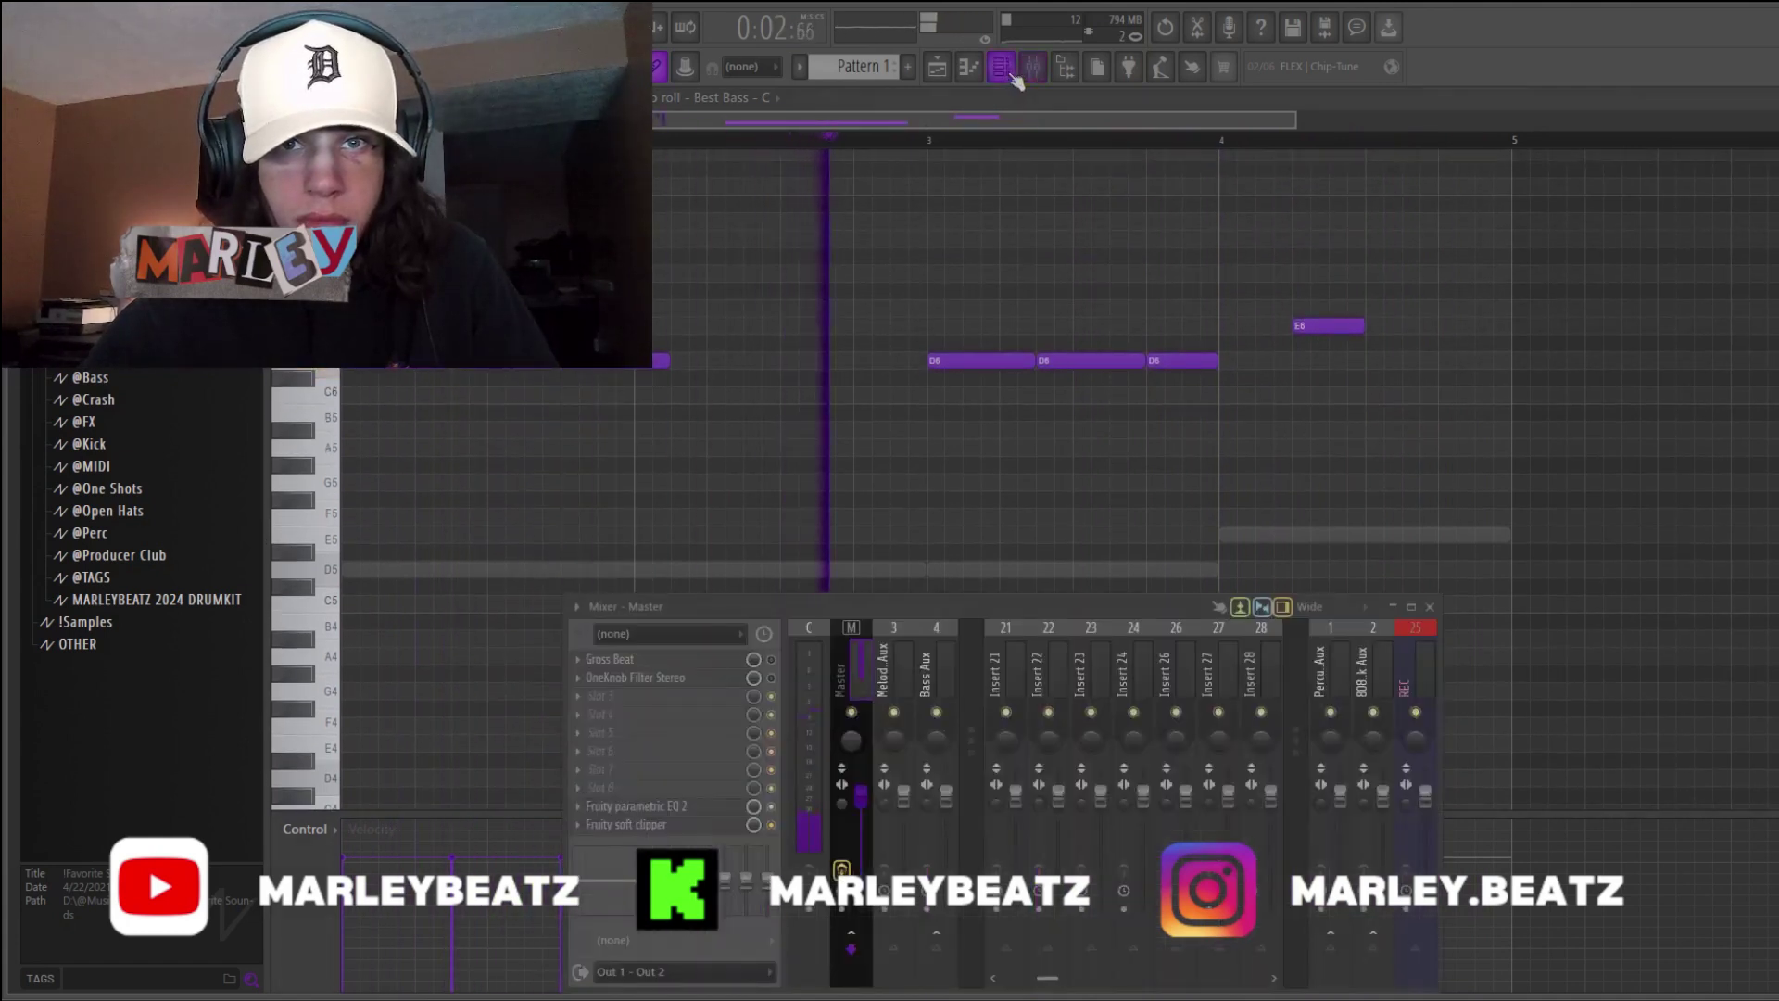
{"action": "left_click", "coordinate": [1013, 74]}
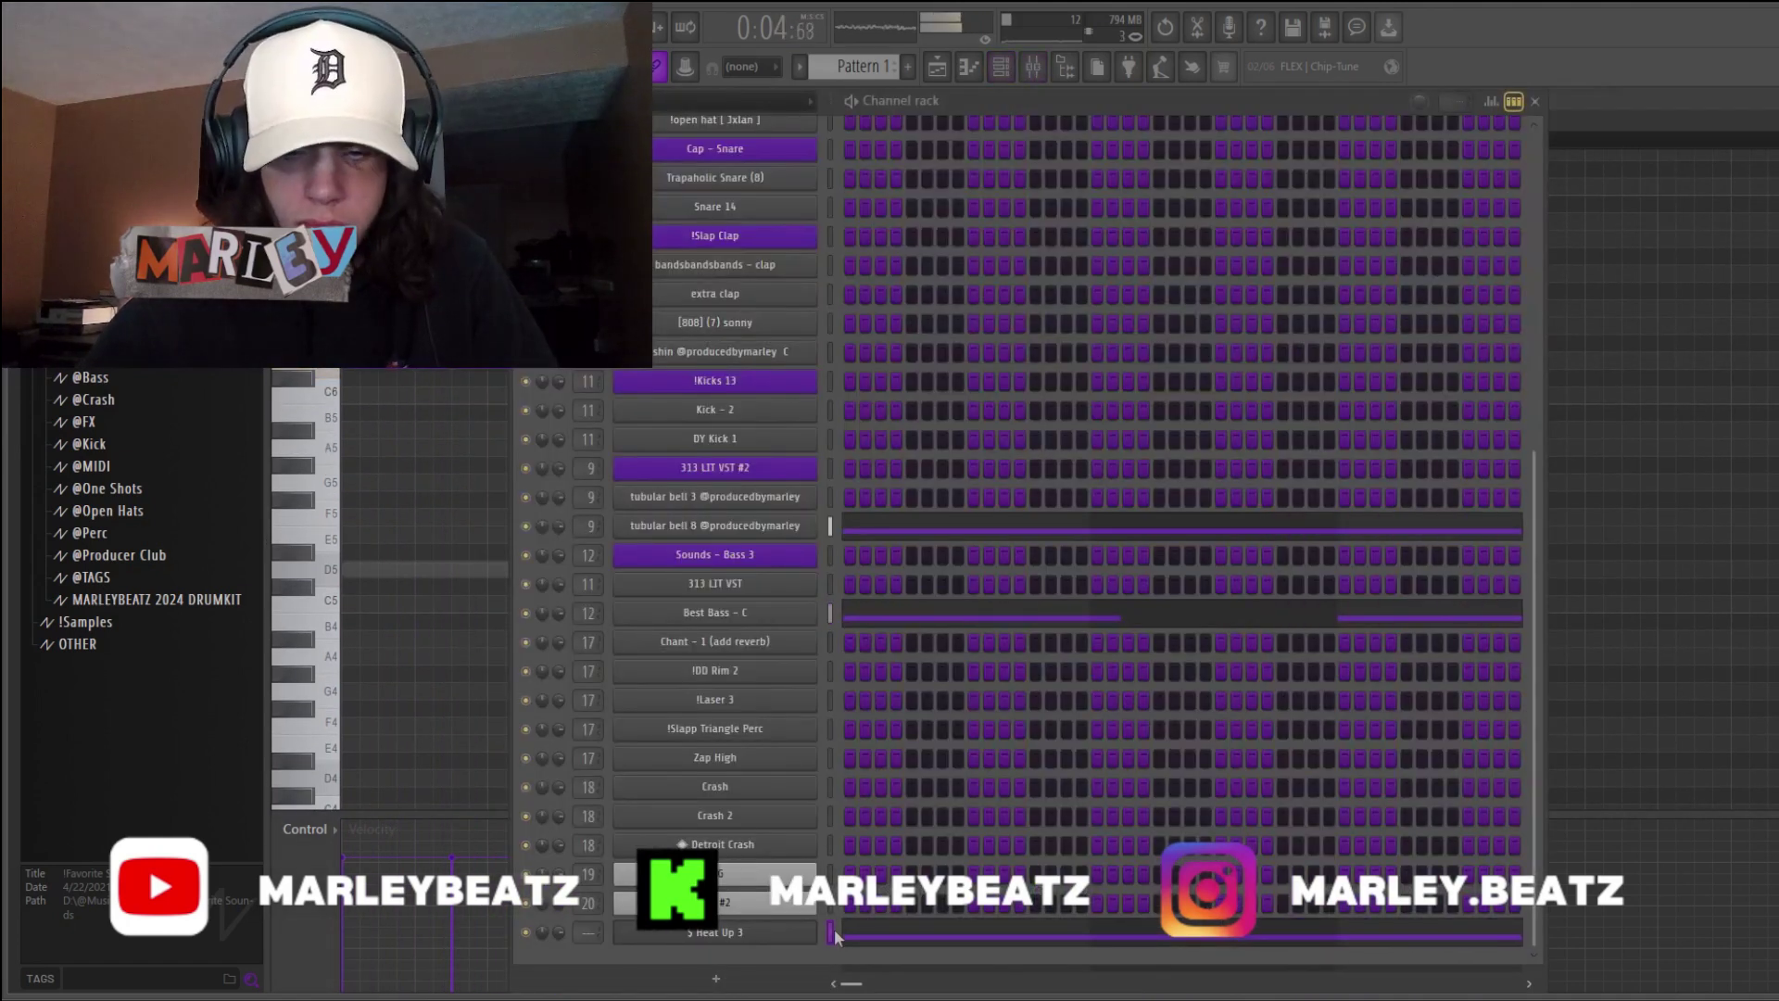
{"action": "key", "text": "alt+Up"}
{"action": "key", "text": "alt+Up"}
{"action": "key", "text": "alt+Up"}
{"action": "key", "text": "alt+Up"}
{"action": "key", "text": "alt+Up"}
{"action": "key", "text": "alt+Up"}
{"action": "key", "text": "alt+Up"}
{"action": "key", "text": "alt+Up"}
{"action": "key", "text": "alt+Up"}
{"action": "key", "text": "alt+Up"}
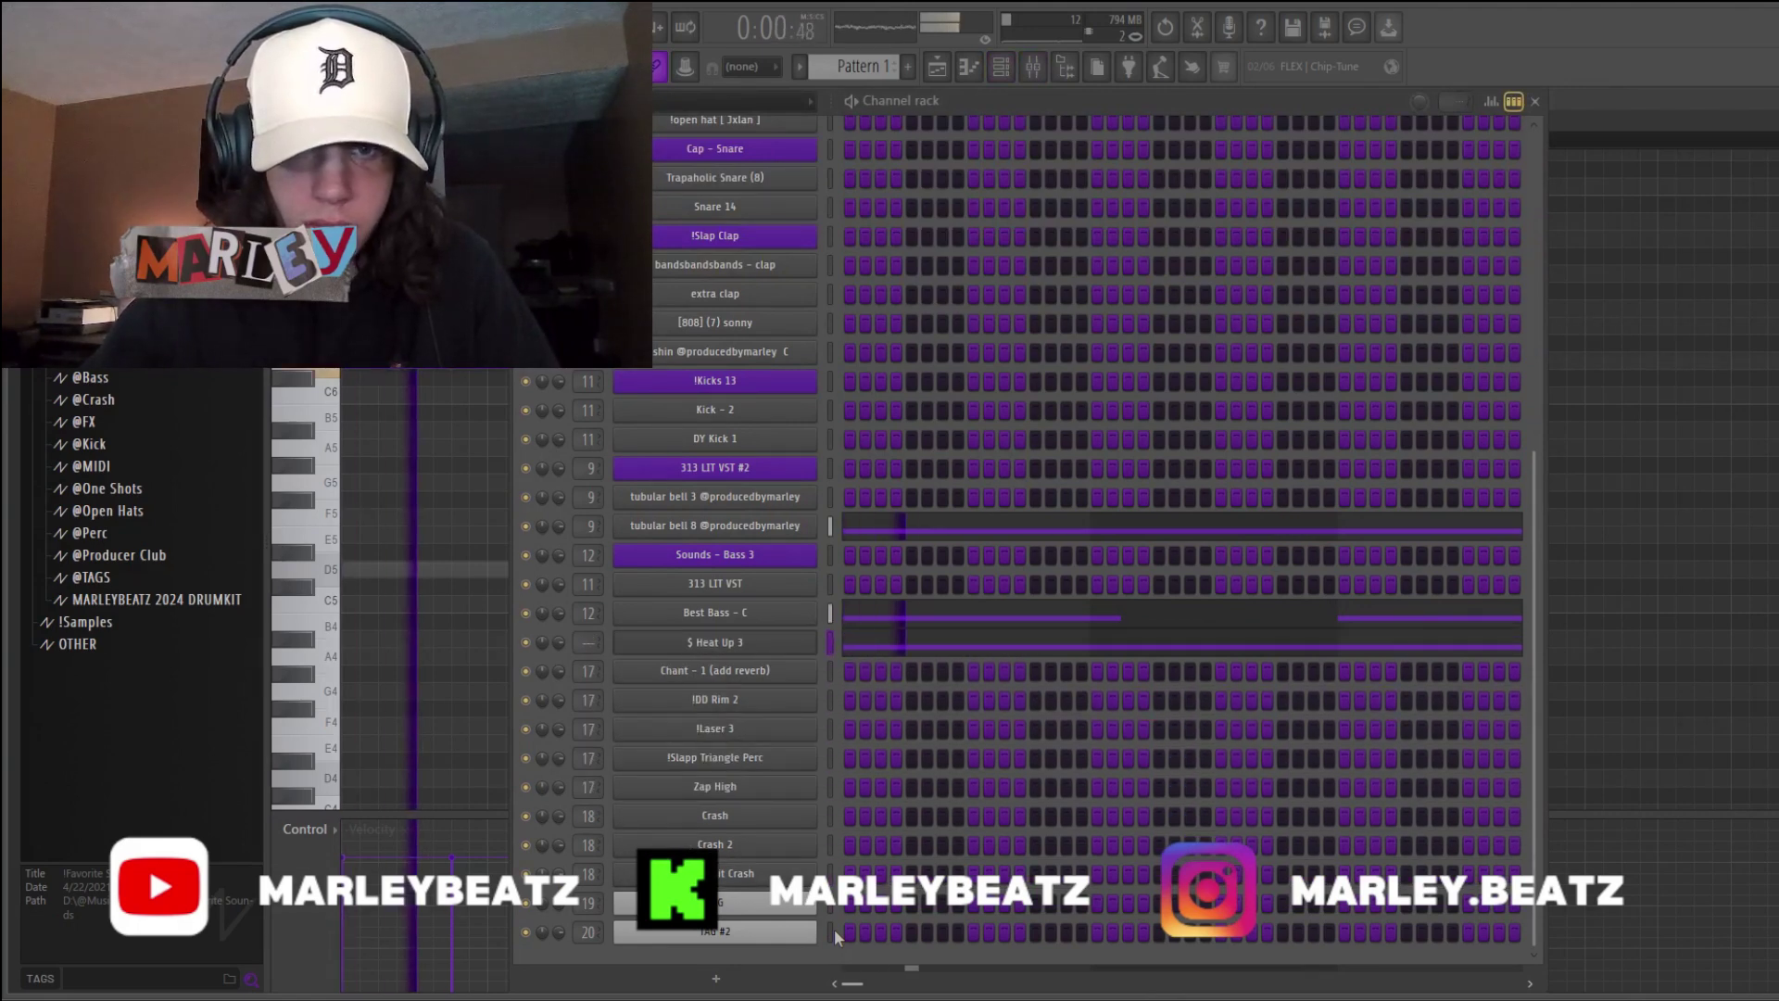
- Add a second one-beat E6 to the Best Bass - C part, half a beat after the first in bar 4
{"action": "right_click", "coordinate": [1624, 485]}
{"action": "left_click", "coordinate": [1426, 346]}
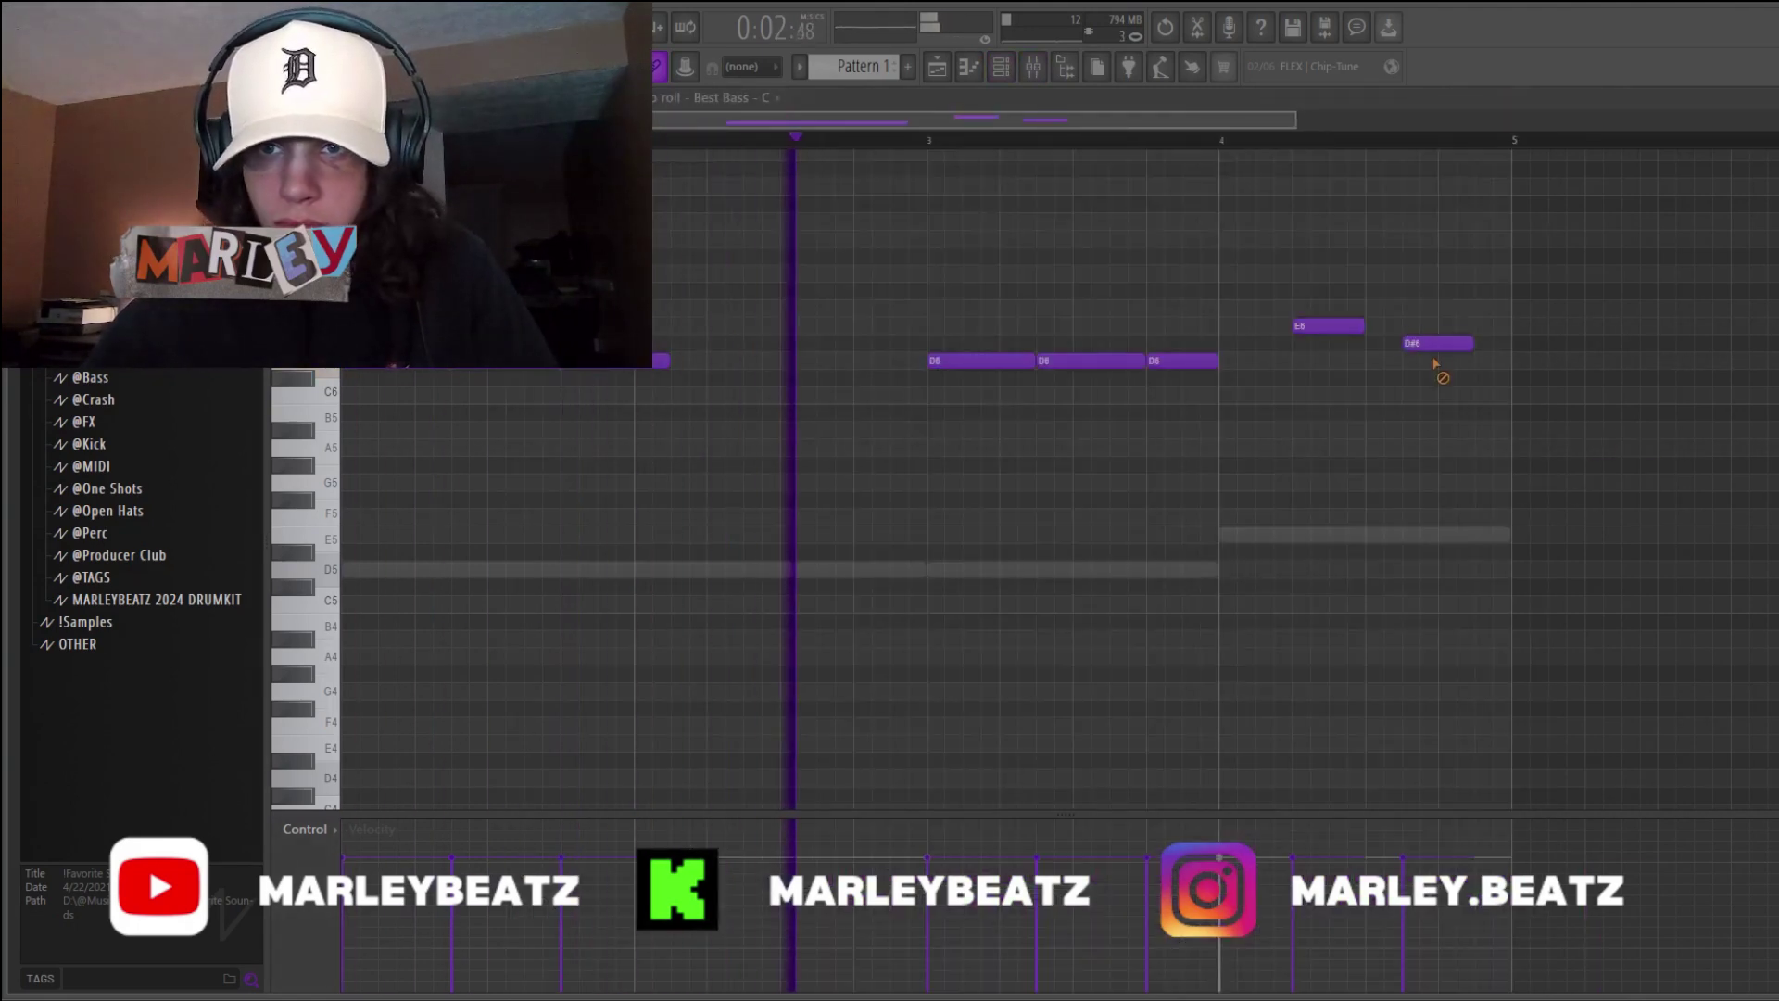
- Add a second Heat Up 3 instrument to the channel rack and load its BELLPAD [GRIME] preset
{"action": "left_click", "coordinate": [1006, 71]}
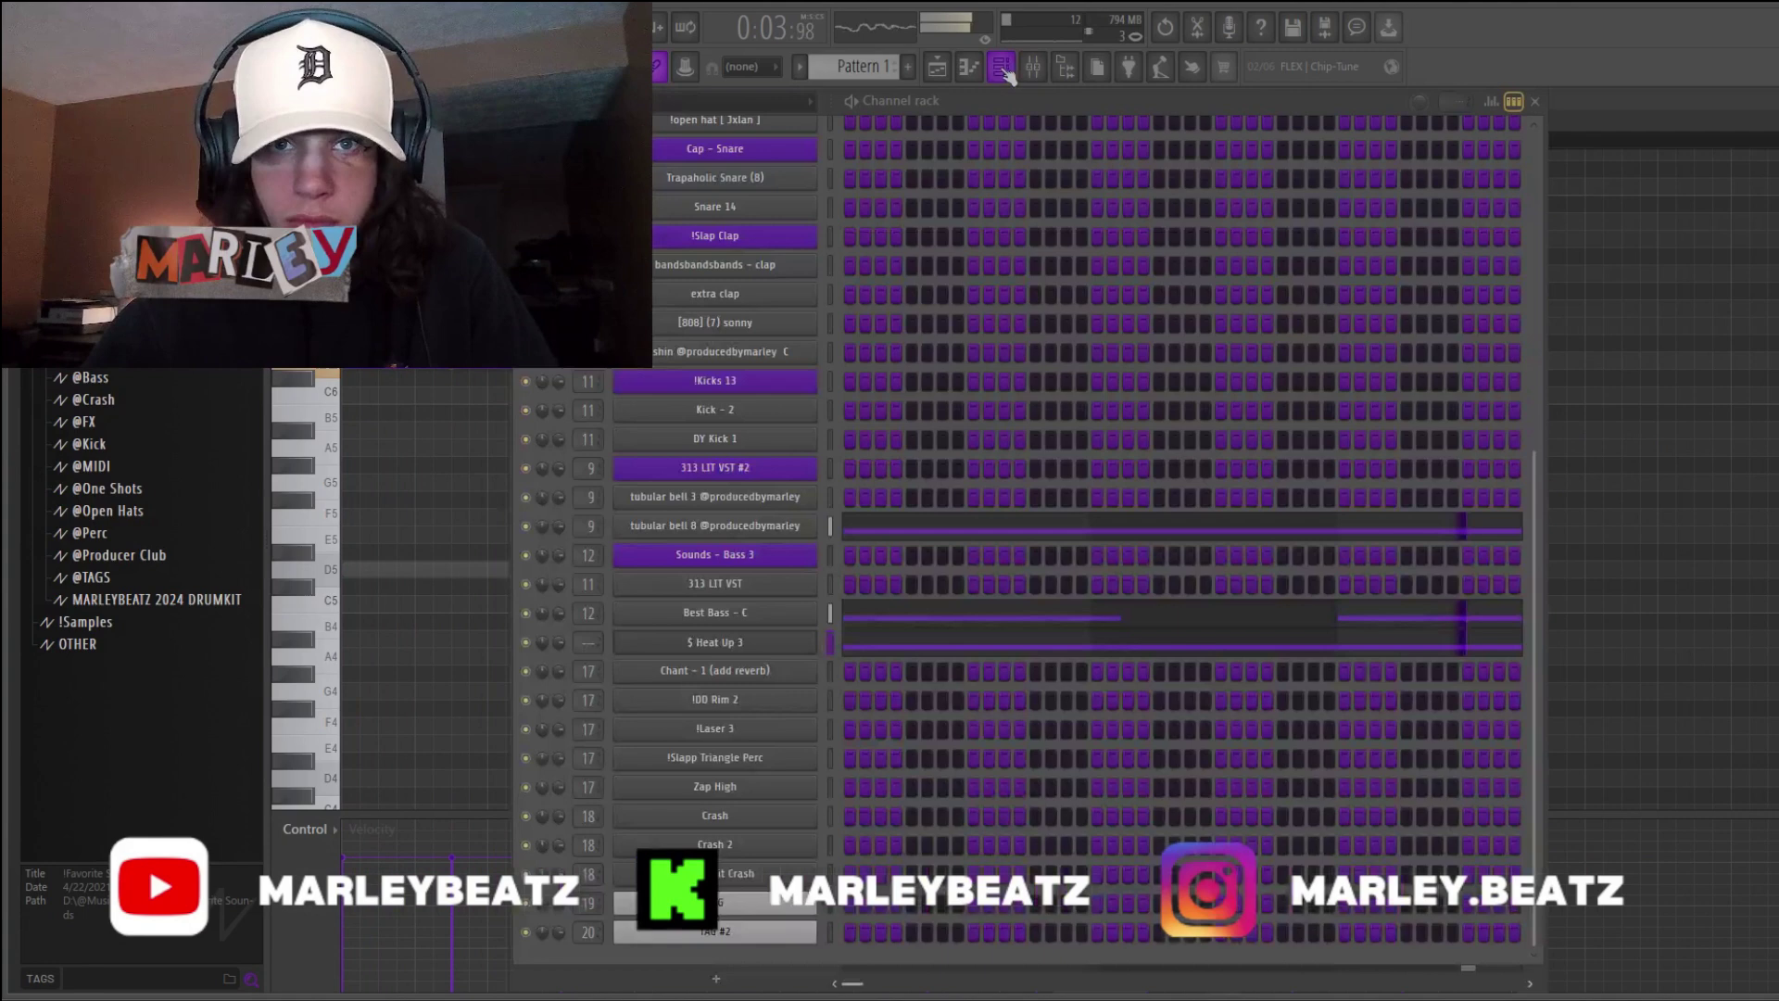
{"action": "left_click", "coordinate": [736, 981]}
{"action": "left_click", "coordinate": [742, 80]}
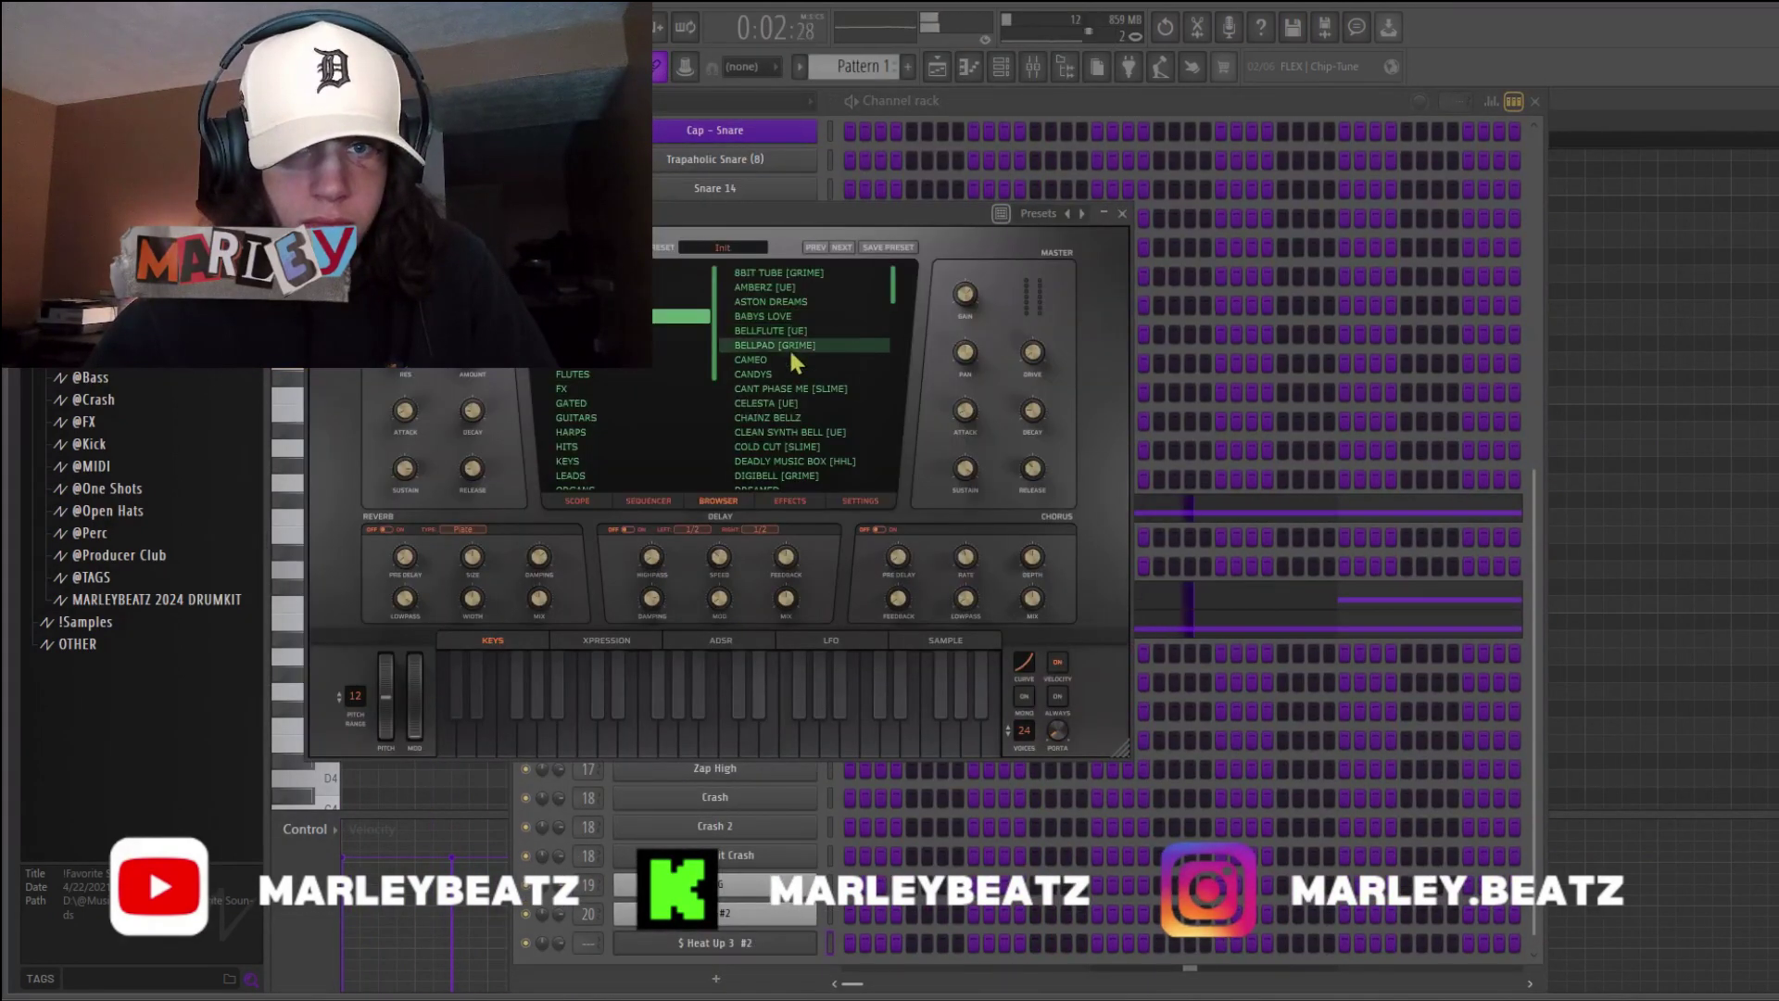
{"action": "left_click", "coordinate": [783, 348]}
{"action": "key", "text": "F7"}
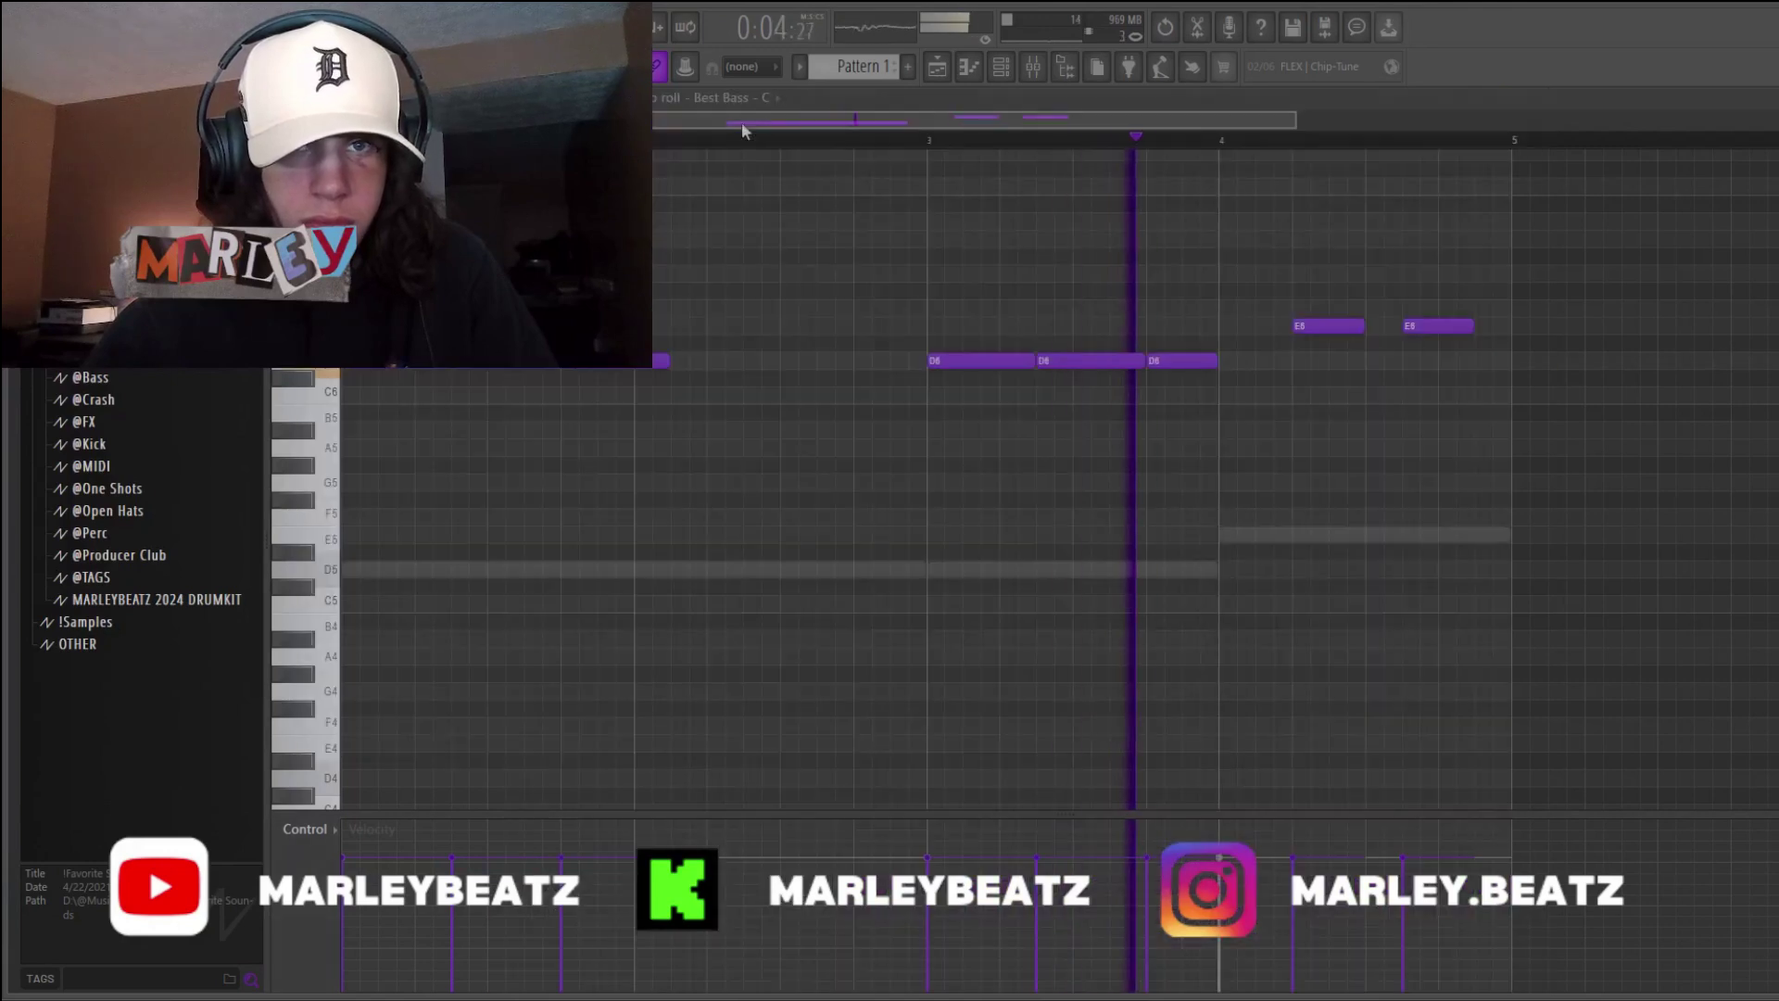
- In the piano roll of Heat Up 3 #2, draw a one-beat D7 at the start of bar 1 and an A6 on beat 4
{"action": "left_click", "coordinate": [781, 98]}
{"action": "left_click", "coordinate": [963, 53]}
{"action": "scroll", "coordinate": [927, 479], "scroll_direction": "up", "scroll_amount": 1}
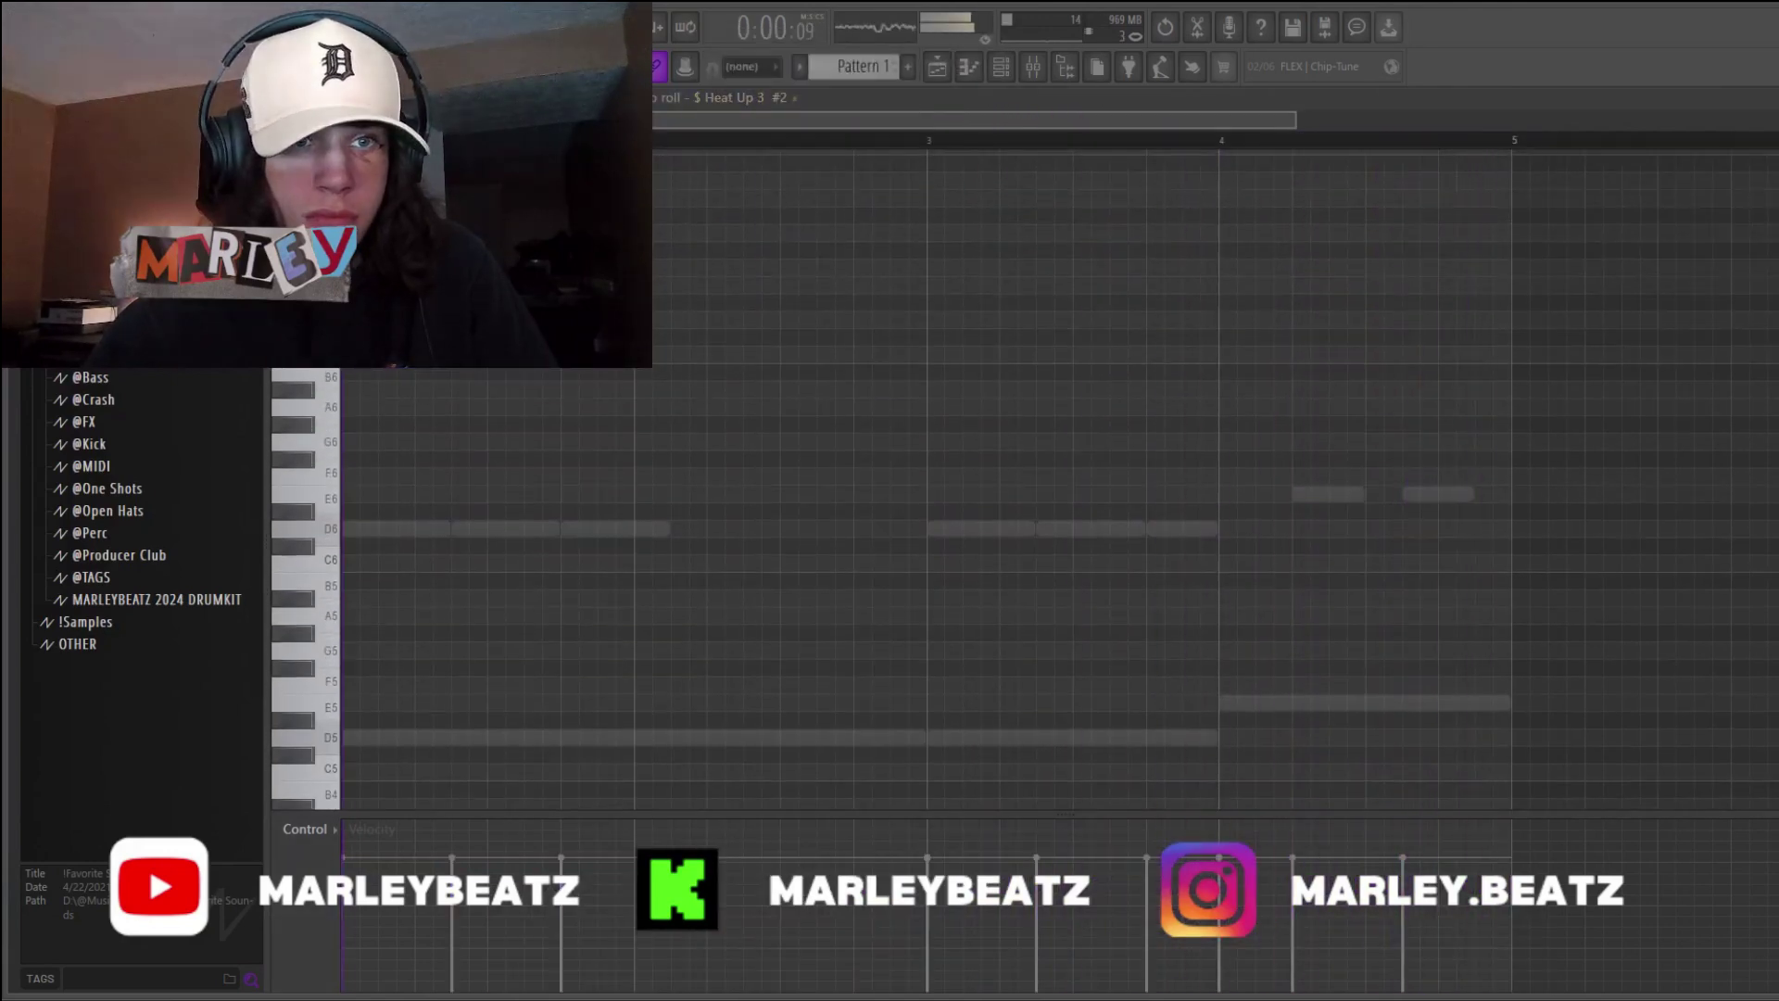
{"action": "key", "text": "space"}
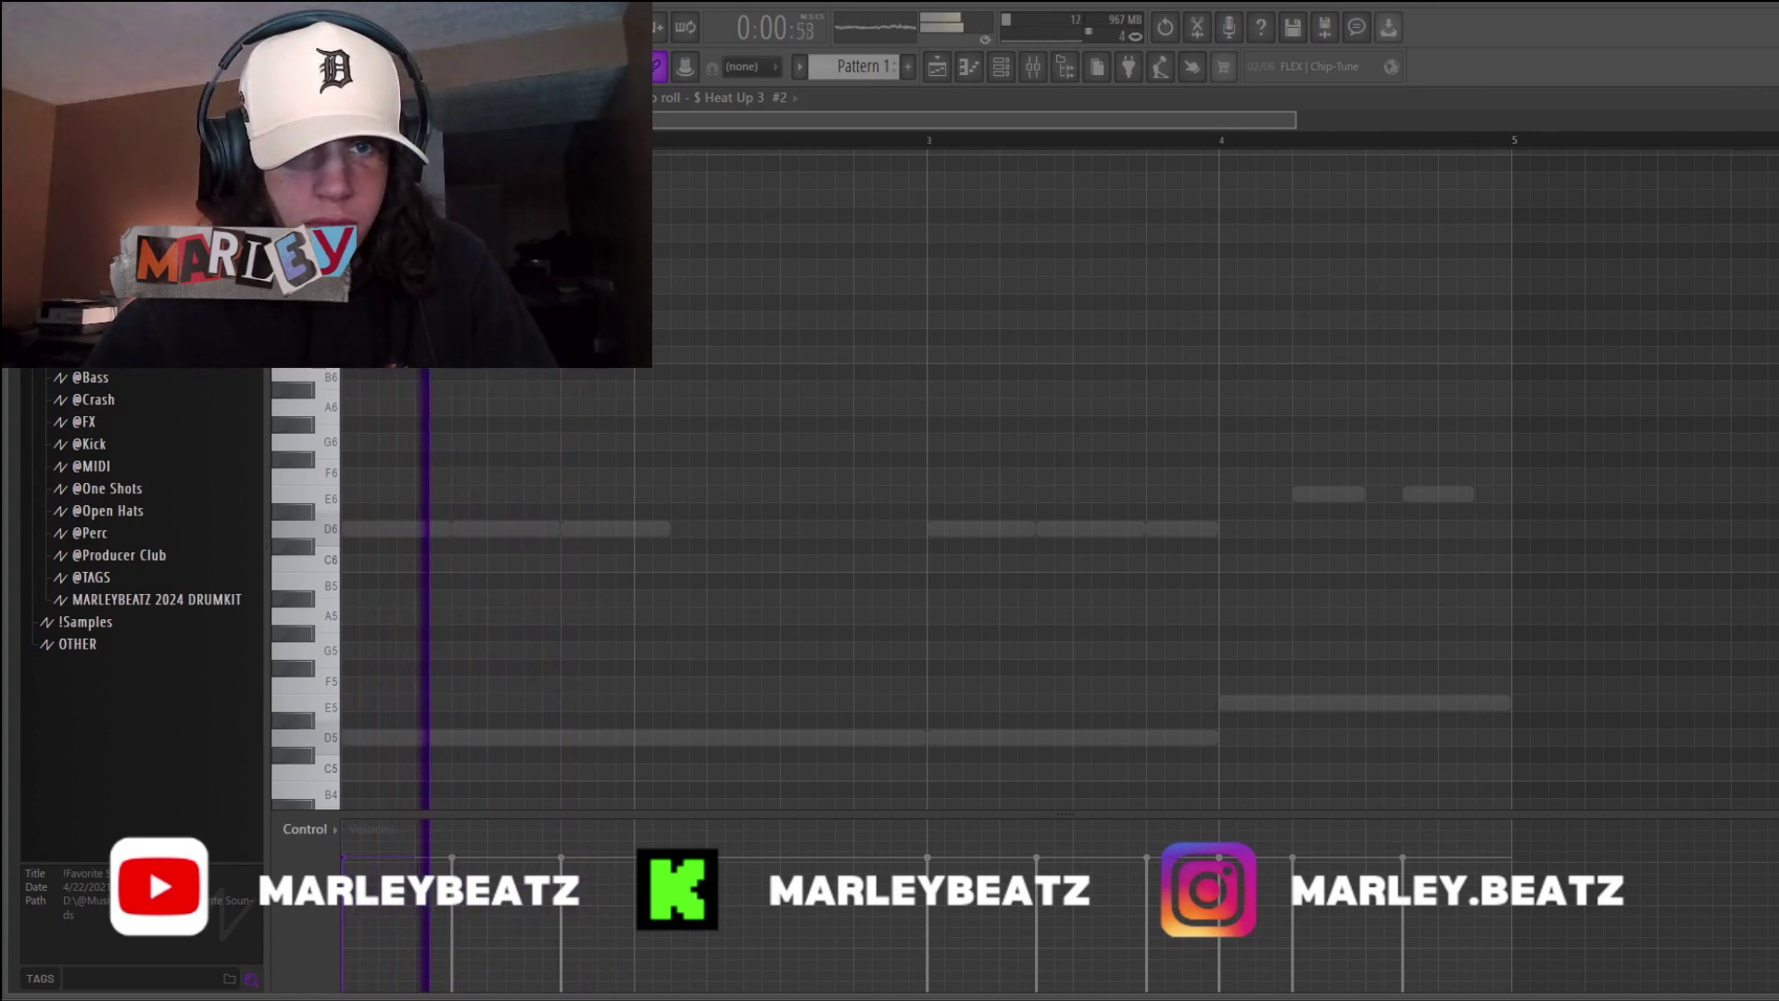
{"action": "key", "text": "space"}
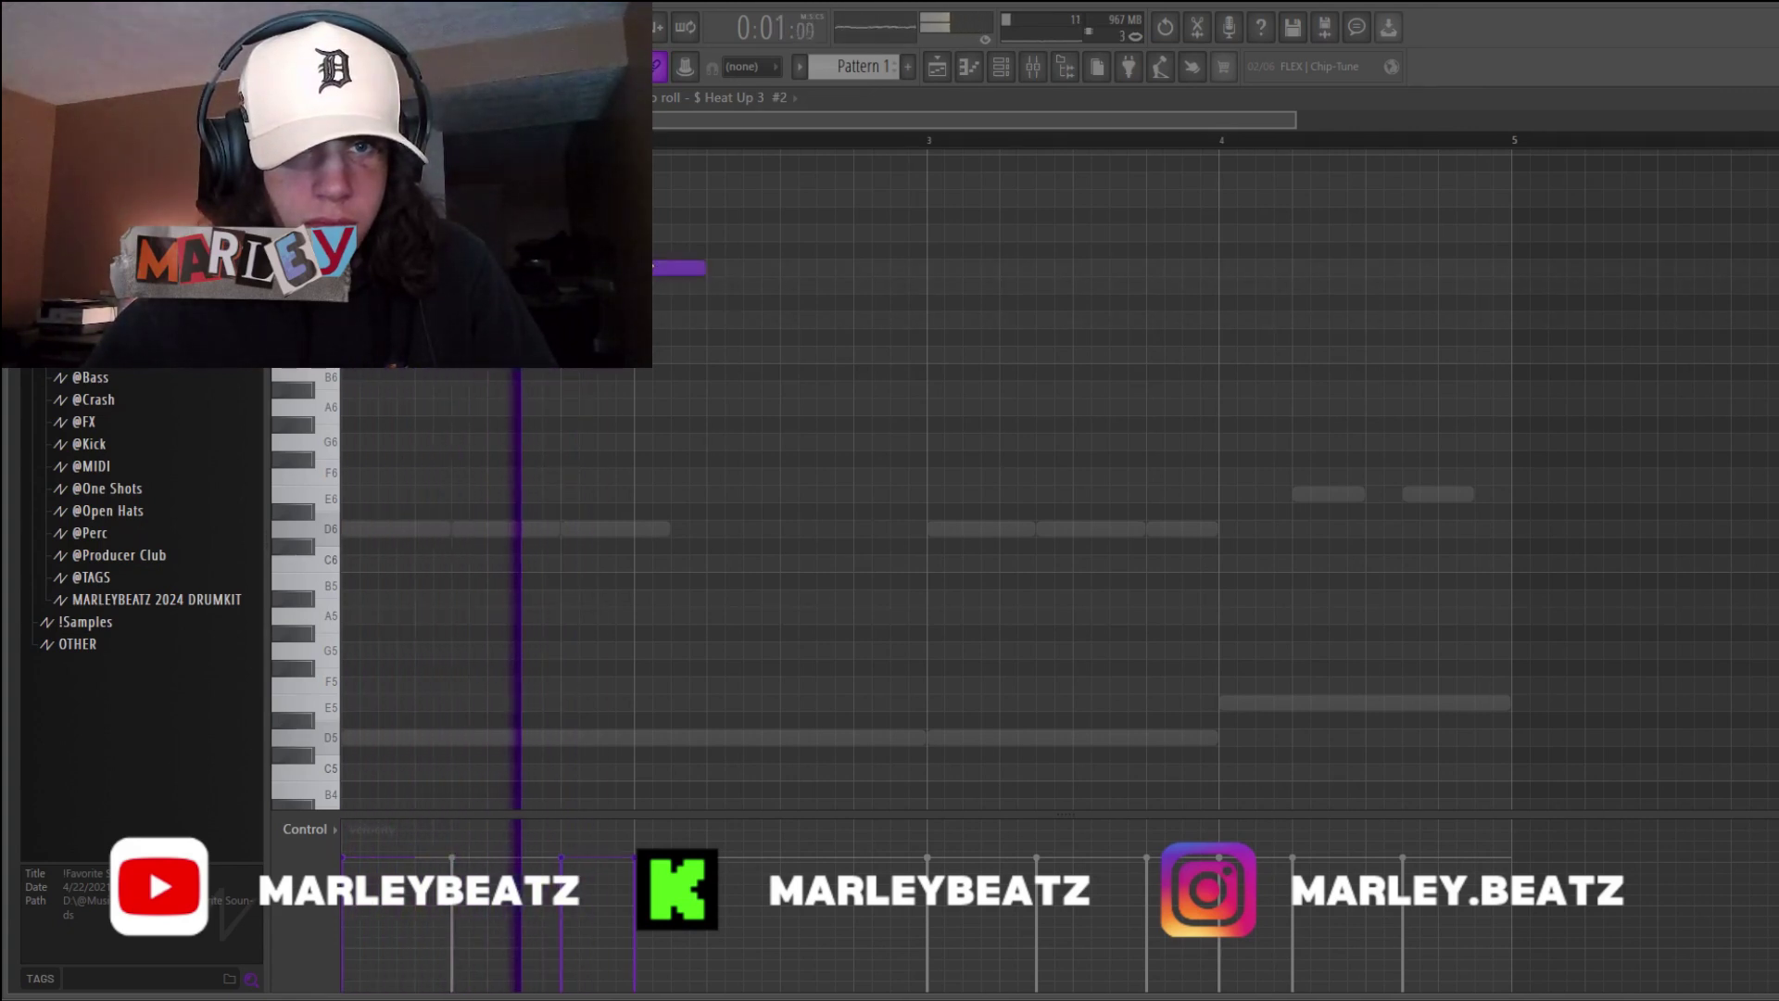
{"action": "key", "text": "space"}
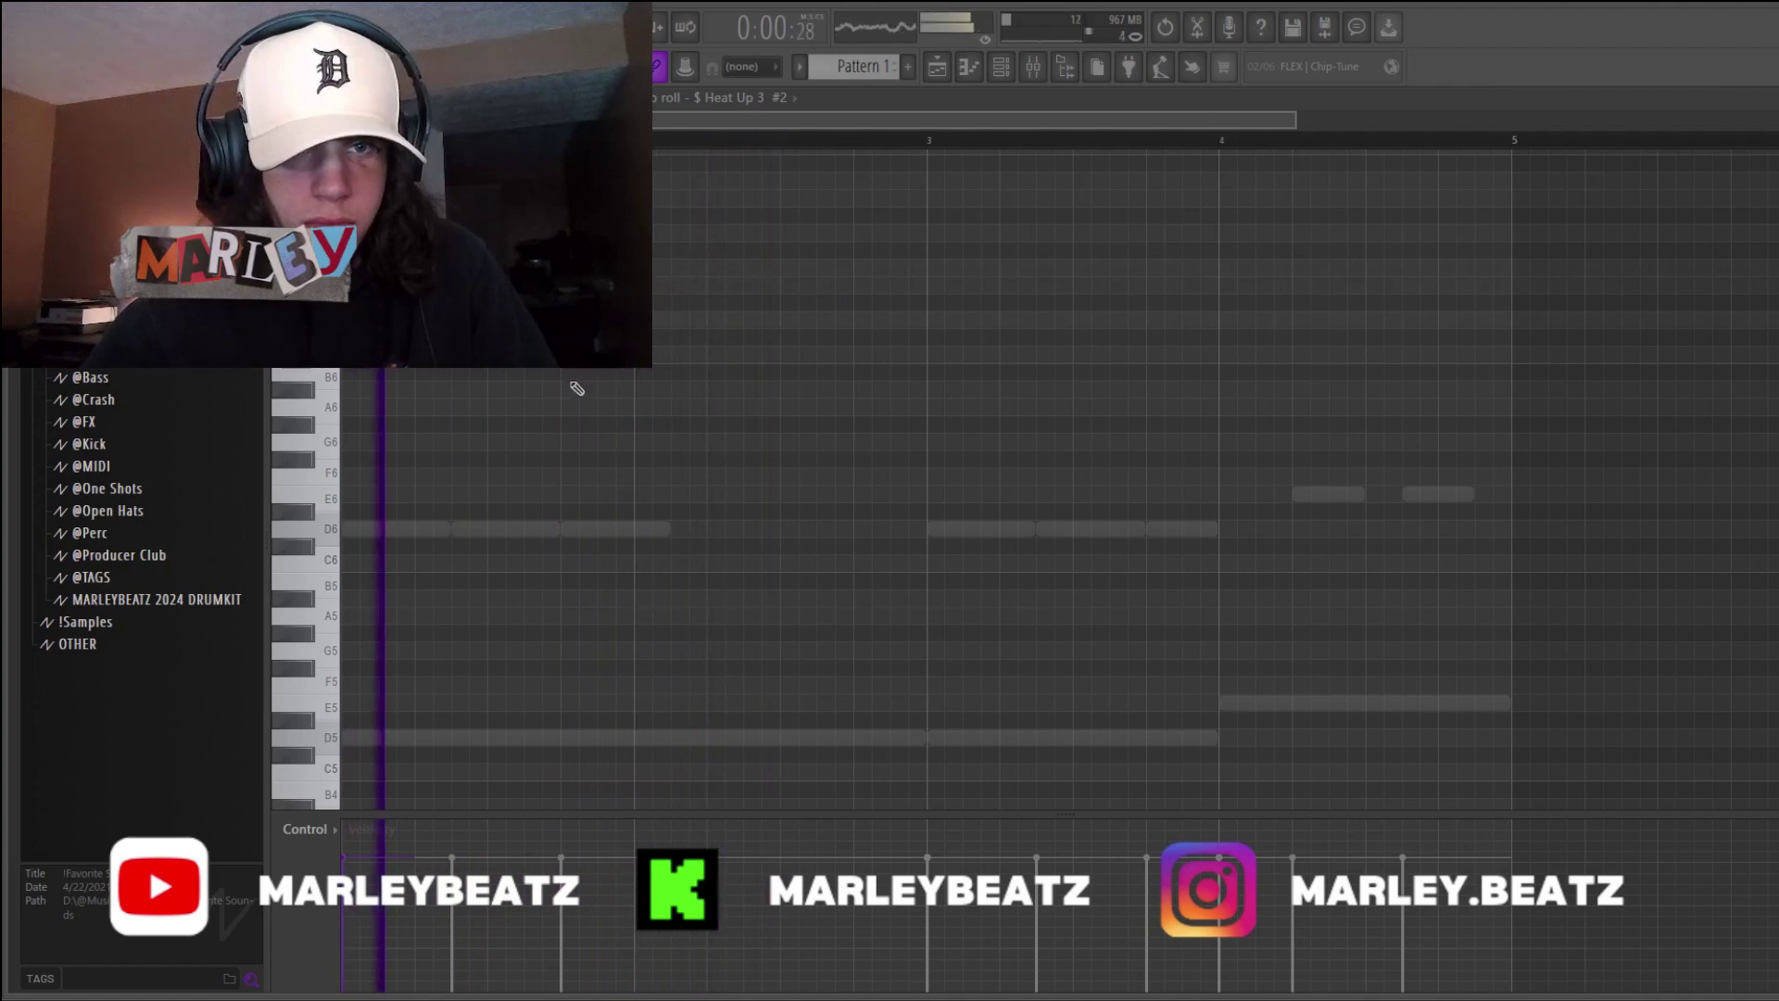
{"action": "left_click", "coordinate": [579, 406]}
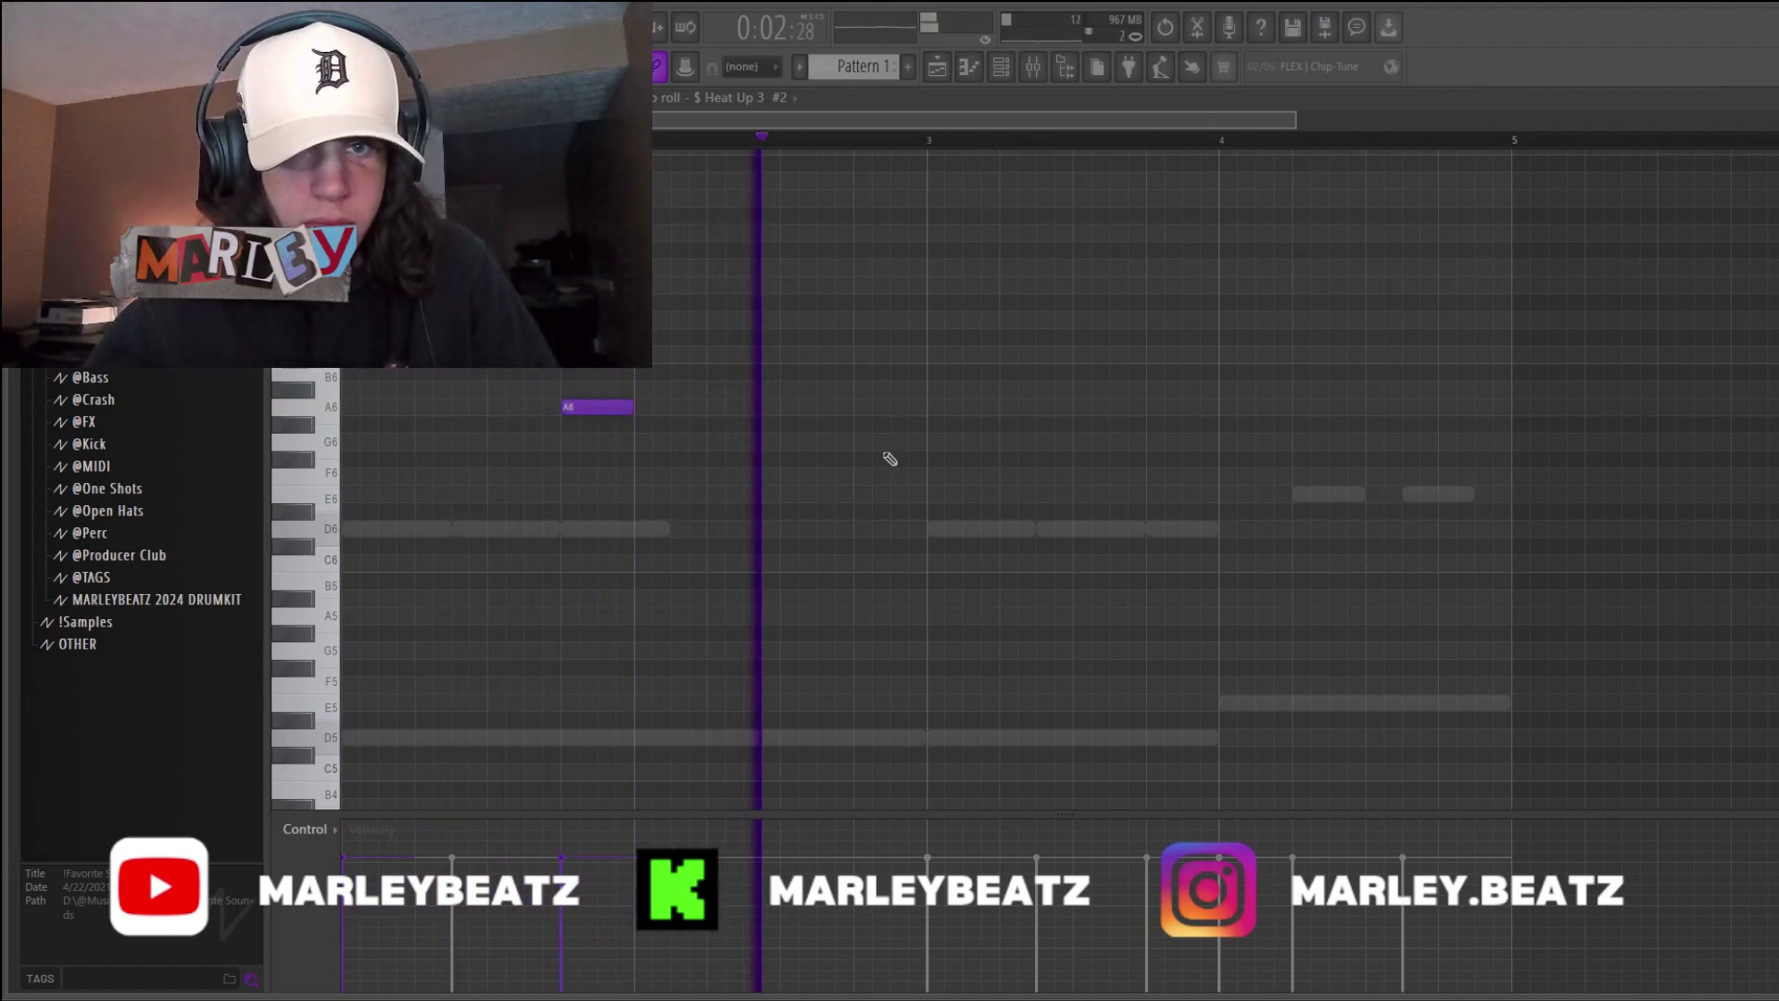
- Add one-beat notes: E7 on beat 4 of bar 2, F7 and E7 on beats 1 and 4 of bar 3, A6 on beat 3 of bar 4
{"action": "key", "text": "space"}
{"action": "left_click_drag", "start_coordinate": [869, 488], "coordinate": [870, 284]}
{"action": "left_click", "coordinate": [947, 268]}
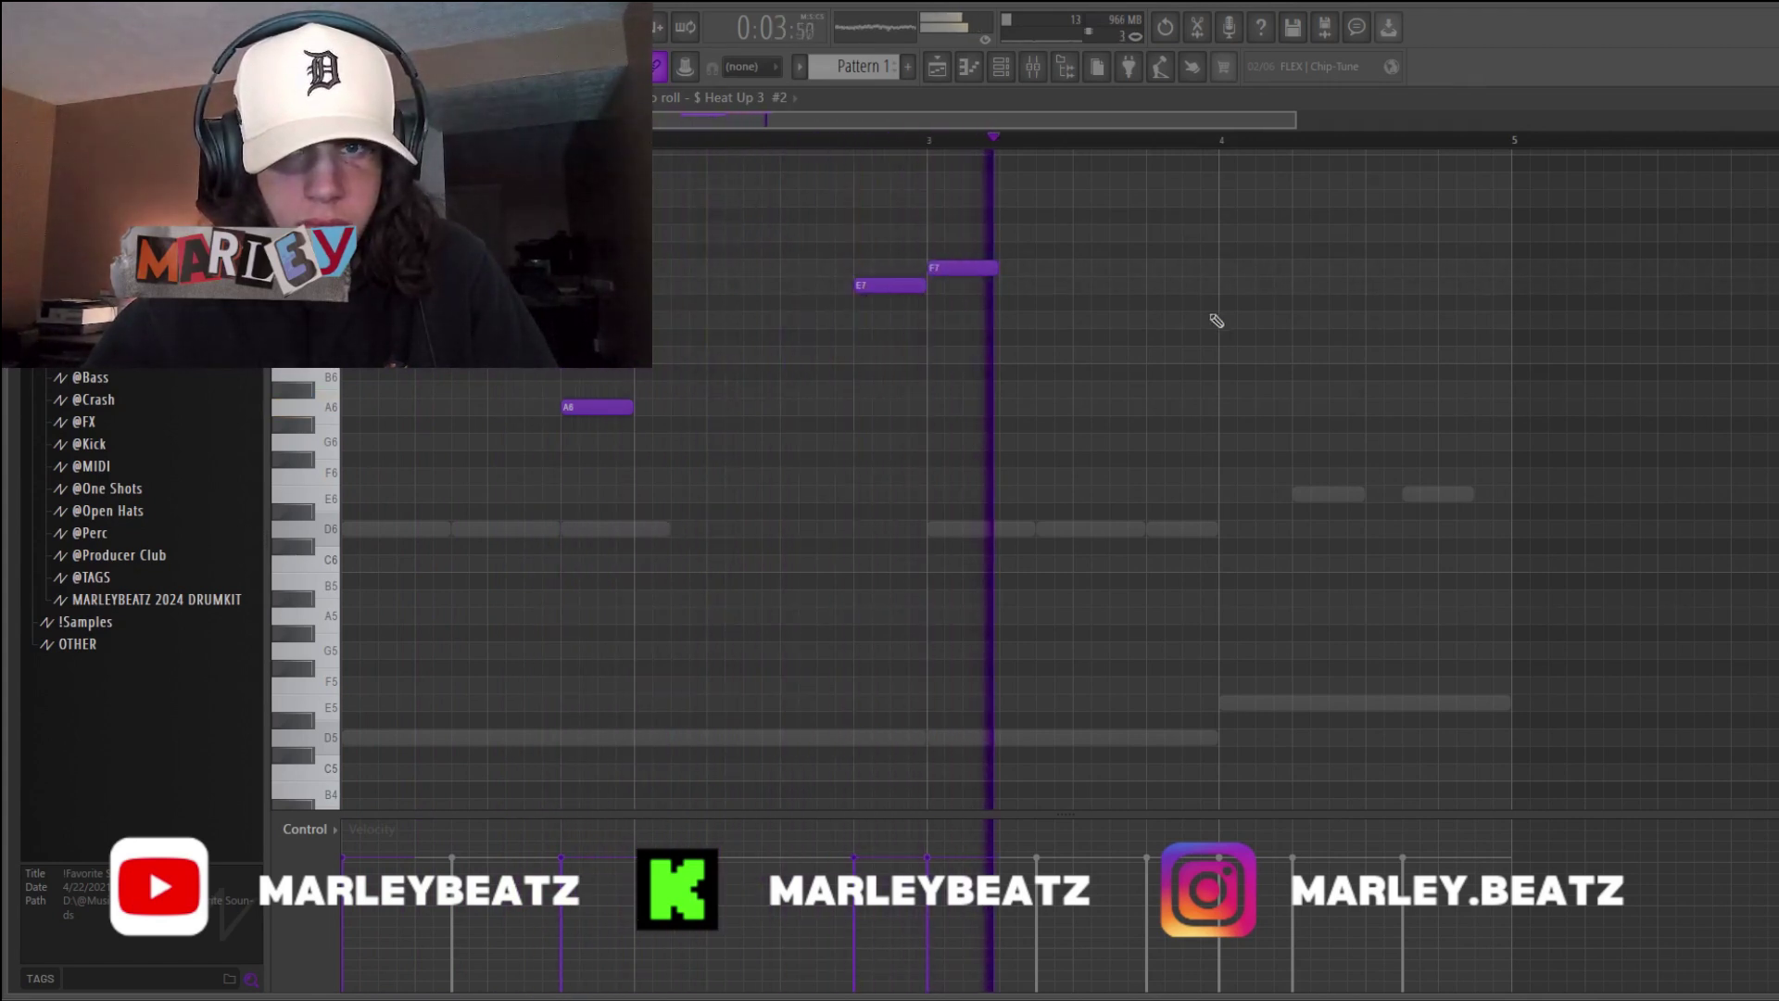
{"action": "left_click", "coordinate": [1166, 285]}
{"action": "left_click", "coordinate": [1370, 407]}
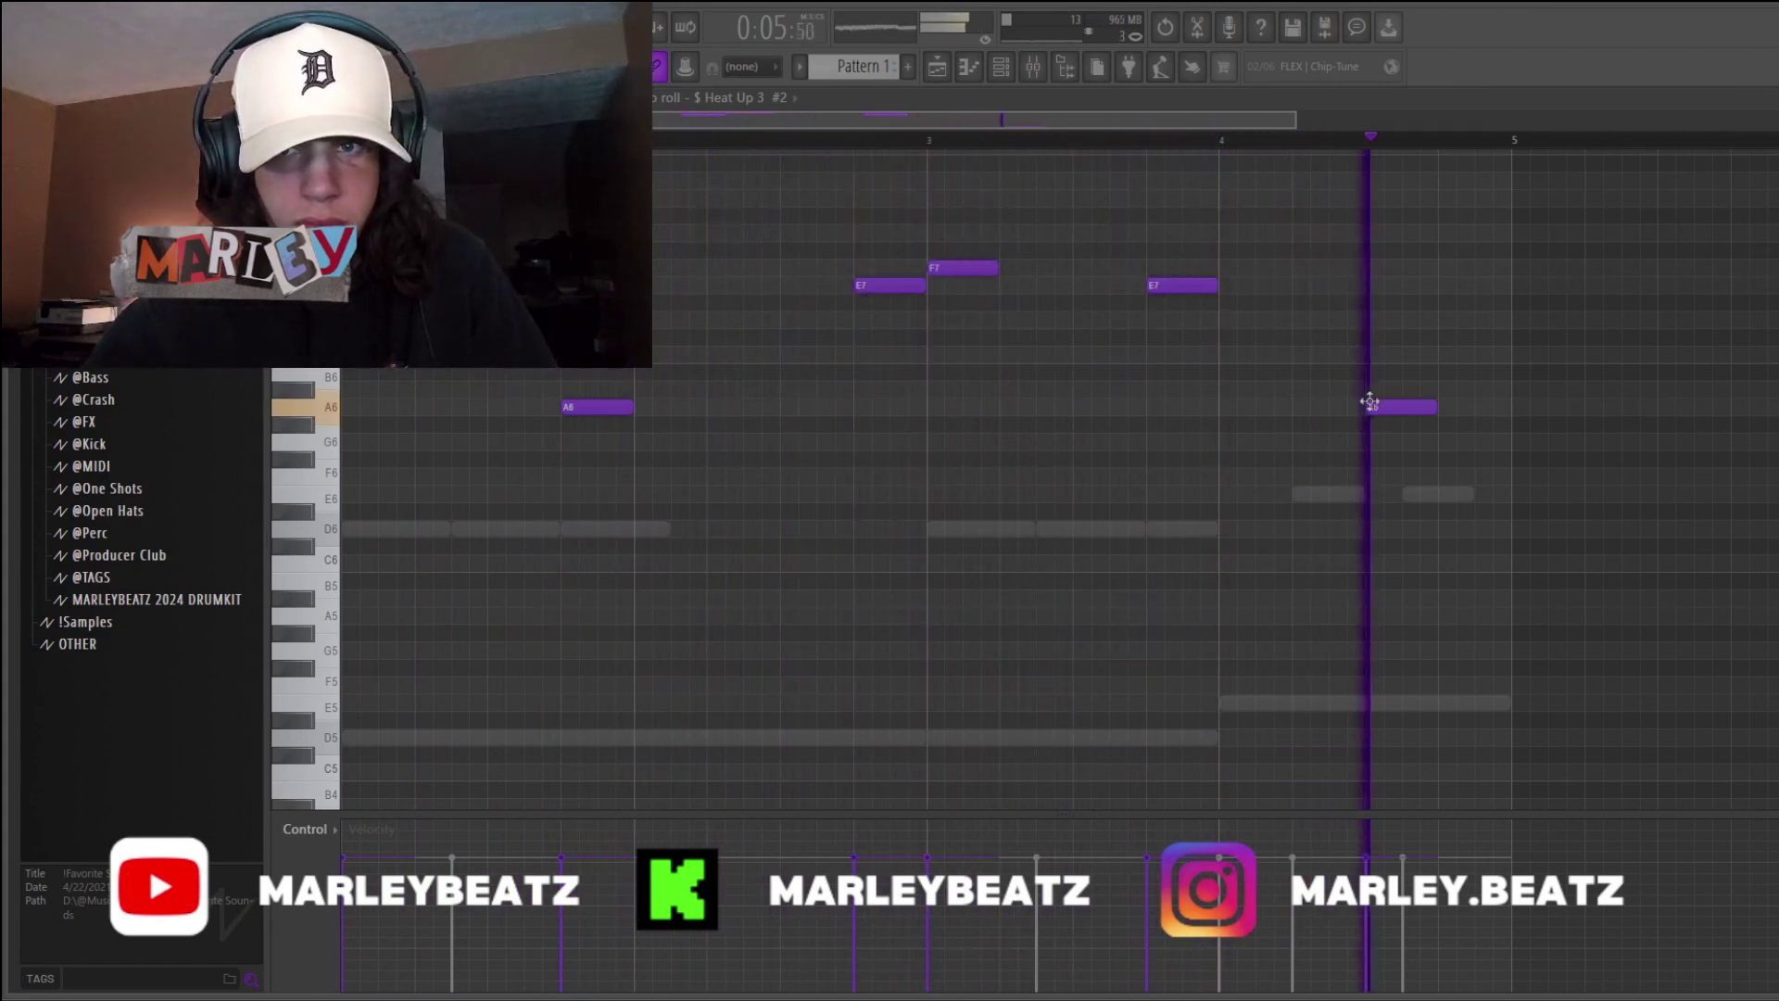
- Move the Heat Up 3 #2 channel up the channel rack to directly below Heat Up 3
{"action": "left_click", "coordinate": [1007, 58]}
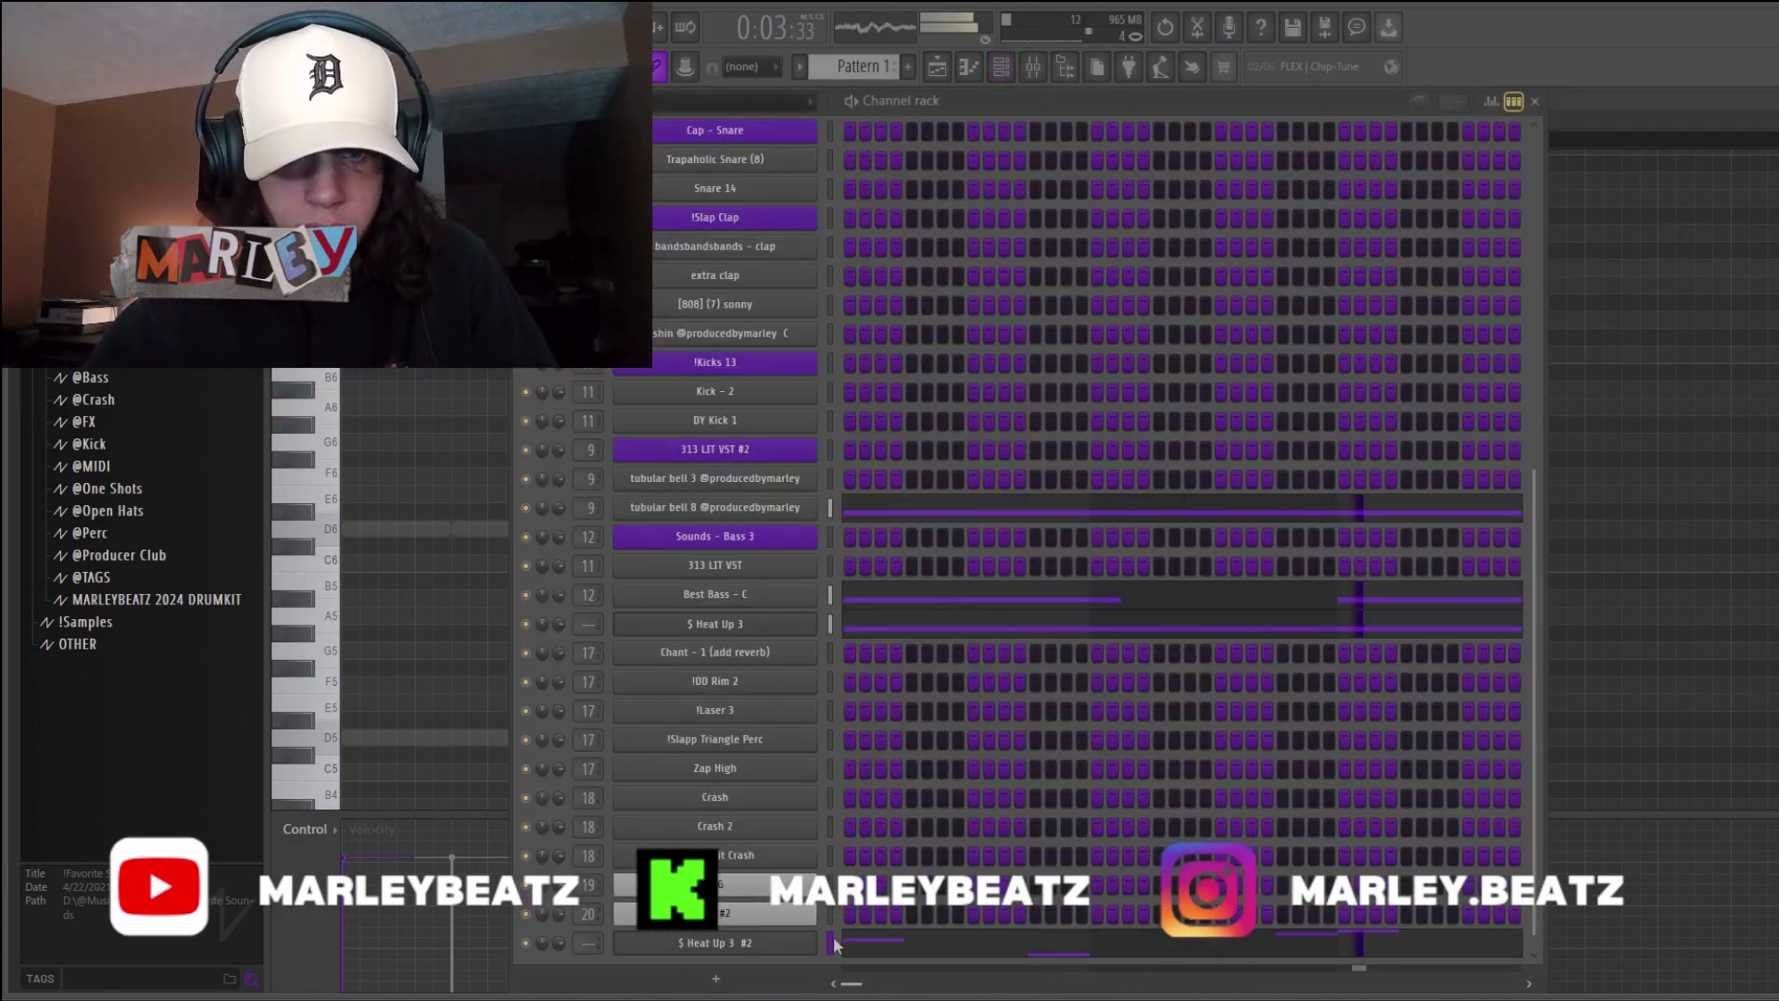
{"action": "key", "text": "alt+Up"}
{"action": "key", "text": "alt+Up"}
{"action": "key", "text": "alt+Up"}
{"action": "key", "text": "alt+Up"}
{"action": "key", "text": "alt+Up"}
{"action": "key", "text": "alt+Up"}
{"action": "key", "text": "alt+Up"}
{"action": "key", "text": "alt+Up"}
{"action": "key", "text": "alt+Up"}
{"action": "key", "text": "alt+Up"}
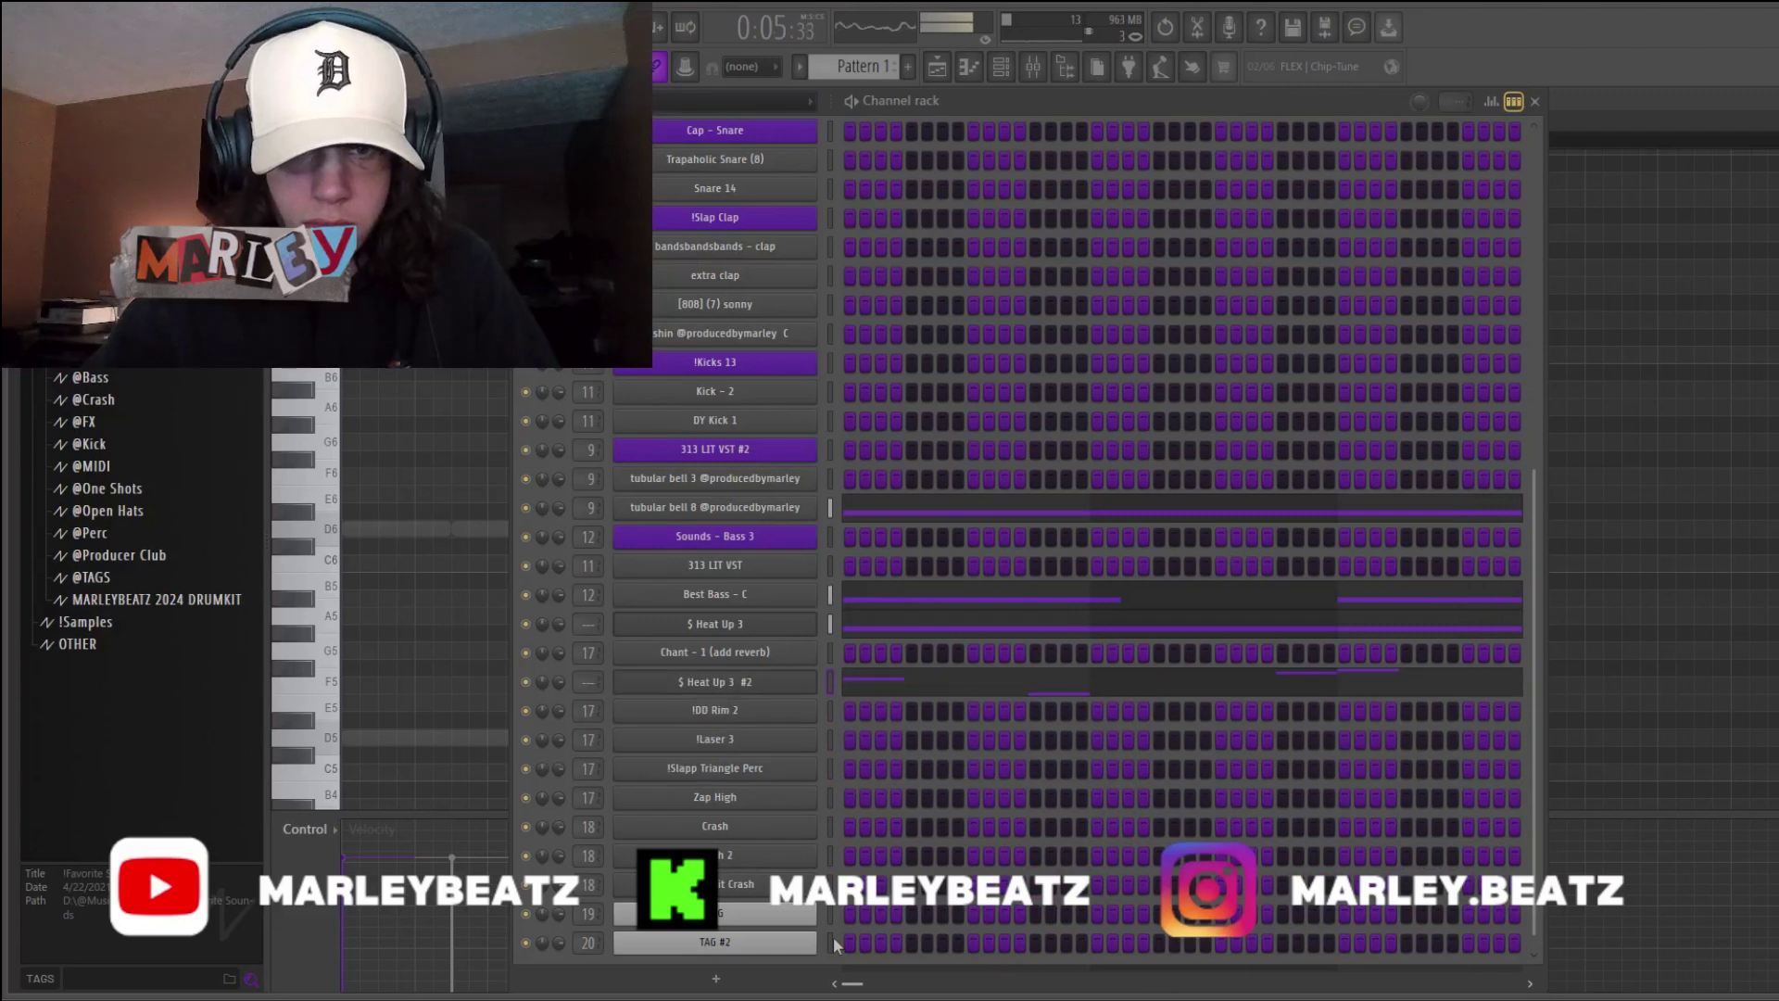
{"action": "key", "text": "space"}
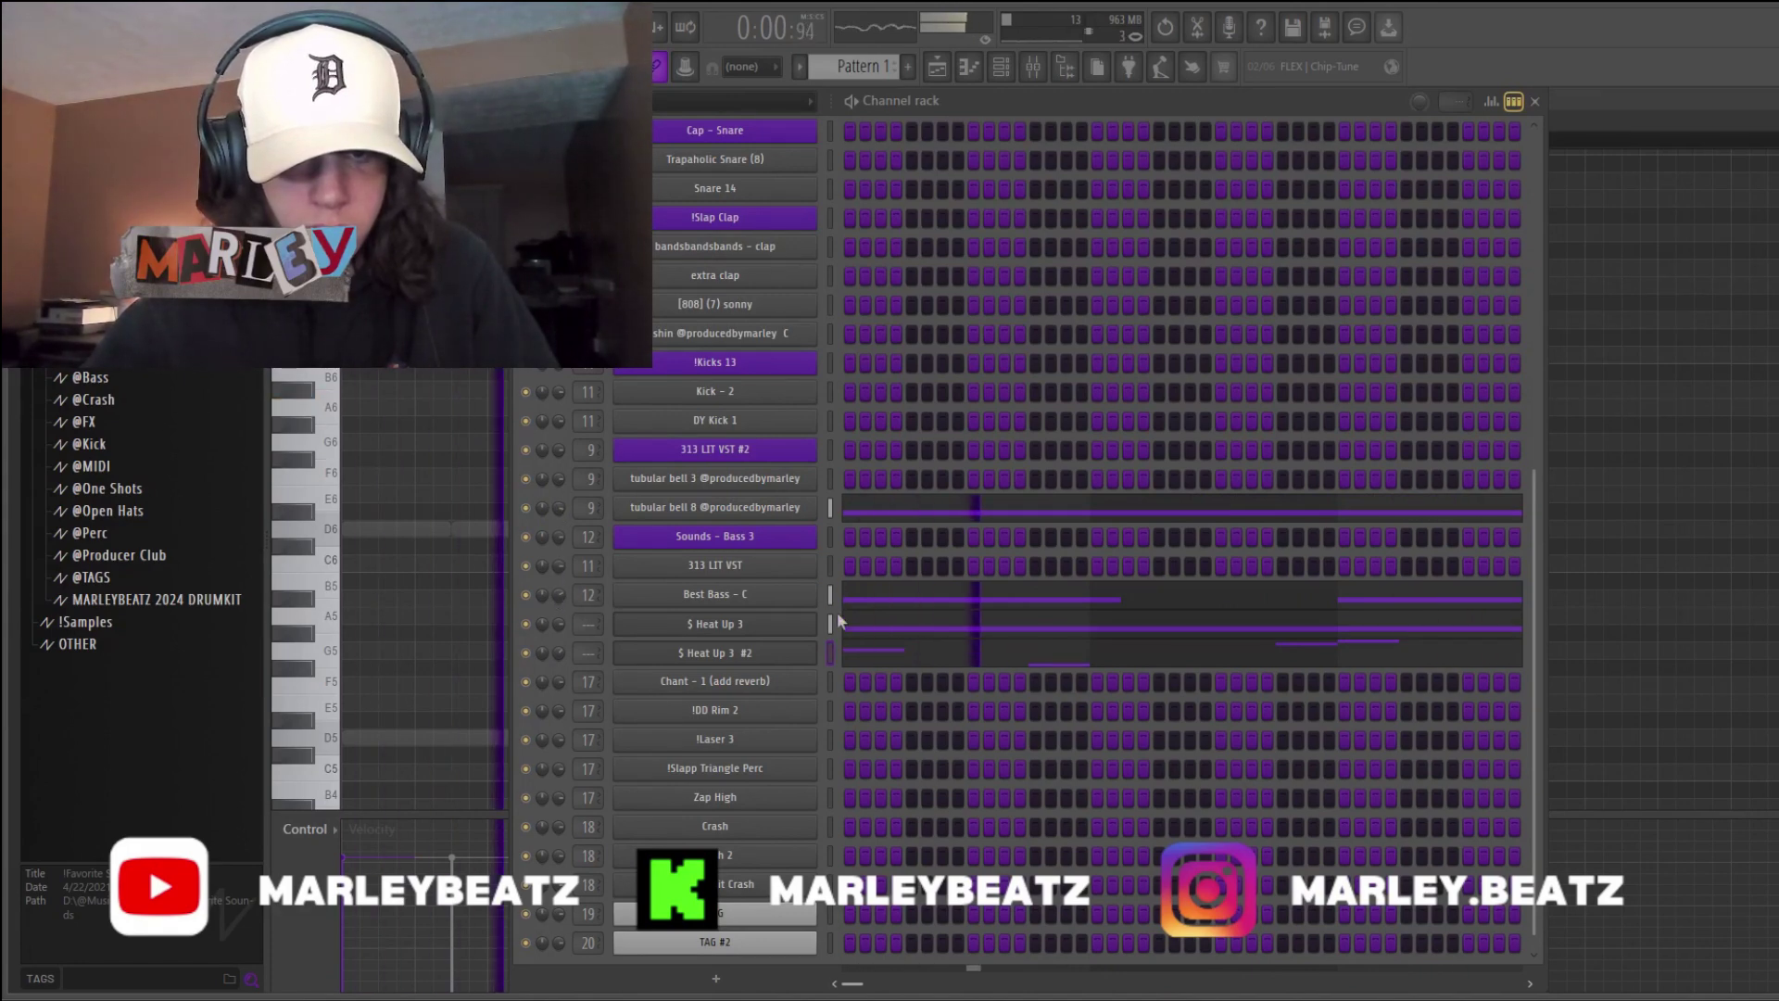
- Add a third Heat Up 3 instrument and load its CLEAN SYNTH BELL [UE] preset
{"action": "left_click", "coordinate": [741, 984]}
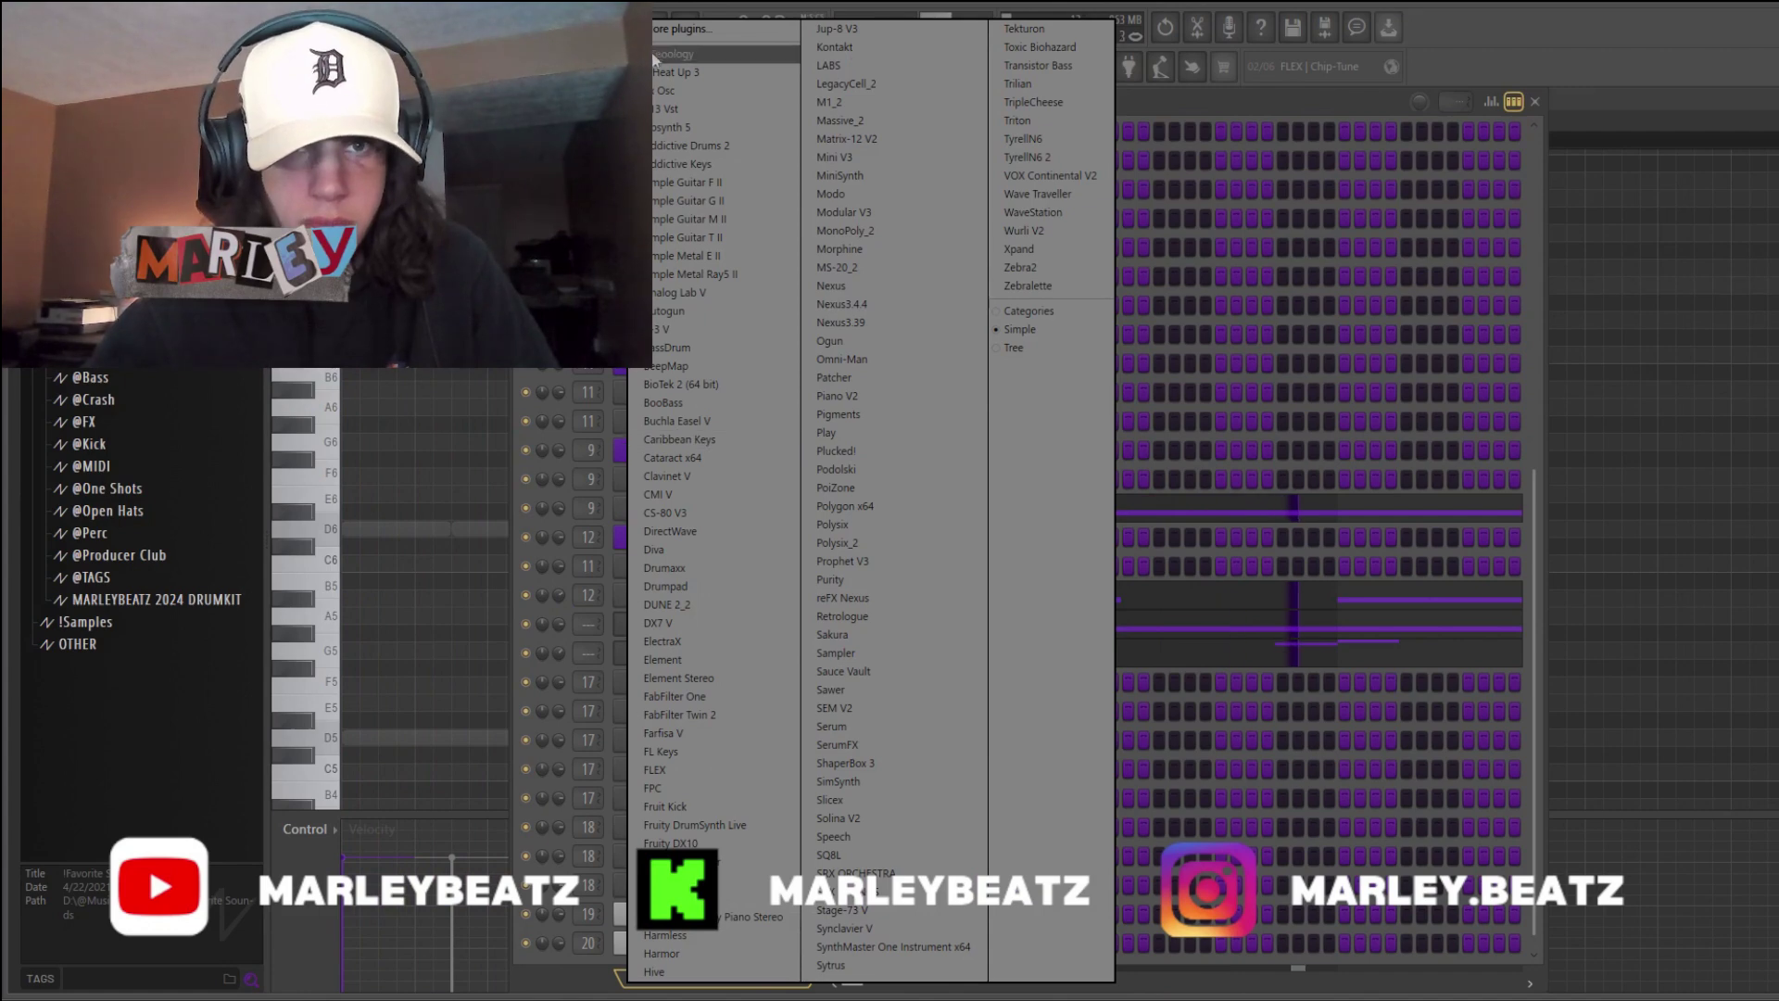
{"action": "left_click", "coordinate": [681, 73]}
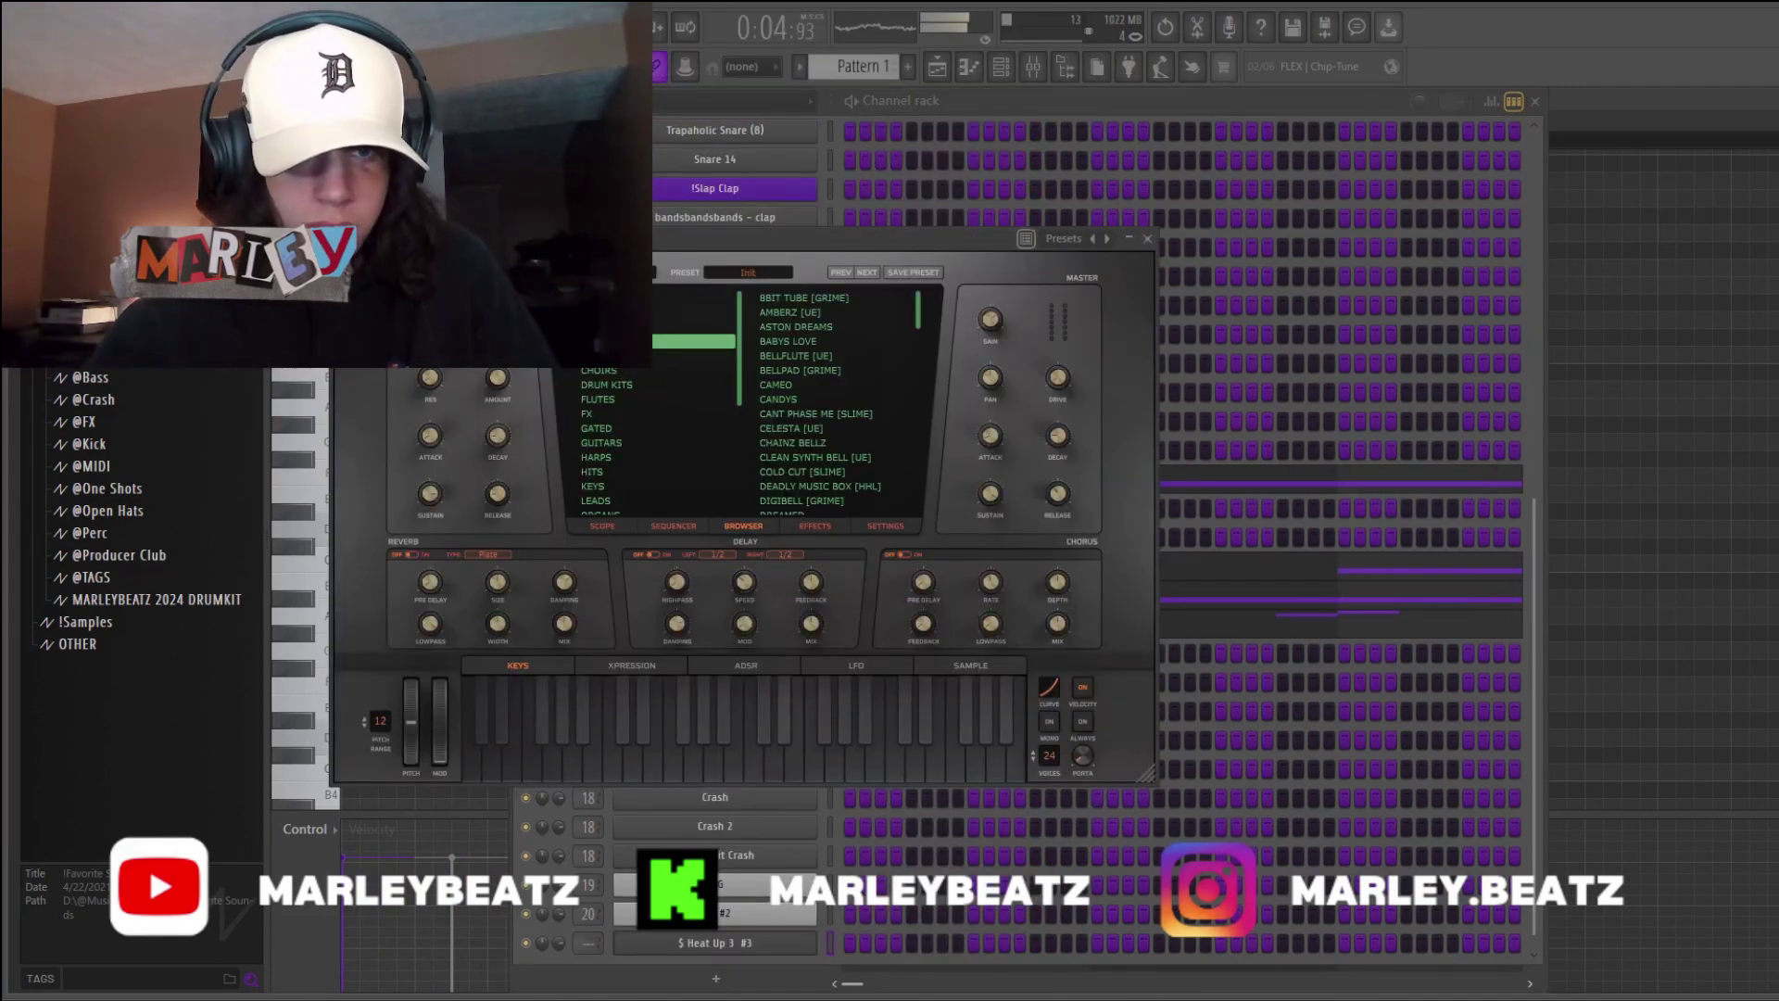
{"action": "left_click", "coordinate": [823, 457]}
{"action": "key", "text": "F7"}
- For Heat Up 3 #3, draw half-beat notes D8, D6, E7 and A6 on the four beats of bar 1
{"action": "left_click", "coordinate": [764, 96]}
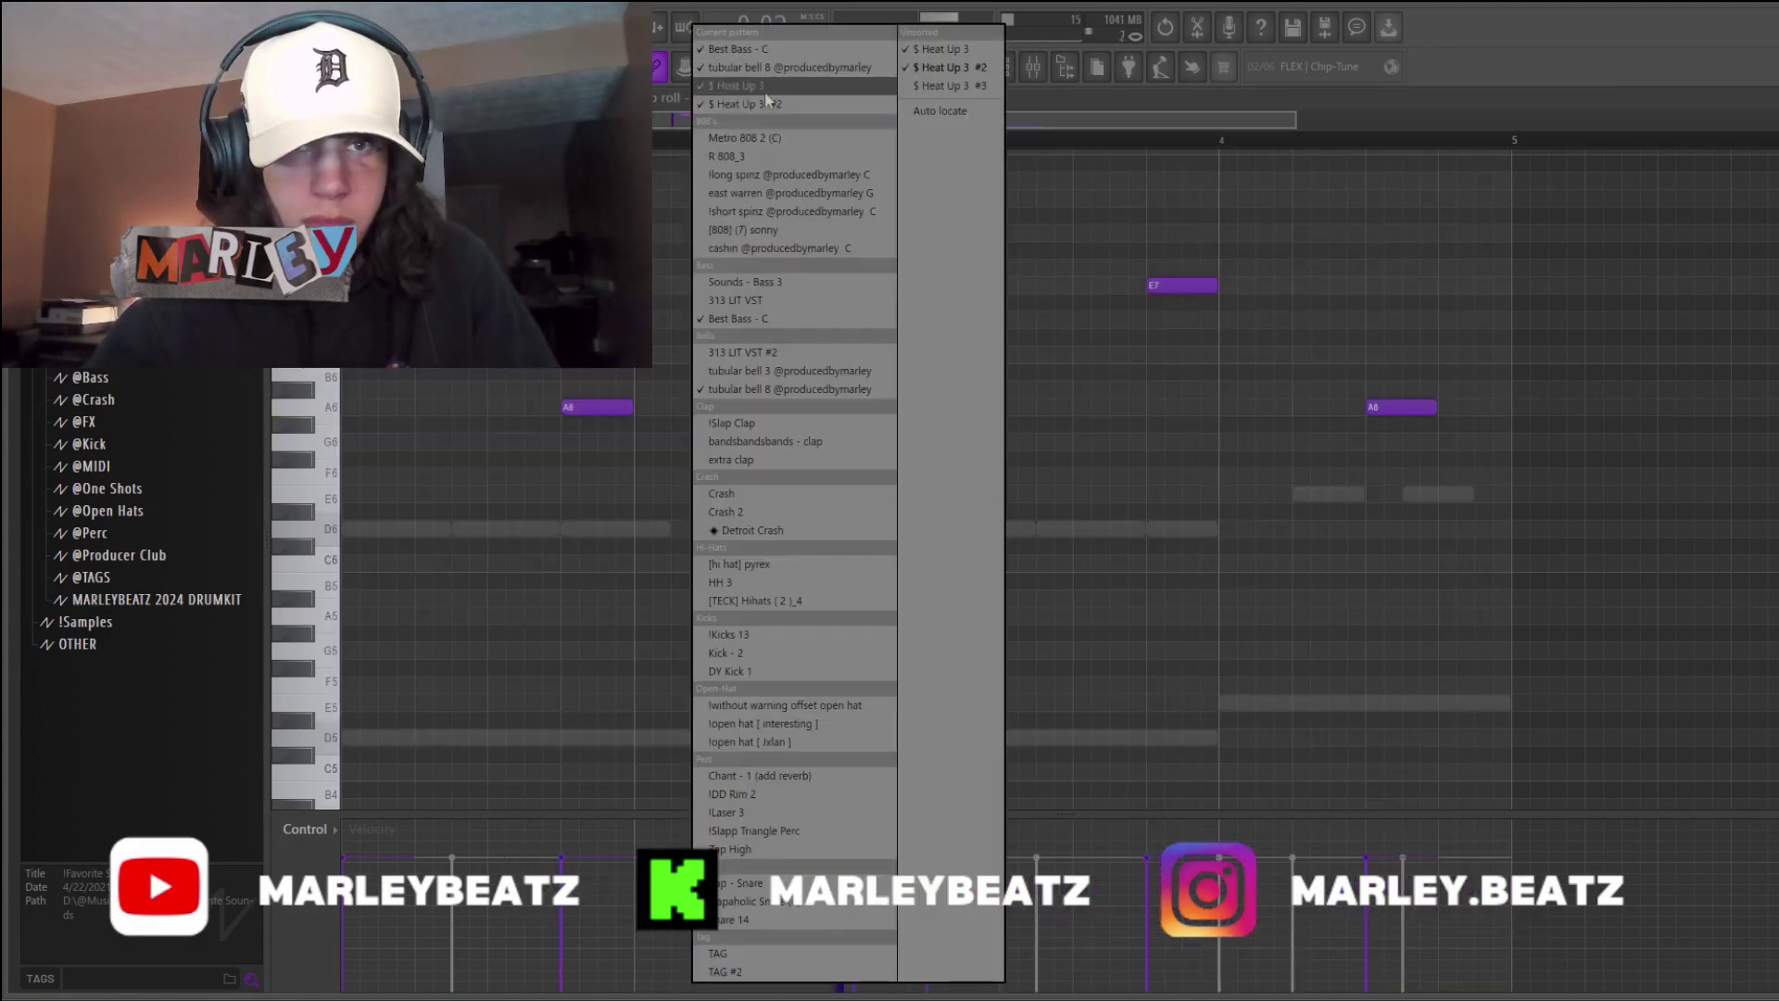
{"action": "left_click", "coordinate": [924, 88]}
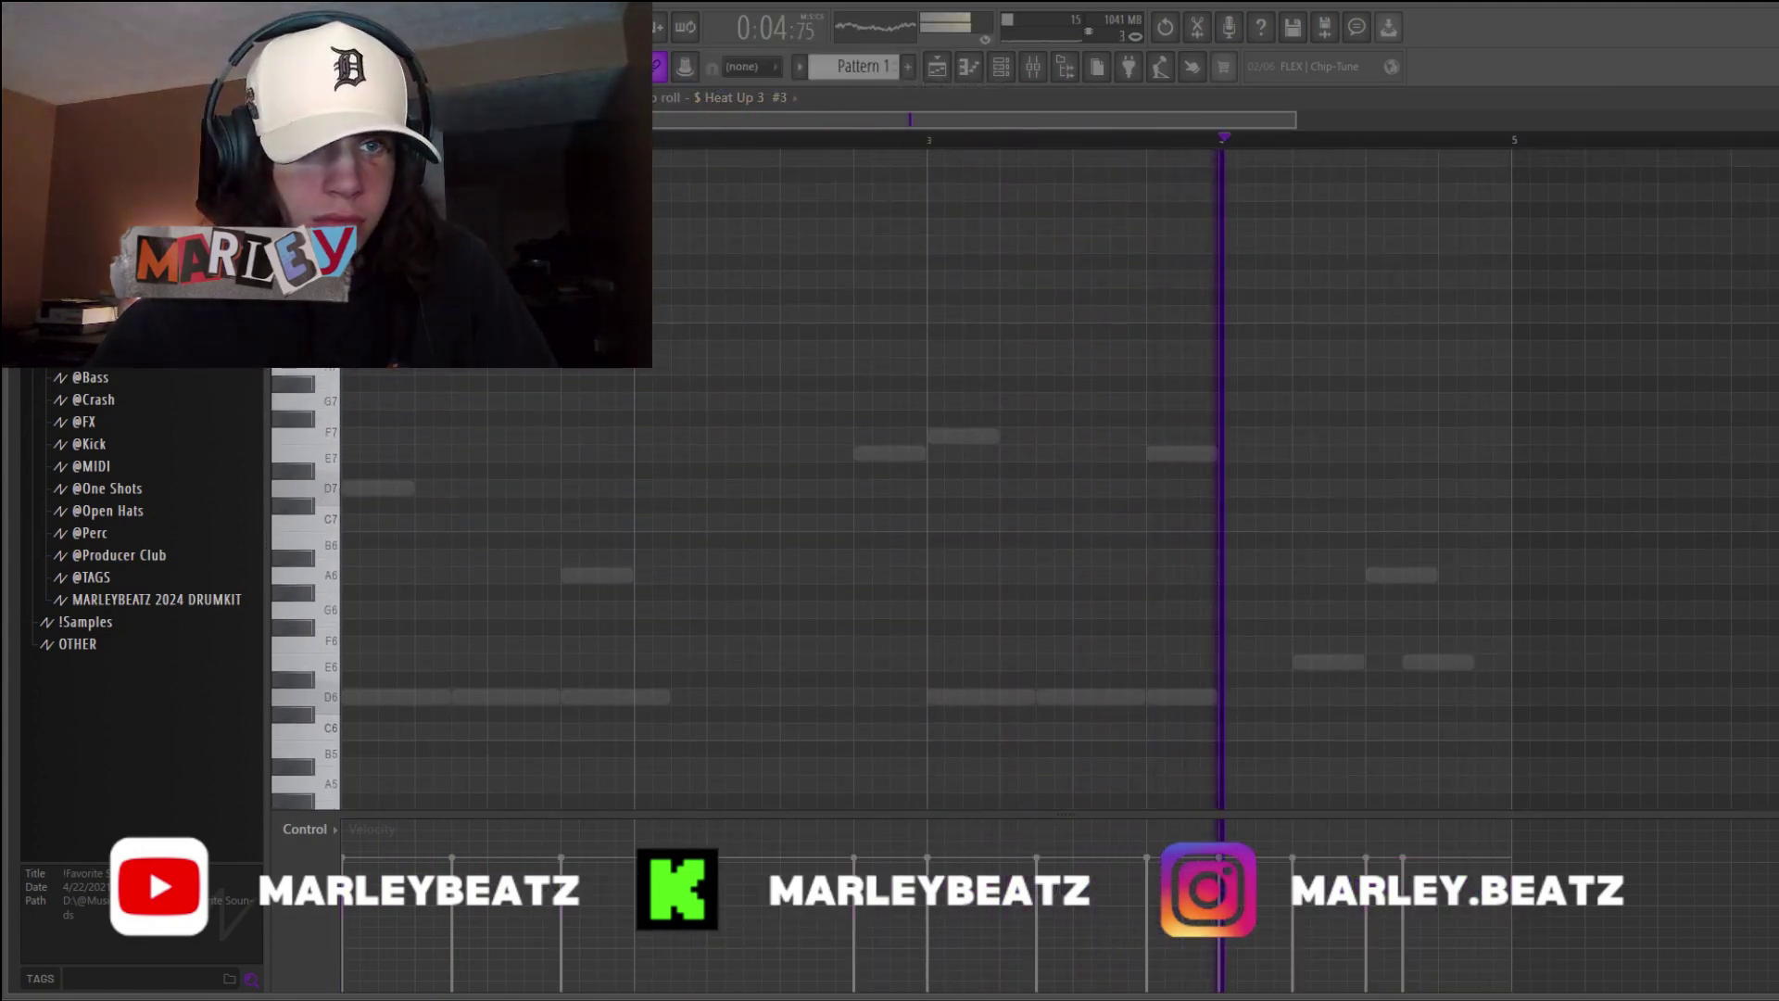
{"action": "scroll", "coordinate": [369, 392], "scroll_direction": "up", "scroll_amount": 3}
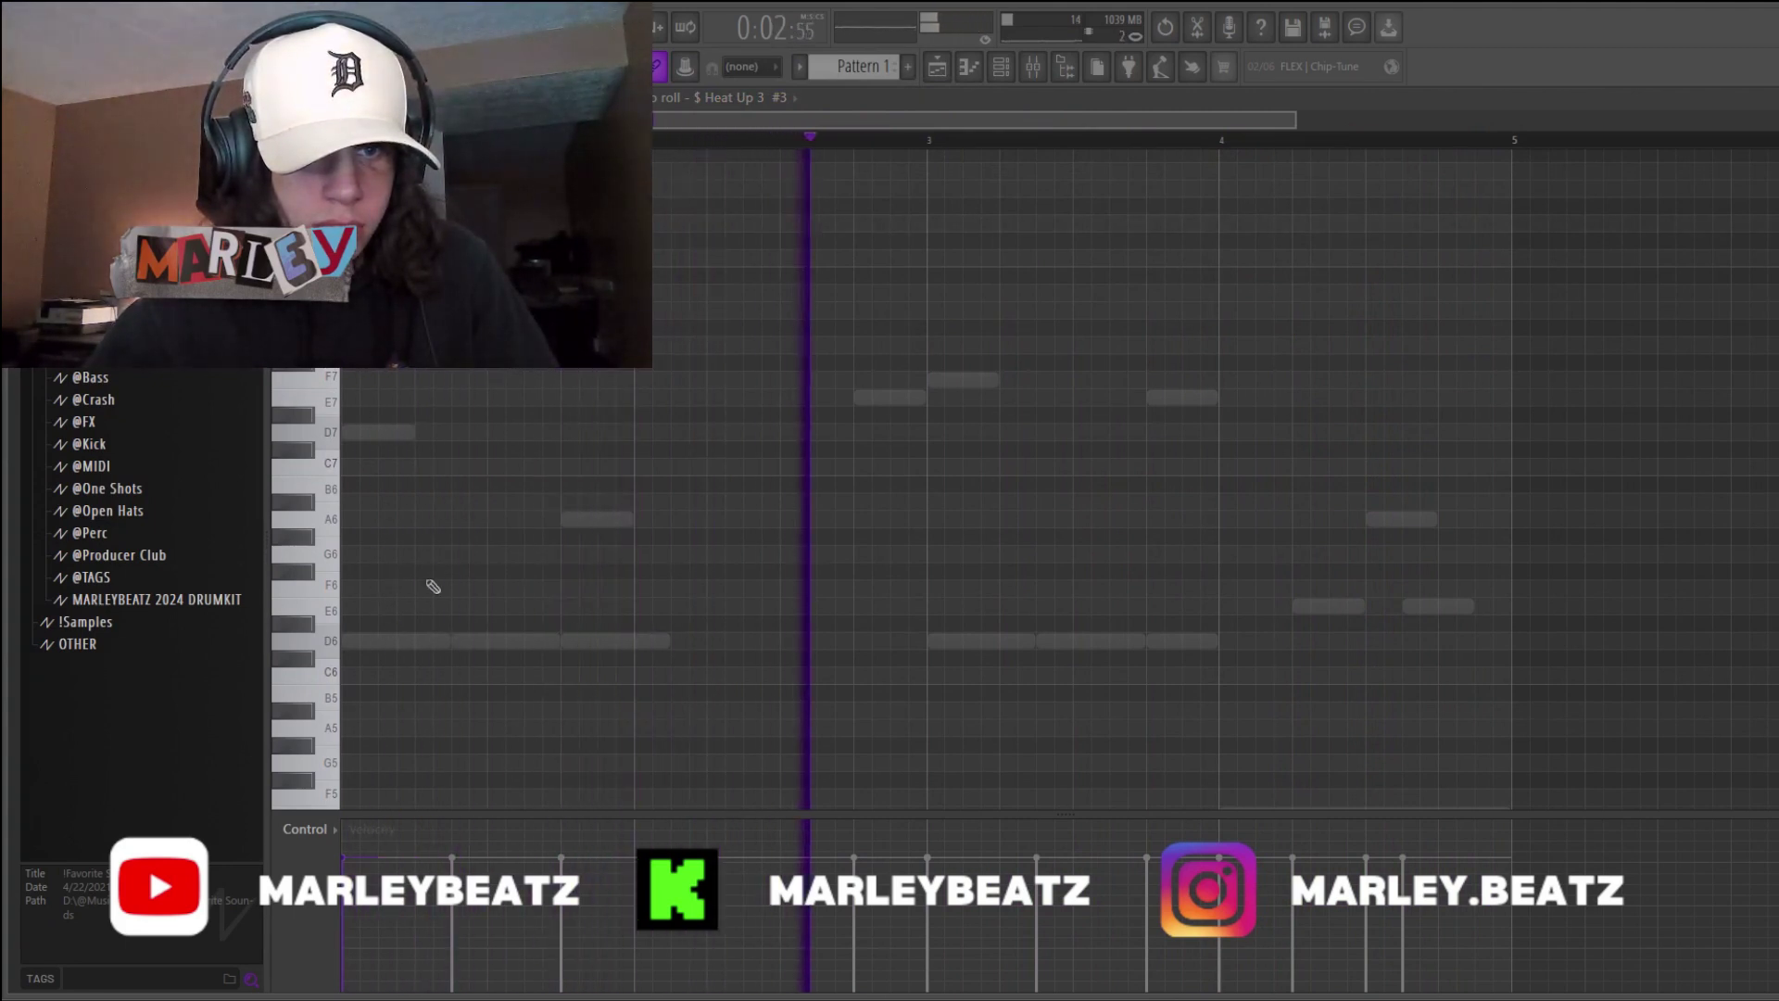
{"action": "left_click", "coordinate": [574, 519]}
{"action": "left_click", "coordinate": [429, 641]}
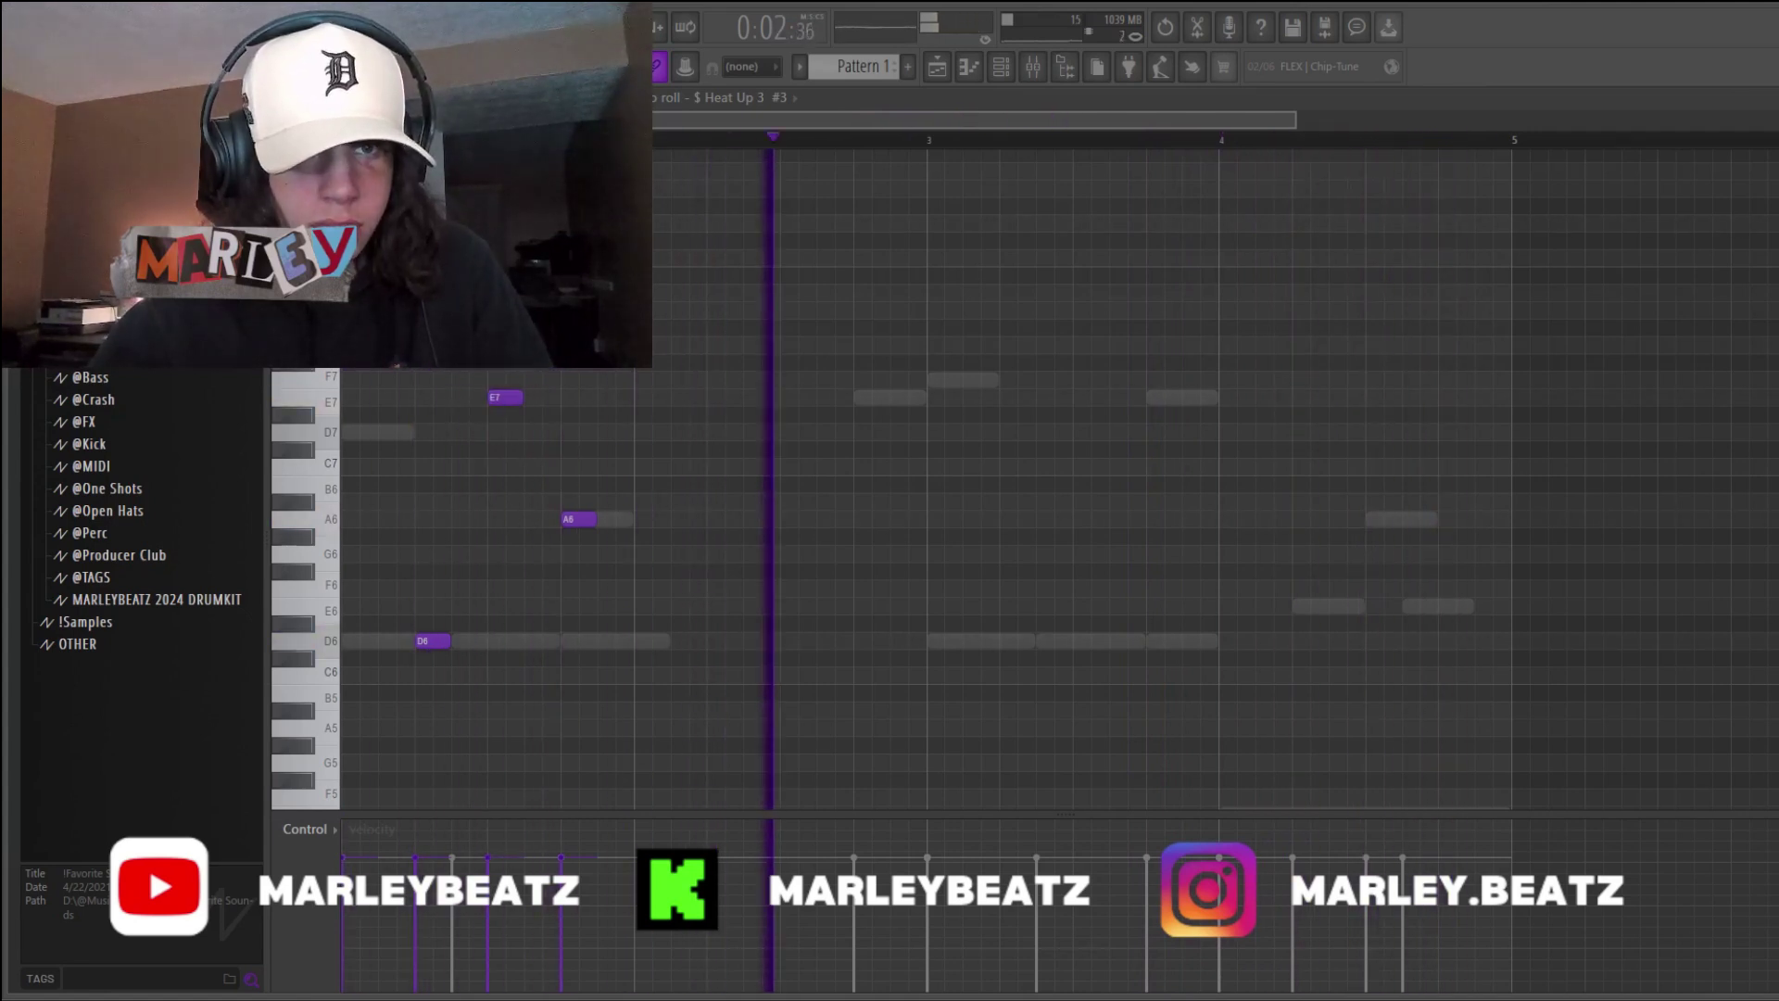
- Duplicate the one-bar bell arpeggio across bars 2, 3 and 4, then clear the note selection
{"action": "key", "text": "ctrl+b"}
{"action": "key", "text": "ctrl+b"}
{"action": "key", "text": "ctrl+b"}
{"action": "key", "text": "ctrl+d"}
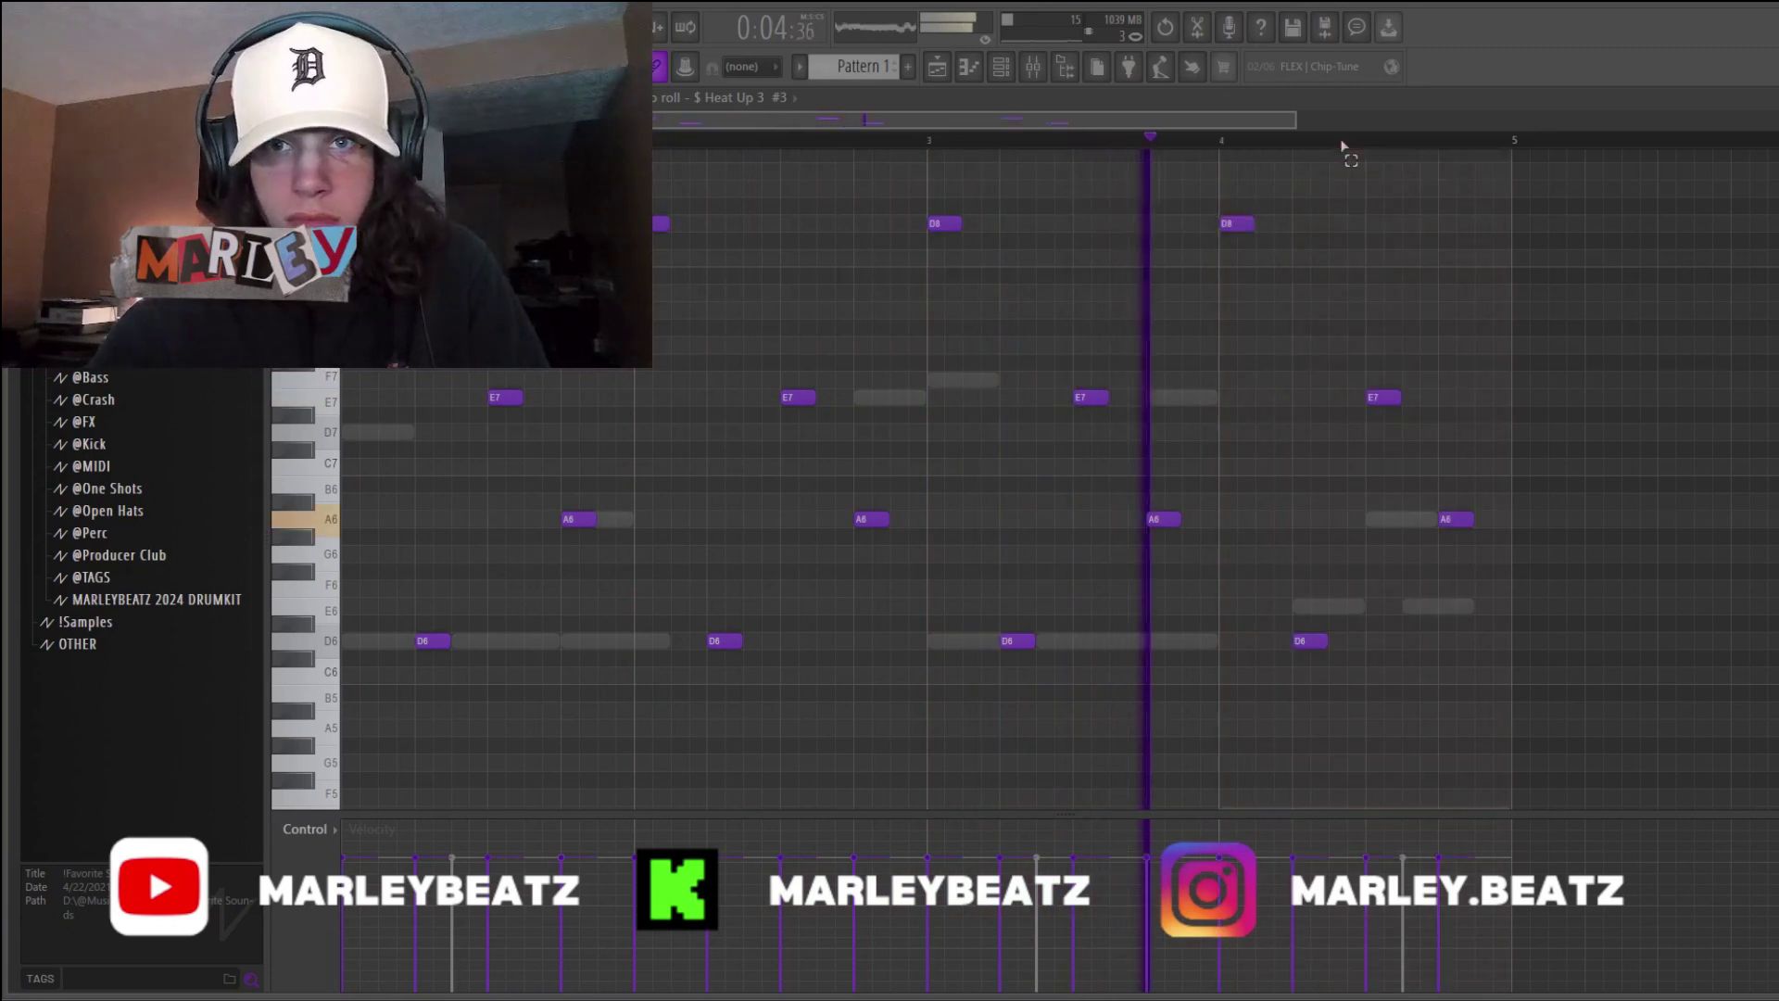
{"action": "left_click_drag", "start_coordinate": [1556, 199], "coordinate": [495, 690]}
{"action": "key", "text": "ctrl+d"}
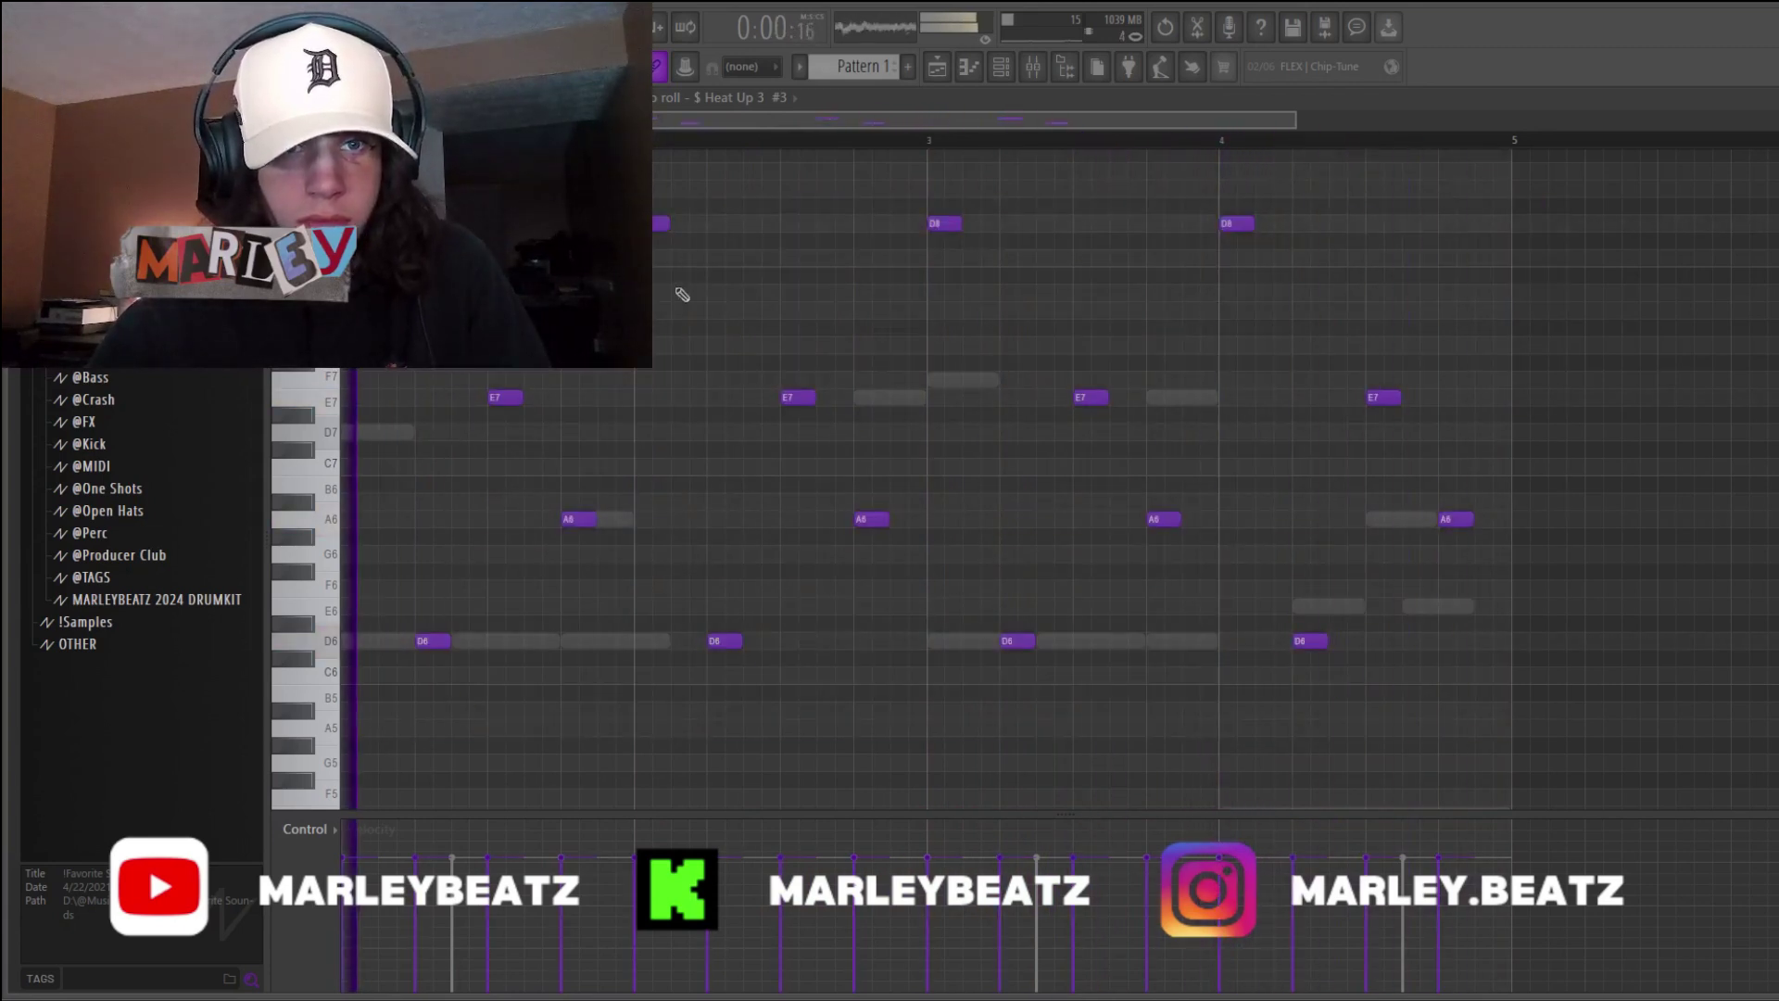
- Move the Heat Up 3 #3 channel up the channel rack to directly below Heat Up 3 #2
{"action": "scroll", "coordinate": [741, 278], "scroll_direction": "down", "scroll_amount": 3}
{"action": "left_click", "coordinate": [1001, 67]}
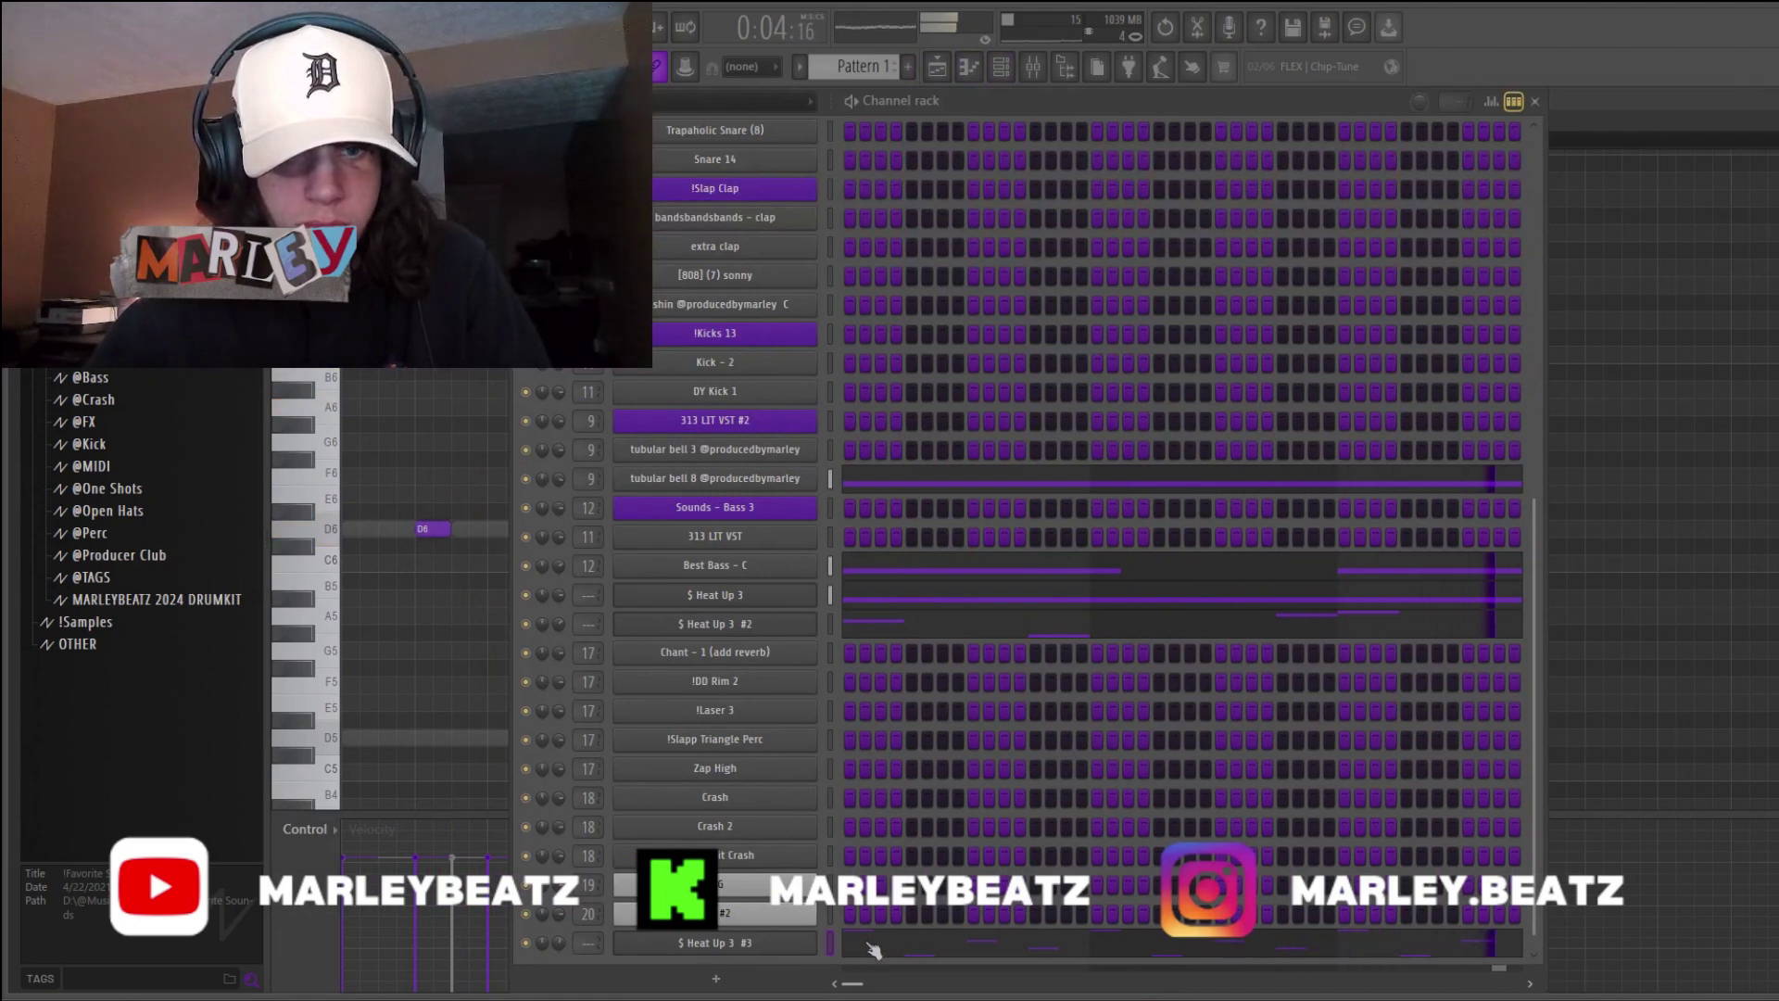
{"action": "key", "text": "alt+Up"}
{"action": "key", "text": "alt+Up"}
{"action": "key", "text": "alt+Up"}
{"action": "key", "text": "alt+Up"}
{"action": "key", "text": "alt+Up"}
{"action": "key", "text": "alt+Up"}
{"action": "key", "text": "alt+Up"}
{"action": "key", "text": "alt+Up"}
{"action": "key", "text": "alt+Up"}
{"action": "key", "text": "alt+Up"}
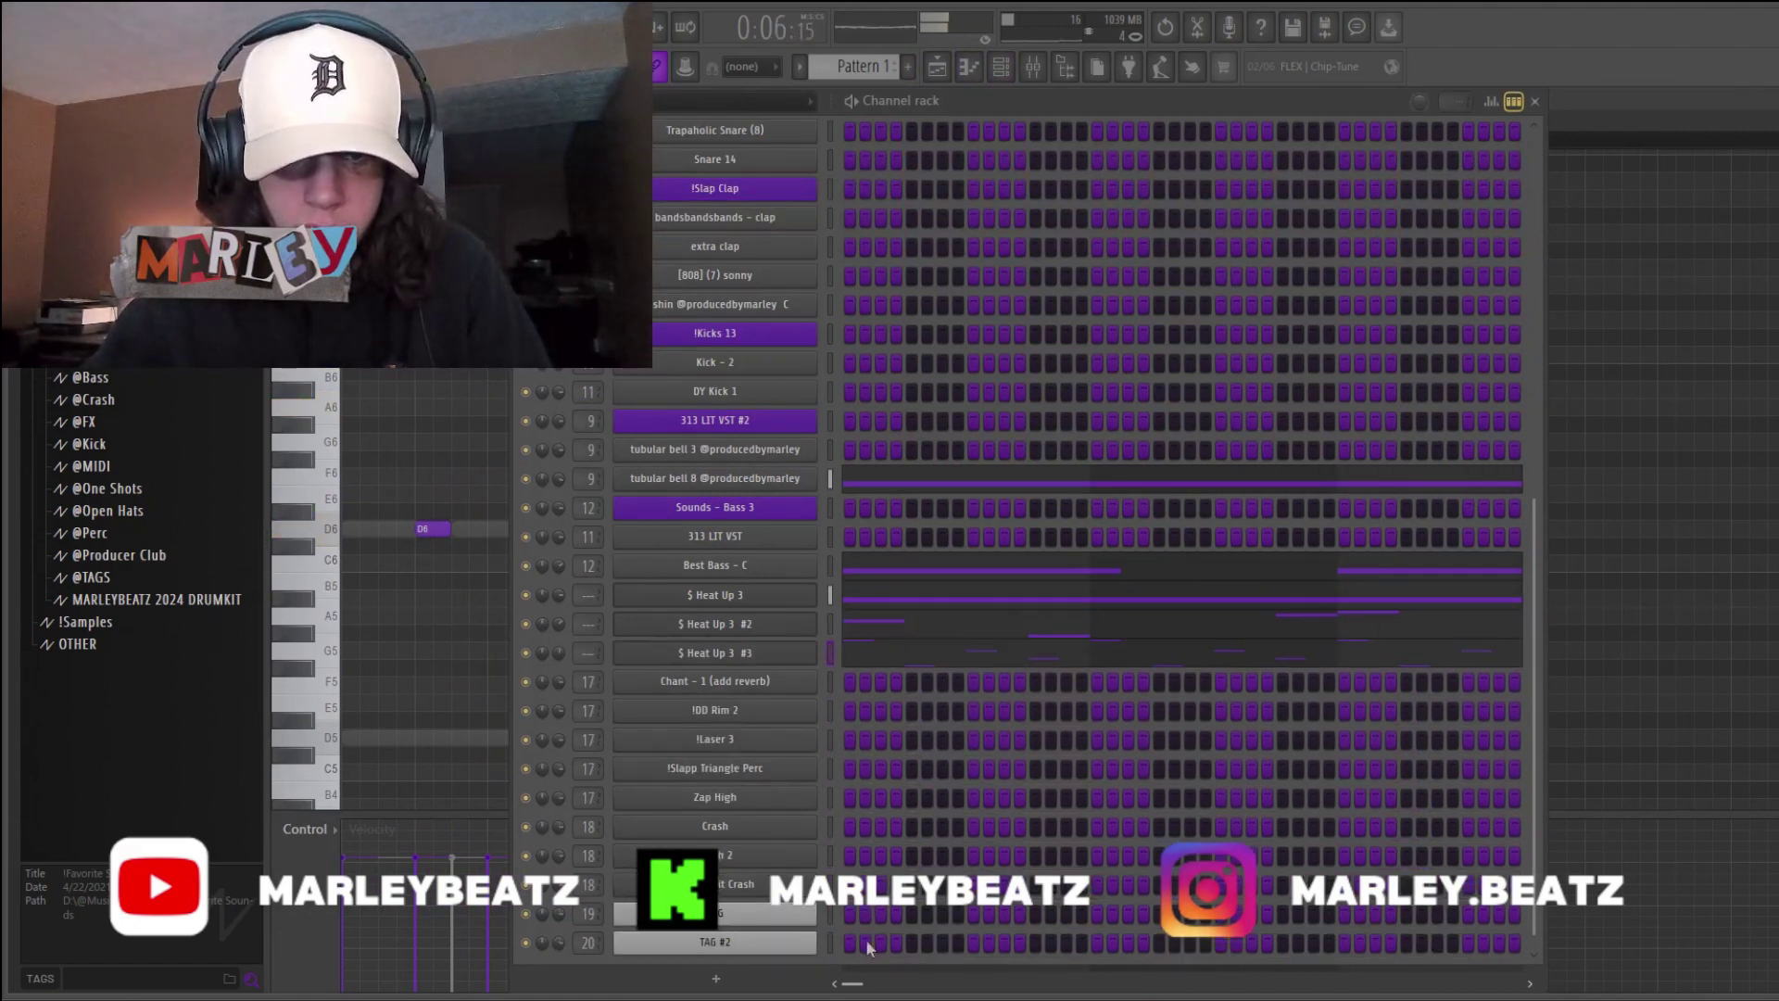
{"action": "key", "text": "space"}
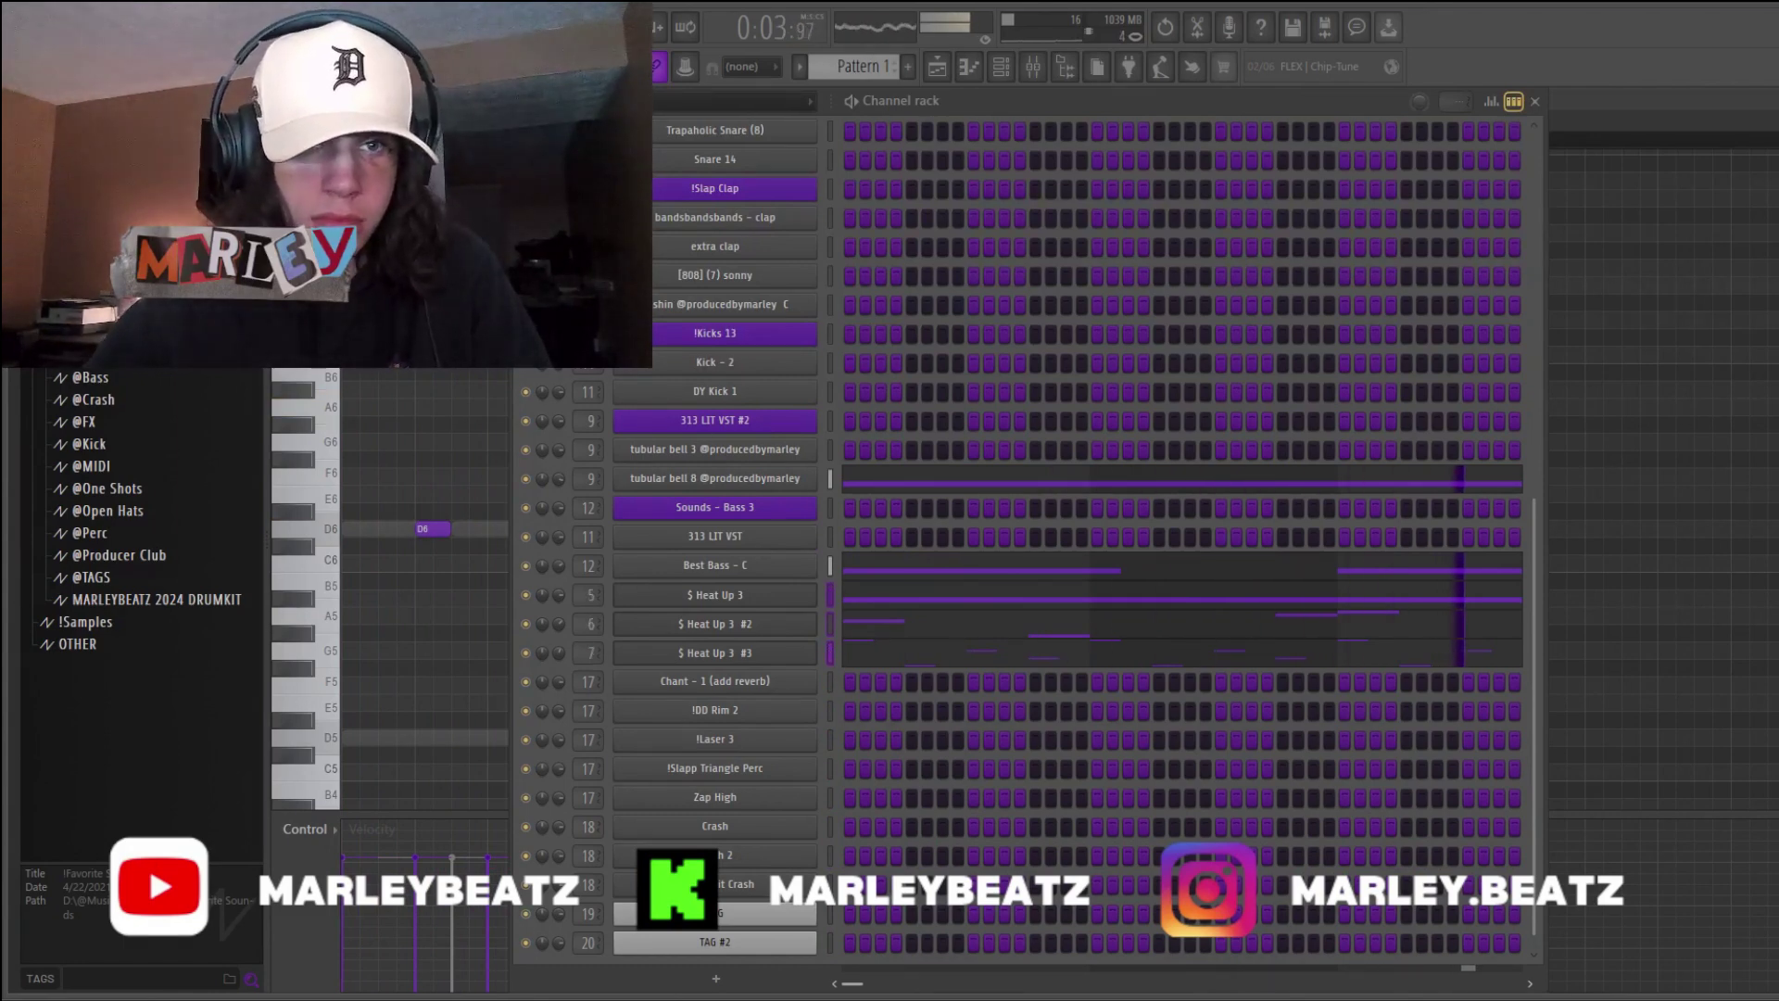
- Move the tubular bell 8 channel down the channel rack to directly above Best Bass - C
{"action": "key", "text": "F6"}
{"action": "scroll", "coordinate": [663, 467], "scroll_direction": "down", "scroll_amount": 3}
{"action": "key", "text": "F6"}
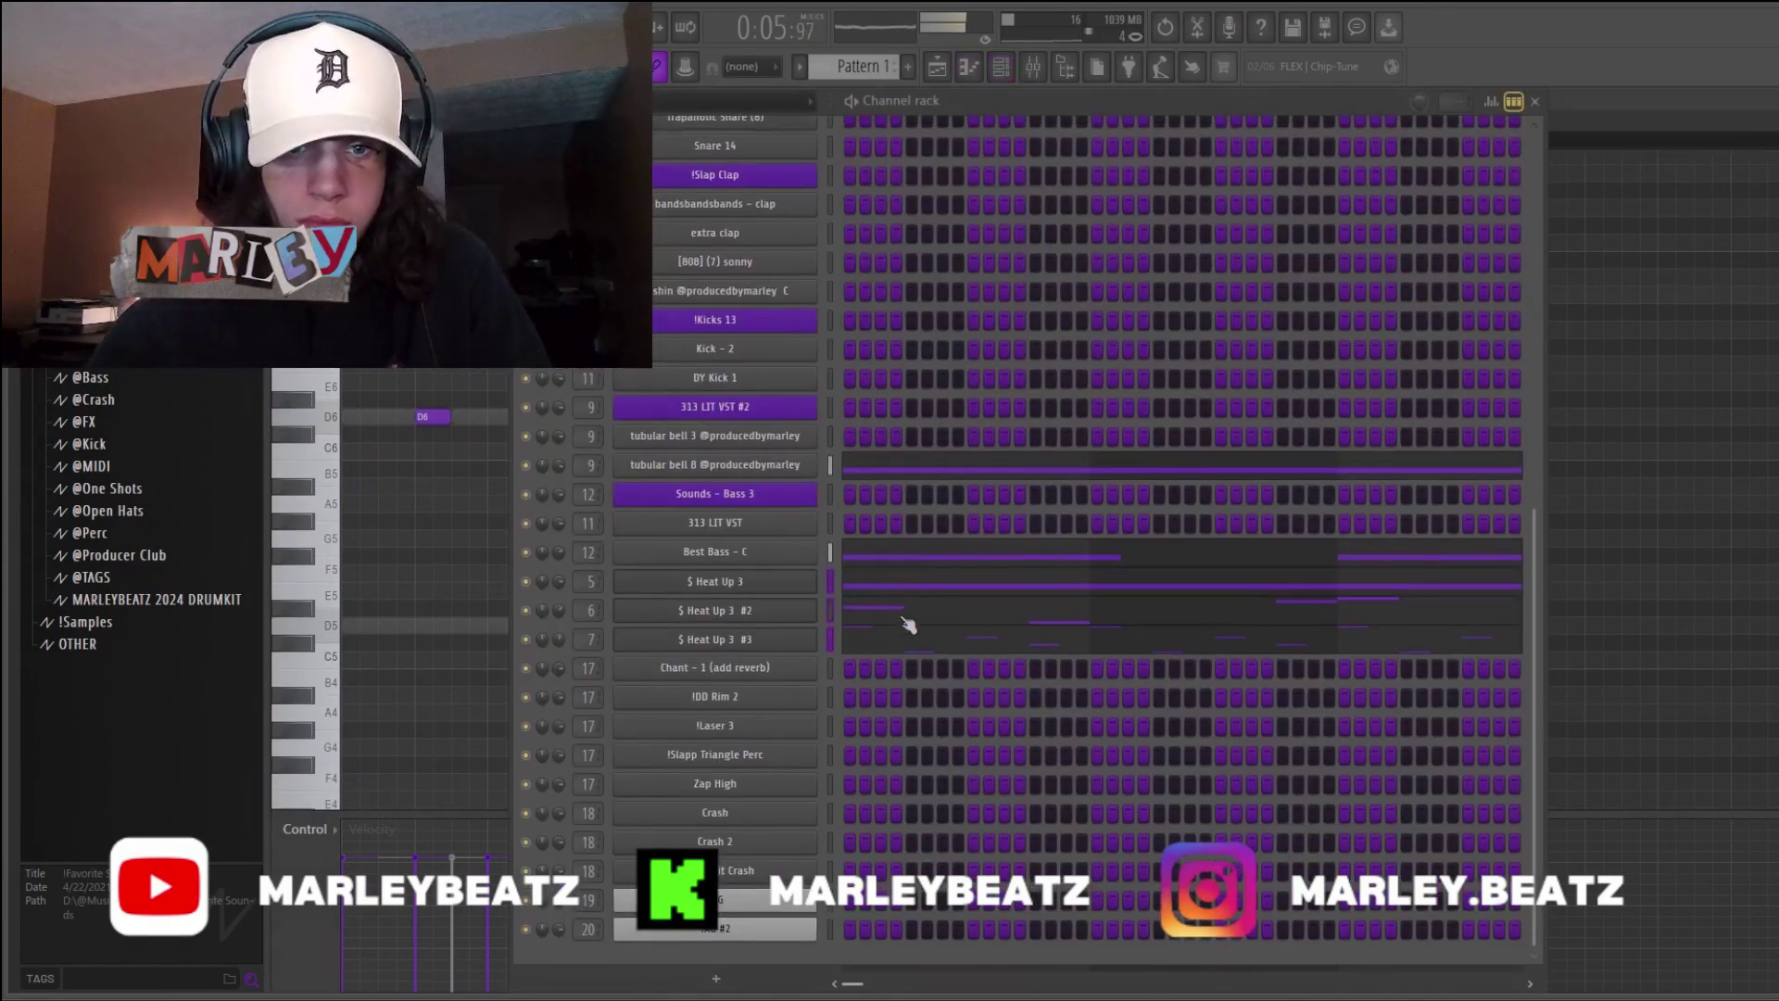
{"action": "left_click", "coordinate": [830, 467]}
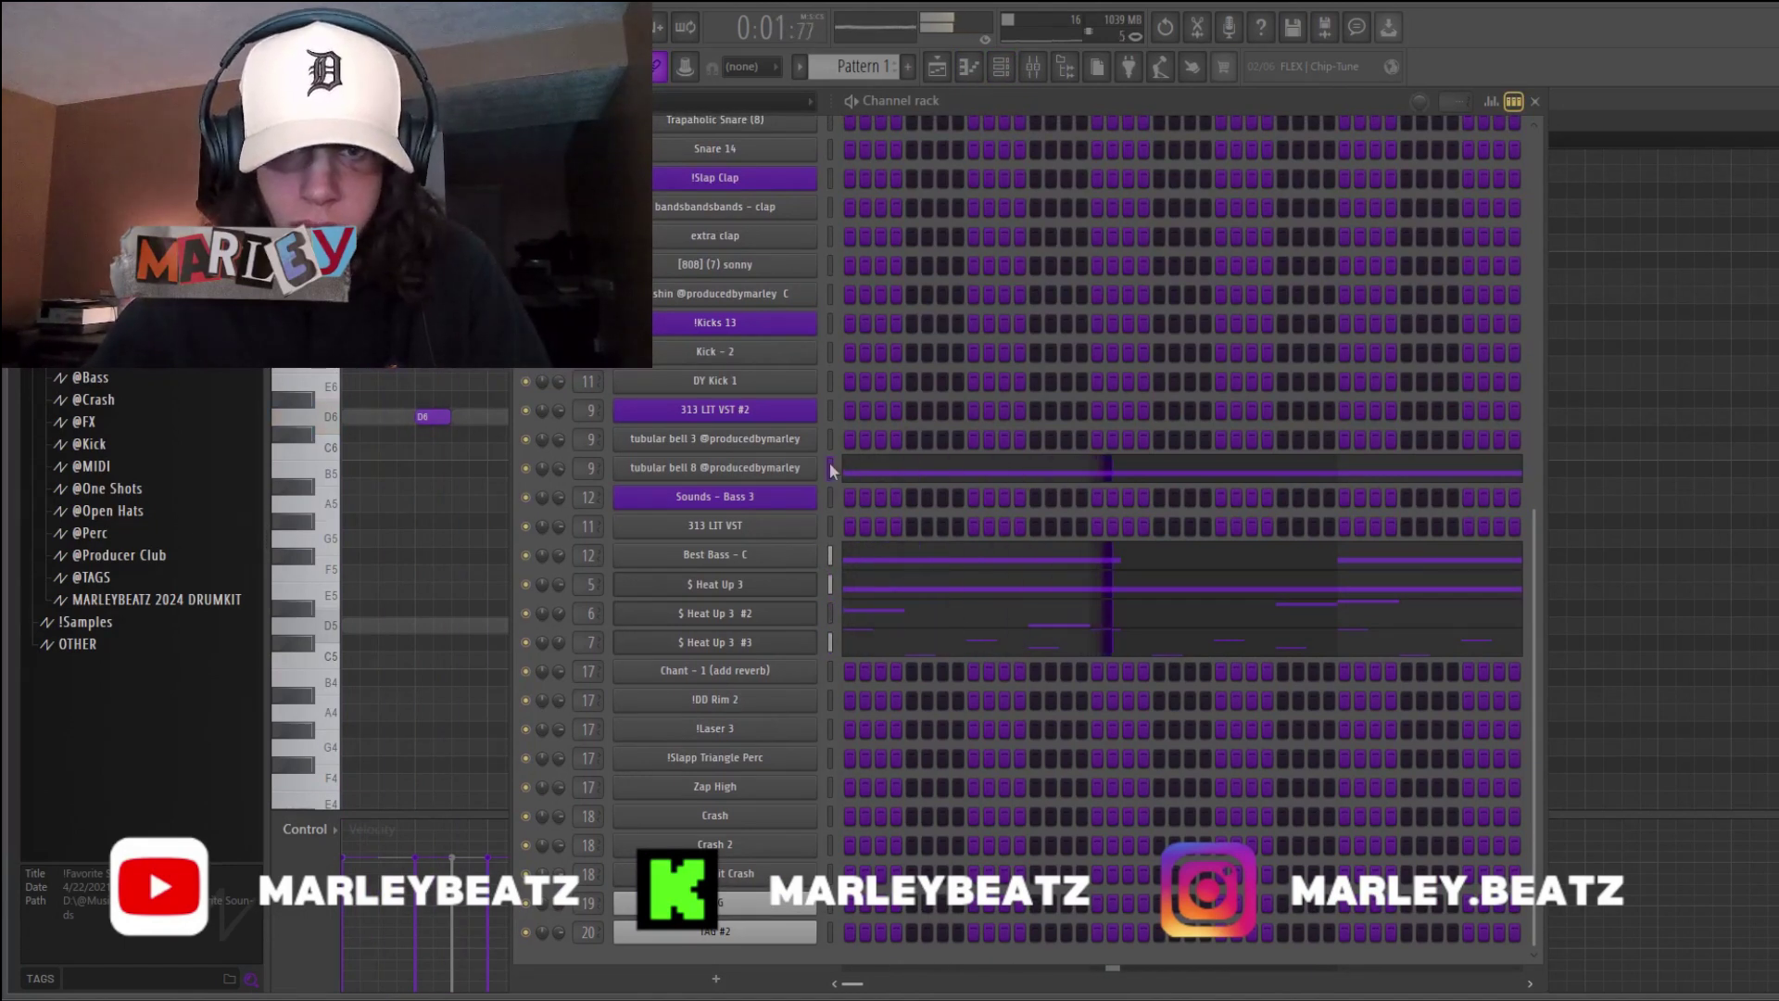
{"action": "key", "text": "alt+Down"}
{"action": "key", "text": "alt+Down"}
{"action": "key", "text": "space"}
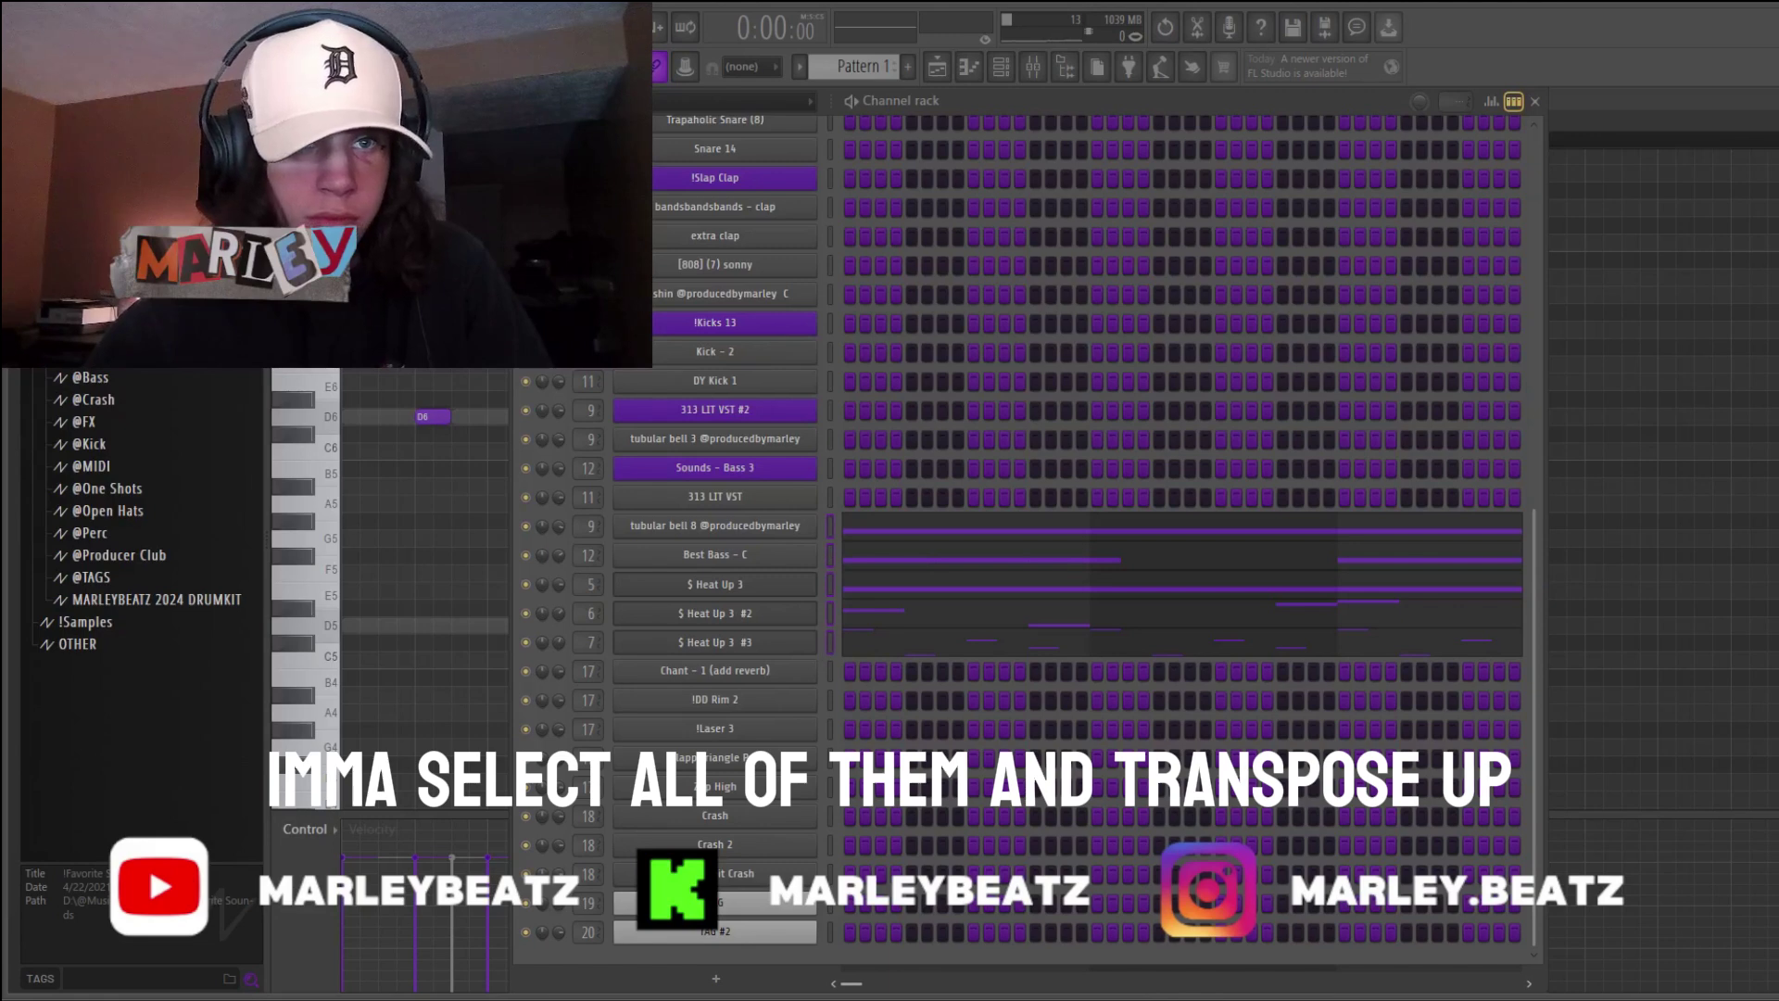
- Transpose the tubular bell 8, Best Bass - C and three Heat Up 3 channels down four semitones and play the pattern
{"action": "left_click", "coordinate": [524, 101]}
{"action": "left_click", "coordinate": [593, 336]}
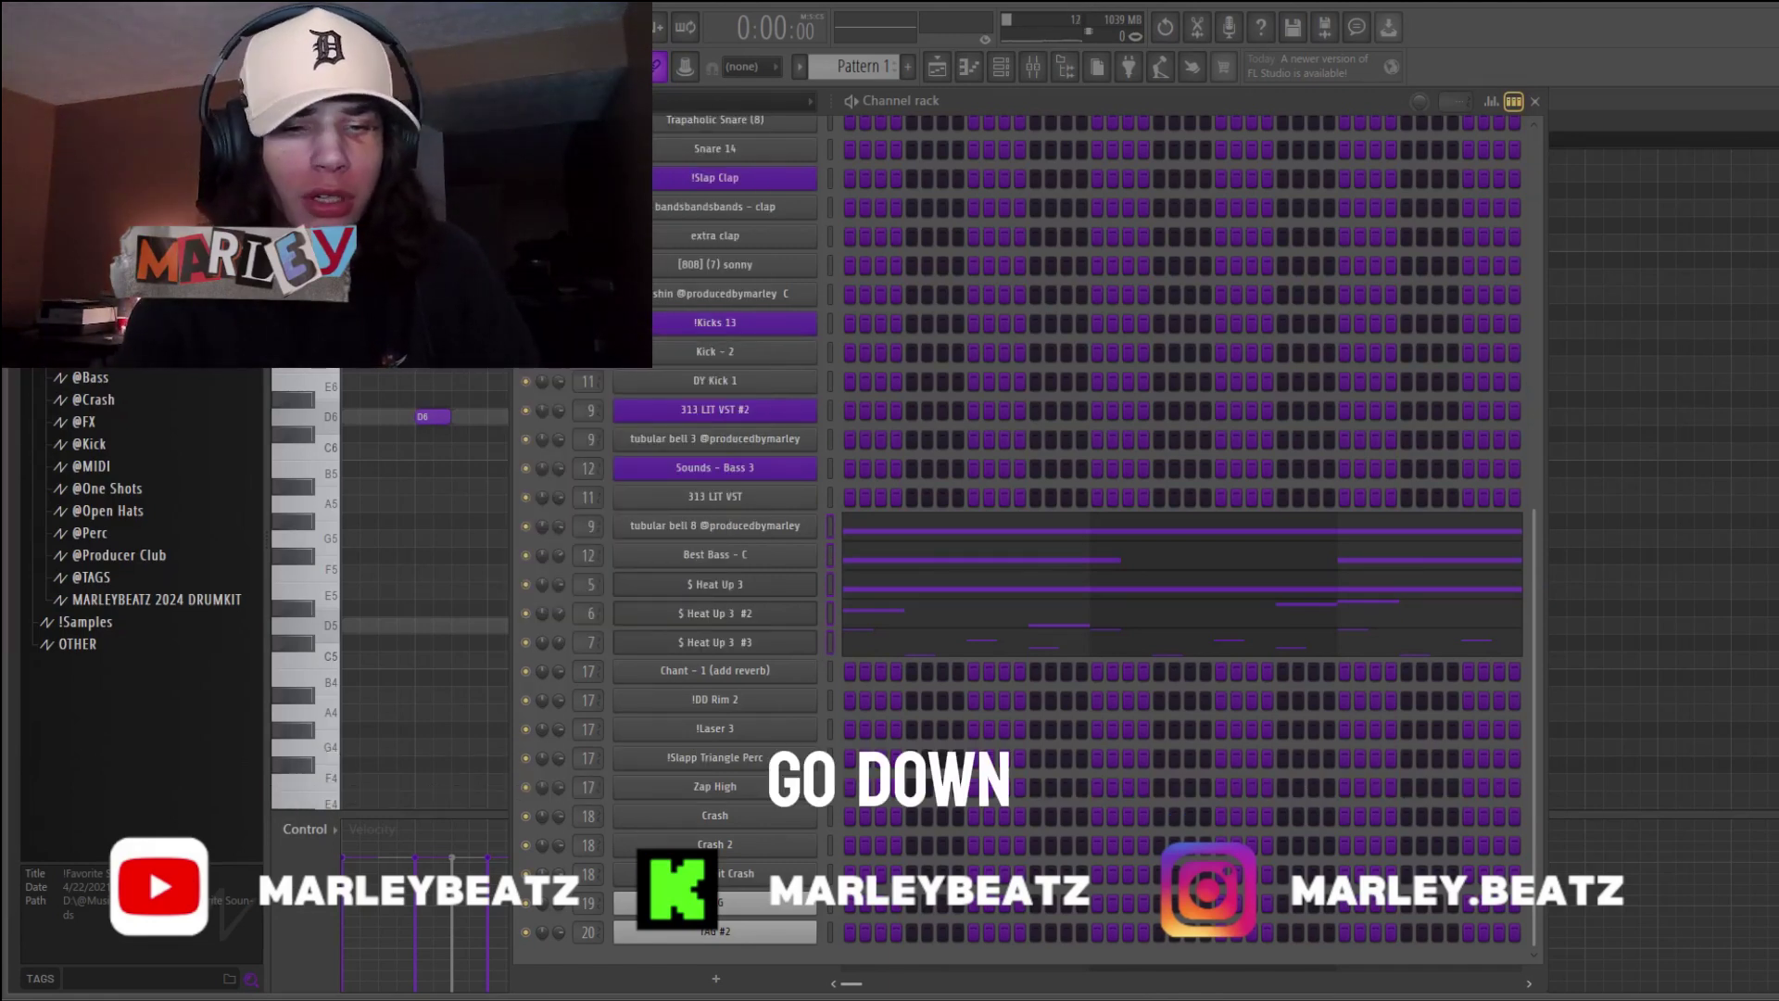
{"action": "key", "text": "space"}
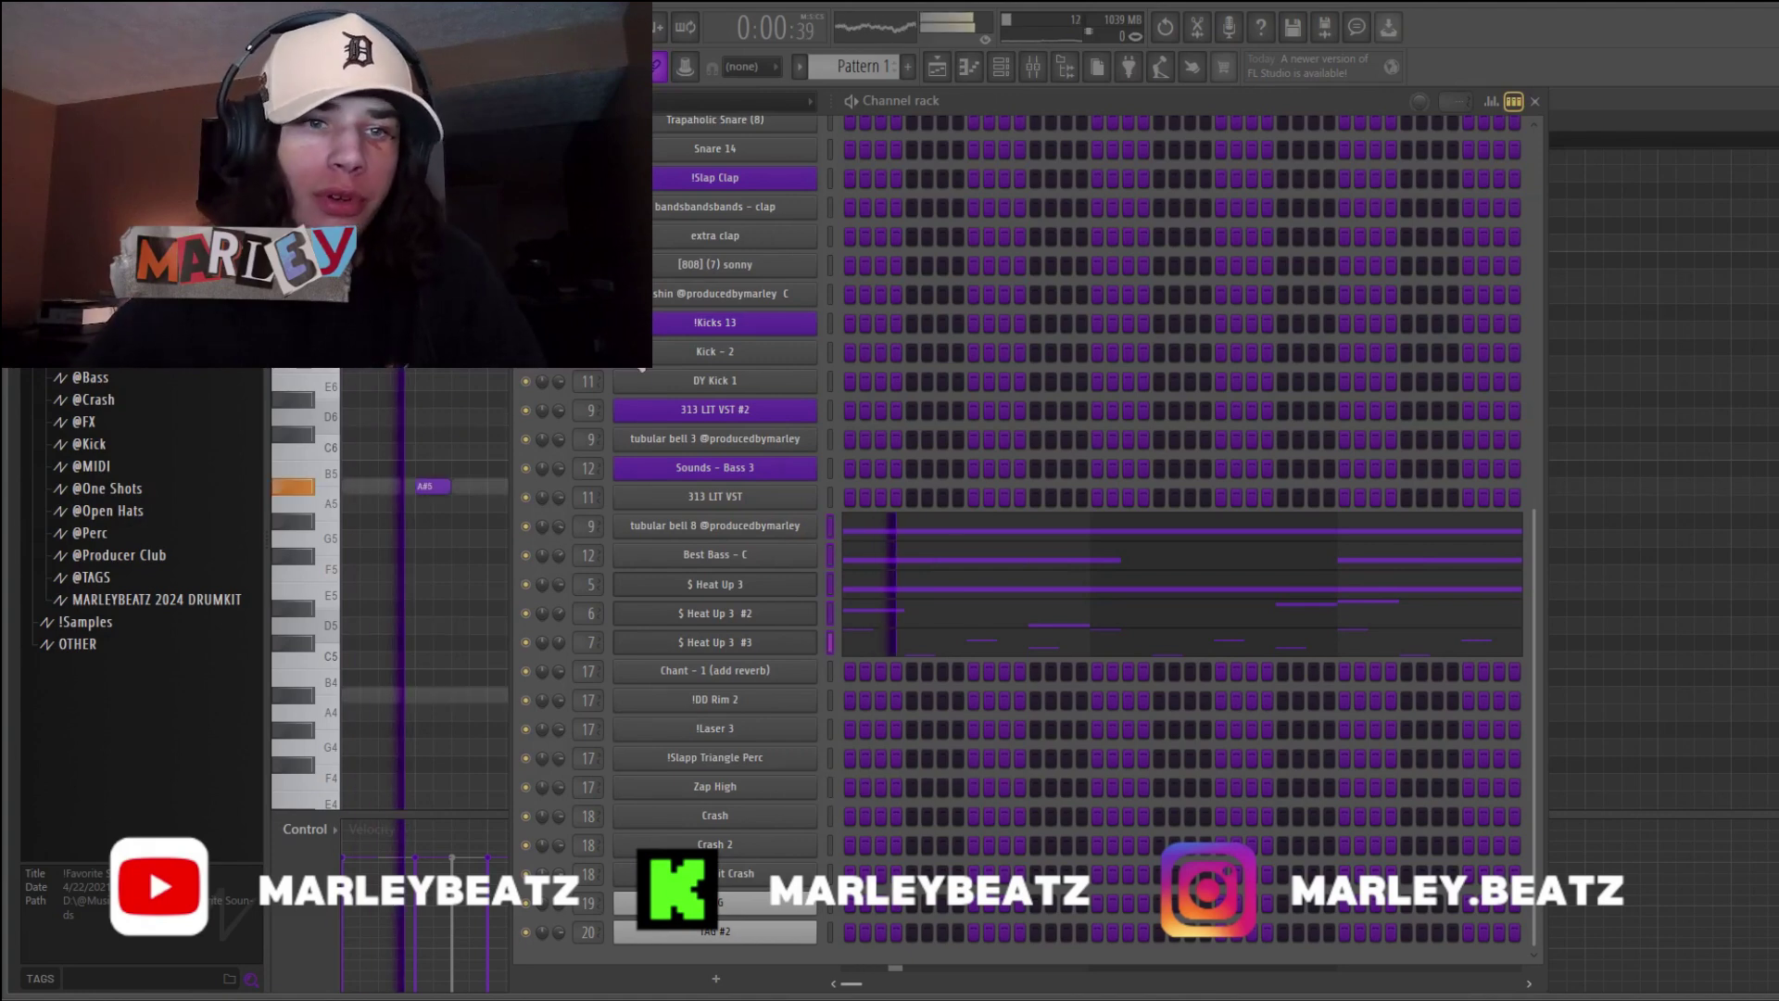
{"action": "scroll", "coordinate": [429, 536], "scroll_direction": "down", "scroll_amount": 2}
{"action": "middle_click", "coordinate": [429, 536]}
{"action": "scroll", "coordinate": [515, 517], "scroll_direction": "up", "scroll_amount": 1}
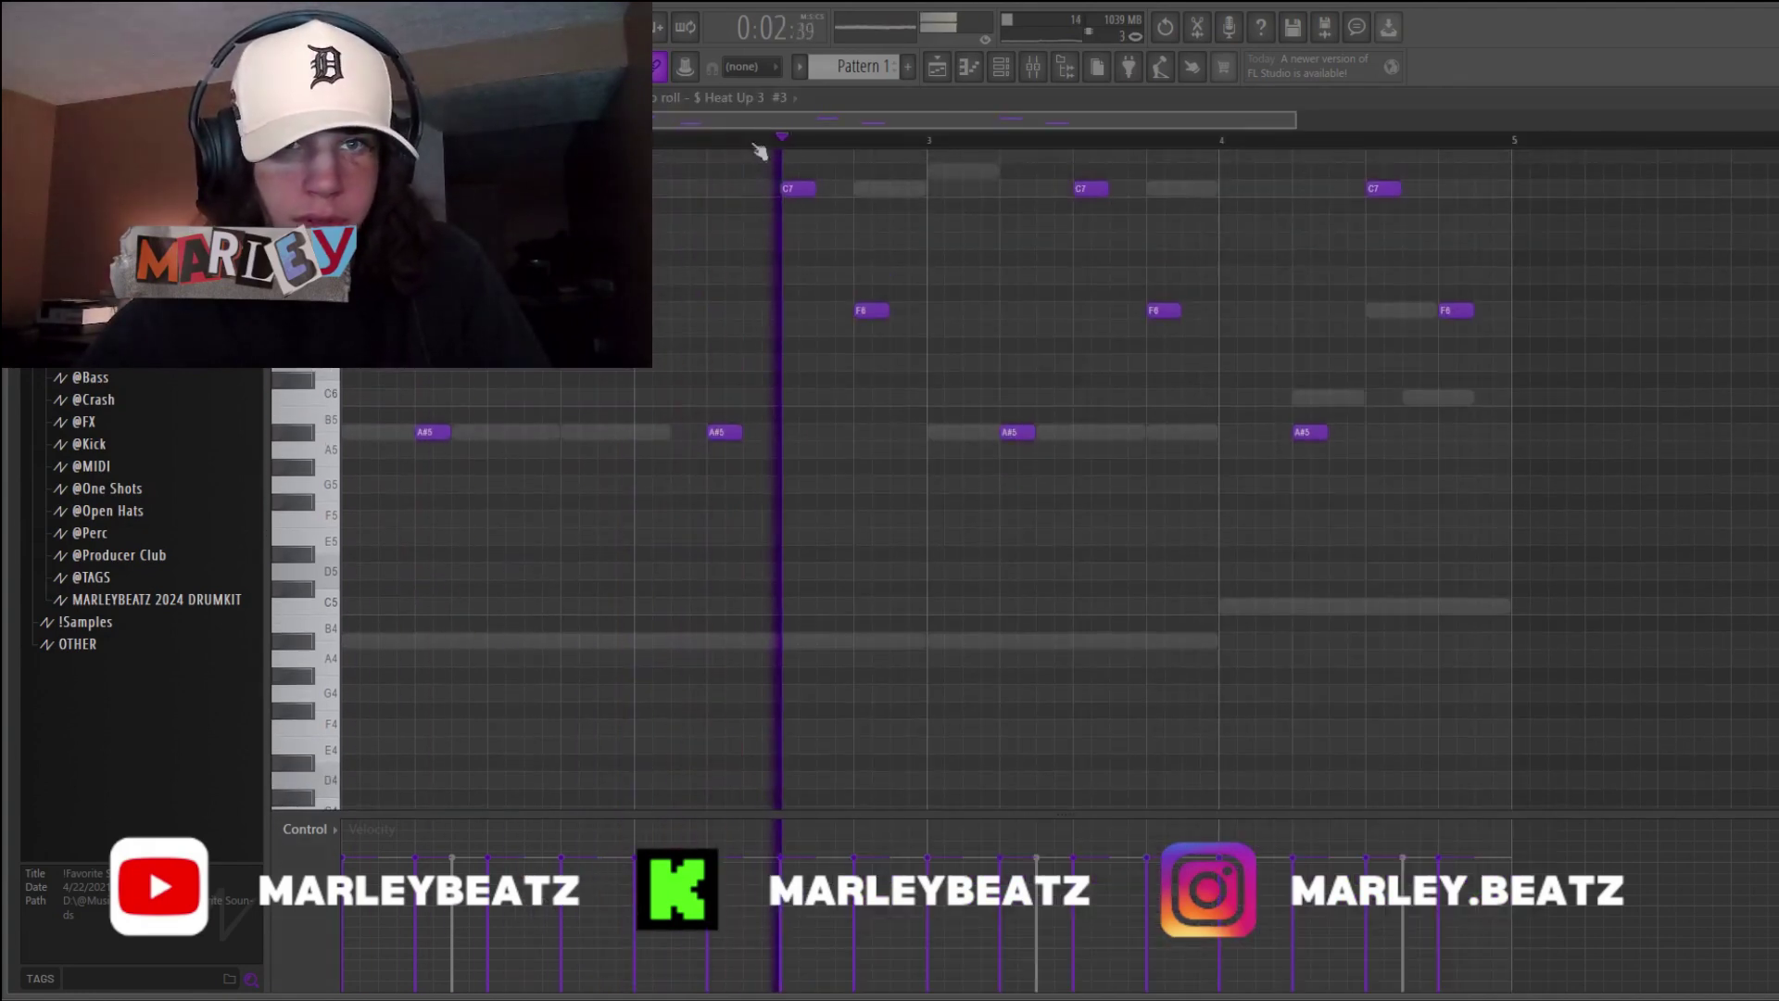
{"action": "left_click", "coordinate": [755, 98]}
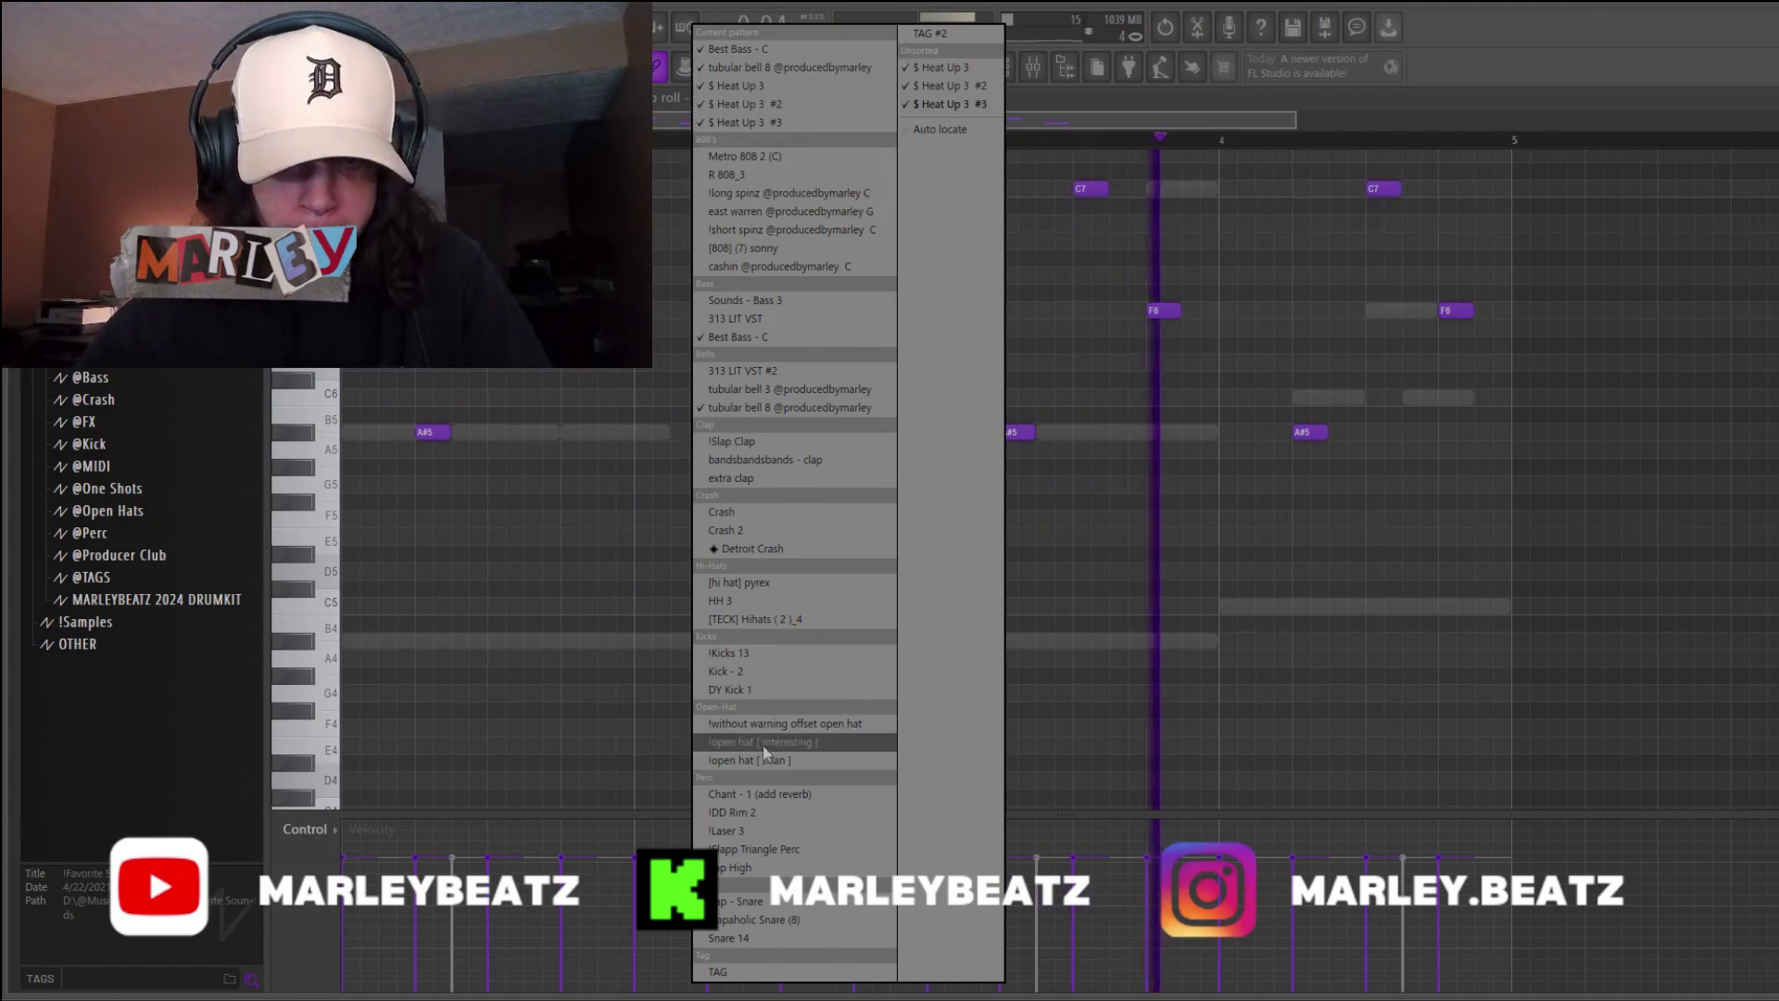
{"action": "left_click", "coordinate": [753, 919]}
{"action": "scroll", "coordinate": [542, 533], "scroll_direction": "up", "scroll_amount": 3}
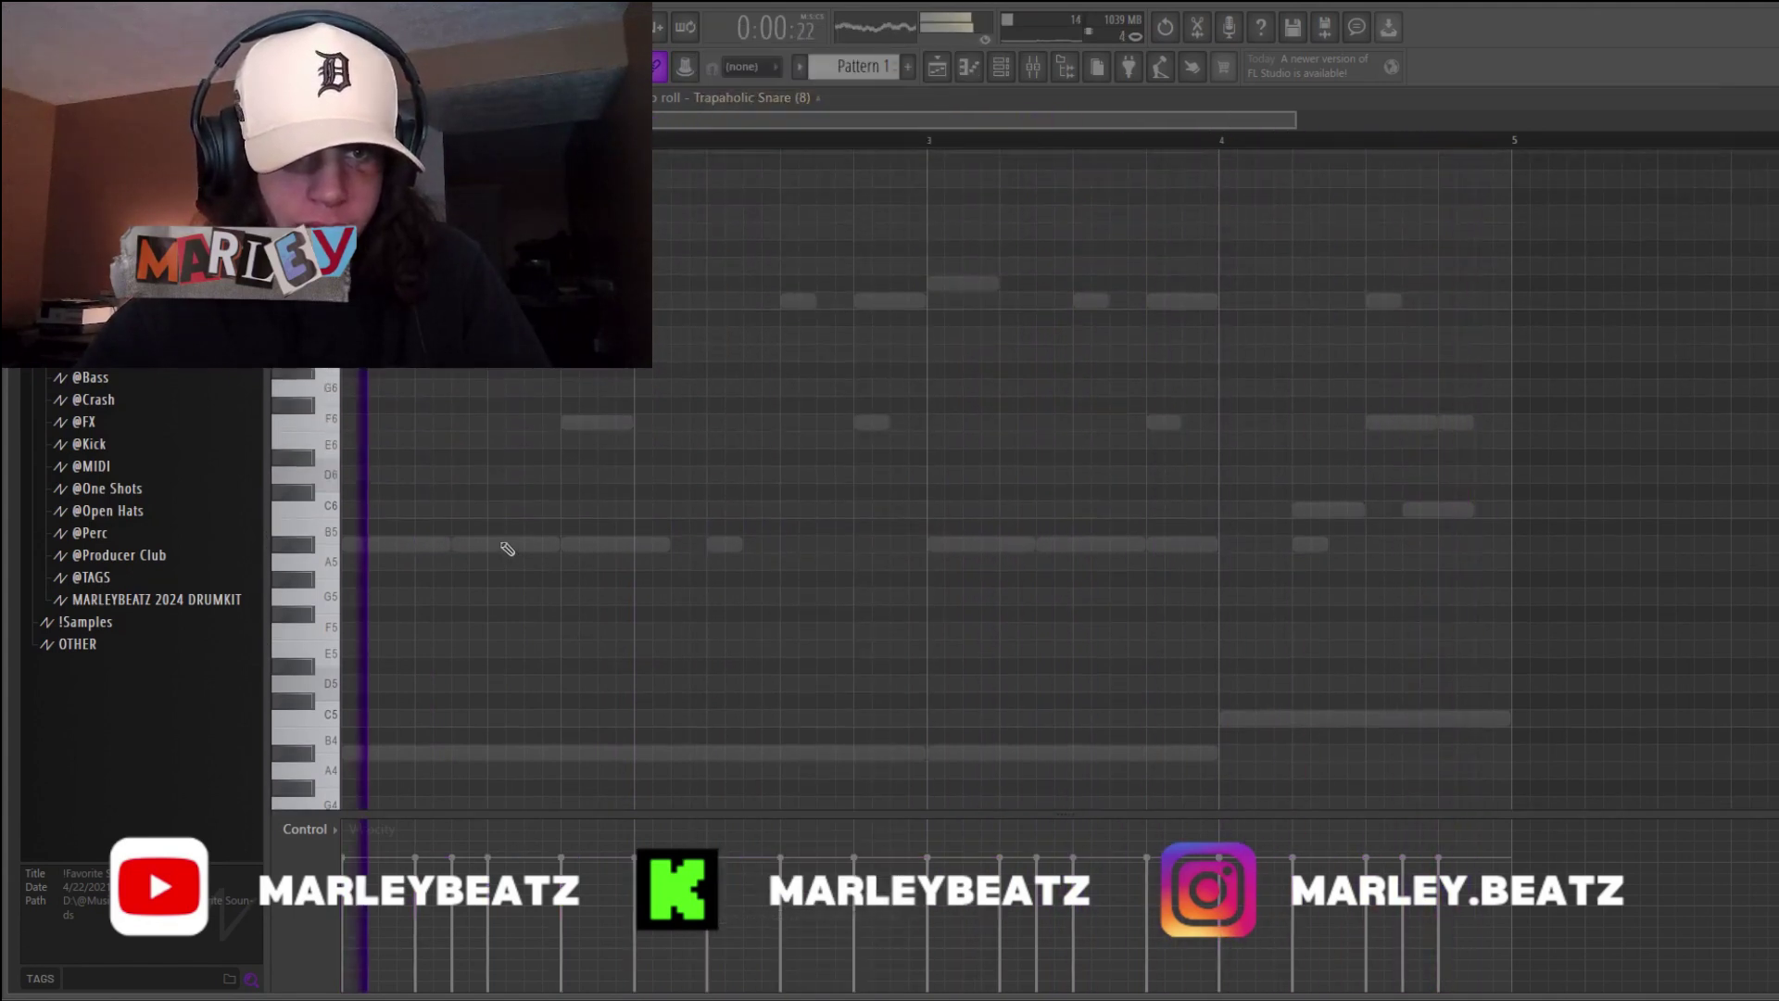
- Add a fourth Heat Up 3 instrument and load its CHOIR BANK 01 preset from the CHOIRS category
{"action": "left_click", "coordinate": [1001, 68]}
{"action": "left_click", "coordinate": [683, 982]}
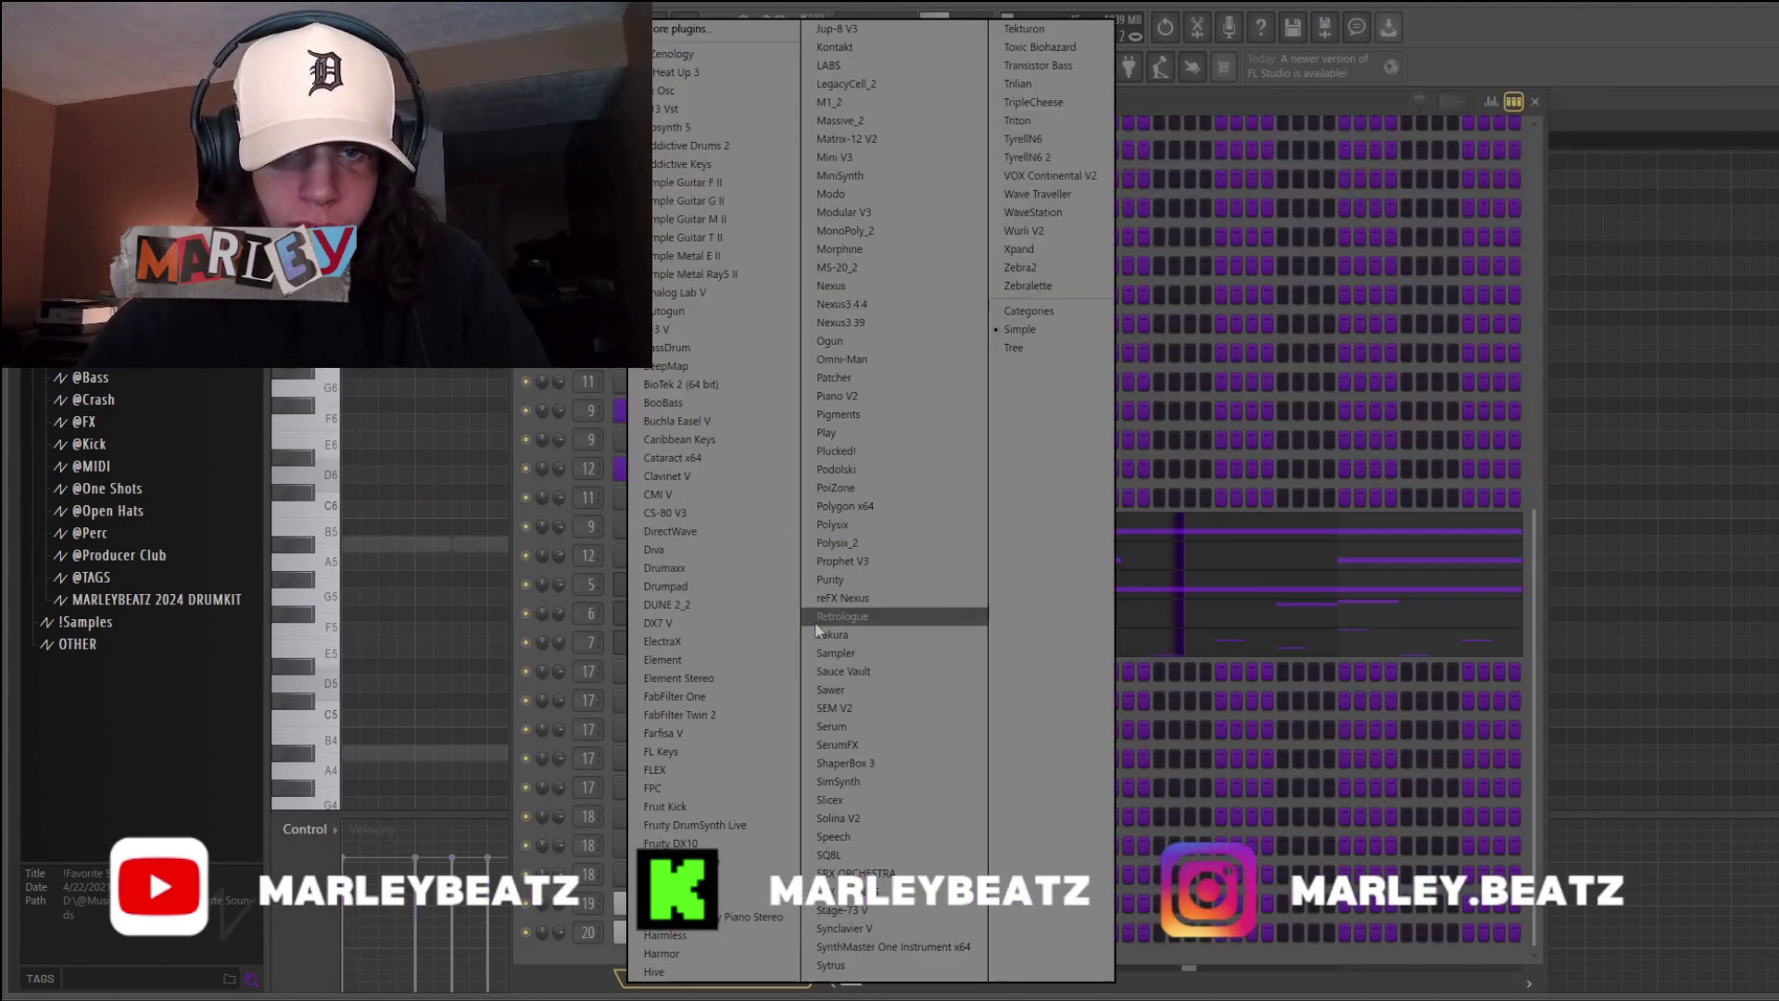
{"action": "left_click", "coordinate": [699, 74]}
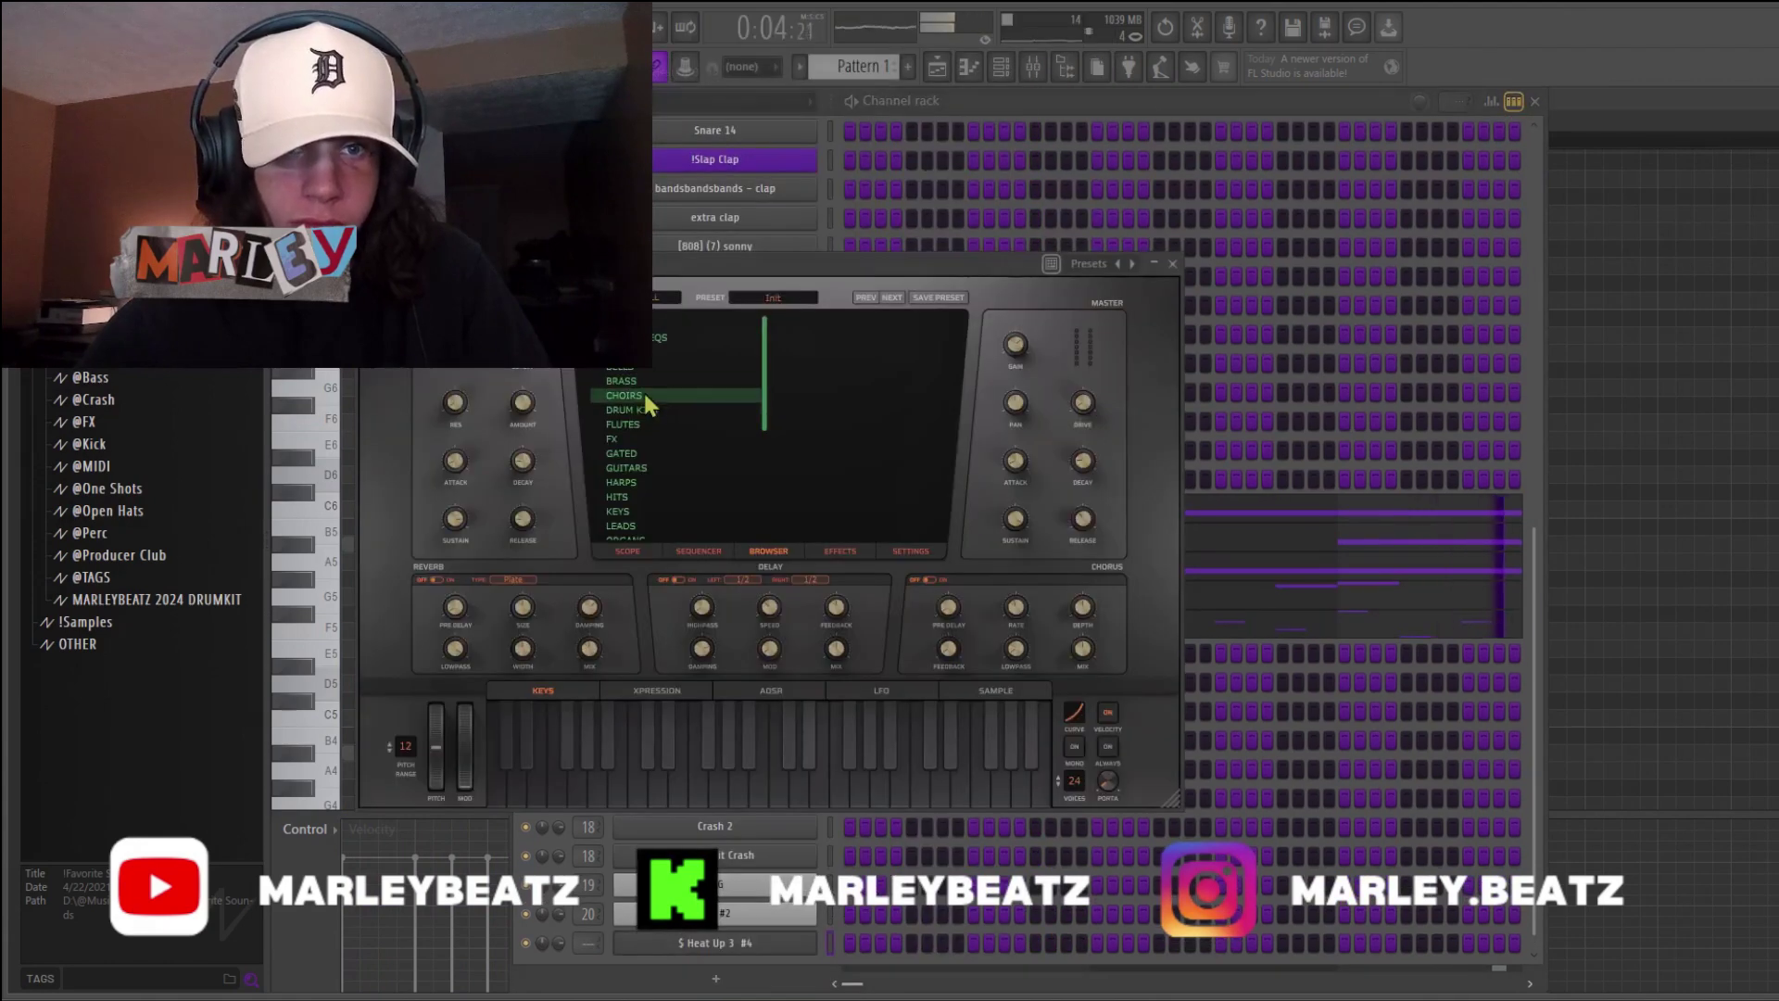
{"action": "left_click", "coordinate": [868, 409]}
- Show the Heat Up 3 #4 channel in the piano roll
{"action": "key", "text": "F7"}
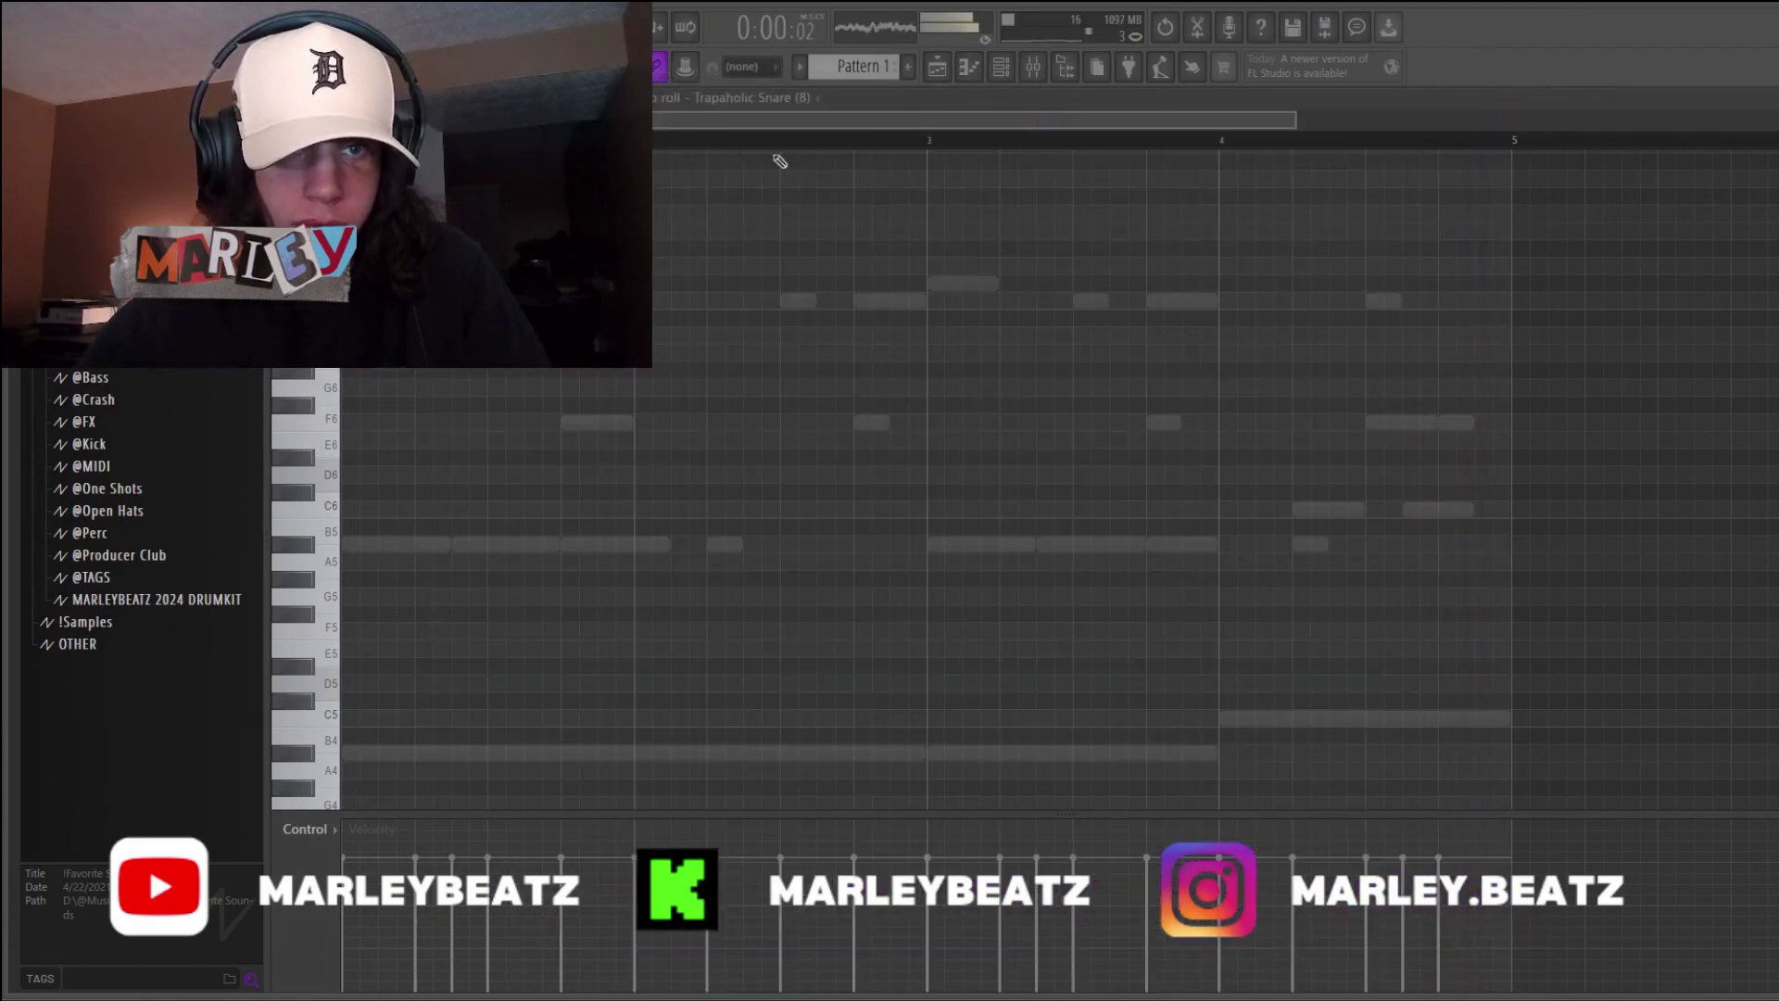
{"action": "left_click", "coordinate": [777, 99]}
{"action": "left_click", "coordinate": [947, 124]}
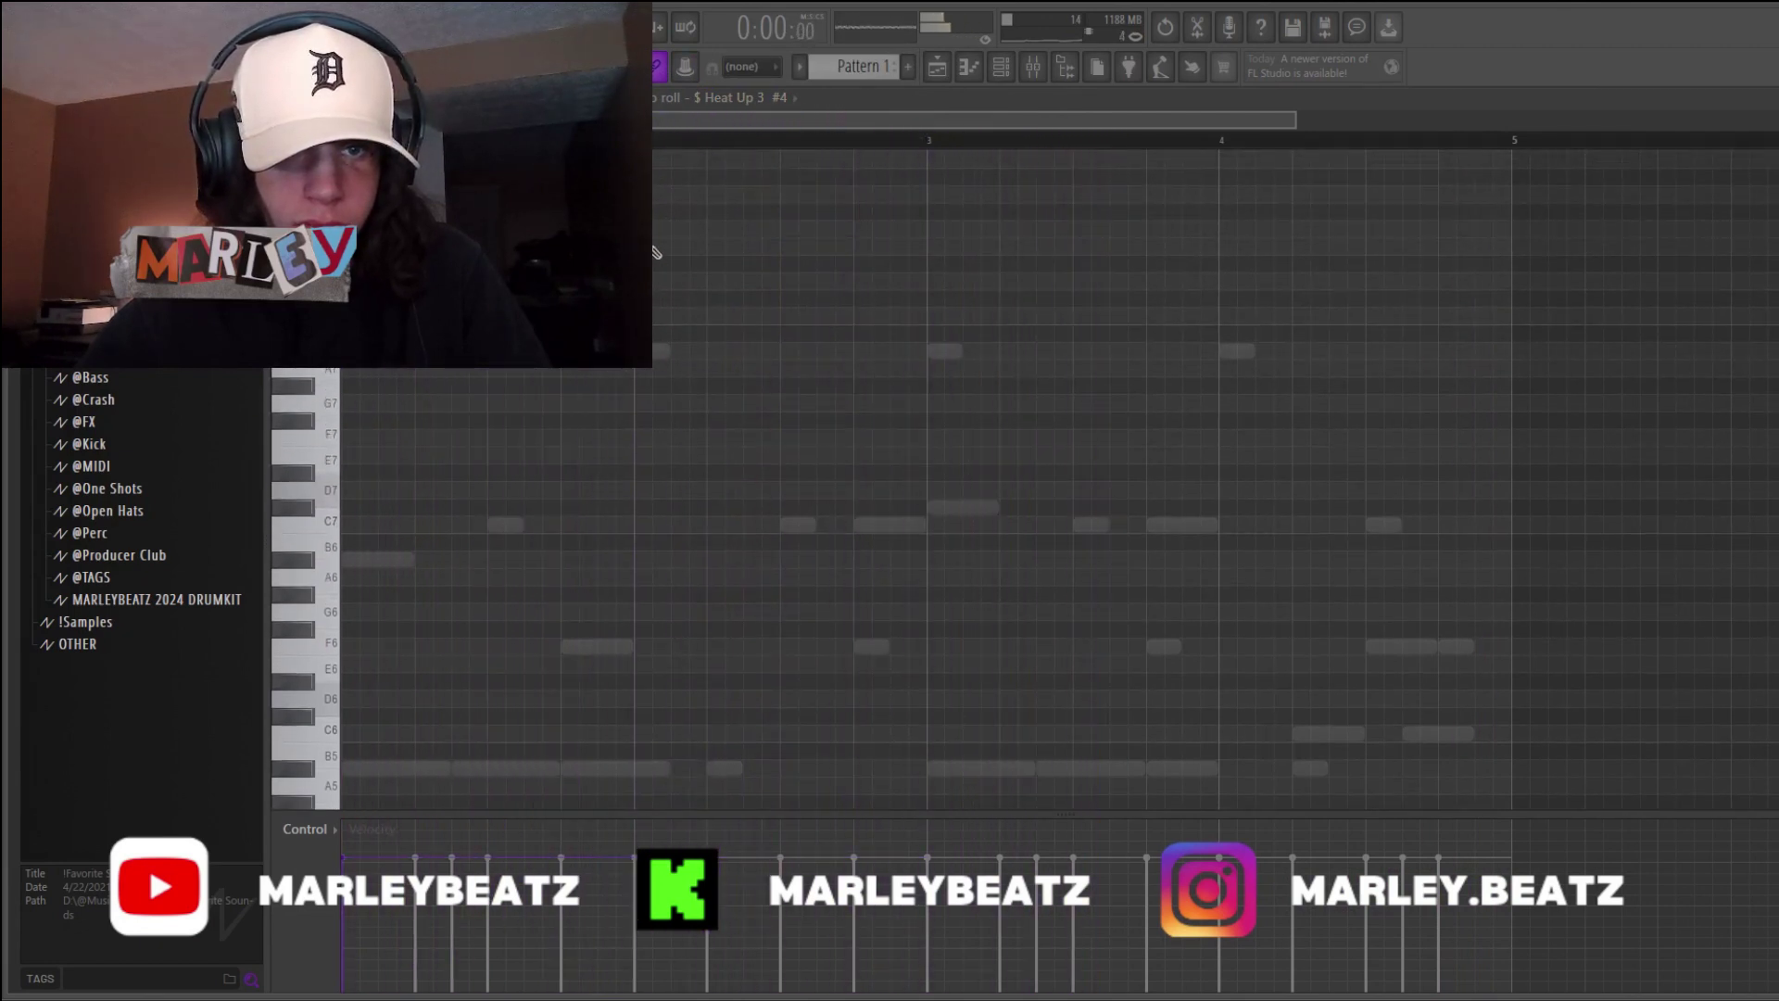
- Try one-bar notes in the upper octaves for Heat Up 3 #4, including F8 in bar 3, and delete them
{"action": "left_click", "coordinate": [947, 230]}
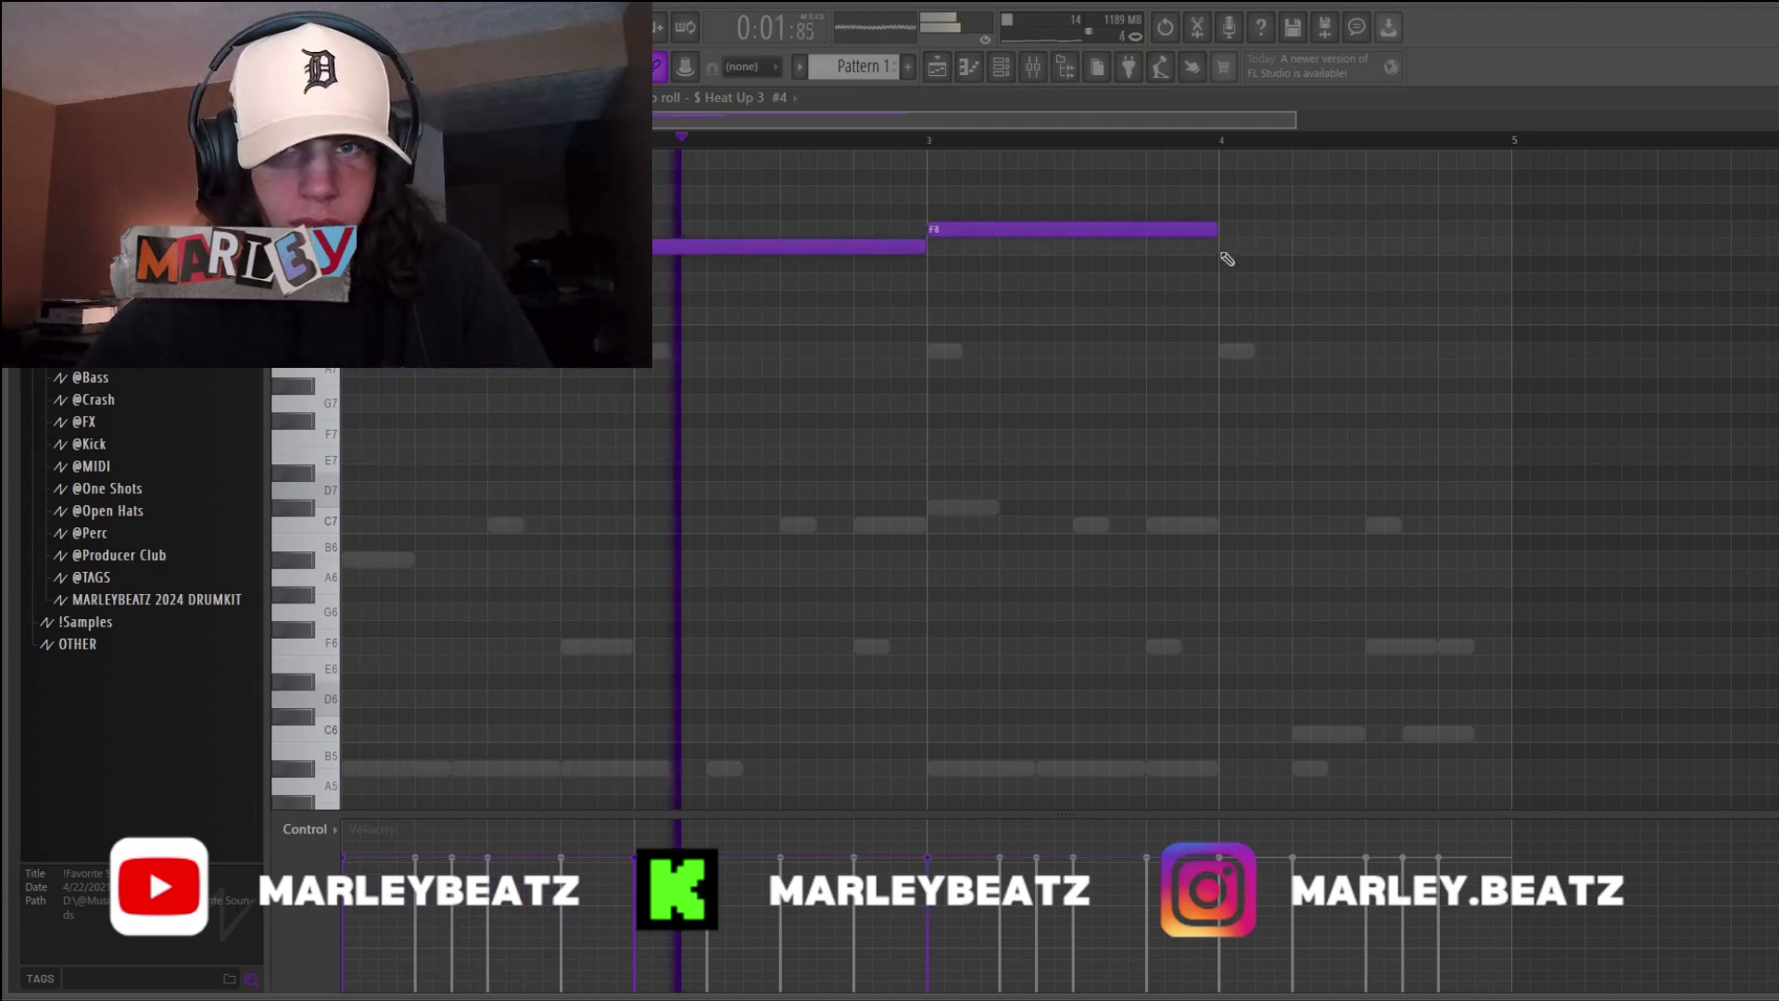
{"action": "key", "text": "space"}
{"action": "left_click", "coordinate": [641, 368]}
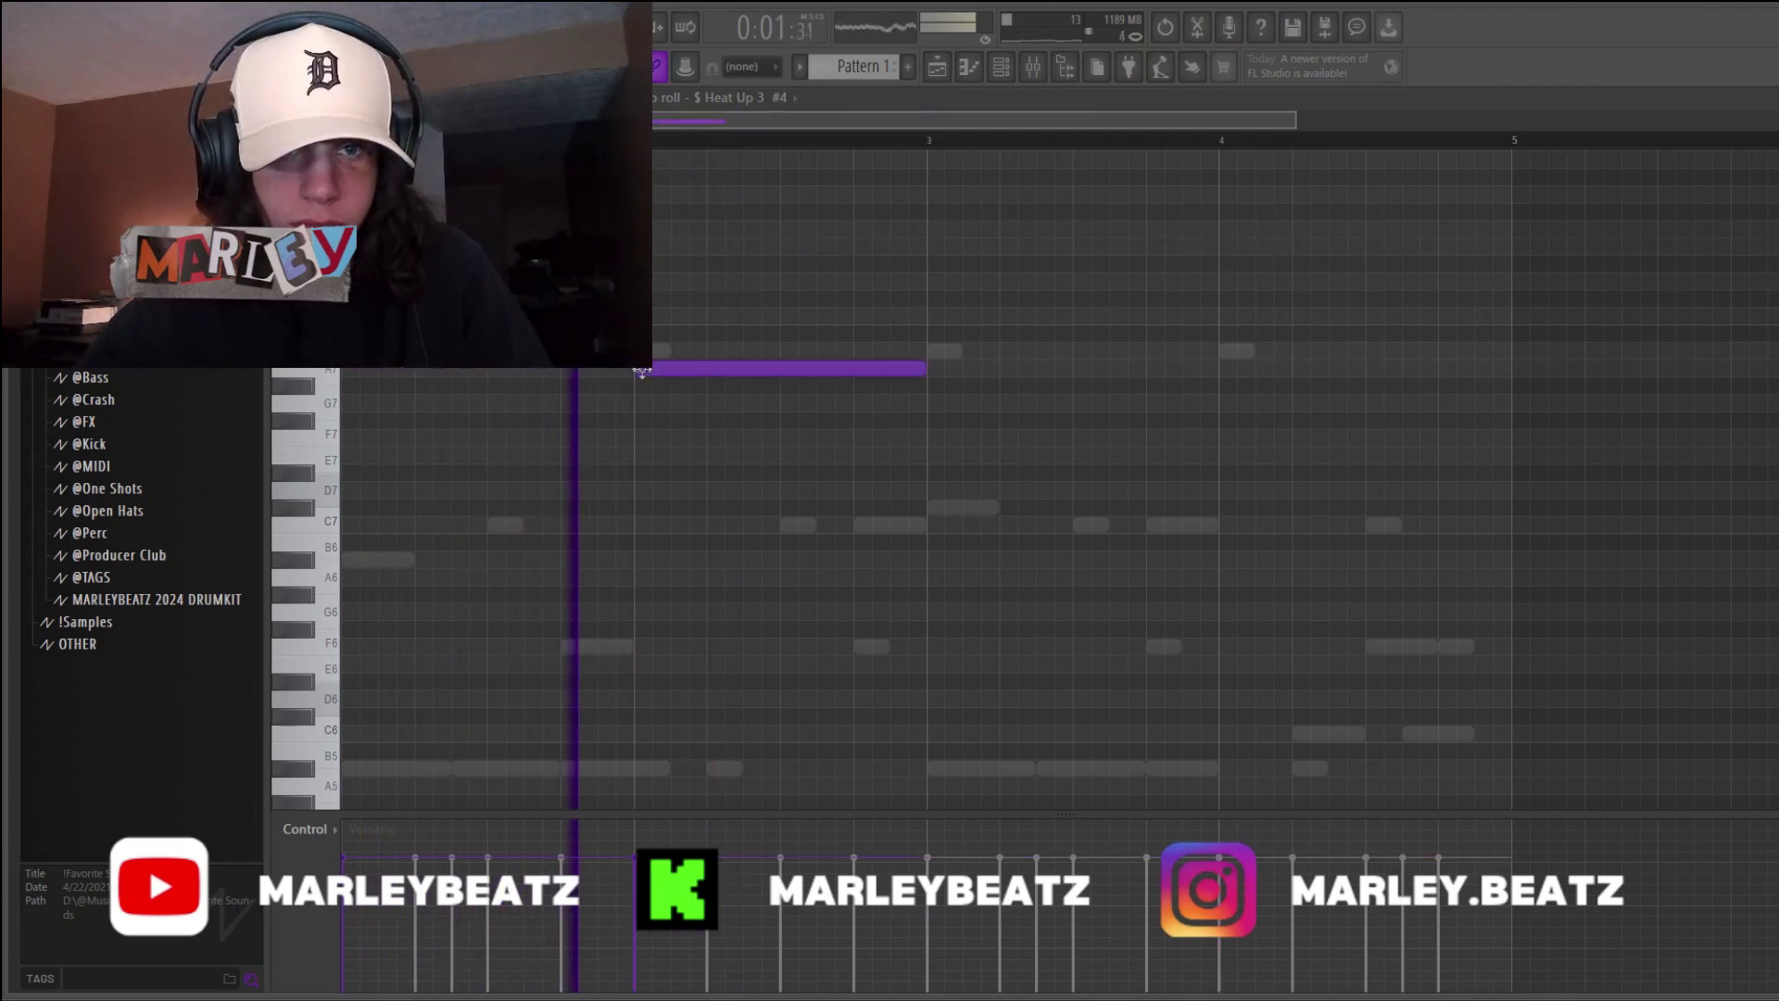
{"action": "right_click", "coordinate": [862, 369]}
{"action": "right_click", "coordinate": [565, 360]}
{"action": "key", "text": "space"}
{"action": "key", "text": "space"}
{"action": "left_click_drag", "start_coordinate": [440, 493], "coordinate": [343, 646]}
{"action": "left_click", "coordinate": [349, 368]}
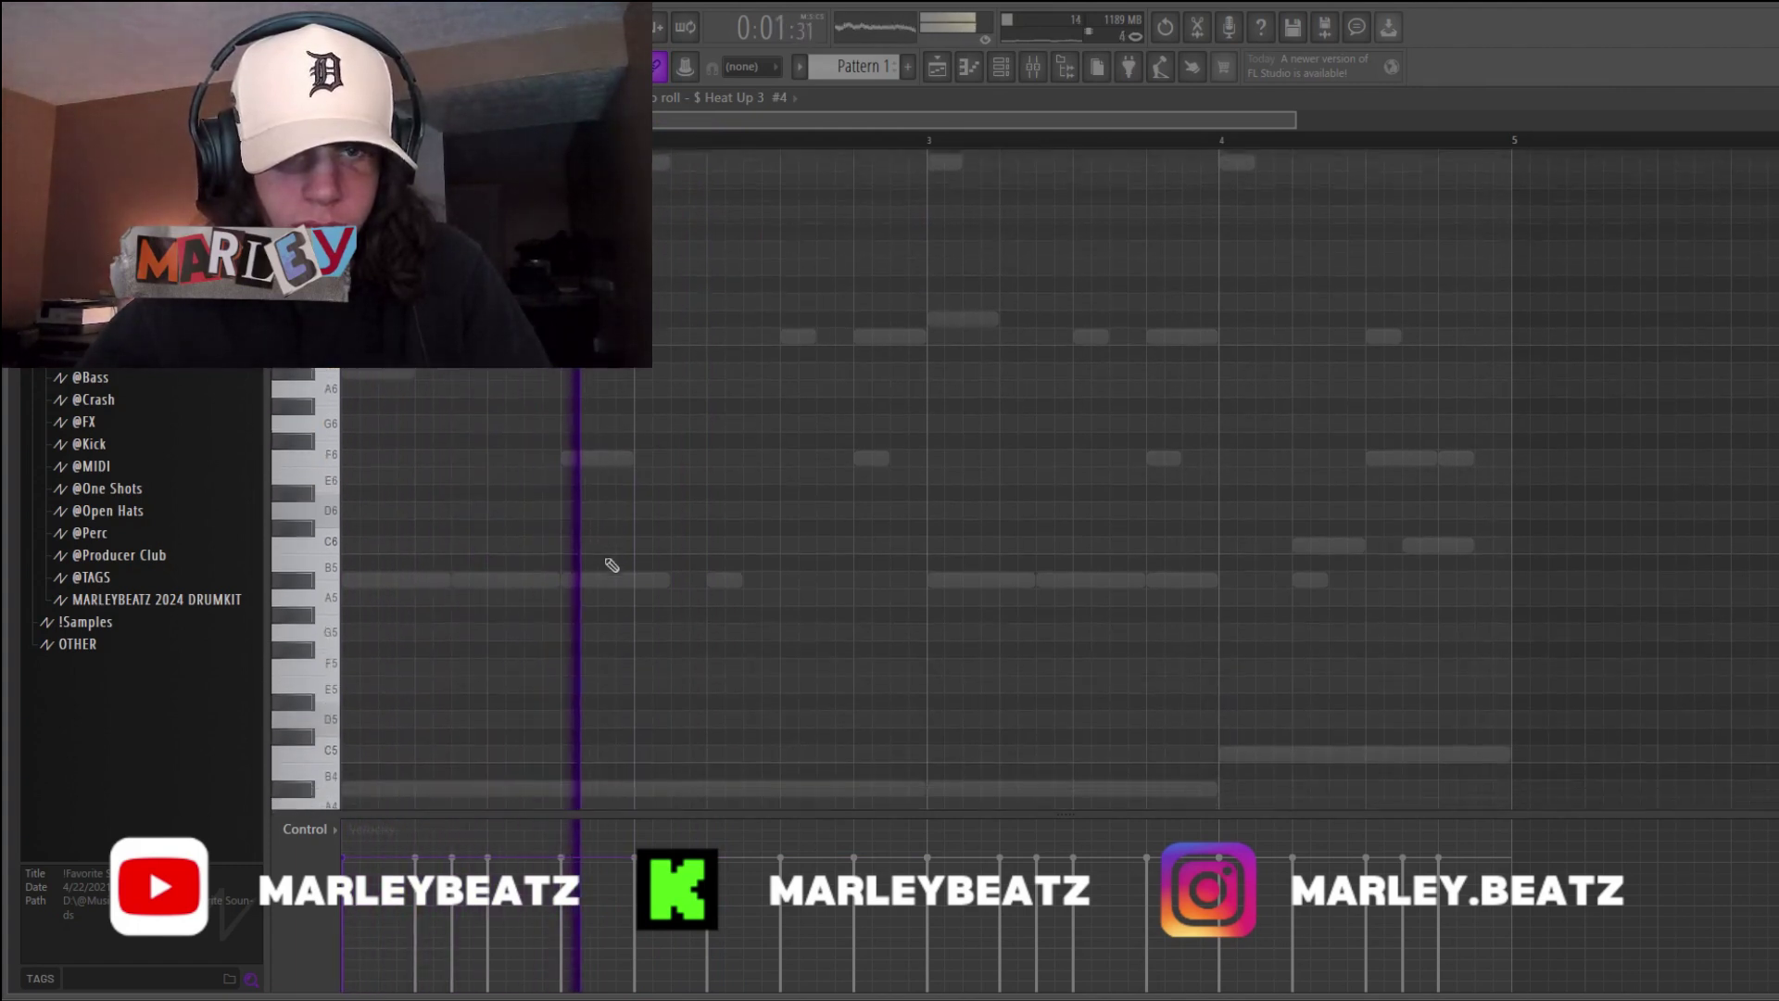
- For Heat Up 3 #4, draw one-bar notes A#5 in bar 1 and C6 in bar 2
{"action": "scroll", "coordinate": [598, 546], "scroll_direction": "down", "scroll_amount": 2}
{"action": "scroll", "coordinate": [540, 393], "scroll_direction": "down", "scroll_amount": 4}
{"action": "left_click", "coordinate": [352, 560]}
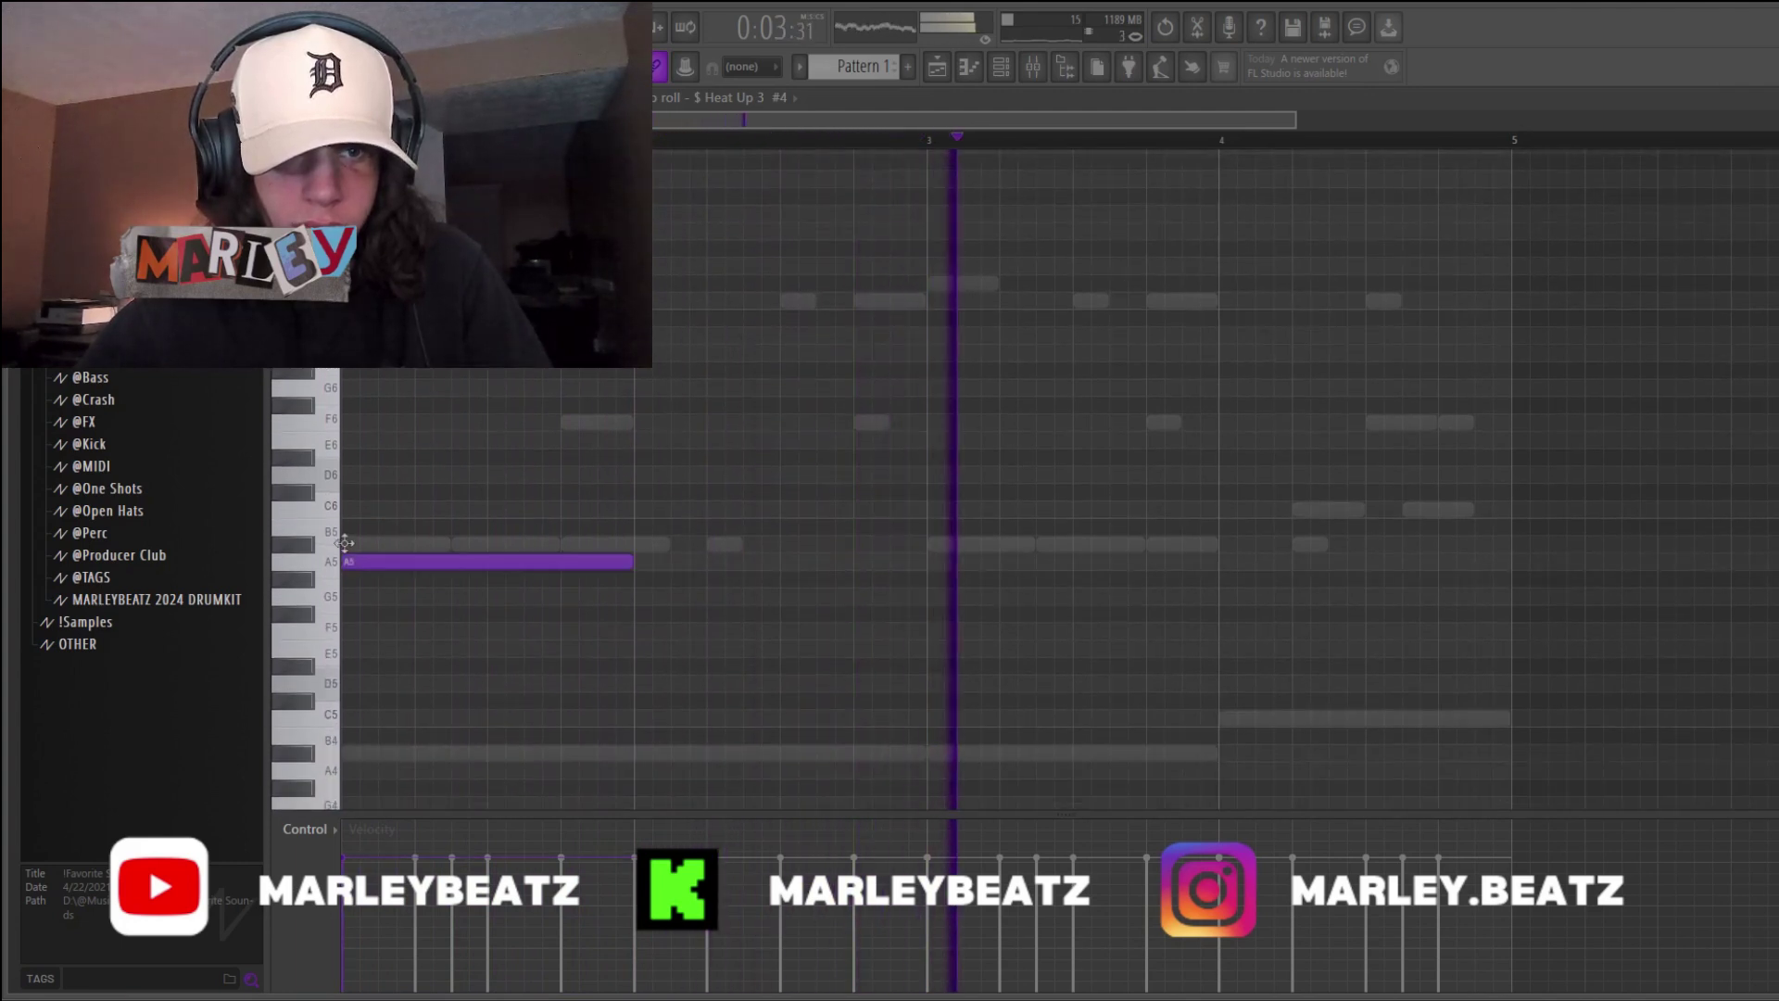
{"action": "left_click_drag", "start_coordinate": [352, 560], "coordinate": [352, 544]}
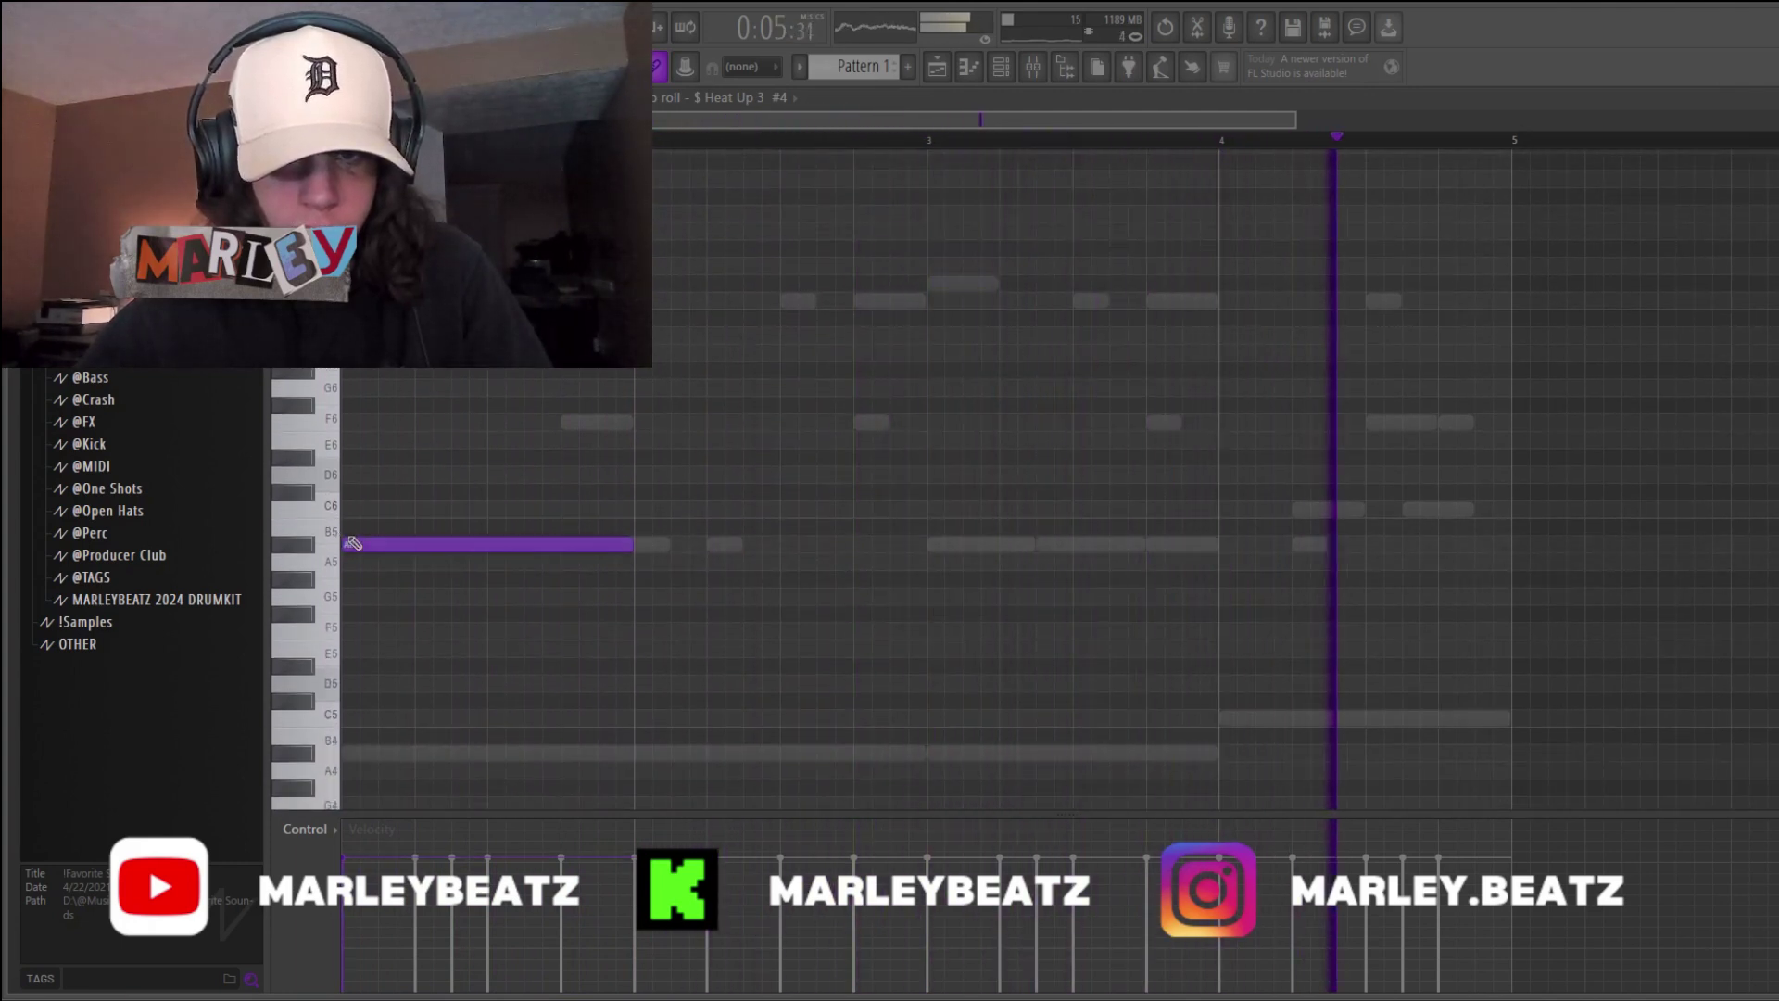
{"action": "left_click", "coordinate": [646, 508]}
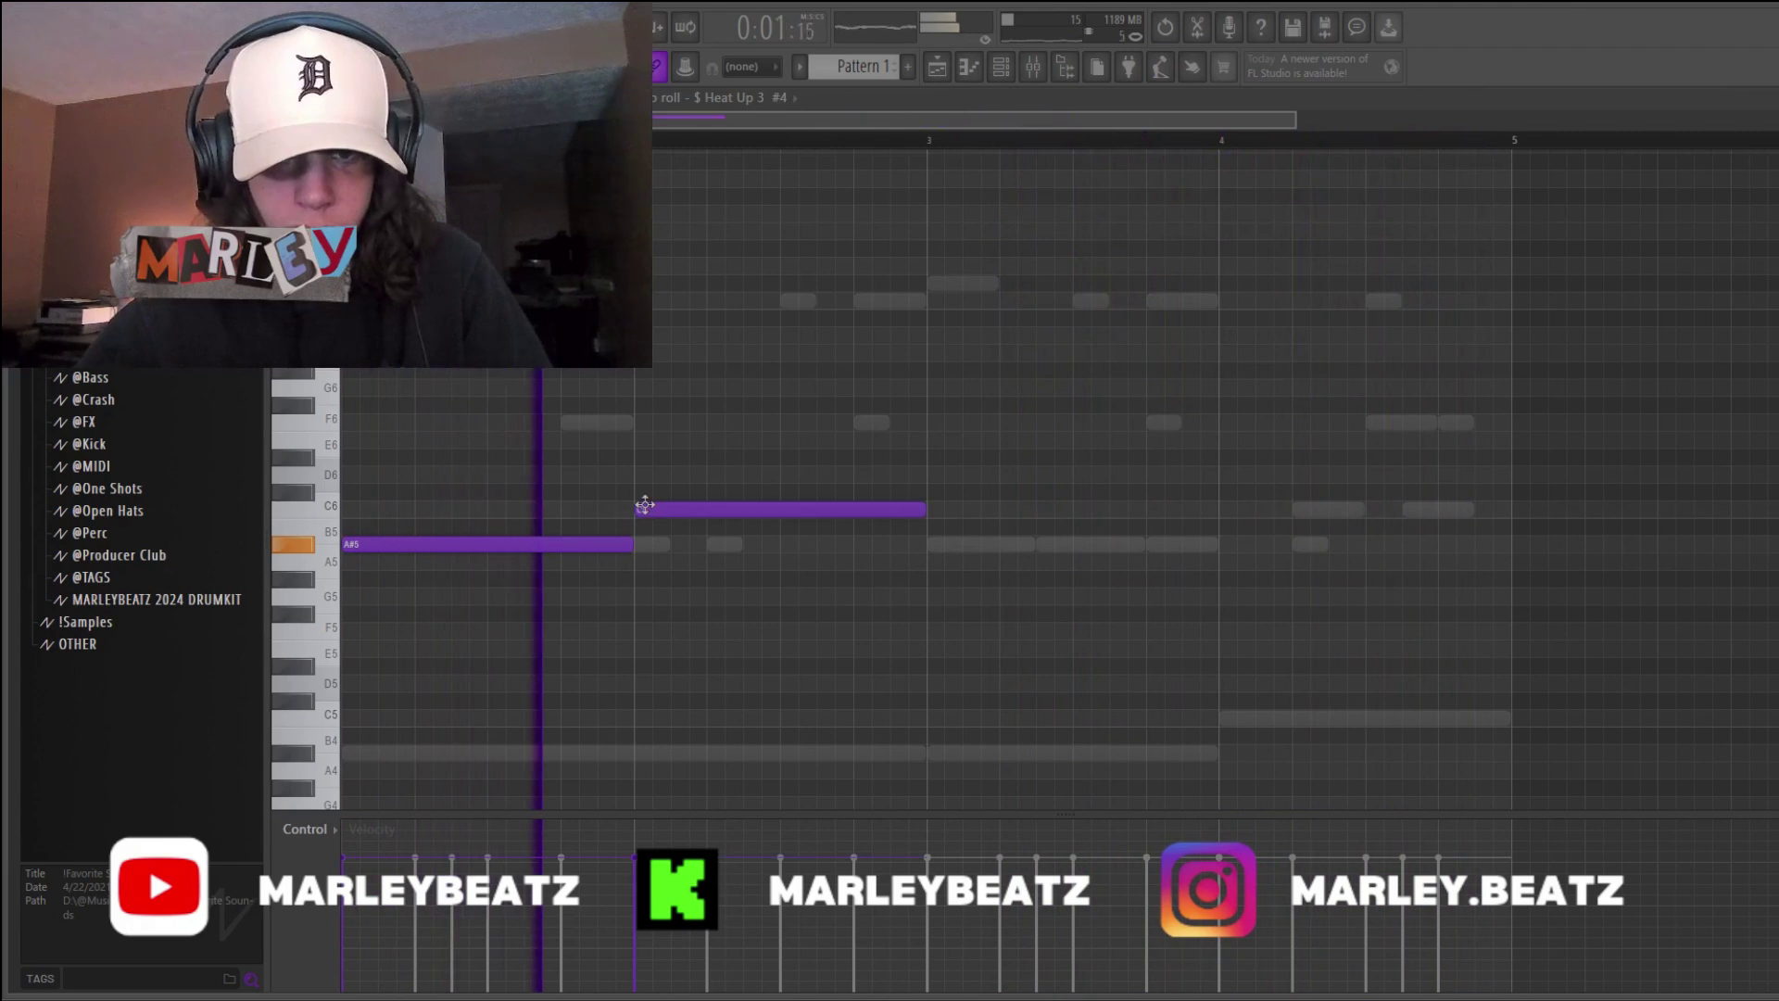
- Try a one-bar E6 note in bar 3 and delete it
{"action": "left_click", "coordinate": [935, 444]}
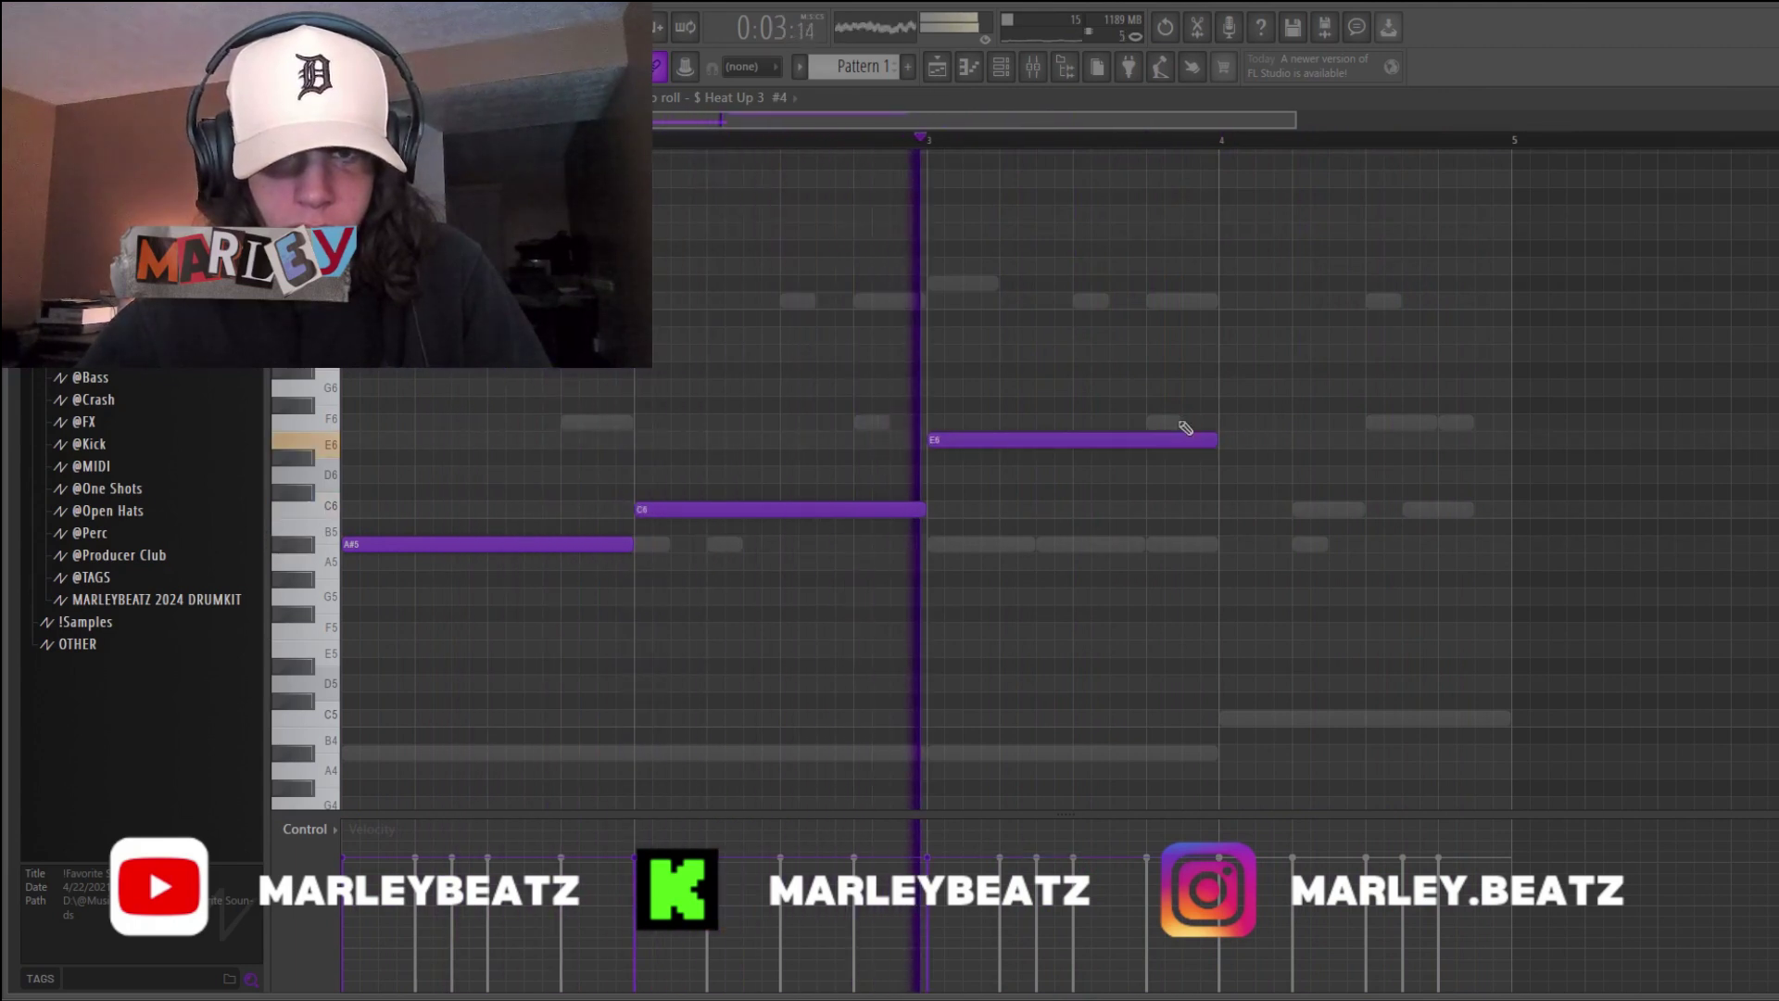
{"action": "right_click", "coordinate": [1114, 448]}
{"action": "right_click", "coordinate": [1103, 474]}
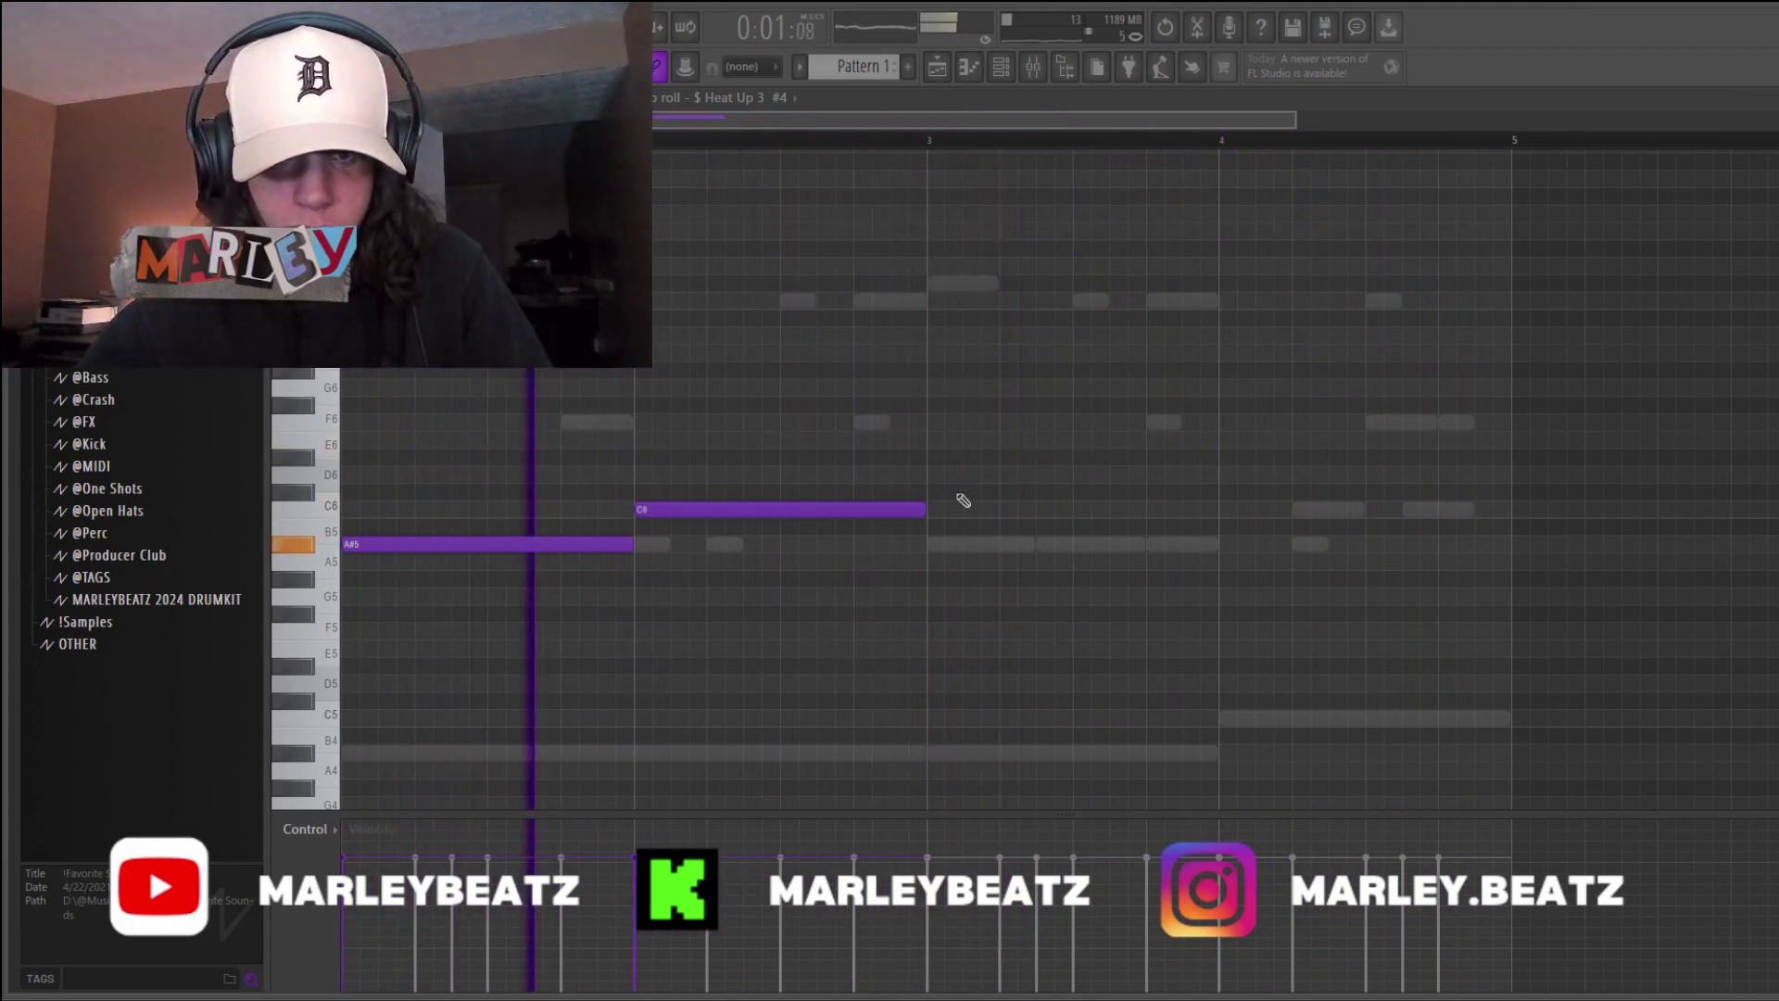
- Draw one-bar notes C#6 in bar 3 and C6 in bar 4 for Heat Up 3 #4
{"action": "left_click", "coordinate": [936, 492]}
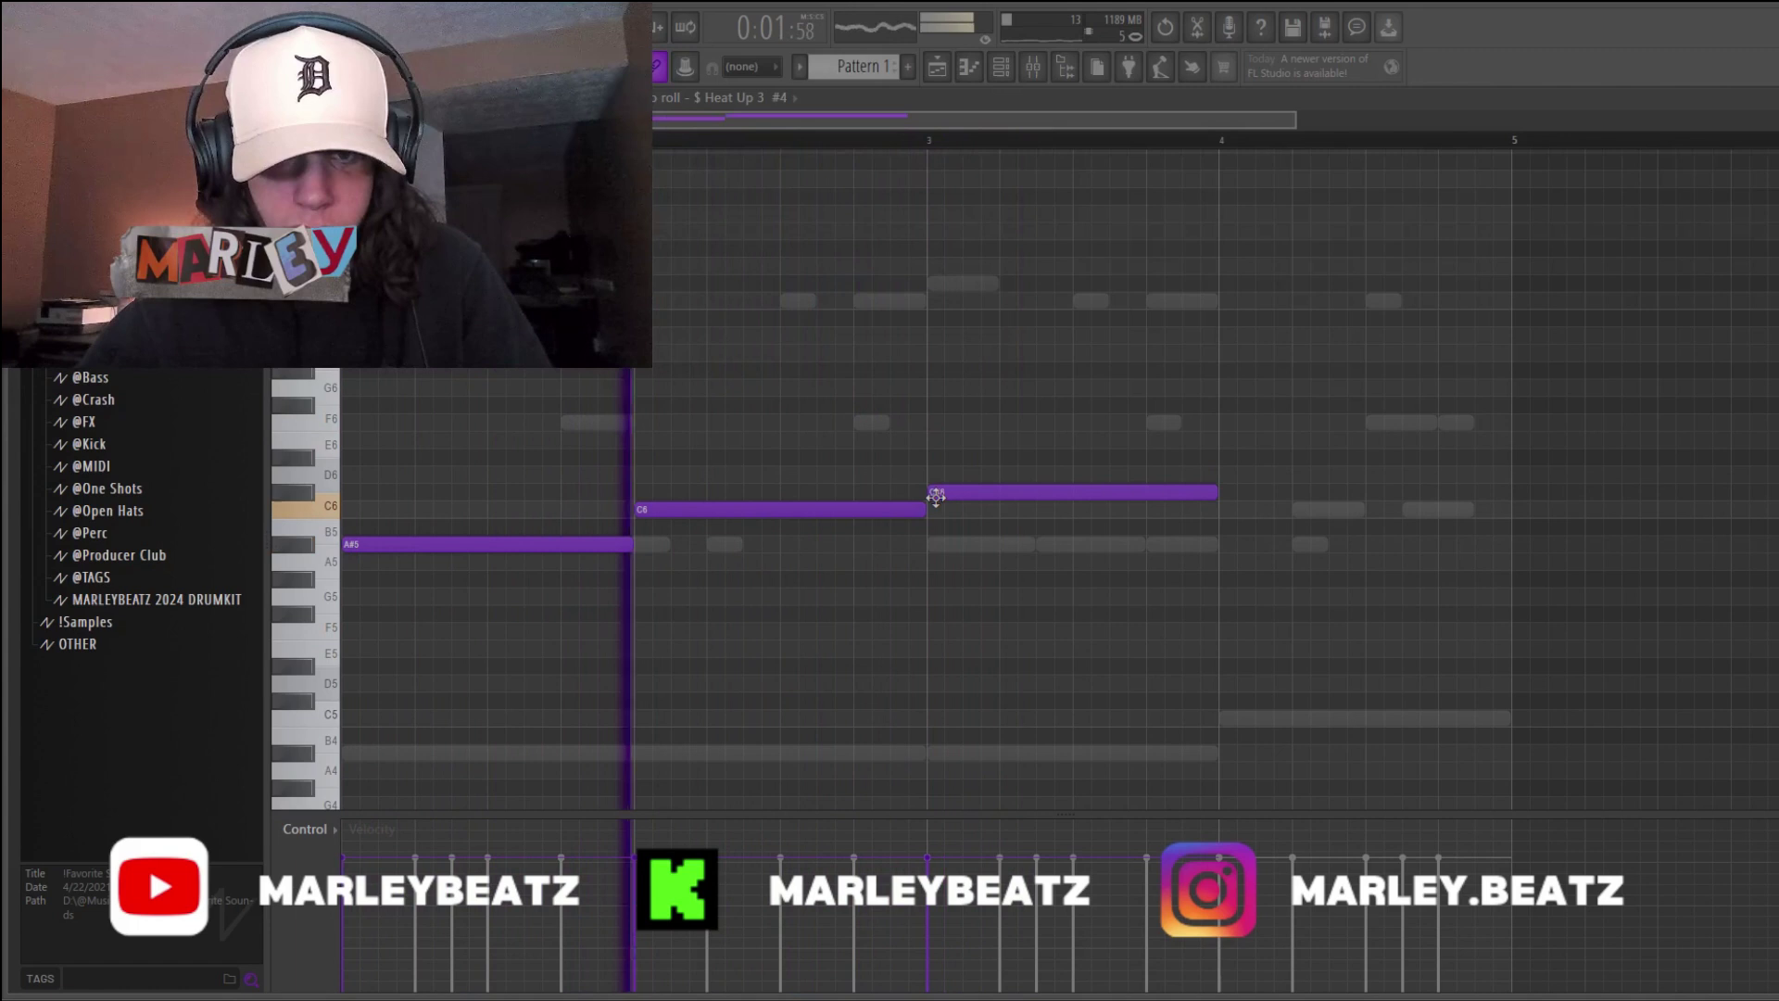
{"action": "left_click", "coordinate": [1231, 510]}
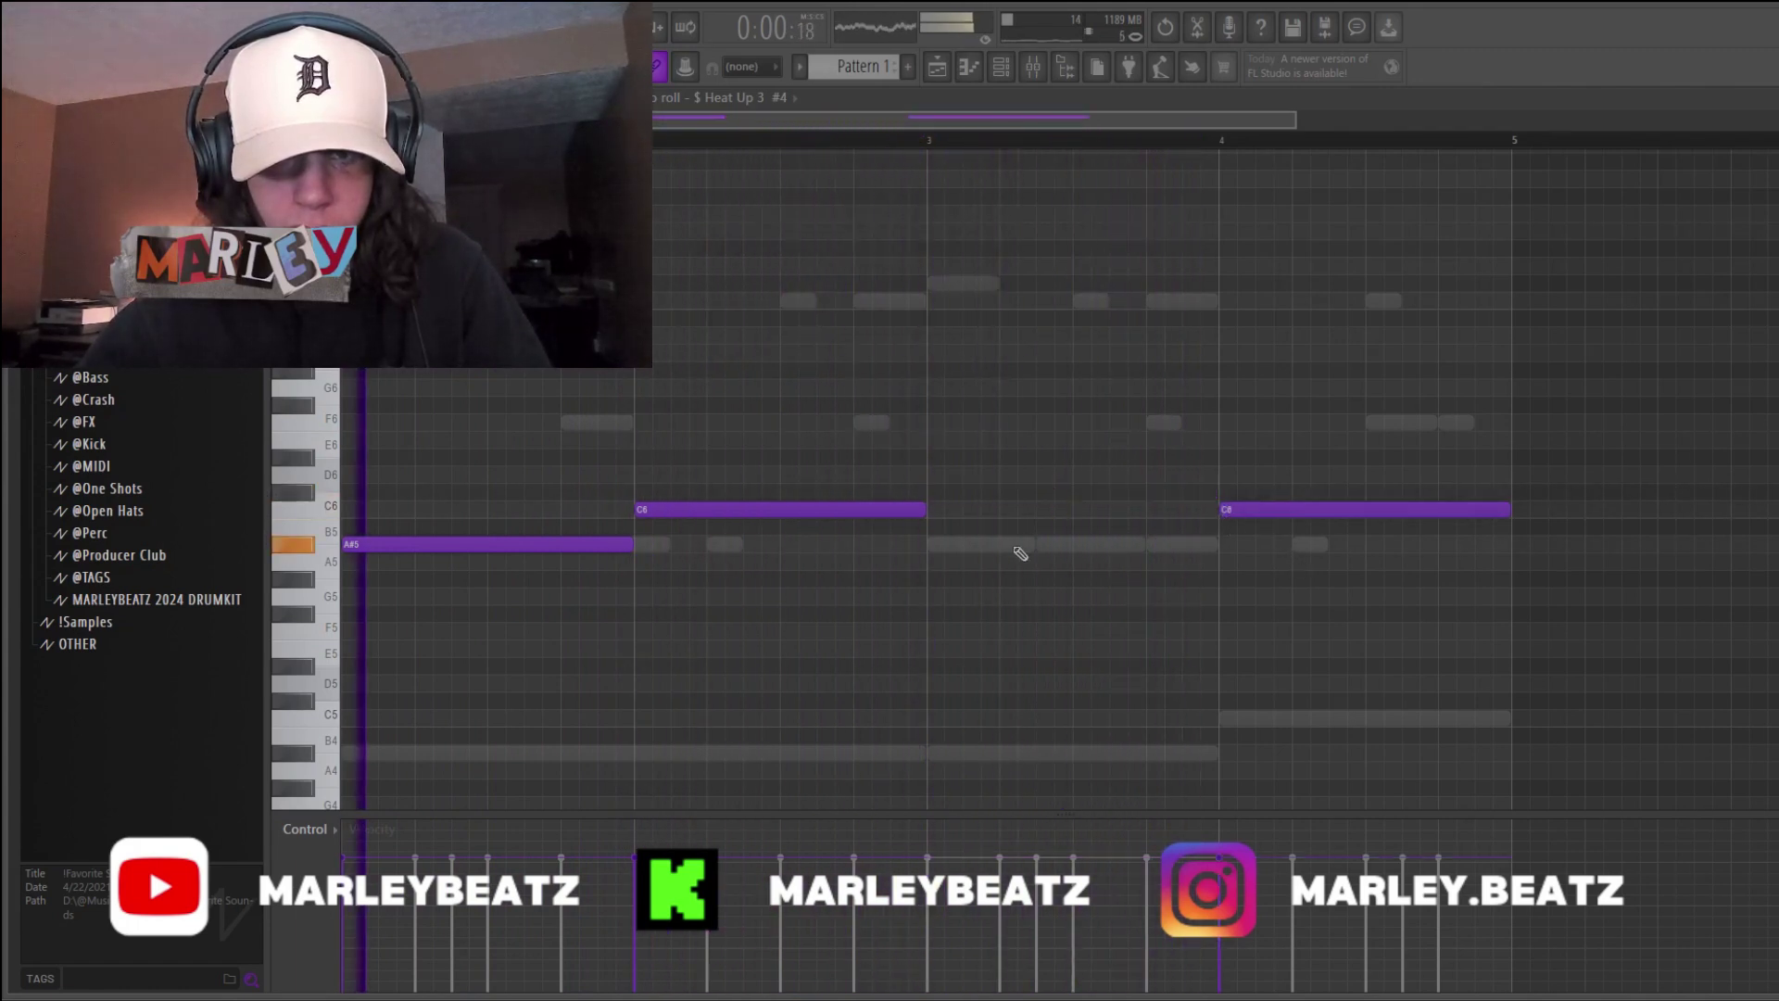
- Try the bar 3 note at D6, move it back down to C#6 and delete it
{"action": "left_click_drag", "start_coordinate": [947, 492], "coordinate": [947, 464]}
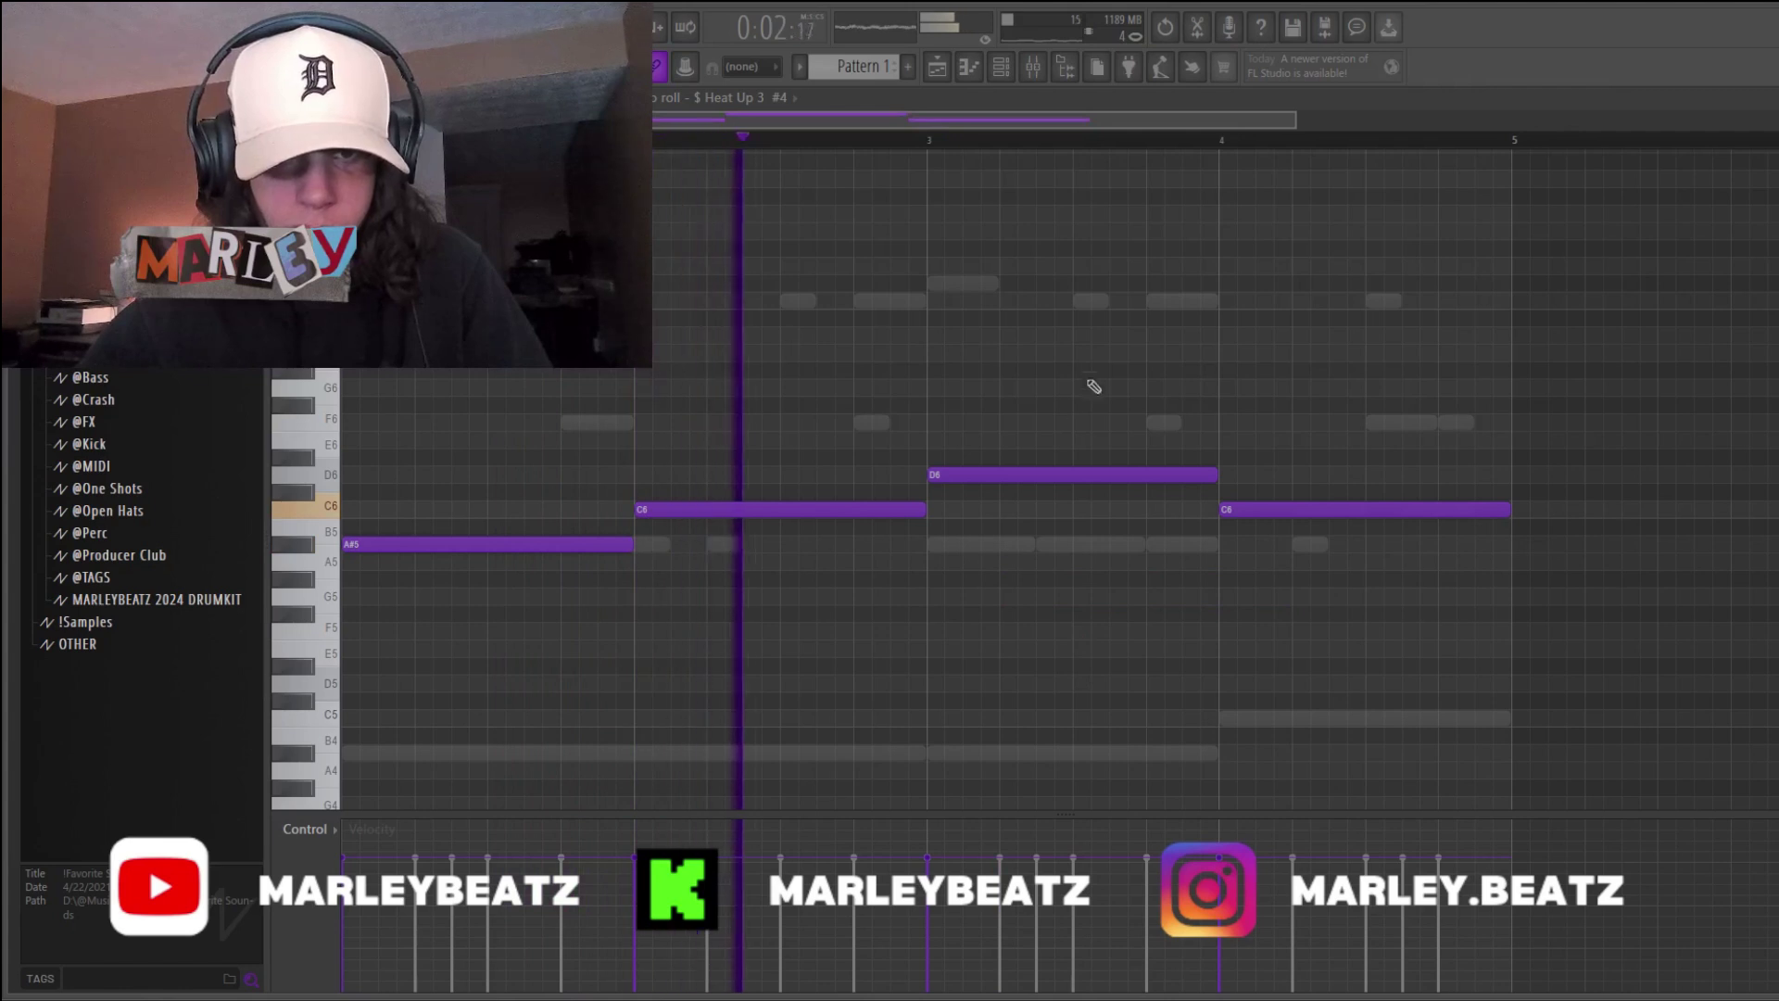
{"action": "left_click_drag", "start_coordinate": [1003, 475], "coordinate": [945, 492]}
{"action": "right_click", "coordinate": [945, 493]}
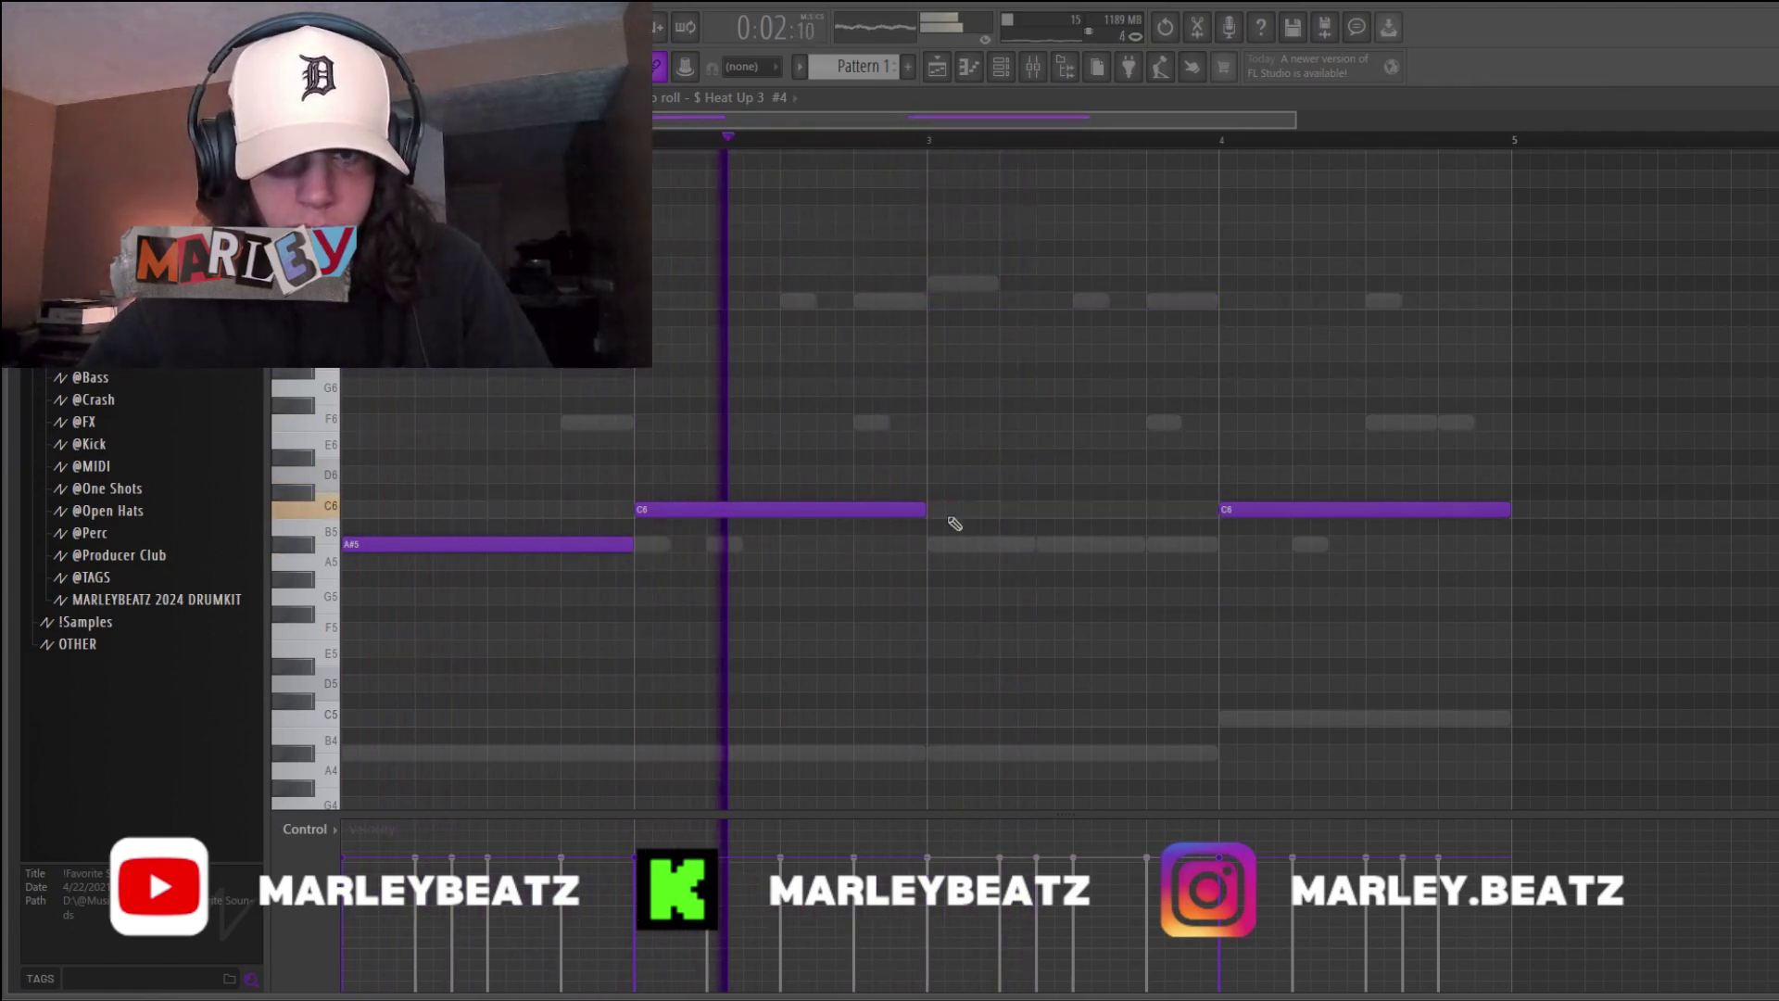
- Draw a one-bar C#6 note in bar 3 and transpose all four Heat Up 3 #4 notes up one octave
{"action": "left_click", "coordinate": [934, 282]}
{"action": "left_click_drag", "start_coordinate": [934, 283], "coordinate": [934, 492]}
{"action": "key", "text": "ctrl+Up"}
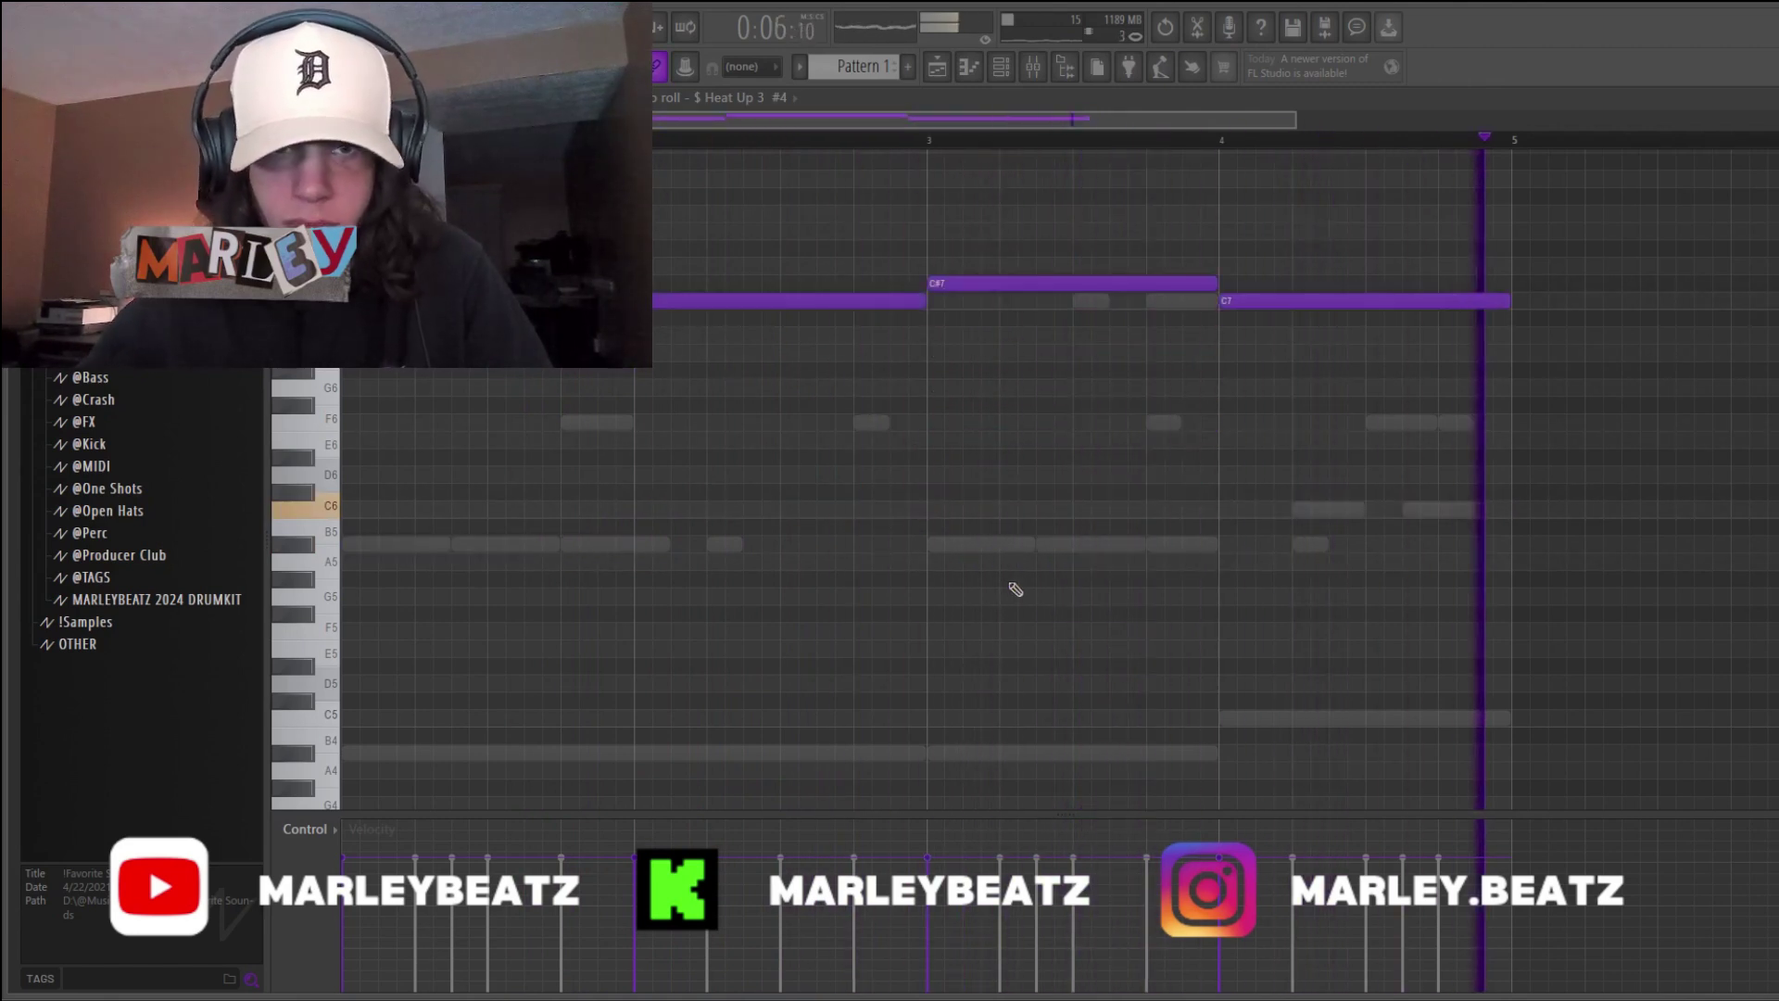
- Check the choir preset in the Heat Up 3 #4 instrument window and close the window
{"action": "left_click", "coordinate": [1006, 69]}
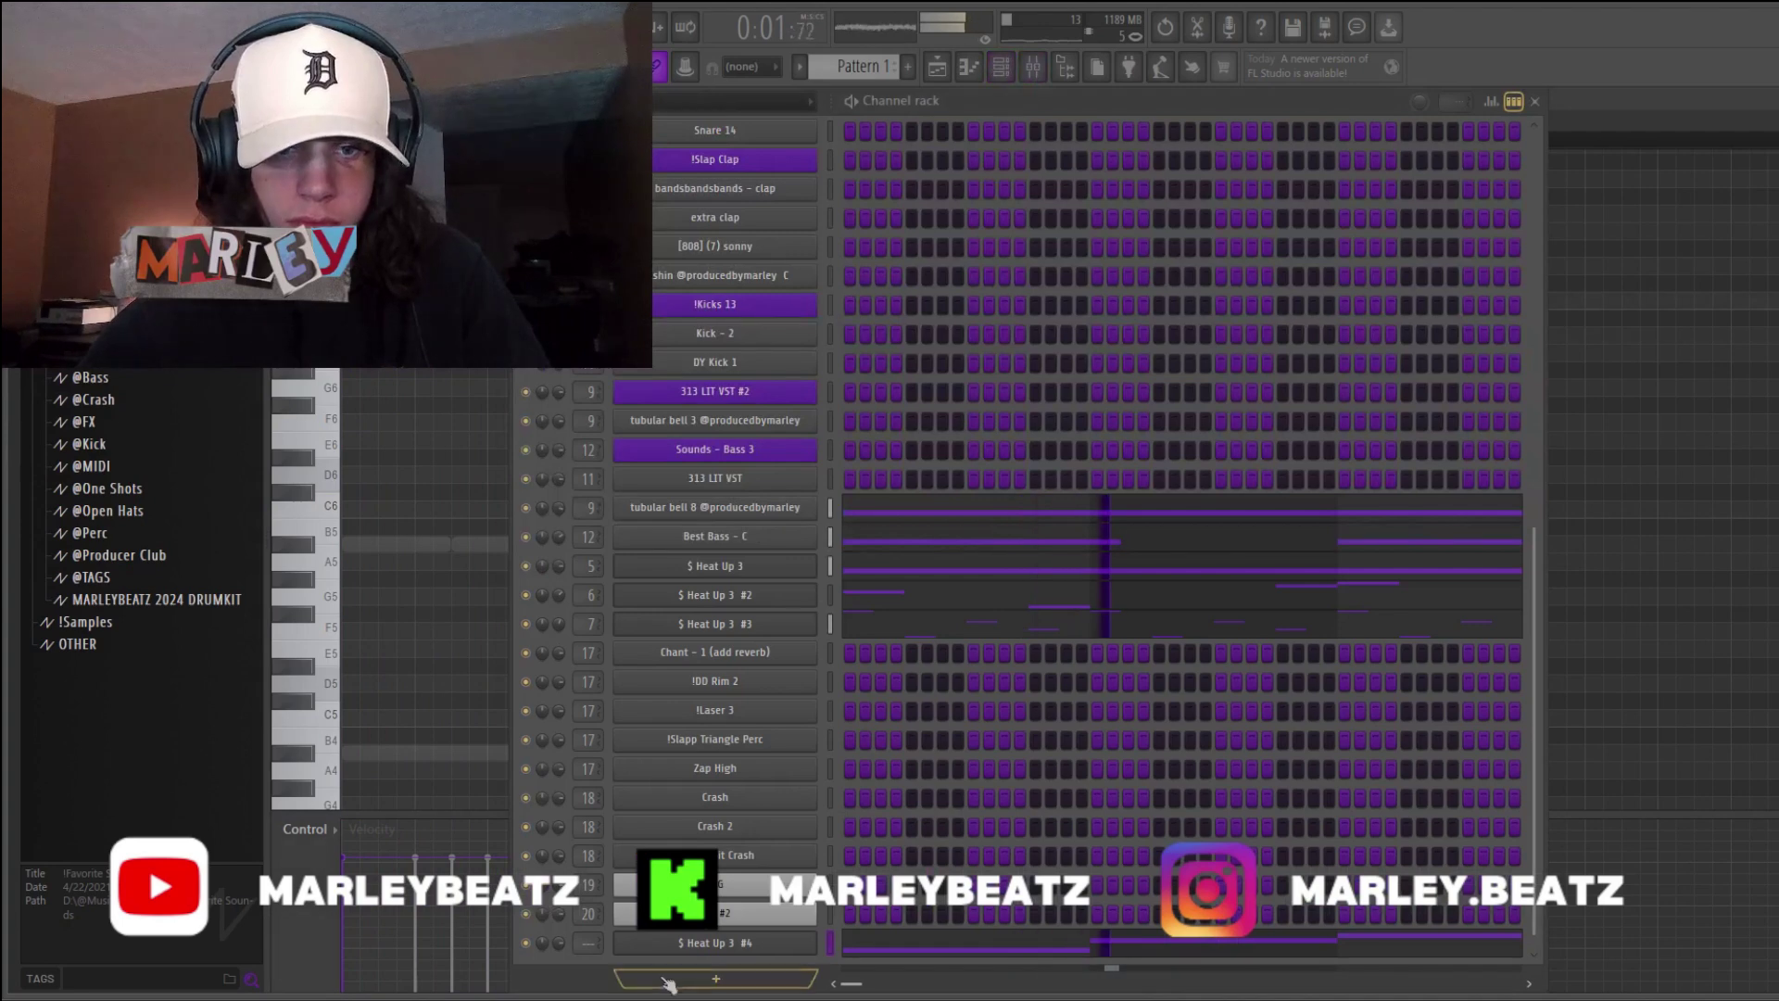
{"action": "left_click", "coordinate": [707, 953]}
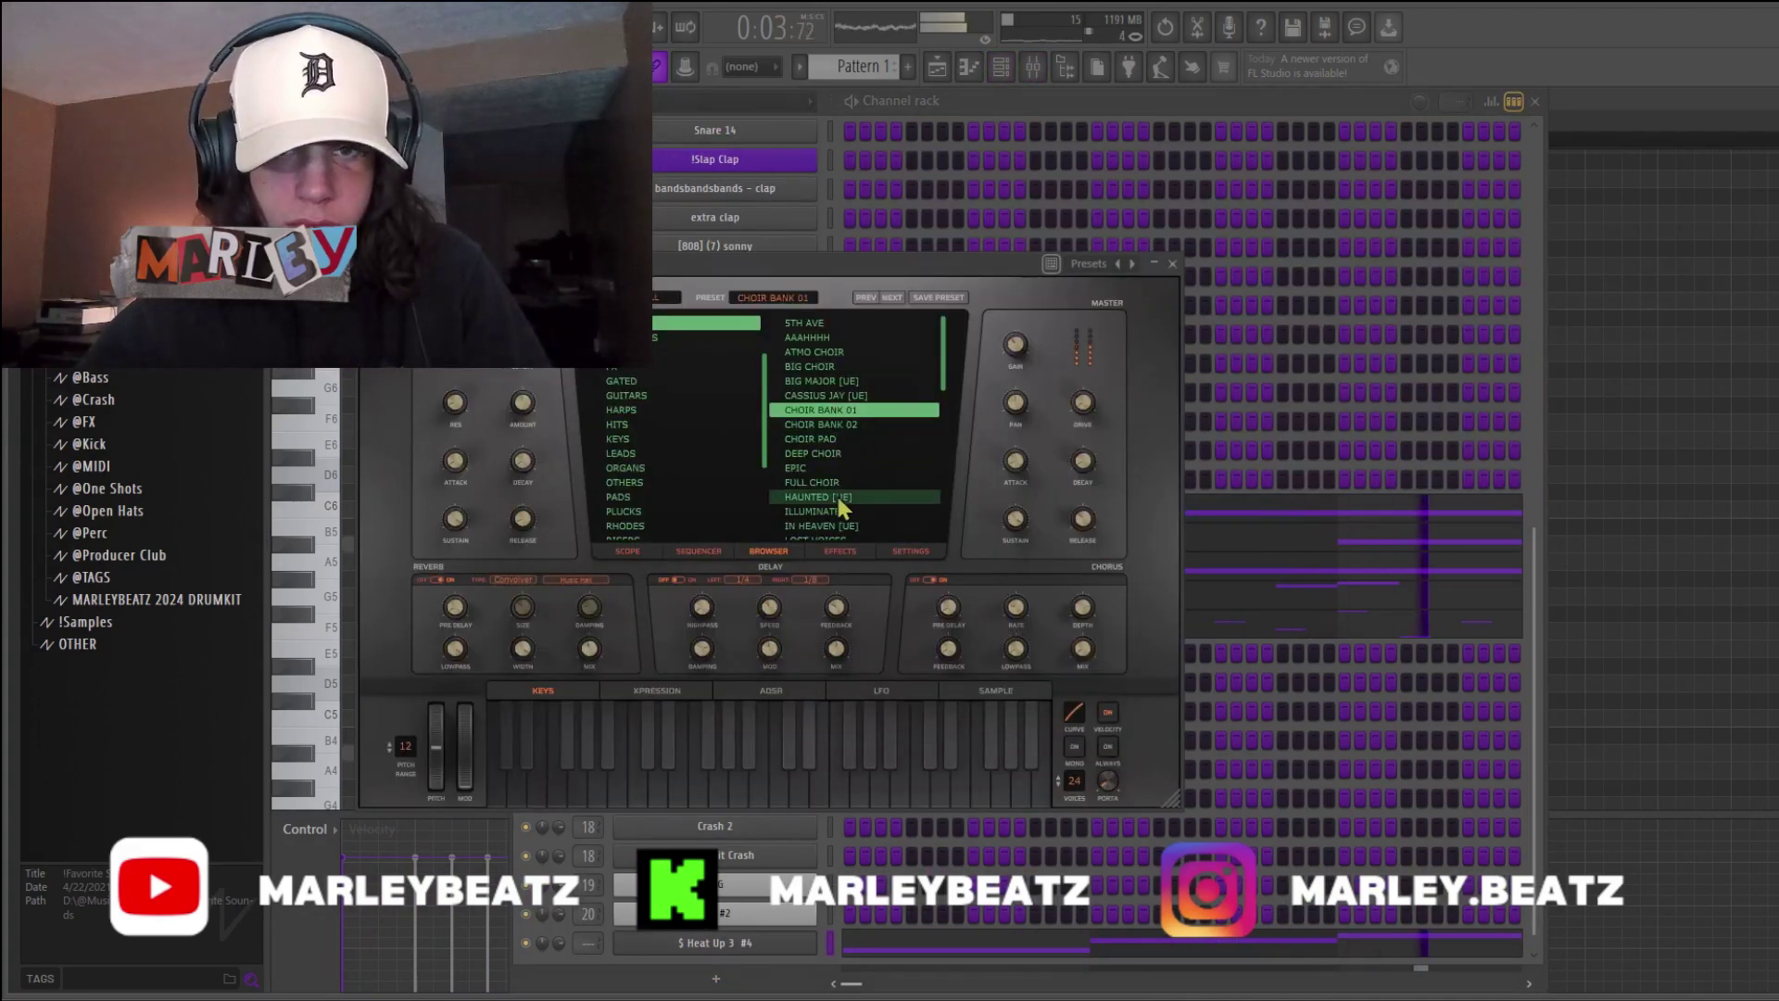
{"action": "left_click", "coordinate": [628, 826]}
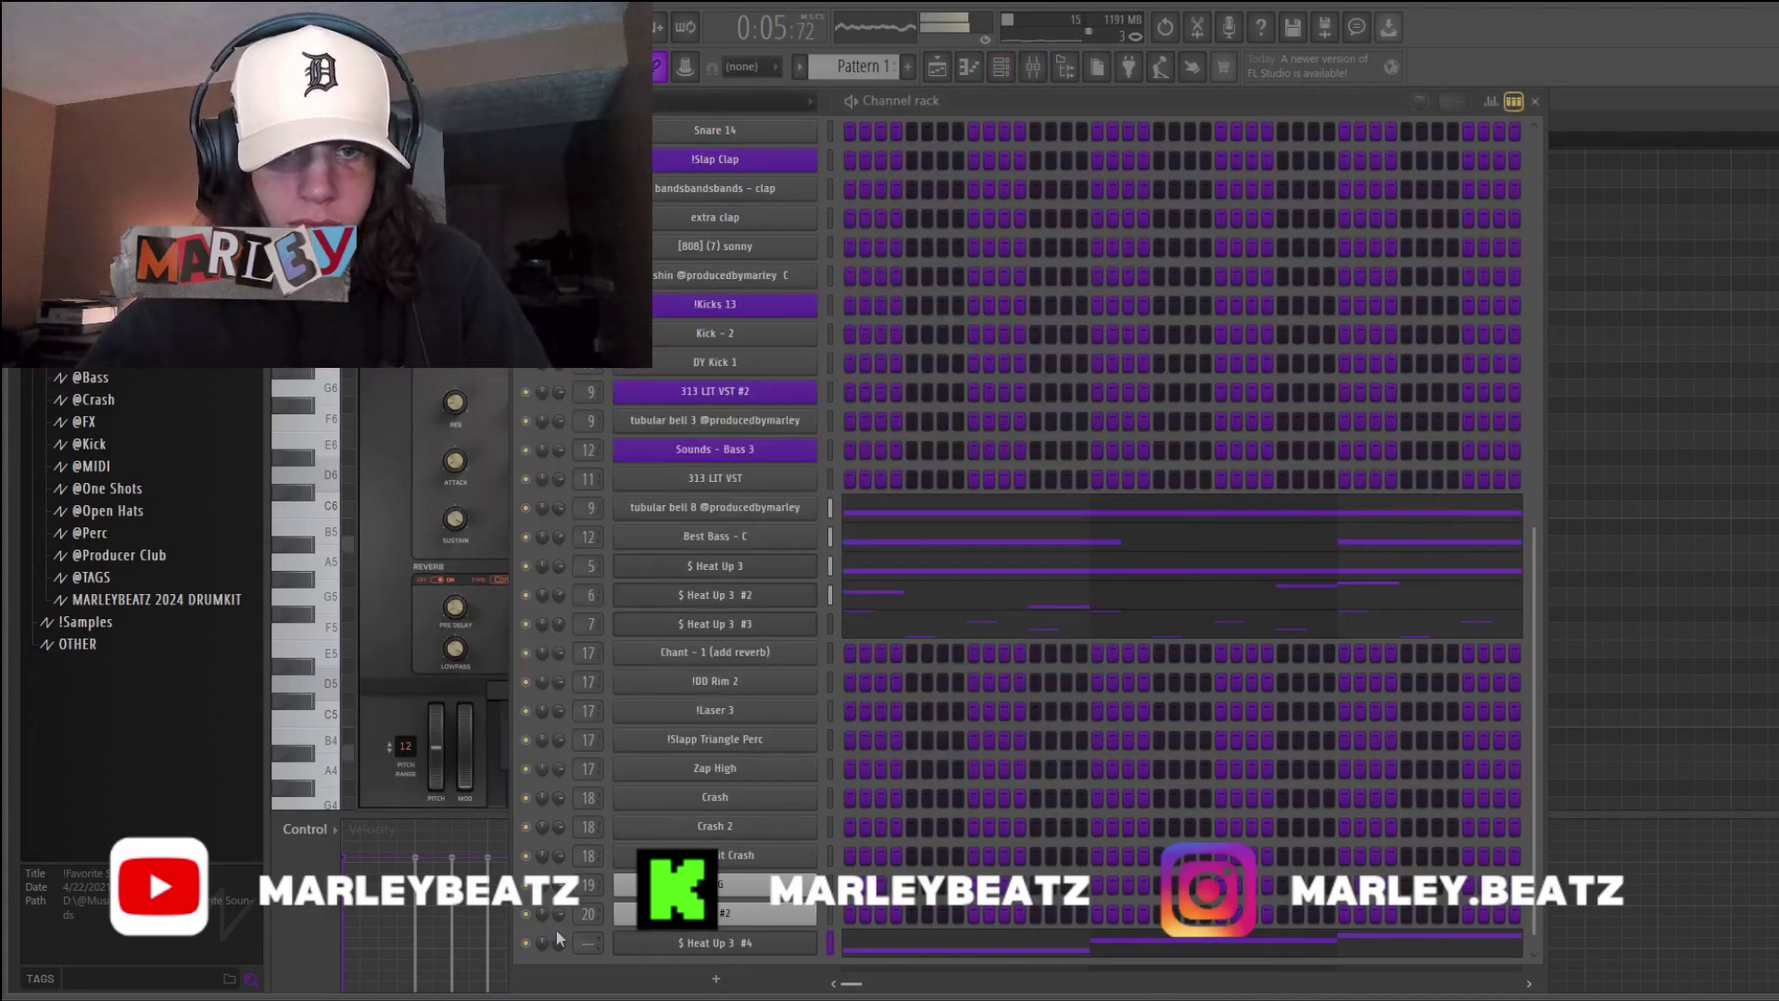
{"action": "left_click", "coordinate": [804, 951]}
- Add a fifth Heat Up 3 instrument and load its BIG STRING [UE] preset from the STRINGS category
{"action": "left_click", "coordinate": [781, 977]}
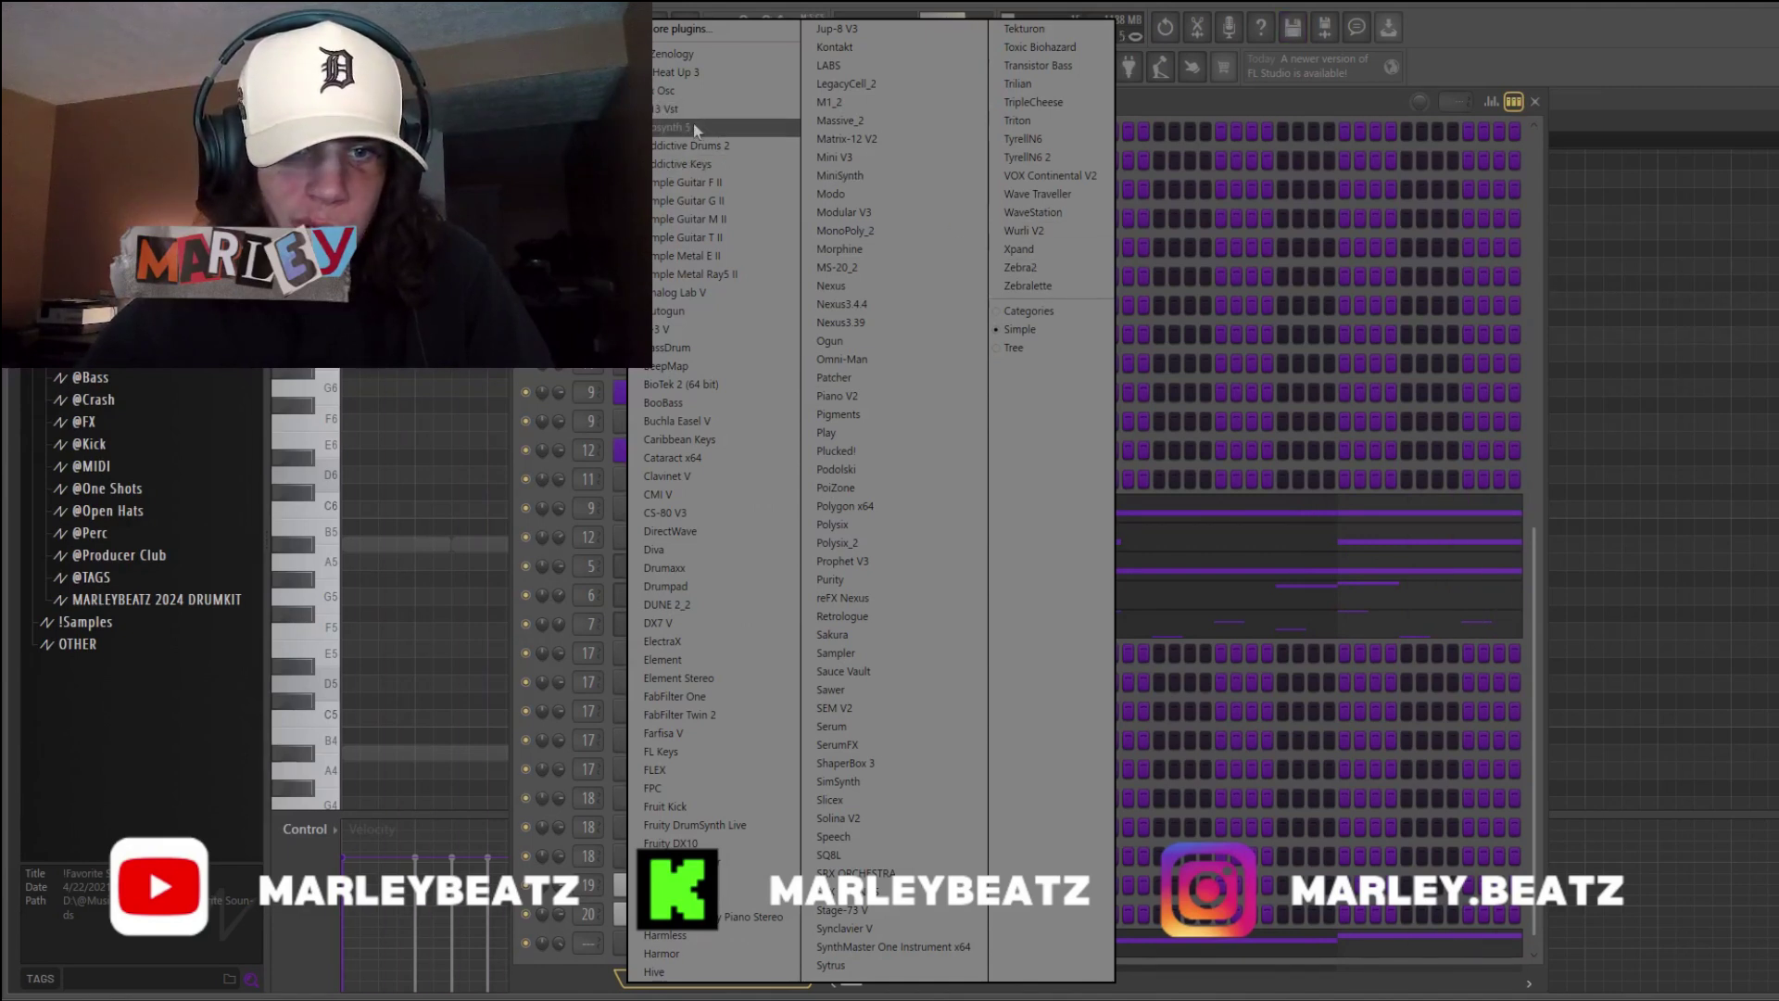
{"action": "left_click", "coordinate": [690, 72]}
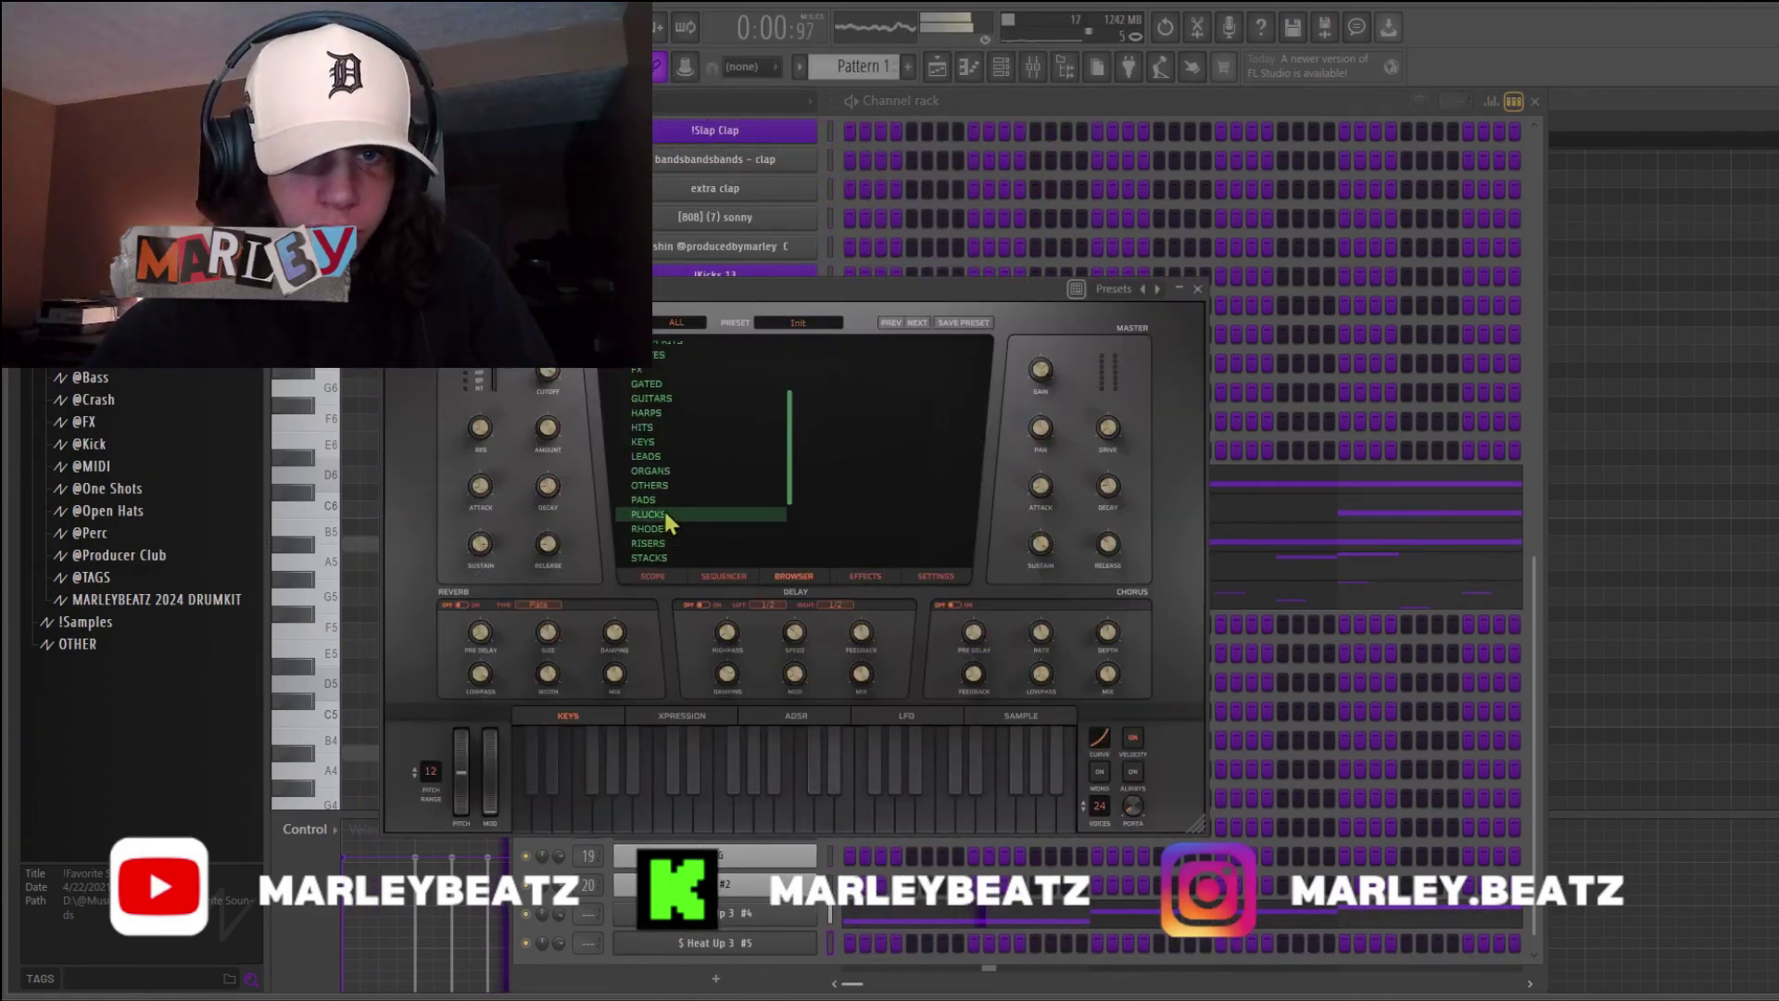
{"action": "scroll", "coordinate": [667, 500], "scroll_direction": "up", "scroll_amount": 1}
{"action": "scroll", "coordinate": [664, 536], "scroll_direction": "down", "scroll_amount": 1}
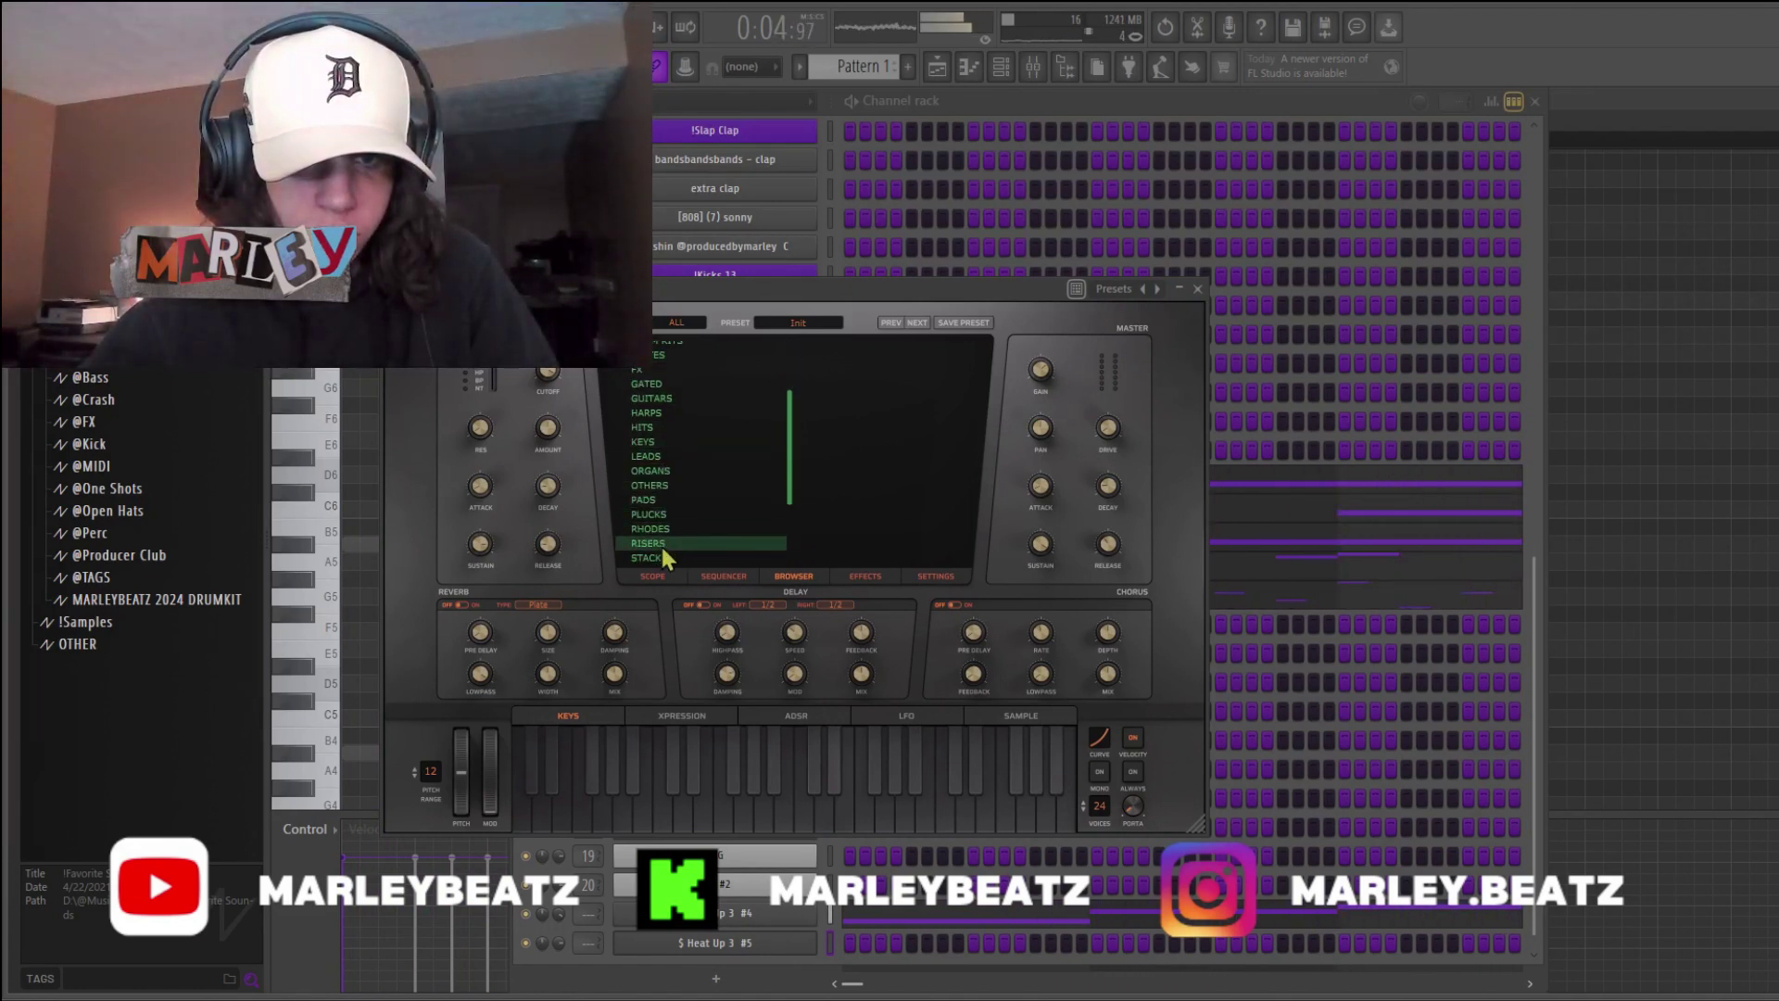
{"action": "left_click", "coordinate": [669, 540]}
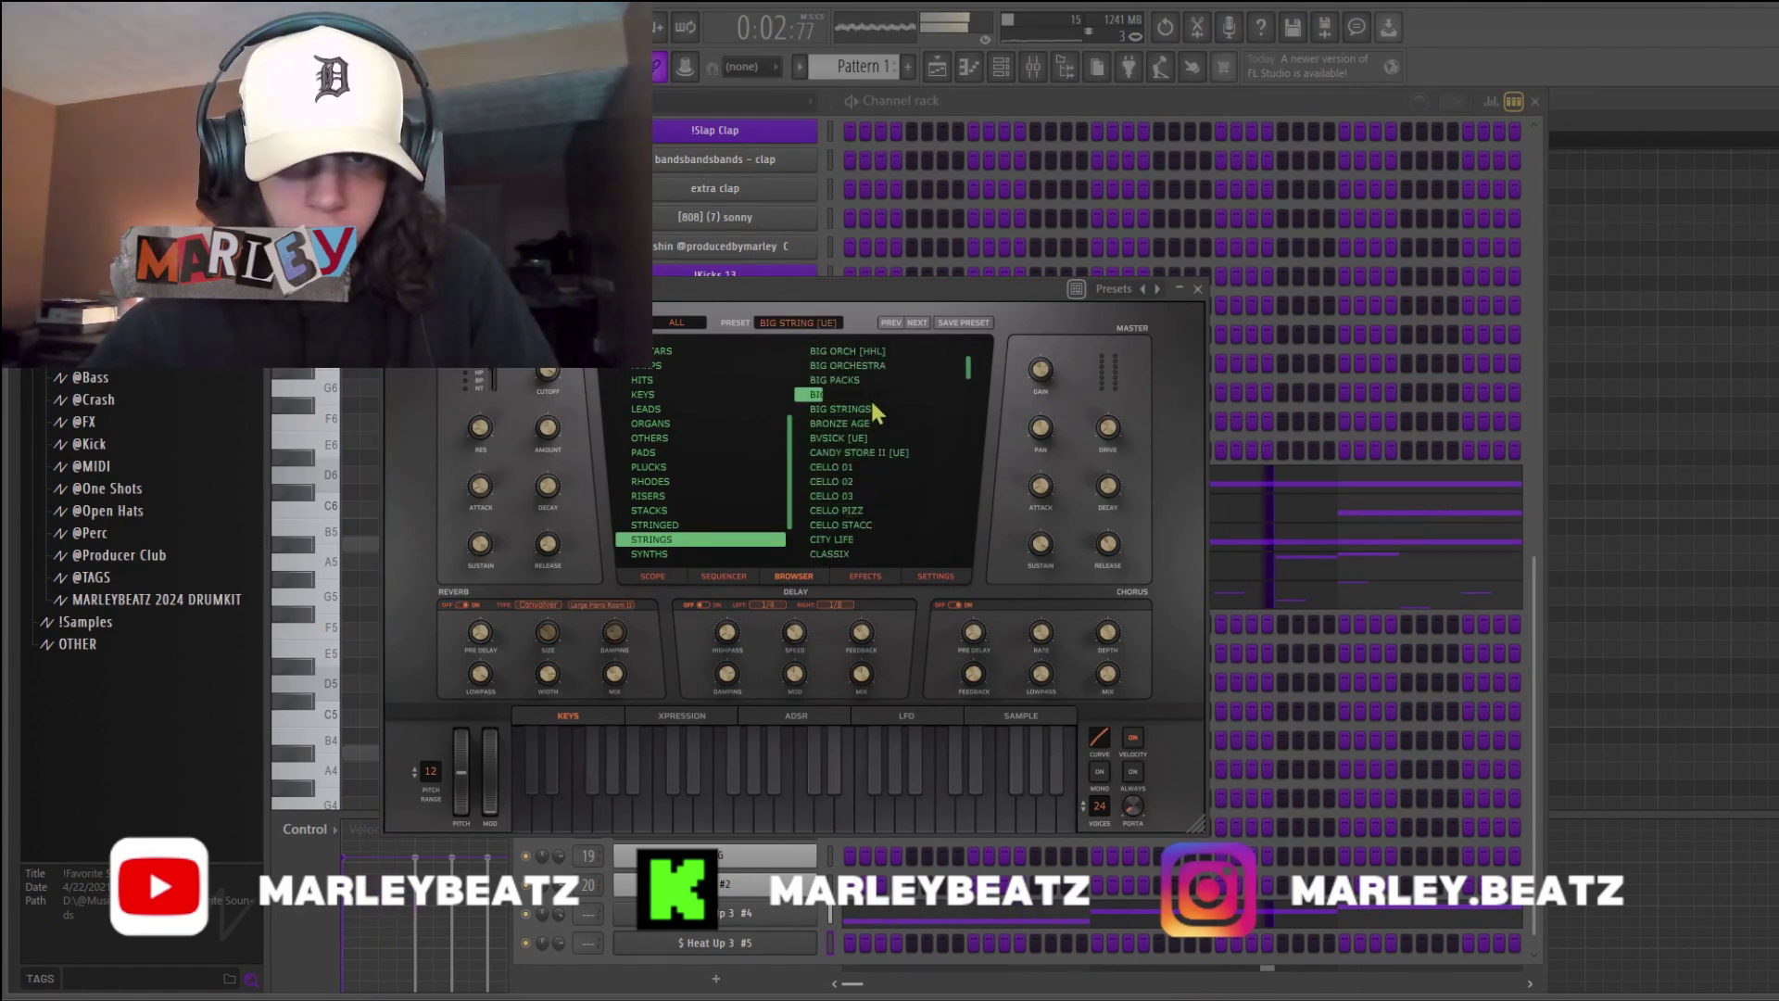
{"action": "left_click", "coordinate": [870, 396]}
- For Heat Up 3 #5, draw one-bar notes following the choir part, with C7 in bar 2, C#7 in bar 3 and C7 in bar 4
{"action": "key", "text": "F7"}
{"action": "left_click", "coordinate": [782, 101]}
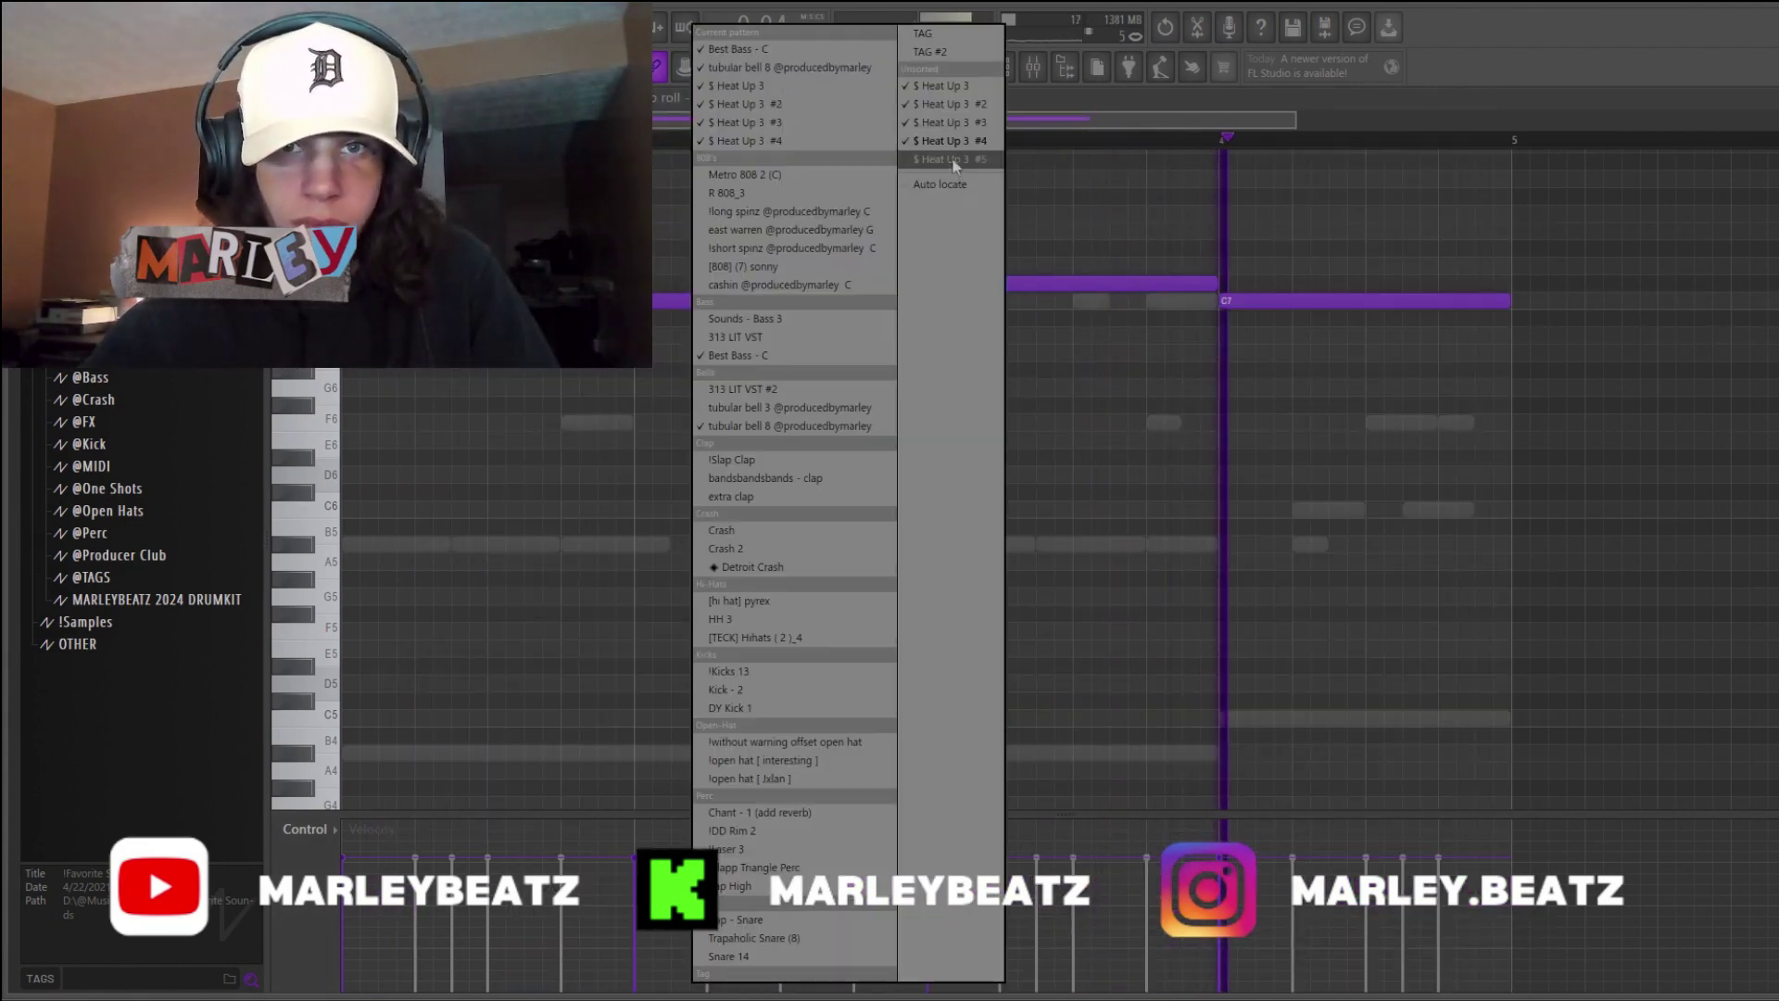
{"action": "left_click", "coordinate": [954, 161]}
{"action": "left_click", "coordinate": [663, 298]}
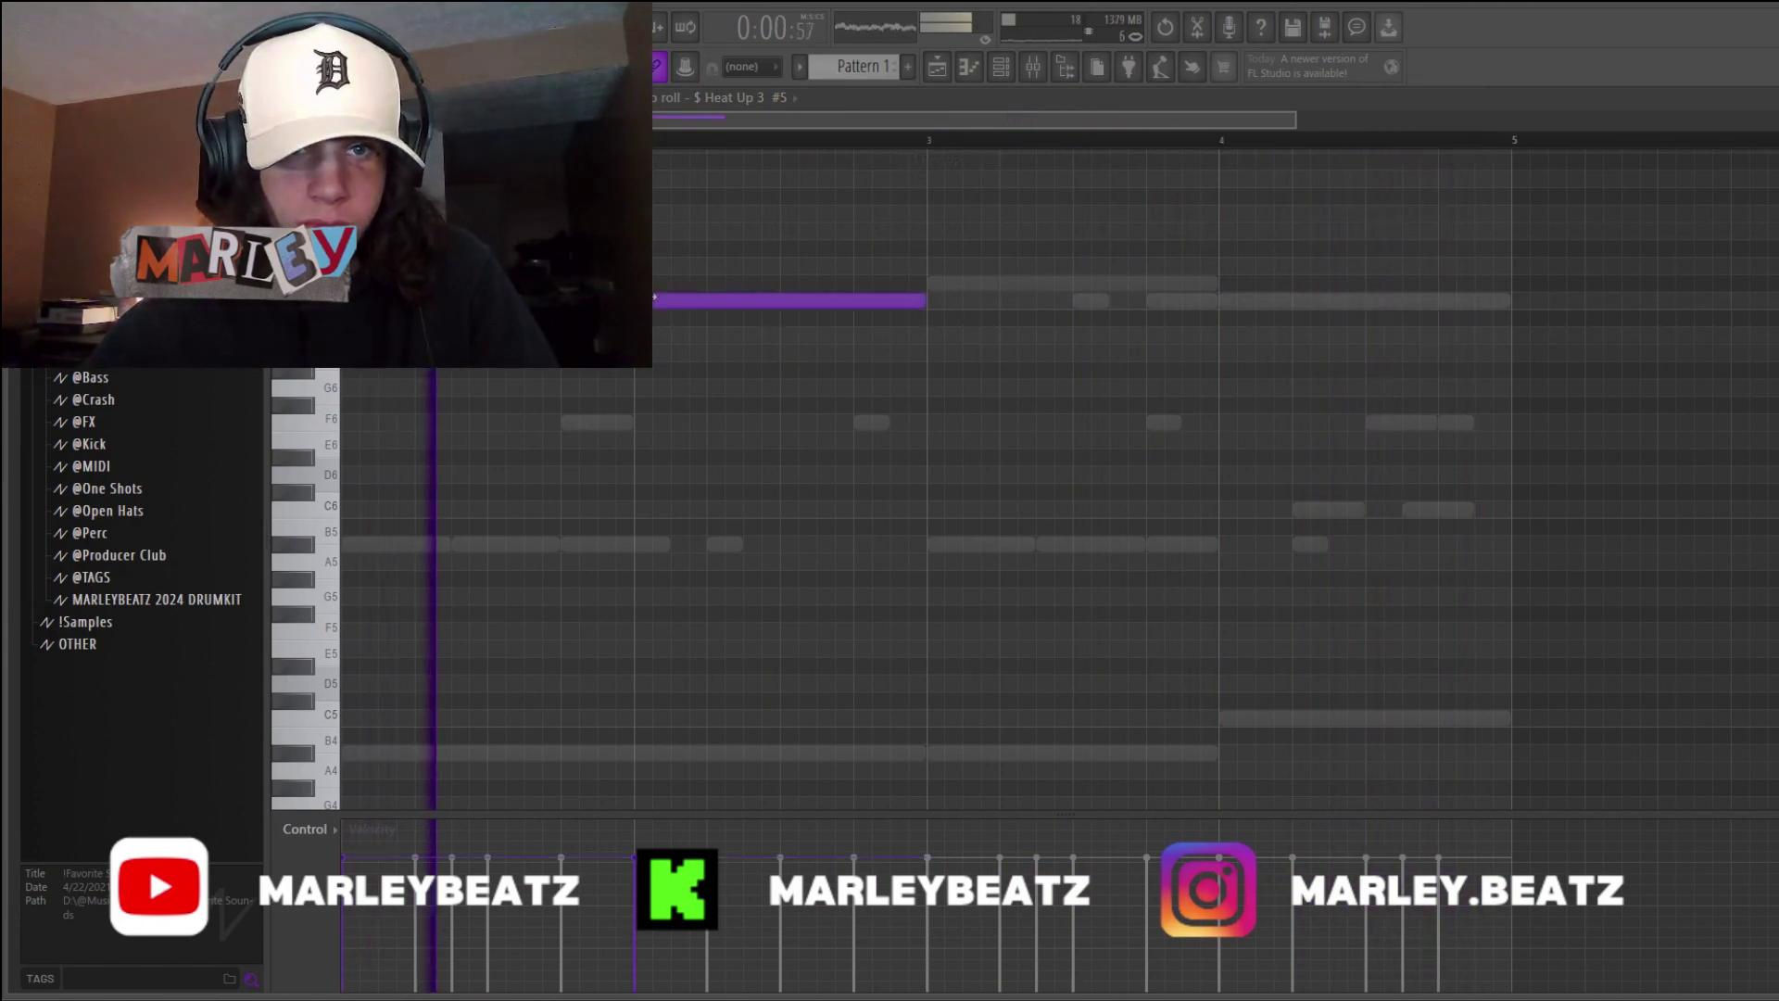
{"action": "left_click", "coordinate": [933, 286]}
{"action": "left_click", "coordinate": [1230, 298]}
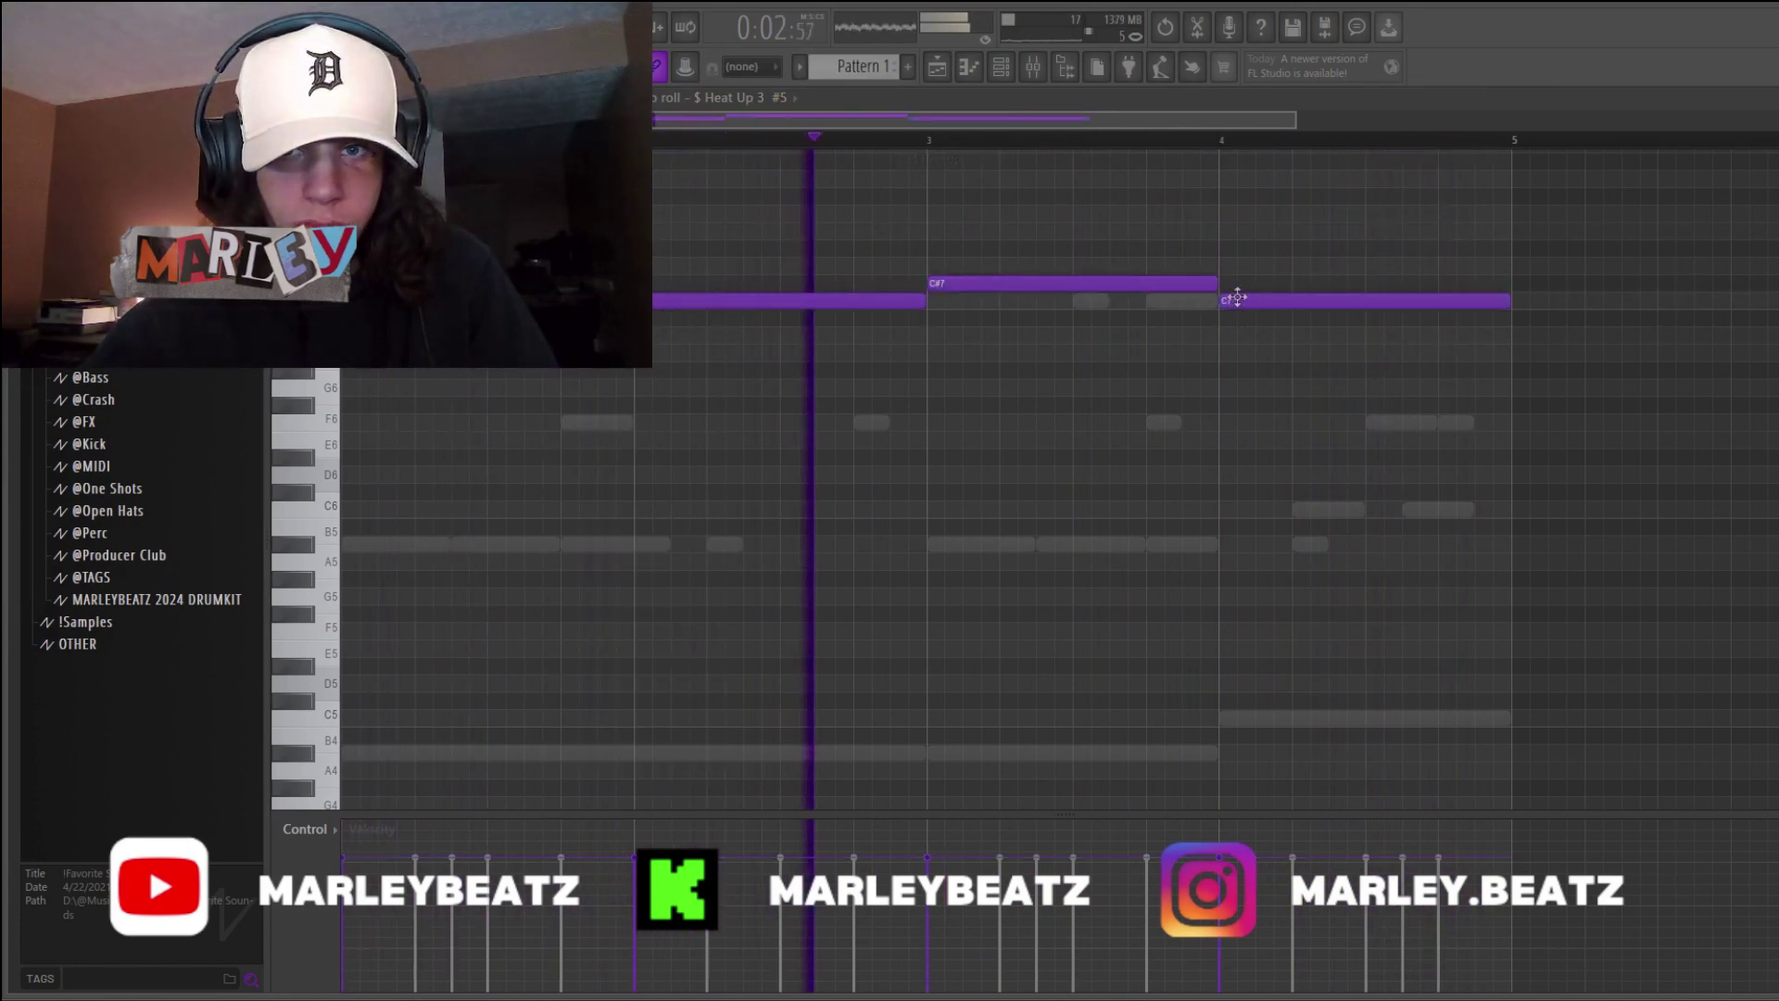
- Transpose the Heat Up 3 #5 notes down one octave and move channels #4 and #5 directly below Heat Up 3 #3 in the channel order
{"action": "key", "text": "ctrl+Down"}
{"action": "key", "text": "F6"}
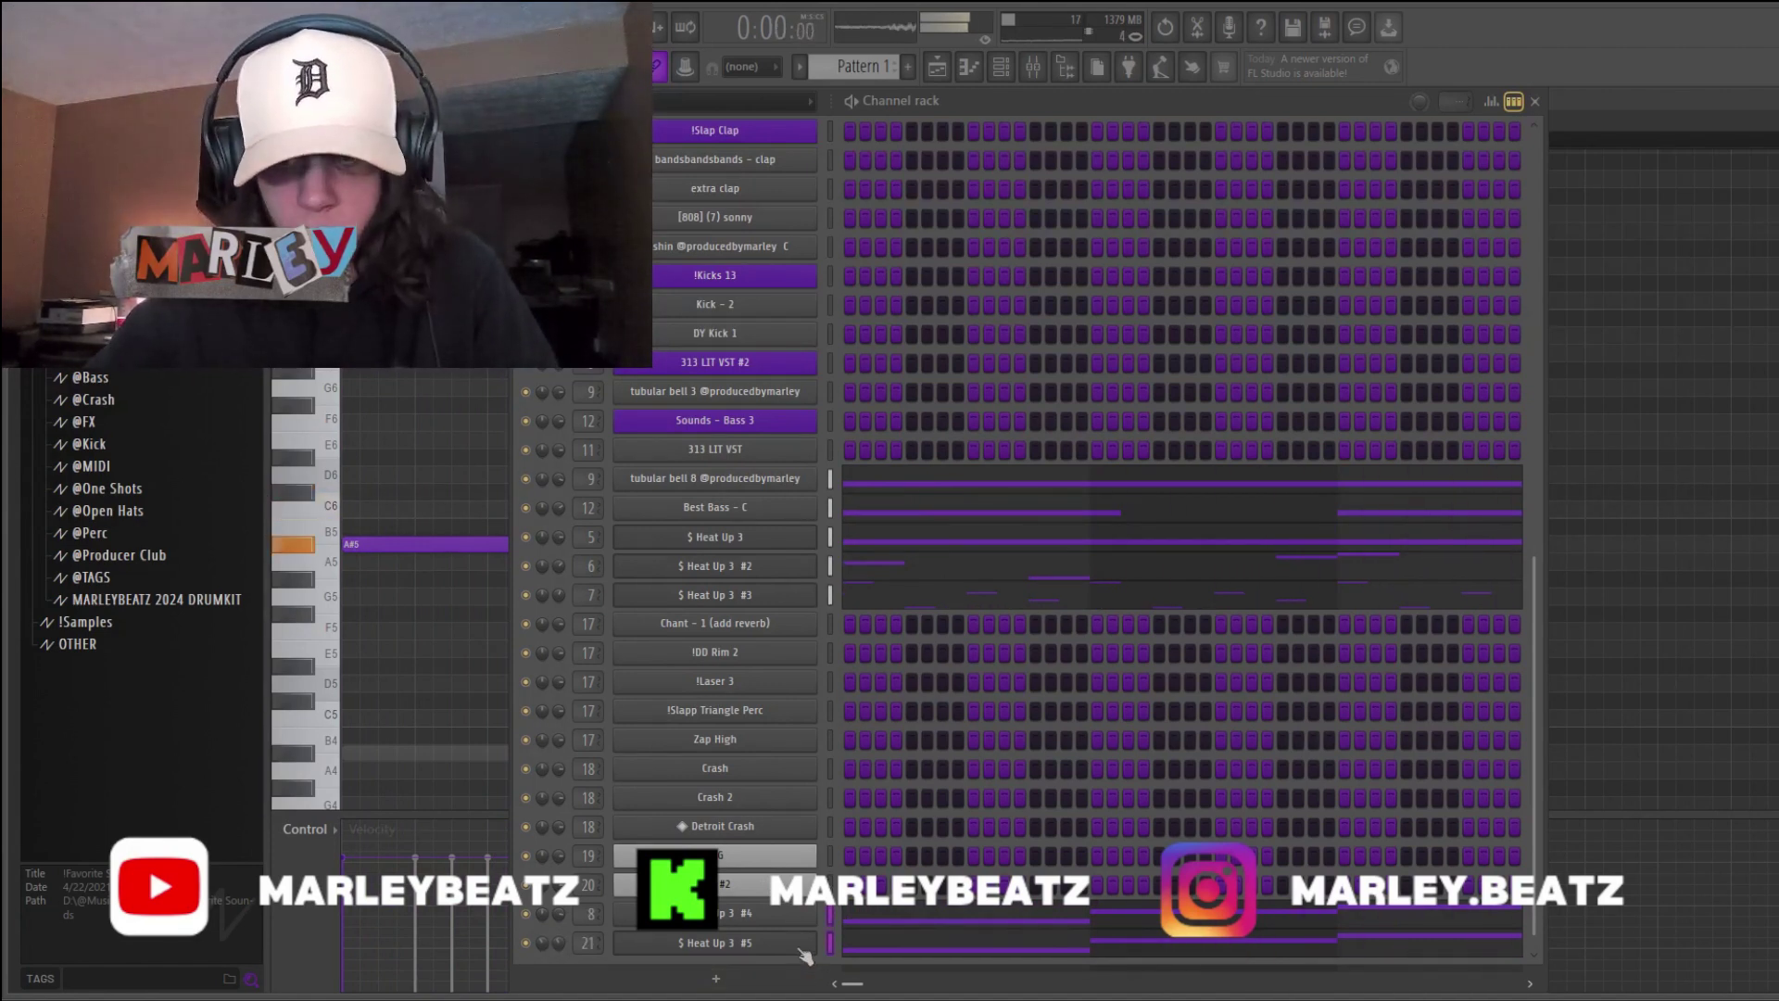
{"action": "key", "text": "alt+Up"}
{"action": "key", "text": "alt+Up"}
{"action": "key", "text": "alt+Up"}
{"action": "key", "text": "alt+Up"}
{"action": "key", "text": "alt+Up"}
{"action": "key", "text": "alt+Up"}
{"action": "key", "text": "alt+Up"}
{"action": "key", "text": "alt+Up"}
{"action": "key", "text": "alt+Up"}
{"action": "key", "text": "alt+Up"}
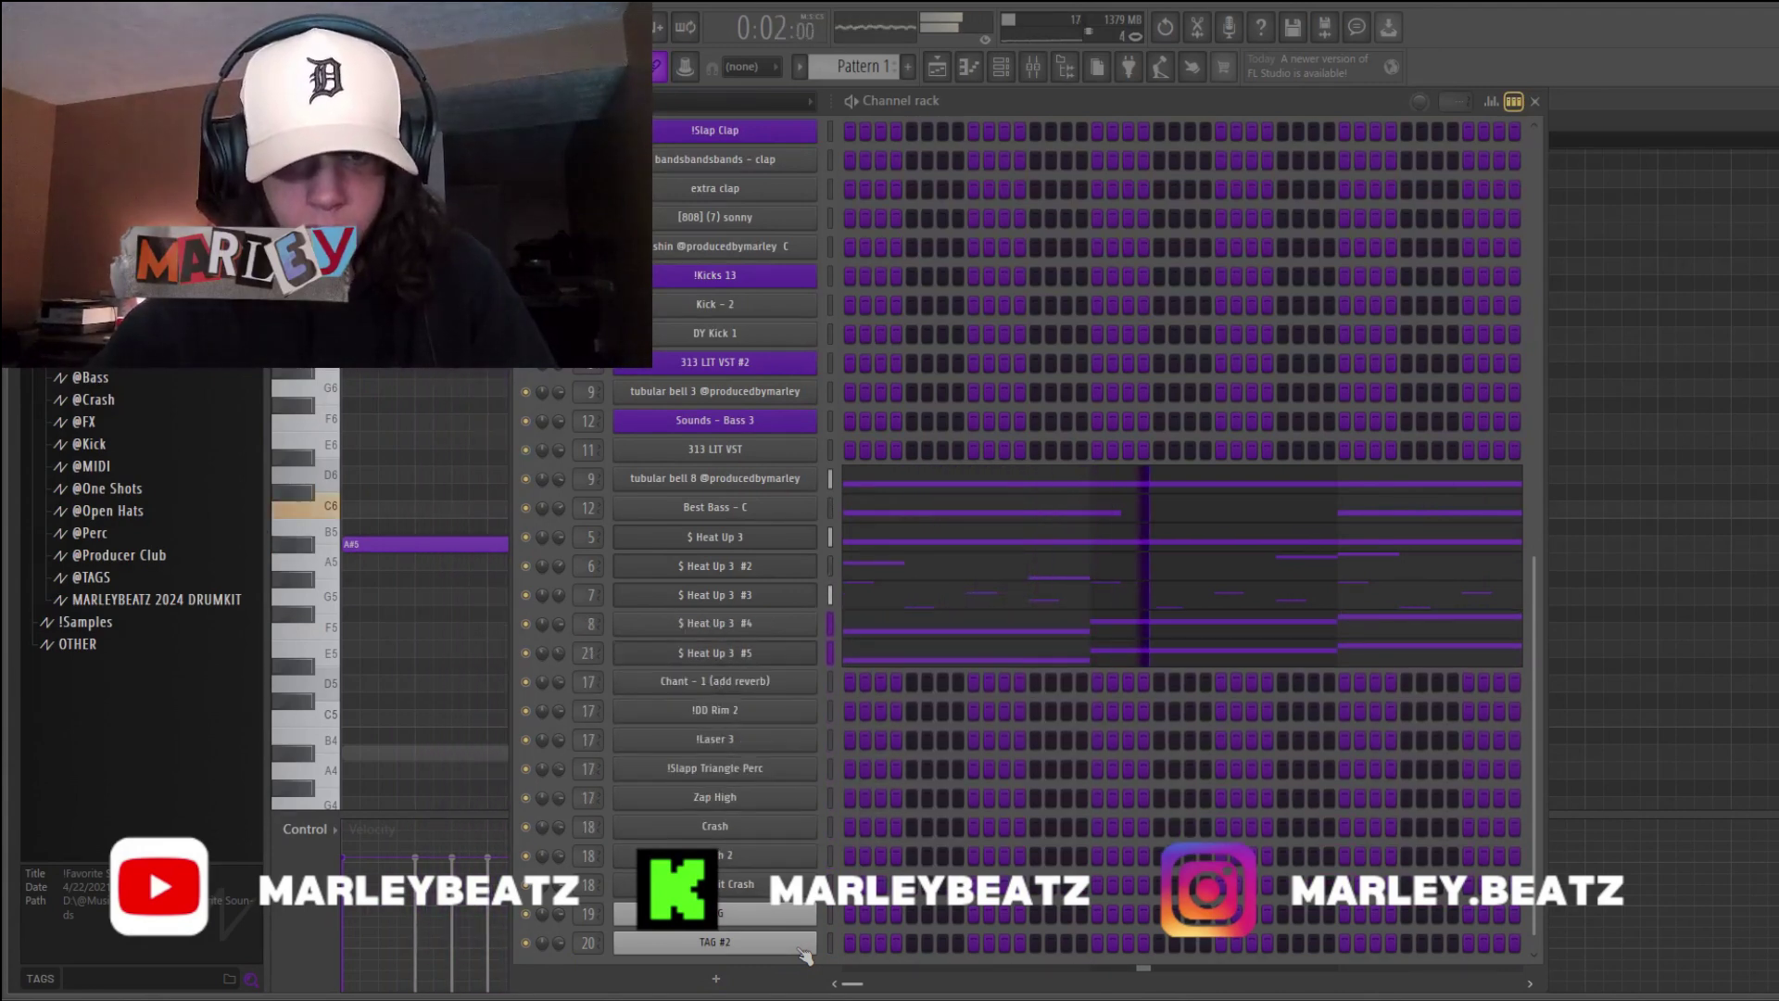
{"action": "key", "text": "F6"}
- For [TECK] Hihats ( 2 )_4, paint a continuous row of eighth notes across all four bars and lower it one octave to A#5
{"action": "left_click", "coordinate": [719, 99]}
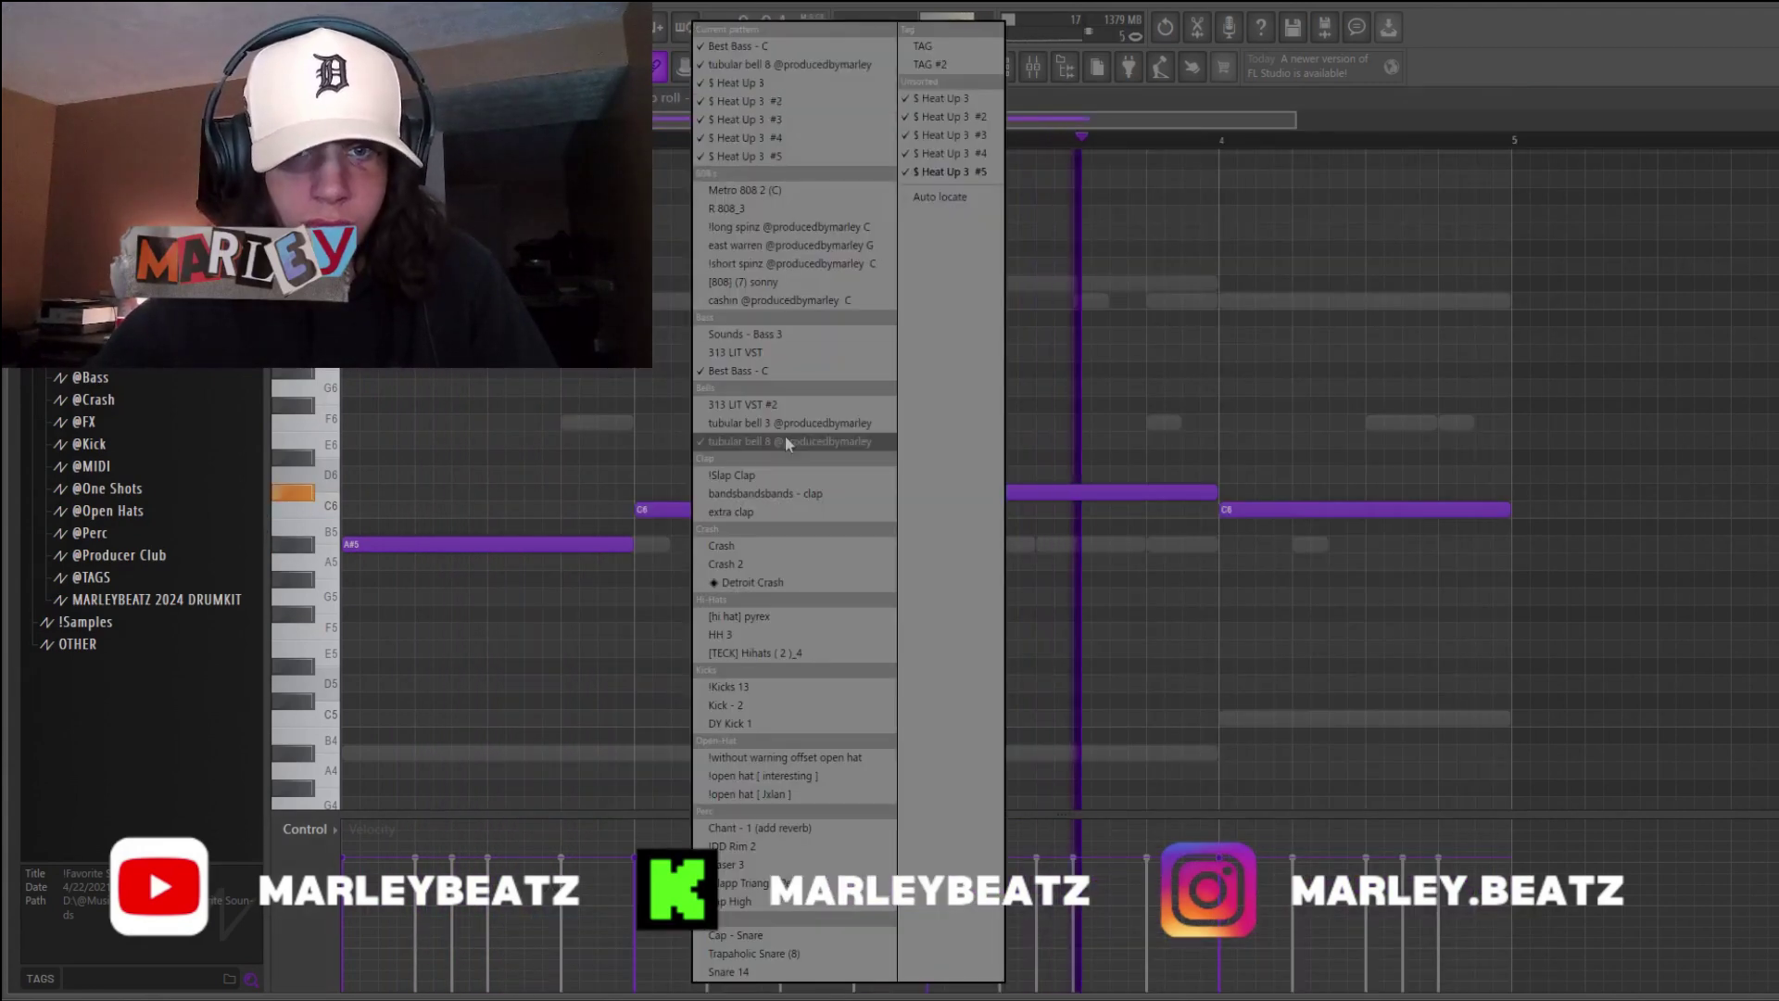
{"action": "left_click", "coordinate": [778, 654]}
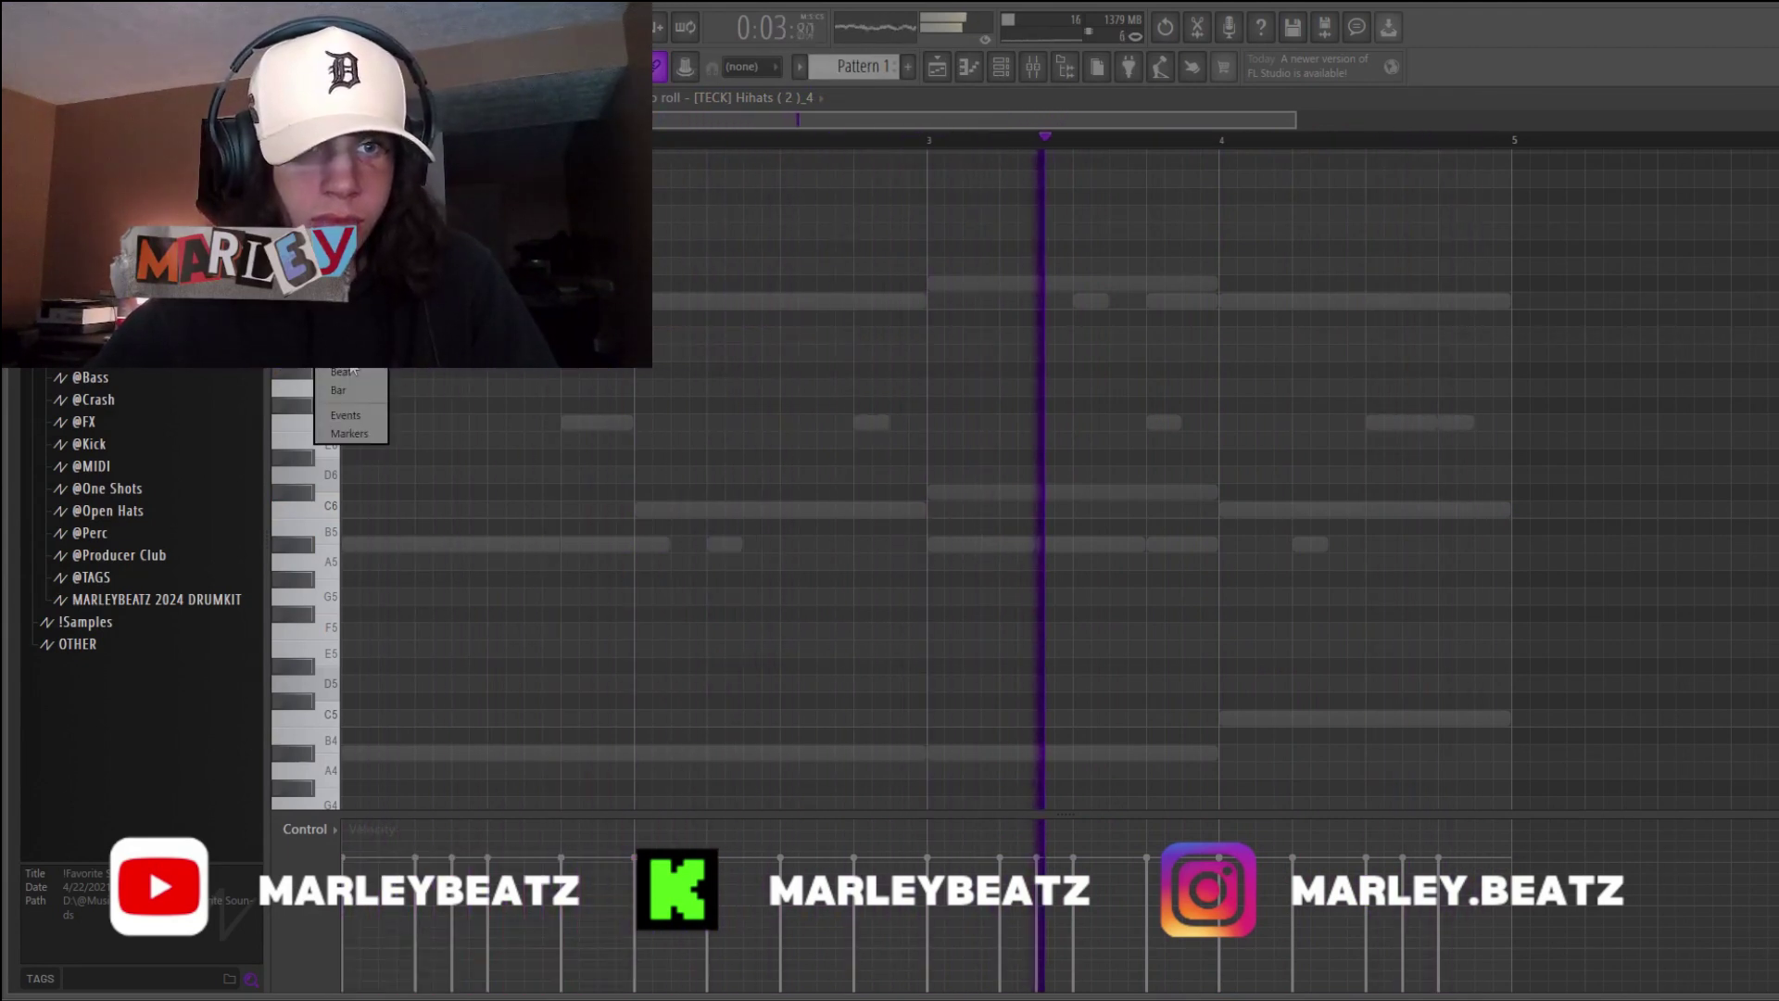
{"action": "mouse_move", "coordinate": [352, 335]}
{"action": "left_mouse_down"}
{"action": "mouse_move", "coordinate": [1505, 338]}
{"action": "mouse_move", "coordinate": [1457, 350]}
{"action": "left_mouse_up"}
{"action": "key", "text": "ctrl+Down"}
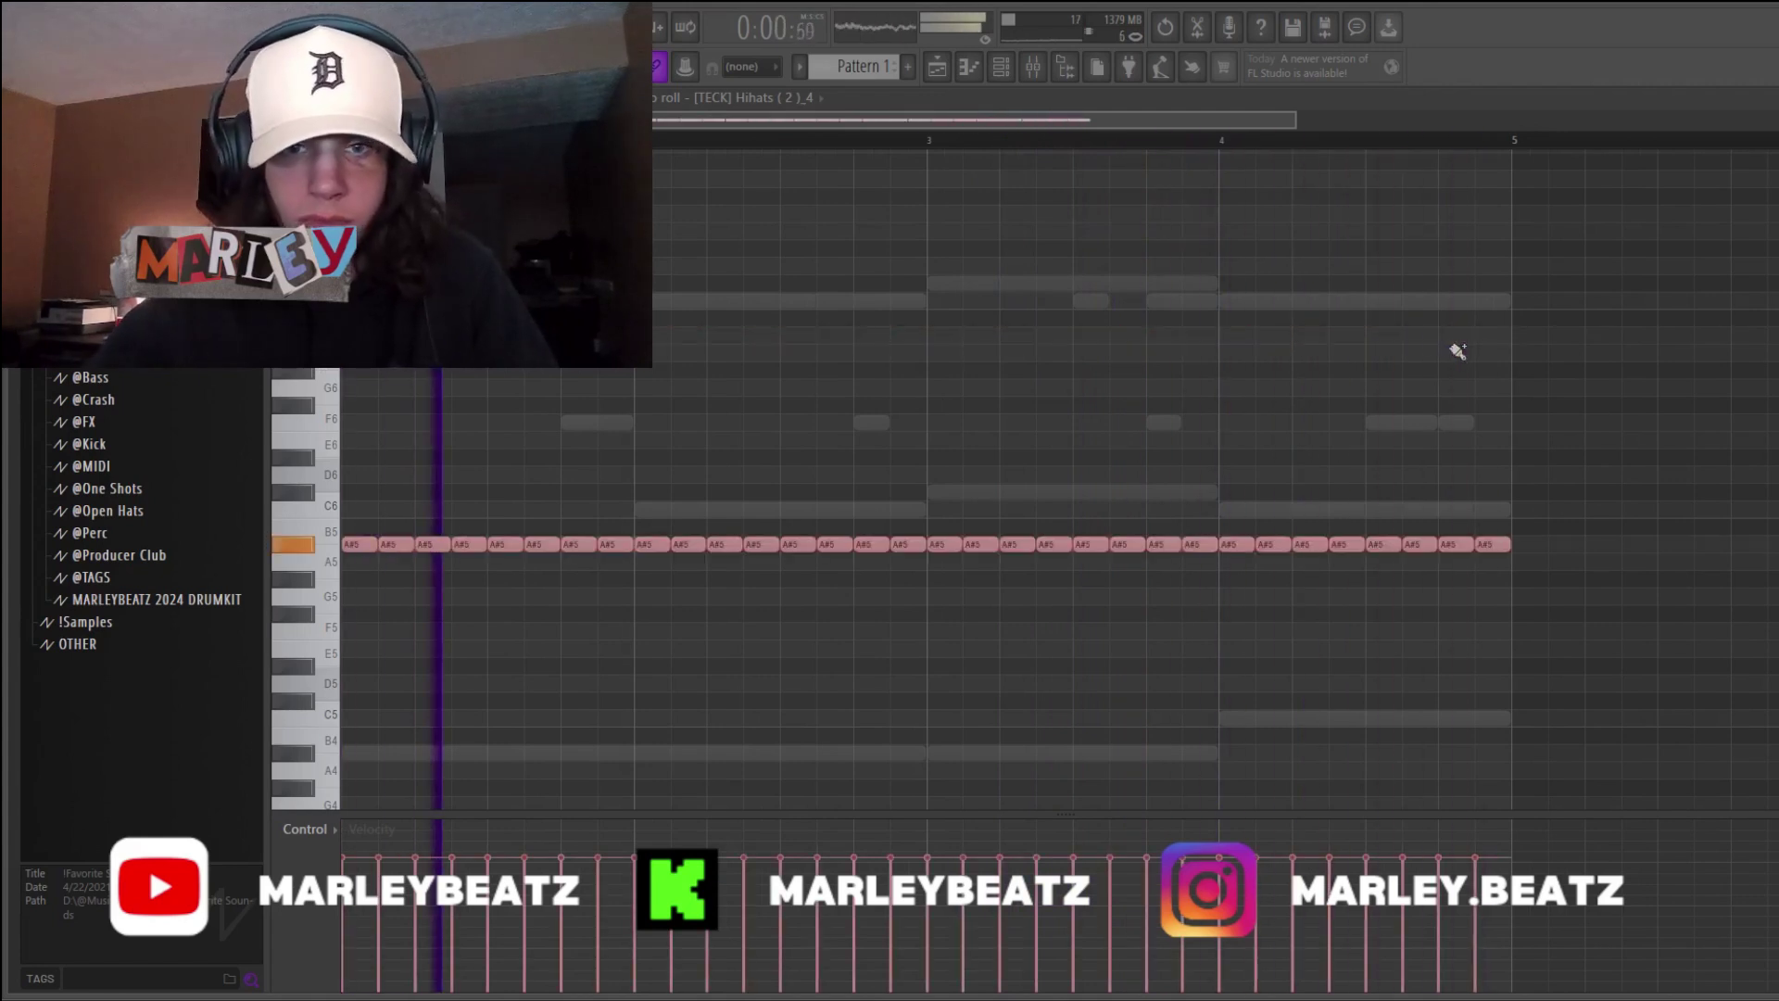
- For Trapaholic Snare (8), place D5 notes on beat 3 of bars 1, 2 and 3
{"action": "left_click", "coordinate": [811, 99]}
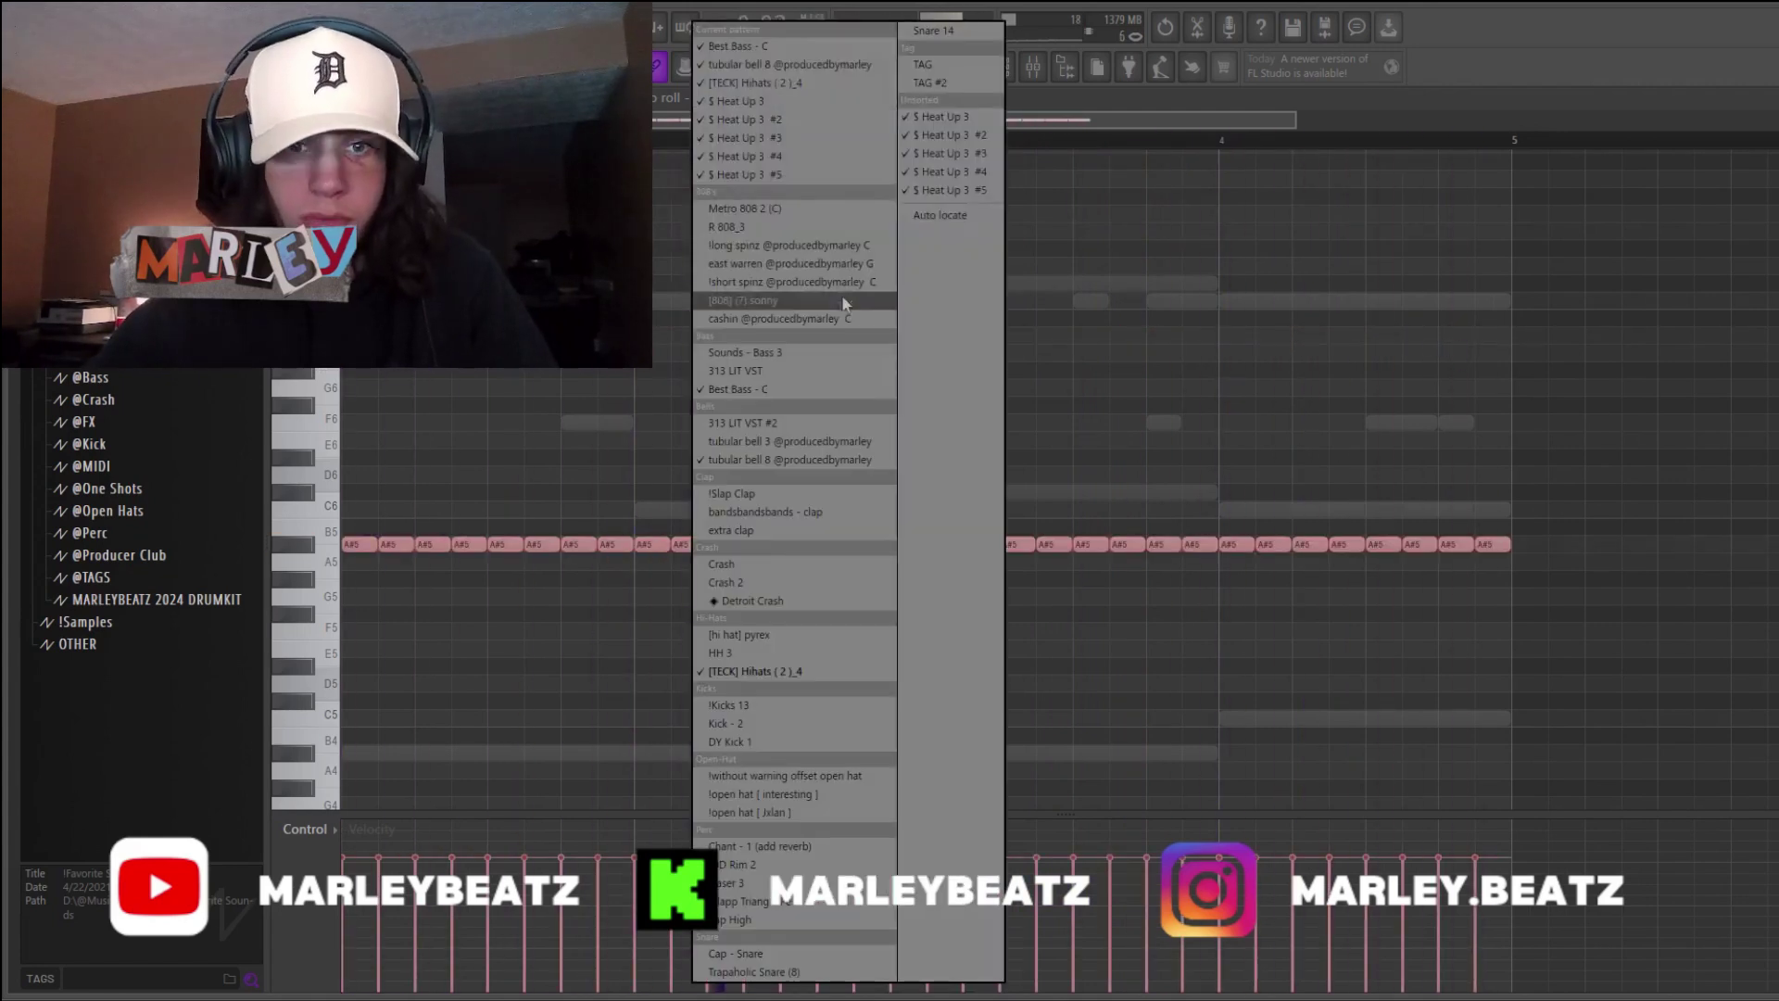
{"action": "left_click", "coordinate": [755, 971]}
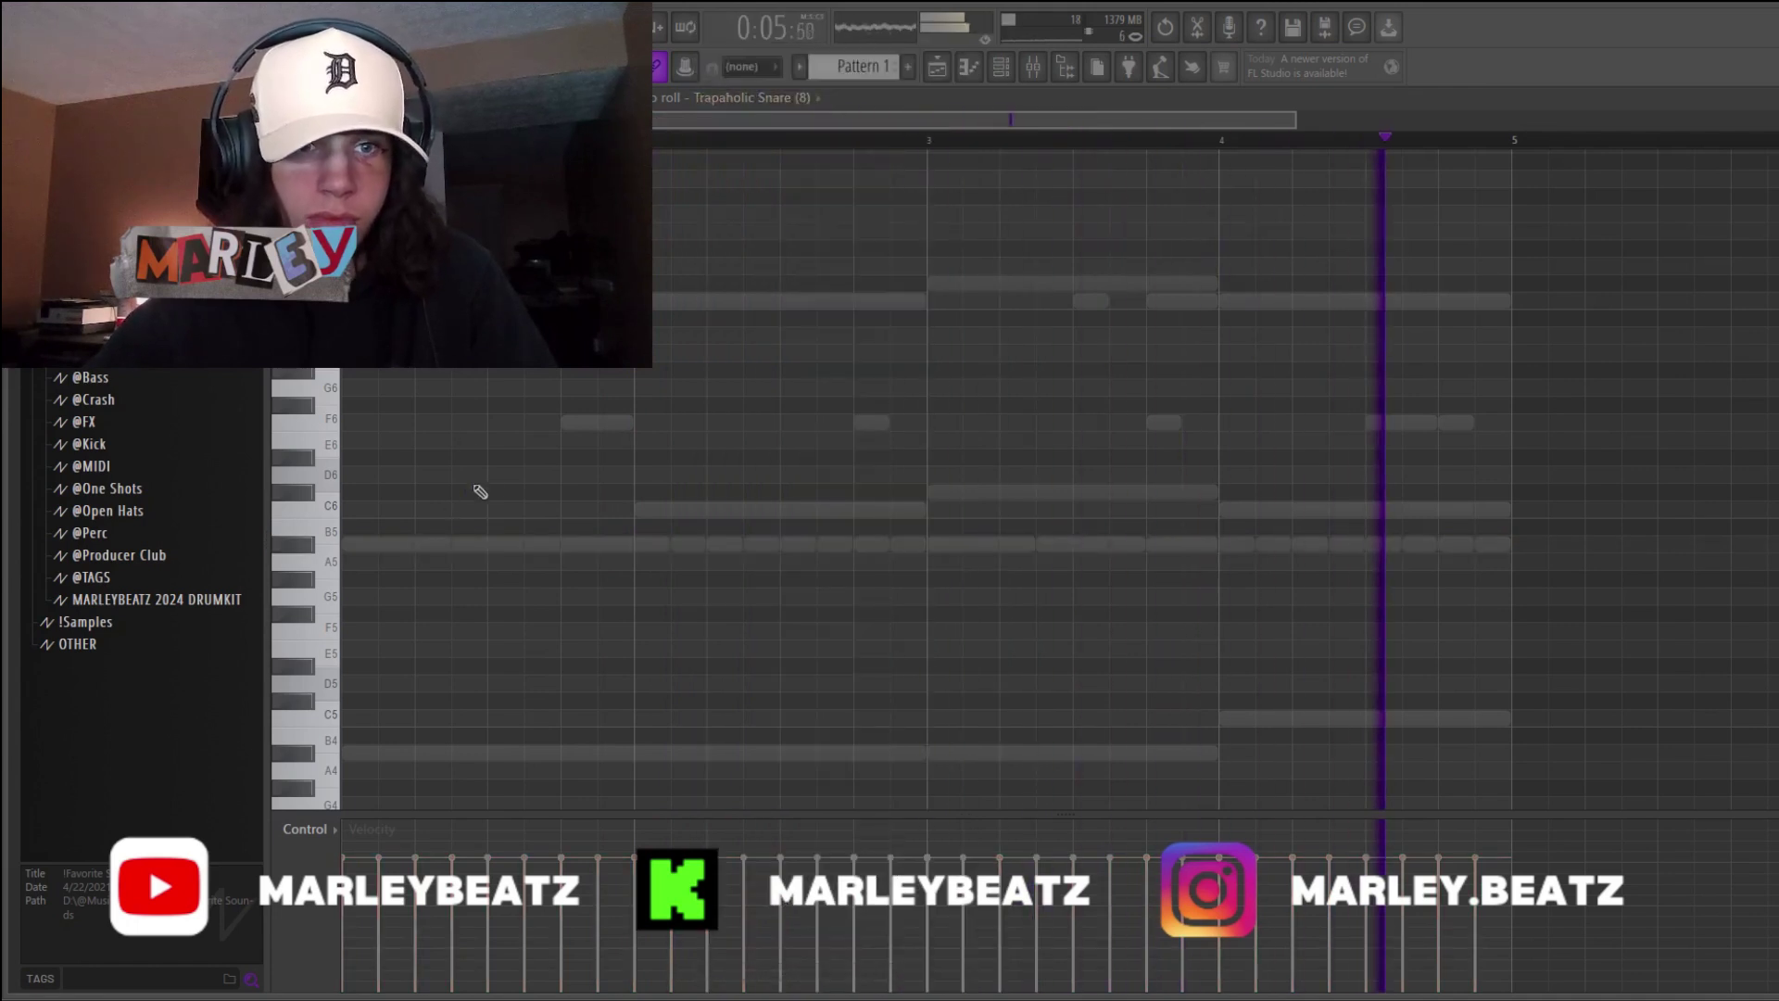
{"action": "left_click", "coordinate": [504, 475]}
{"action": "left_click_drag", "start_coordinate": [736, 479], "coordinate": [738, 684]}
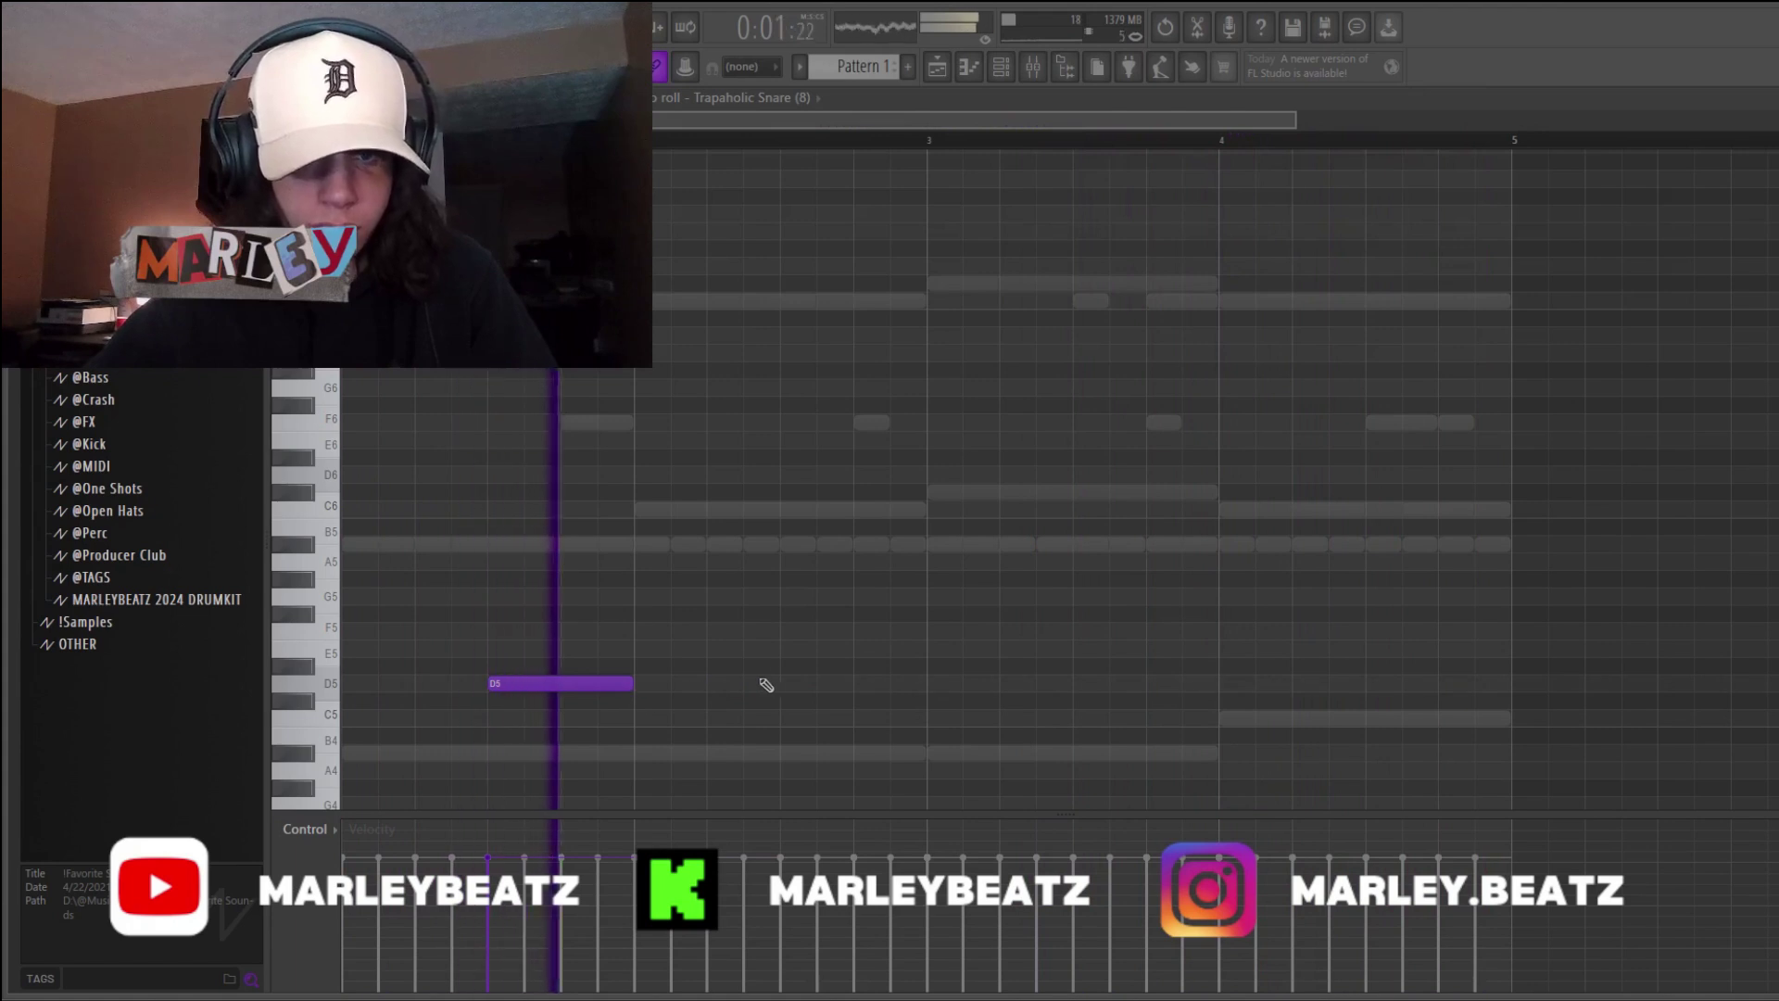
{"action": "left_click", "coordinate": [1084, 683]}
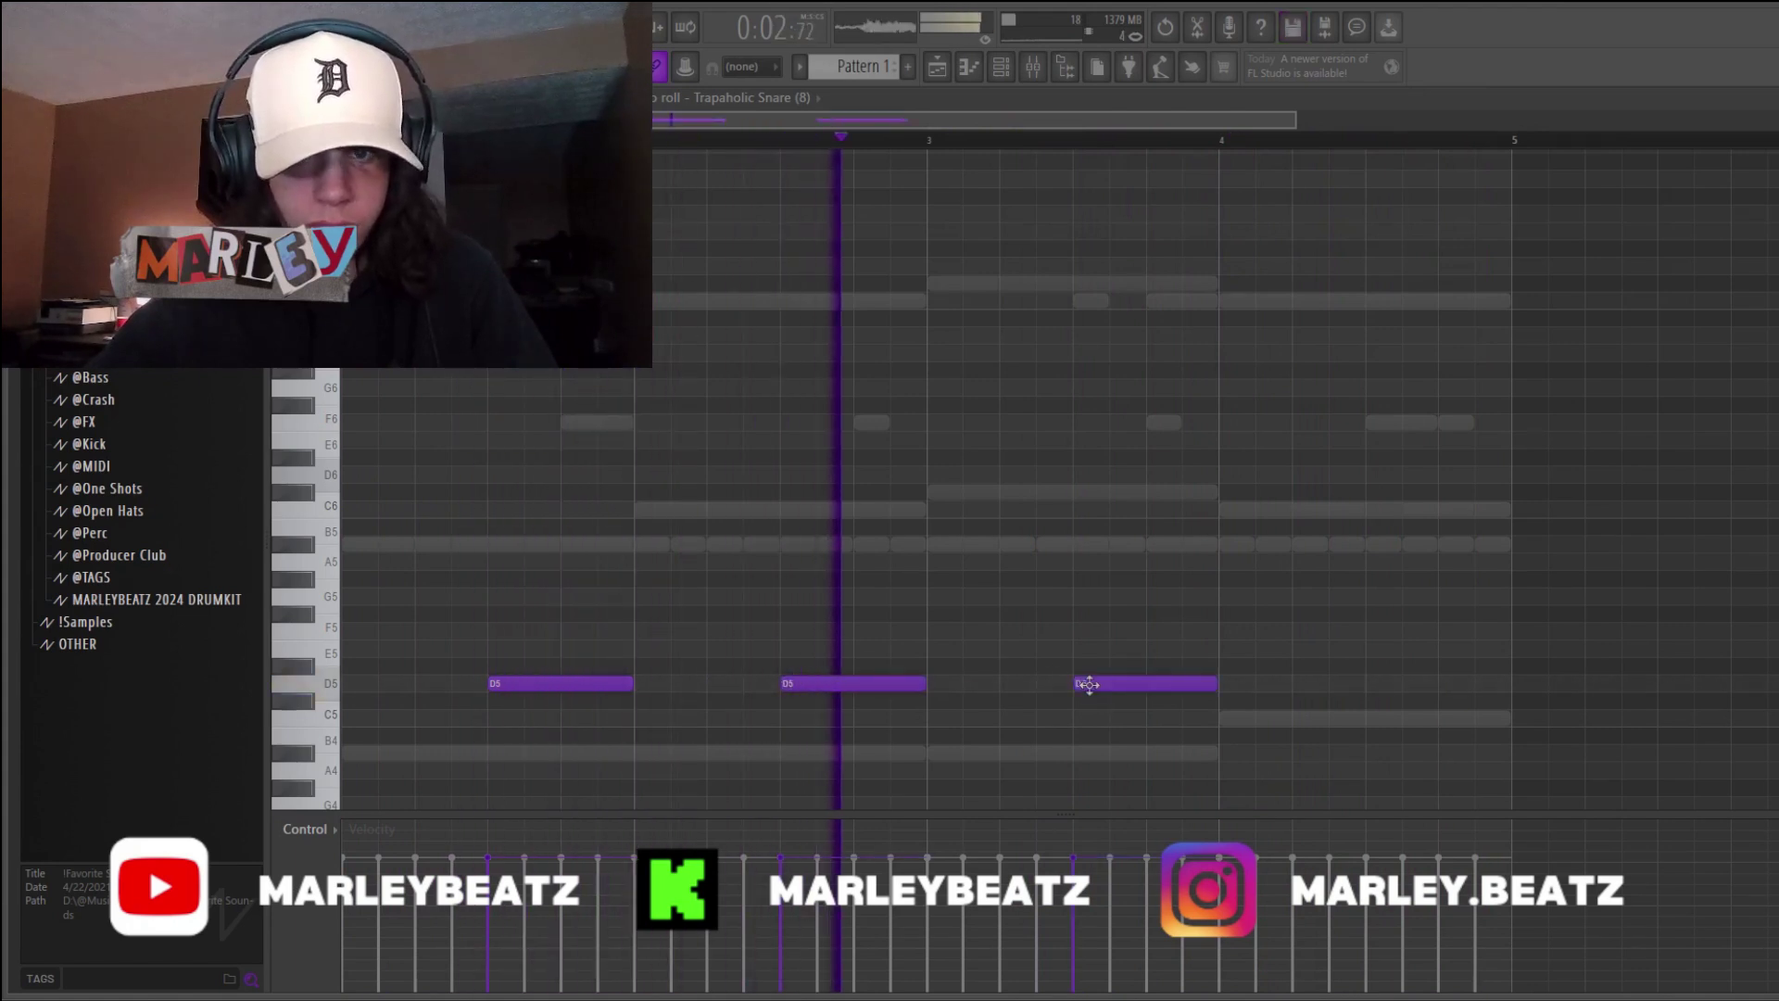
- Add extra D5 snare hits on the last eighth of bar 3 and across bar 4, including two consecutive eighths from beat 3
{"action": "left_click_drag", "start_coordinate": [1217, 683], "coordinate": [1244, 688]}
{"action": "left_click", "coordinate": [1242, 688]}
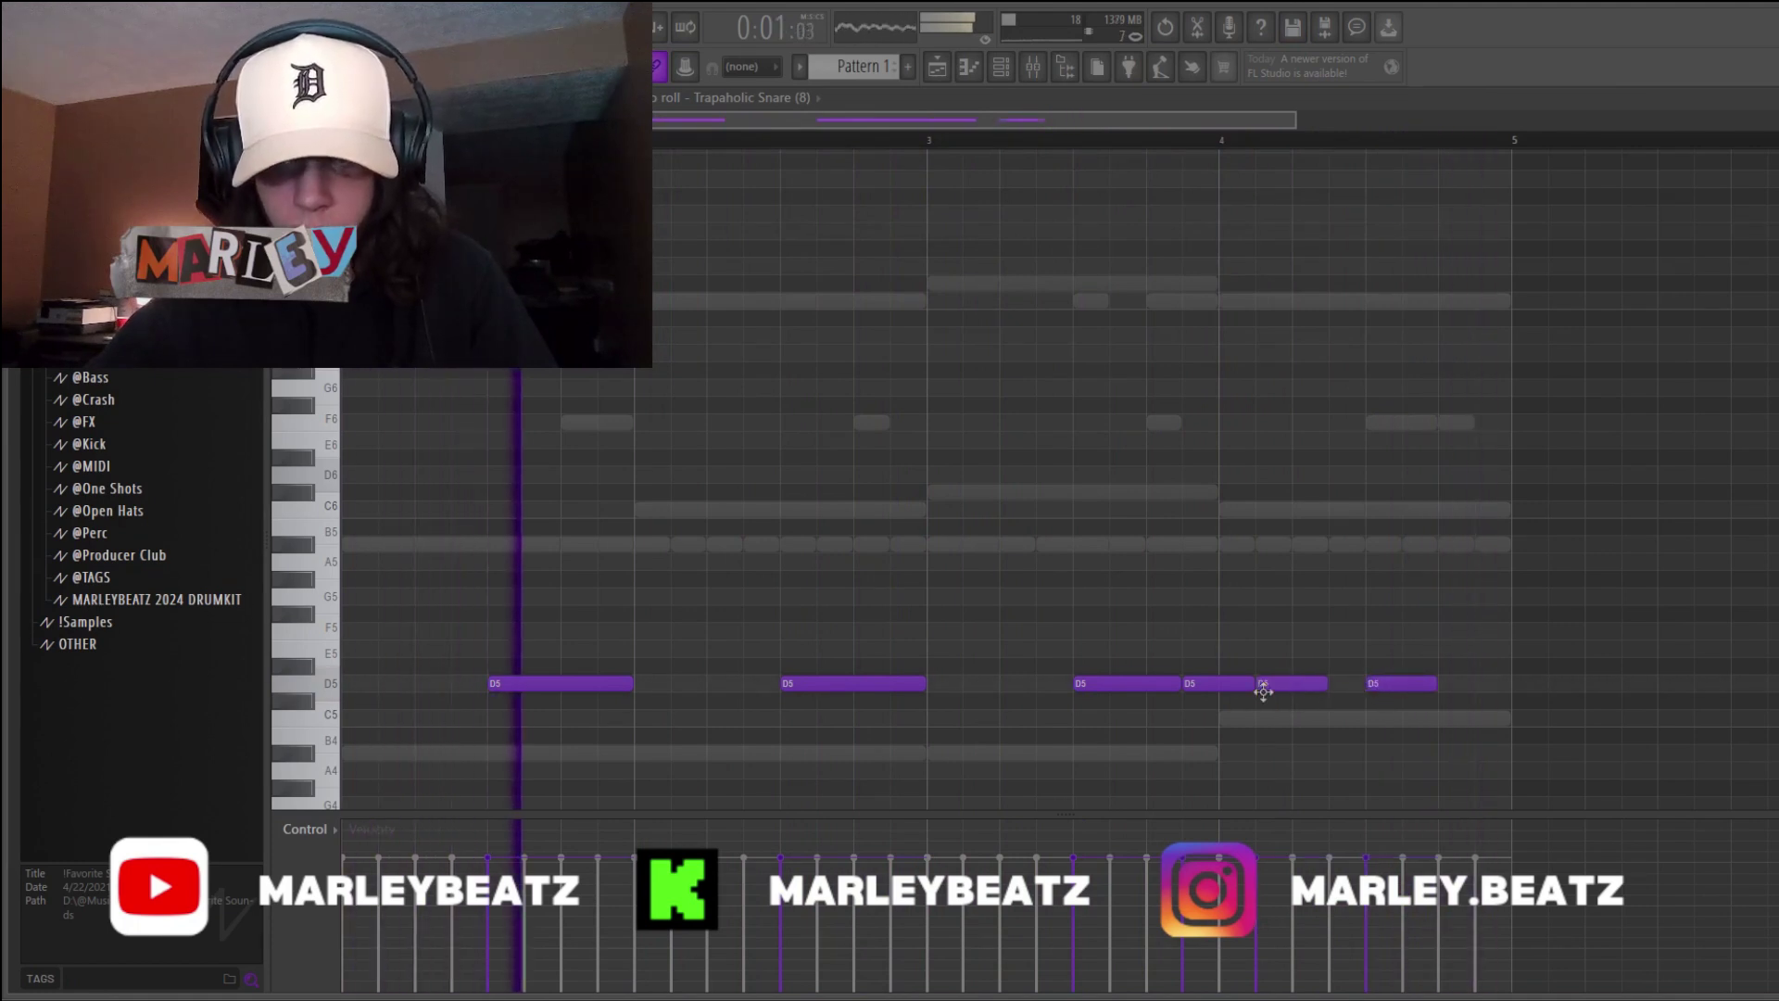
{"action": "left_click_drag", "start_coordinate": [1429, 687], "coordinate": [1384, 687]}
{"action": "left_click", "coordinate": [1417, 683]}
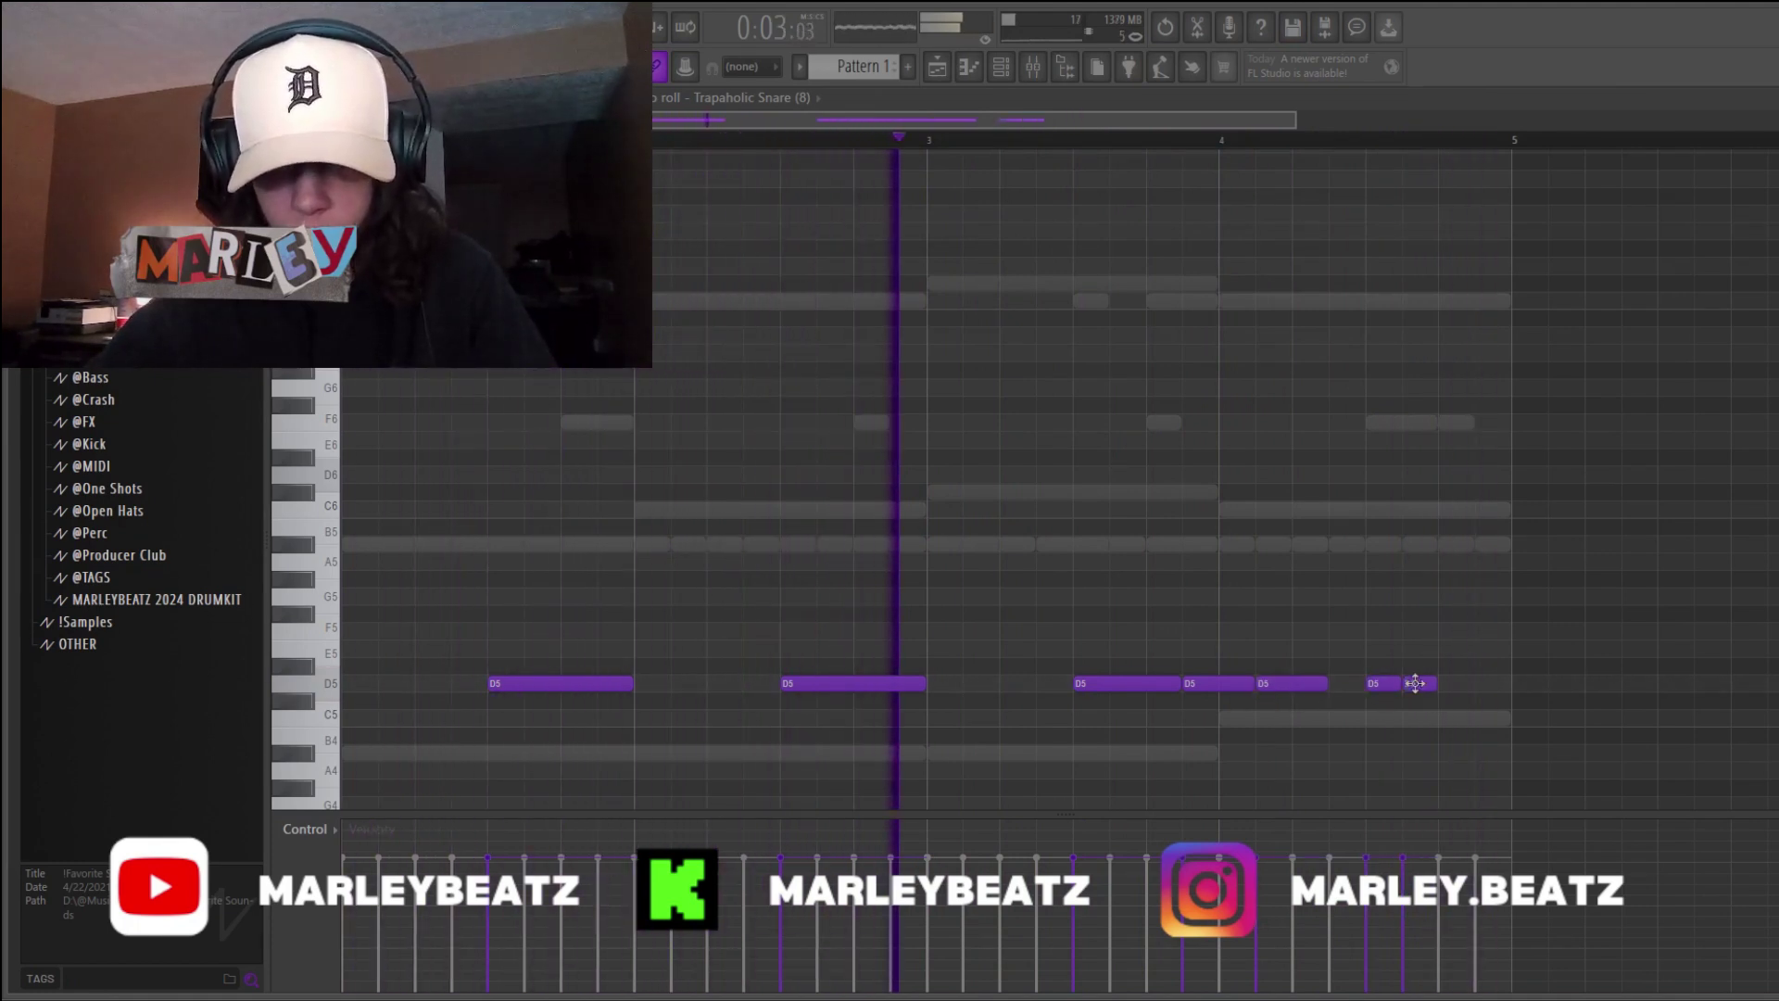
{"action": "left_click", "coordinate": [1487, 686]}
- Transpose all the Trapaholic Snare (8) notes down four semitones to A#4
{"action": "left_click", "coordinate": [780, 98]}
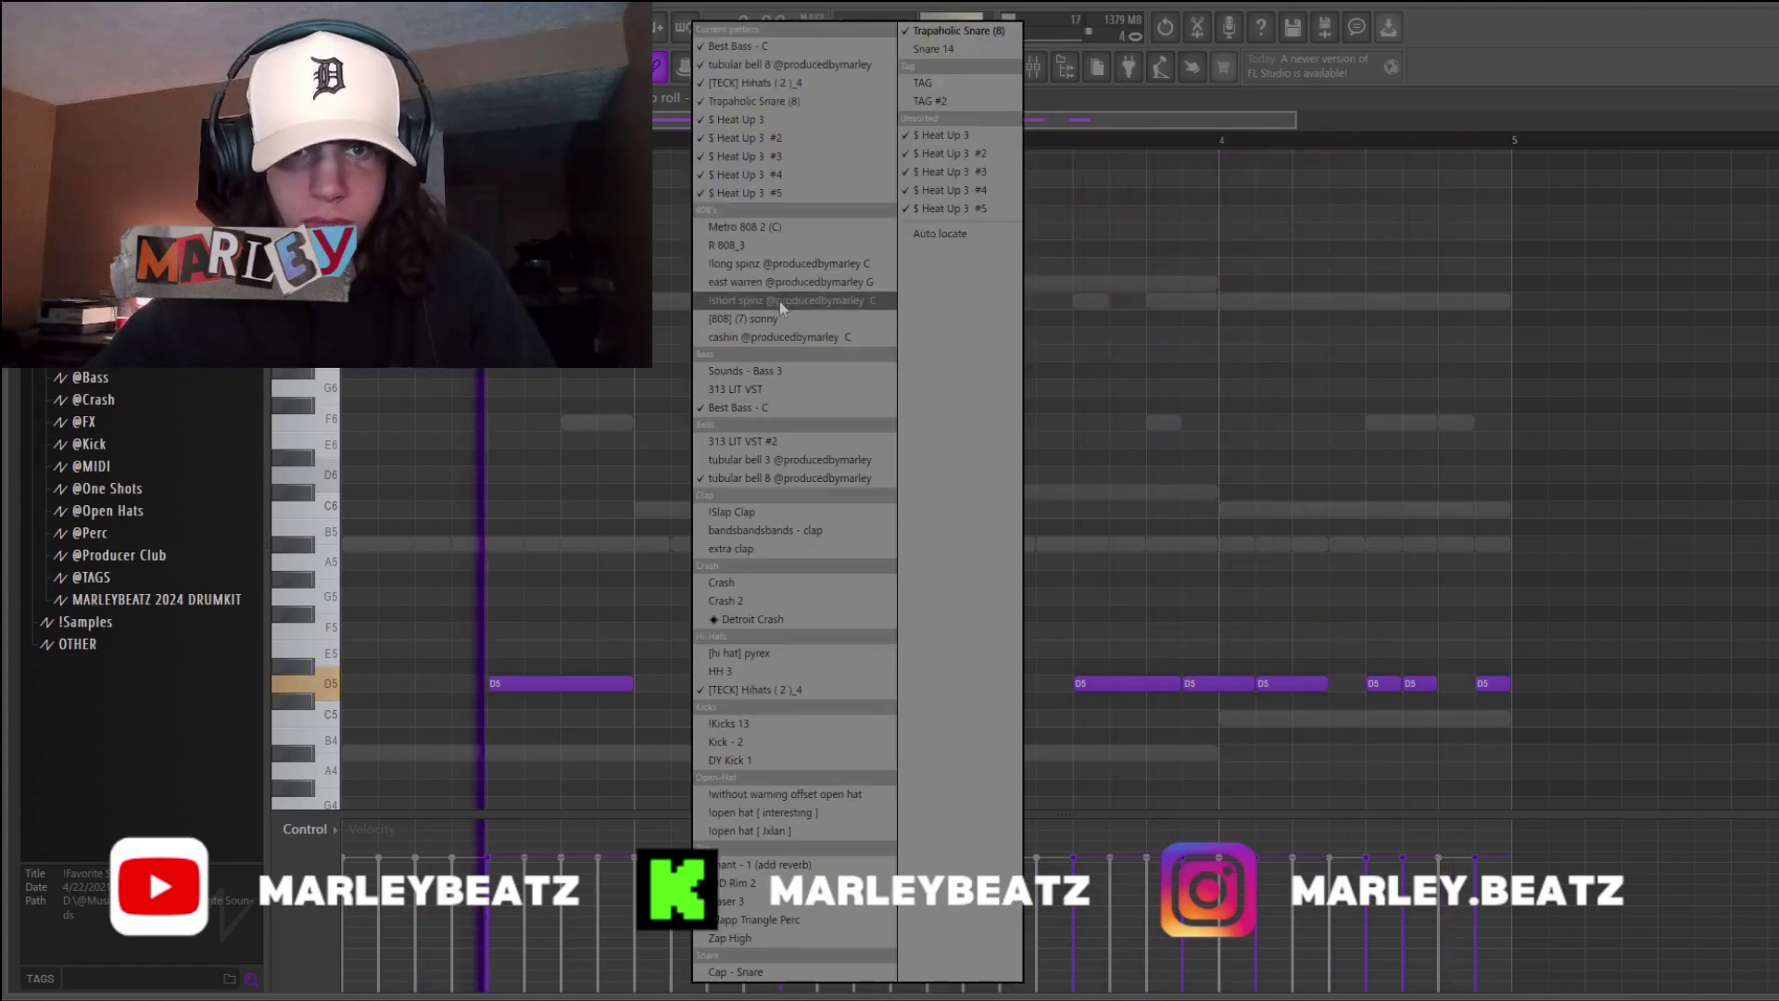
{"action": "left_click", "coordinate": [497, 416]}
{"action": "right_click", "coordinate": [495, 415]}
{"action": "key", "text": "Down"}
{"action": "key", "text": "Down"}
{"action": "key", "text": "Down"}
{"action": "key", "text": "Down"}
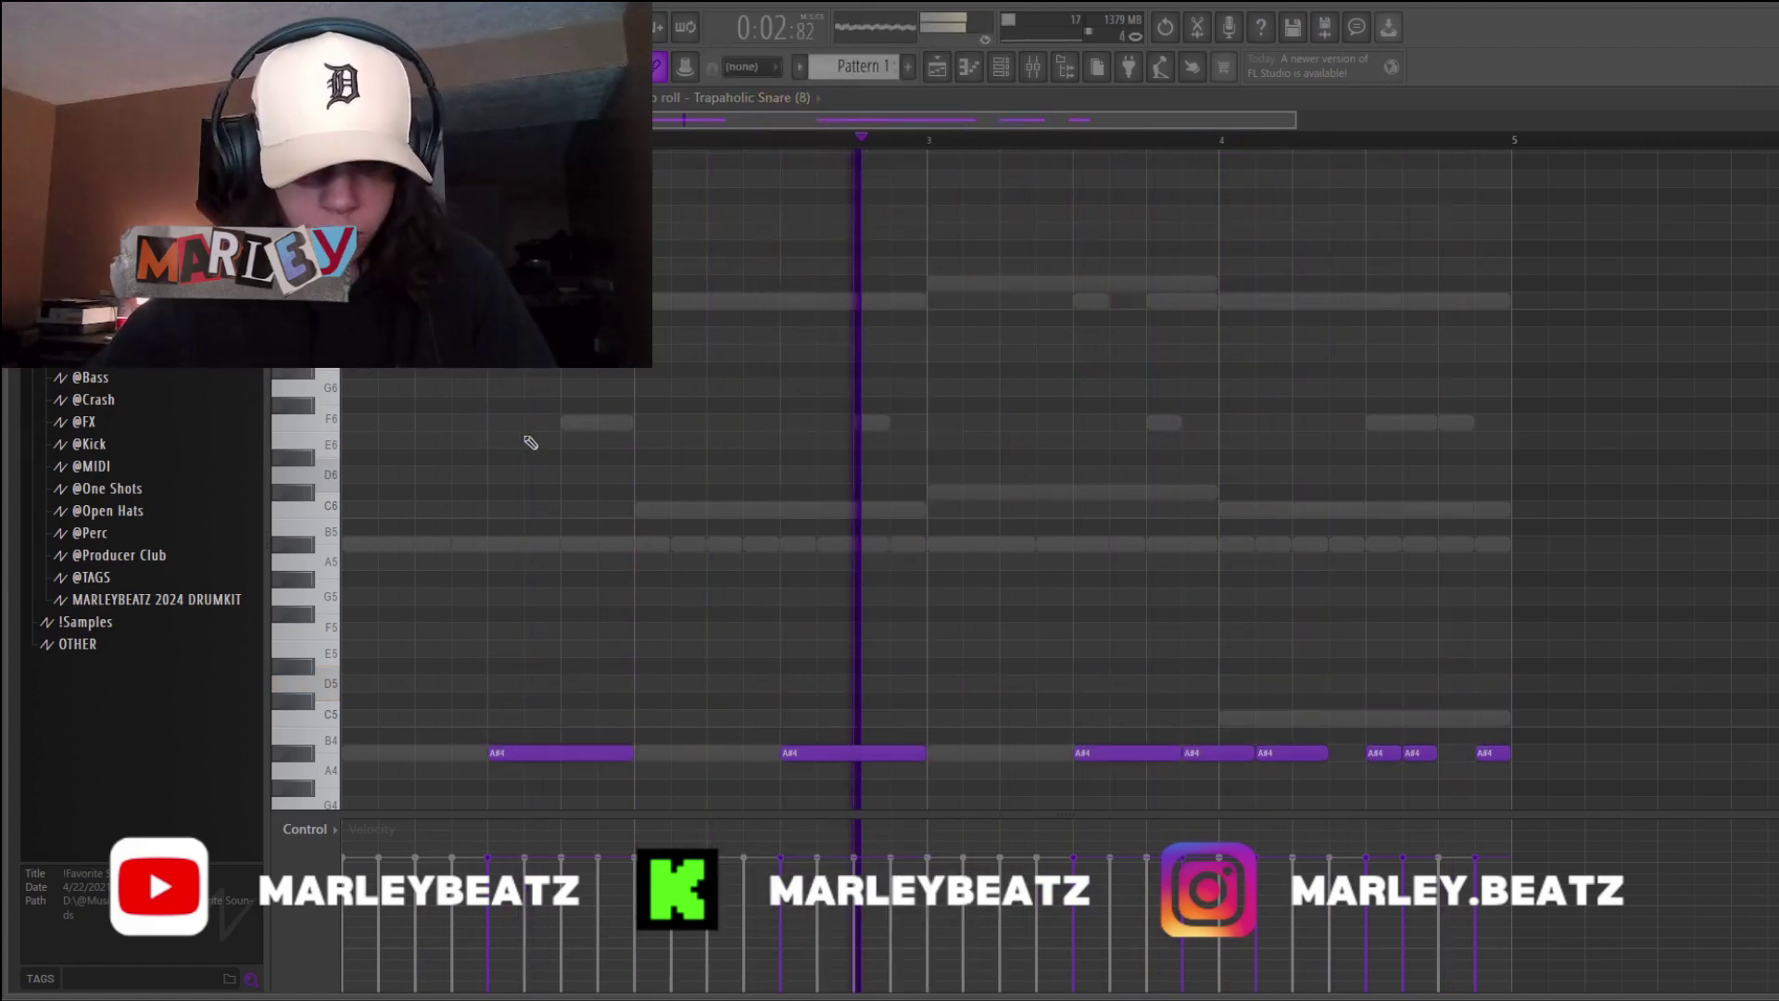
{"action": "left_click", "coordinate": [794, 99]}
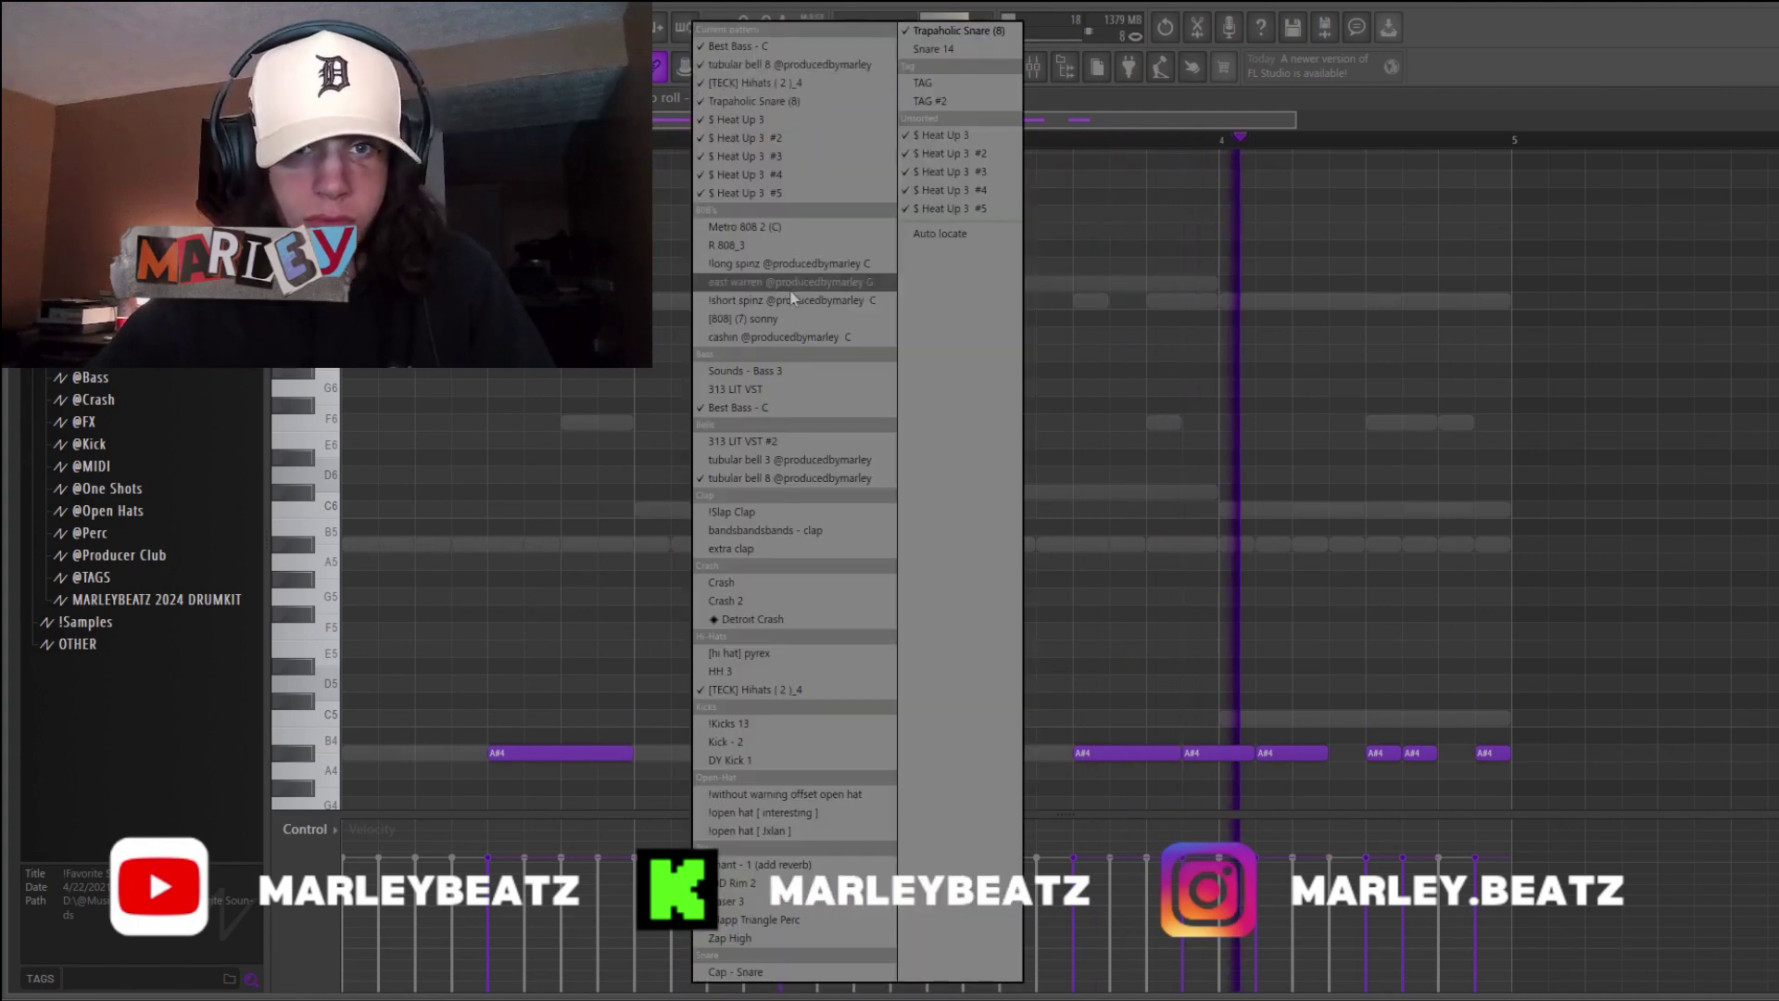
{"action": "left_click", "coordinate": [782, 228]}
{"action": "left_click", "coordinate": [762, 99]}
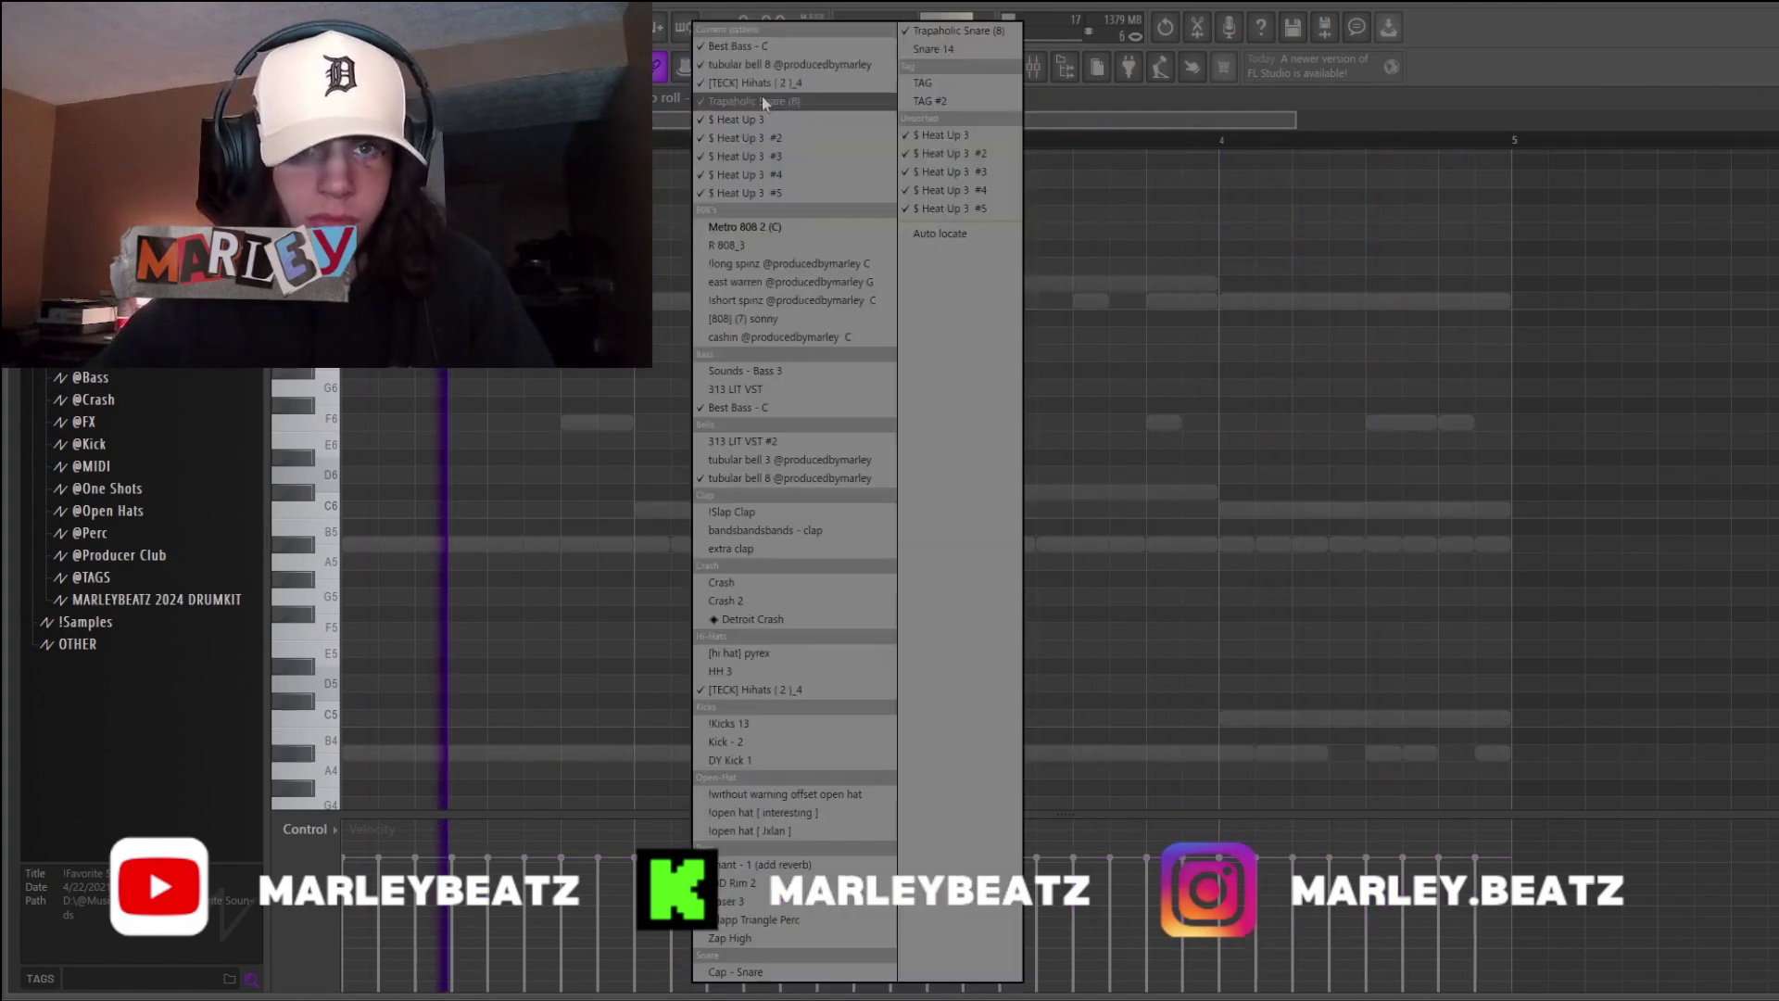
{"action": "left_click", "coordinate": [802, 301]}
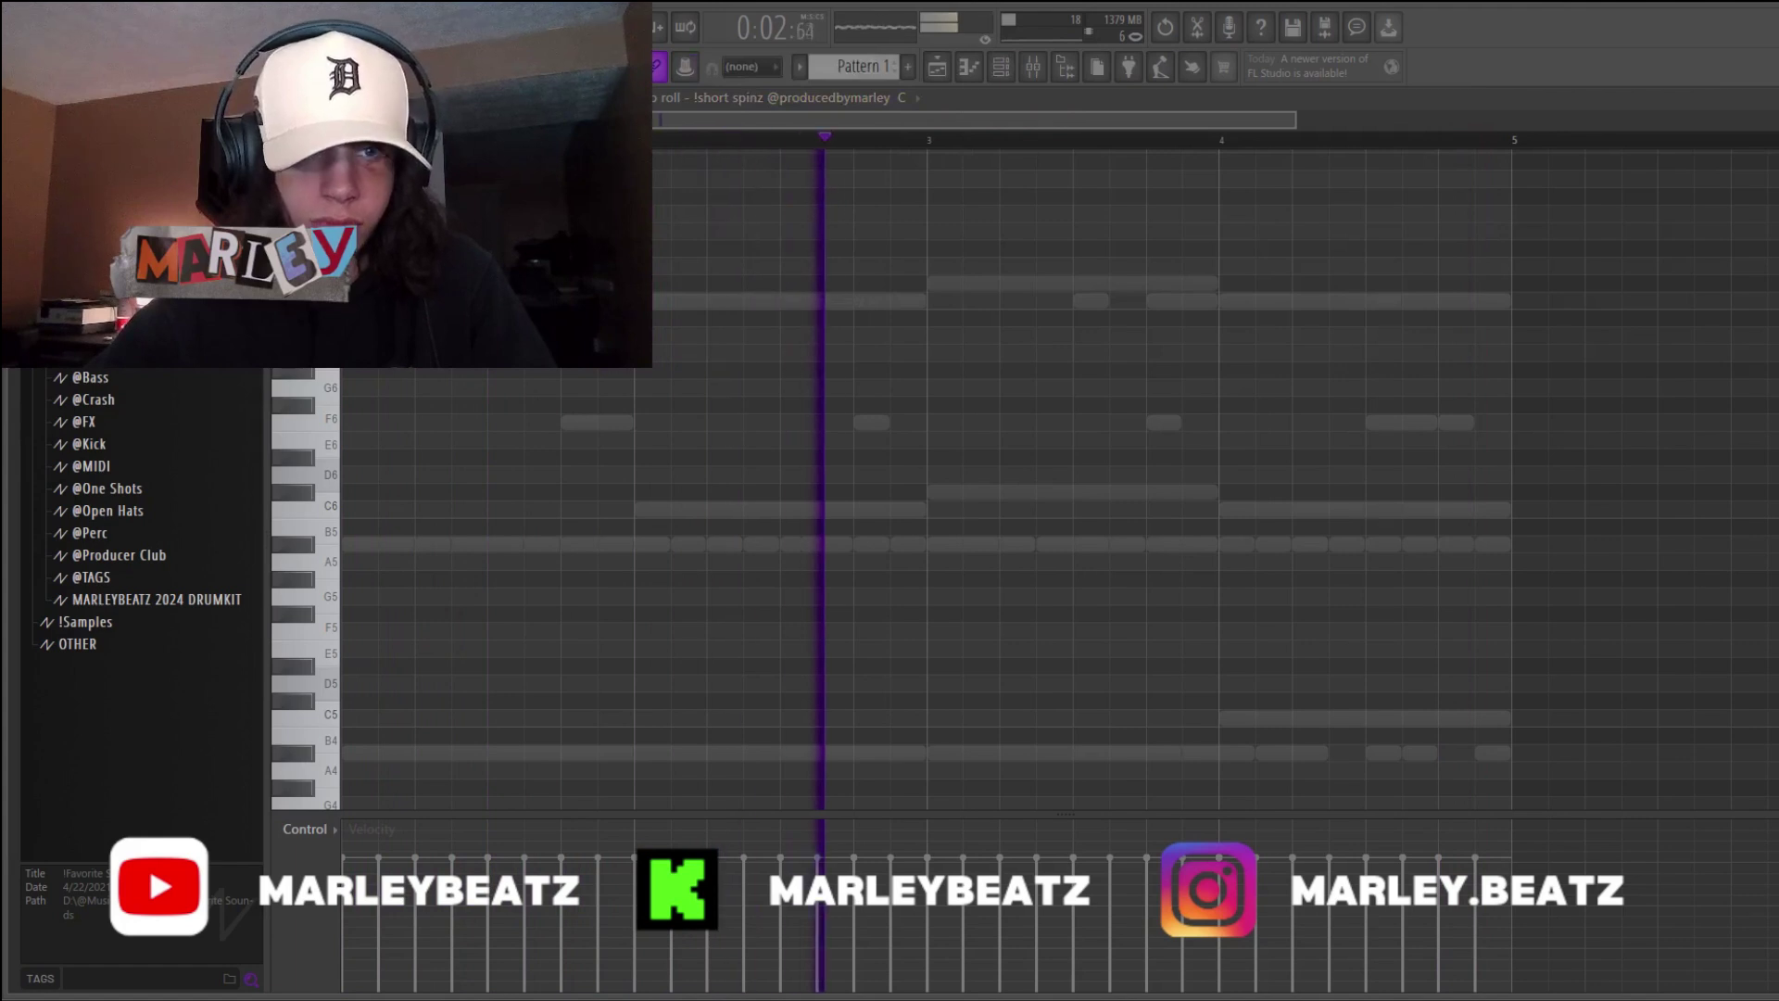
{"action": "scroll", "coordinate": [398, 461], "scroll_direction": "down", "scroll_amount": 2}
{"action": "scroll", "coordinate": [399, 461], "scroll_direction": "down", "scroll_amount": 7}
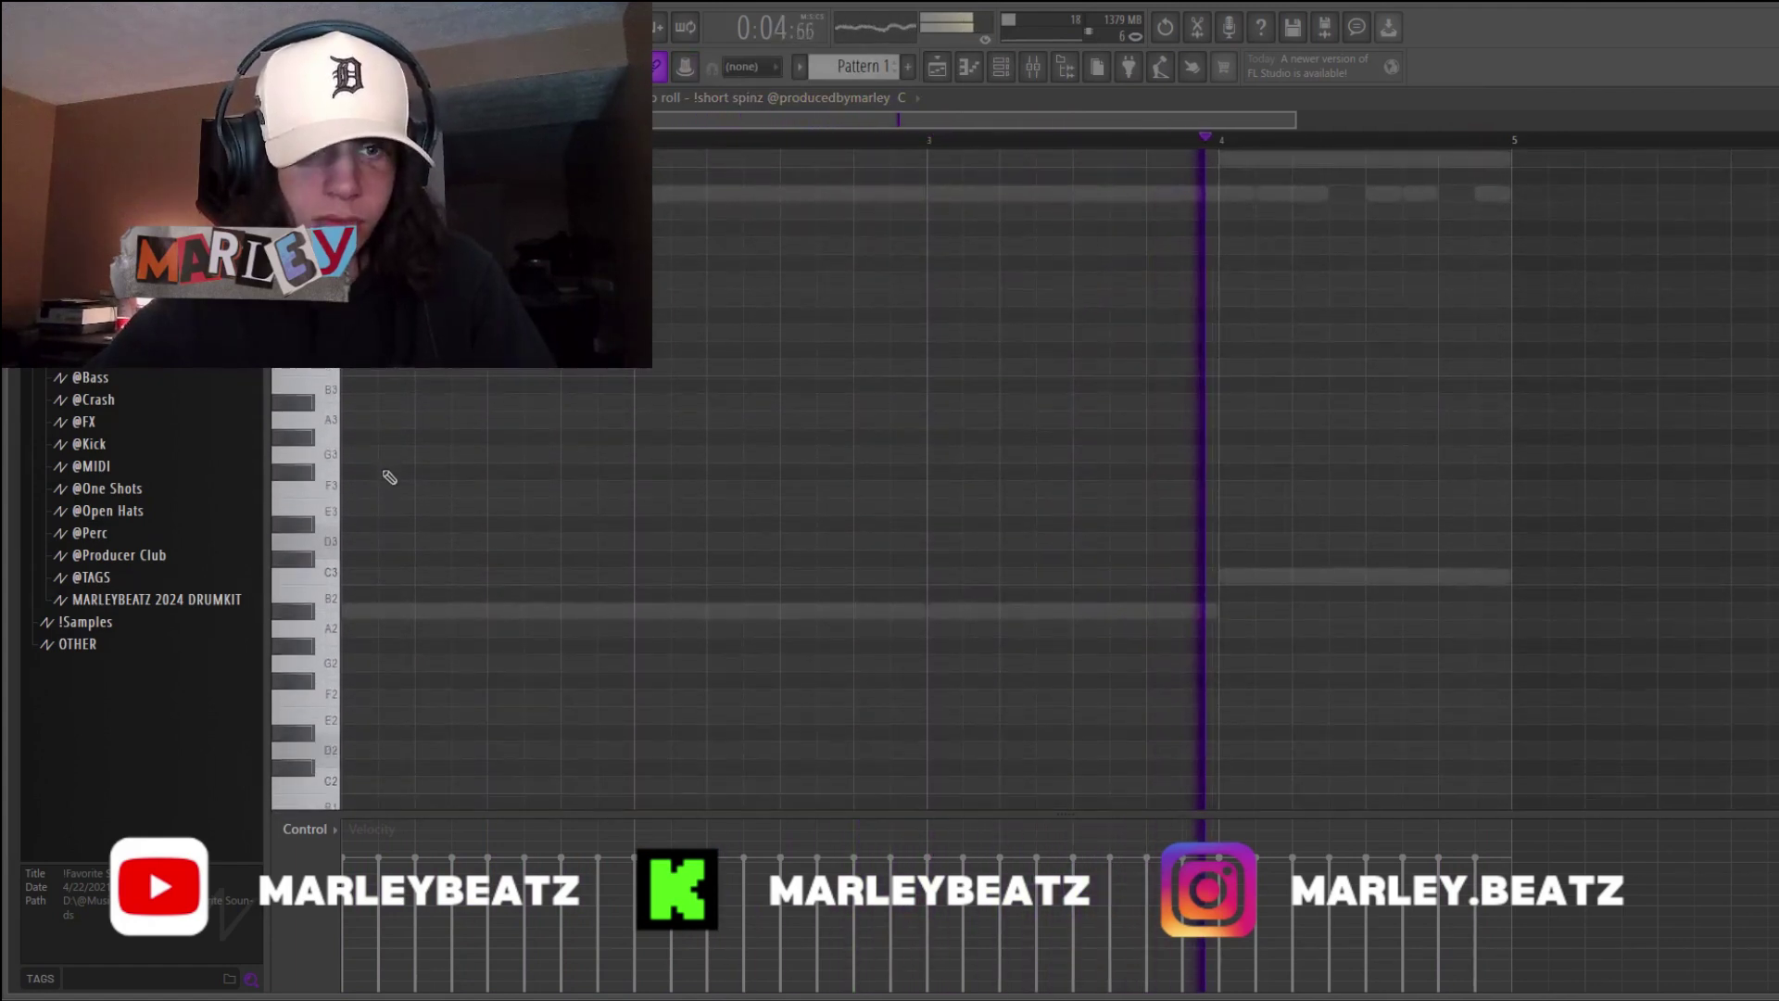
{"action": "scroll", "coordinate": [389, 472], "scroll_direction": "up", "scroll_amount": 7}
{"action": "left_click", "coordinate": [347, 377]}
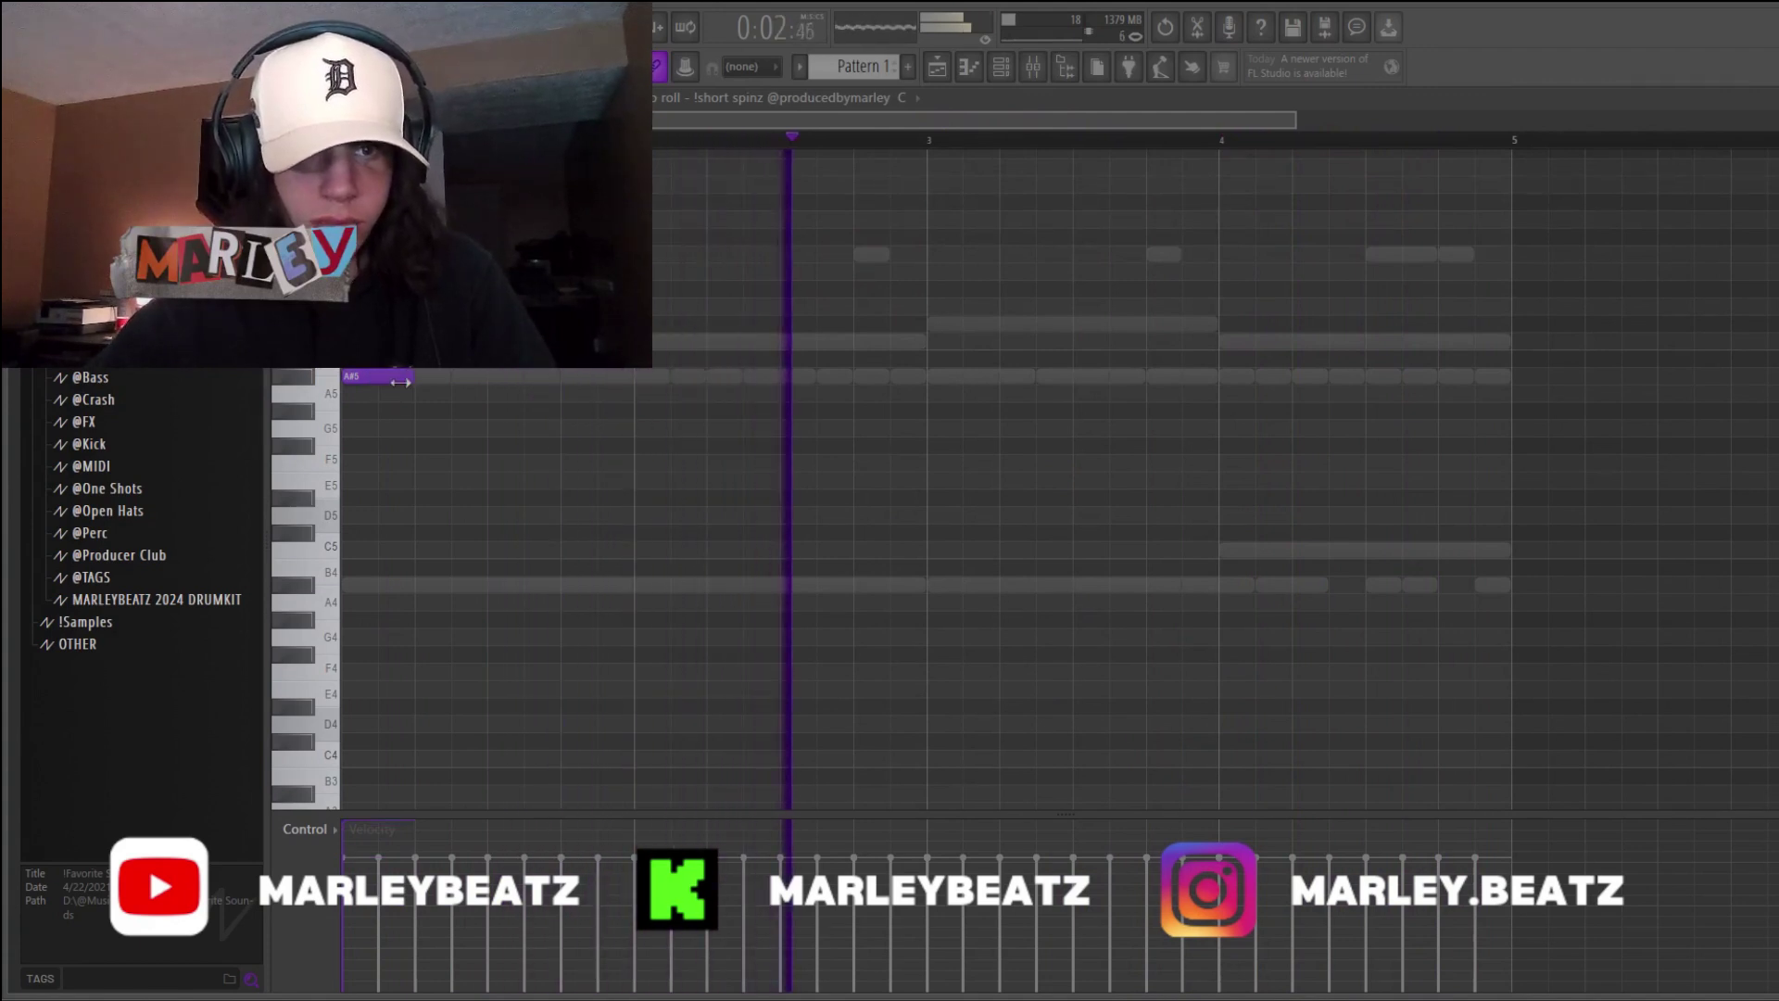
{"action": "mouse_move", "coordinate": [413, 376]}
{"action": "left_mouse_down"}
{"action": "mouse_move", "coordinate": [433, 384]}
{"action": "mouse_move", "coordinate": [413, 380]}
{"action": "left_mouse_up"}
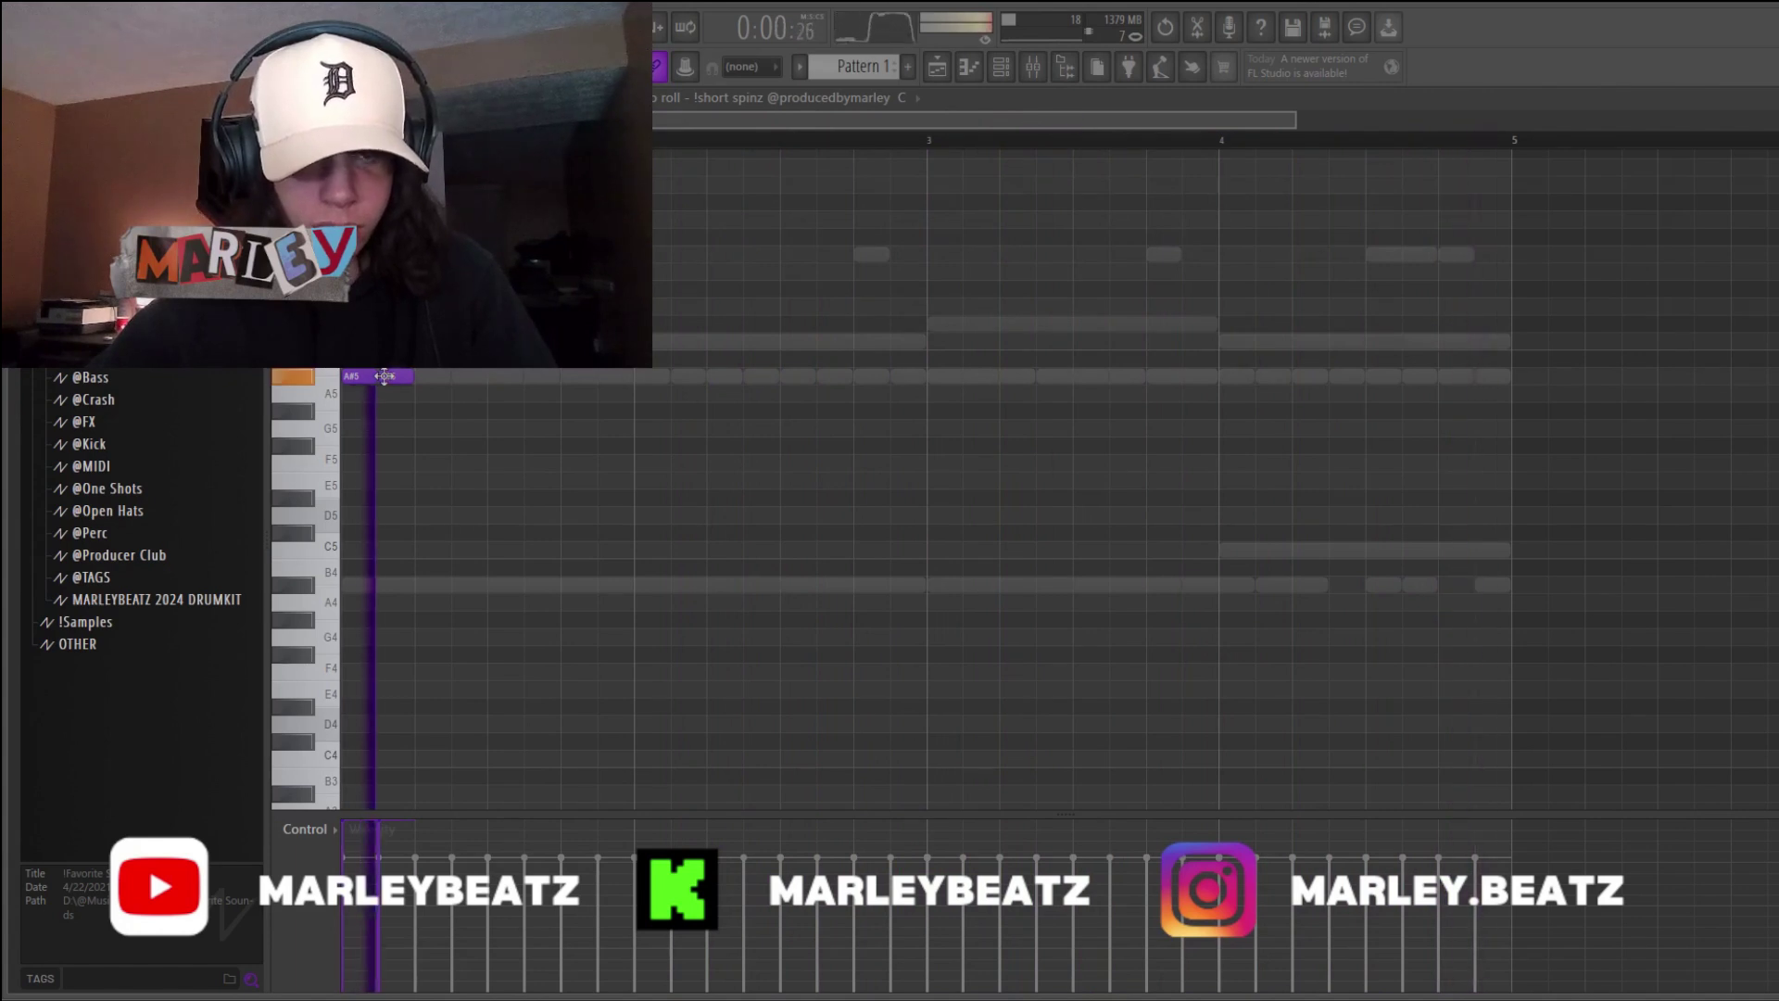
- Rework the 808 into two consecutive dotted-quarter A#5 notes from the start of bar 1 and one on beat 2 of bar 2
{"action": "left_click", "coordinate": [724, 381]}
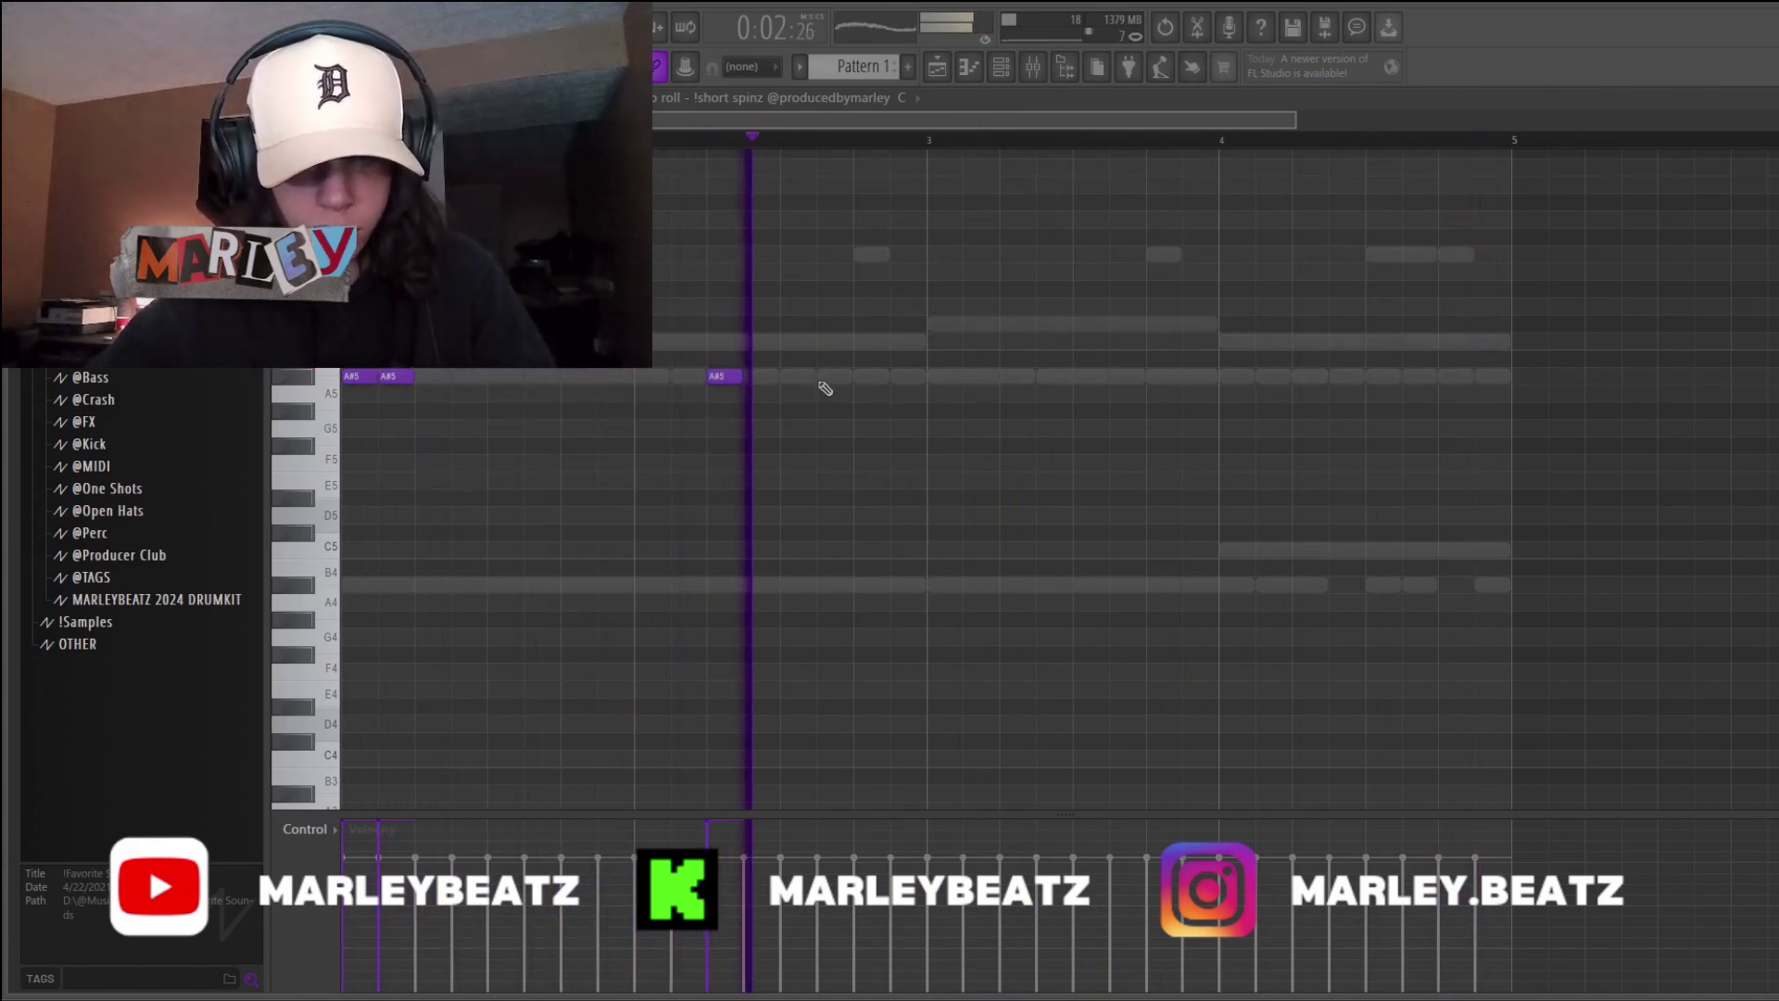
{"action": "left_click_drag", "start_coordinate": [739, 381], "coordinate": [777, 381]}
{"action": "right_click", "coordinate": [404, 377]}
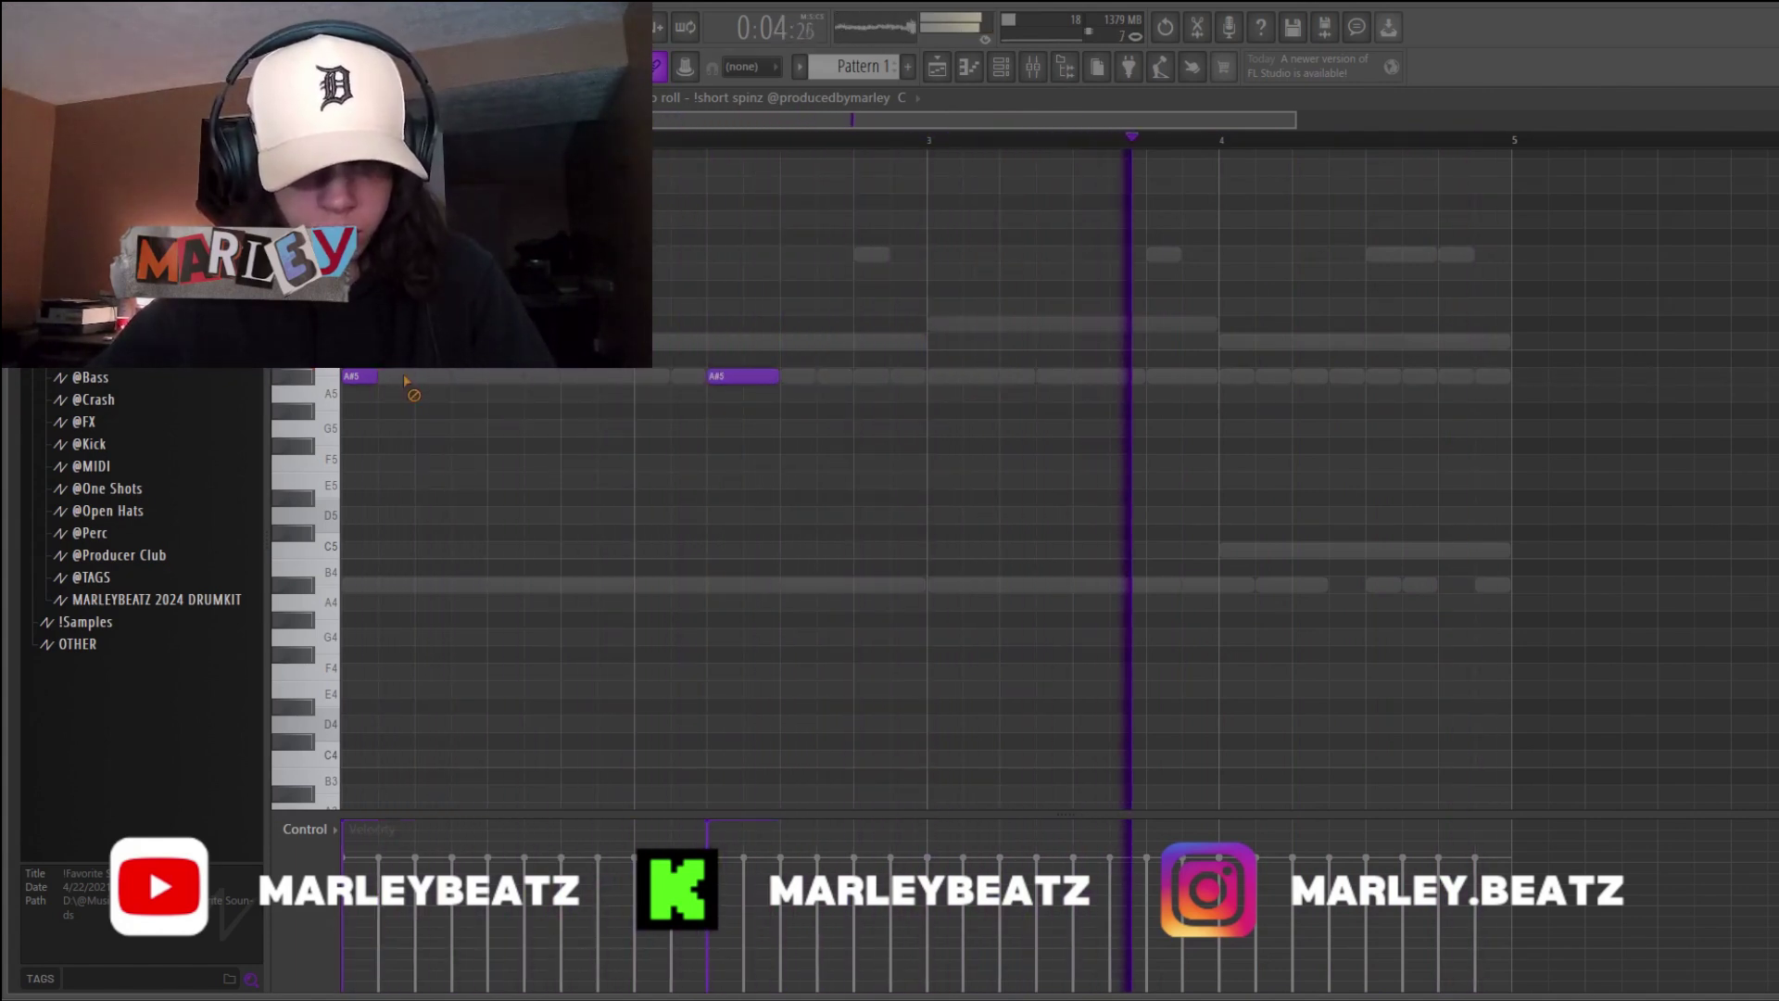
{"action": "left_click_drag", "start_coordinate": [380, 381], "coordinate": [452, 375]}
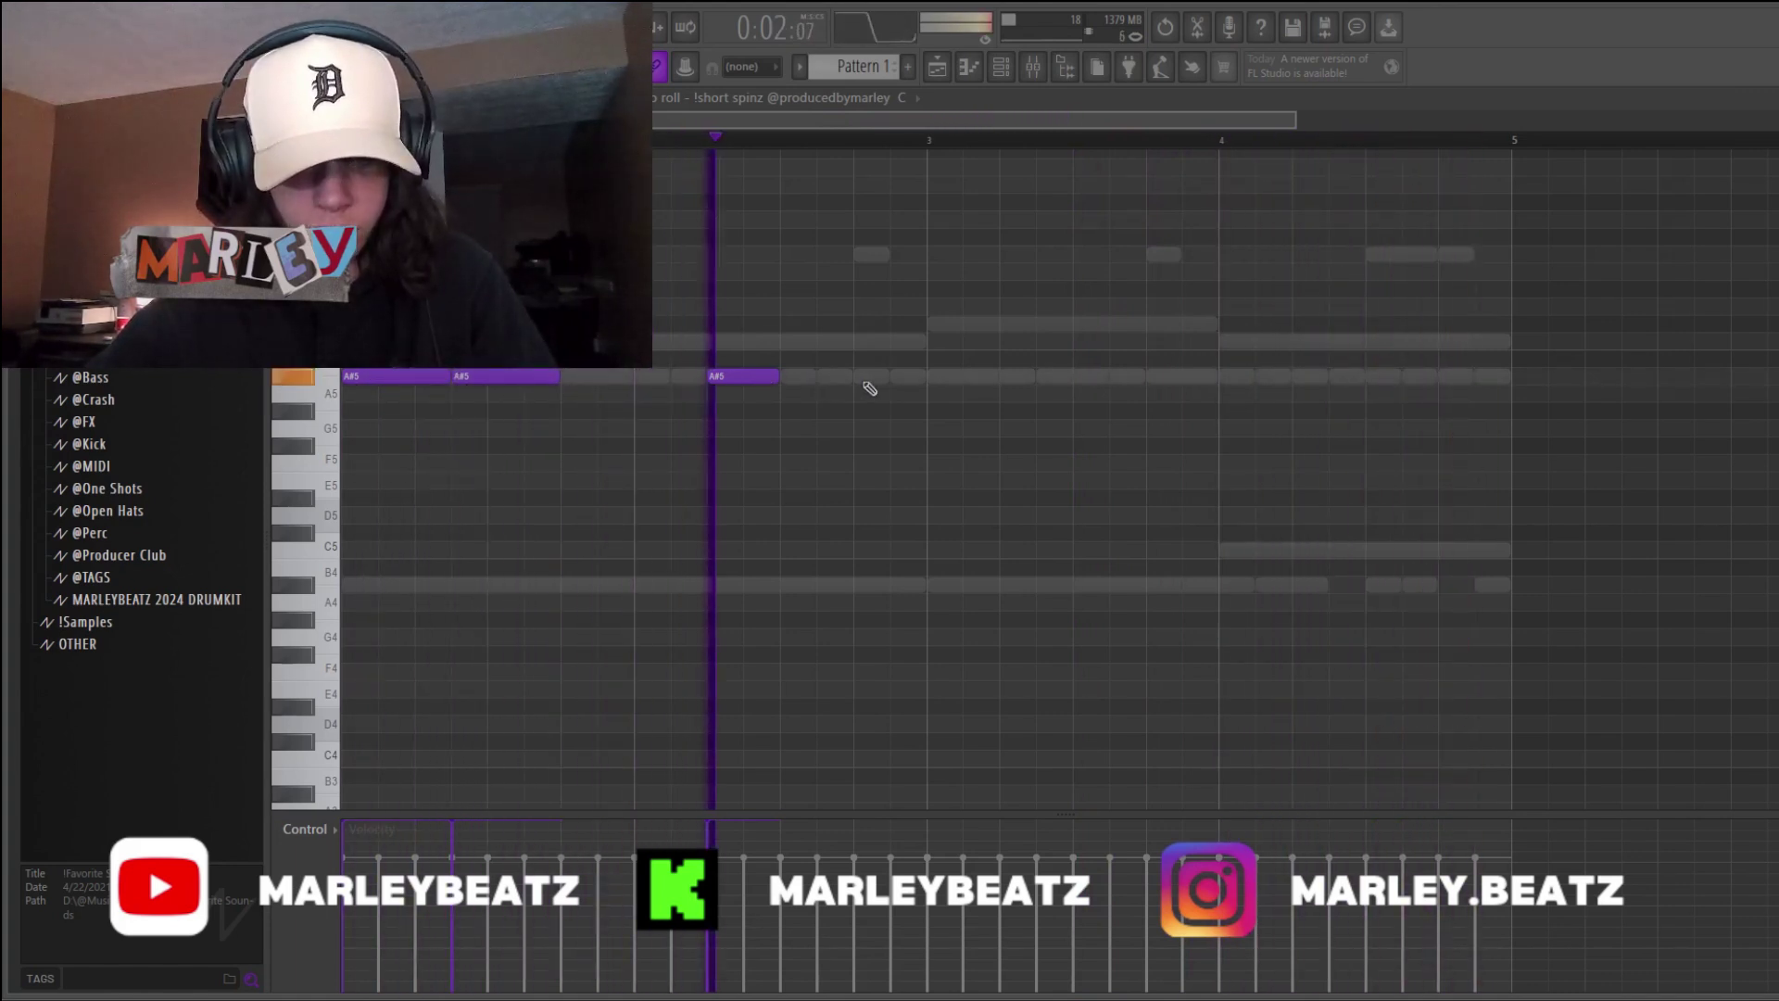
{"action": "left_click_drag", "start_coordinate": [774, 383], "coordinate": [820, 384]}
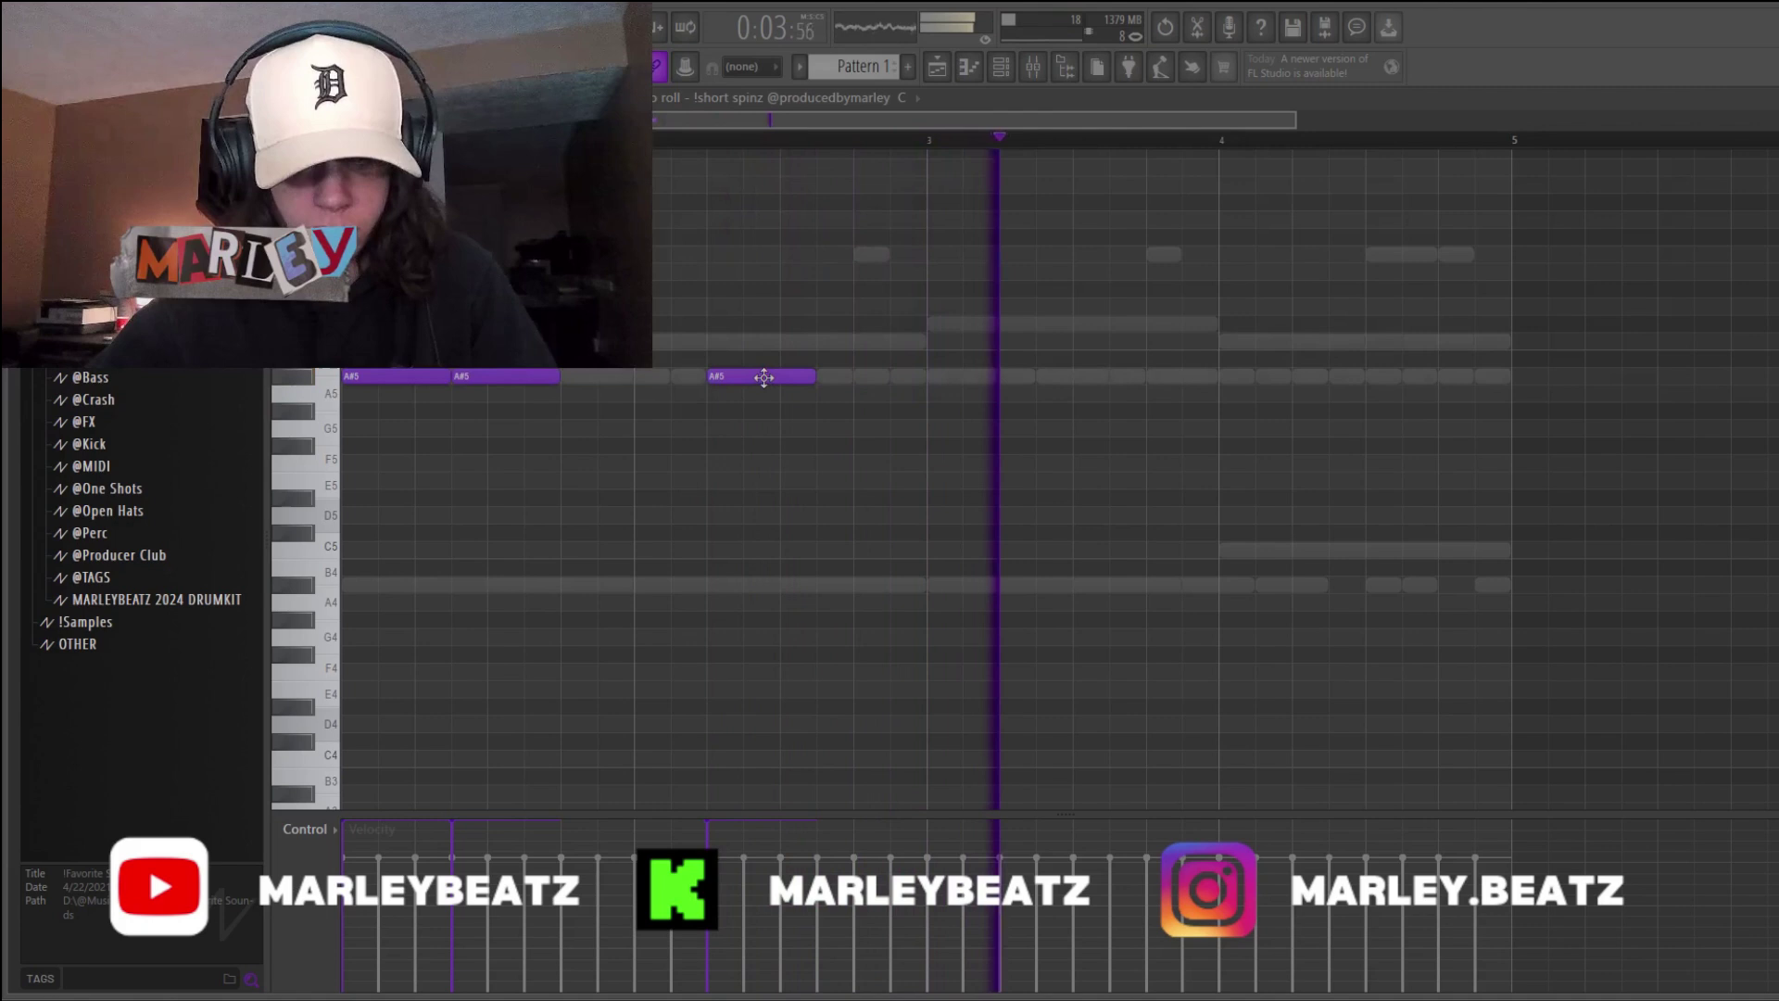
- Draw three consecutive dotted-quarter A#5 808 notes from the start of bar 3
{"action": "left_click", "coordinate": [941, 382]}
{"action": "left_click", "coordinate": [1048, 380]}
{"action": "left_click", "coordinate": [1153, 382]}
- Draw two consecutive dotted-quarter C6 808 notes from beat 2 to the end of bar 4
{"action": "scroll", "coordinate": [1250, 528], "scroll_direction": "down", "scroll_amount": 4}
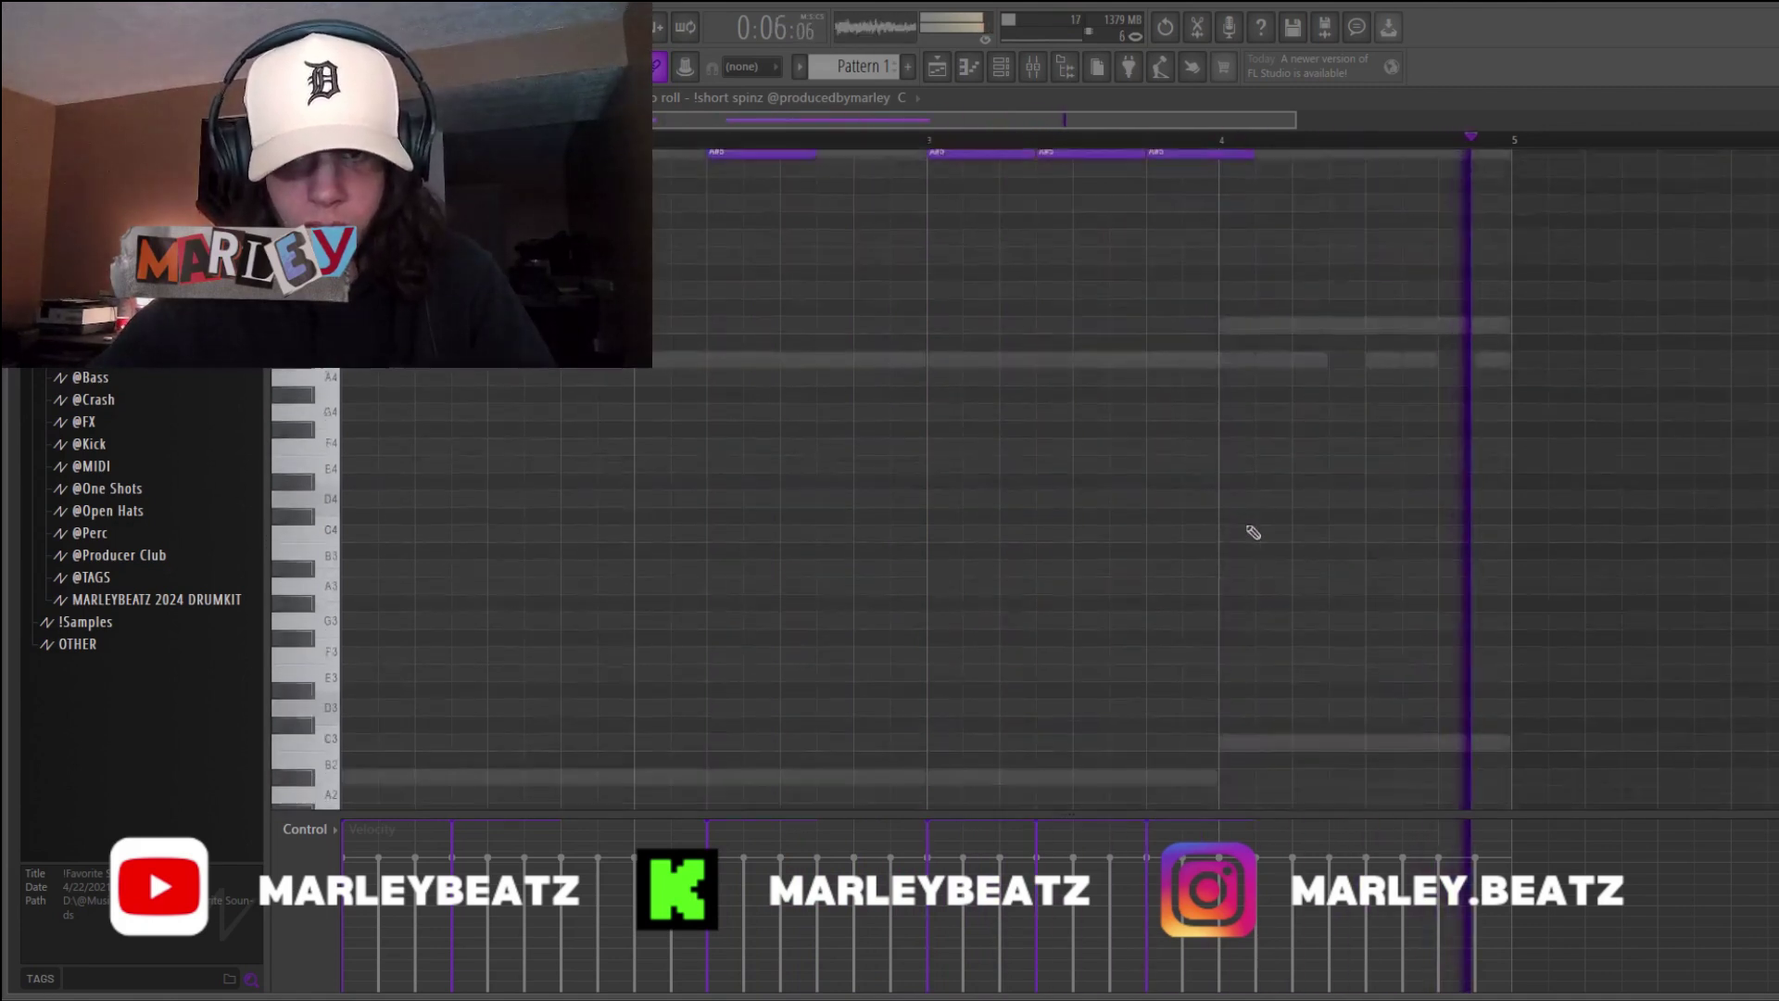
{"action": "scroll", "coordinate": [1297, 556], "scroll_direction": "up", "scroll_amount": 5}
{"action": "left_click", "coordinate": [1301, 398]}
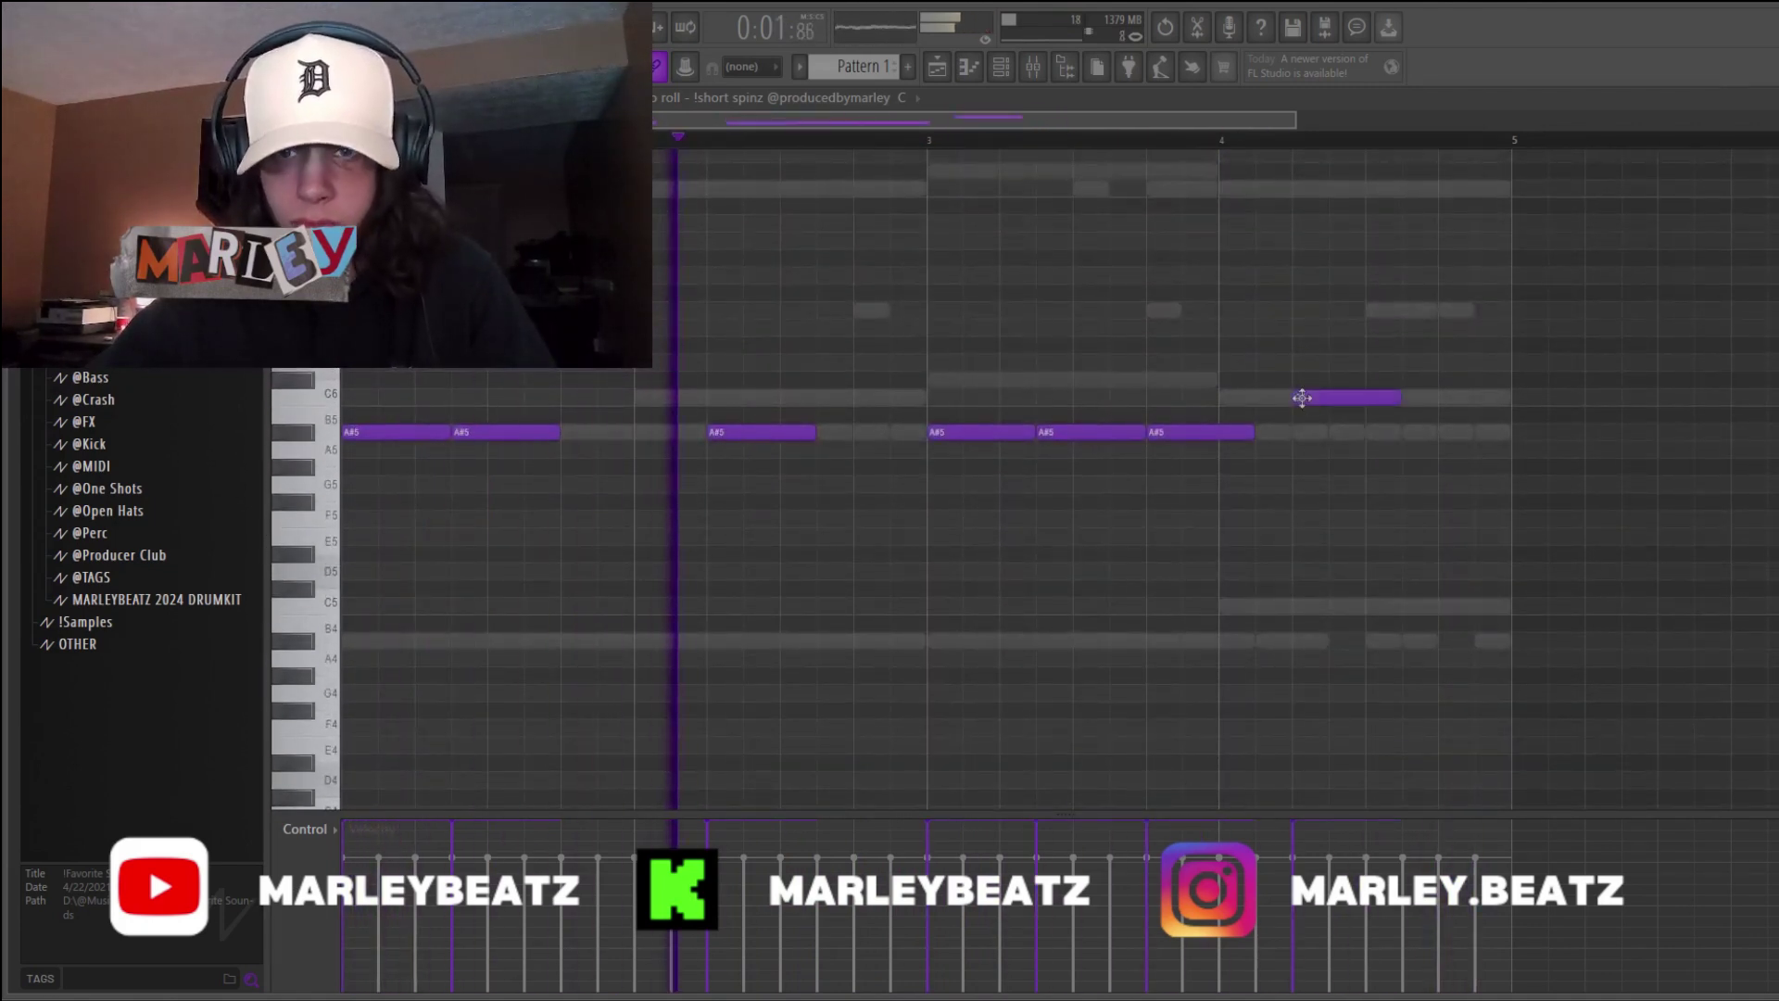
{"action": "left_click", "coordinate": [1442, 413]}
{"action": "right_click", "coordinate": [1448, 415]}
{"action": "left_click", "coordinate": [1427, 404]}
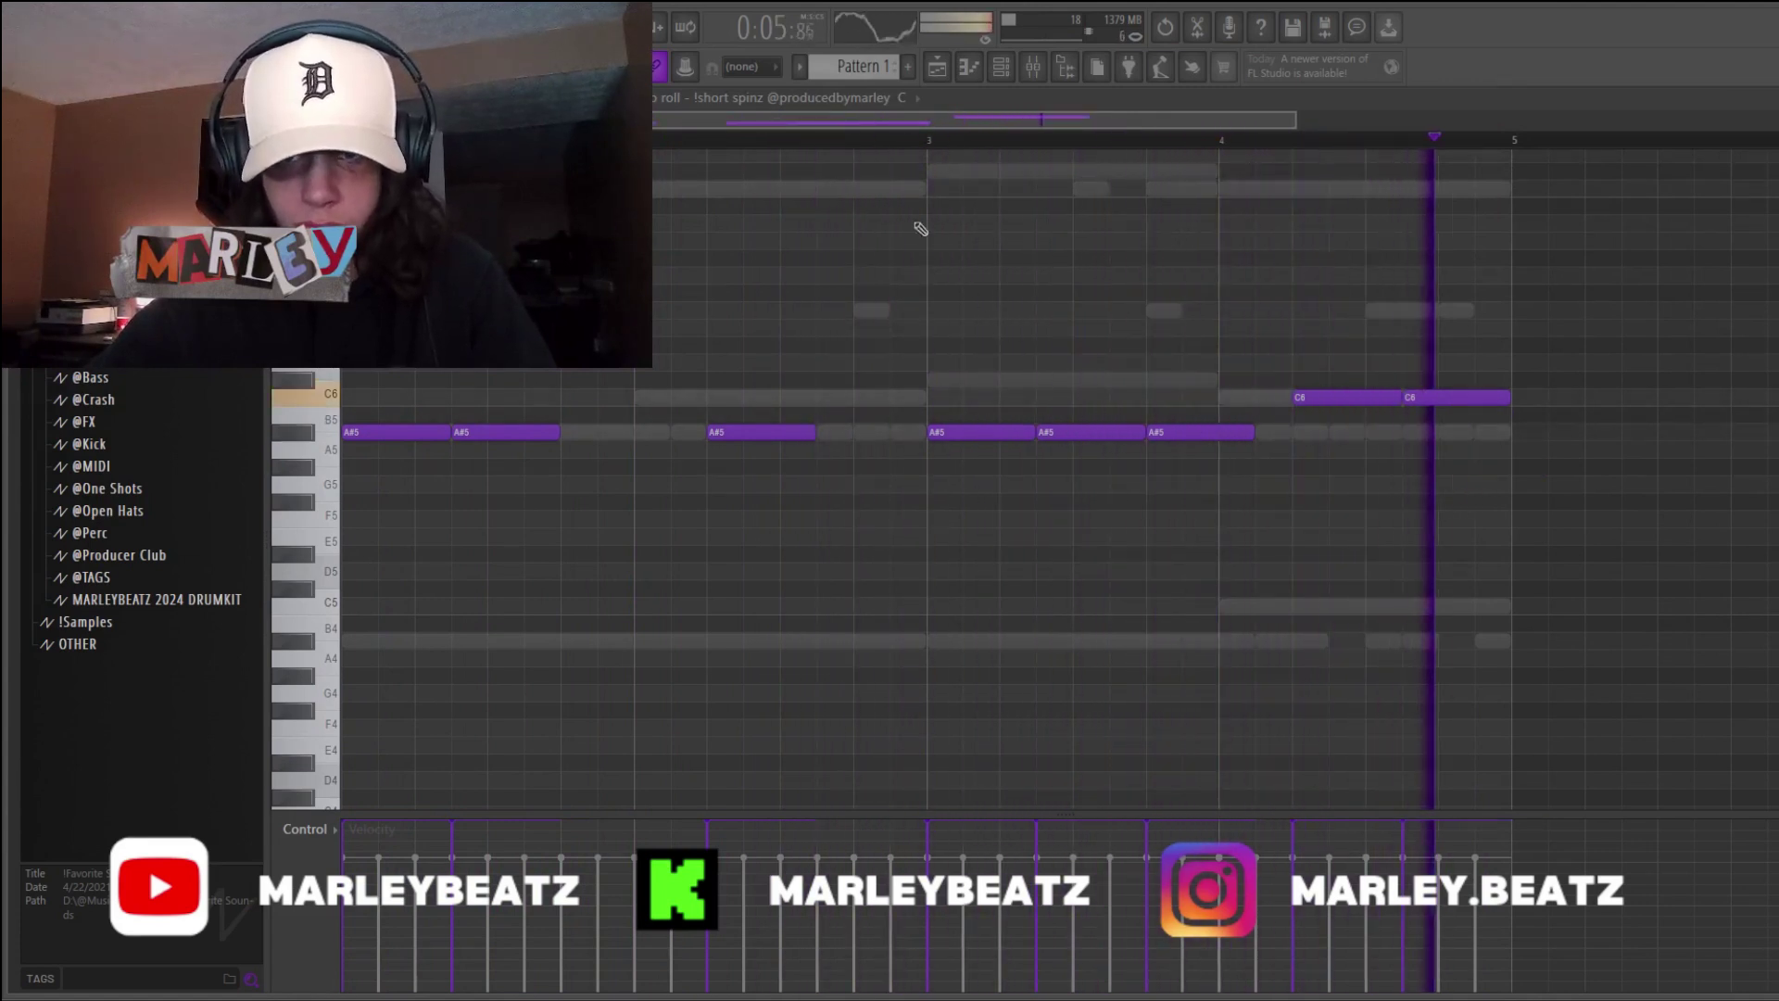
- Shorten the two C6 notes in bar 4 to eighths and add C6 eighths right after the first and at the bar's end
{"action": "left_click_drag", "start_coordinate": [1394, 393], "coordinate": [1480, 419]}
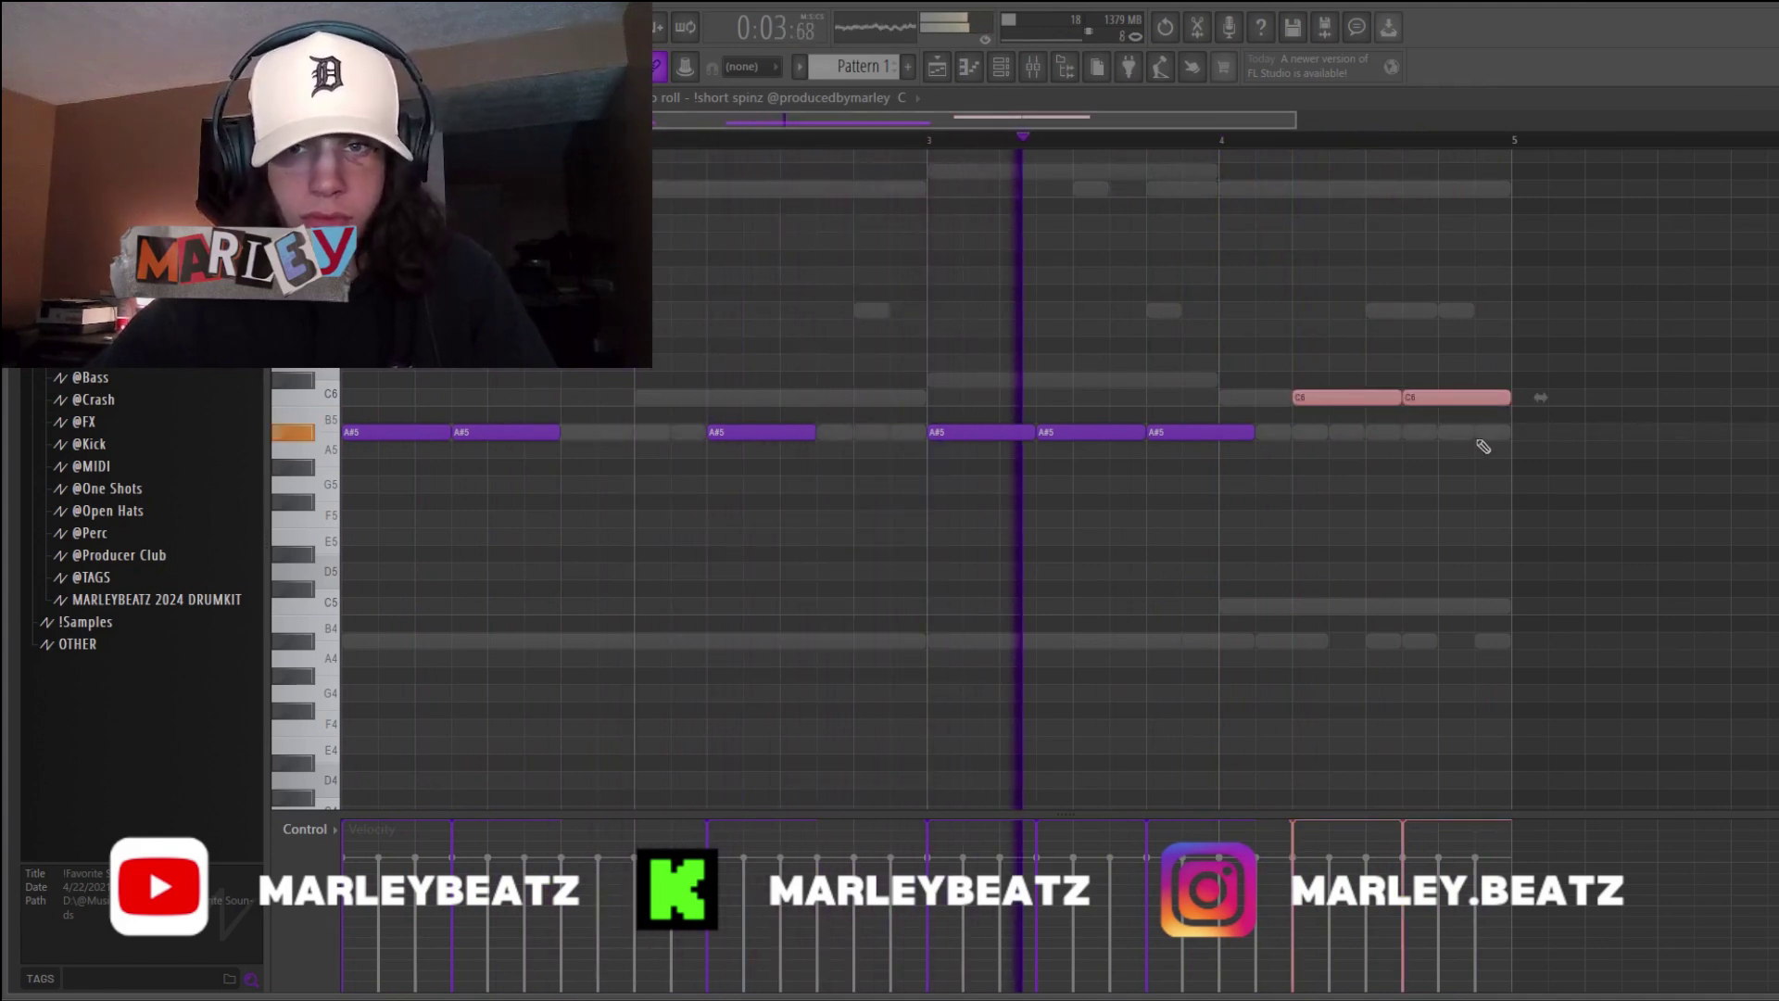
{"action": "left_click_drag", "start_coordinate": [1398, 396], "coordinate": [1263, 401]}
{"action": "left_click", "coordinate": [1342, 396]}
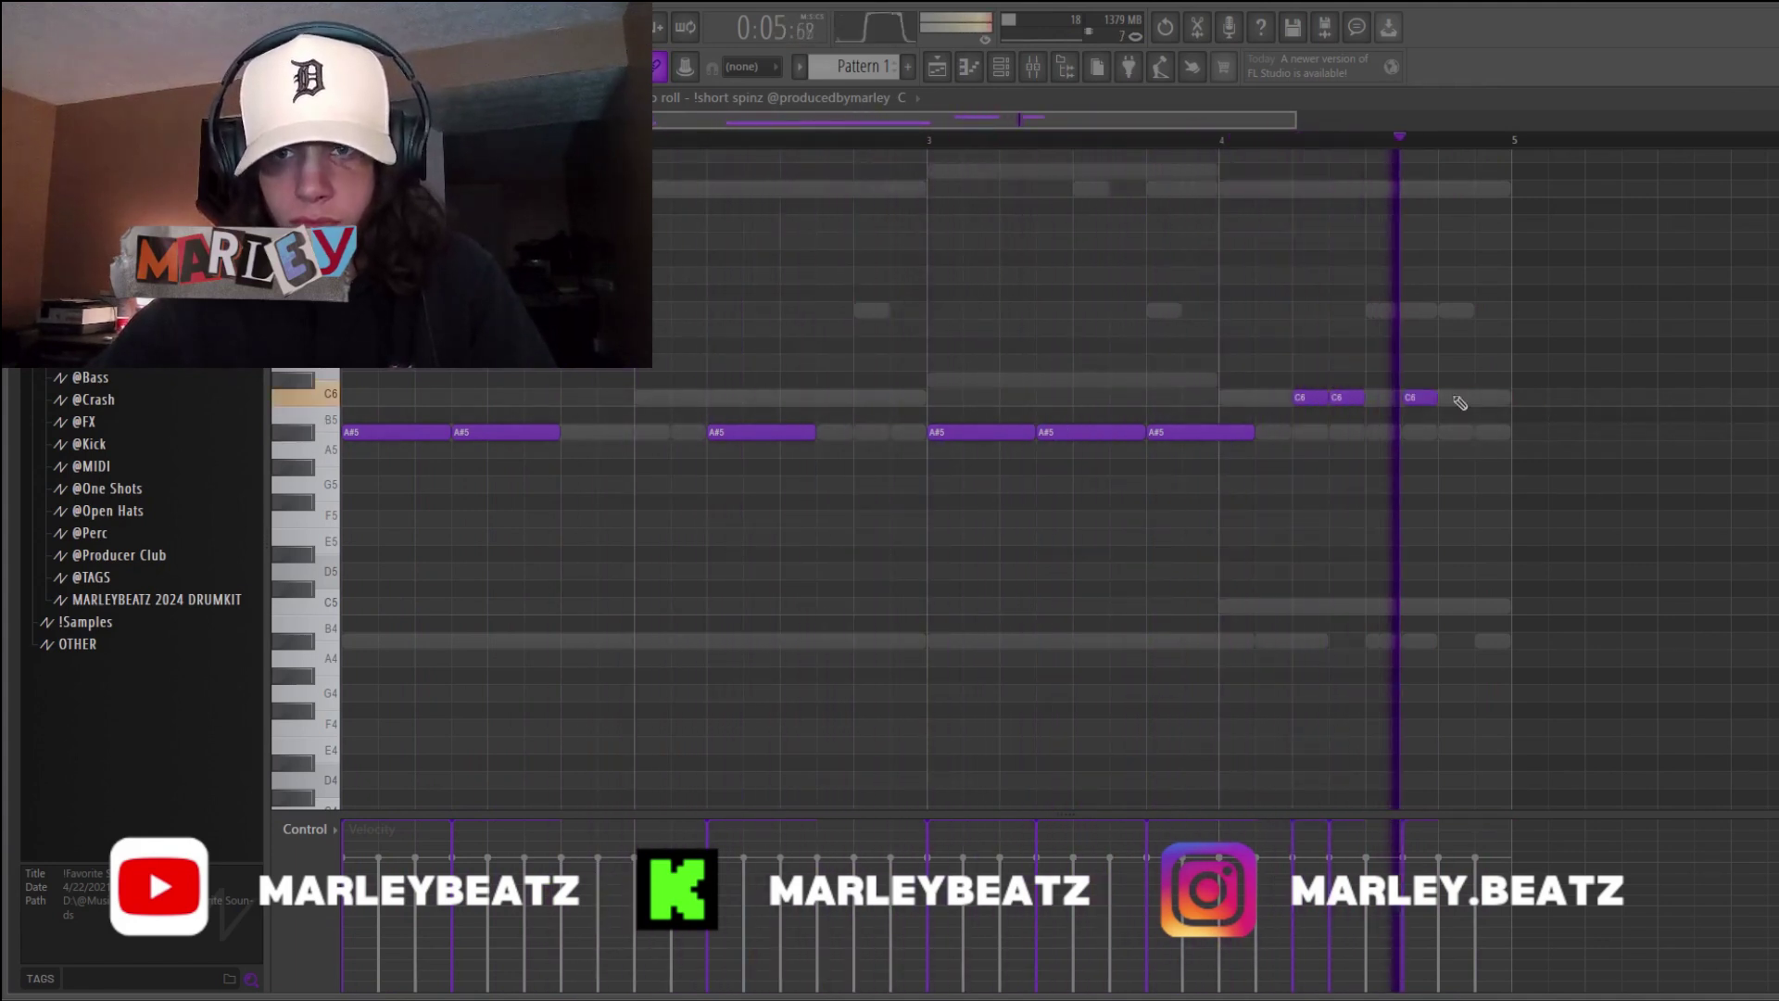
{"action": "left_click", "coordinate": [1487, 396]}
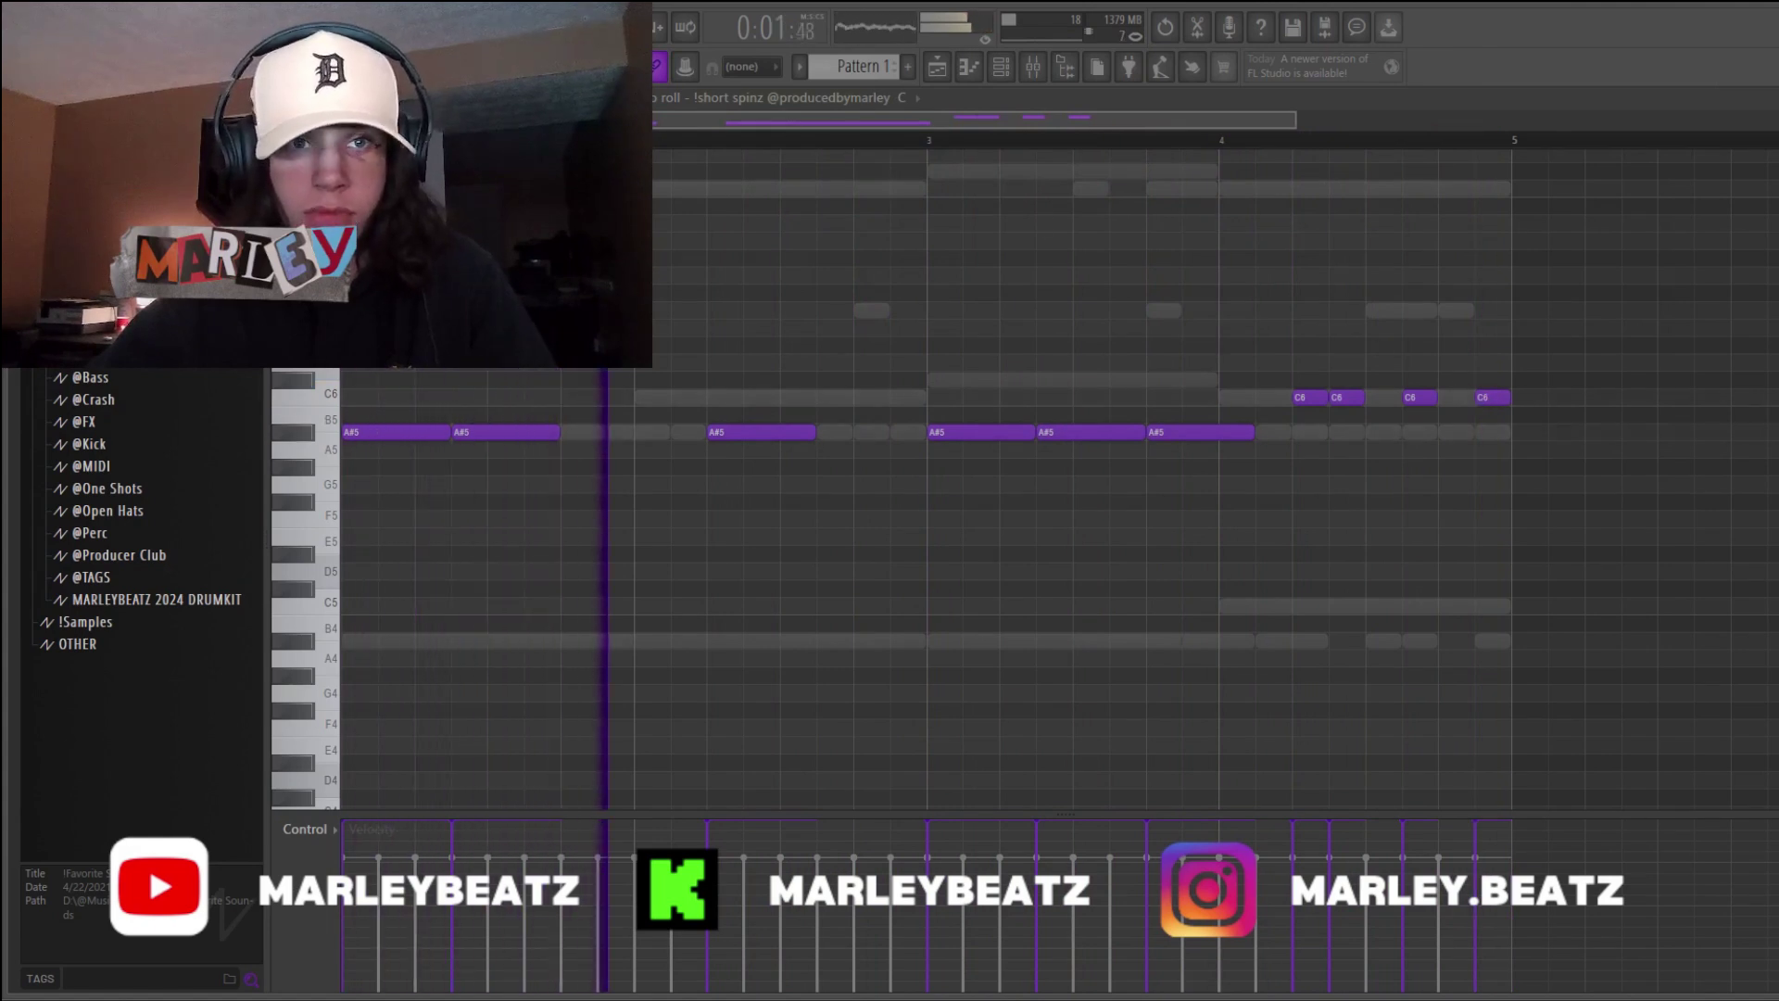
- Transpose the first and third C6 808 notes in bar 4 down one octave to C5
{"action": "left_click", "coordinate": [1310, 396]}
{"action": "key", "text": "ctrl+Down"}
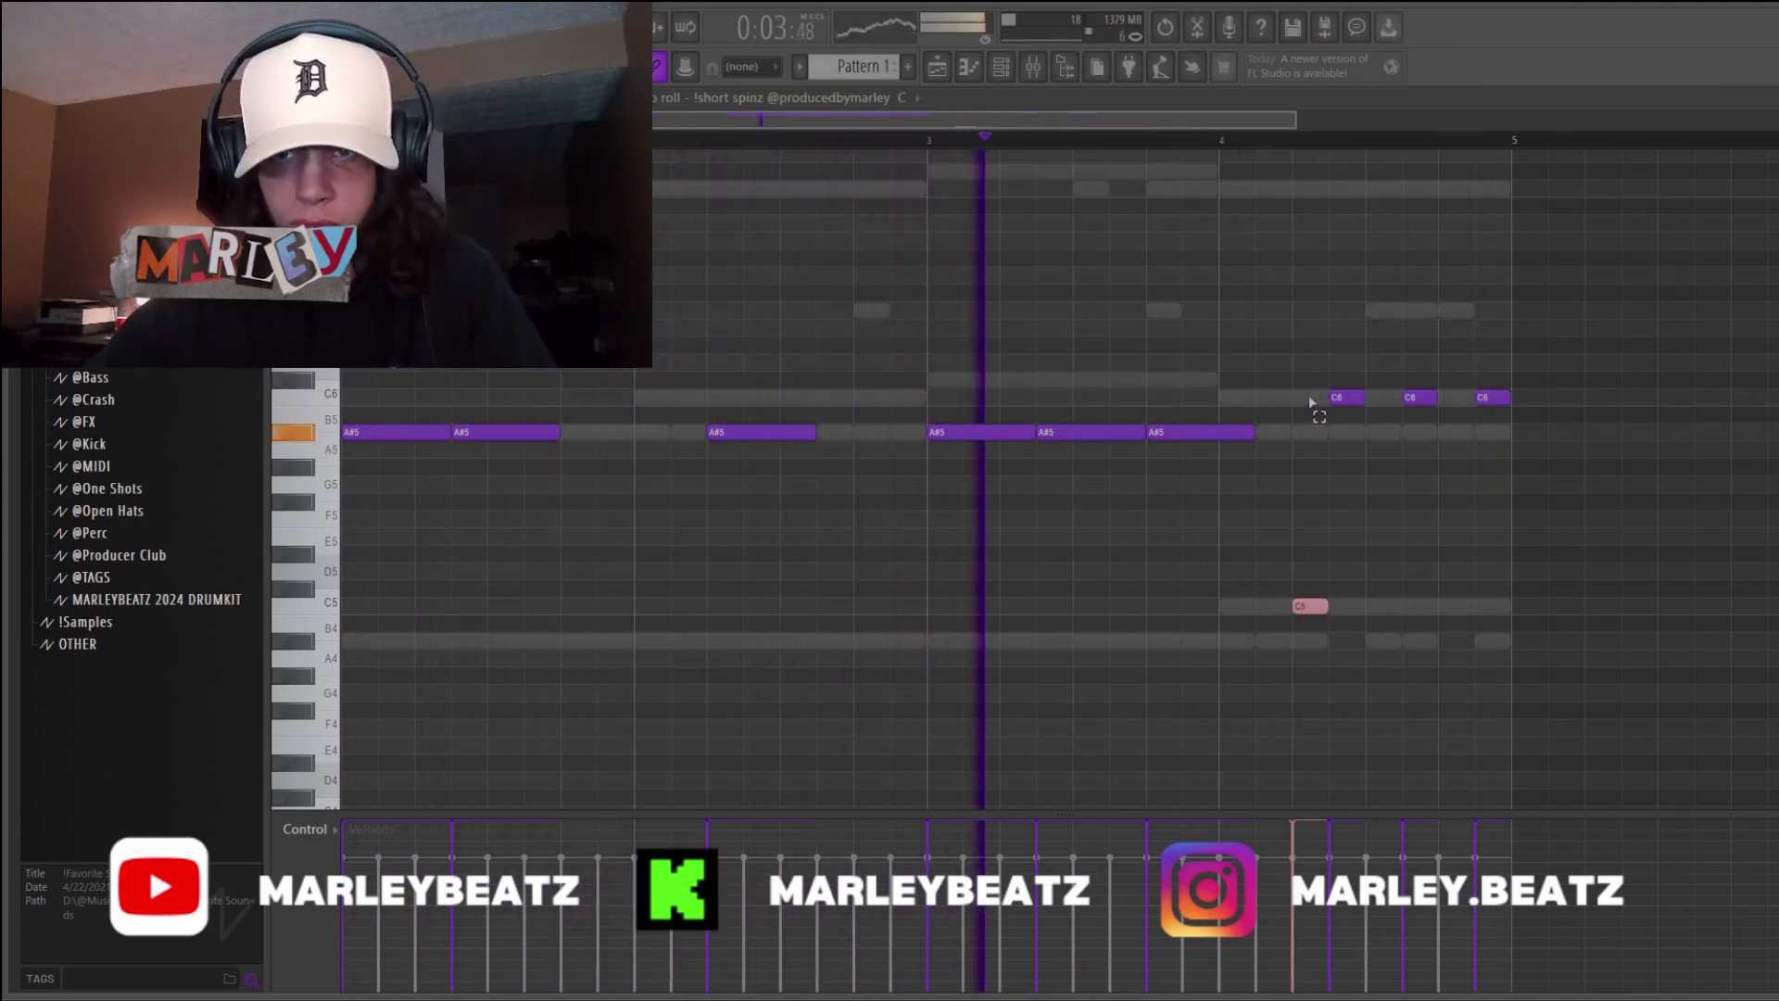
{"action": "left_click", "coordinate": [1419, 398]}
{"action": "key", "text": "ctrl+Down"}
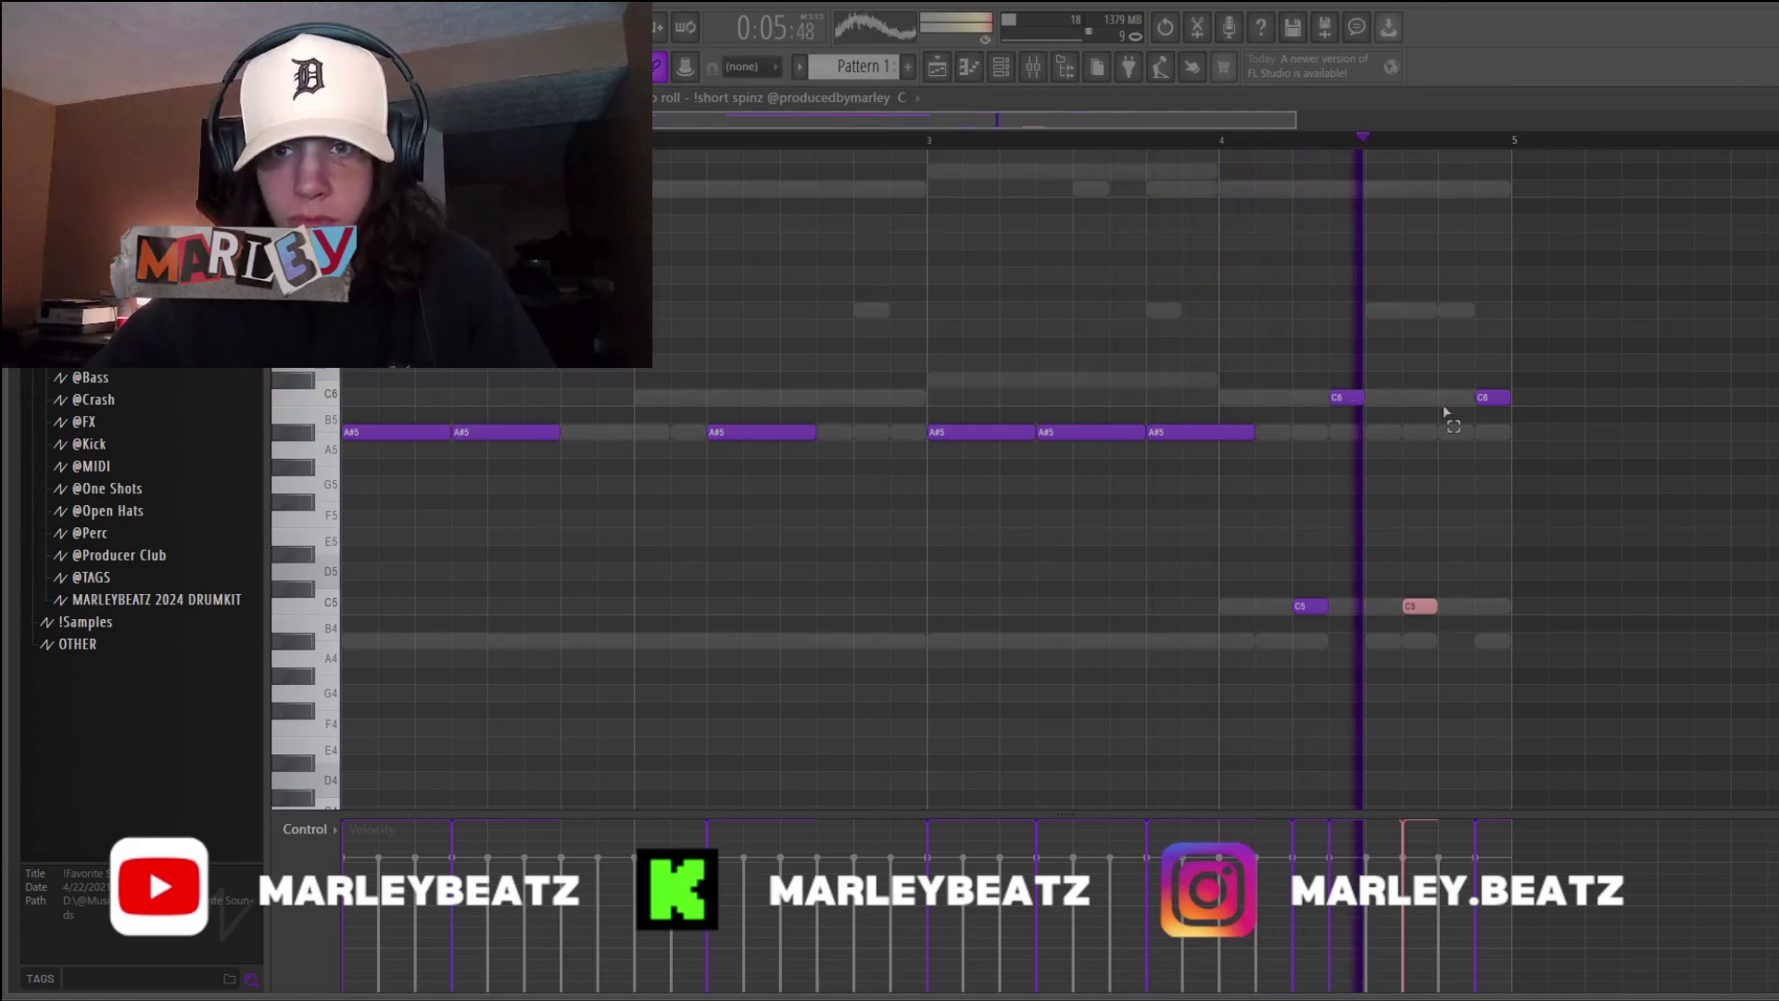
{"action": "left_click", "coordinate": [1465, 239], "text": "ctrl"}
- For !without warning offset open hat, draw pairs of dotted-quarter A#5 notes from the start of bar 1 and from beat 2 of bar 2
{"action": "left_click", "coordinate": [797, 100]}
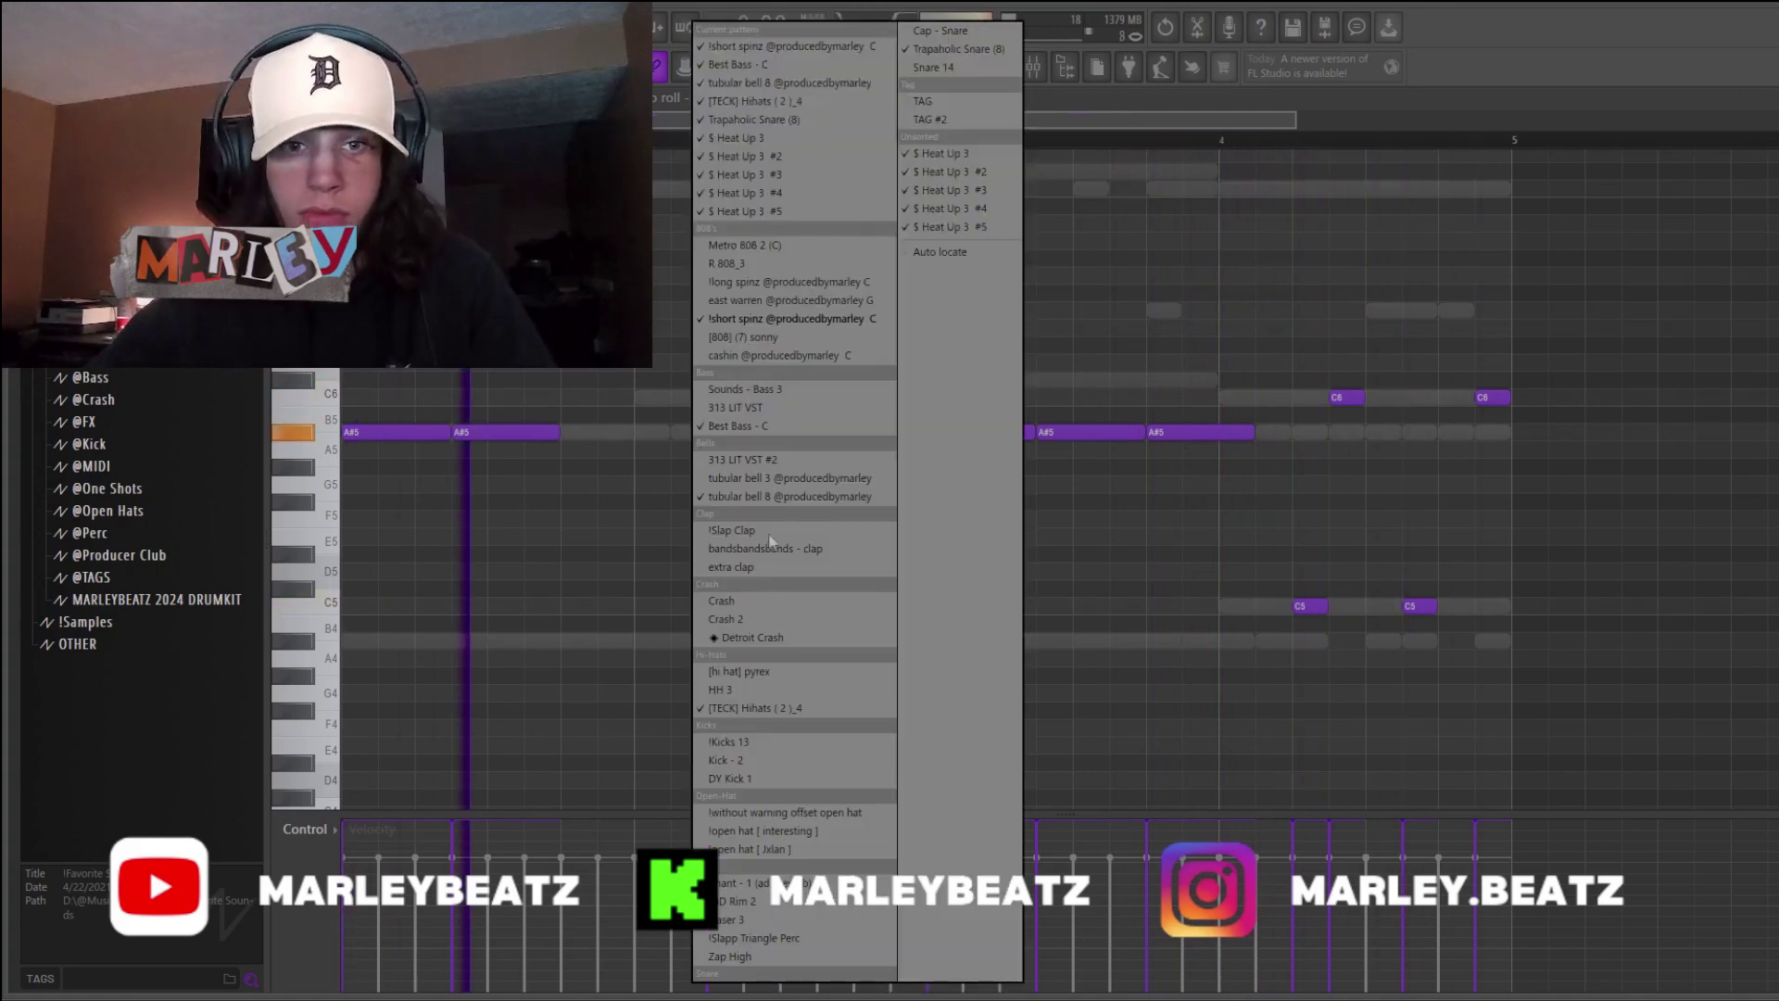
{"action": "left_click", "coordinate": [774, 811]}
{"action": "left_click", "coordinate": [358, 432]}
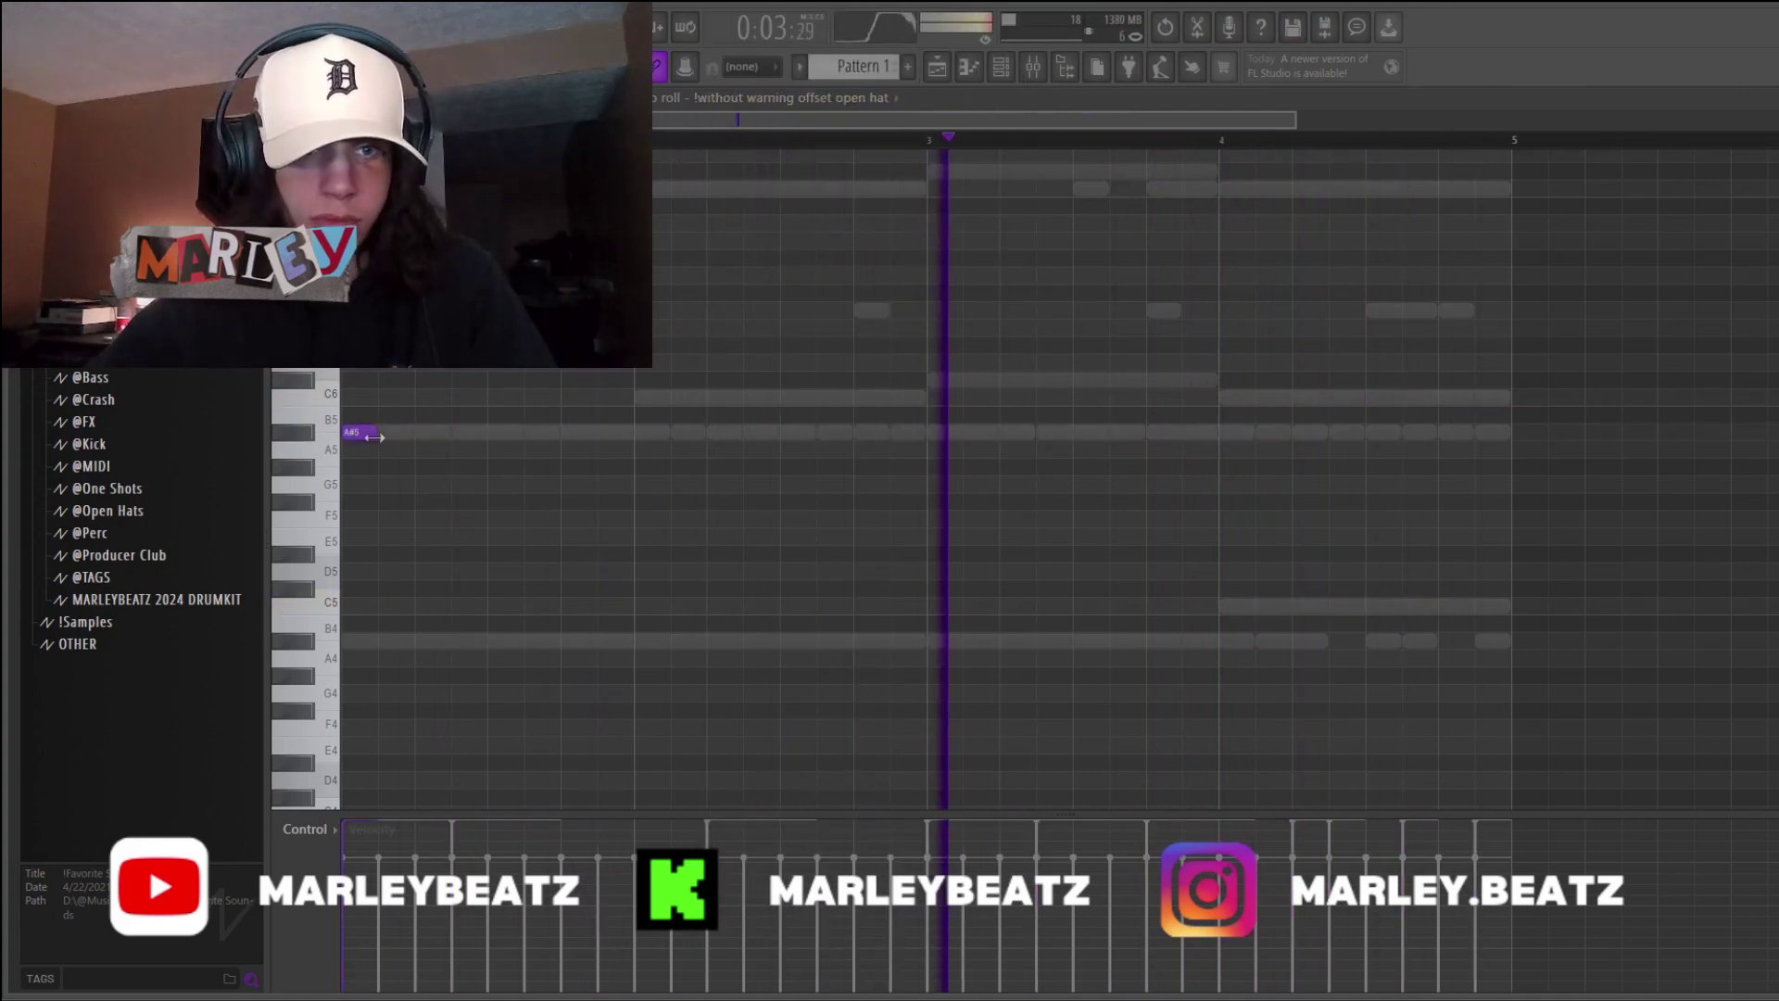
{"action": "left_click_drag", "start_coordinate": [376, 432], "coordinate": [460, 445]}
{"action": "left_click", "coordinate": [471, 432]}
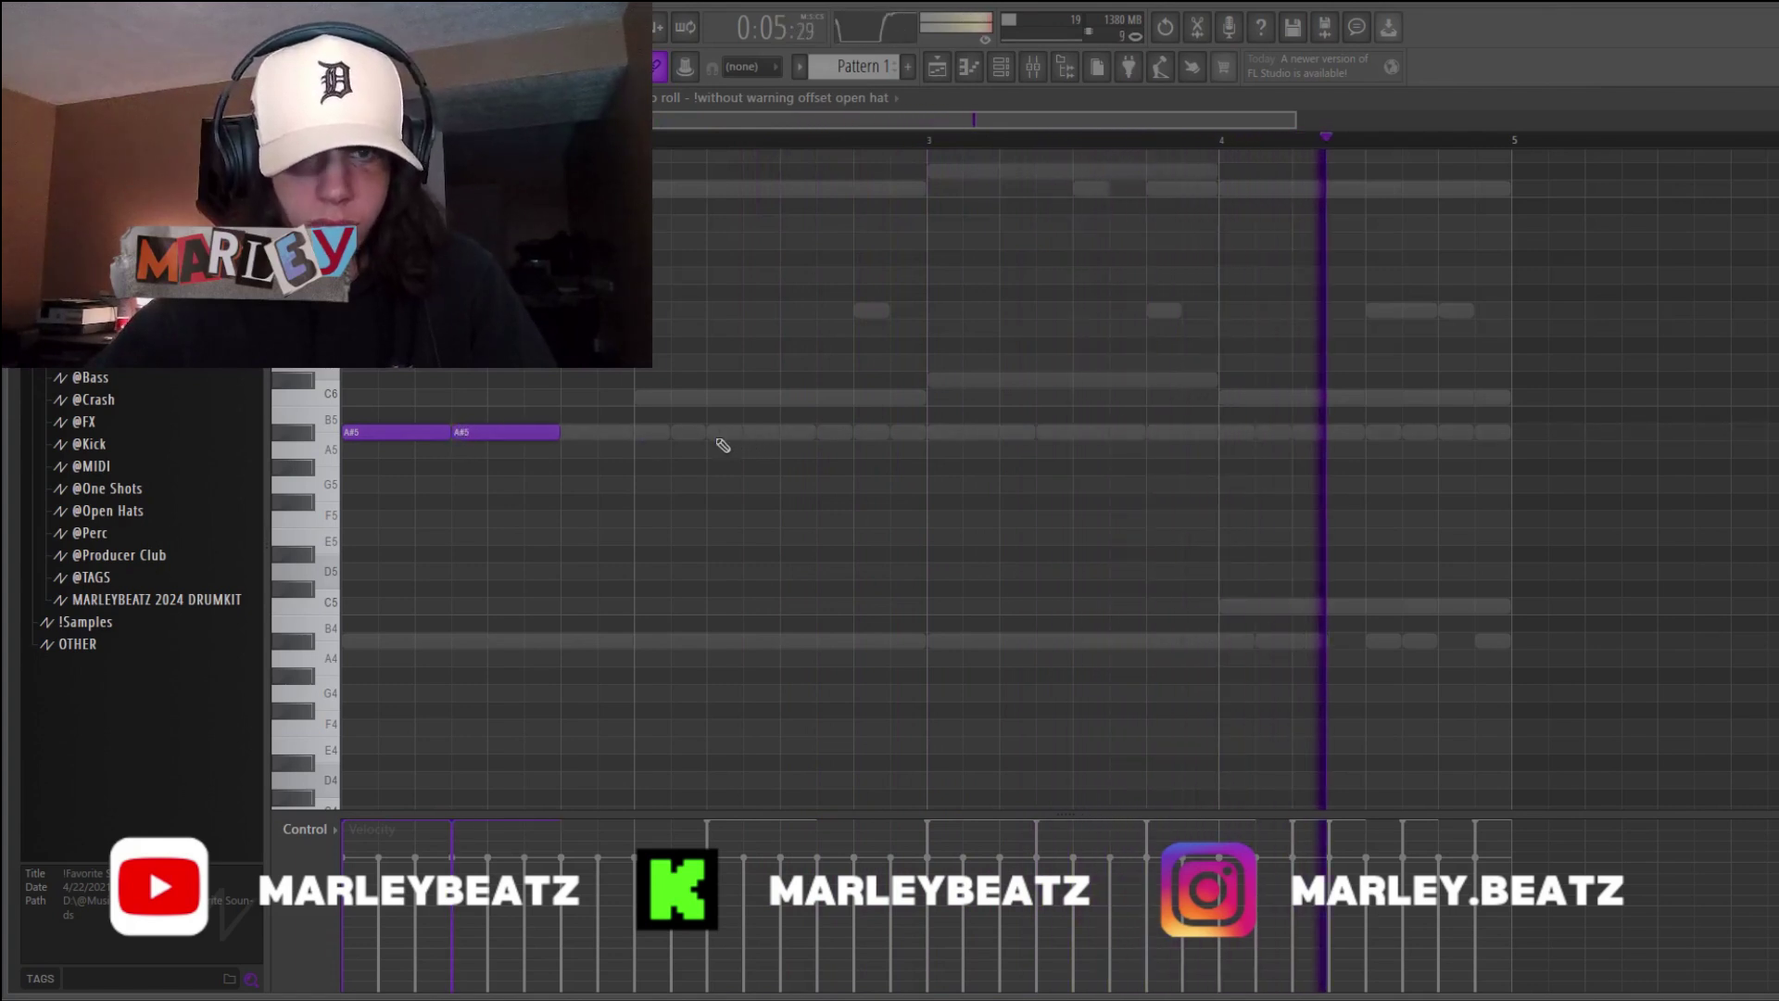
{"action": "left_click", "coordinate": [721, 432]}
{"action": "left_click", "coordinate": [827, 432]}
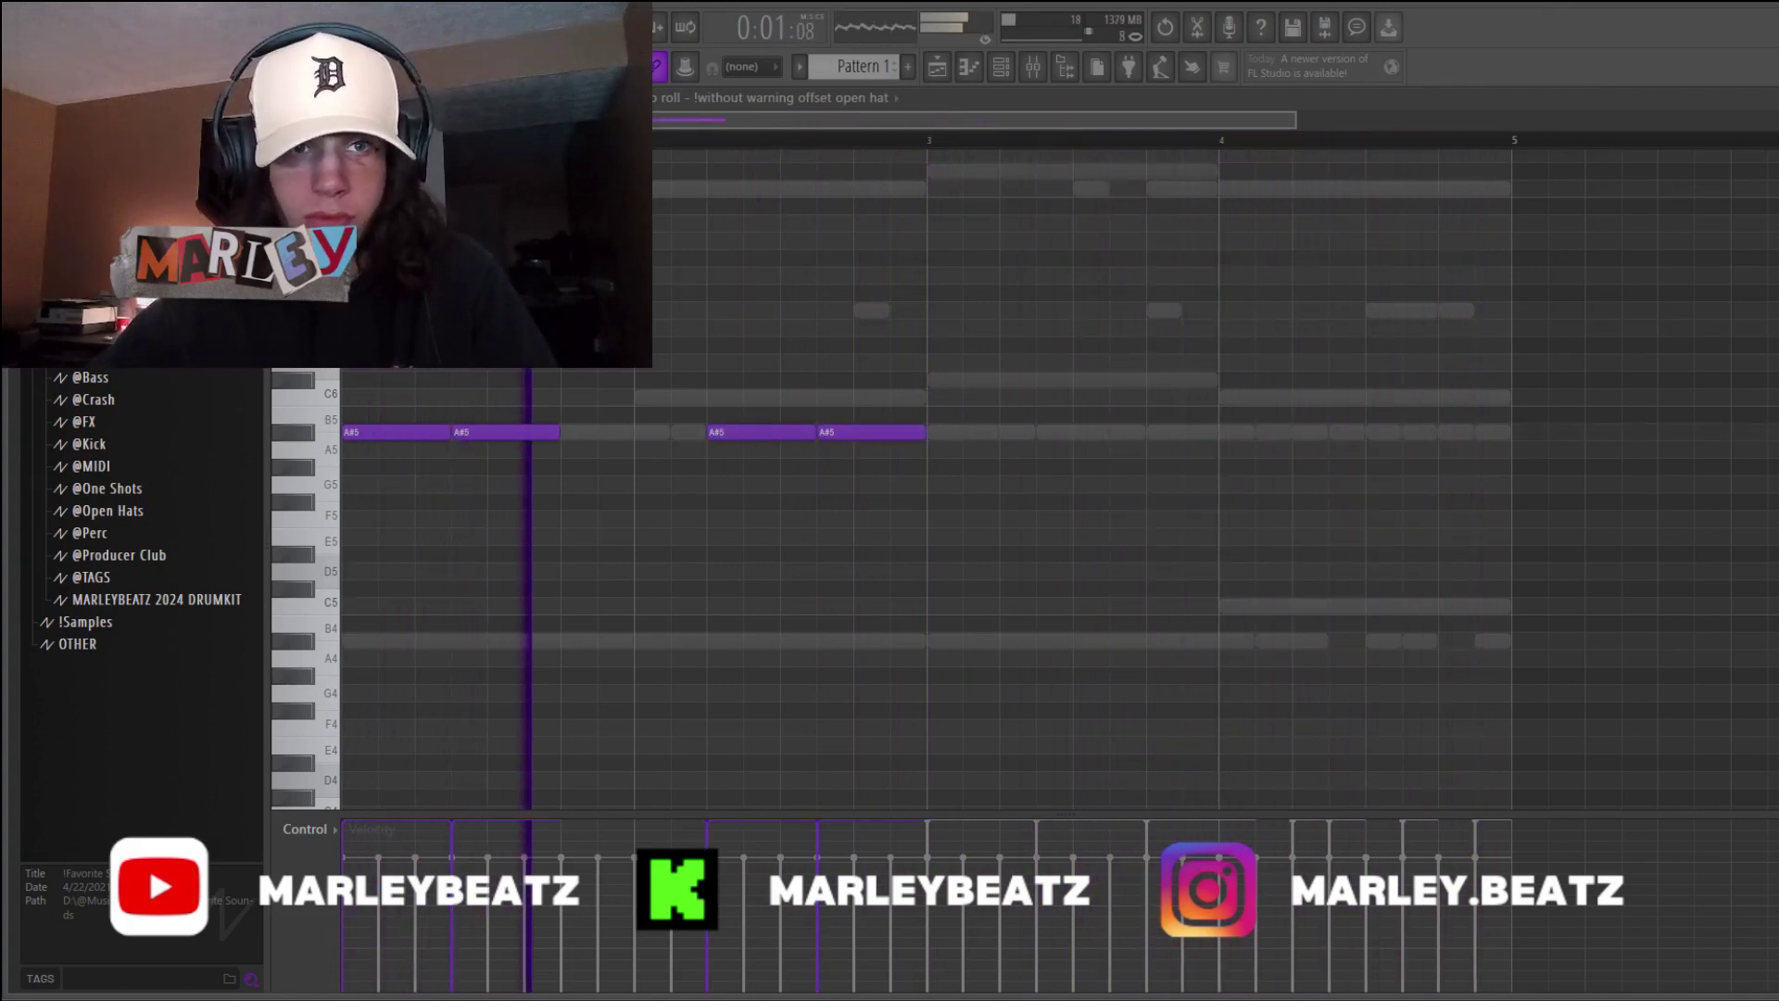
- Duplicate the two-bar A#5 open hat pattern from bars 1–2 into bars 3–4
{"action": "key", "text": "ctrl+b"}
{"action": "left_click", "coordinate": [1088, 142], "text": "ctrl"}
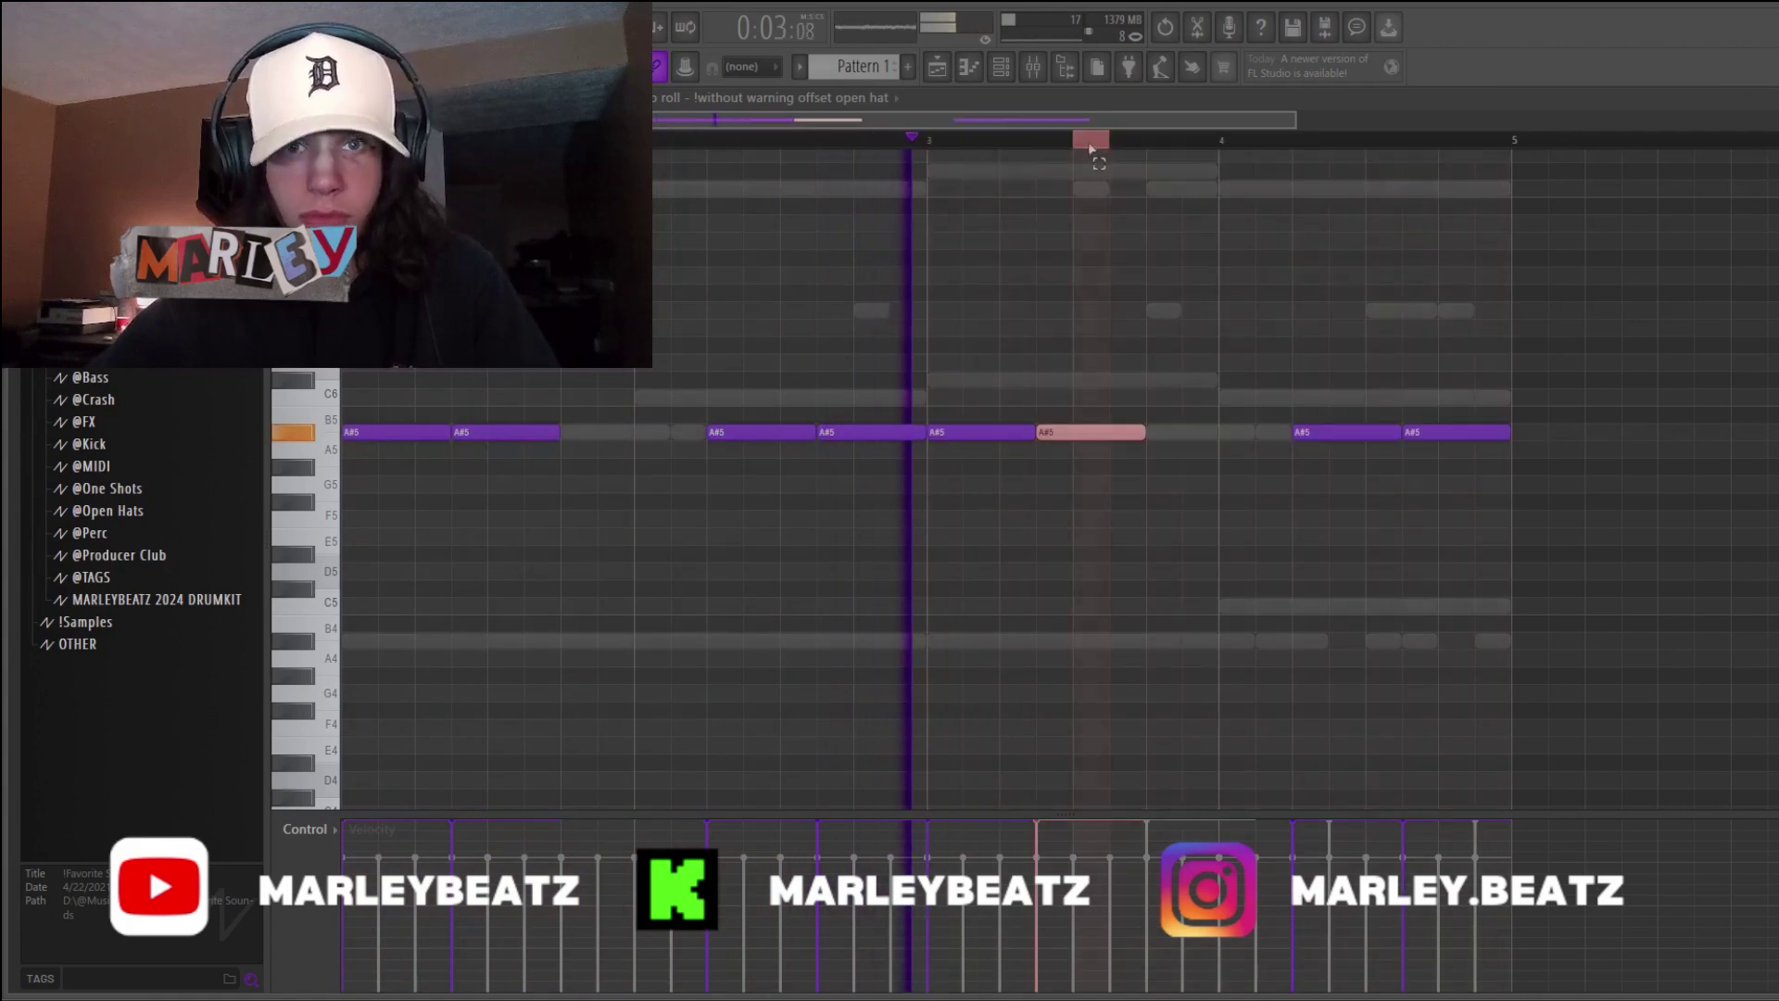
{"action": "left_click", "coordinate": [1099, 143], "text": "ctrl"}
- For !Slapp Triangle Perc, place dotted-quarter C5 notes on beat 2 of bar 1 and beat 2 of bar 4
{"action": "left_click", "coordinate": [760, 98]}
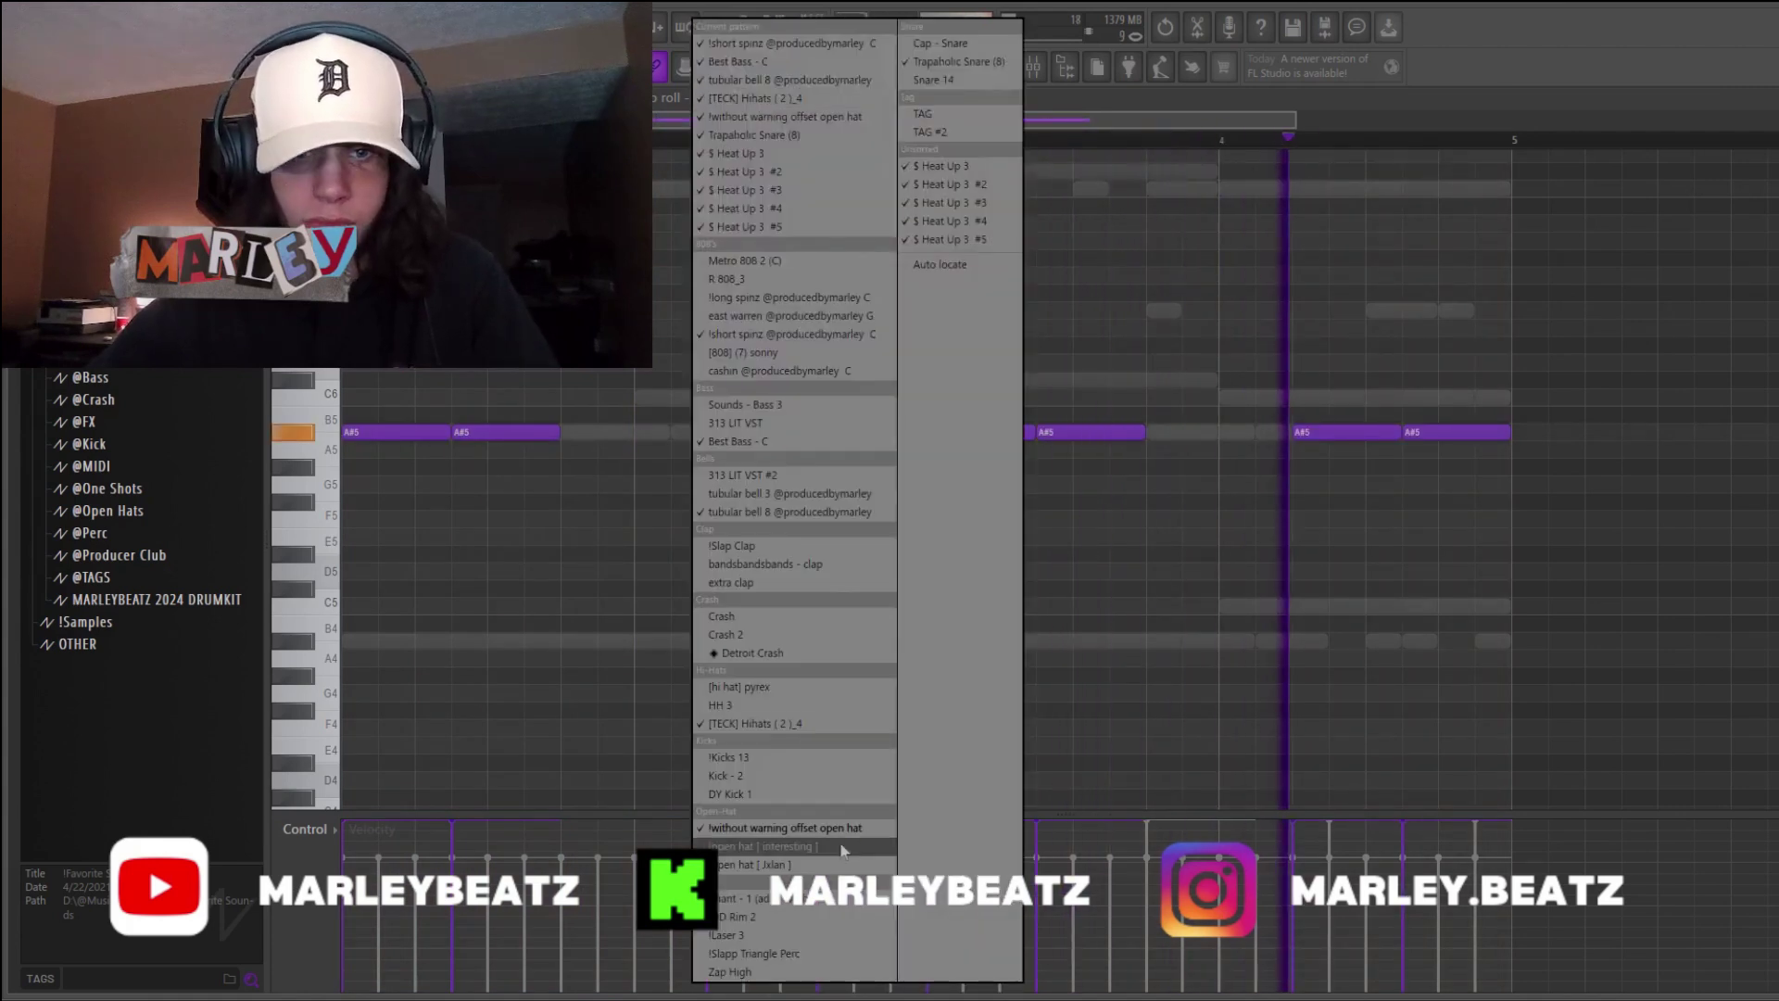
{"action": "left_click", "coordinate": [755, 954]}
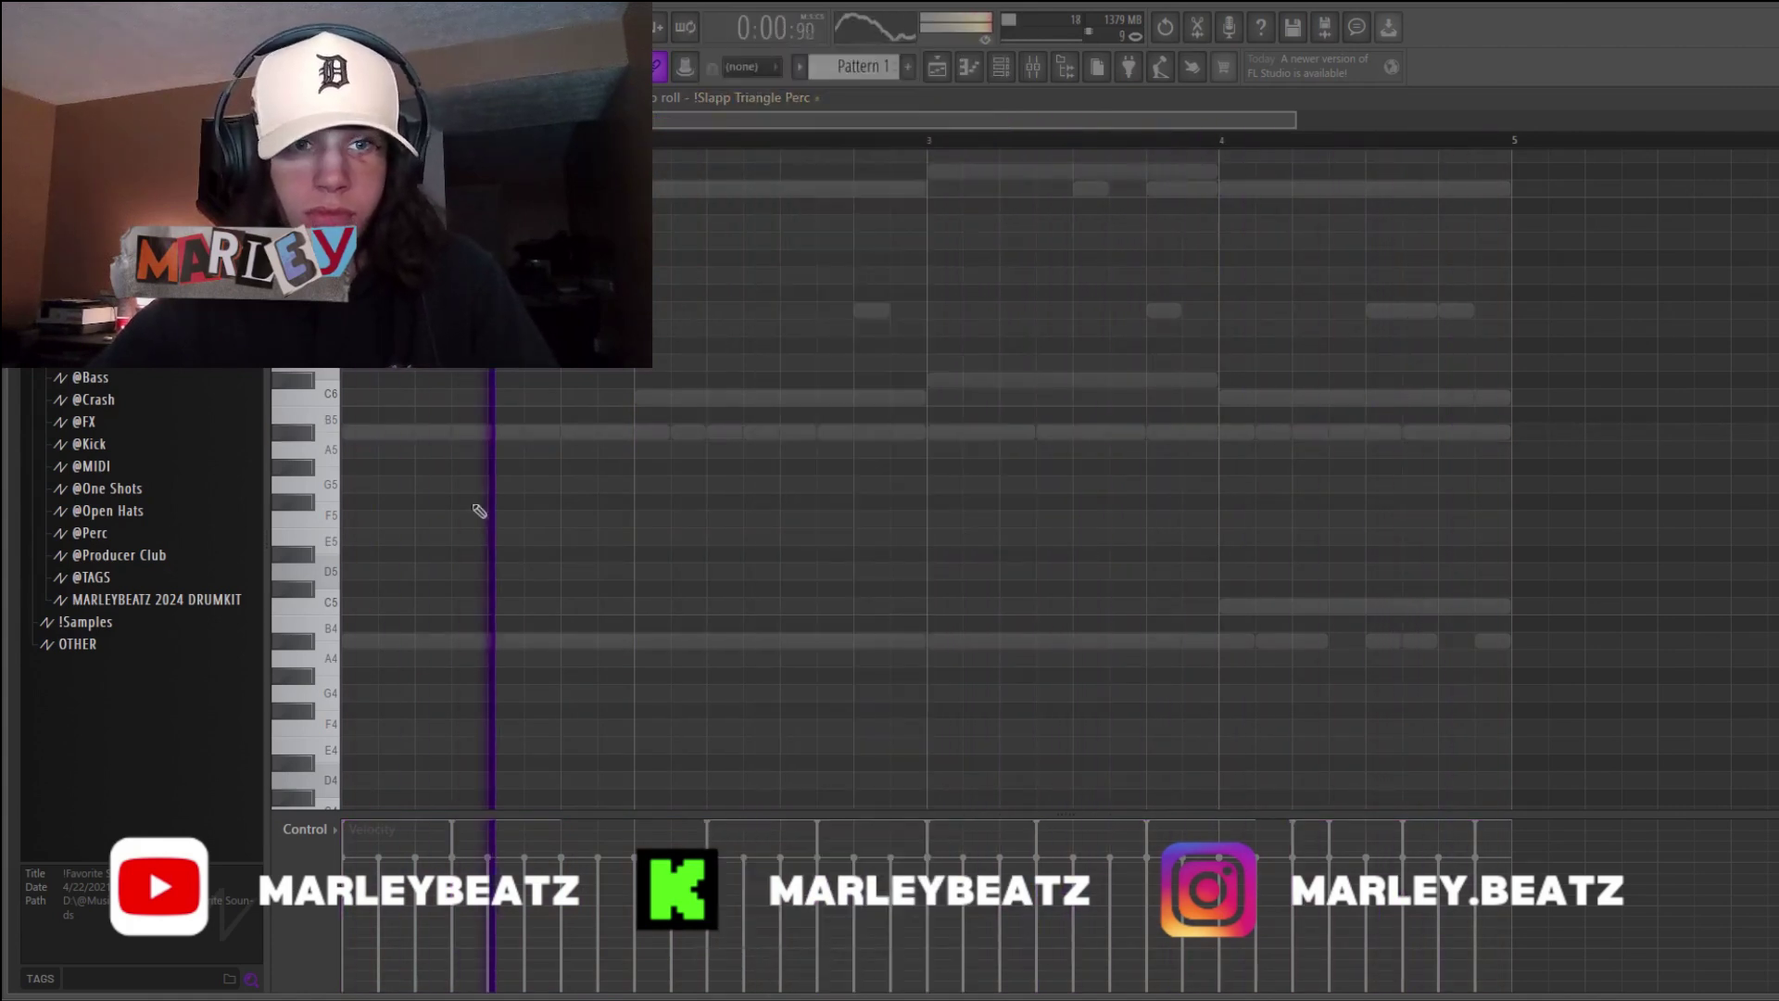
{"action": "left_click", "coordinate": [420, 605]}
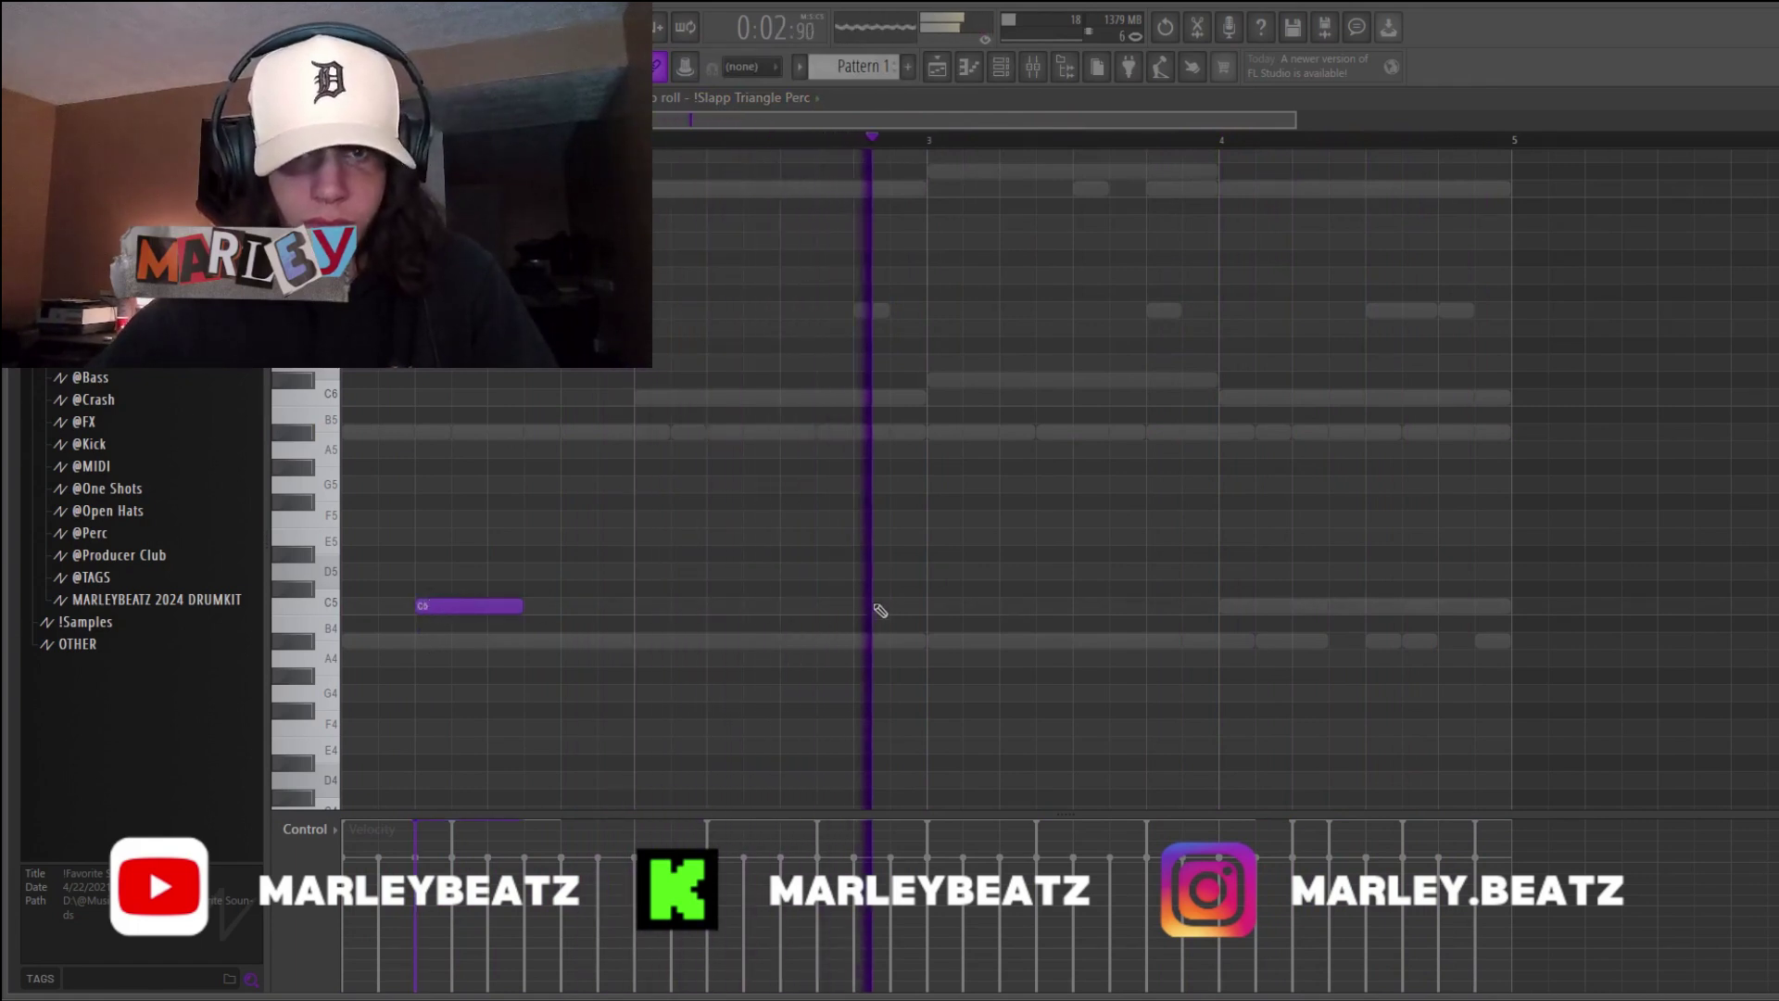
{"action": "left_click", "coordinate": [1294, 607]}
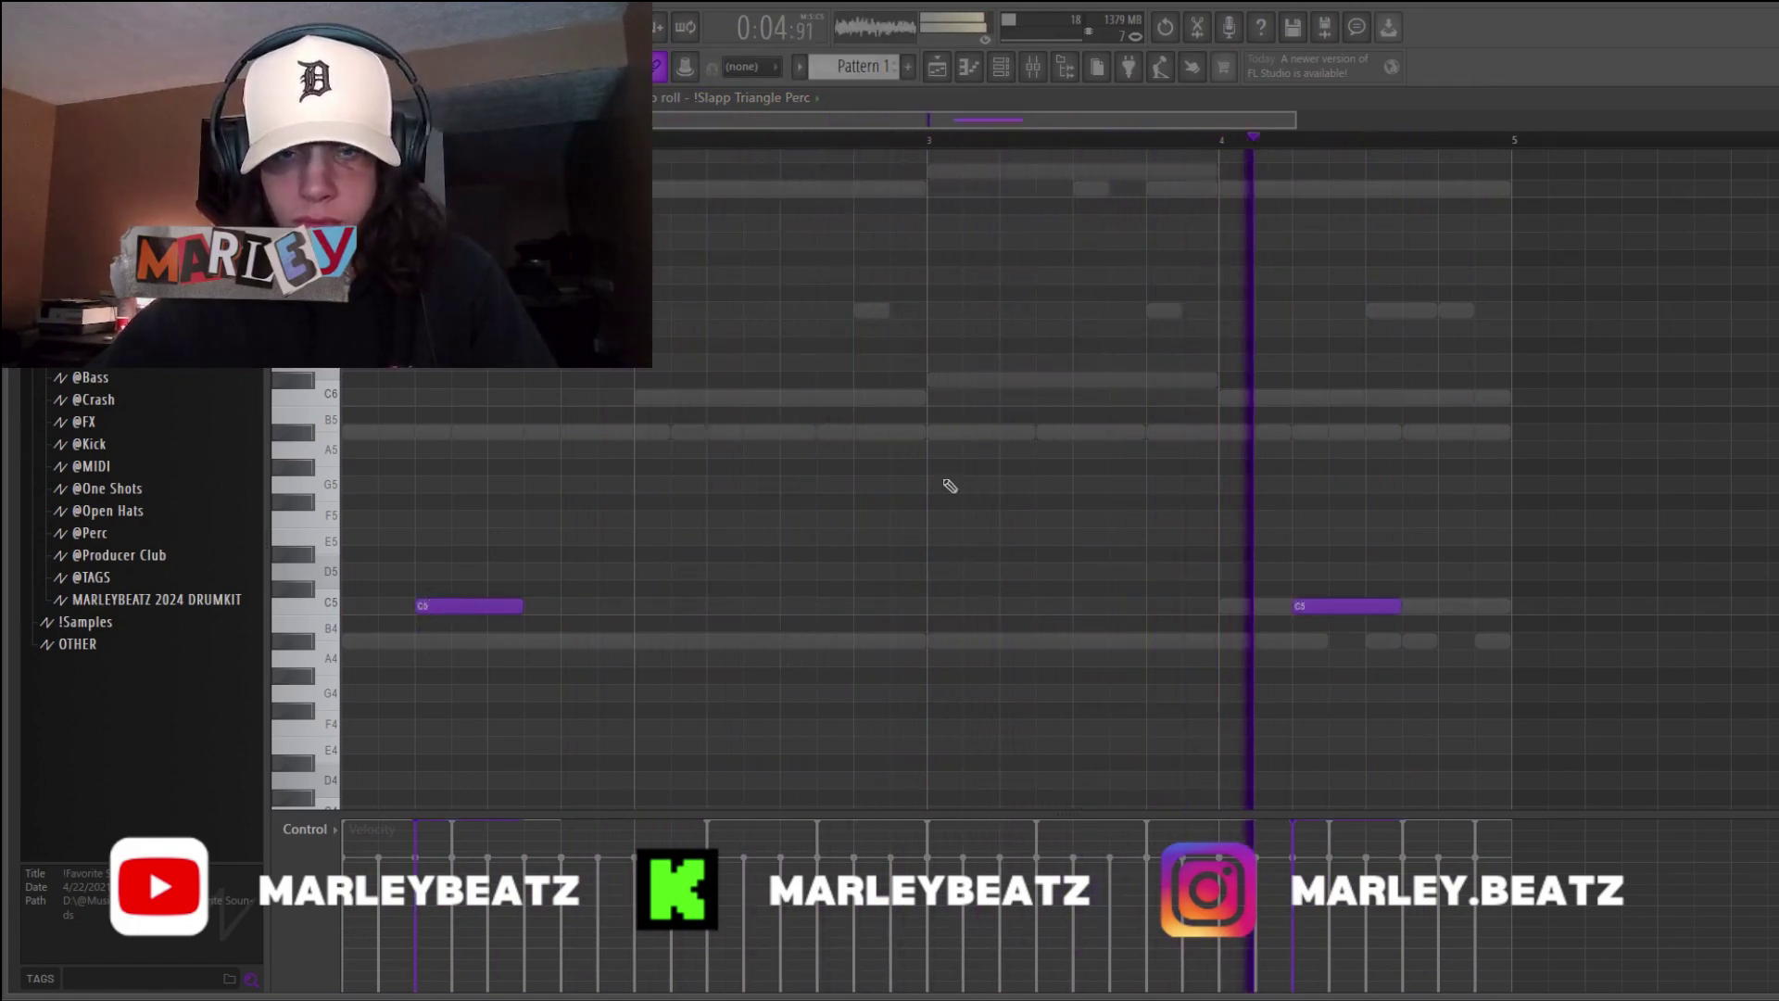
- For !open hat [ interesting ], draw pairs of dotted-quarter C5 notes from beat 2 of bar 2 and beat 2 of bar 4
{"action": "left_click", "coordinate": [761, 103]}
{"action": "left_click", "coordinate": [797, 847]}
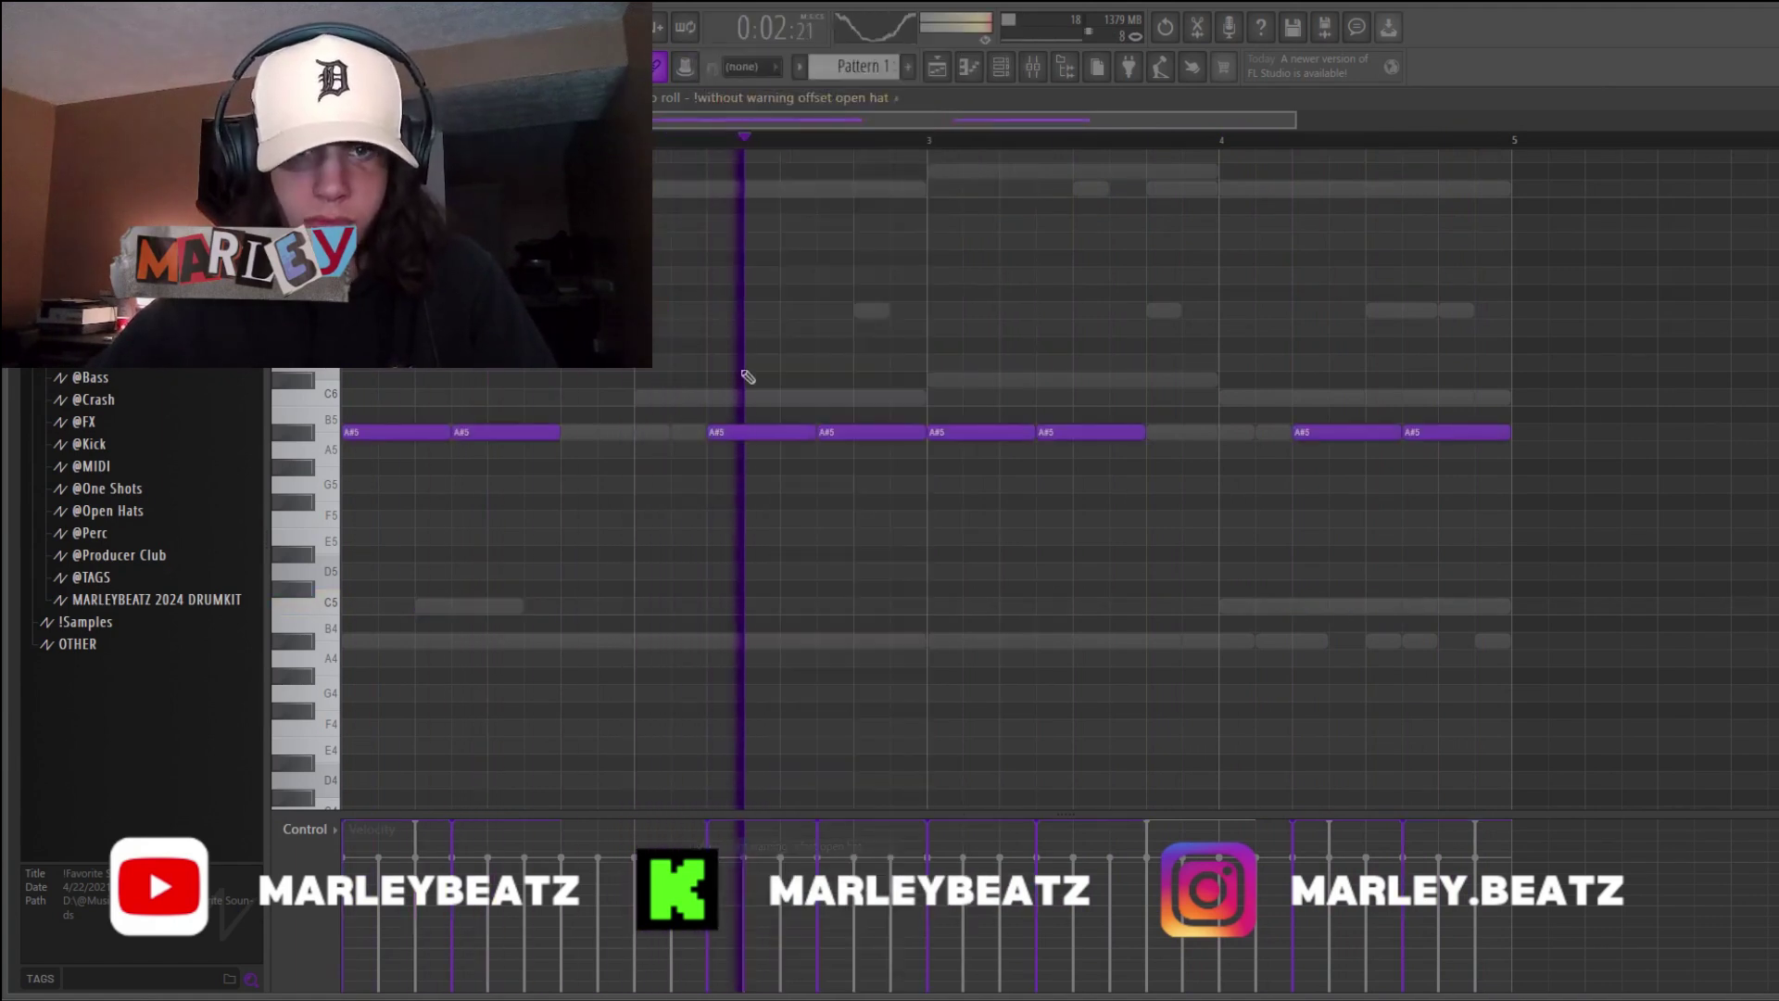
{"action": "left_click", "coordinate": [768, 104]}
{"action": "left_click", "coordinate": [752, 866]}
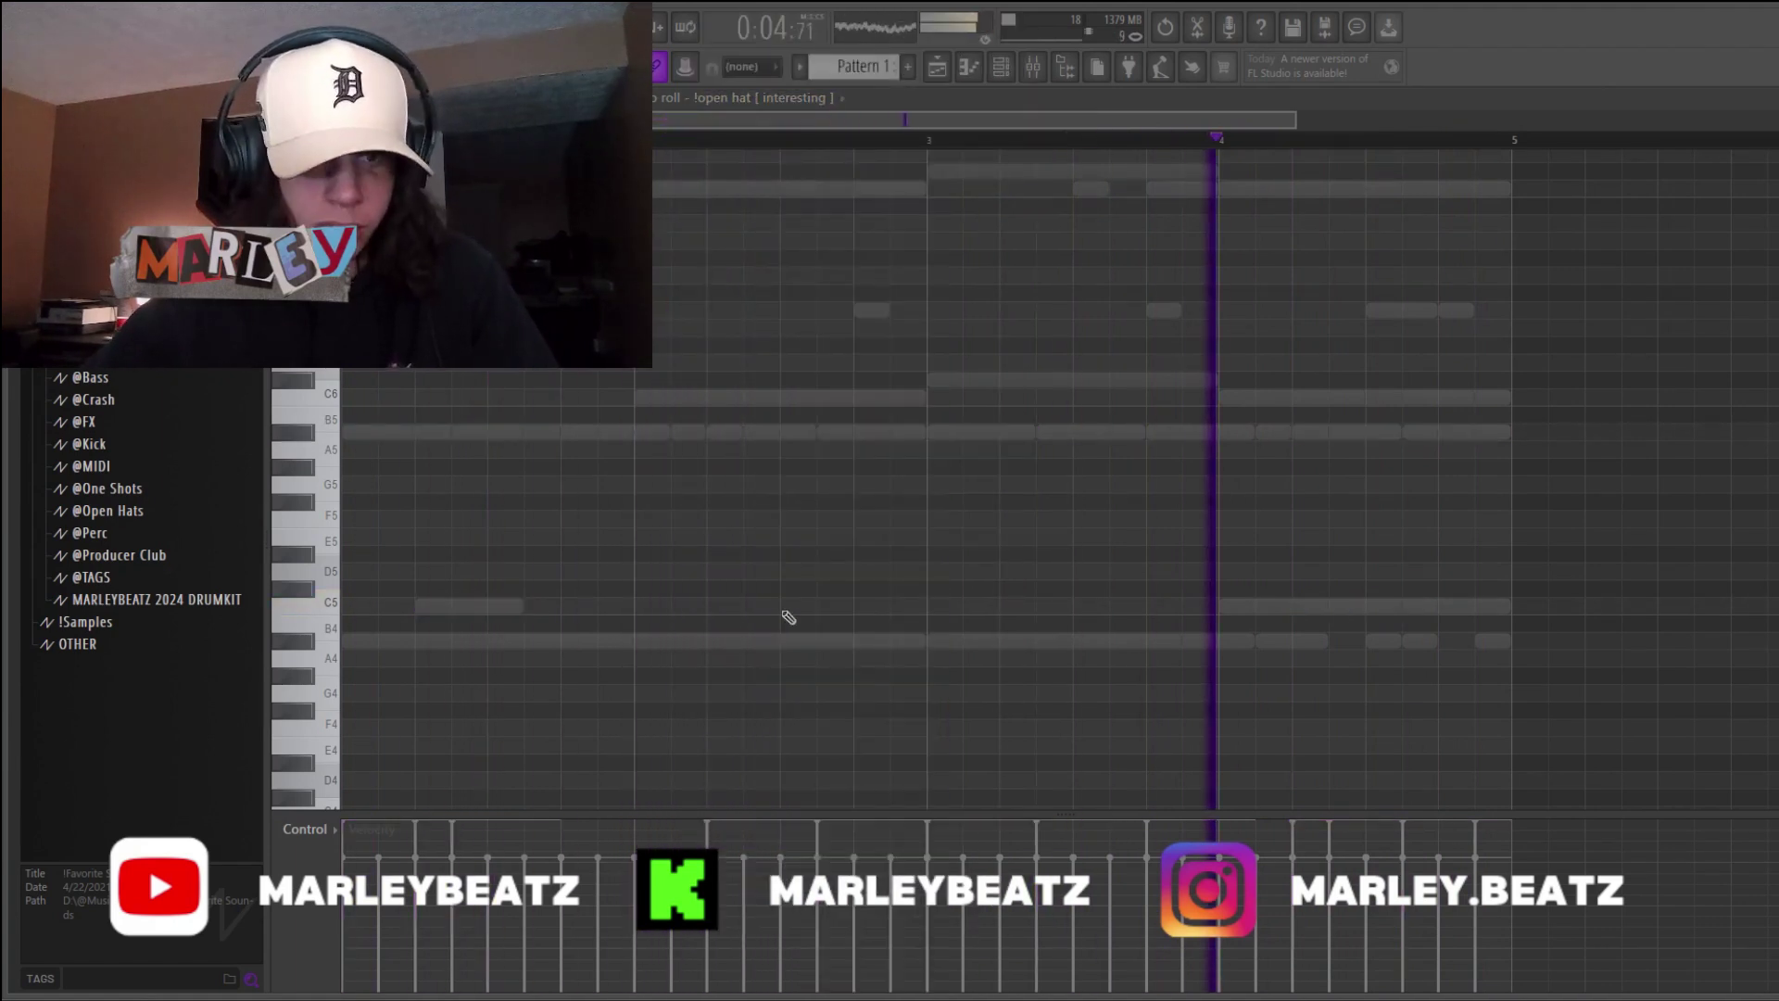
{"action": "left_click_drag", "start_coordinate": [728, 610], "coordinate": [698, 614]}
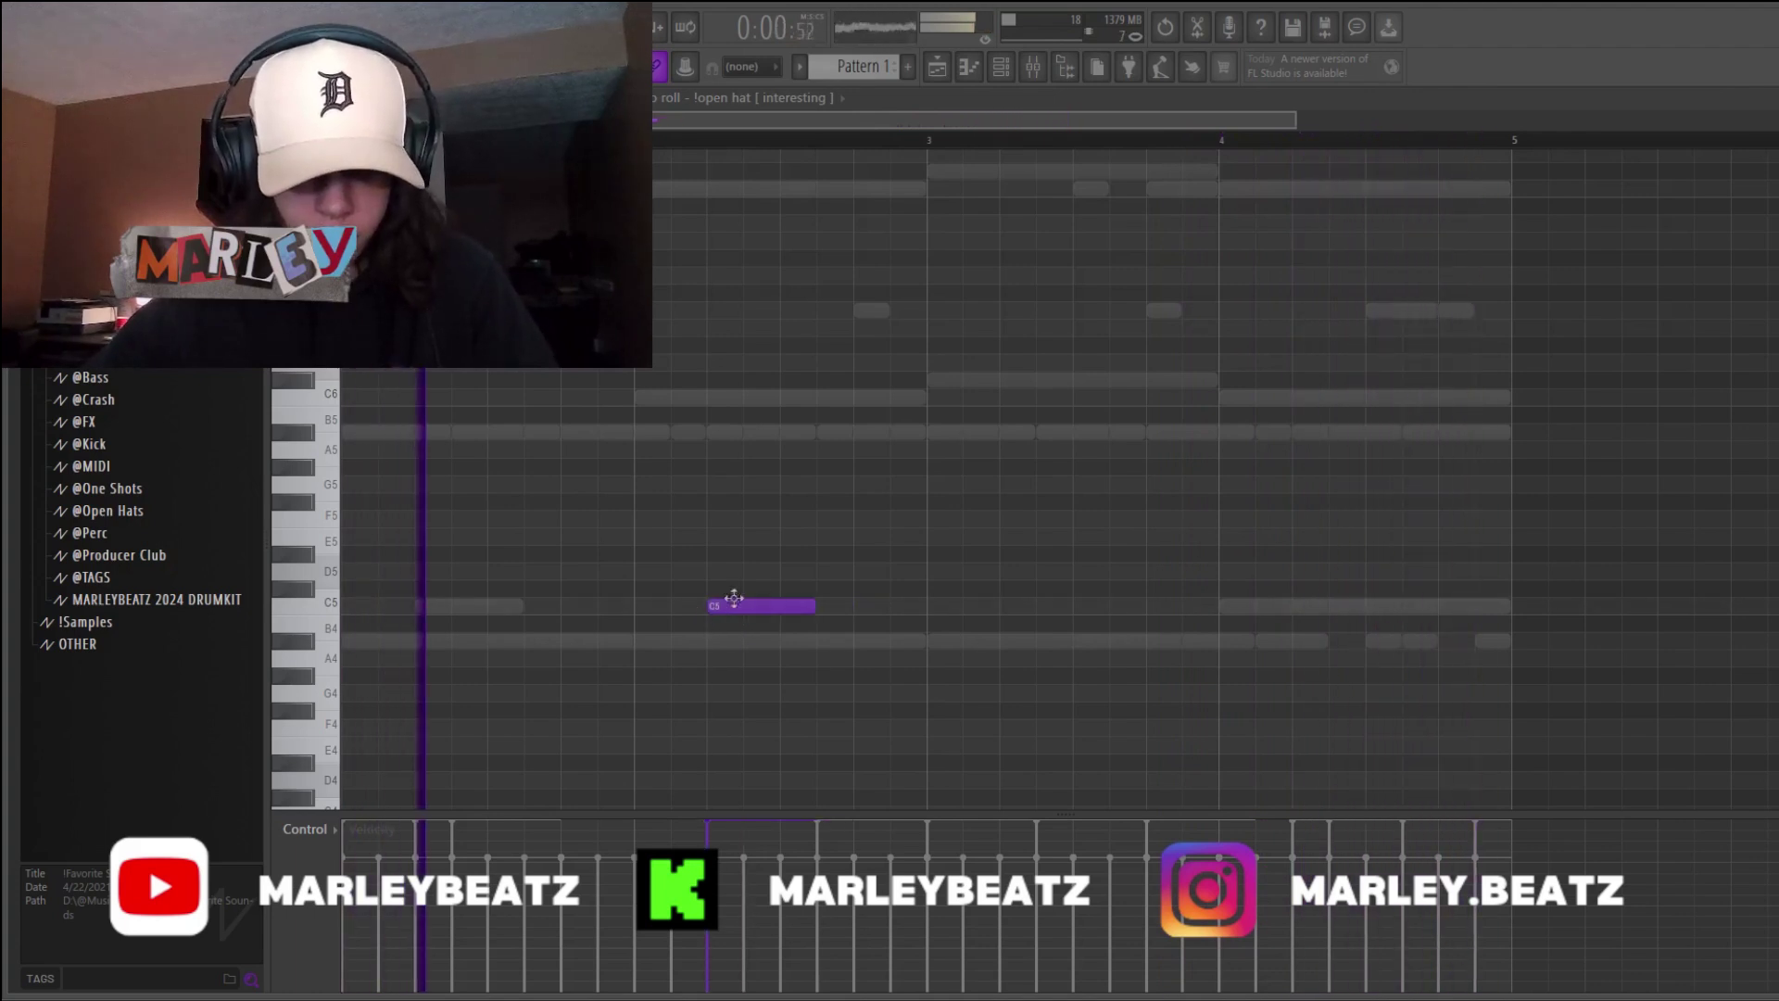
{"action": "left_click", "coordinate": [817, 610]}
{"action": "left_click", "coordinate": [1306, 607]}
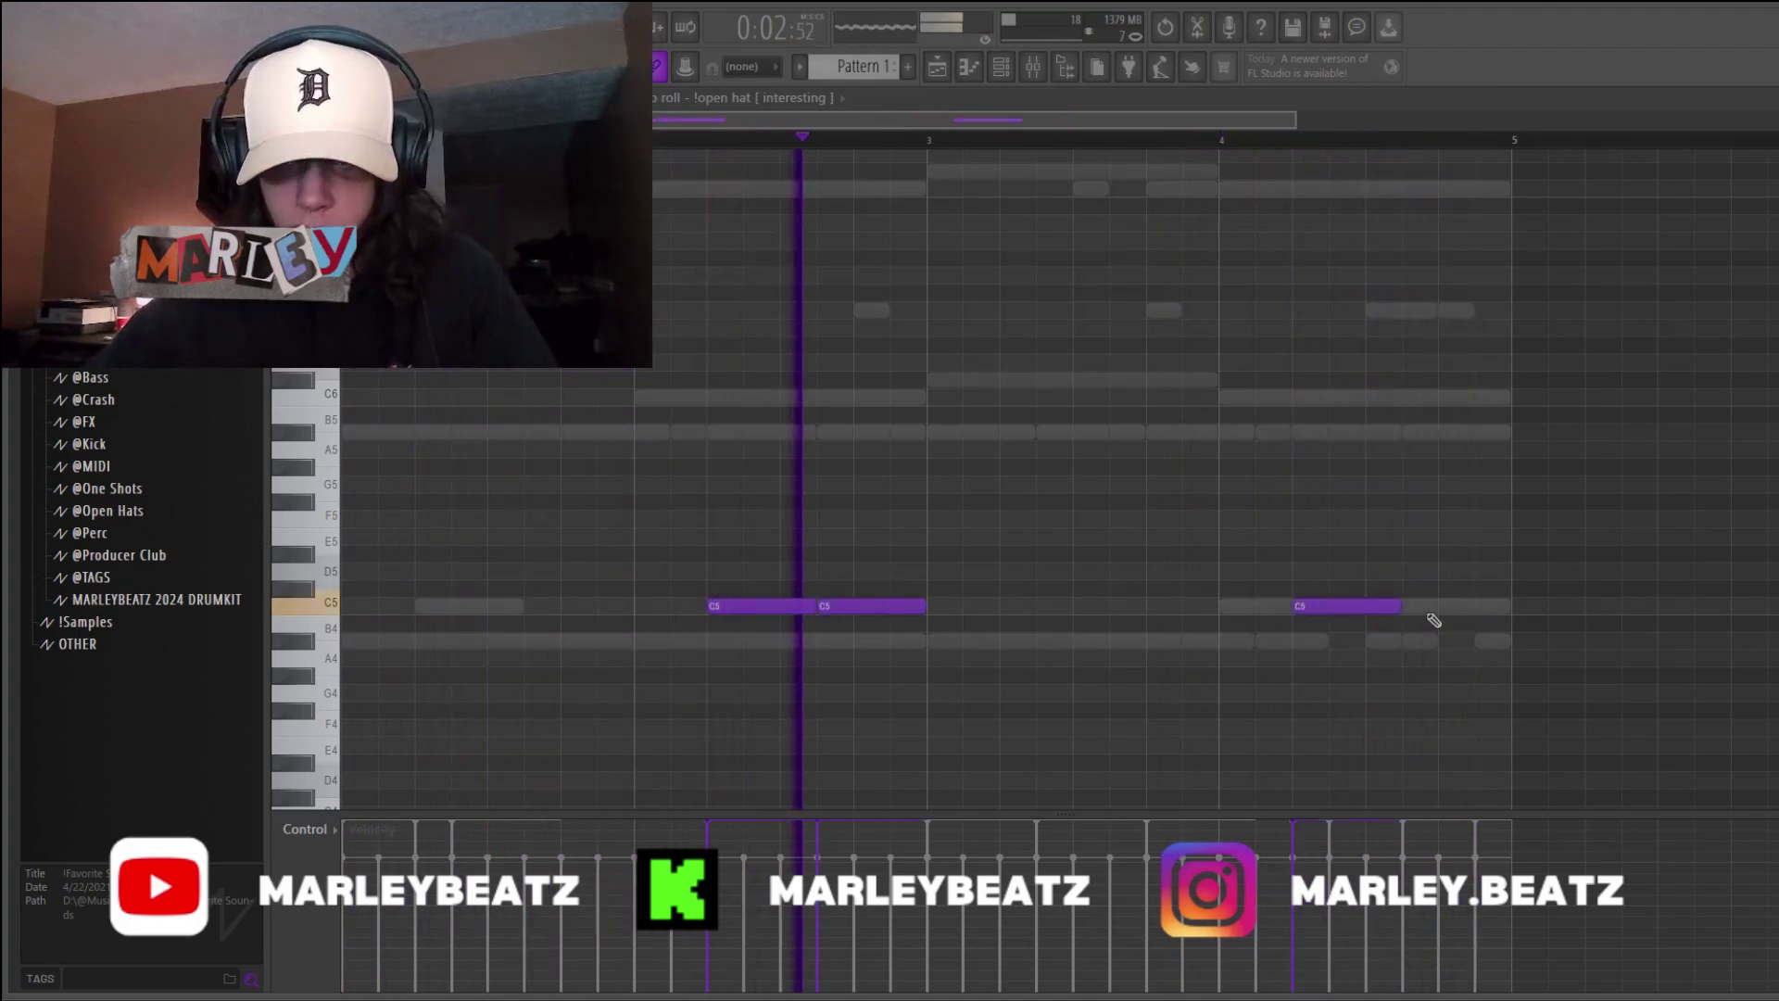
{"action": "left_click", "coordinate": [1409, 606]}
- For !DD Rim 2, draw A3 notes from beat 3 to the end of bar 2 and chop them into sixteenths
{"action": "left_click", "coordinate": [790, 98]}
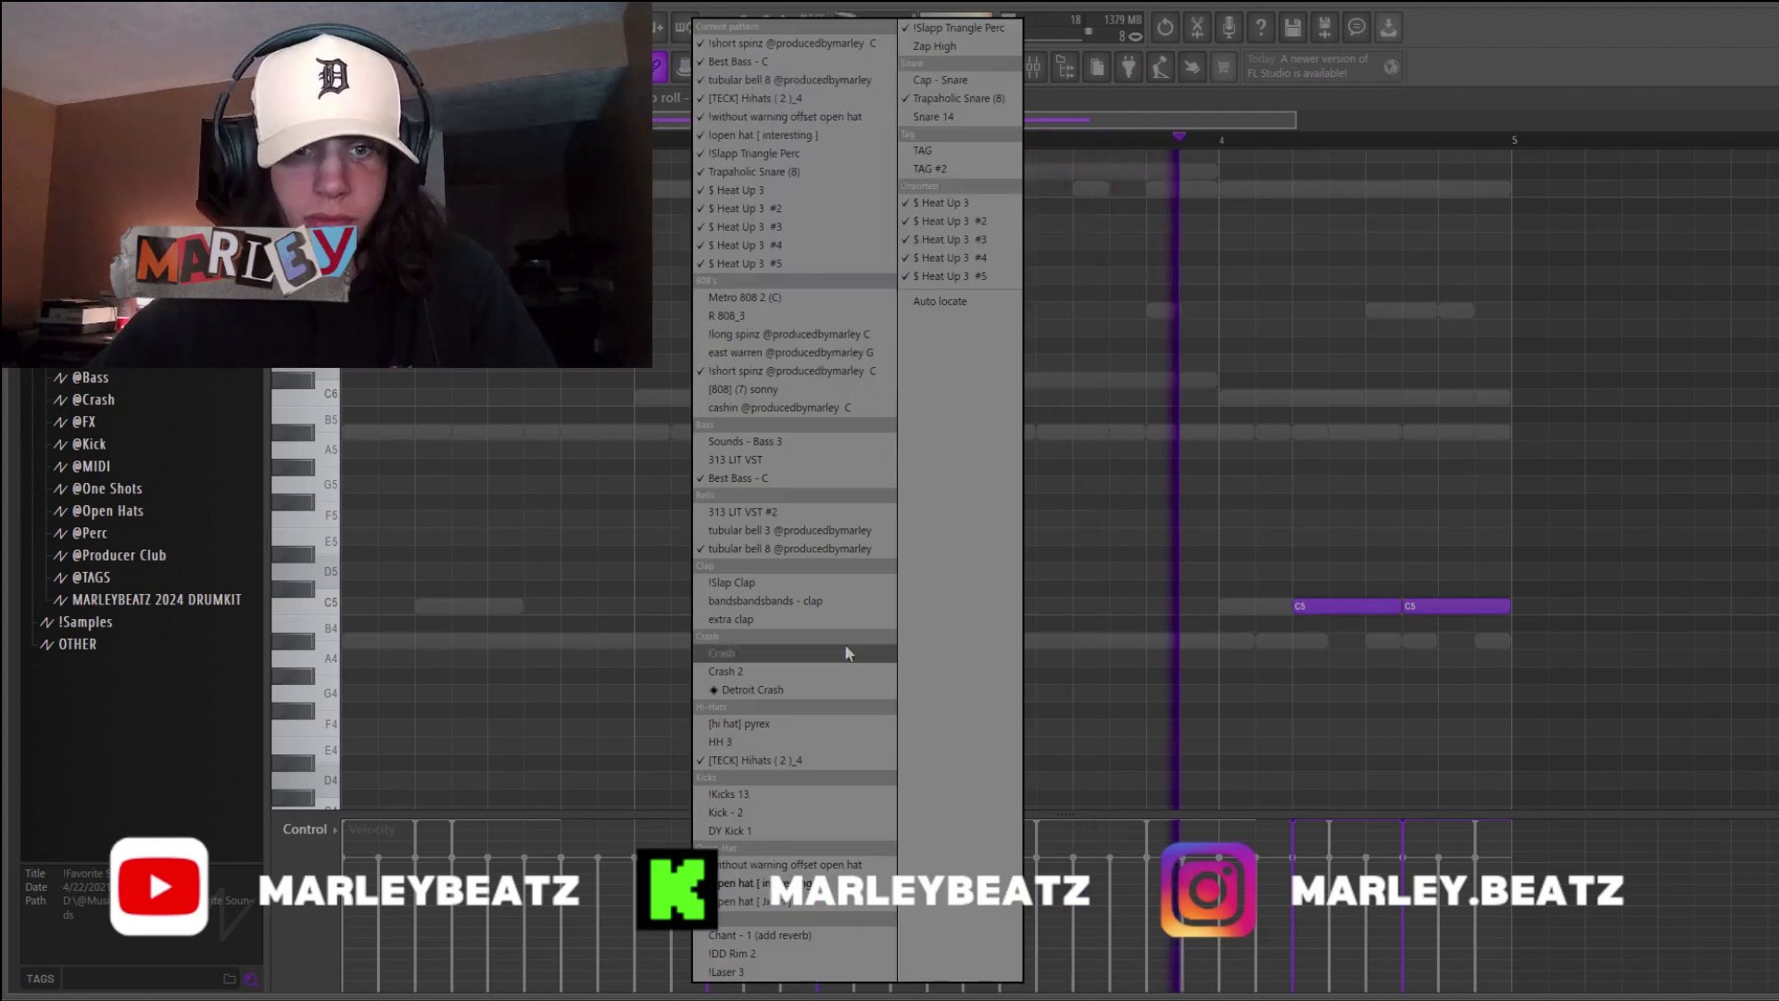
{"action": "left_click", "coordinate": [776, 954]}
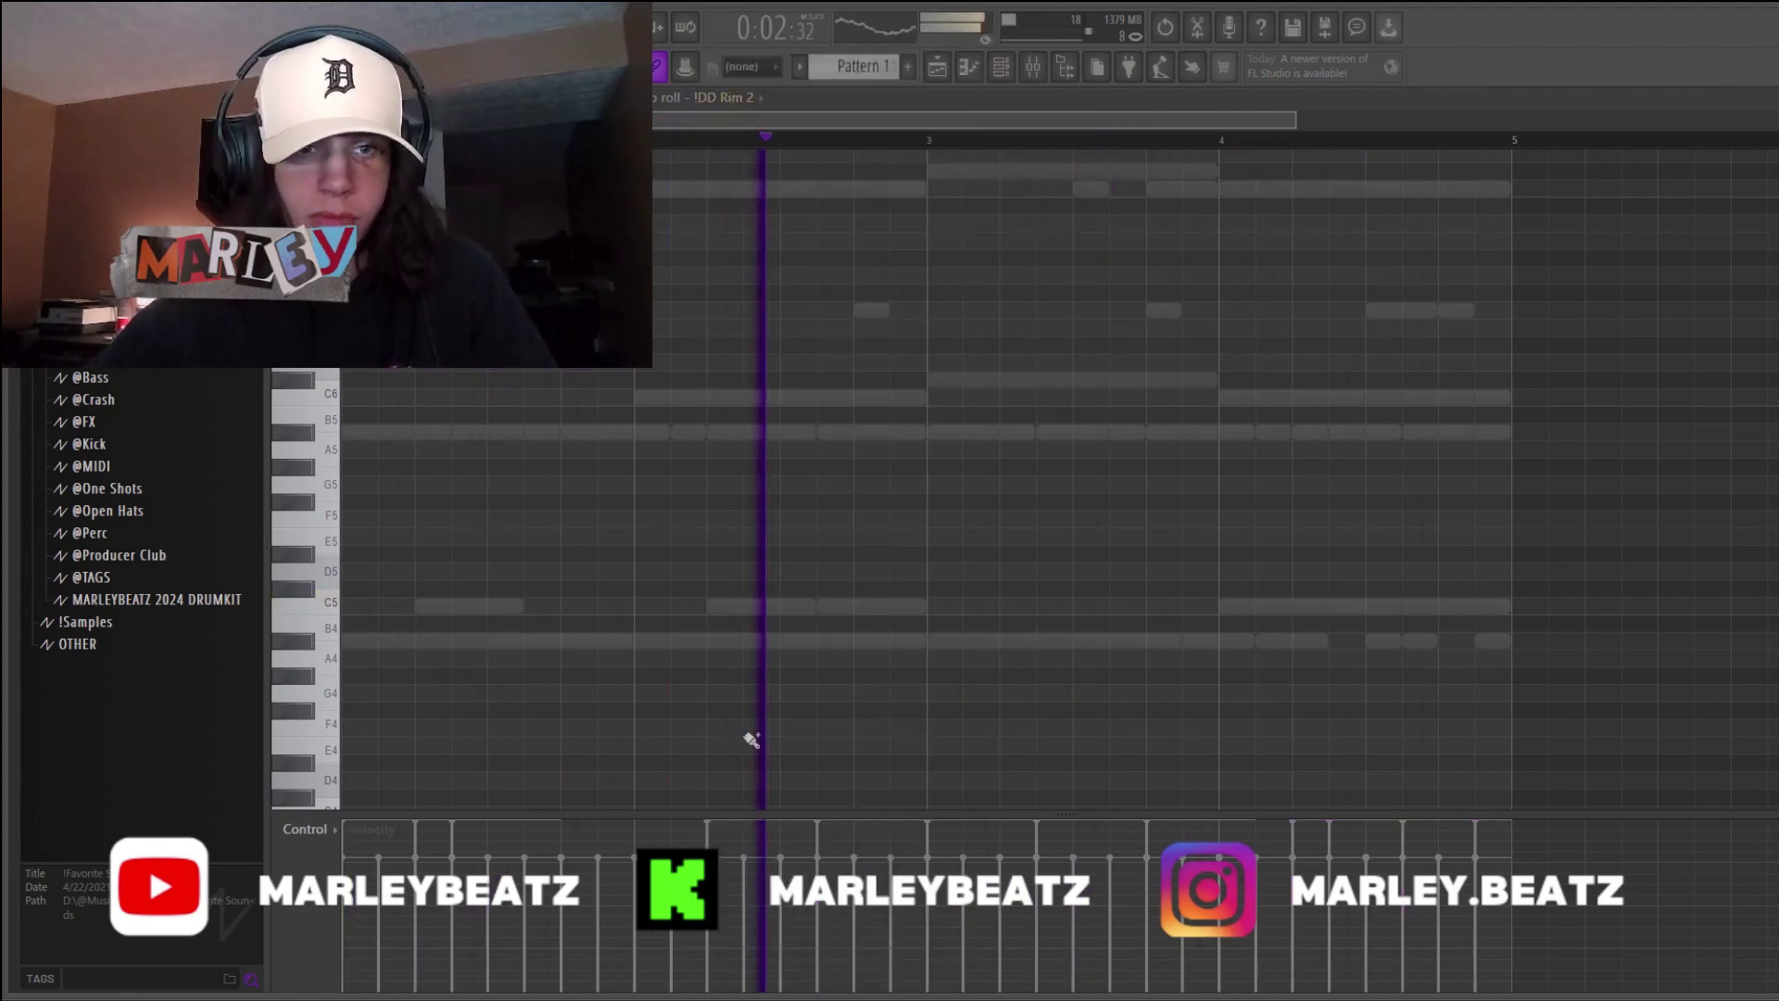
{"action": "scroll", "coordinate": [754, 686], "scroll_direction": "down", "scroll_amount": 5}
{"action": "left_click", "coordinate": [798, 643]}
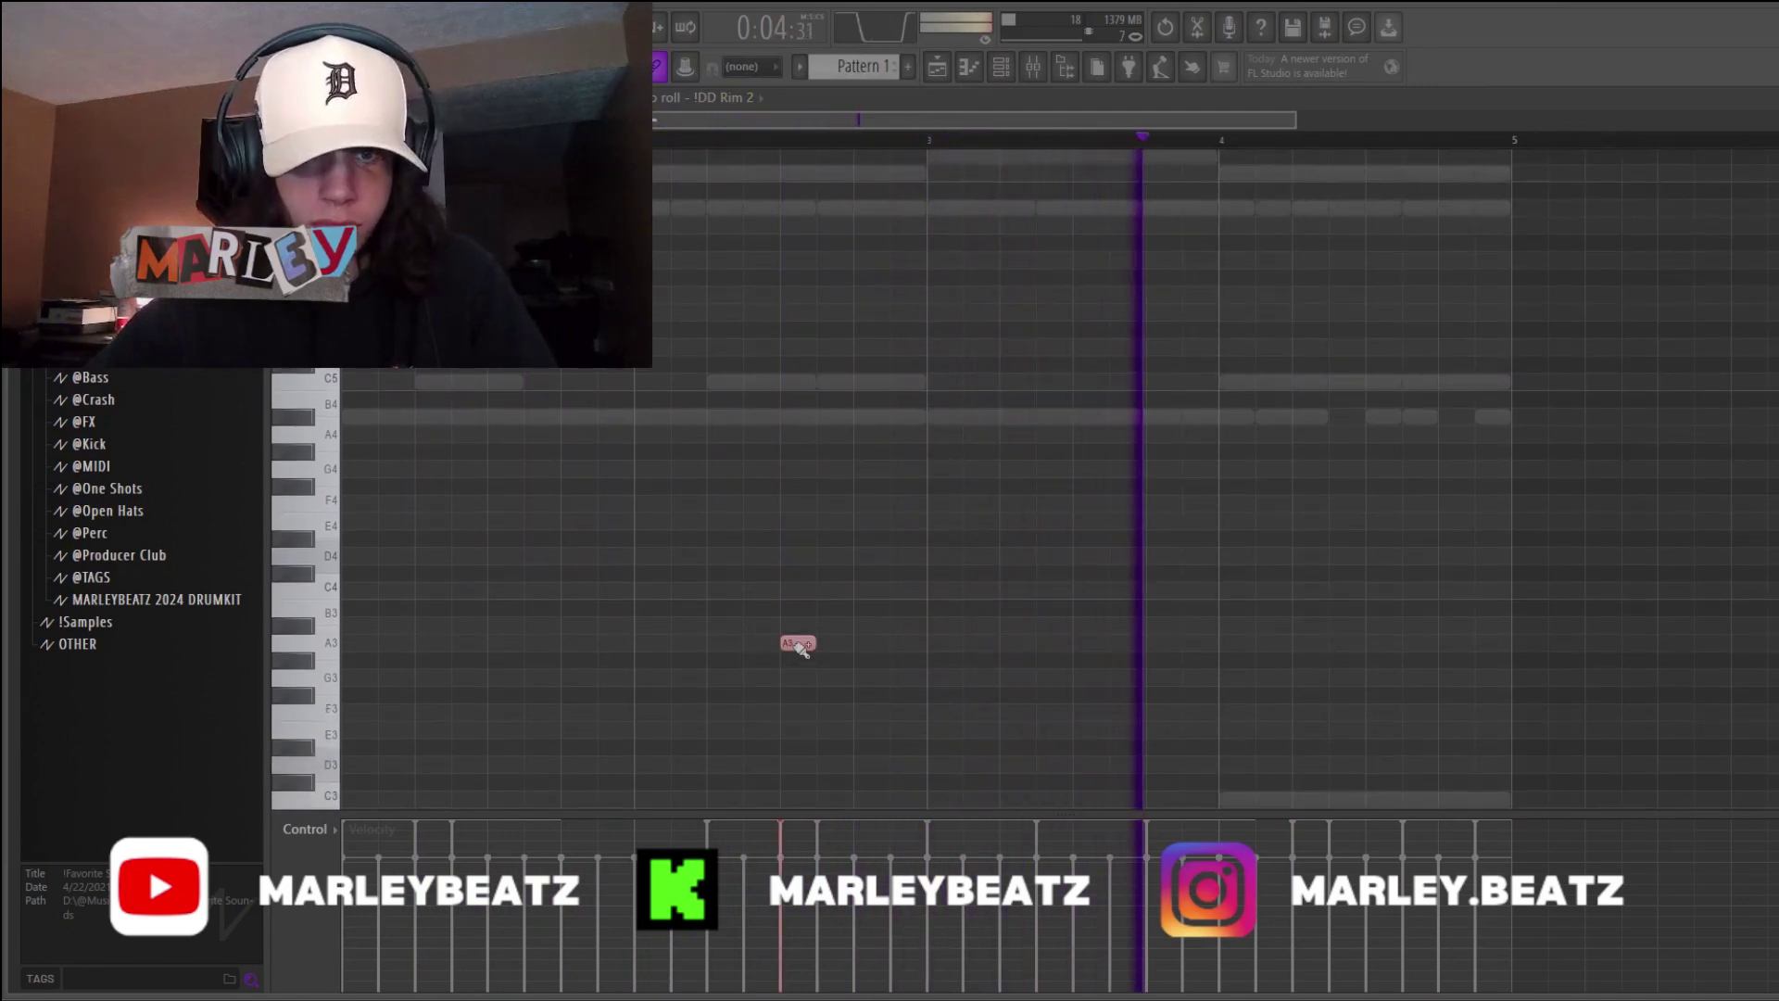
{"action": "left_click_drag", "start_coordinate": [801, 648], "coordinate": [921, 647]}
{"action": "key", "text": "alt+u"}
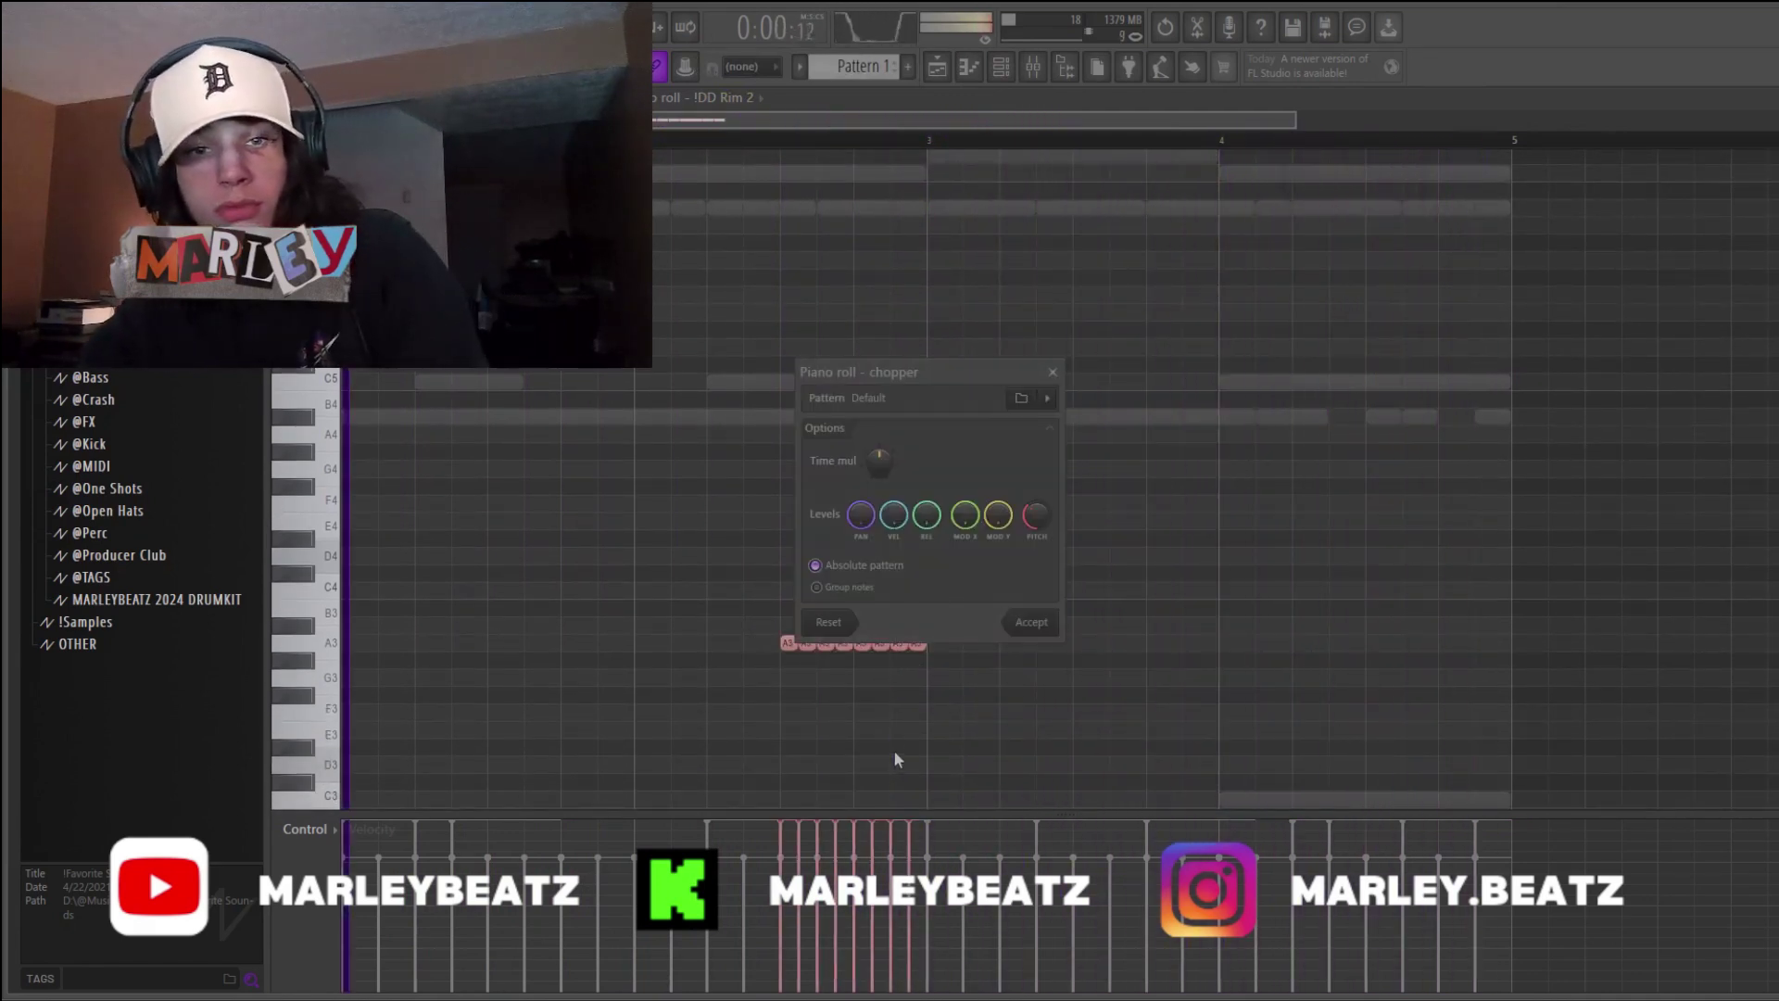
{"action": "left_click", "coordinate": [1034, 619]}
- Transpose the chopped !DD Rim 2 notes up five semitones to D4
{"action": "key", "text": "shift+Up"}
{"action": "key", "text": "shift+Up"}
{"action": "key", "text": "shift+Up"}
{"action": "key", "text": "shift+Up"}
{"action": "key", "text": "shift+Up"}
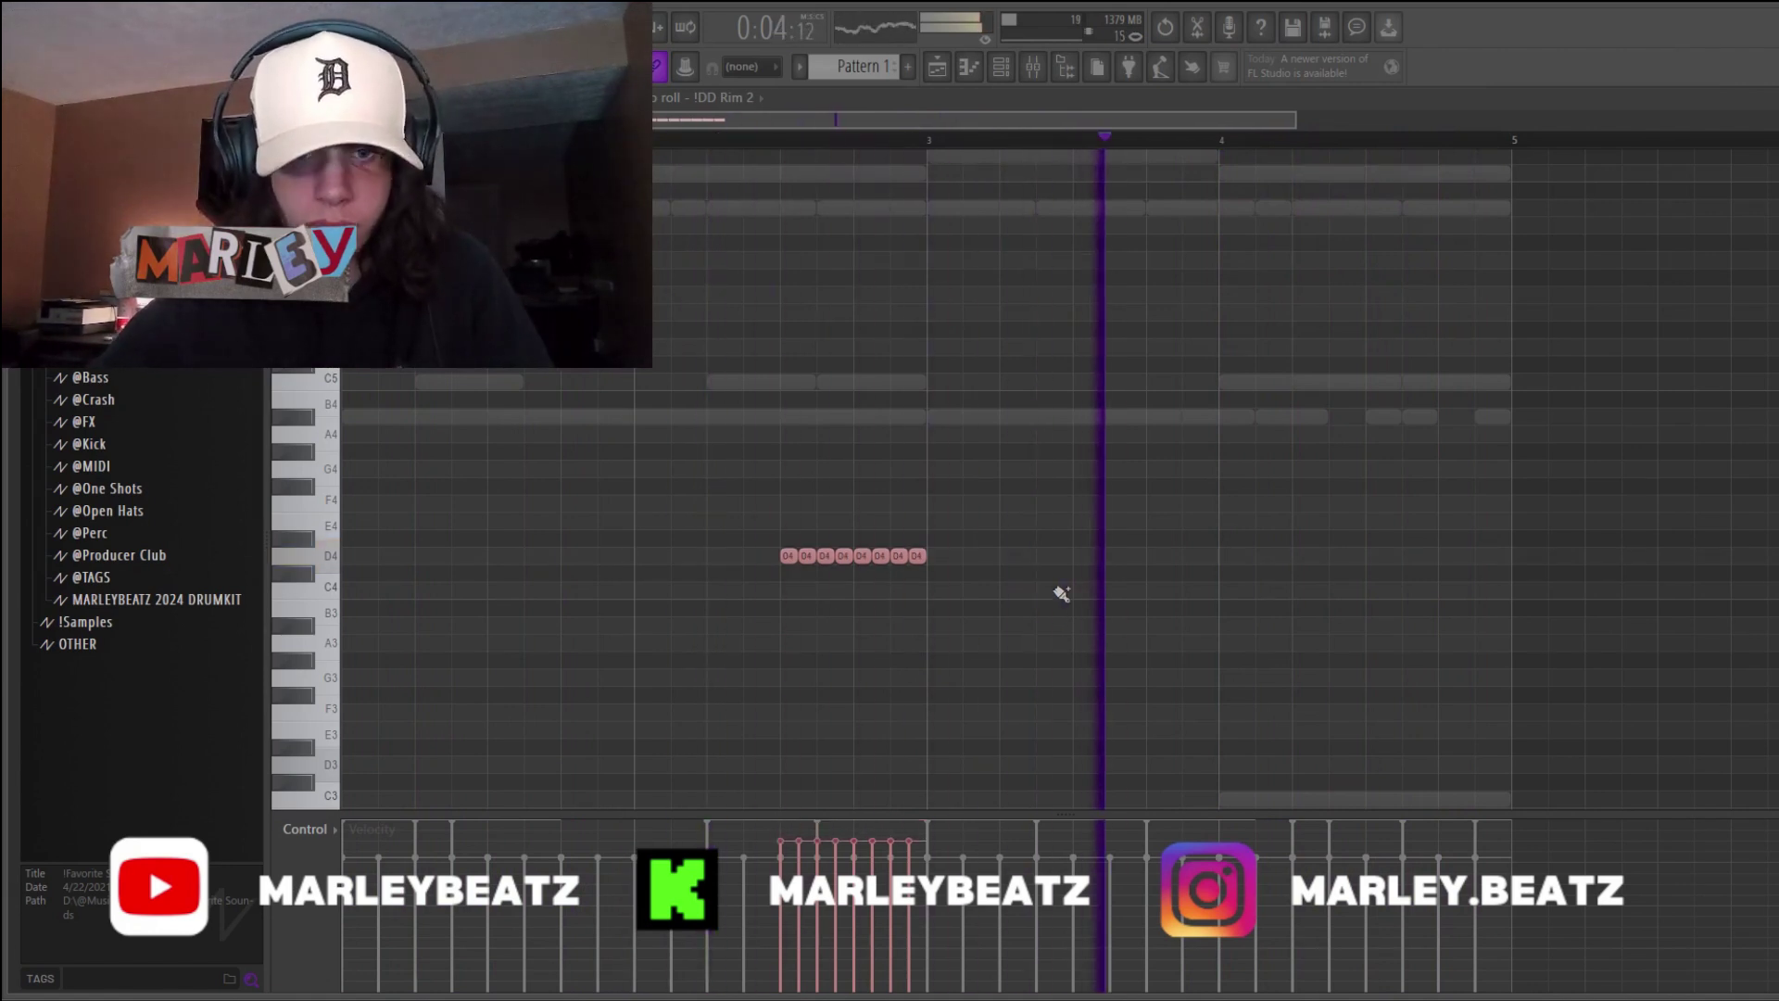
- For Zap High, paint six eighth-note F5 hits from beat 2 to the end of bar 4
{"action": "left_click", "coordinate": [741, 98]}
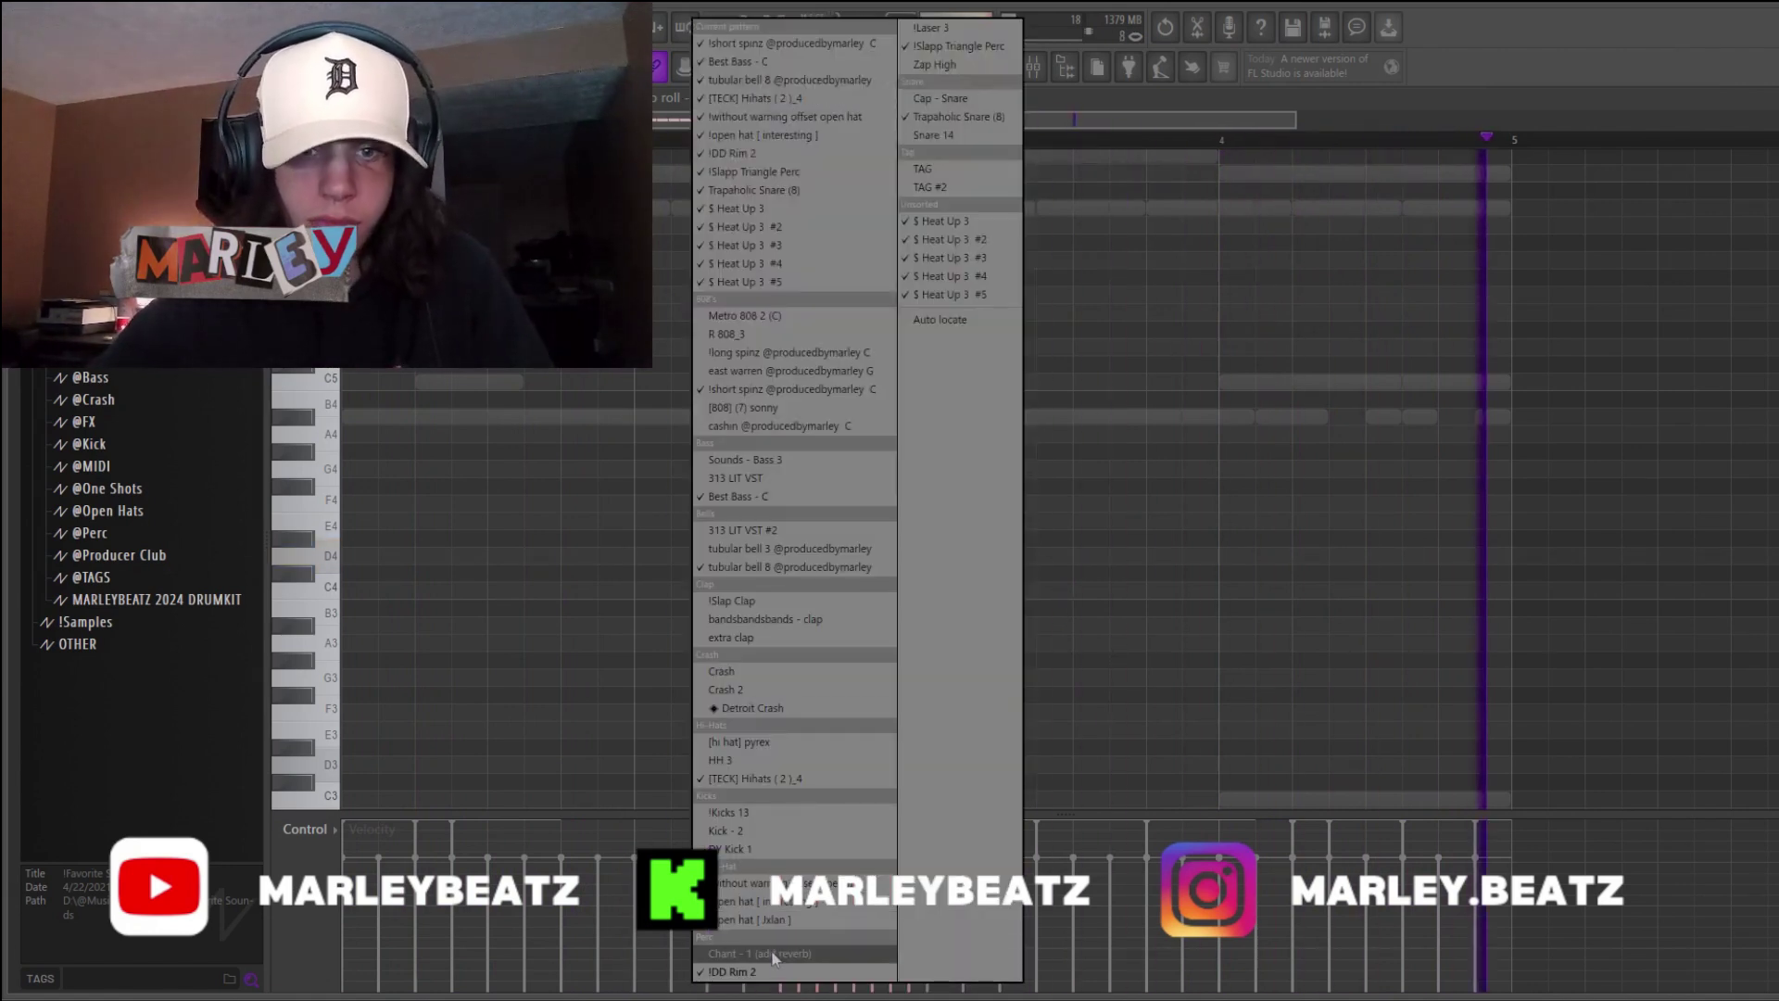
{"action": "left_click", "coordinate": [936, 65]}
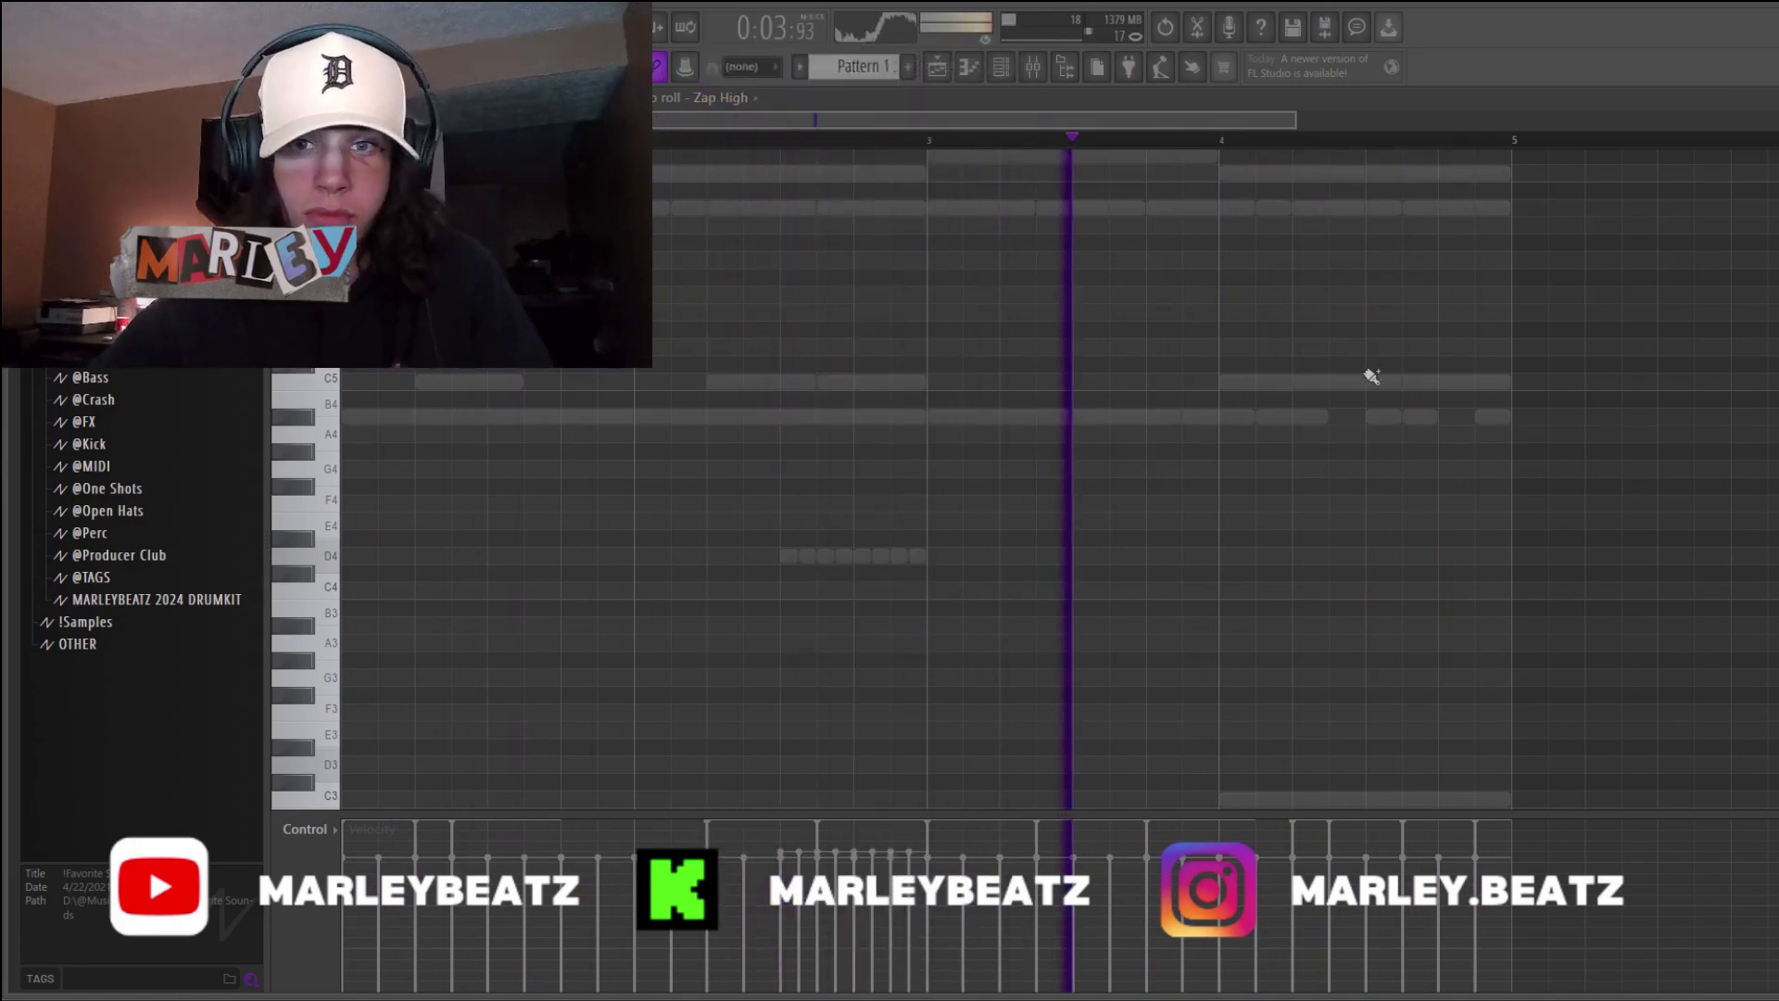
{"action": "left_click_drag", "start_coordinate": [1297, 294], "coordinate": [1498, 291]}
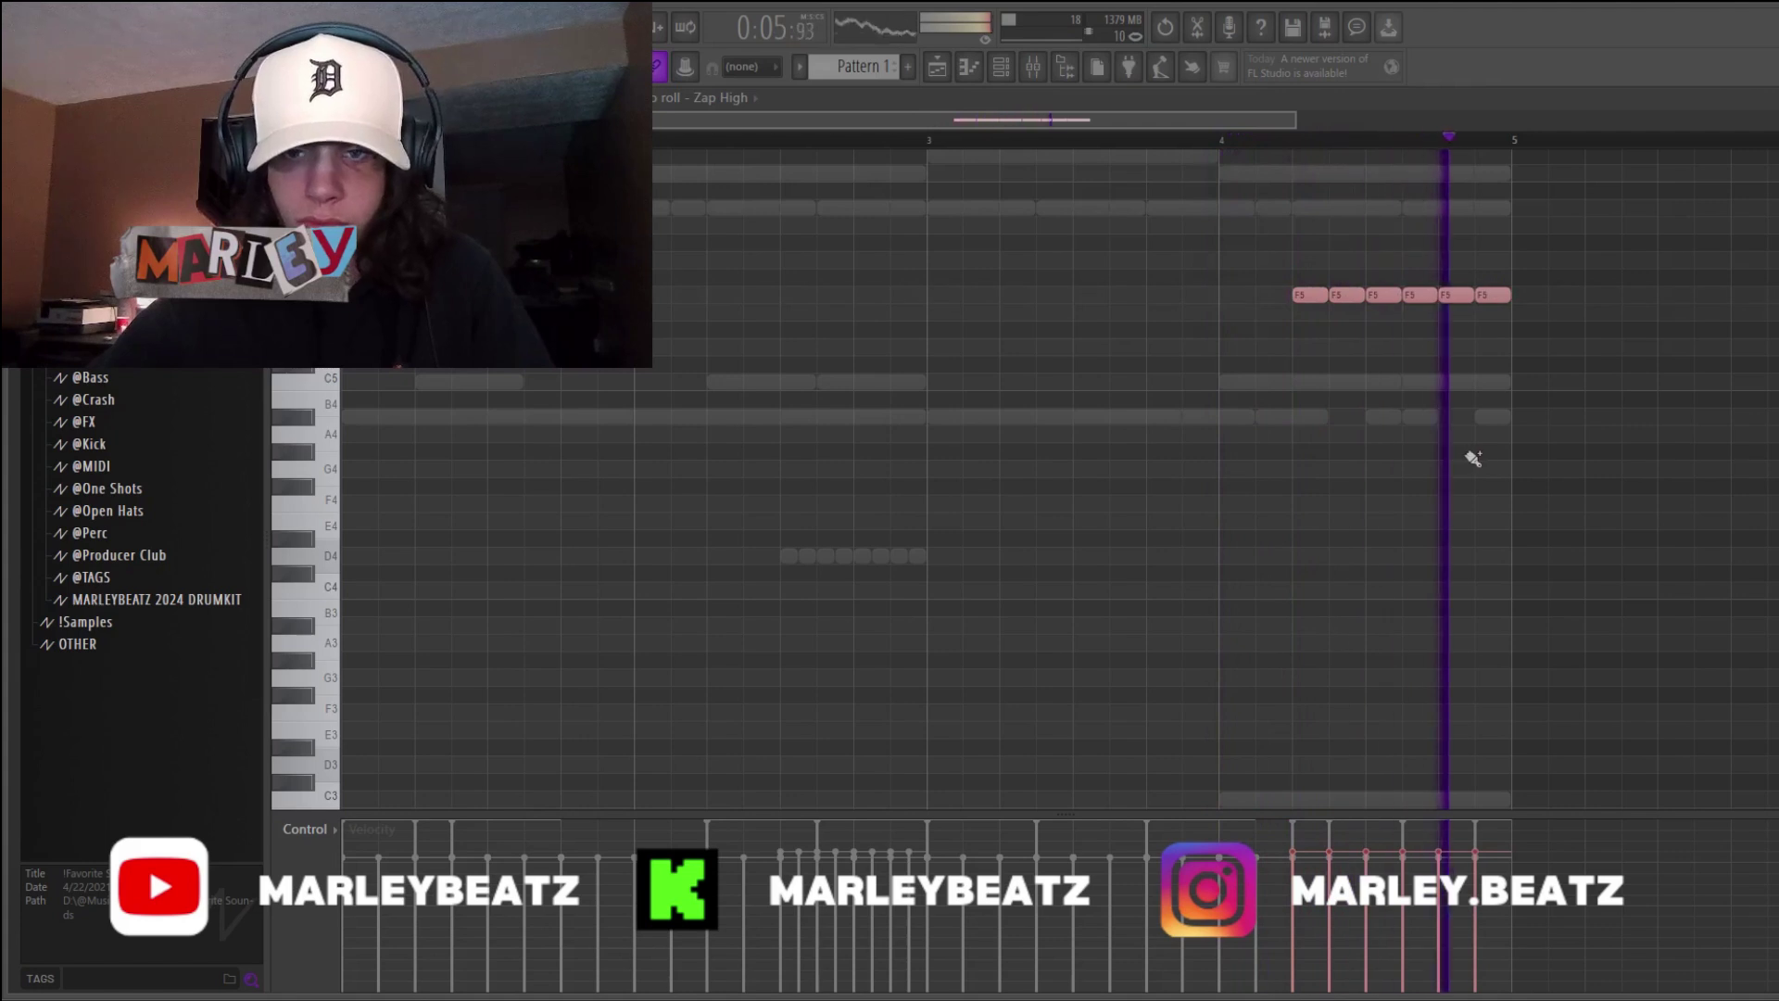
{"action": "left_click", "coordinate": [755, 97]}
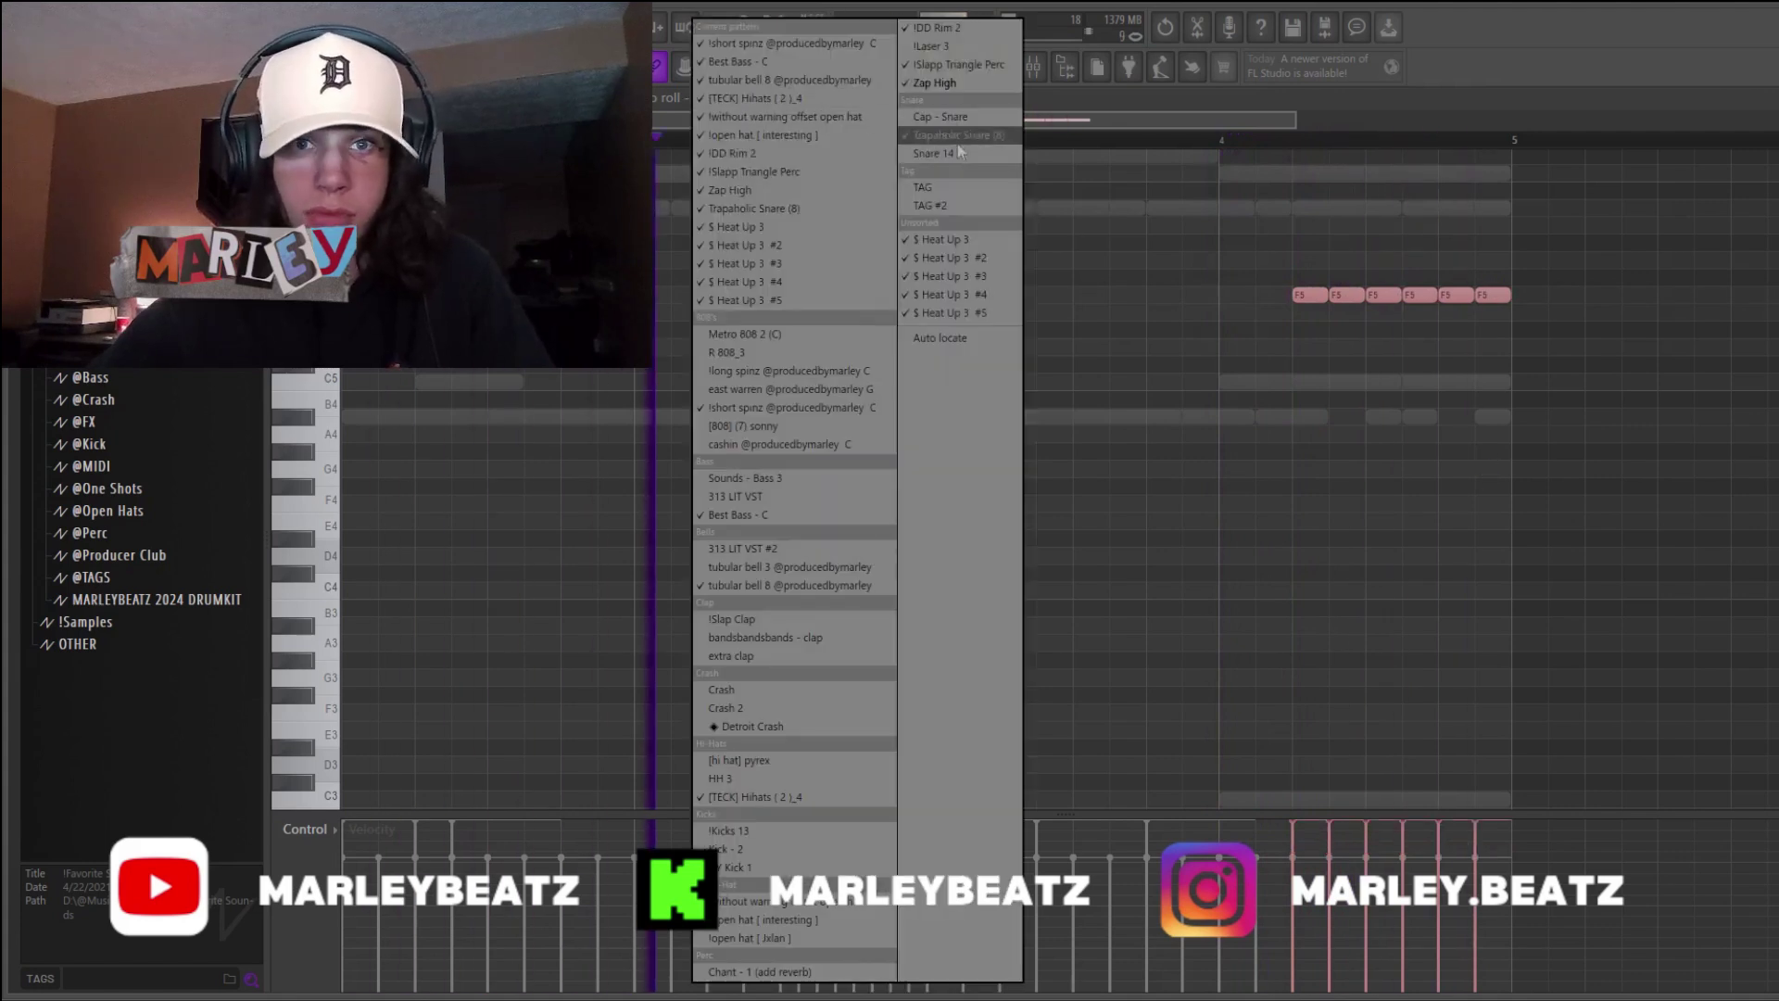
{"action": "left_click", "coordinate": [945, 49]}
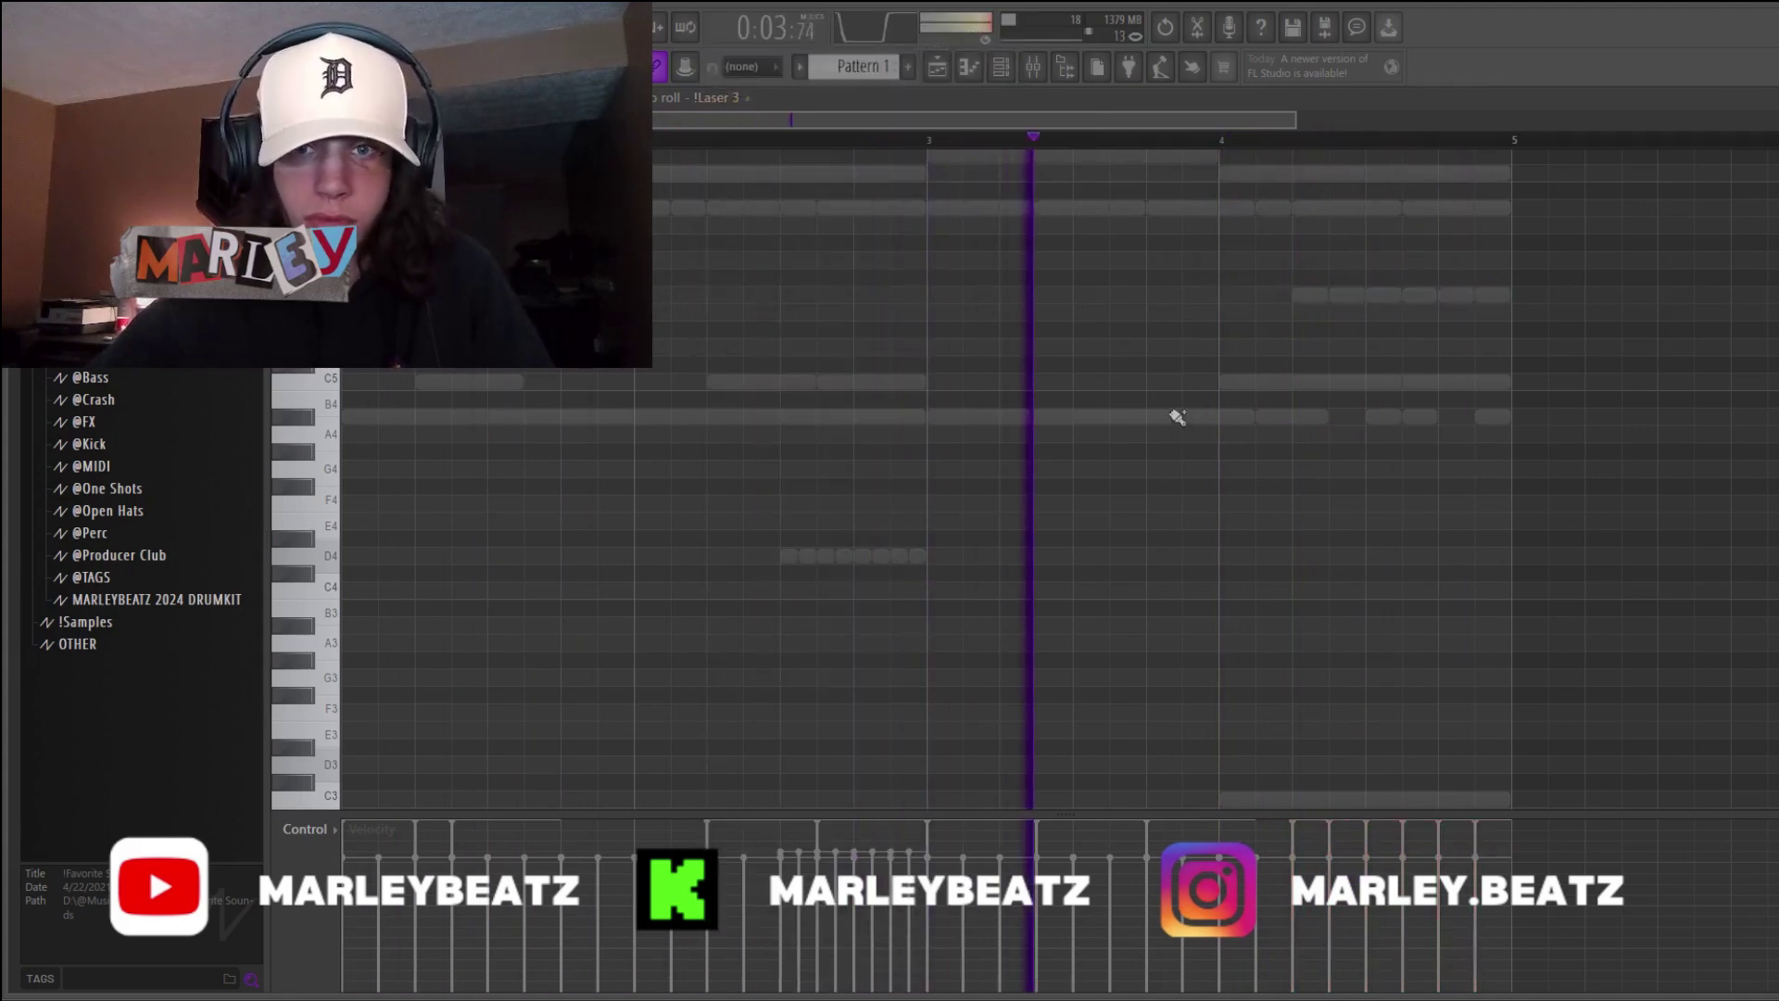
{"action": "left_click", "coordinate": [1165, 348]}
{"action": "right_click", "coordinate": [1163, 349]}
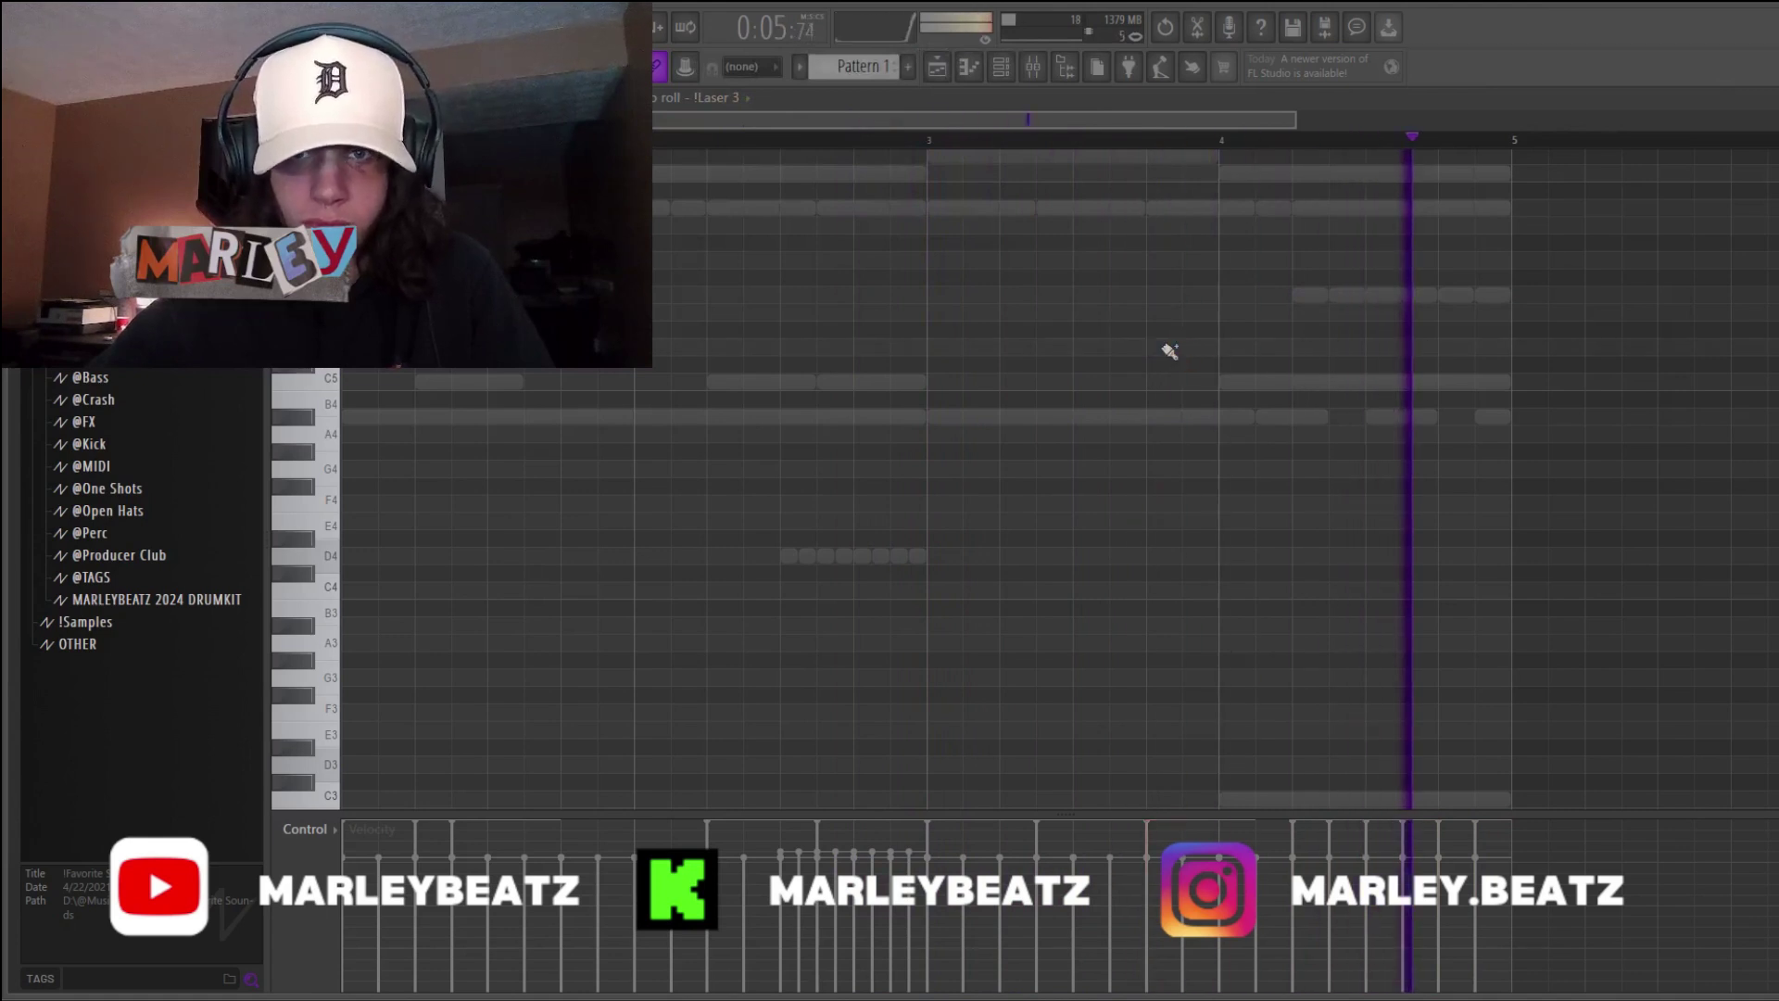
{"action": "left_click", "coordinate": [737, 97]}
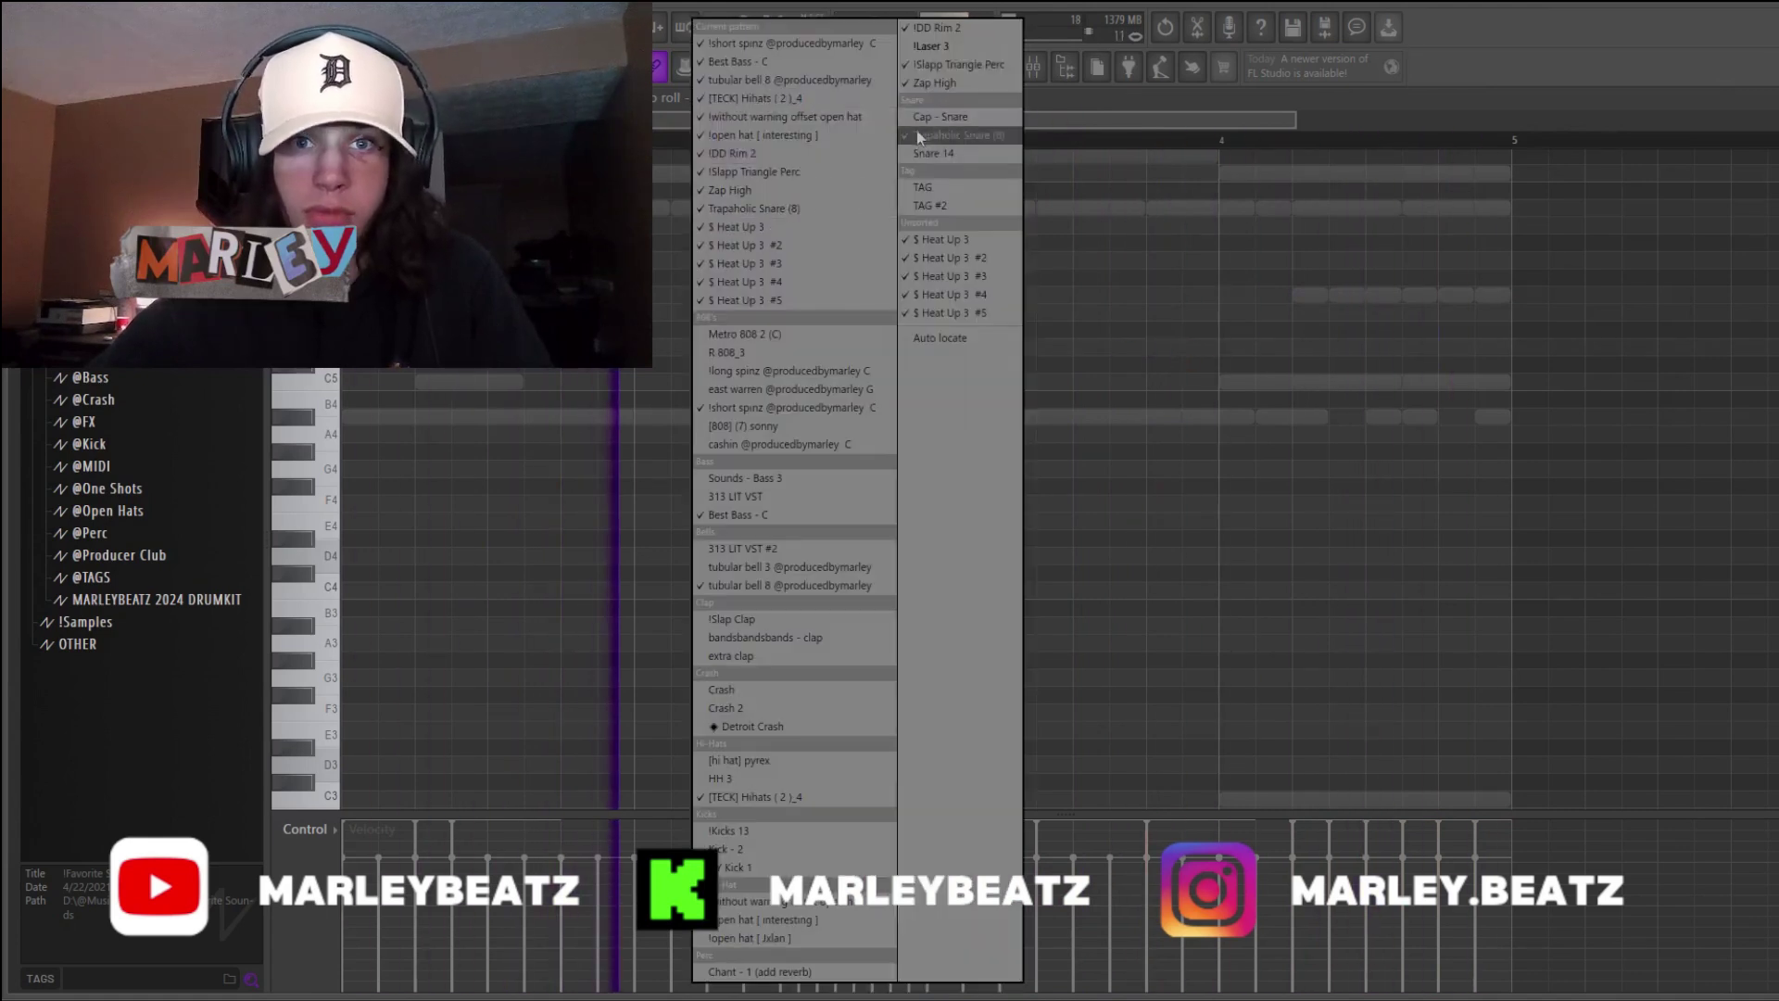
{"action": "left_click", "coordinate": [951, 82]}
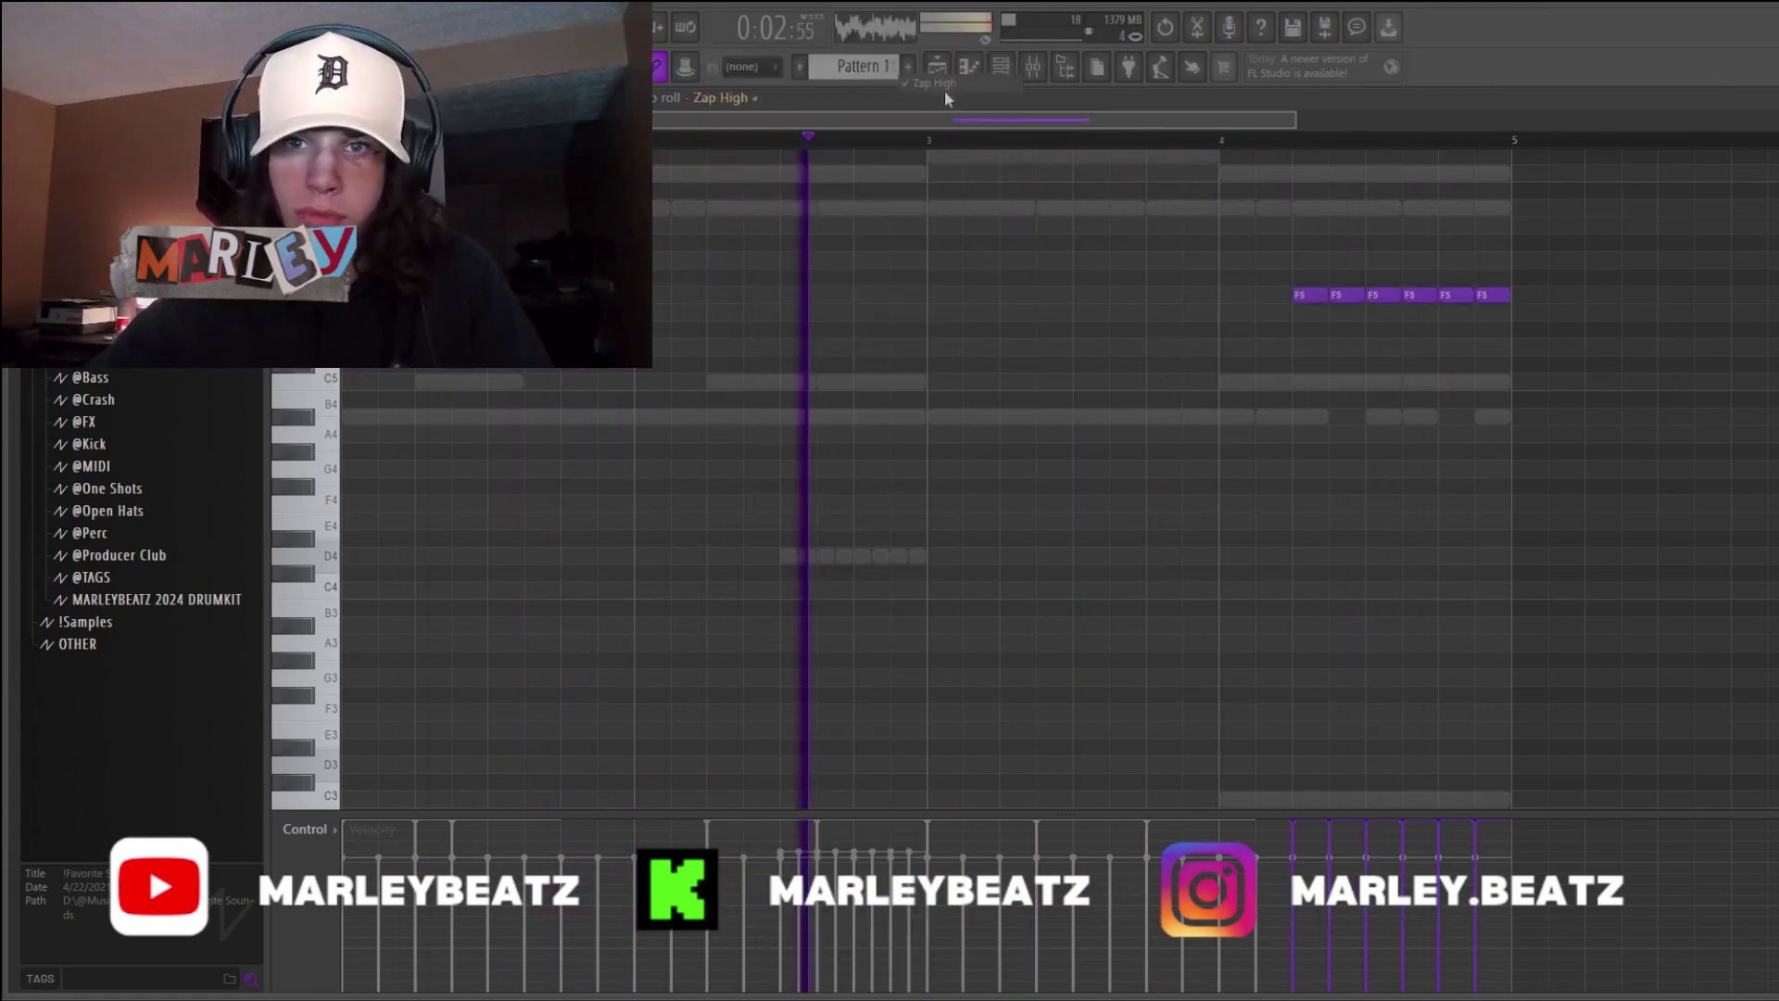
{"action": "left_click", "coordinate": [1004, 68]}
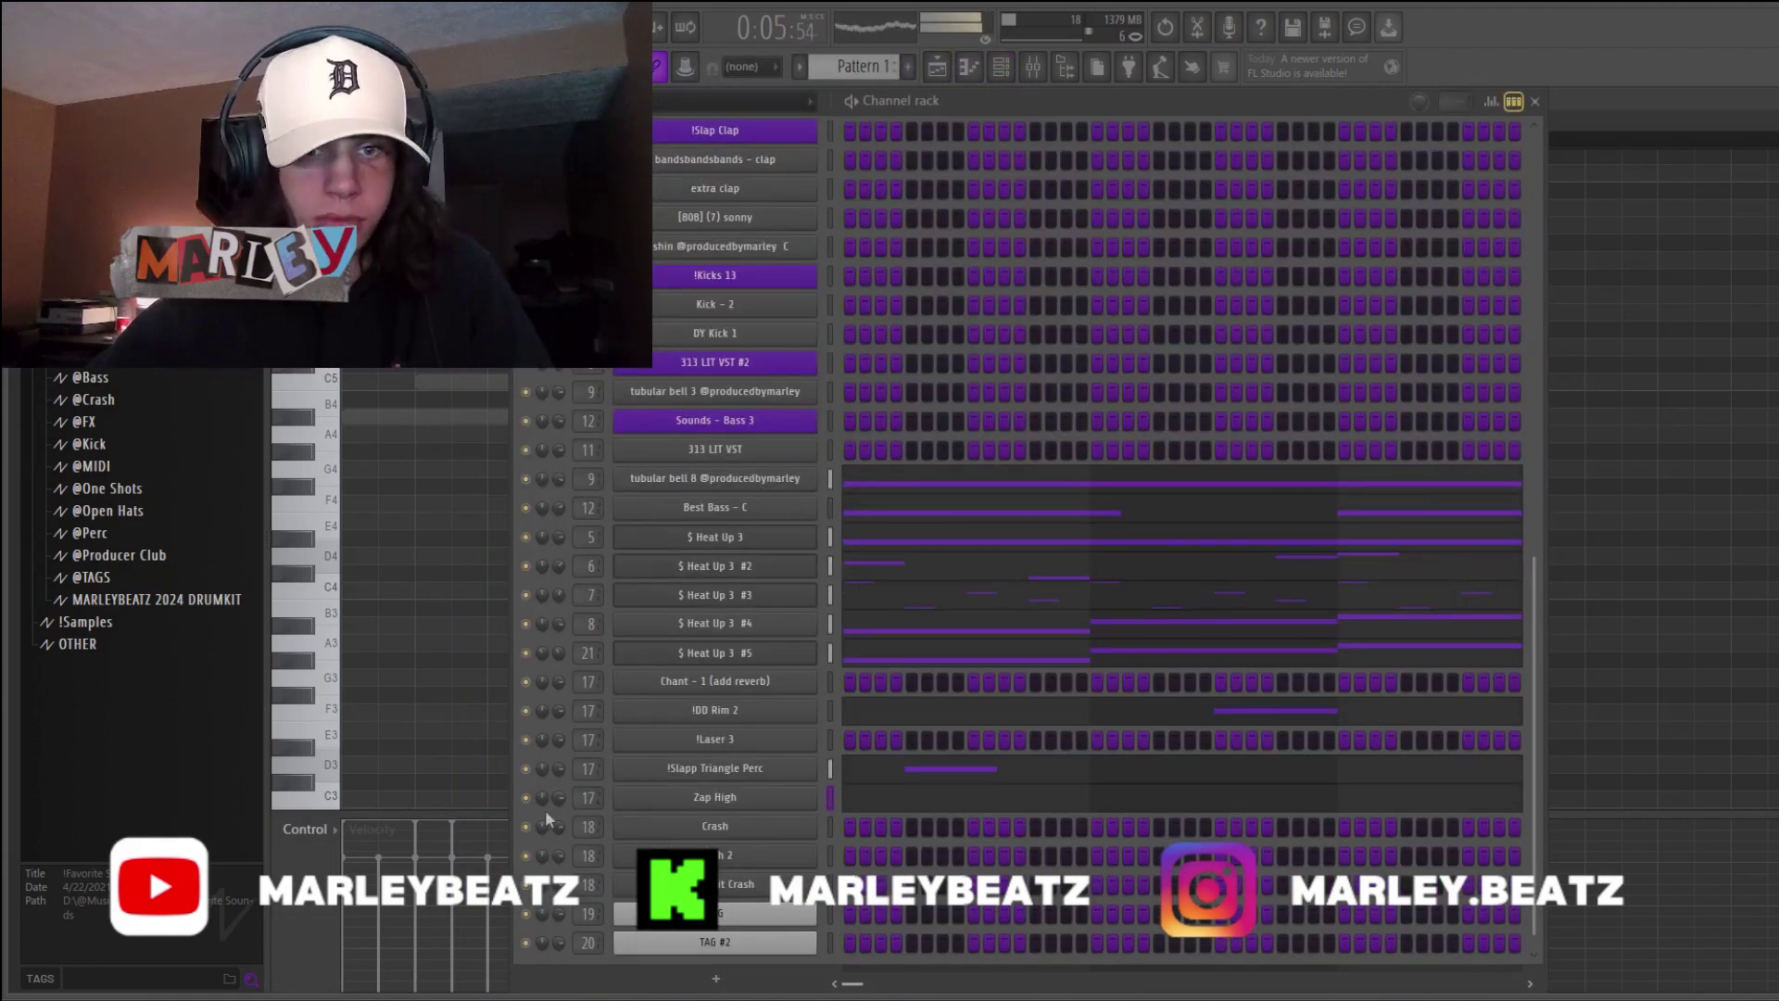
{"action": "left_click", "coordinate": [428, 294]}
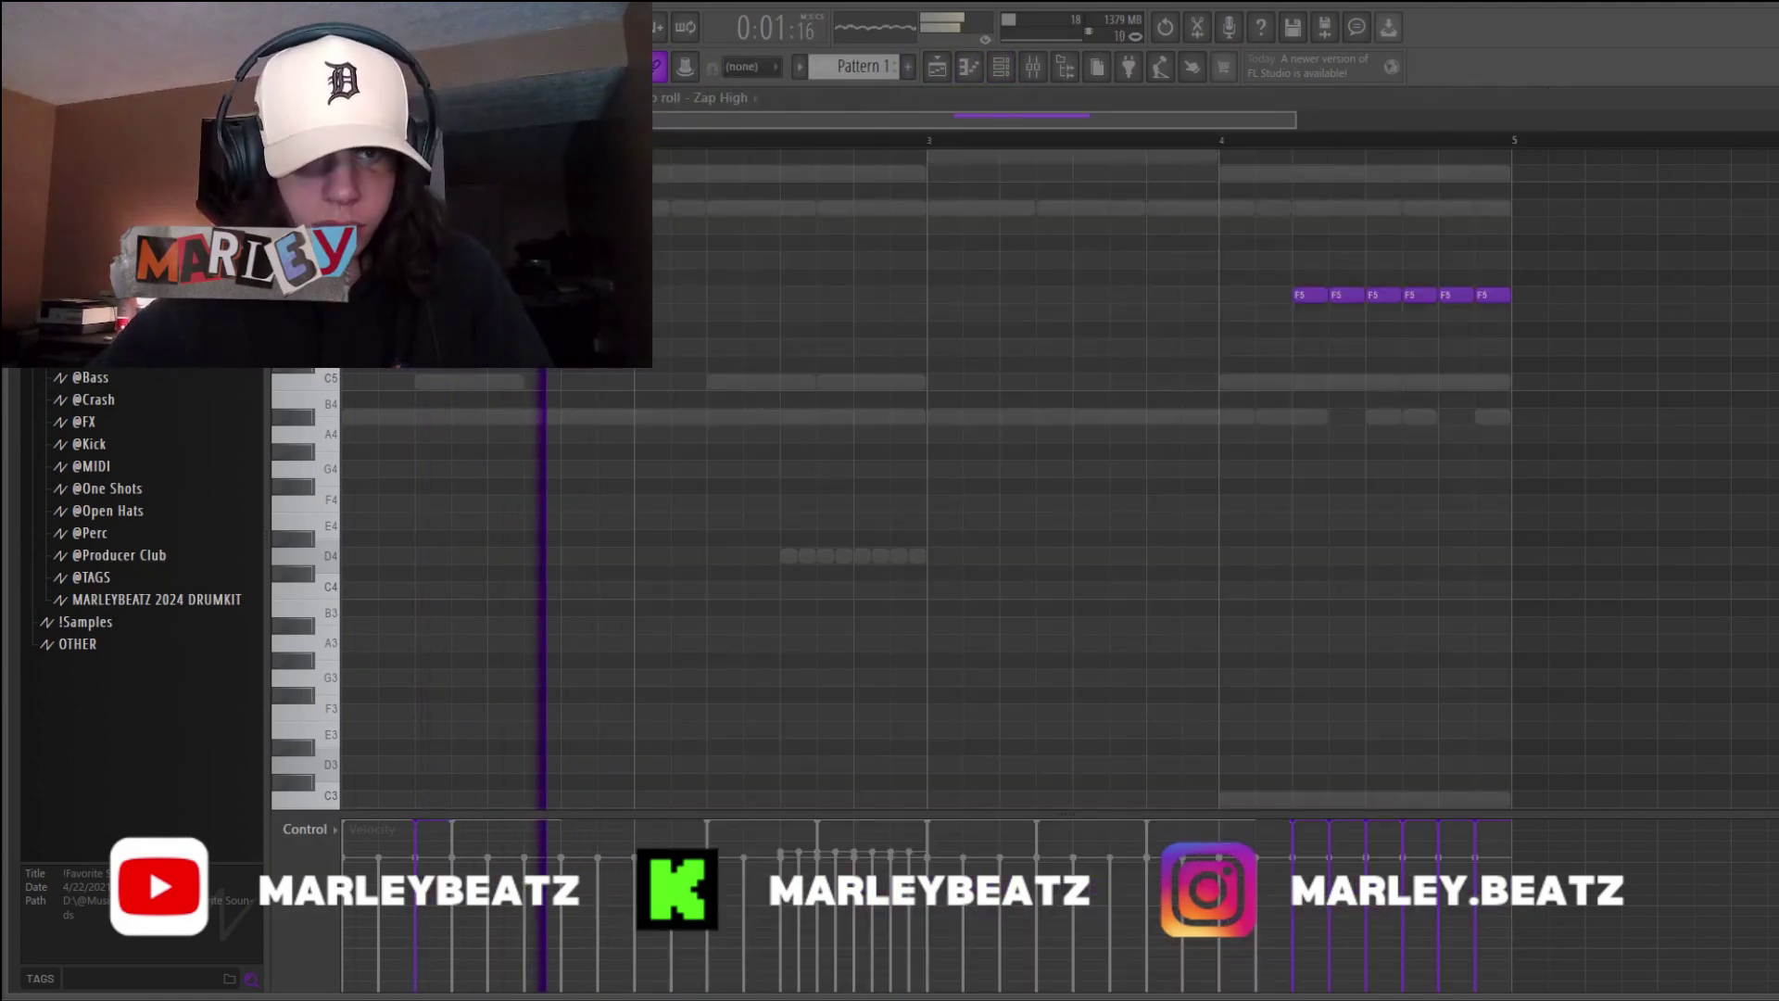
- Duplicate the Pattern 1 clip twice in the playlist so the three clips run consecutively through bar 12
{"action": "key", "text": "F5"}
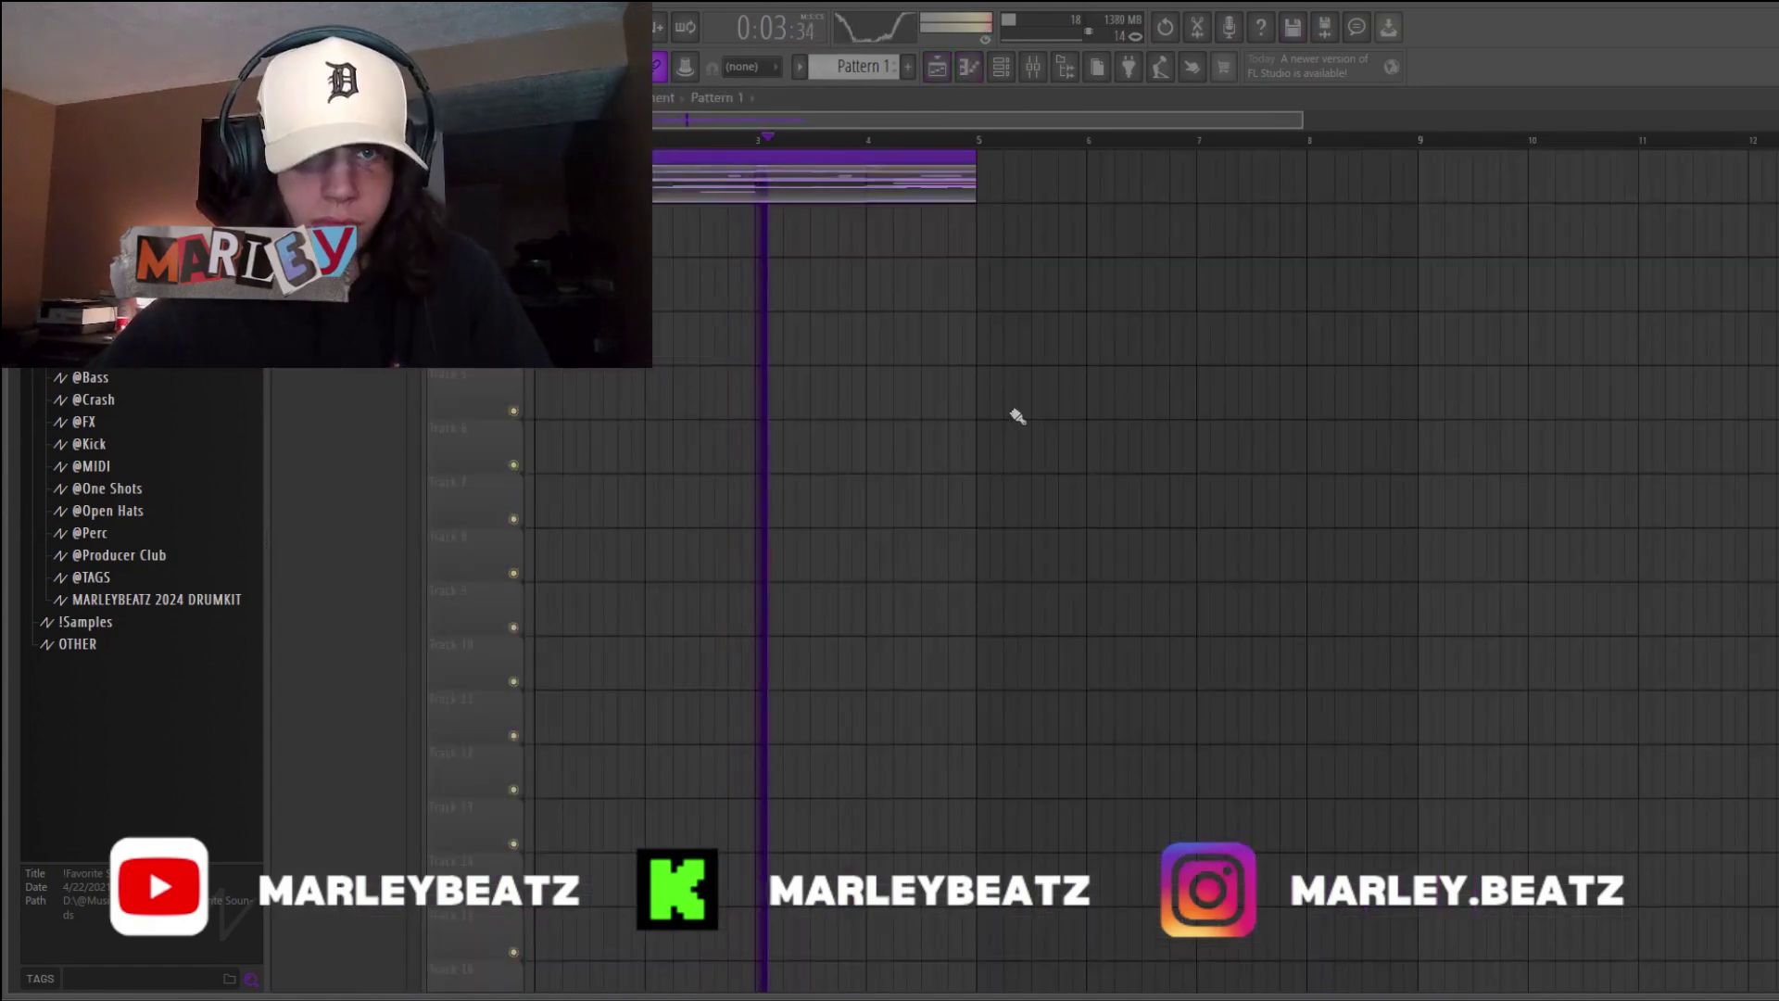
{"action": "left_click", "coordinate": [747, 200], "text": "ctrl"}
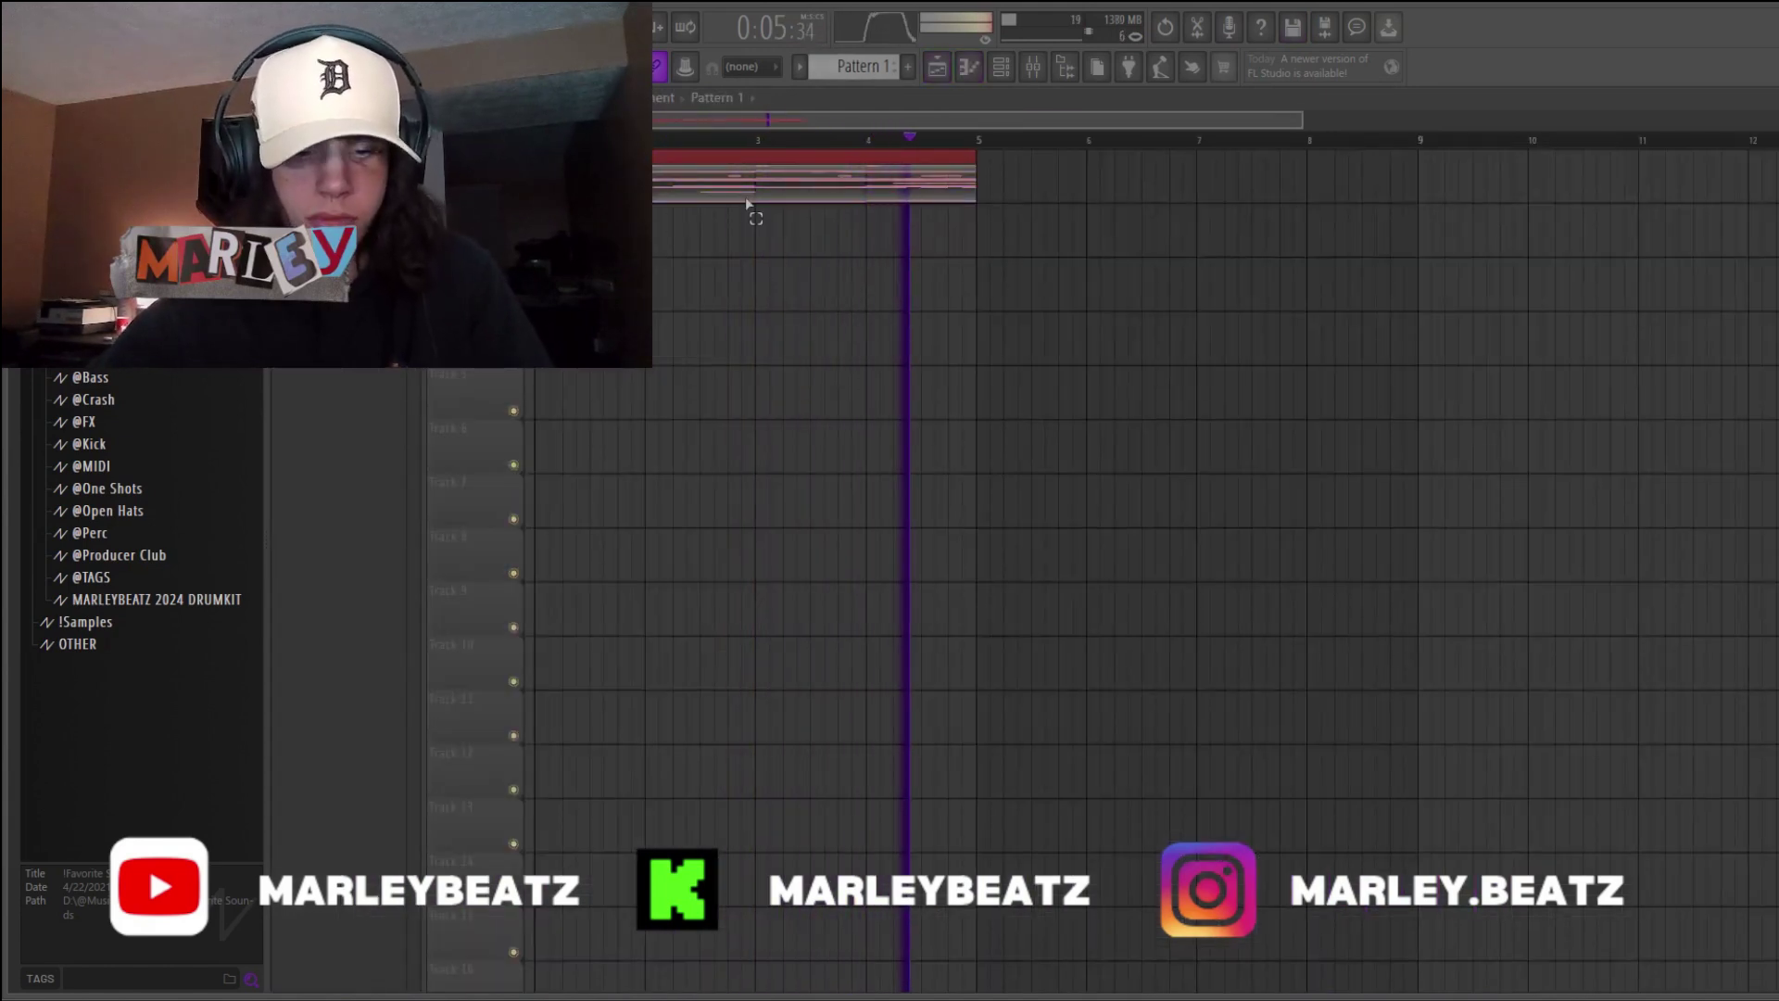
{"action": "key", "text": "ctrl+b"}
{"action": "key", "text": "ctrl+b"}
{"action": "left_click", "coordinate": [1258, 330], "text": "ctrl"}
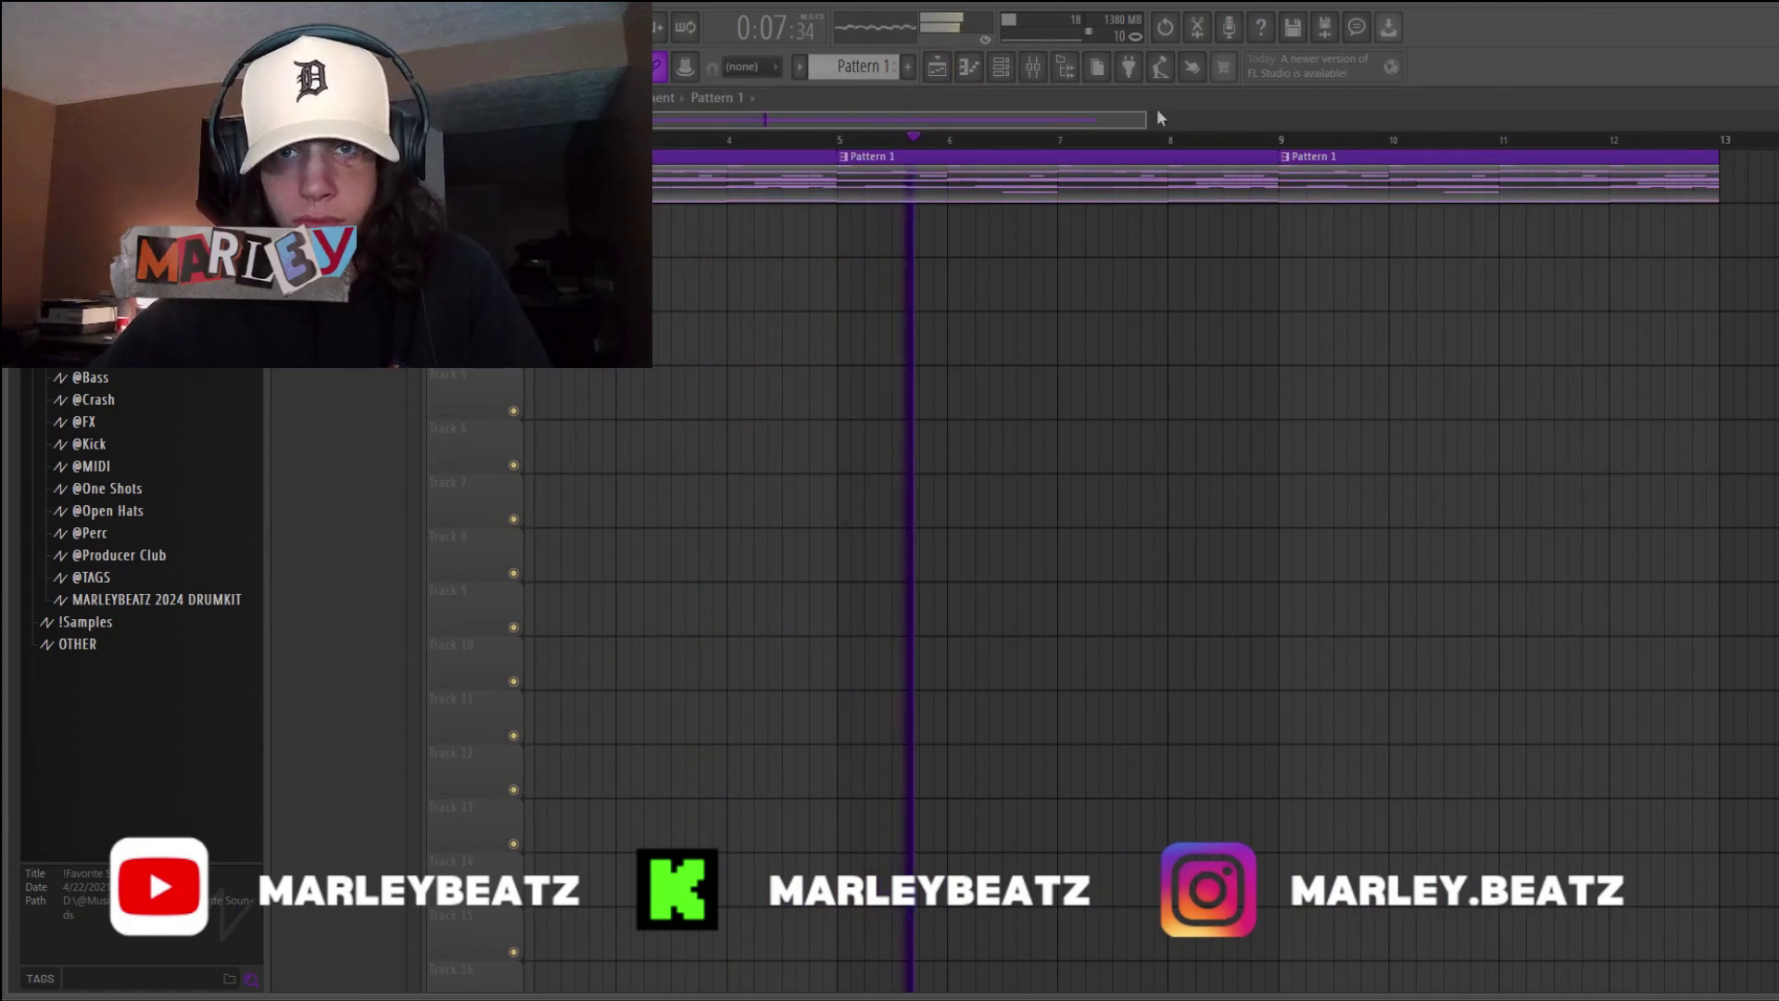
- Make the second playlist clip, starting at bar 5, unique as Pattern 2 and open its 808 notes in the piano roll
{"action": "left_click_drag", "start_coordinate": [1146, 120], "coordinate": [1548, 121]}
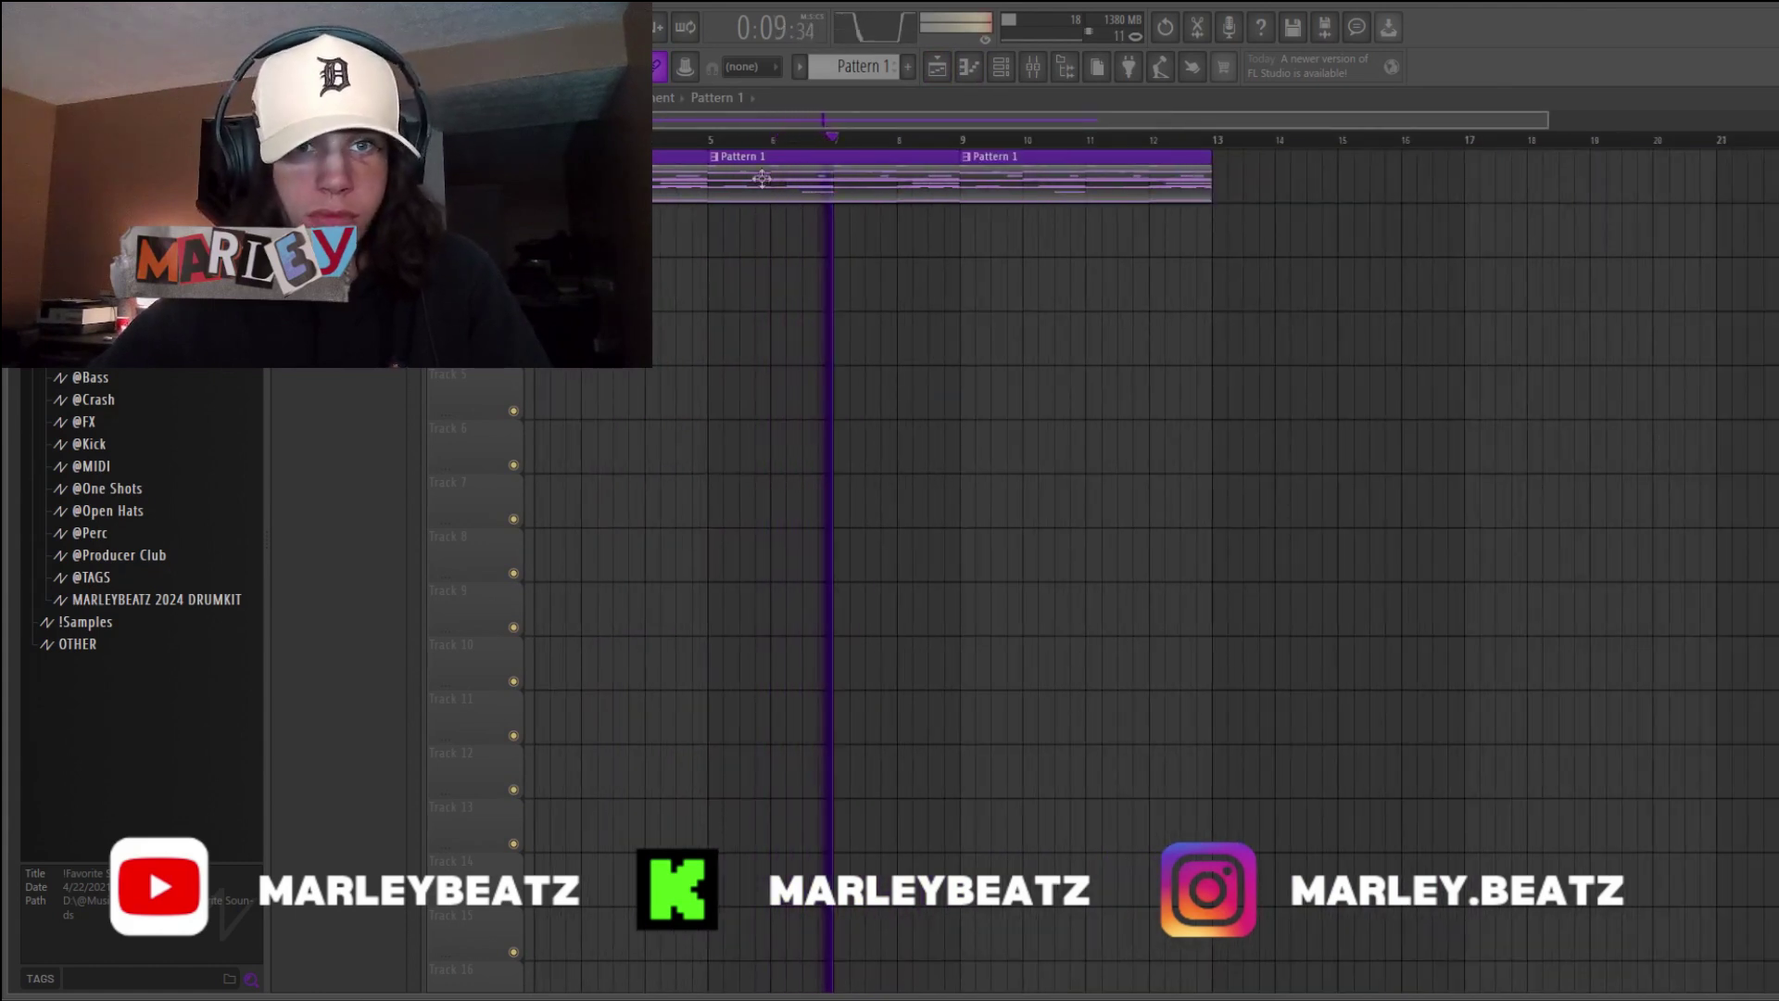
{"action": "left_click", "coordinate": [715, 156]}
{"action": "left_click", "coordinate": [767, 323]}
{"action": "double_click", "coordinate": [811, 183]}
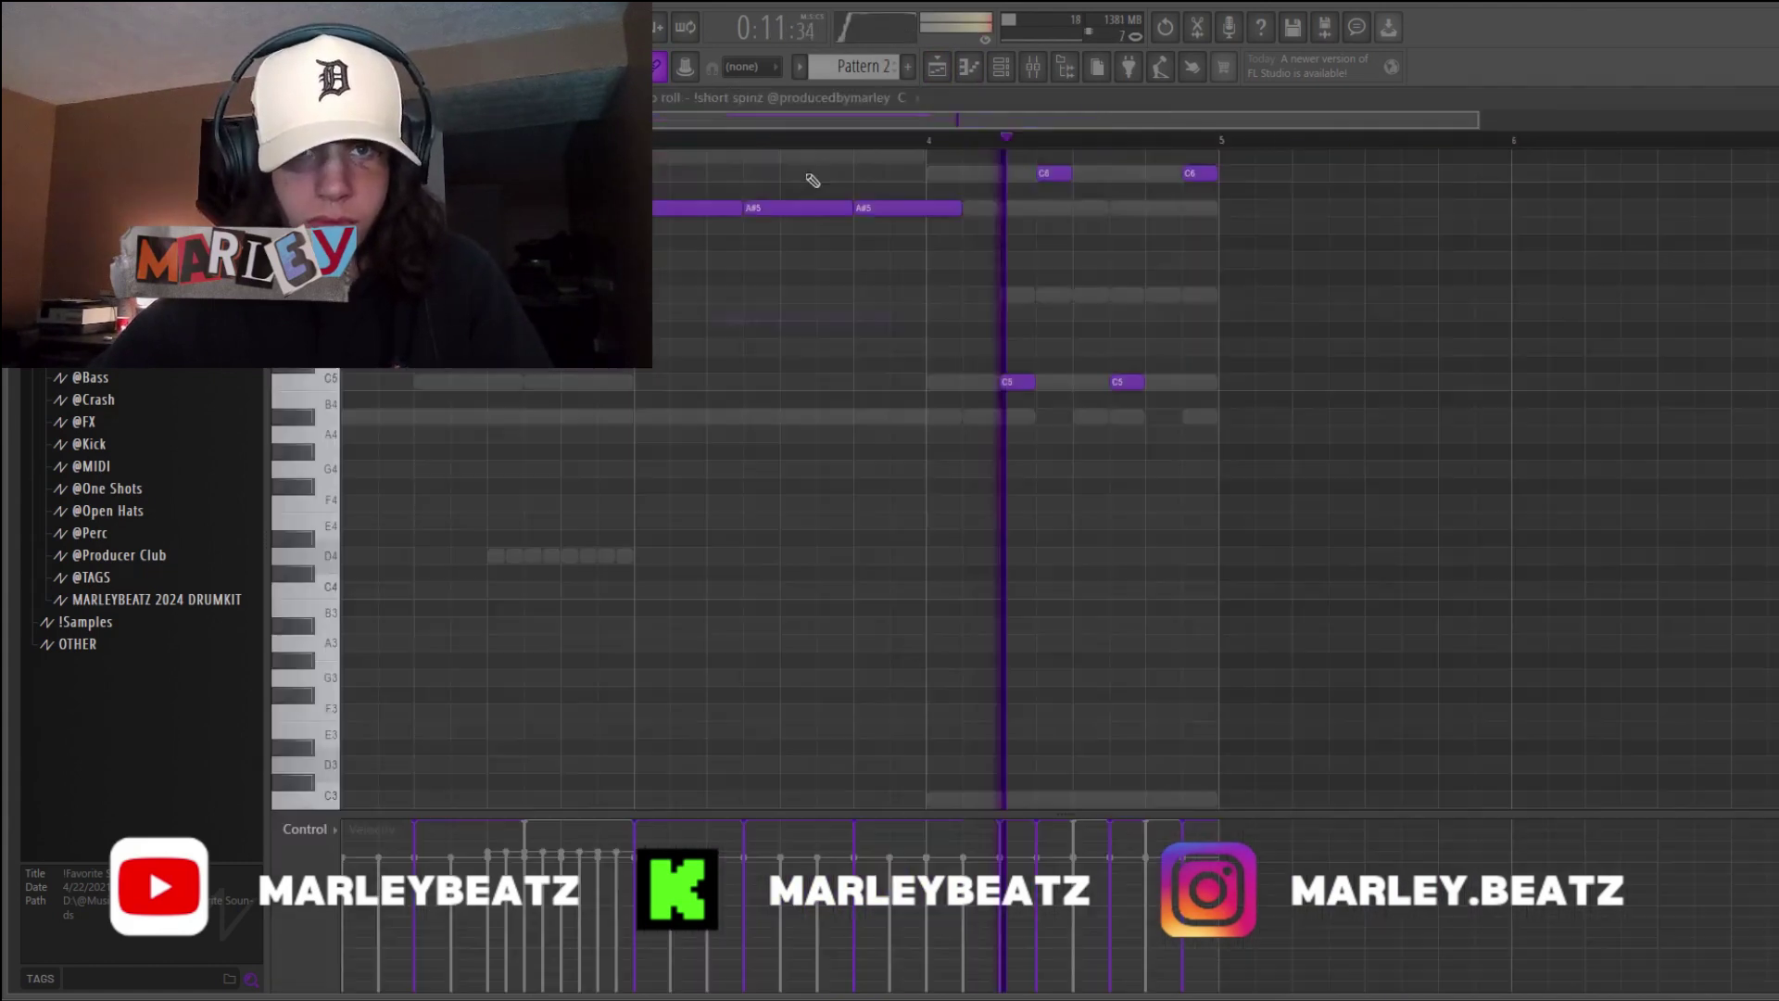
- Delete the A#5 808 notes on beat 2 of bar 2 and beat 4 of bar 3 in Pattern 2
{"action": "left_click_drag", "start_coordinate": [836, 124], "coordinate": [639, 124]}
{"action": "scroll", "coordinate": [602, 278], "scroll_direction": "up", "scroll_amount": 6}
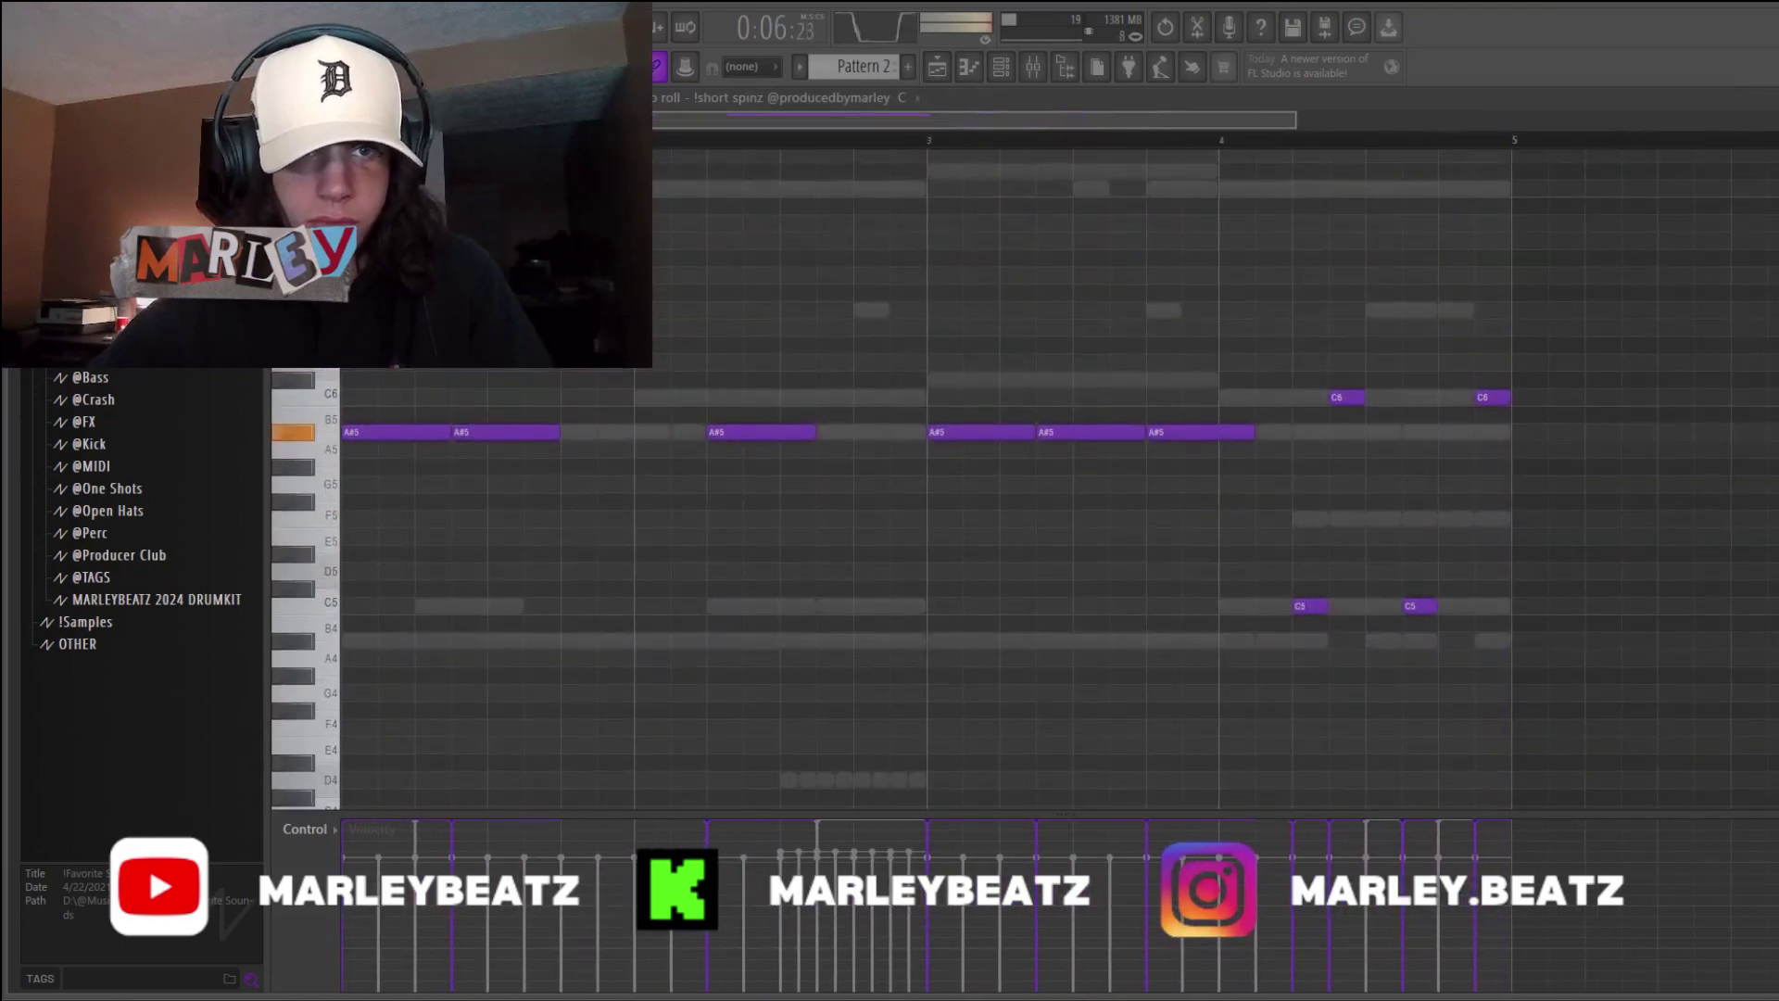
{"action": "right_click", "coordinate": [749, 432]}
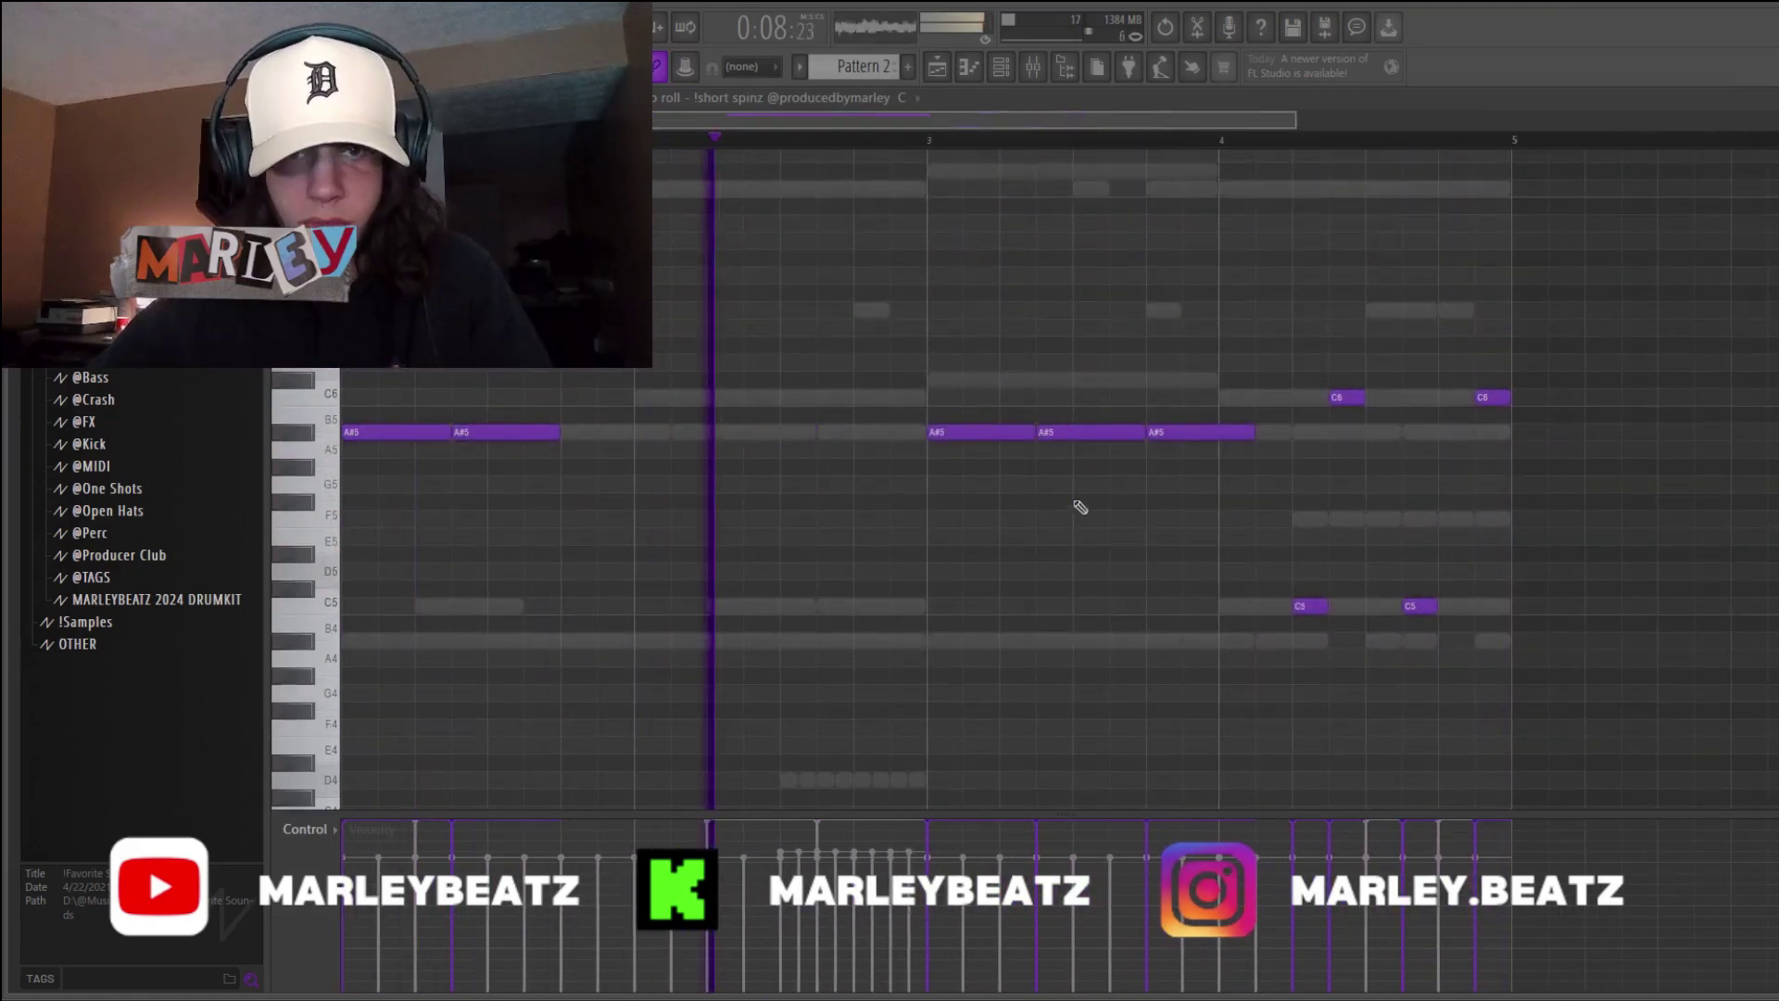
{"action": "right_click", "coordinate": [1190, 432]}
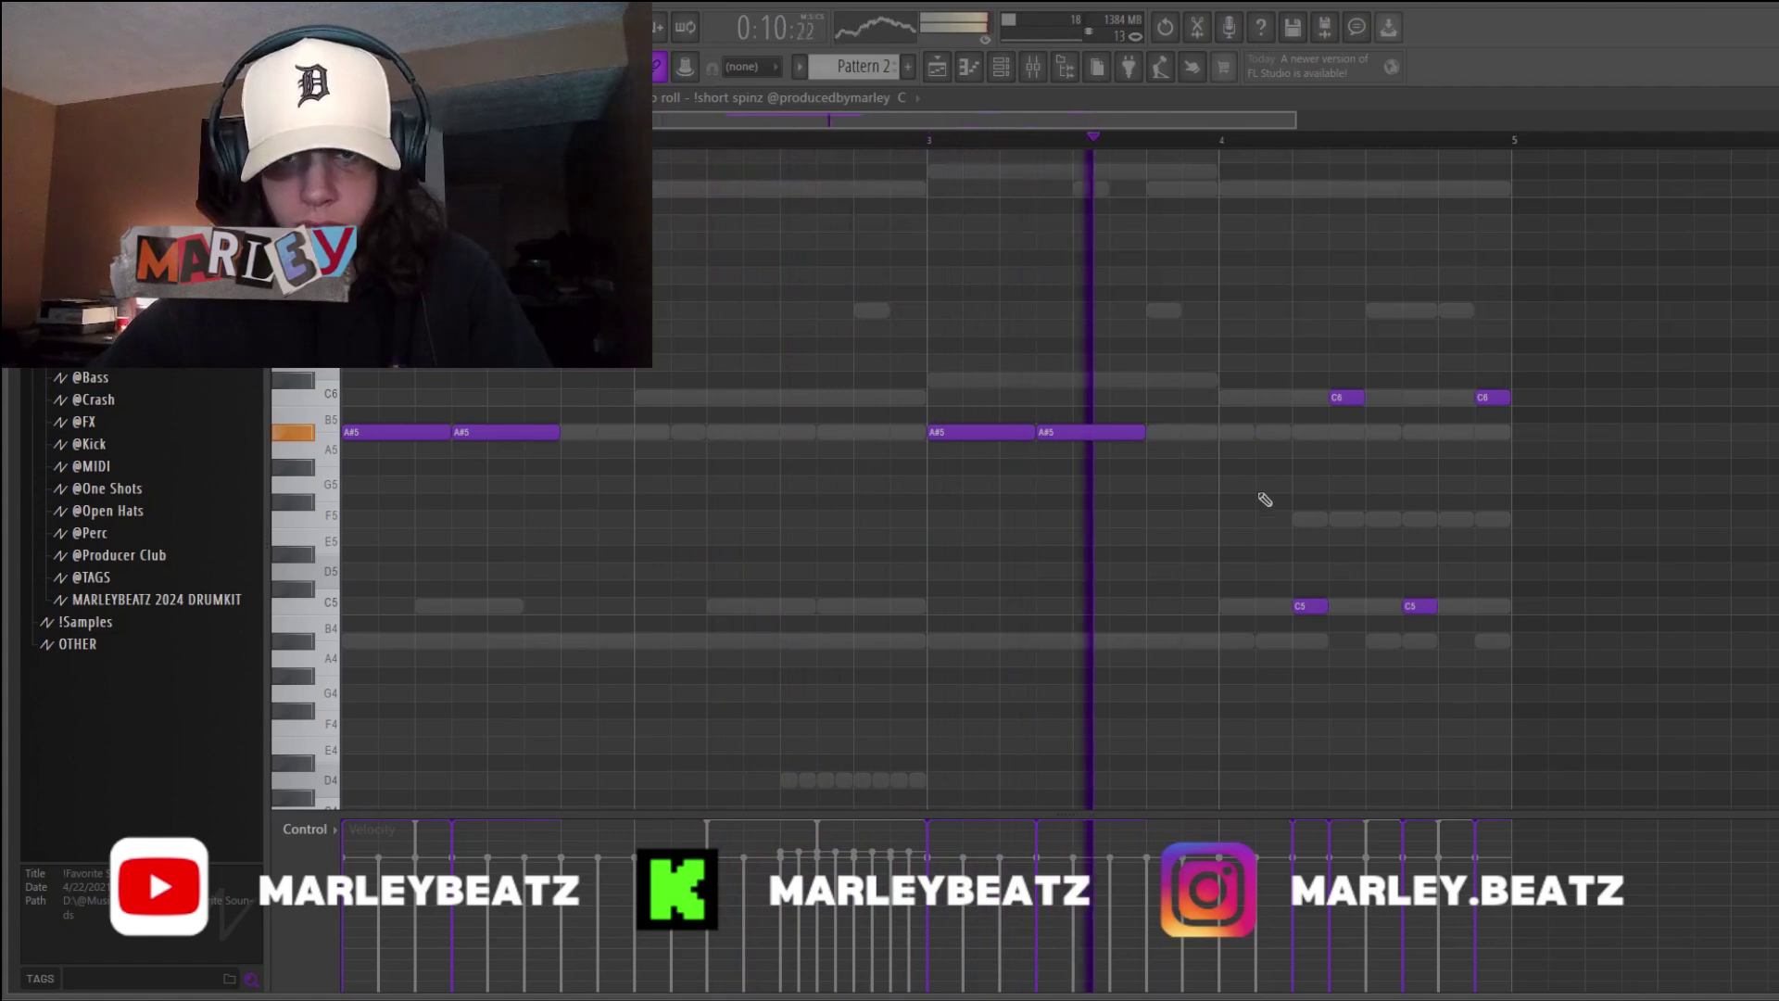
- Replace the first C6 808 note in bar 4 with a quarter-note C5 and return to the playlist
{"action": "scroll", "coordinate": [1297, 501], "scroll_direction": "down", "scroll_amount": 2}
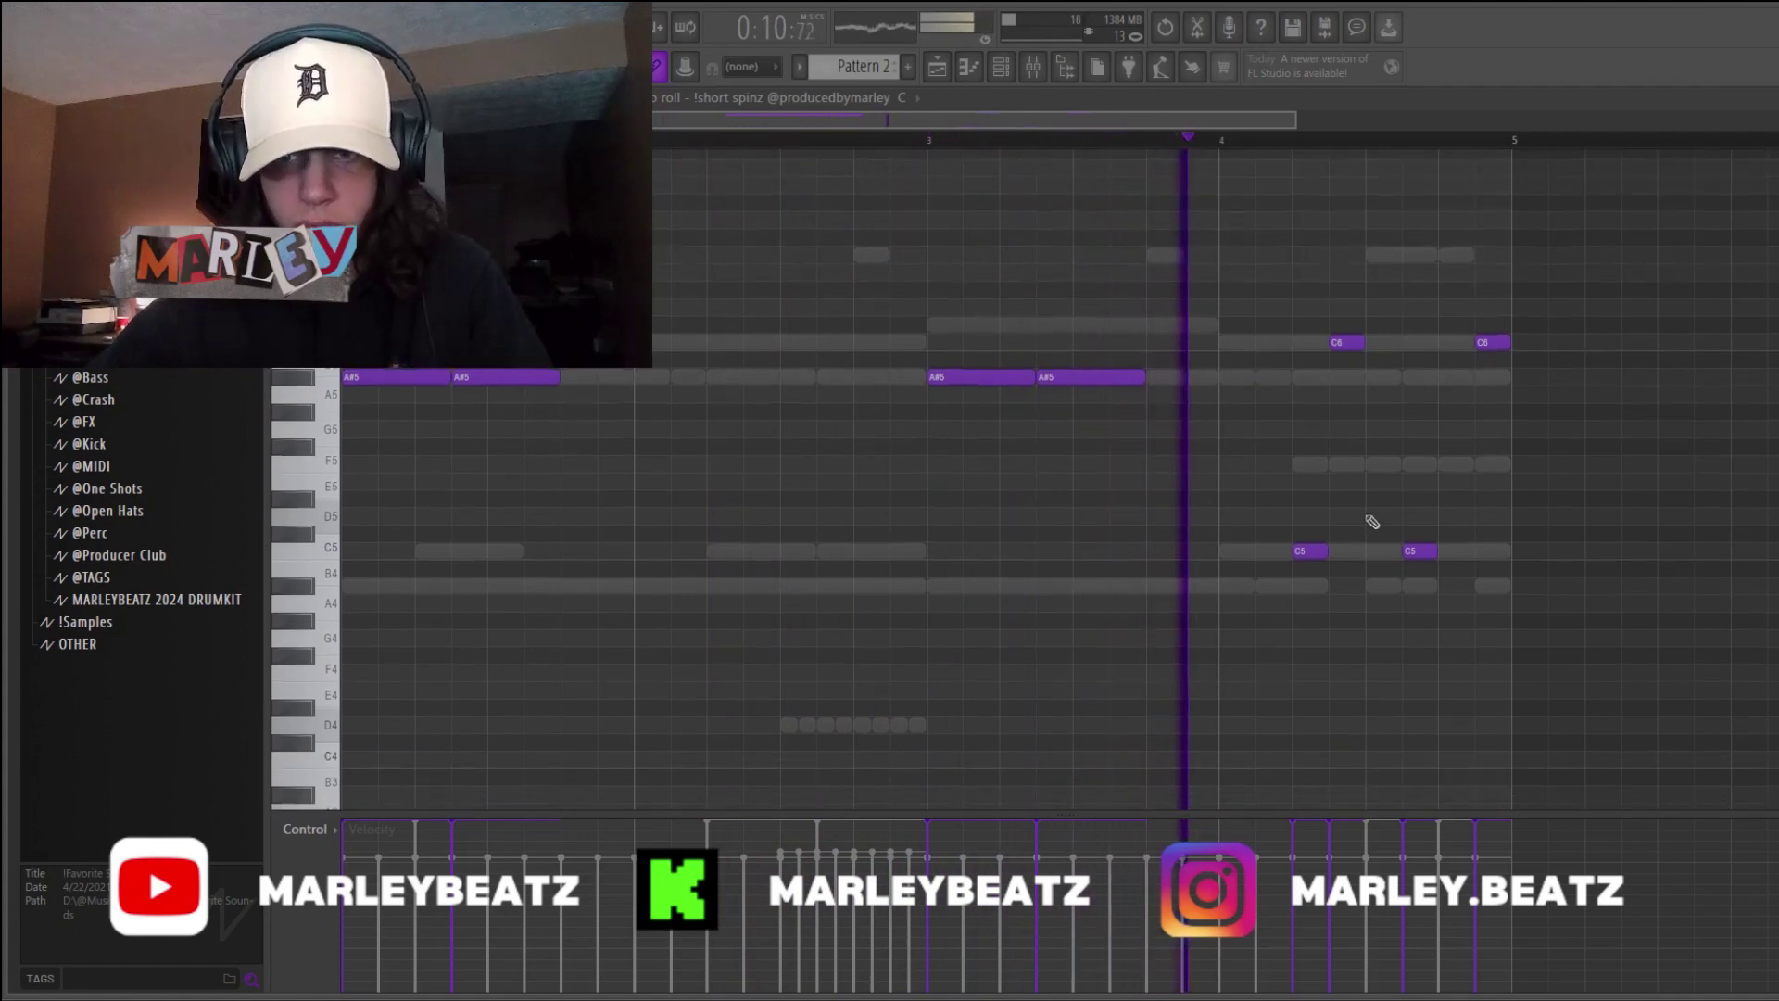
{"action": "right_click", "coordinate": [1348, 342]}
{"action": "left_click", "coordinate": [1341, 550]}
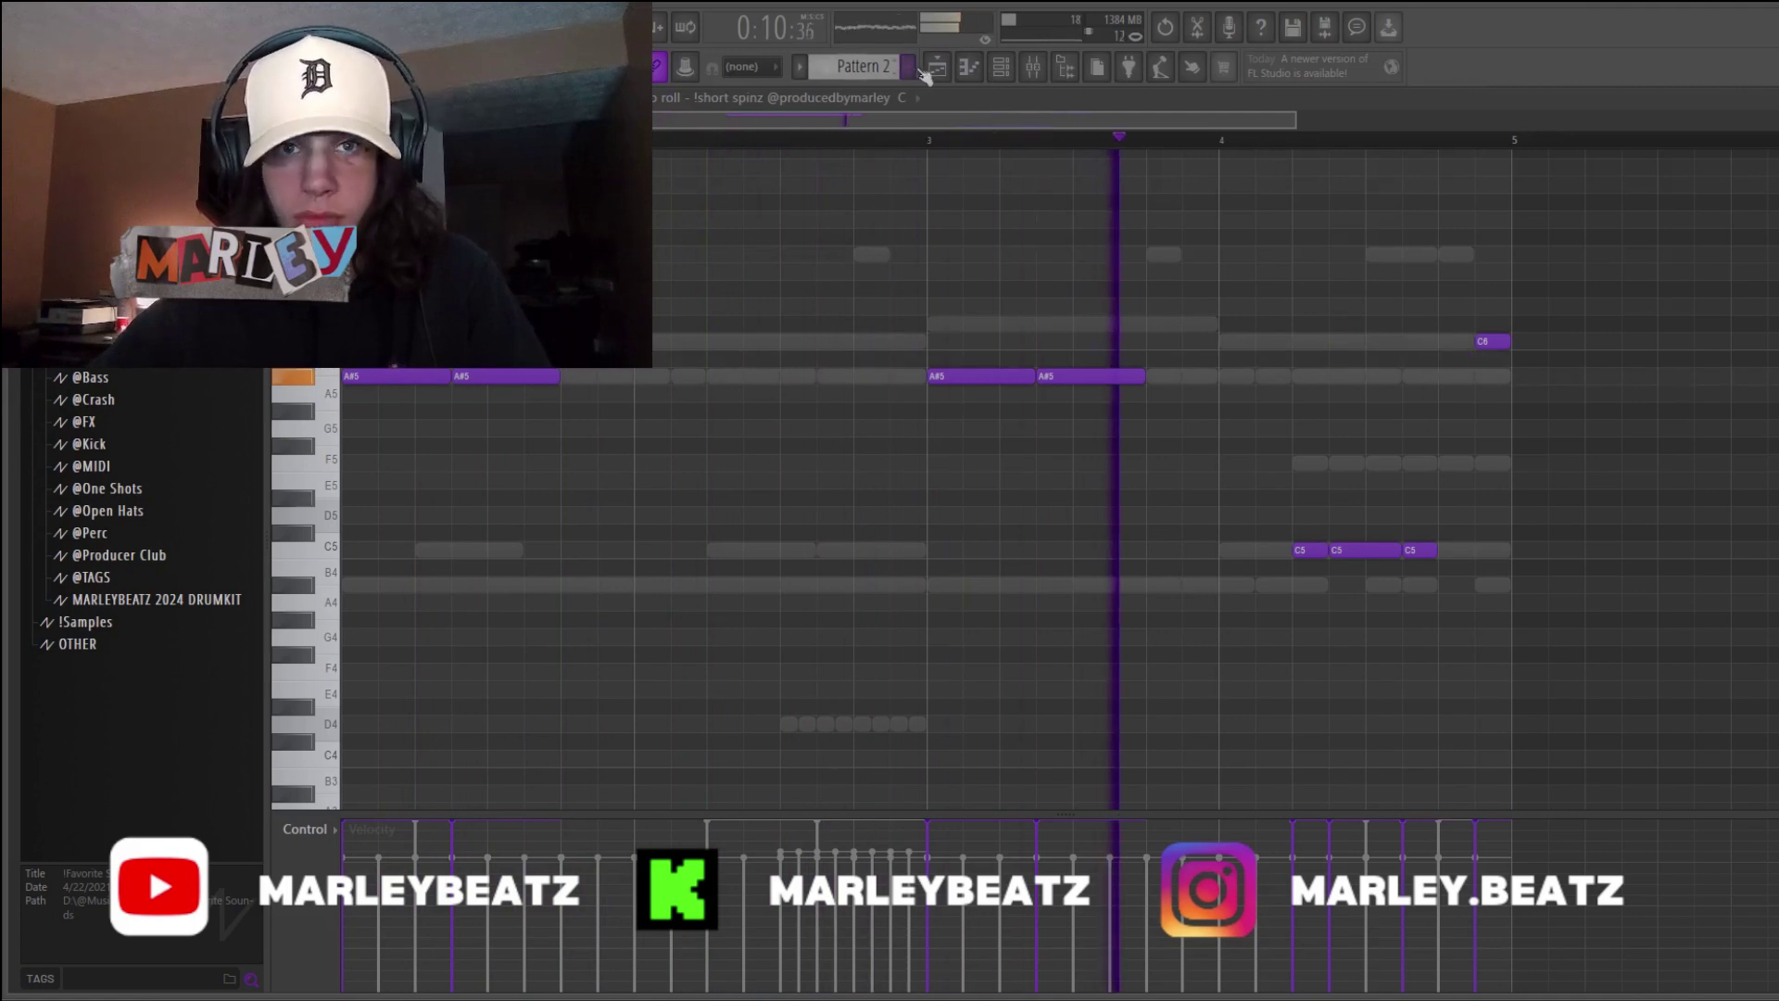
{"action": "key", "text": "F5"}
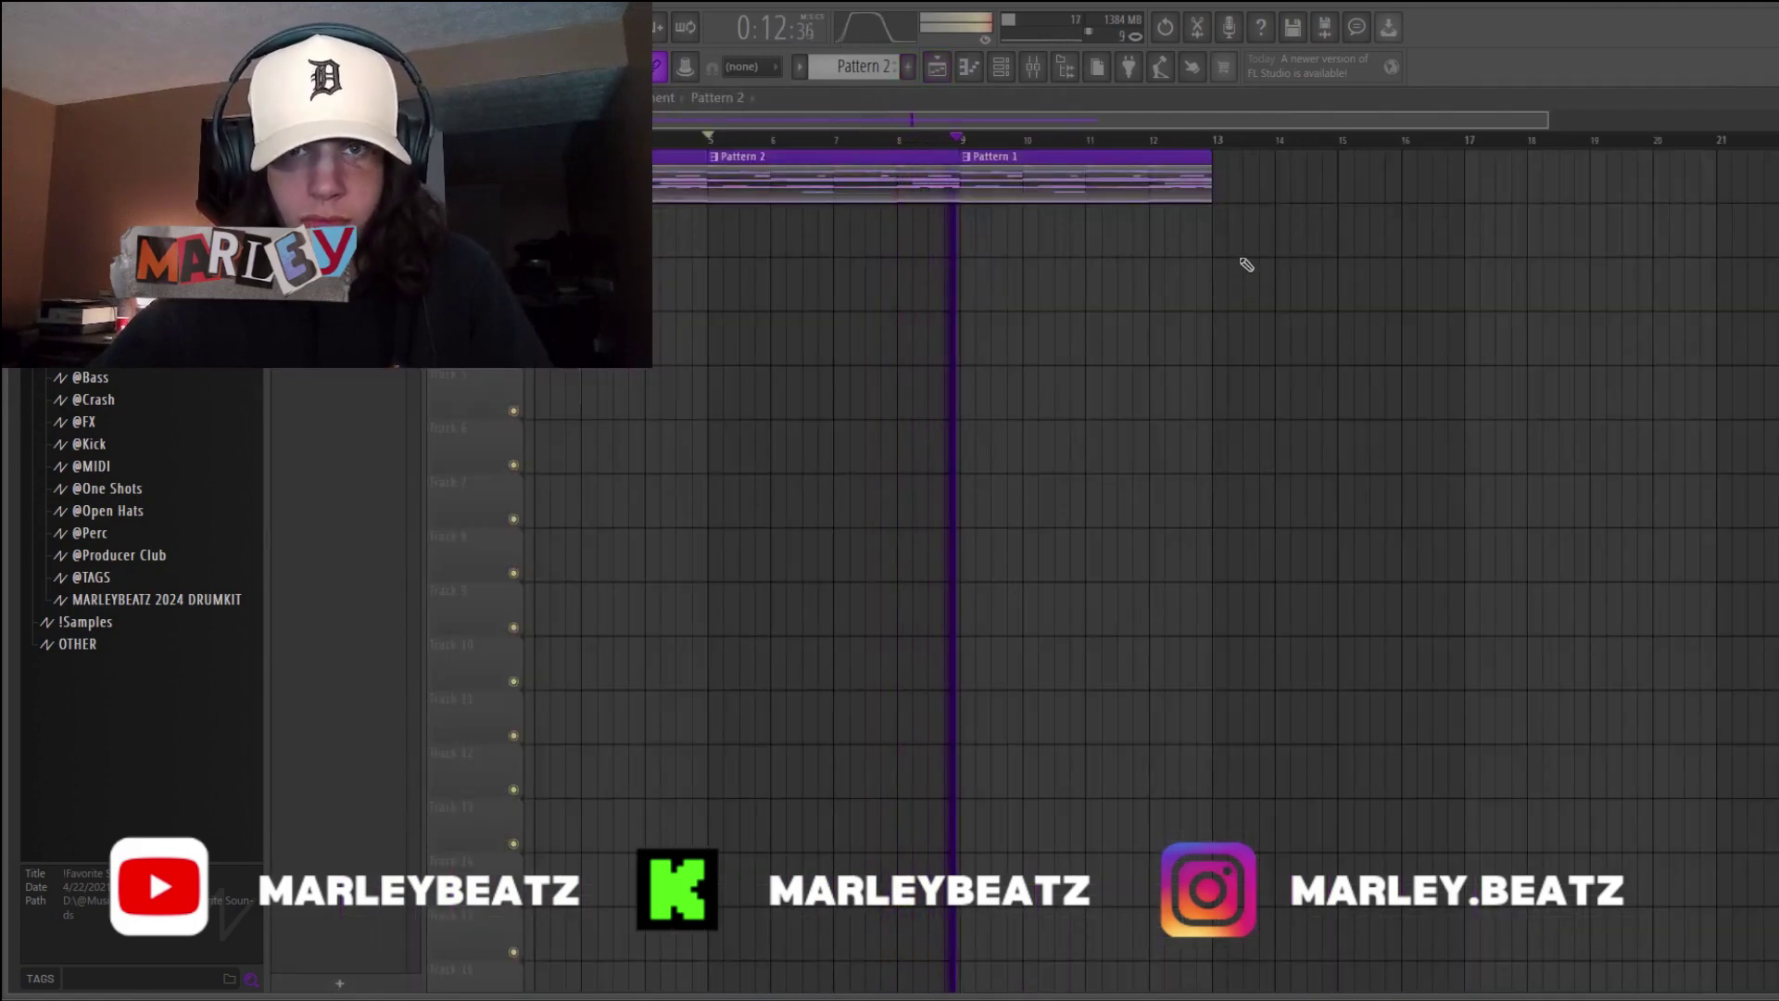
- Make the third playlist clip, starting at bar 9, unique as Pattern 2 and move it down to the second track
{"action": "left_click", "coordinate": [1308, 235]}
{"action": "right_click", "coordinate": [1309, 237]}
{"action": "key", "text": "space"}
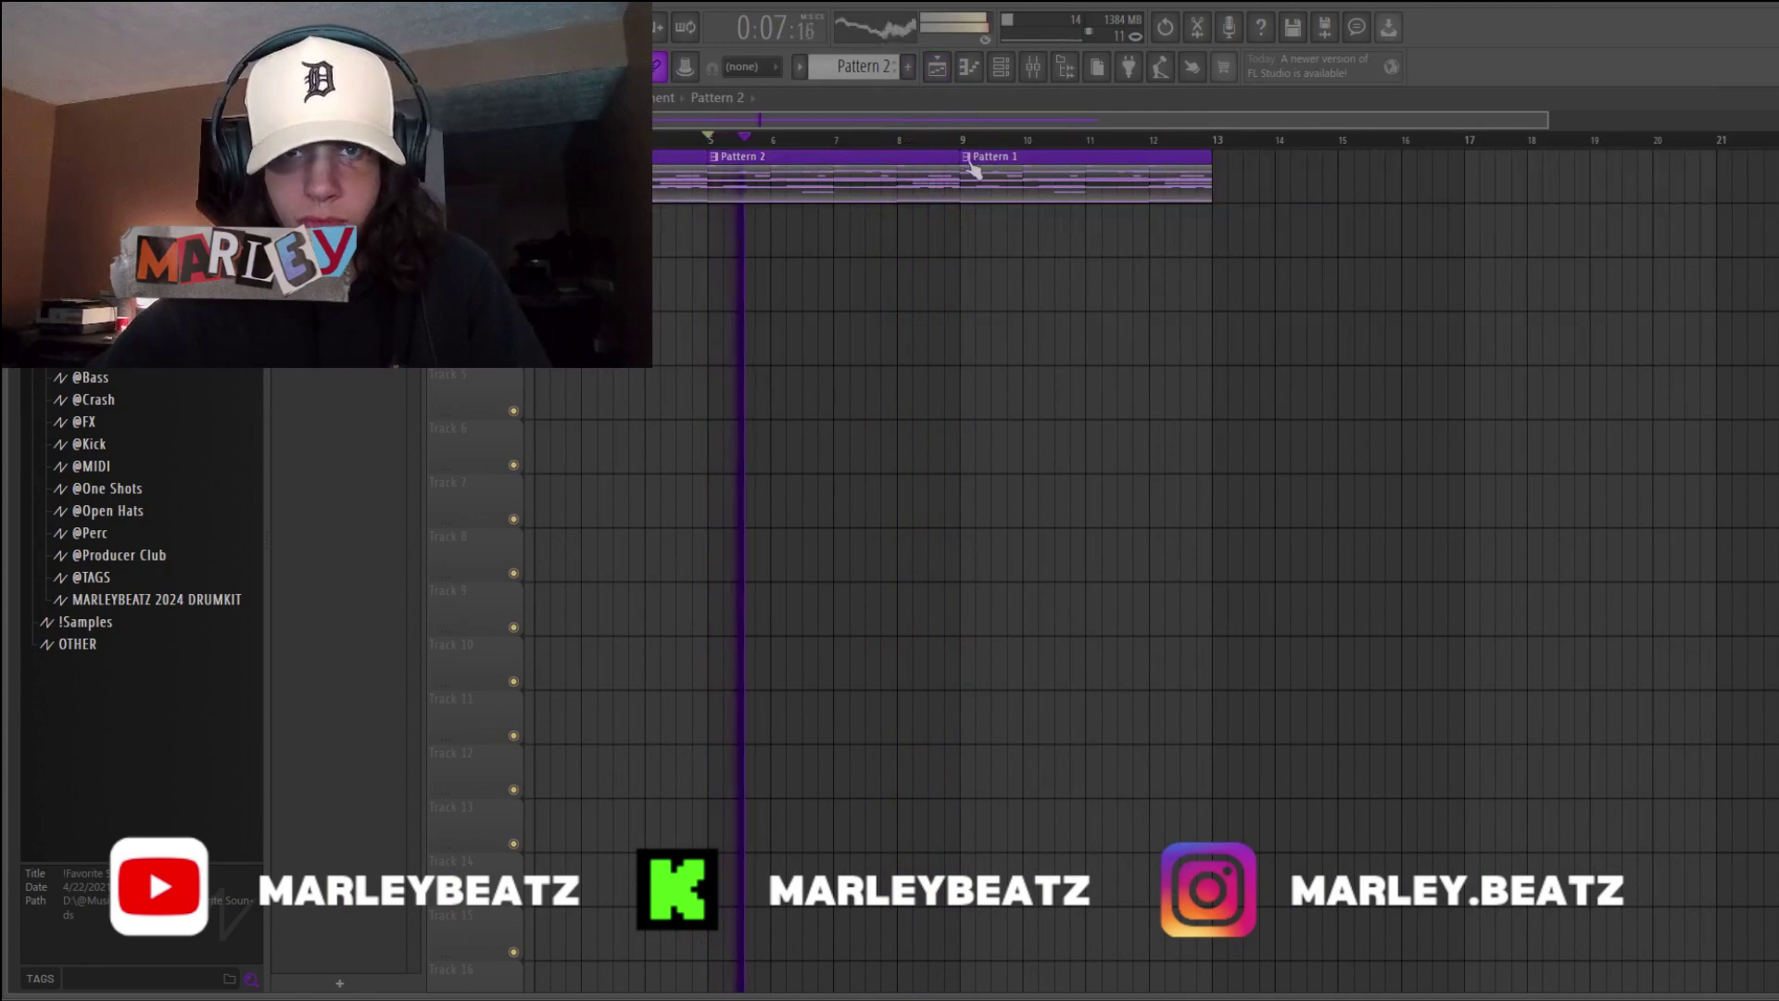
{"action": "left_click", "coordinate": [988, 157]}
{"action": "left_click", "coordinate": [1014, 320]}
{"action": "left_click_drag", "start_coordinate": [1043, 176], "coordinate": [1029, 230]}
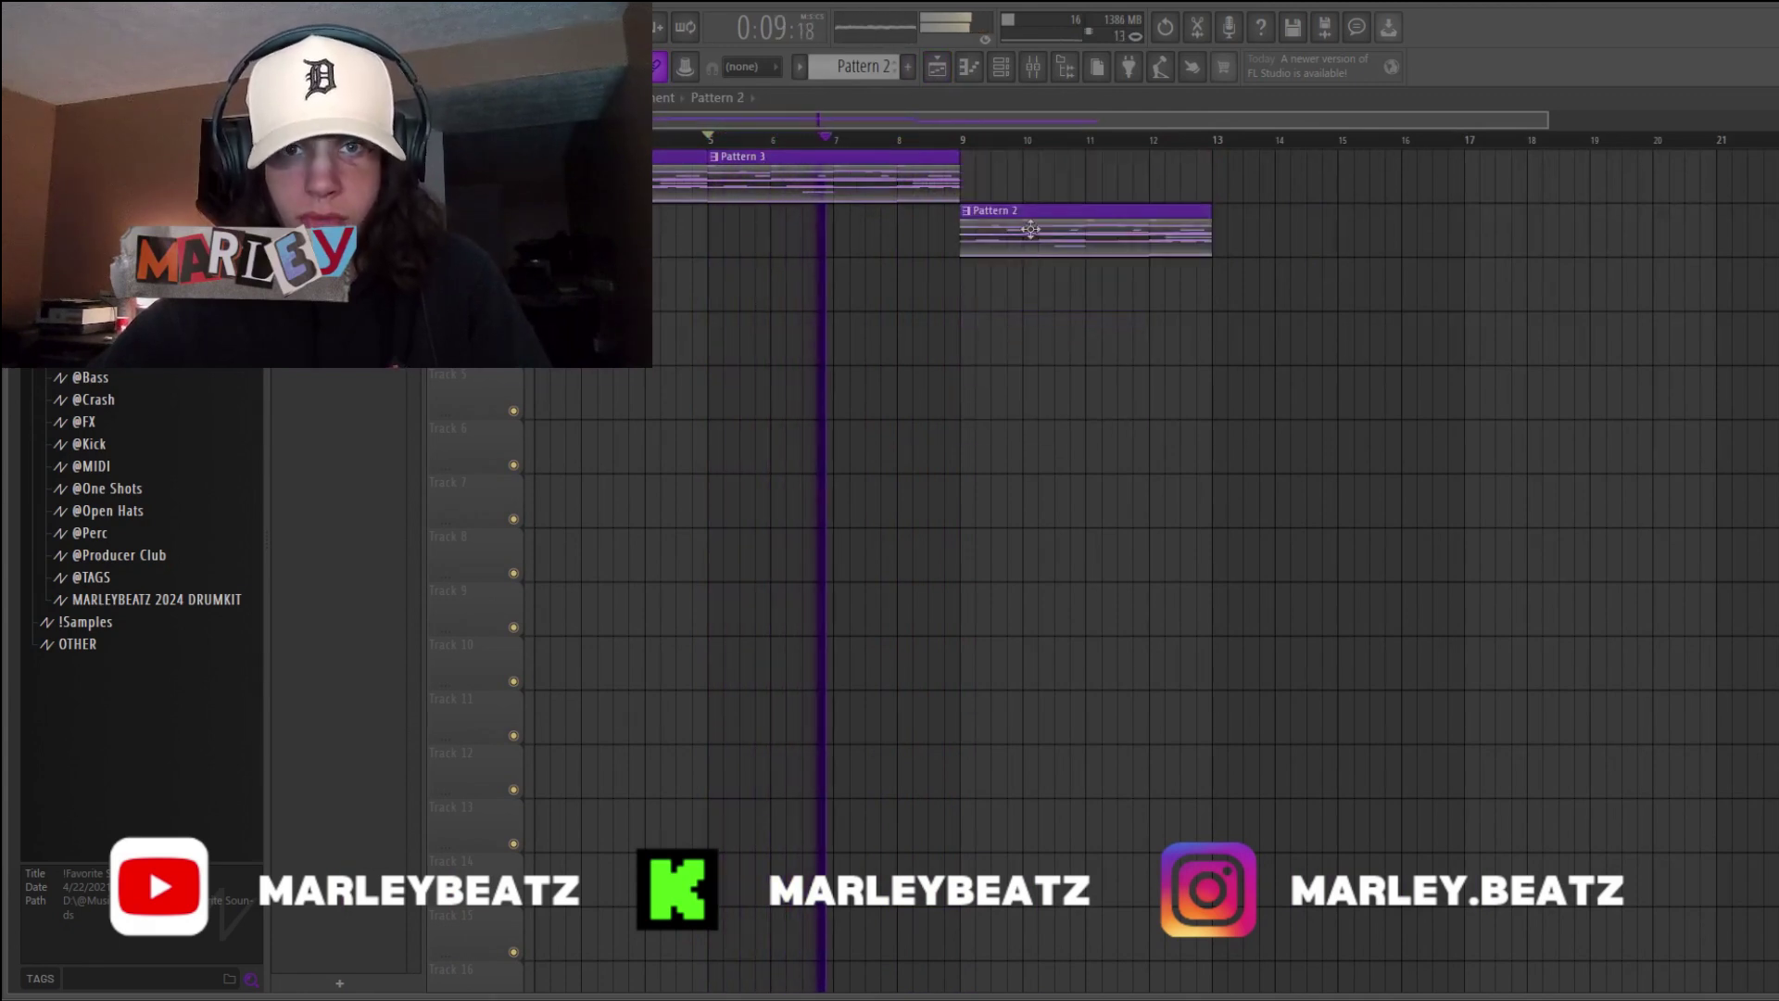
- Open Pattern 2's 808 notes, lower the A#5 notes to A#4 and lengthen the two C5 notes in bar 4 to dotted quarters
{"action": "double_click", "coordinate": [1029, 229]}
{"action": "left_click_drag", "start_coordinate": [787, 120], "coordinate": [575, 121]}
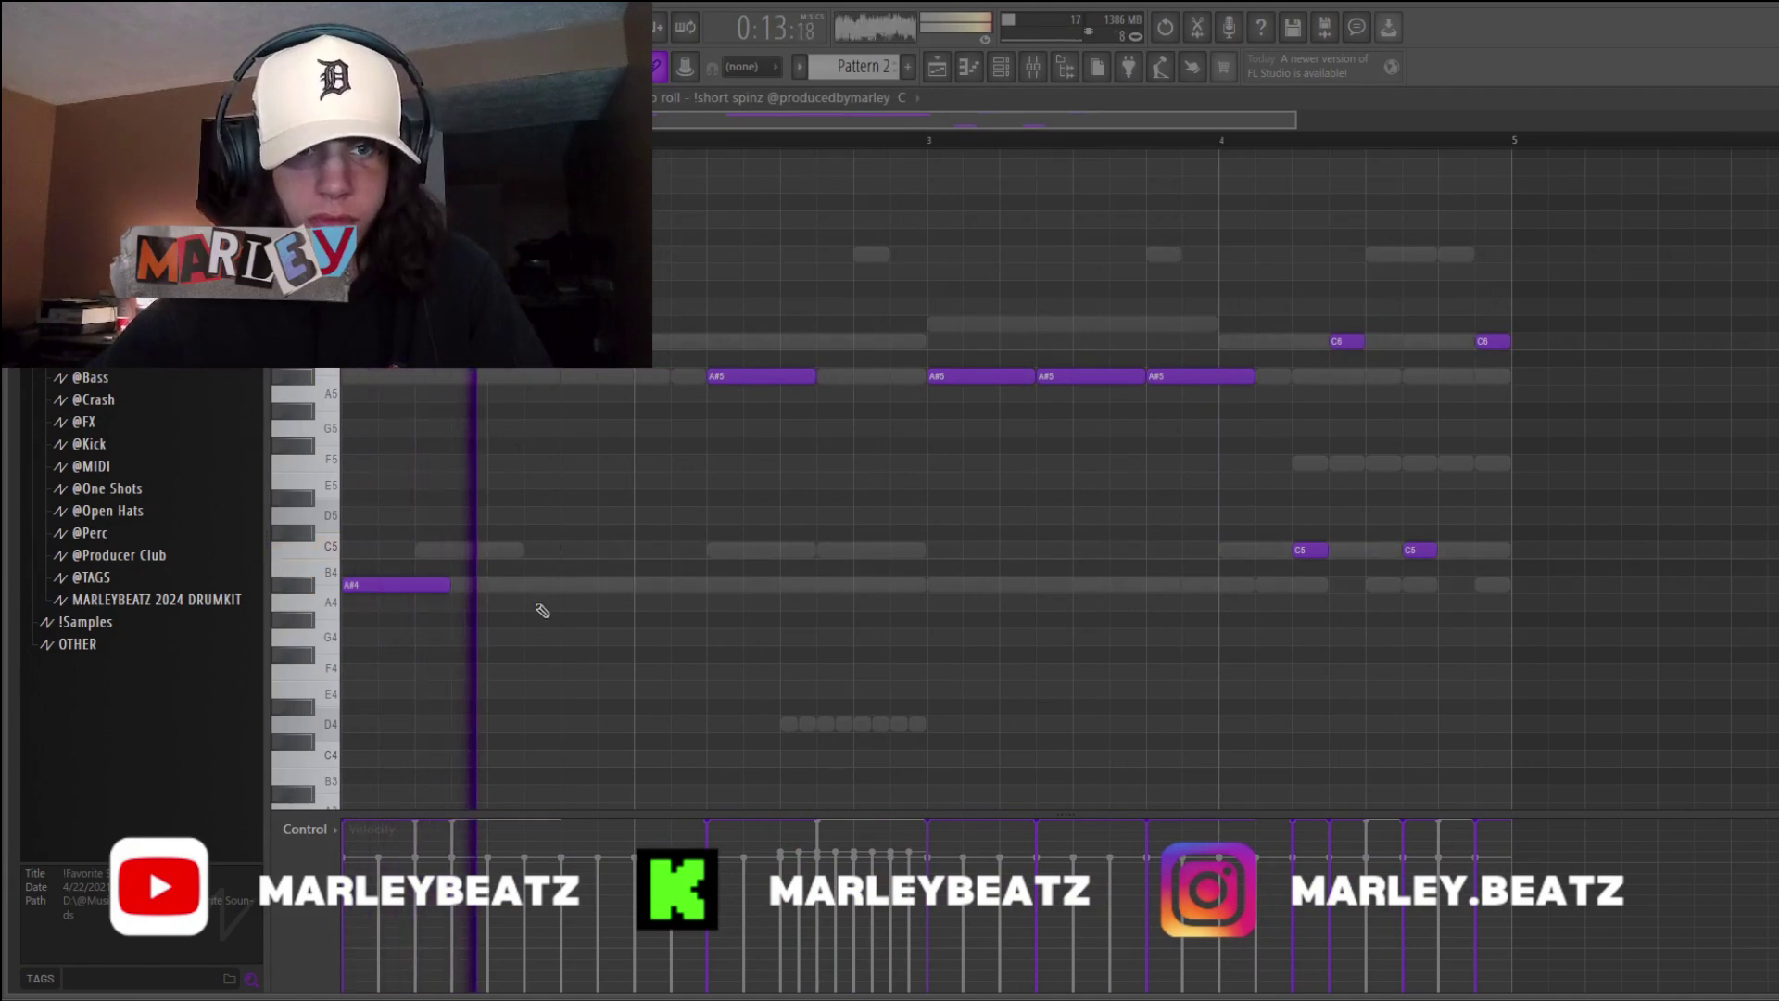
{"action": "left_click_drag", "start_coordinate": [719, 376], "coordinate": [715, 589]}
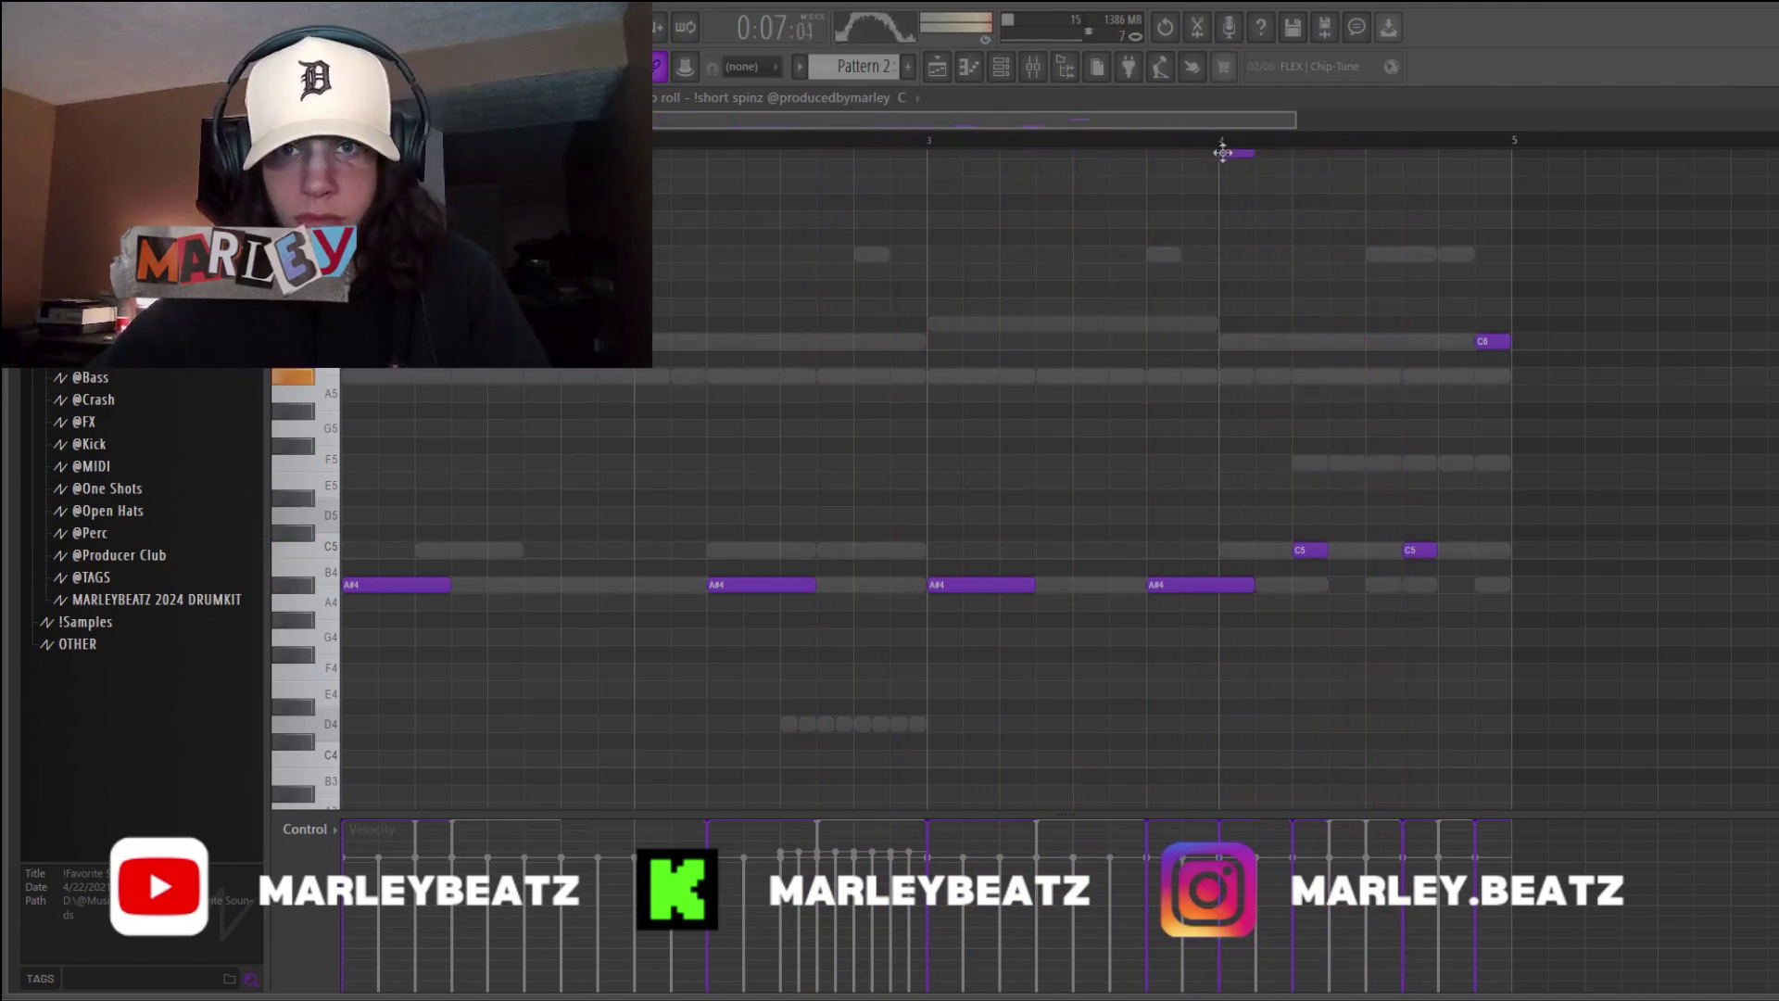
{"action": "left_click_drag", "start_coordinate": [1223, 153], "coordinate": [1235, 152]}
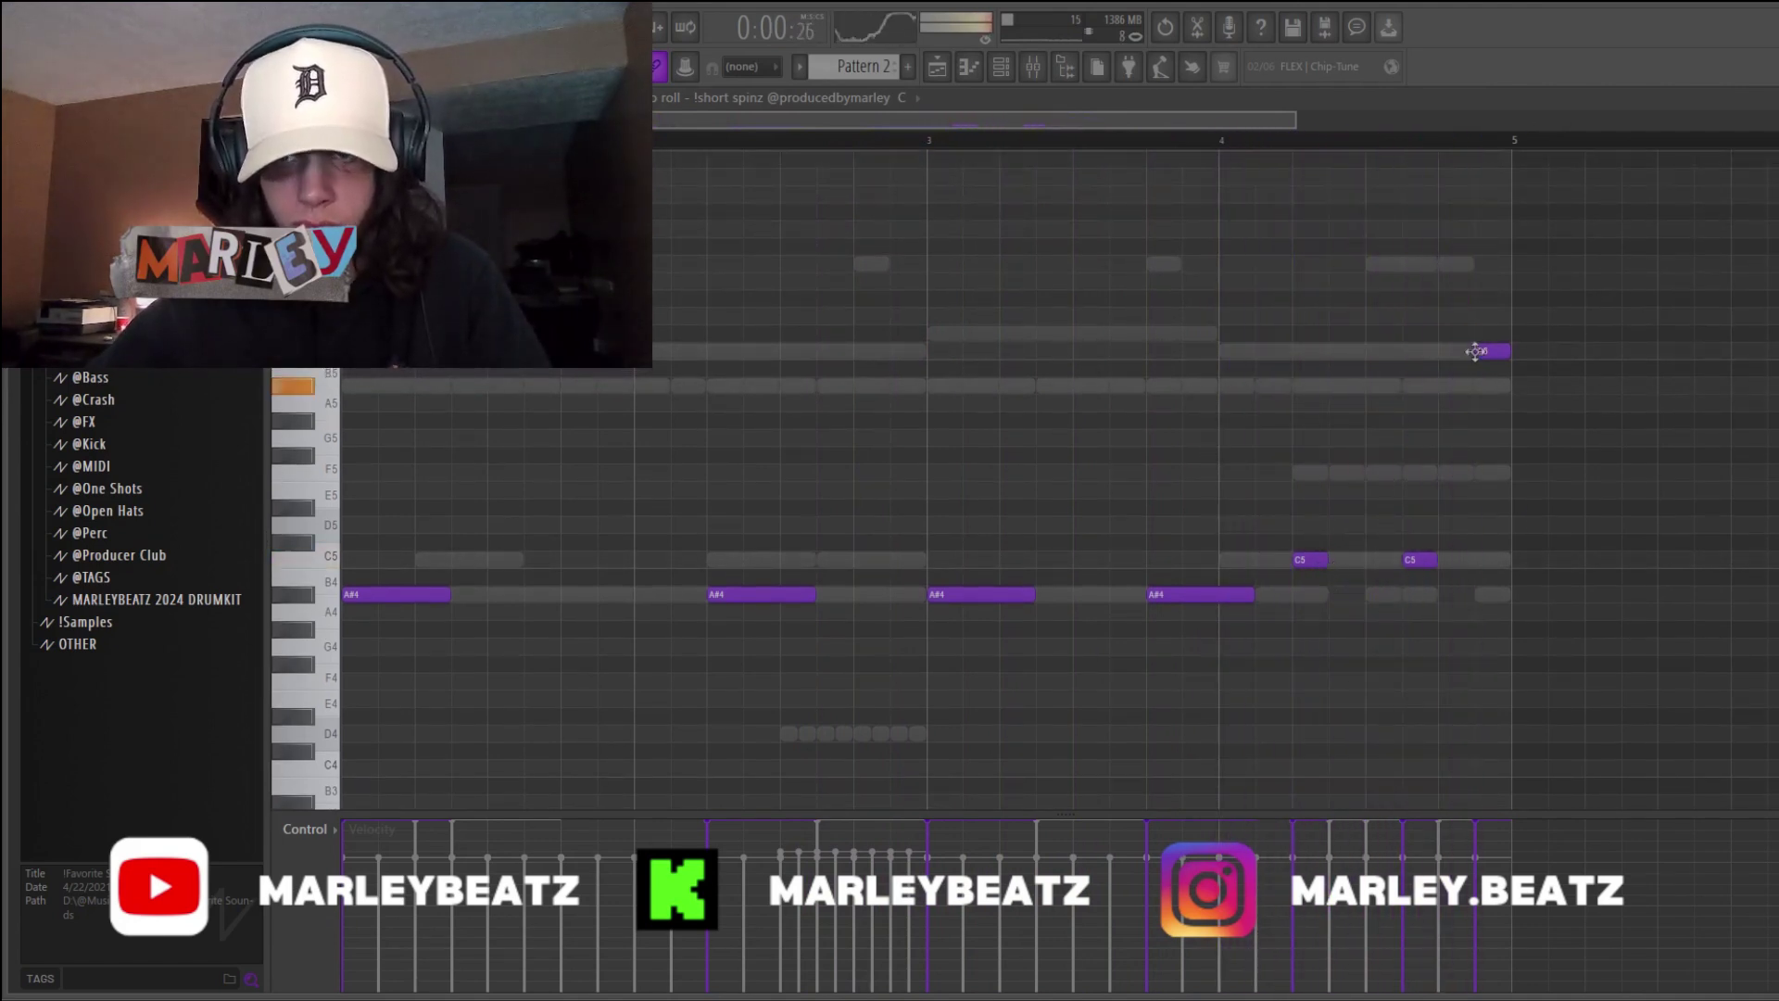
{"action": "left_click_drag", "start_coordinate": [1325, 560], "coordinate": [1400, 559]}
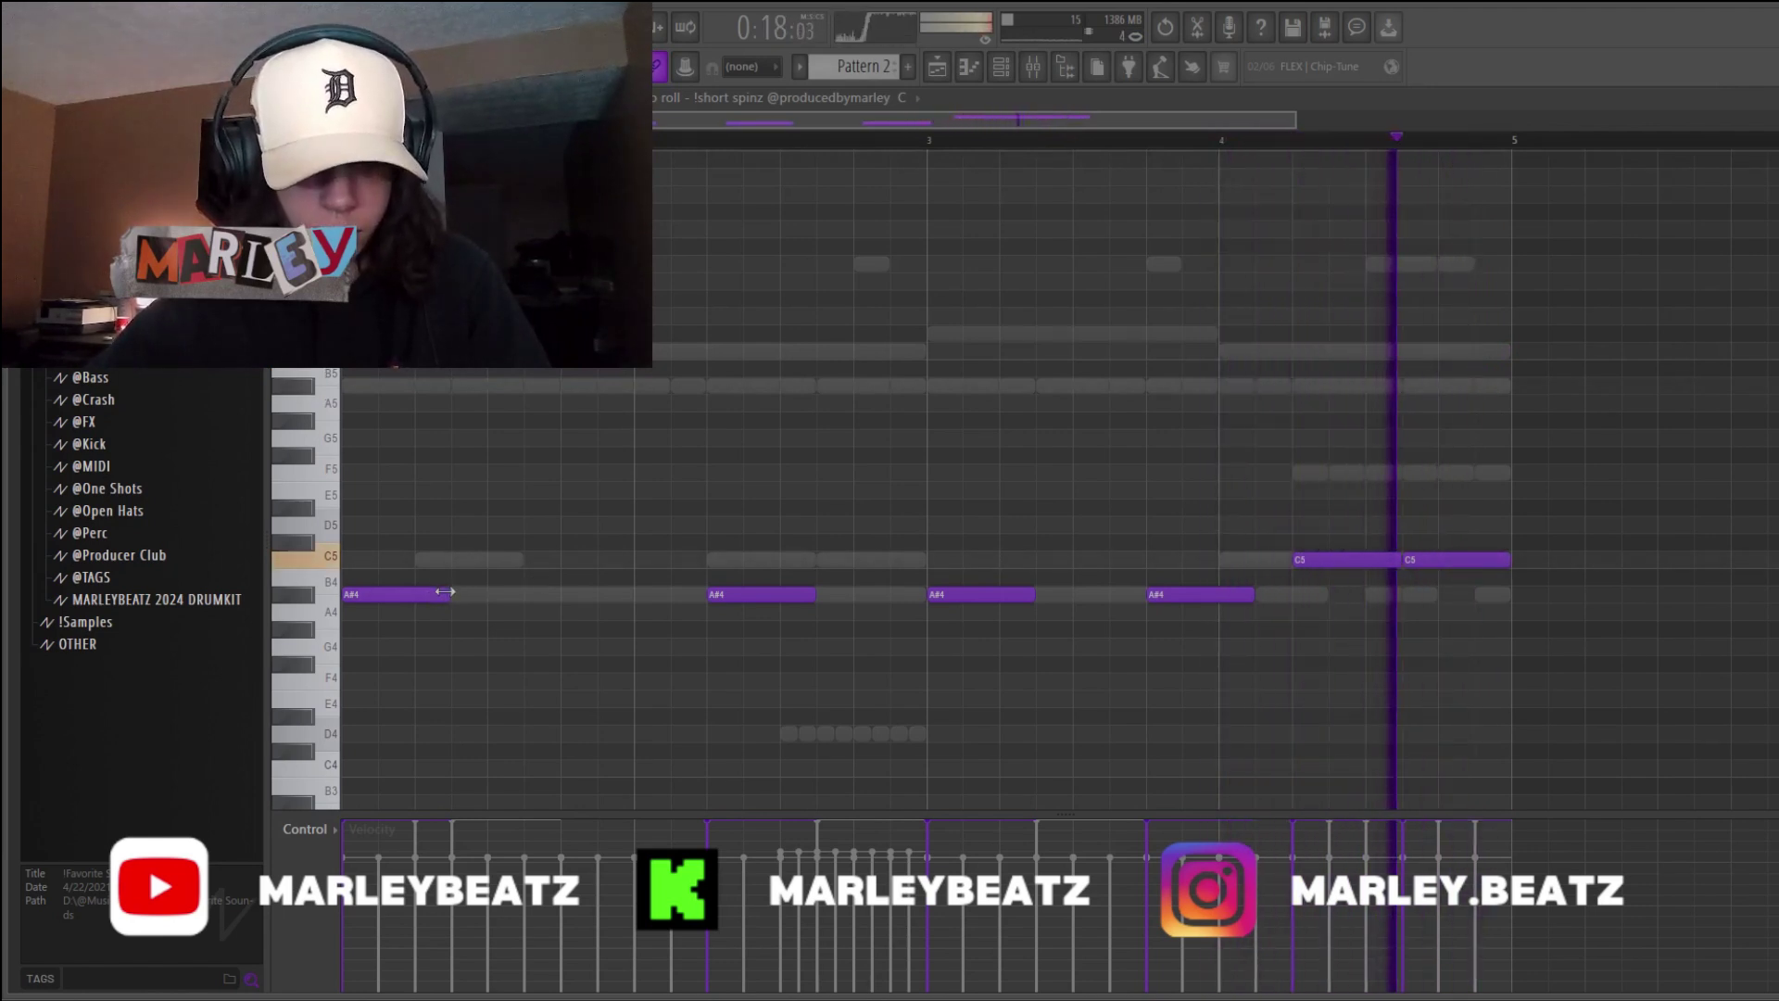
- Try shortening the first A#4 808 note in bar 1 and adding a second A#4 directly after it
{"action": "left_click_drag", "start_coordinate": [449, 594], "coordinate": [409, 597]}
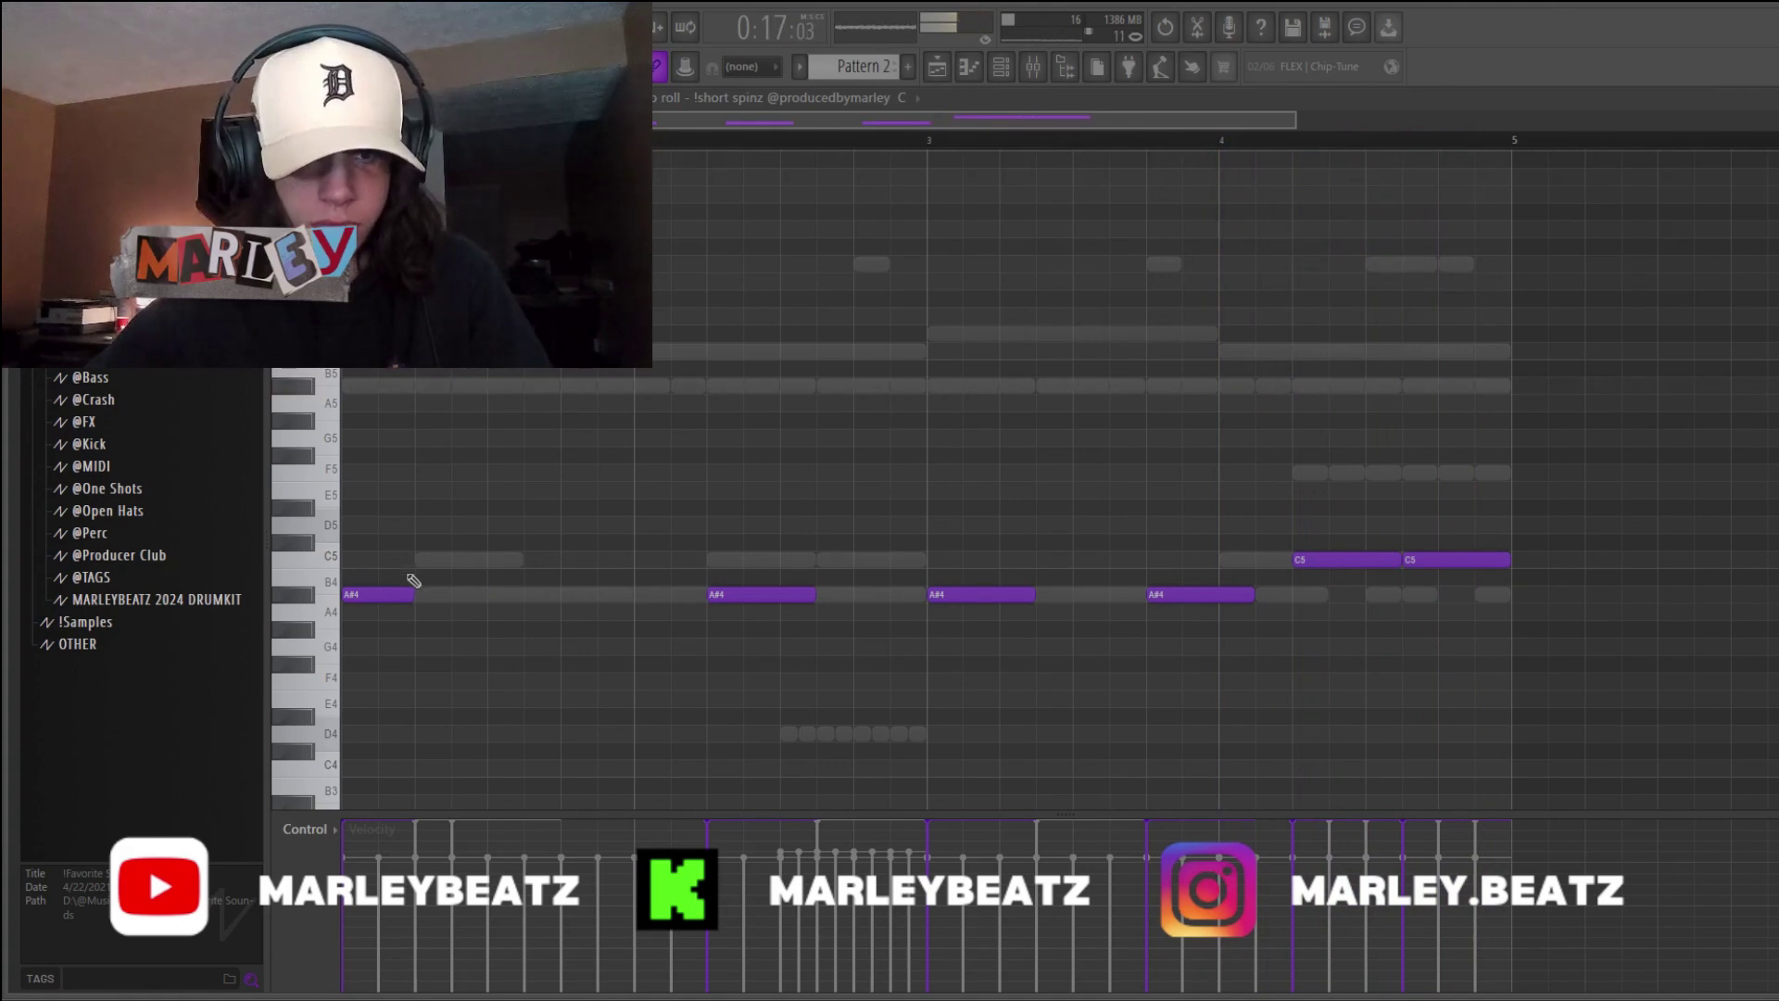
{"action": "left_click", "coordinate": [426, 594]}
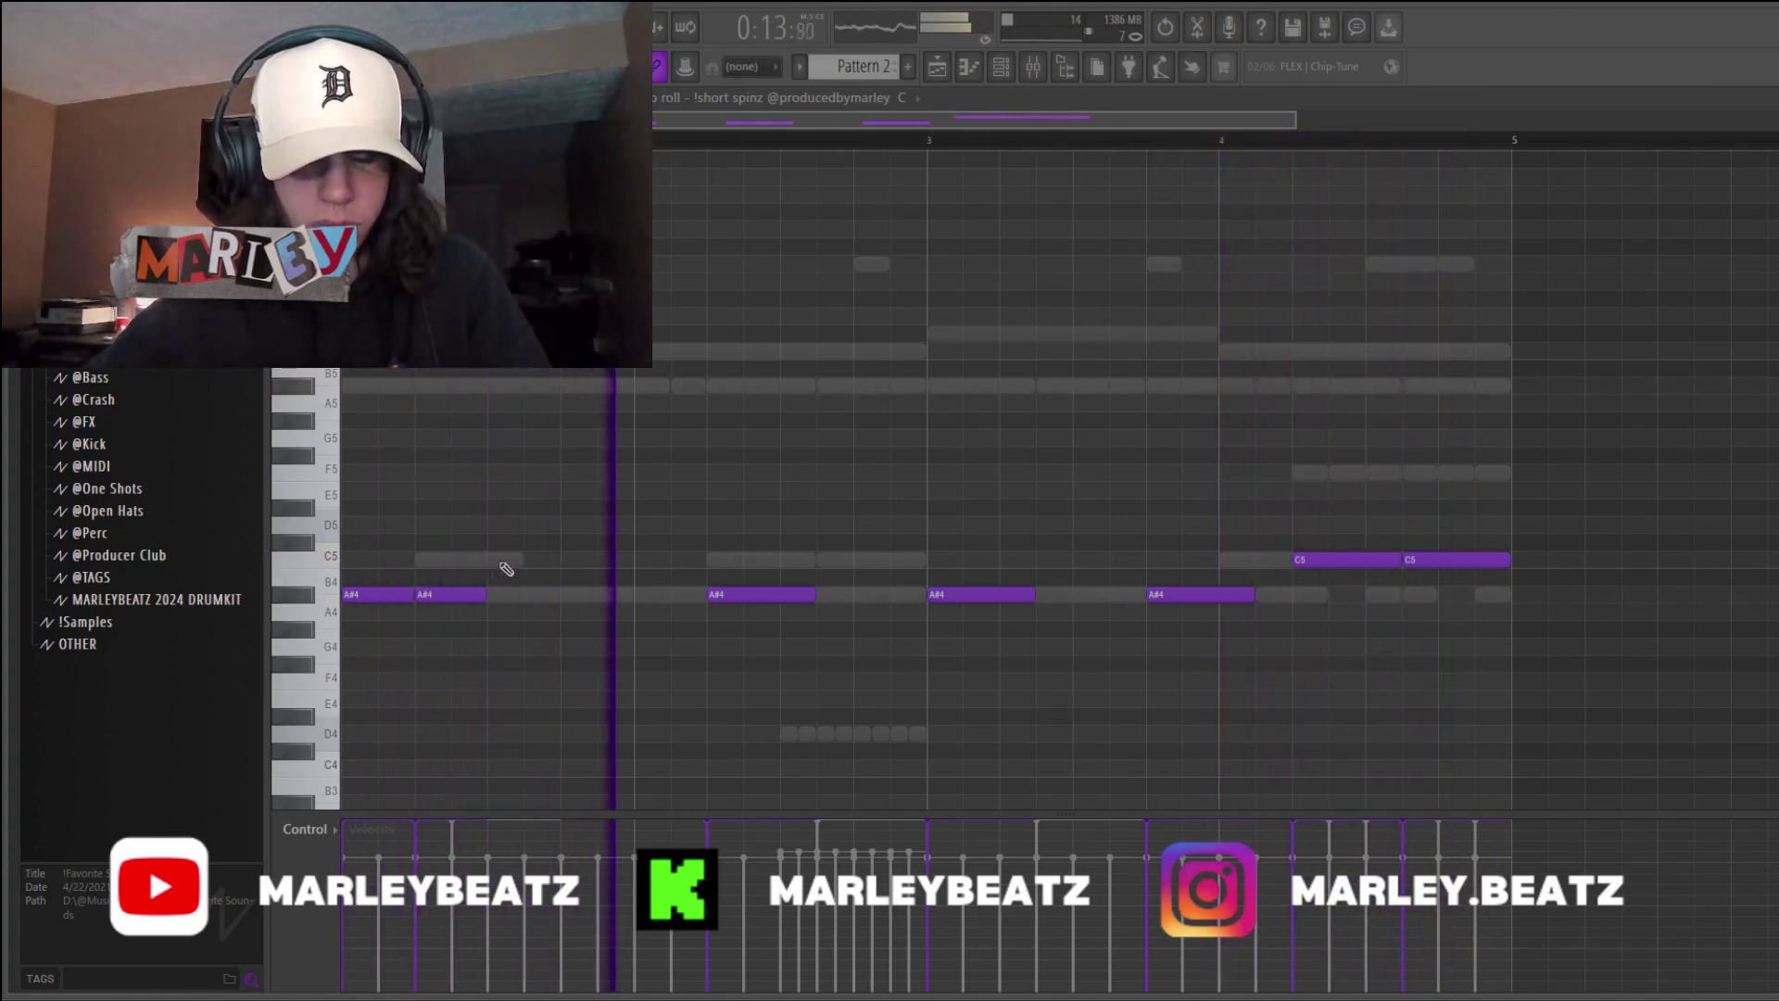
{"action": "right_click", "coordinate": [454, 596]}
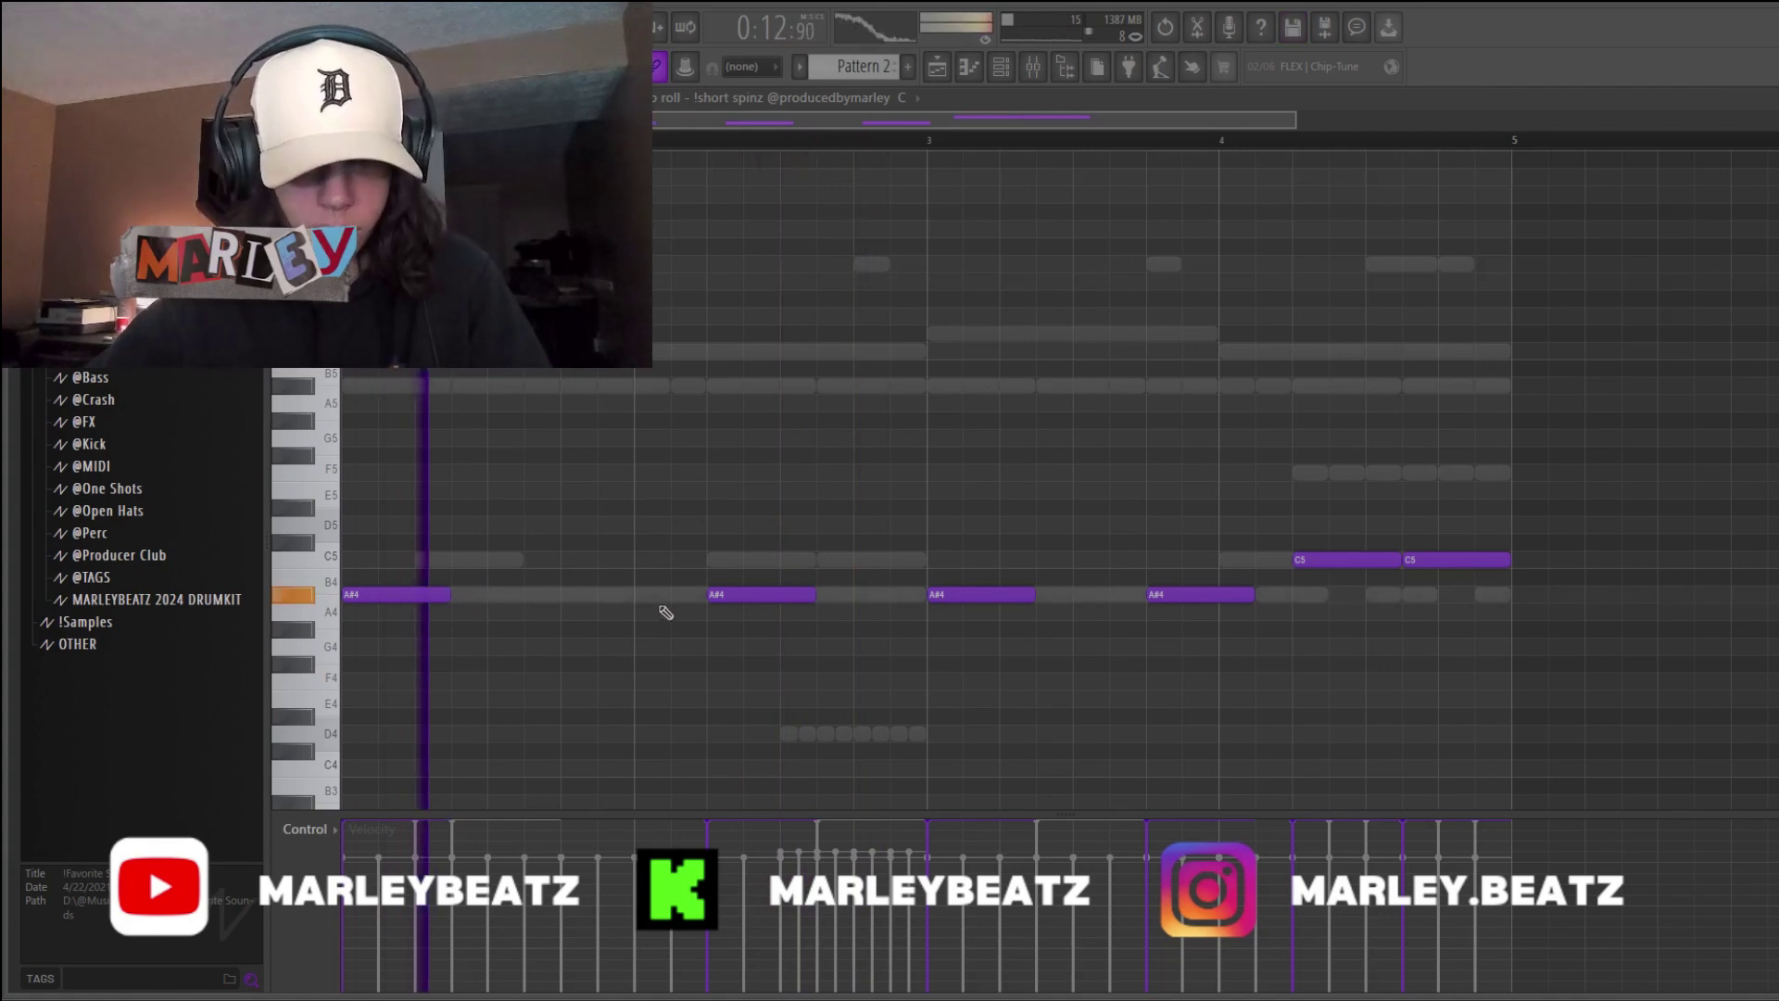
- Delete all !short spinz 808 notes from Pattern 2 and return to the playlist
{"action": "scroll", "coordinate": [760, 498], "scroll_direction": "down", "scroll_amount": 3}
{"action": "scroll", "coordinate": [829, 439], "scroll_direction": "up", "scroll_amount": 1}
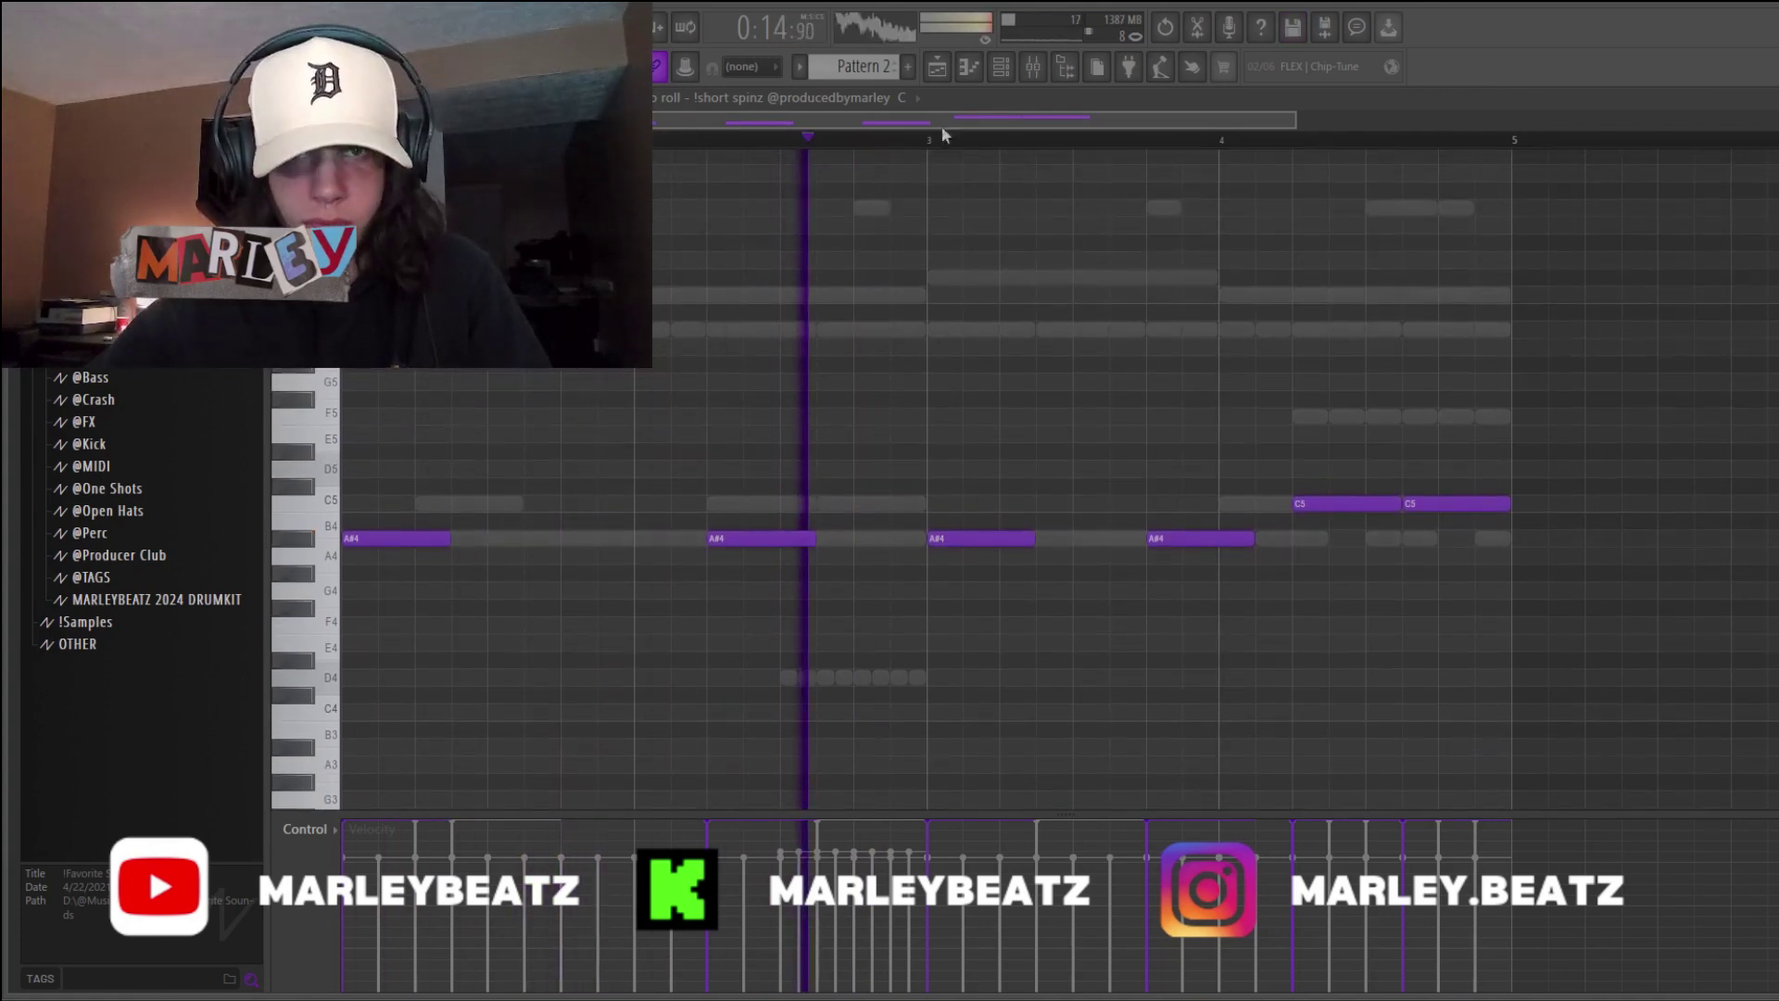
{"action": "key", "text": "ctrl+a"}
{"action": "left_click", "coordinate": [940, 67]}
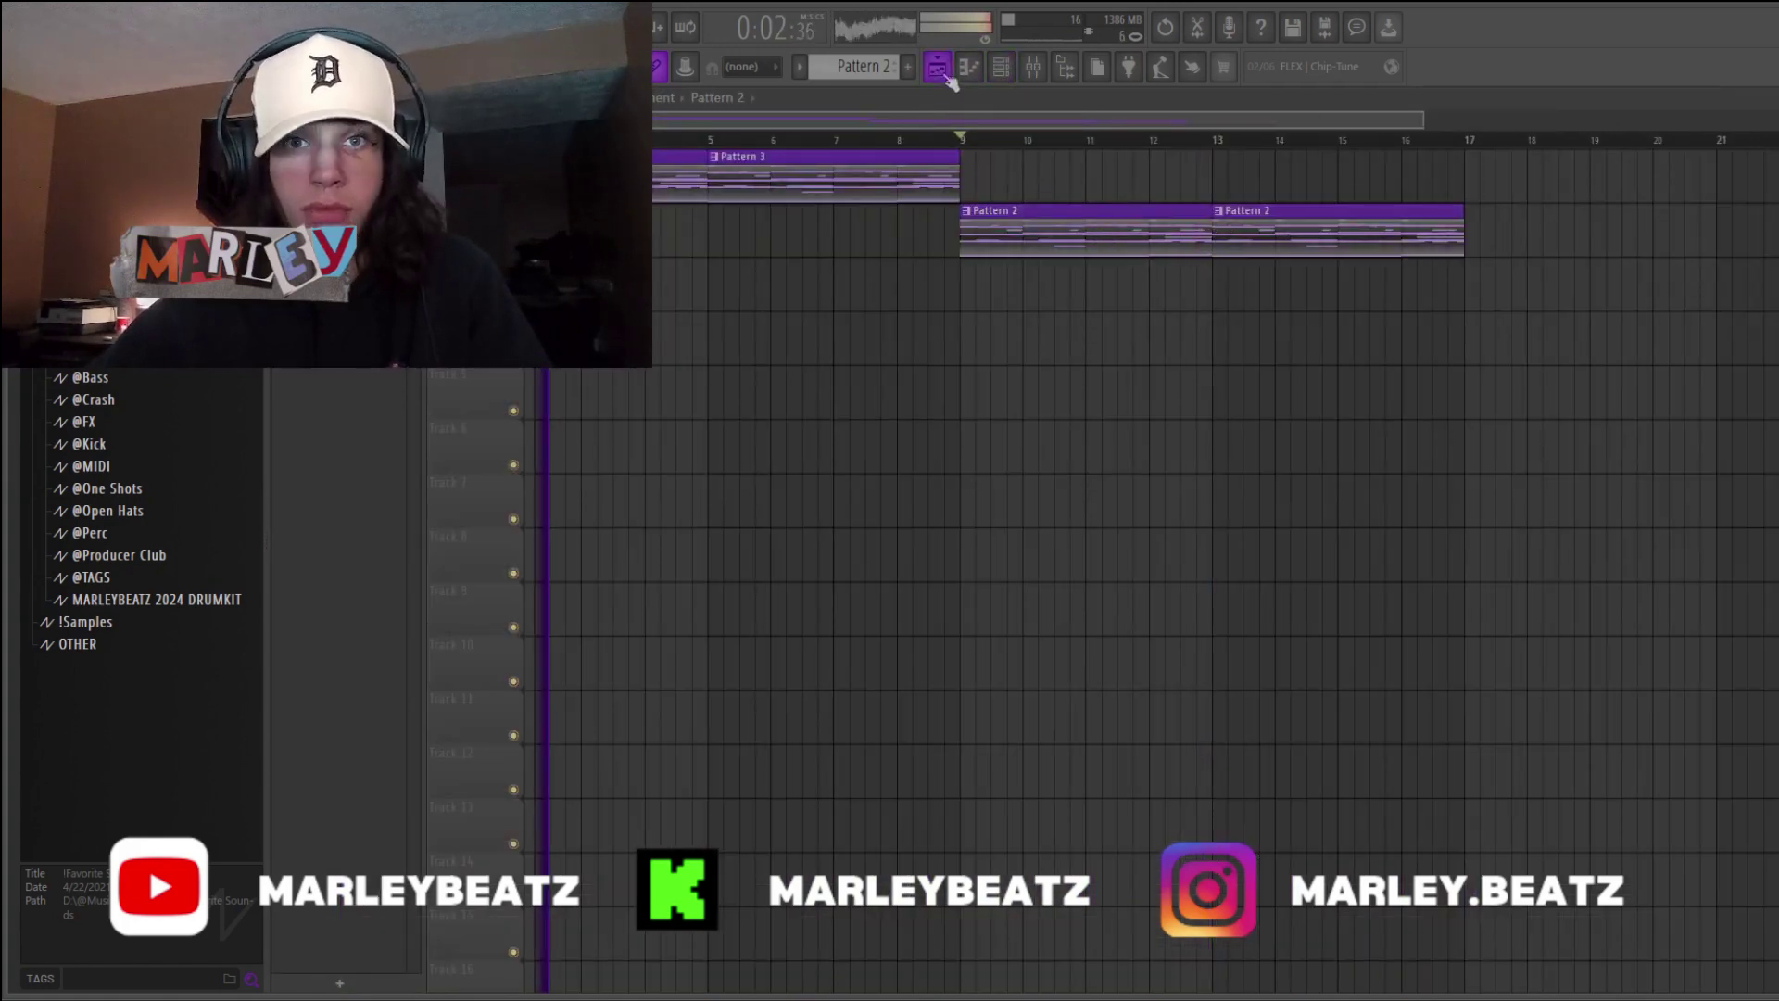
{"action": "left_click", "coordinate": [969, 66]}
{"action": "left_click", "coordinate": [856, 109]}
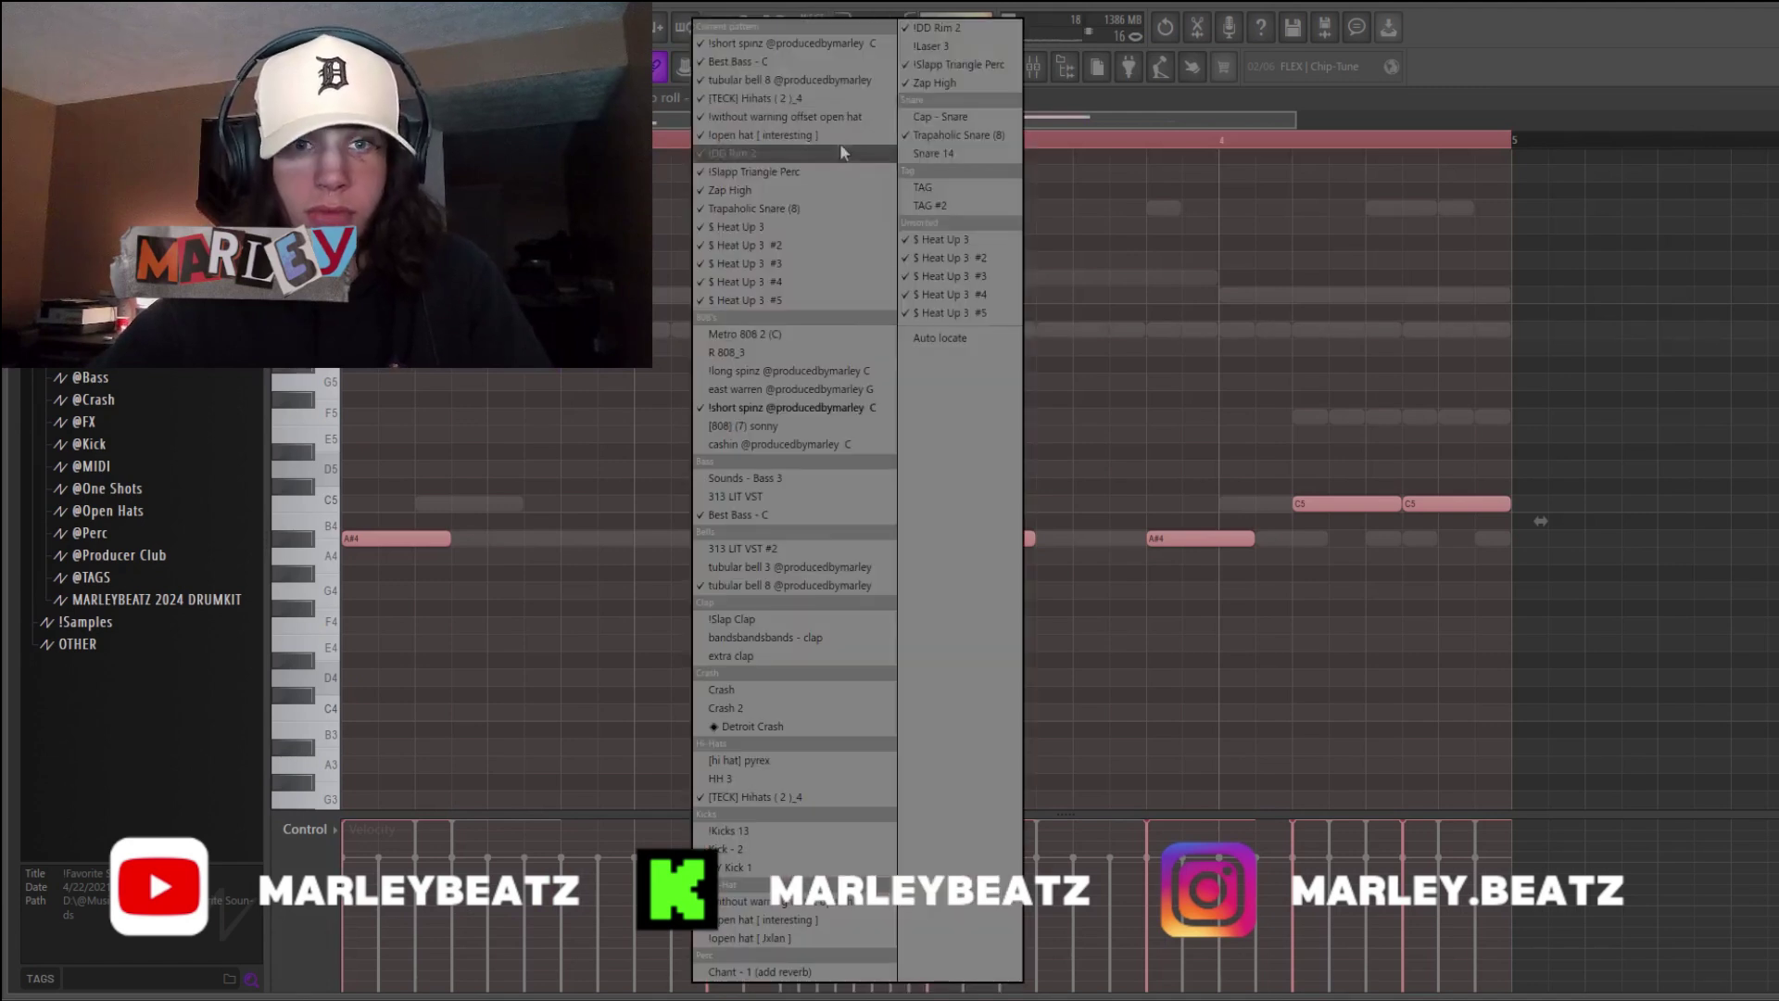
{"action": "left_click", "coordinate": [799, 411]}
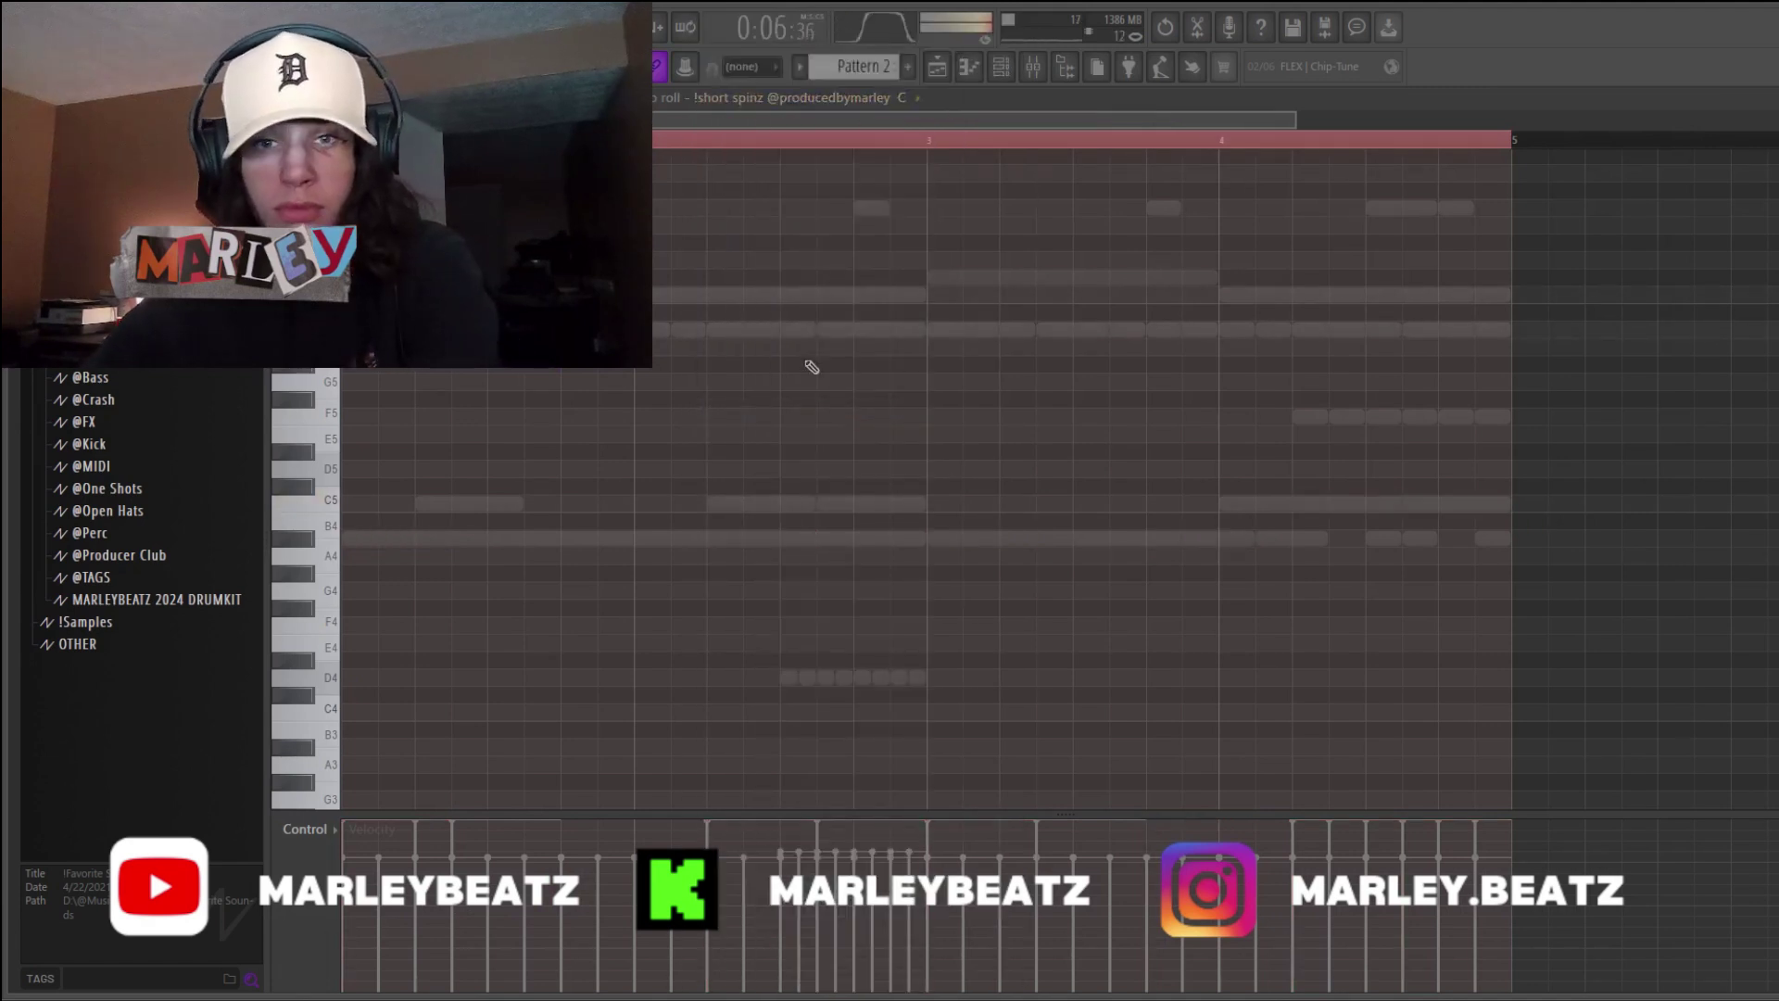
{"action": "left_click", "coordinate": [938, 67]}
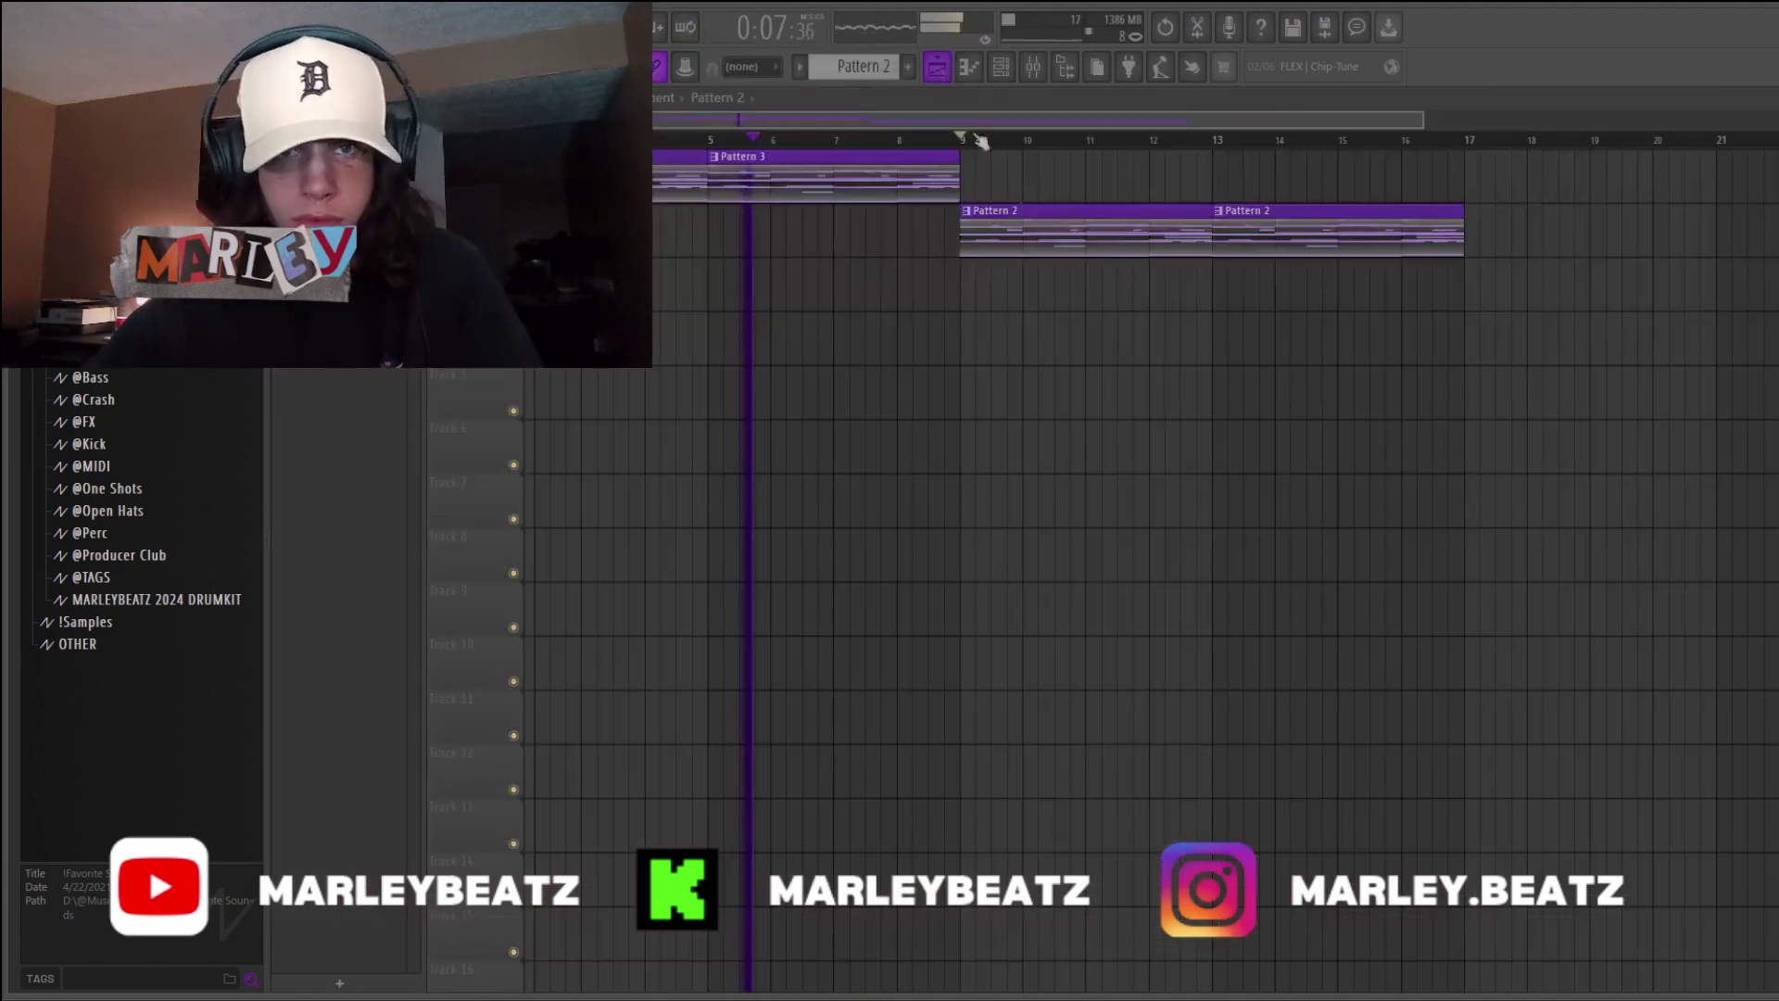
- Check Pattern 2's Trapaholic Snare notes and delete the extra Pattern 2 clip at bar 13 in the playlist
{"action": "double_click", "coordinate": [1072, 237]}
{"action": "left_click", "coordinate": [728, 109]}
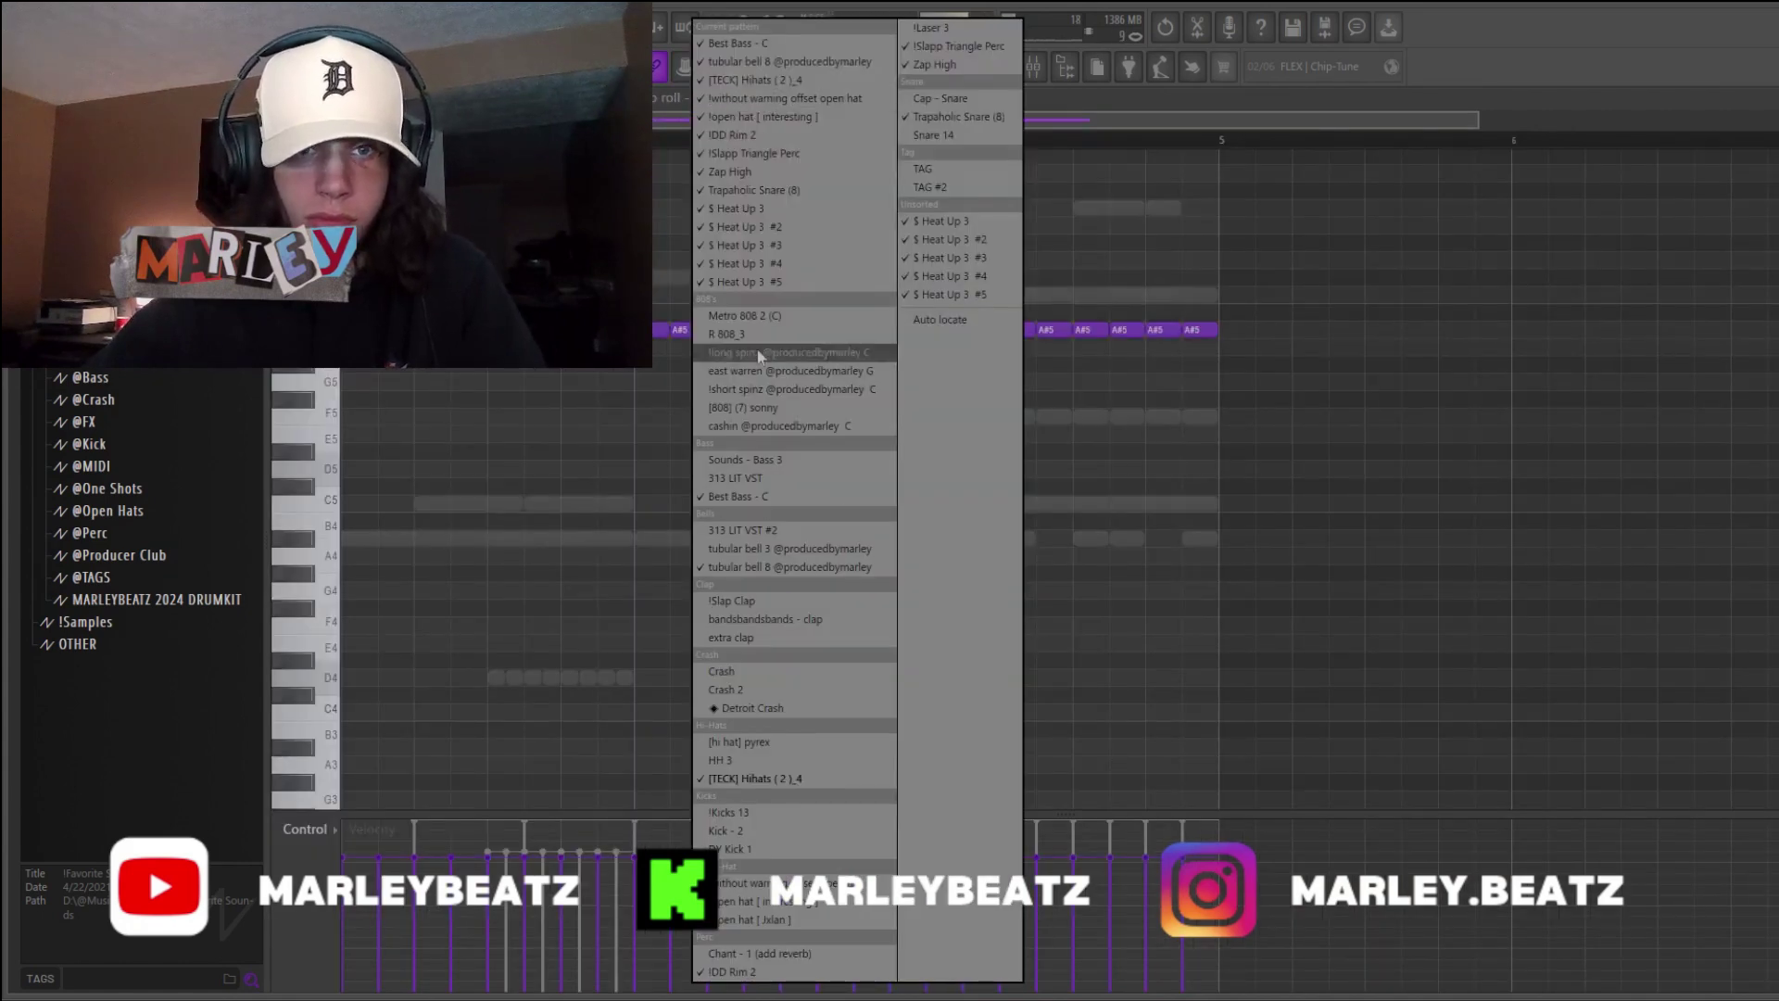
{"action": "left_click", "coordinate": [930, 141]}
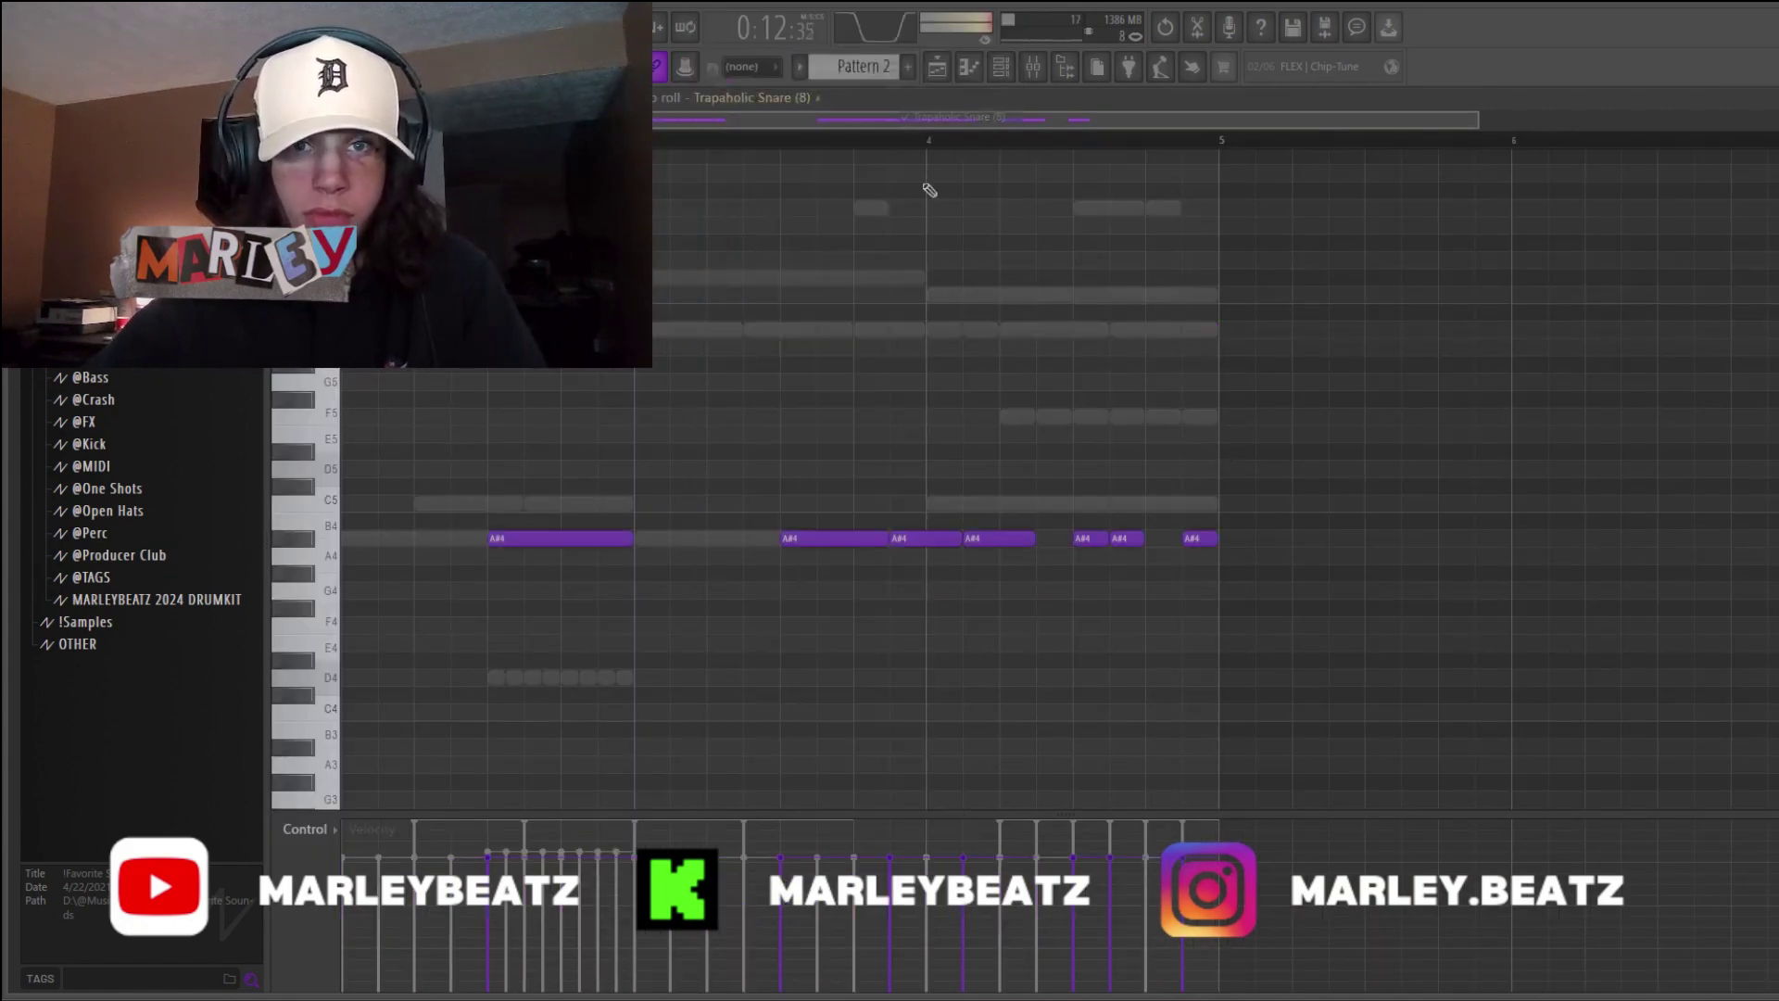
{"action": "left_click", "coordinate": [934, 66]}
{"action": "right_click", "coordinate": [1234, 214]}
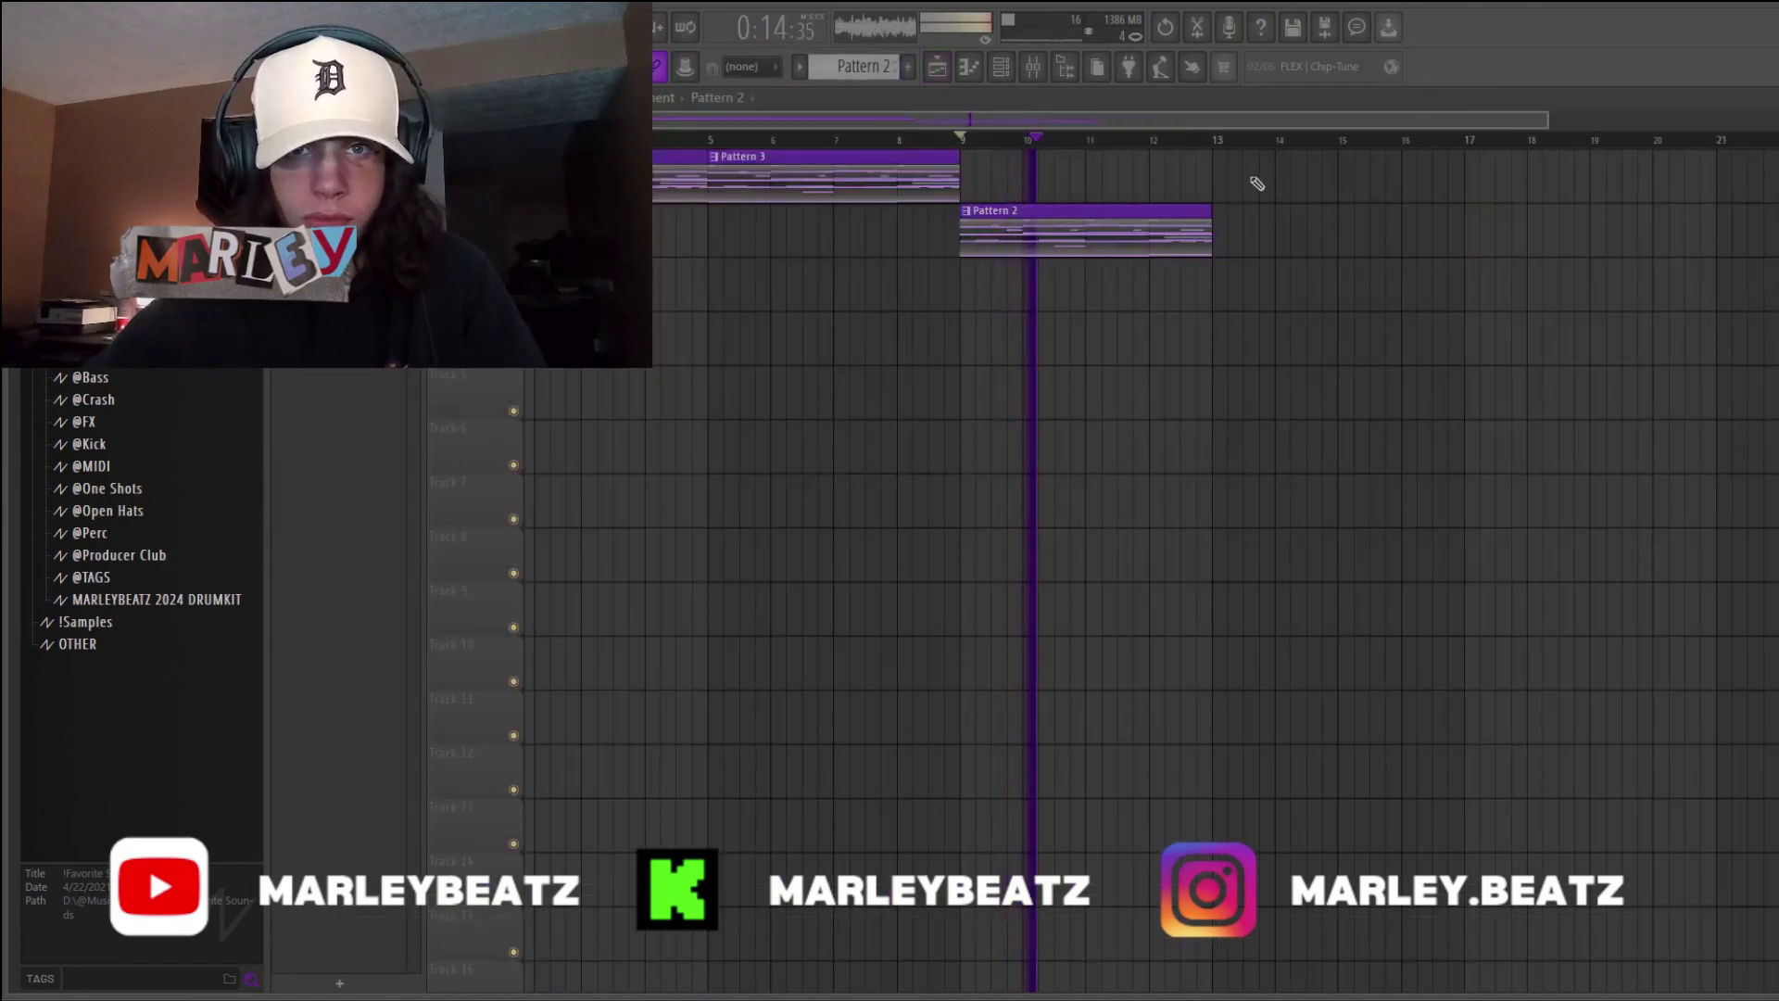
- Duplicate the three clips spanning bars 1 to 12 so the copies fill bars 13 to 24
{"action": "left_click_drag", "start_coordinate": [1269, 289], "coordinate": [528, 172]}
{"action": "key", "text": "ctrl+b"}
{"action": "left_click", "coordinate": [999, 405], "text": "ctrl"}
{"action": "left_click_drag", "start_coordinate": [1057, 185], "coordinate": [1765, 264]}
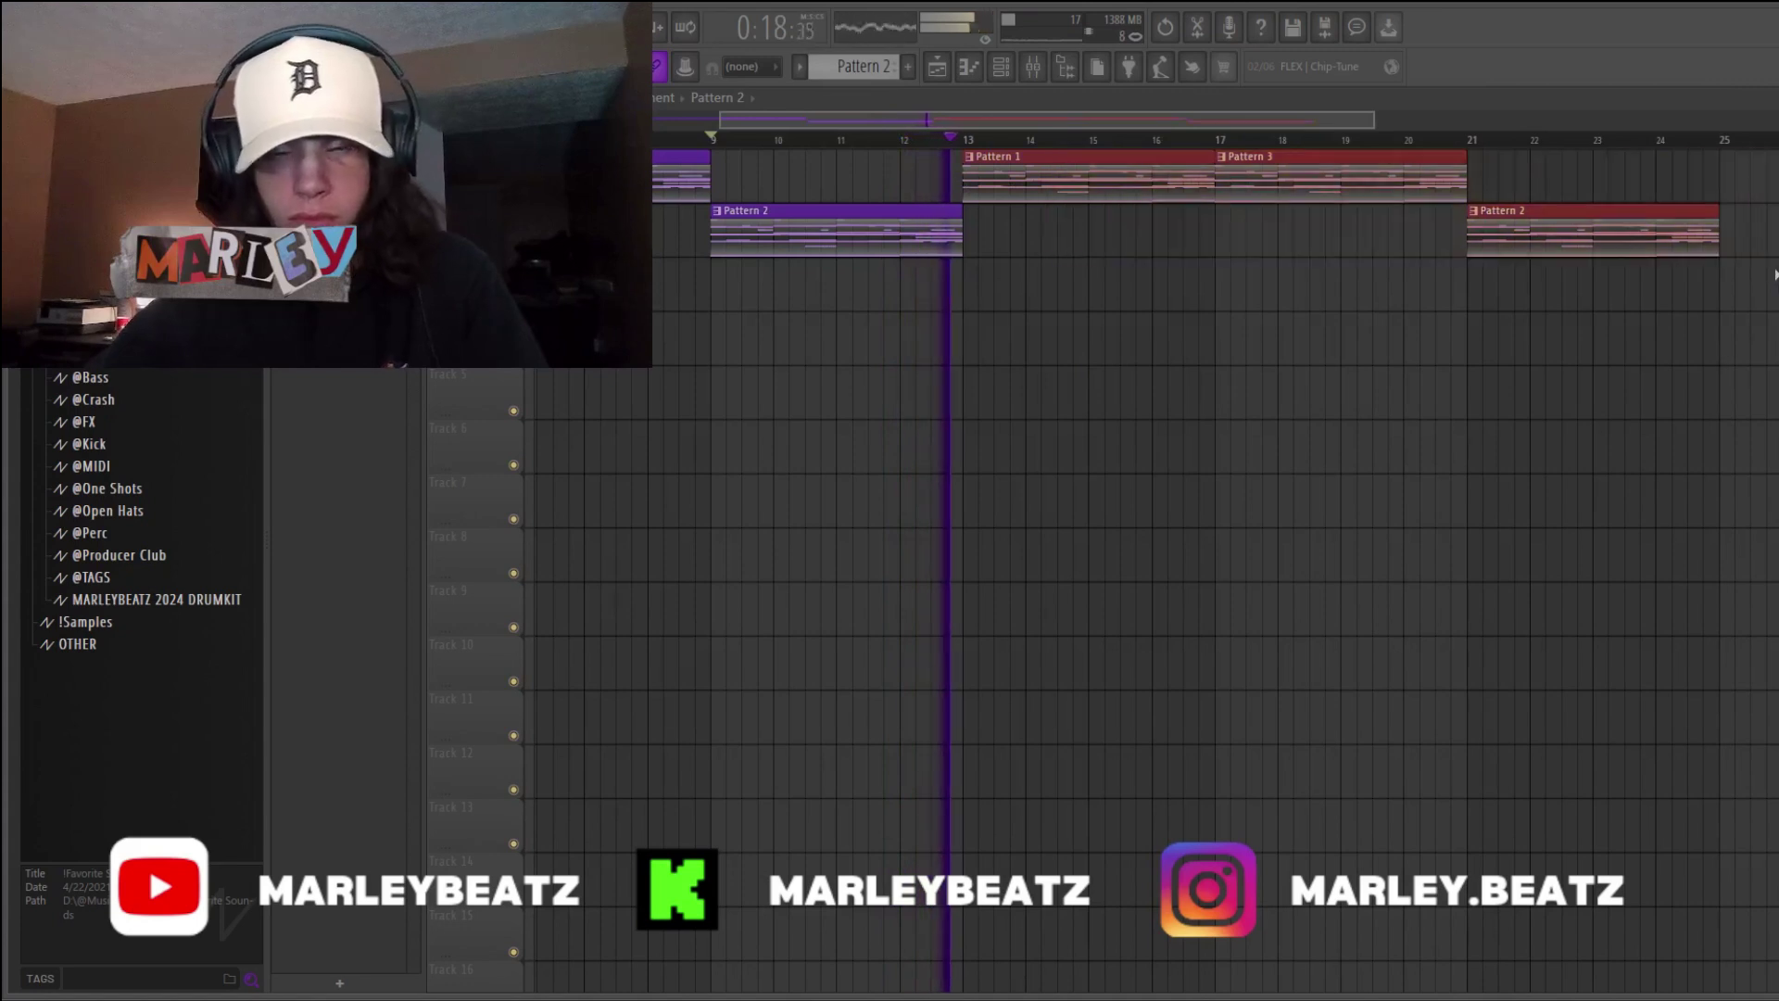
- Move all six selected clips four bars later so the arrangement starts at bar 5, and clear the selection
{"action": "left_click_drag", "start_coordinate": [720, 116], "coordinate": [554, 117]}
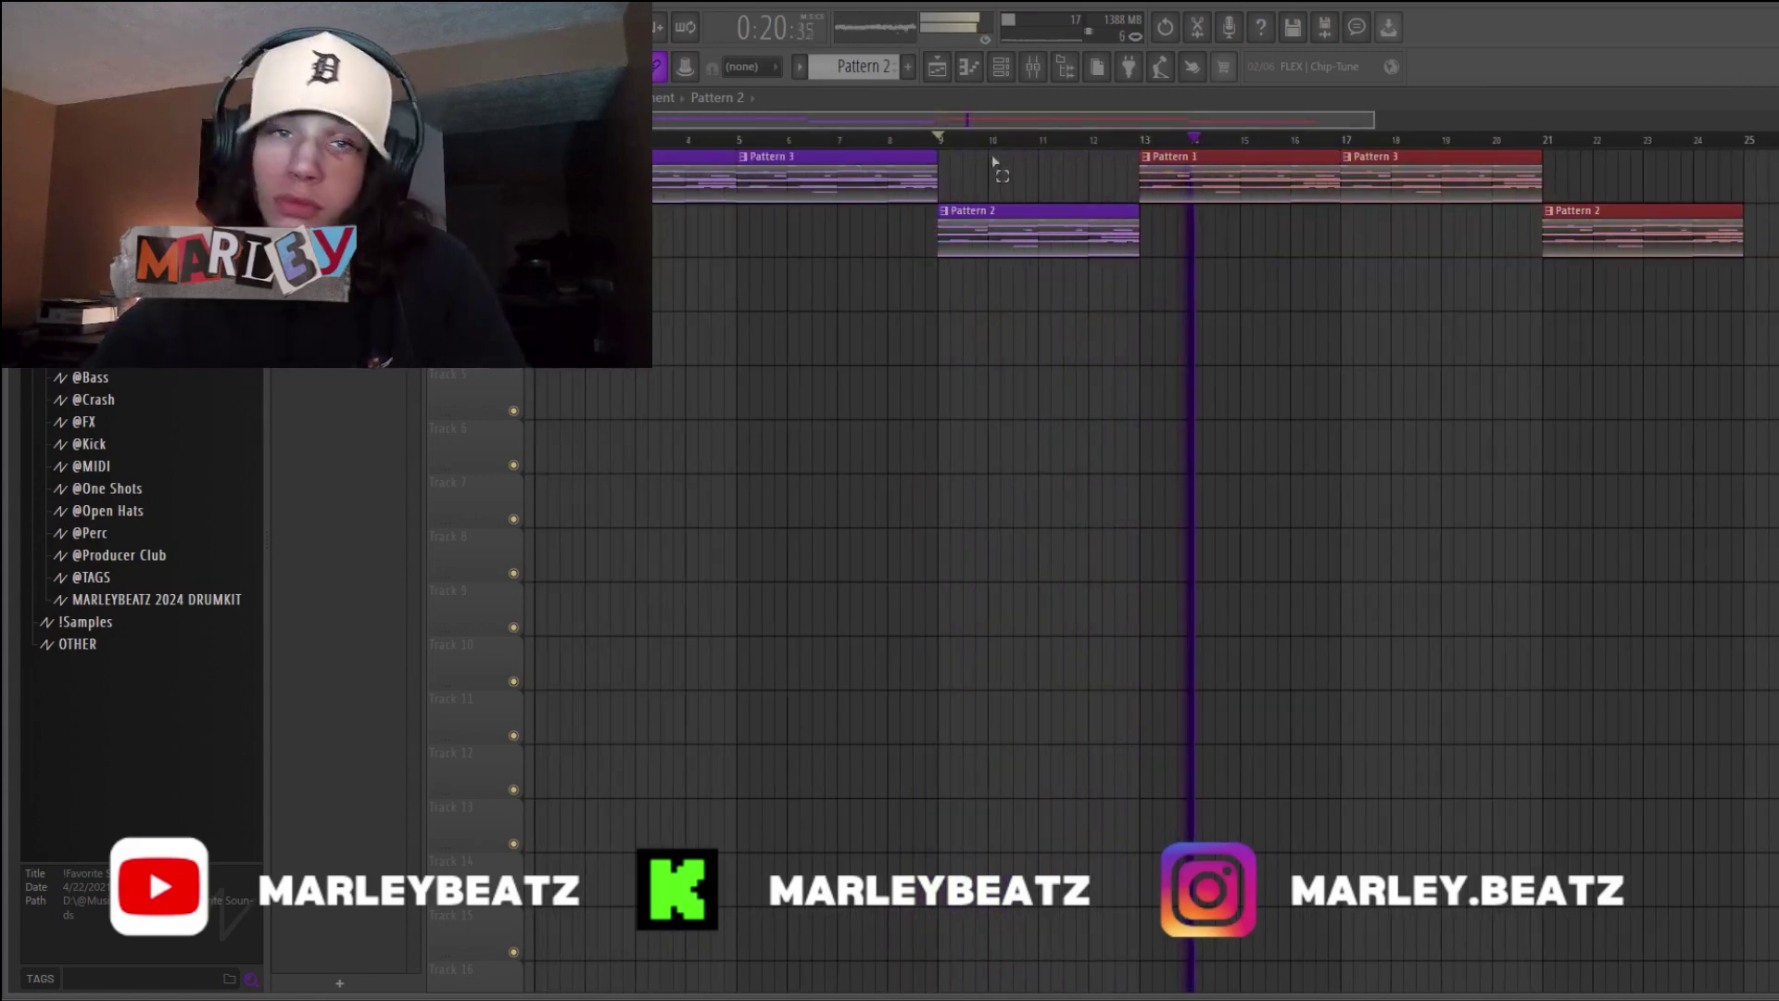
{"action": "left_click_drag", "start_coordinate": [1378, 125], "coordinate": [1760, 124]}
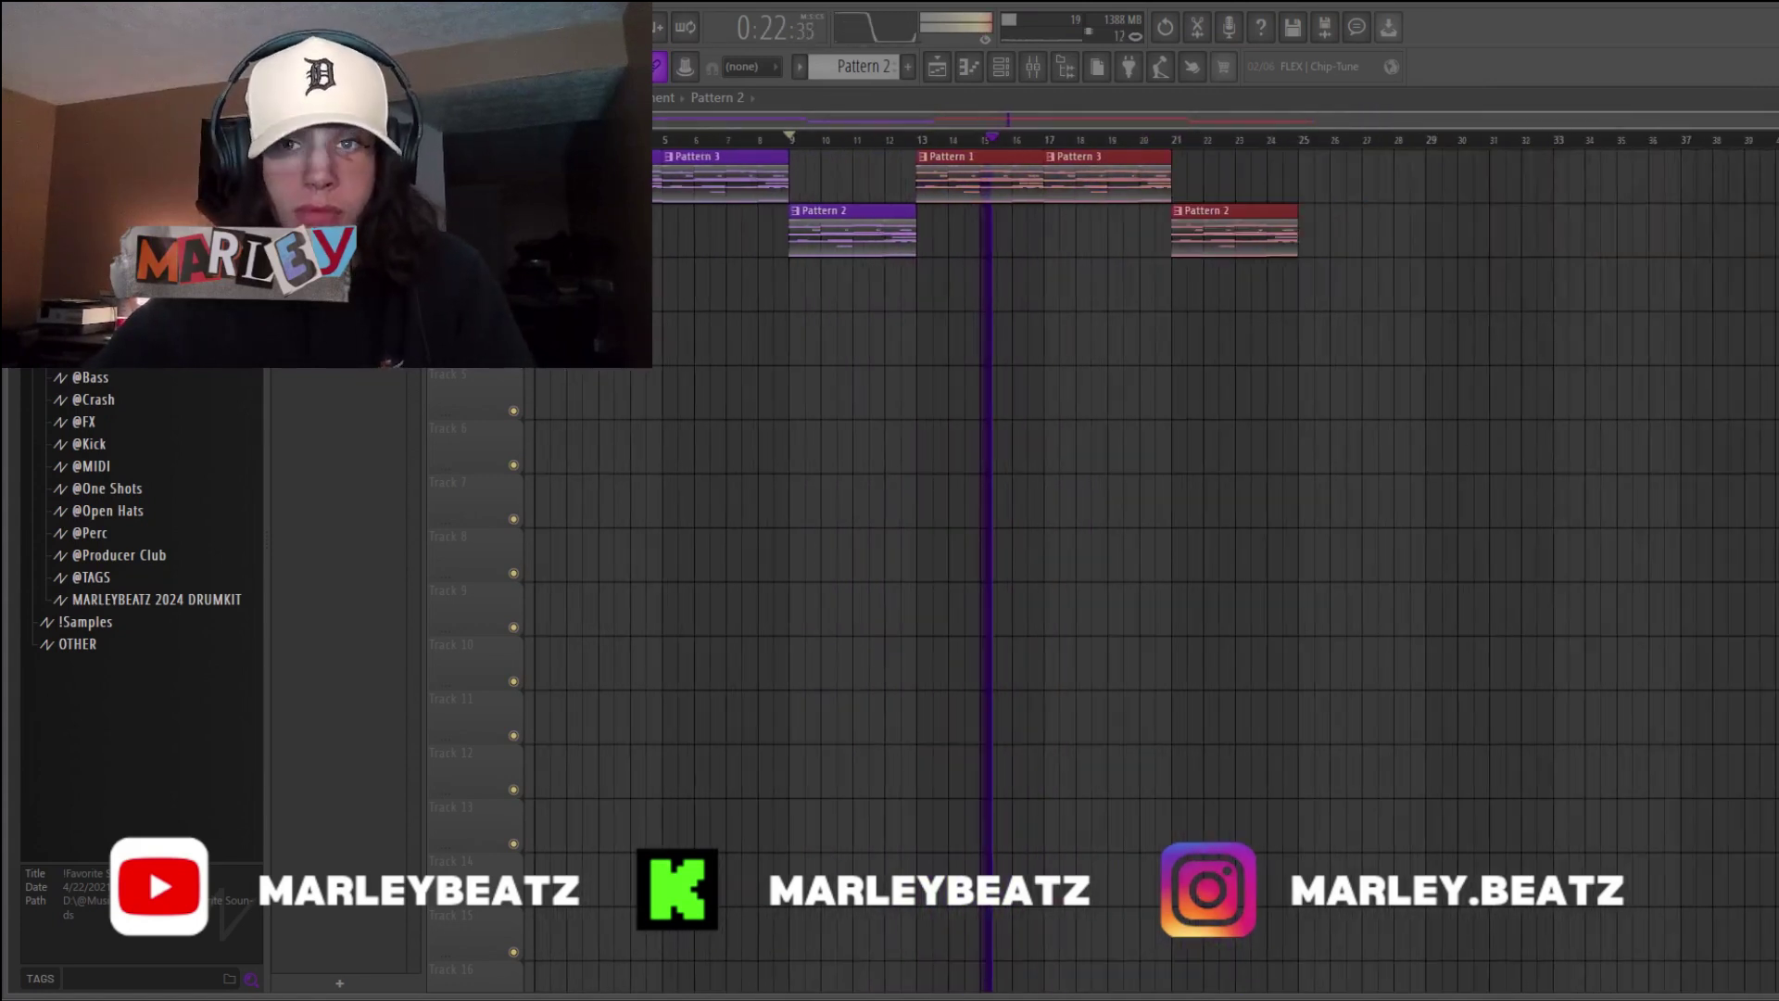
{"action": "left_click_drag", "start_coordinate": [1415, 170], "coordinate": [734, 196]}
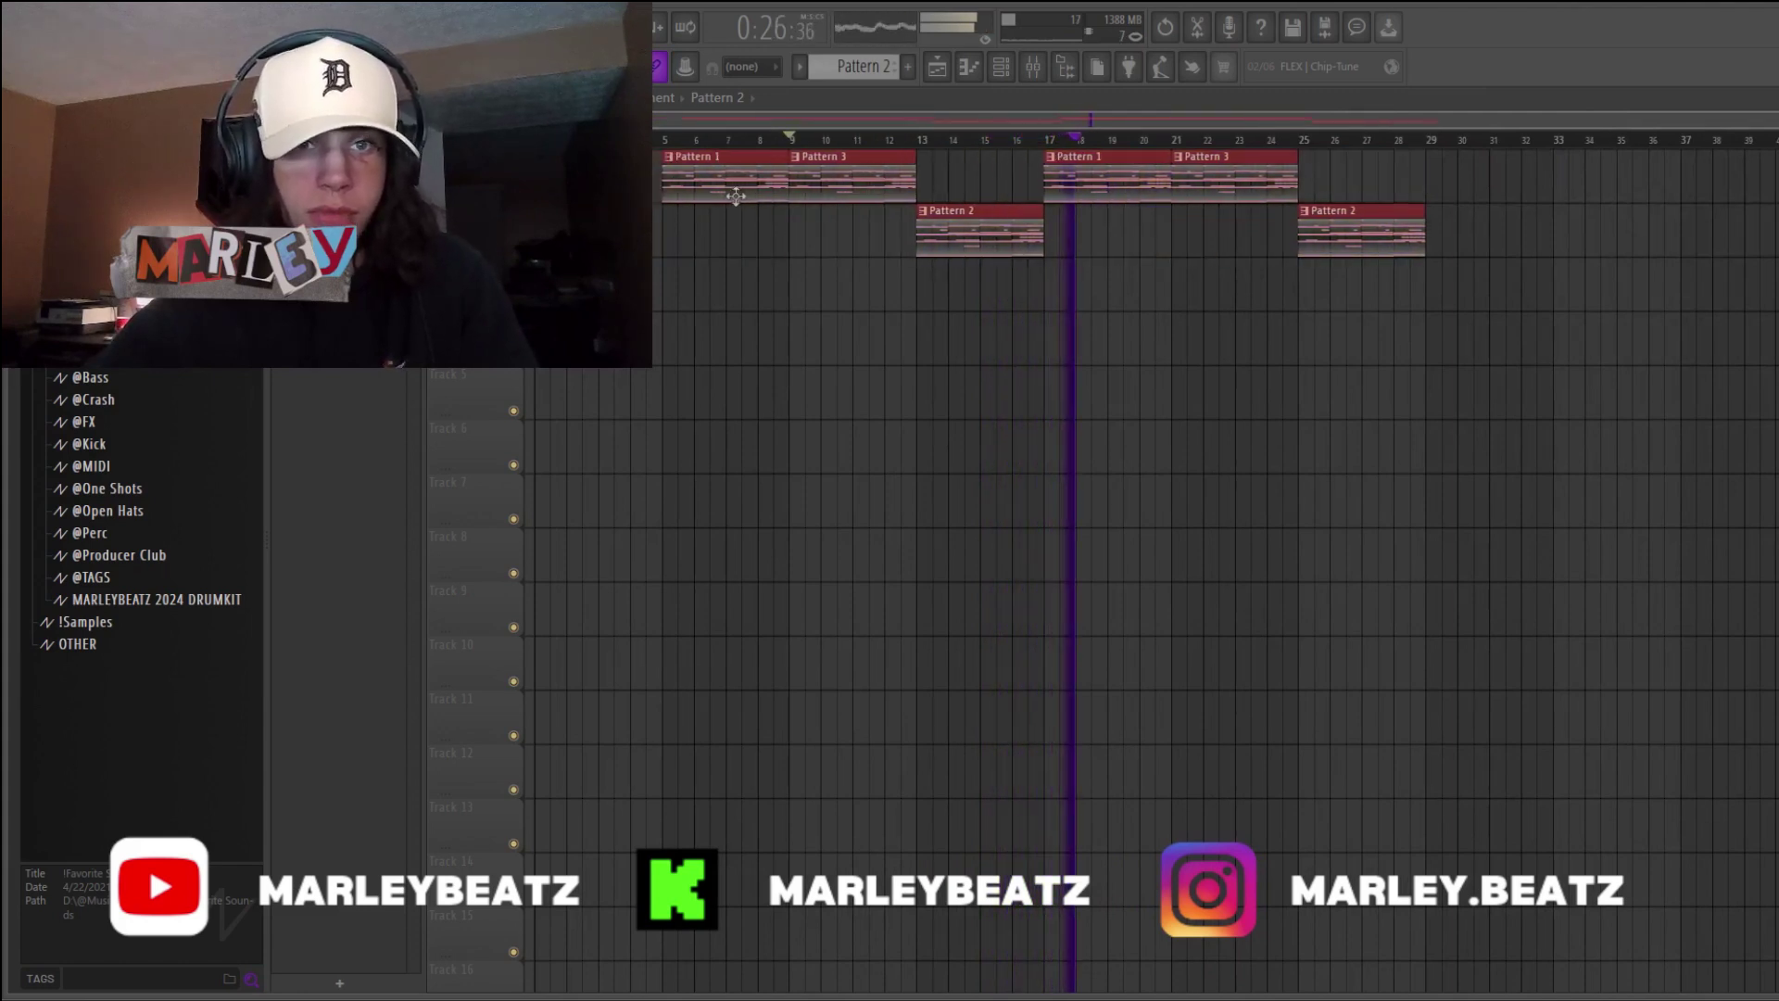
{"action": "left_click", "coordinate": [769, 267]}
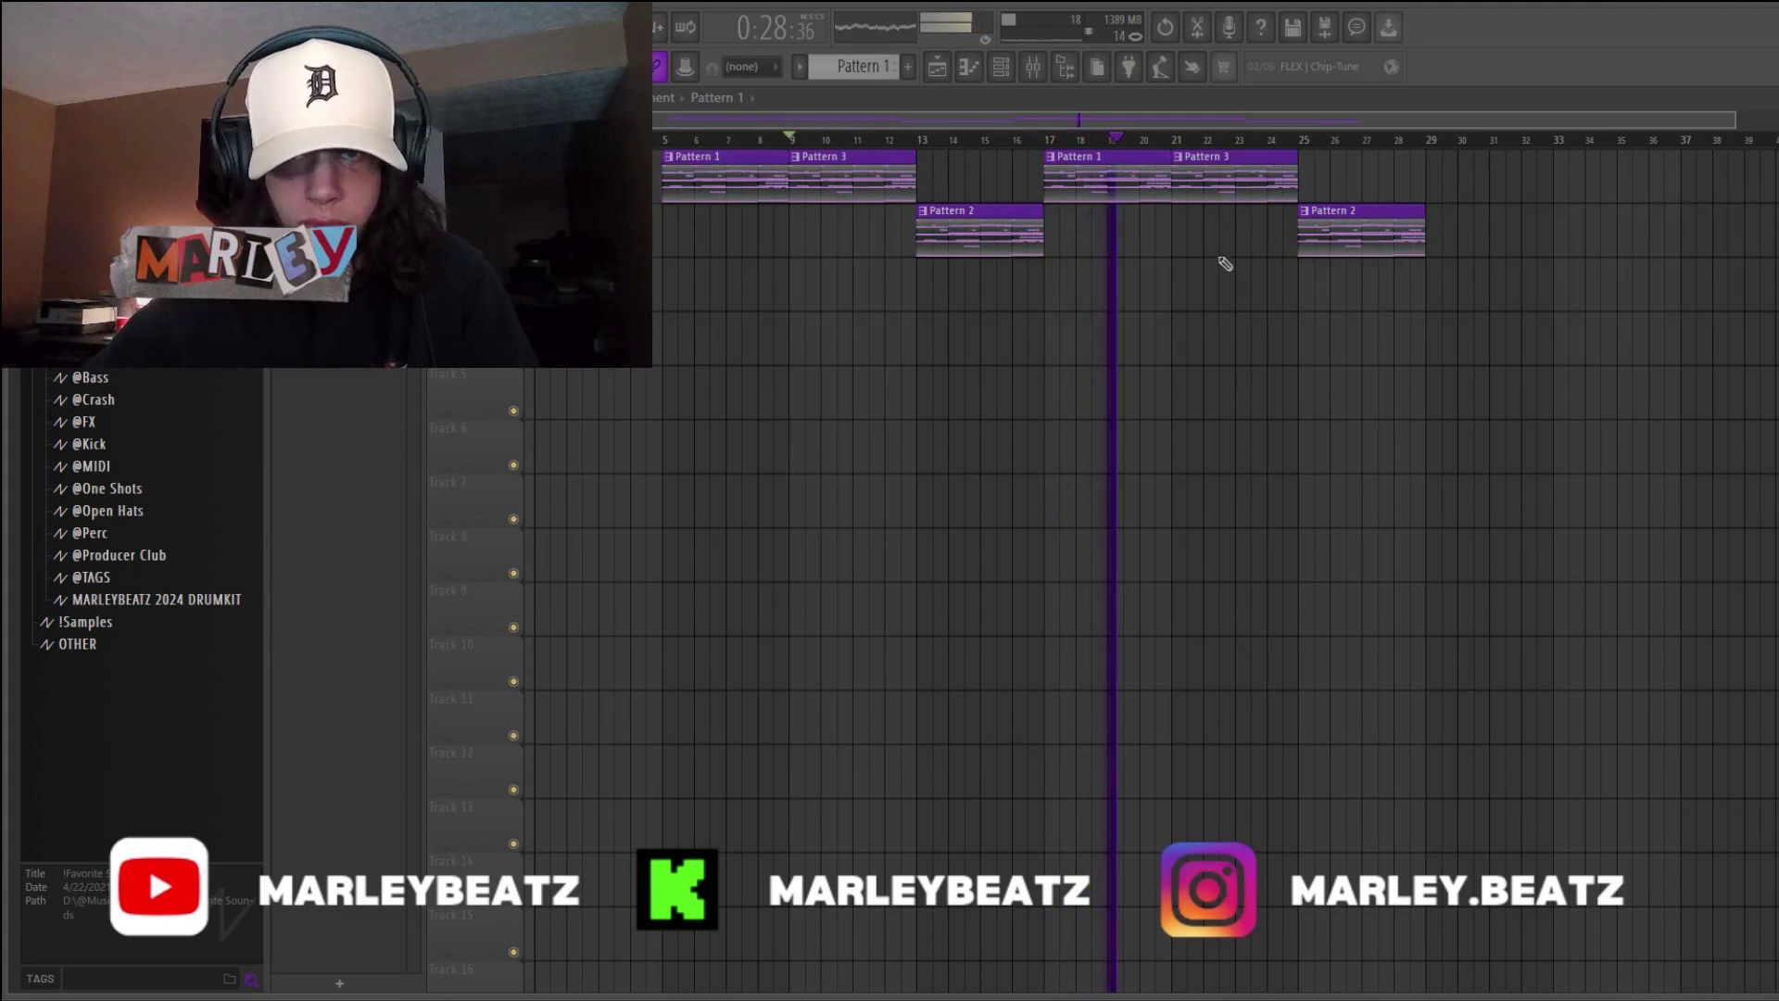
- Make the Pattern 2 clip at bar 25 unique as Pattern 3 and place a single 808 note at its start
{"action": "left_click", "coordinate": [1302, 210]}
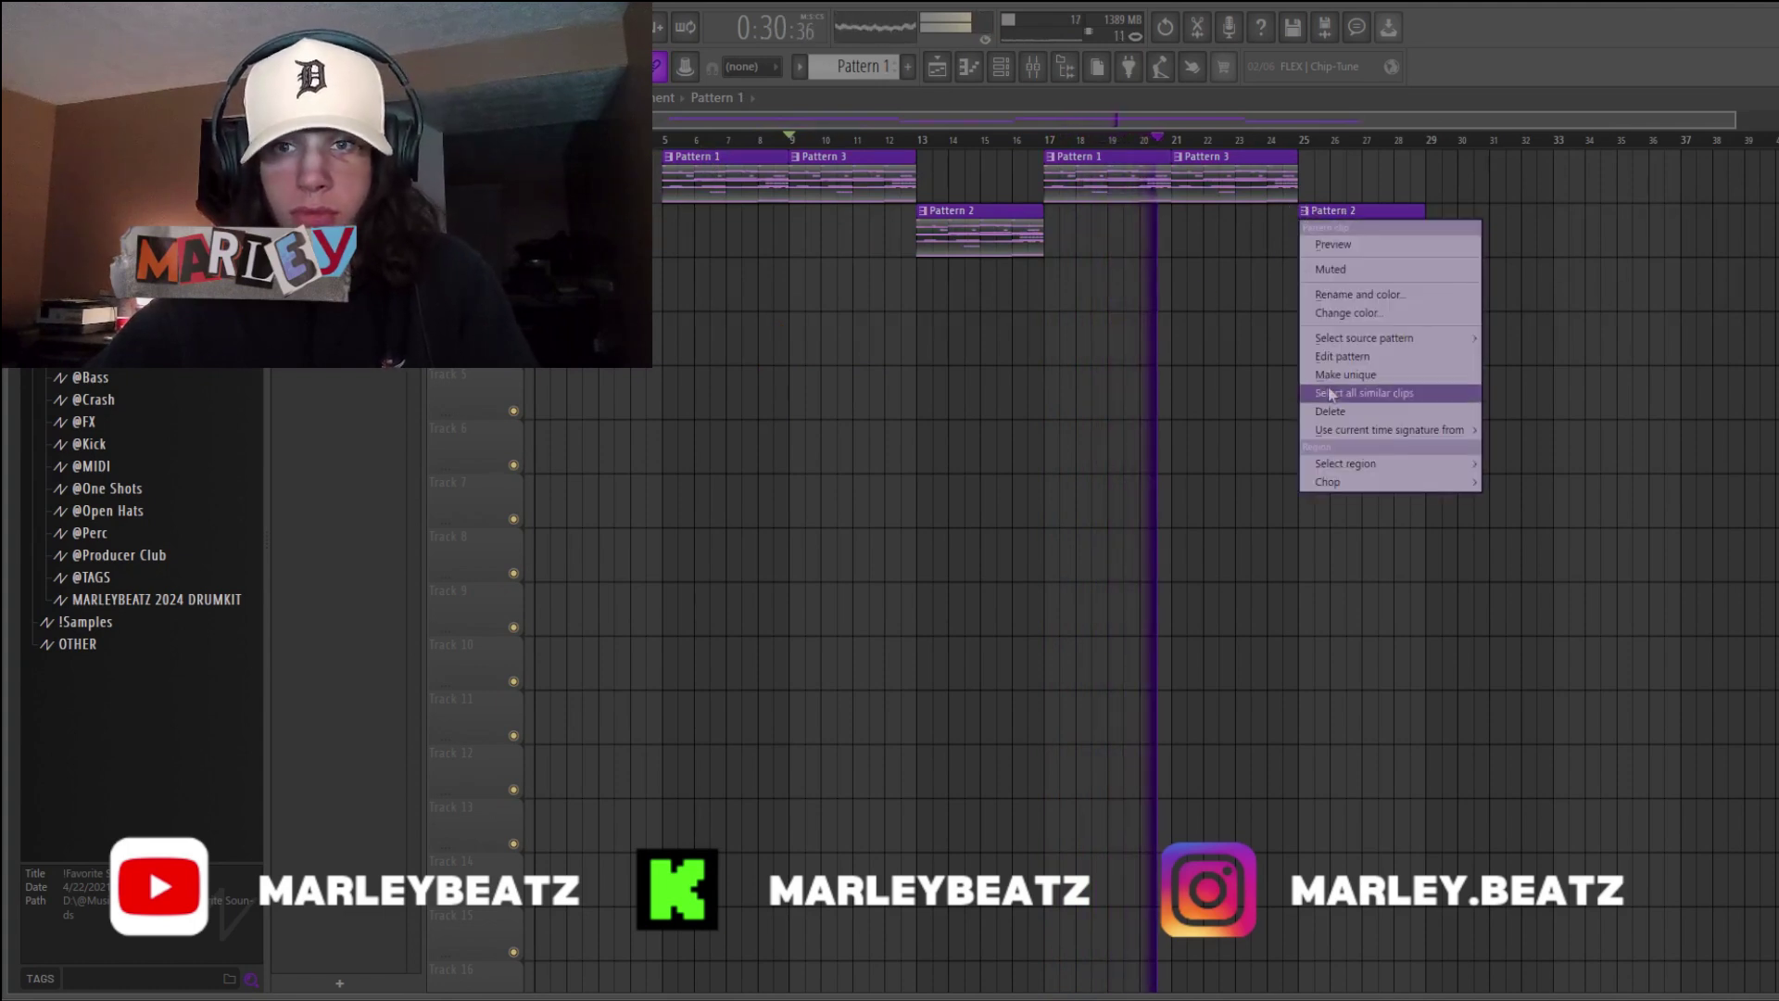
{"action": "left_click", "coordinate": [1350, 375]}
{"action": "left_click", "coordinate": [776, 99]}
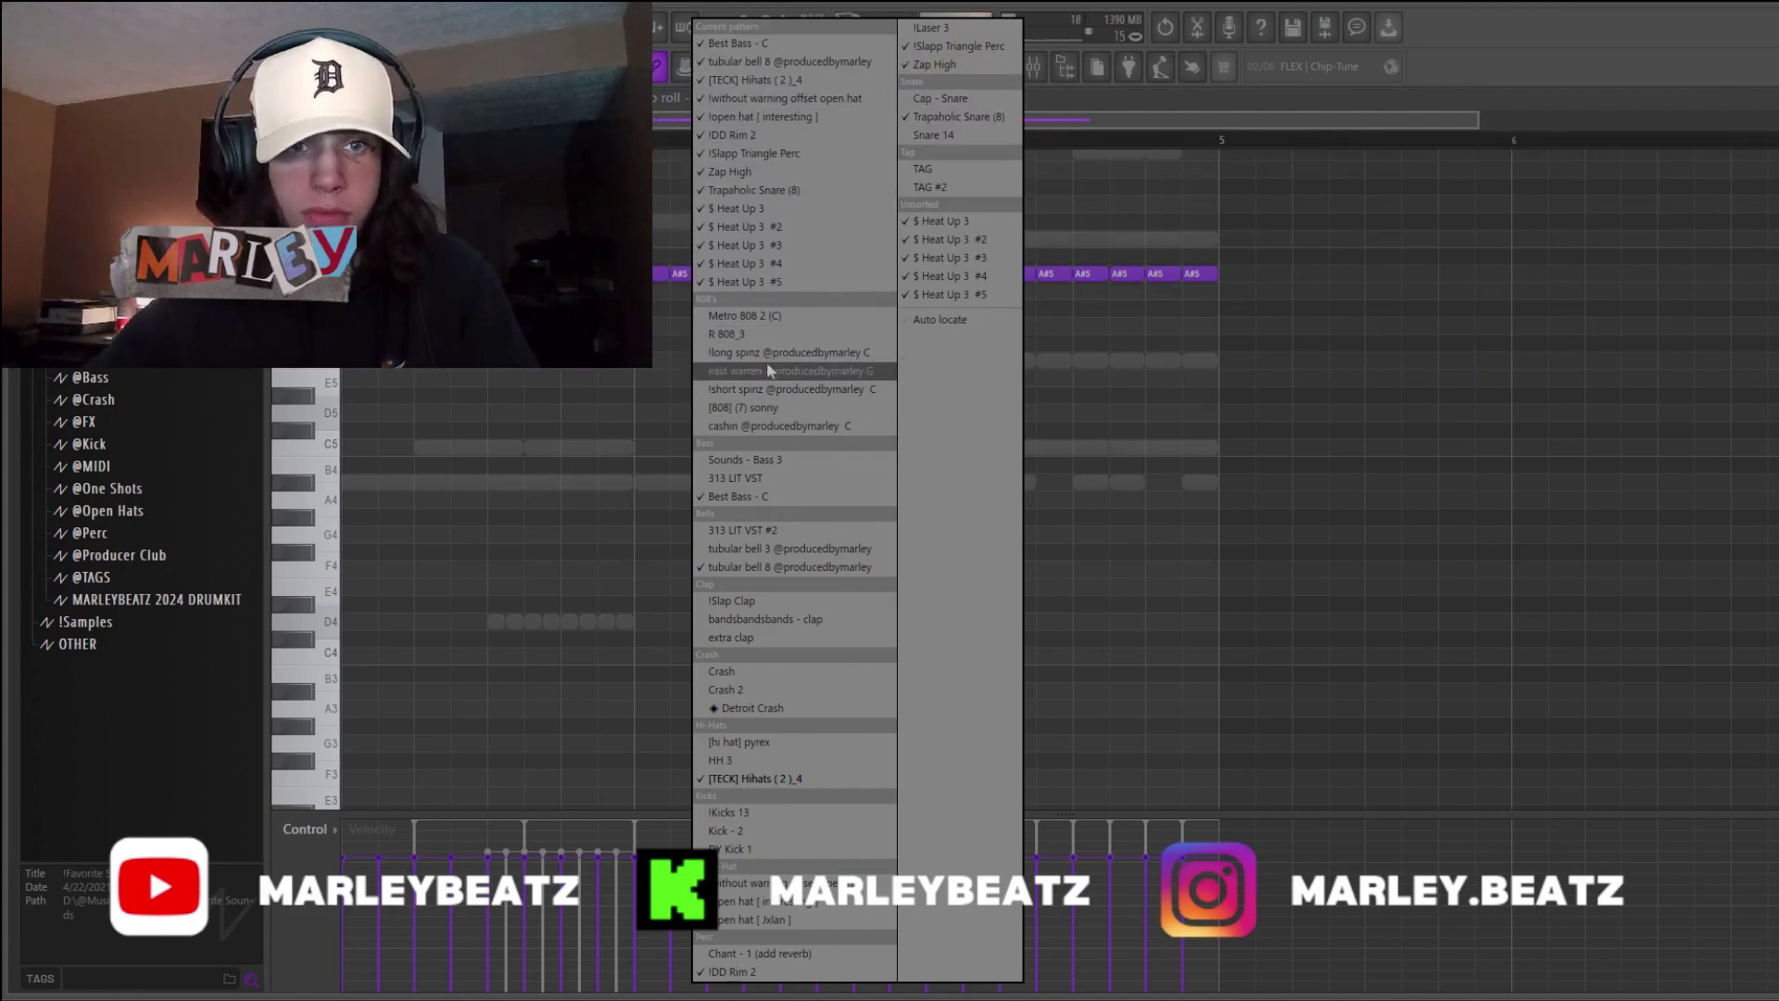
{"action": "left_click", "coordinate": [776, 390]}
{"action": "left_click_drag", "start_coordinate": [652, 126], "coordinate": [470, 126]}
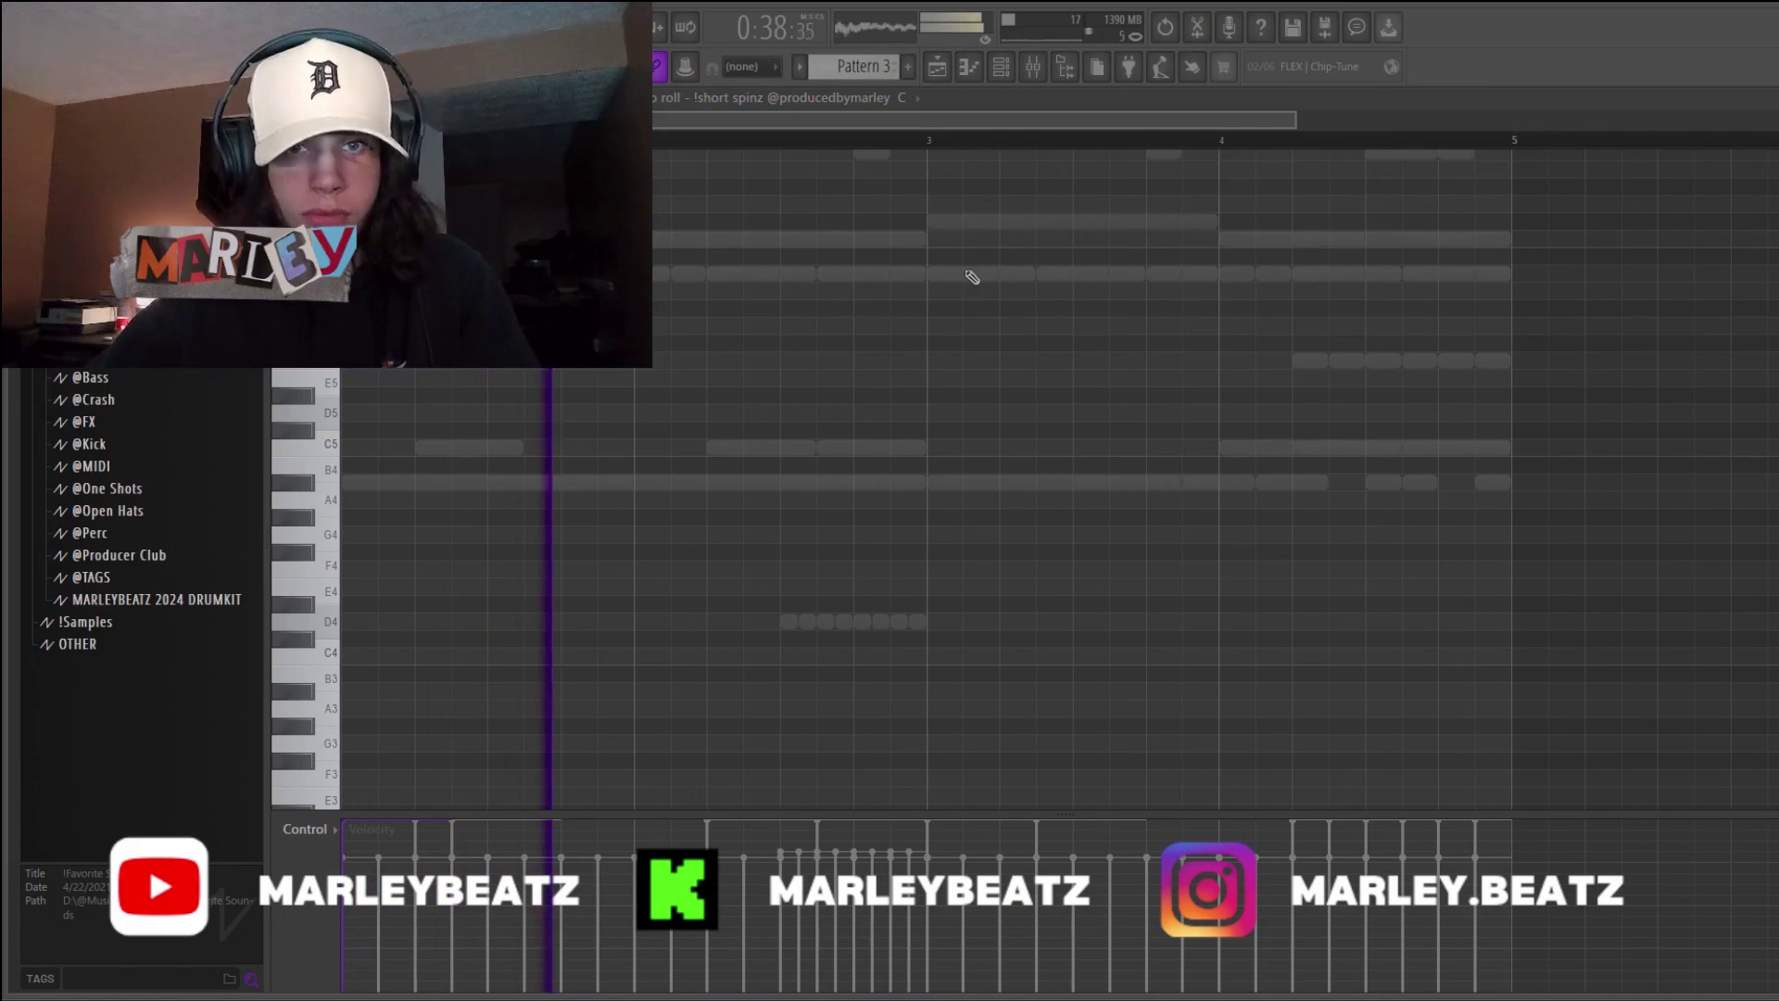
{"action": "left_click", "coordinate": [937, 67]}
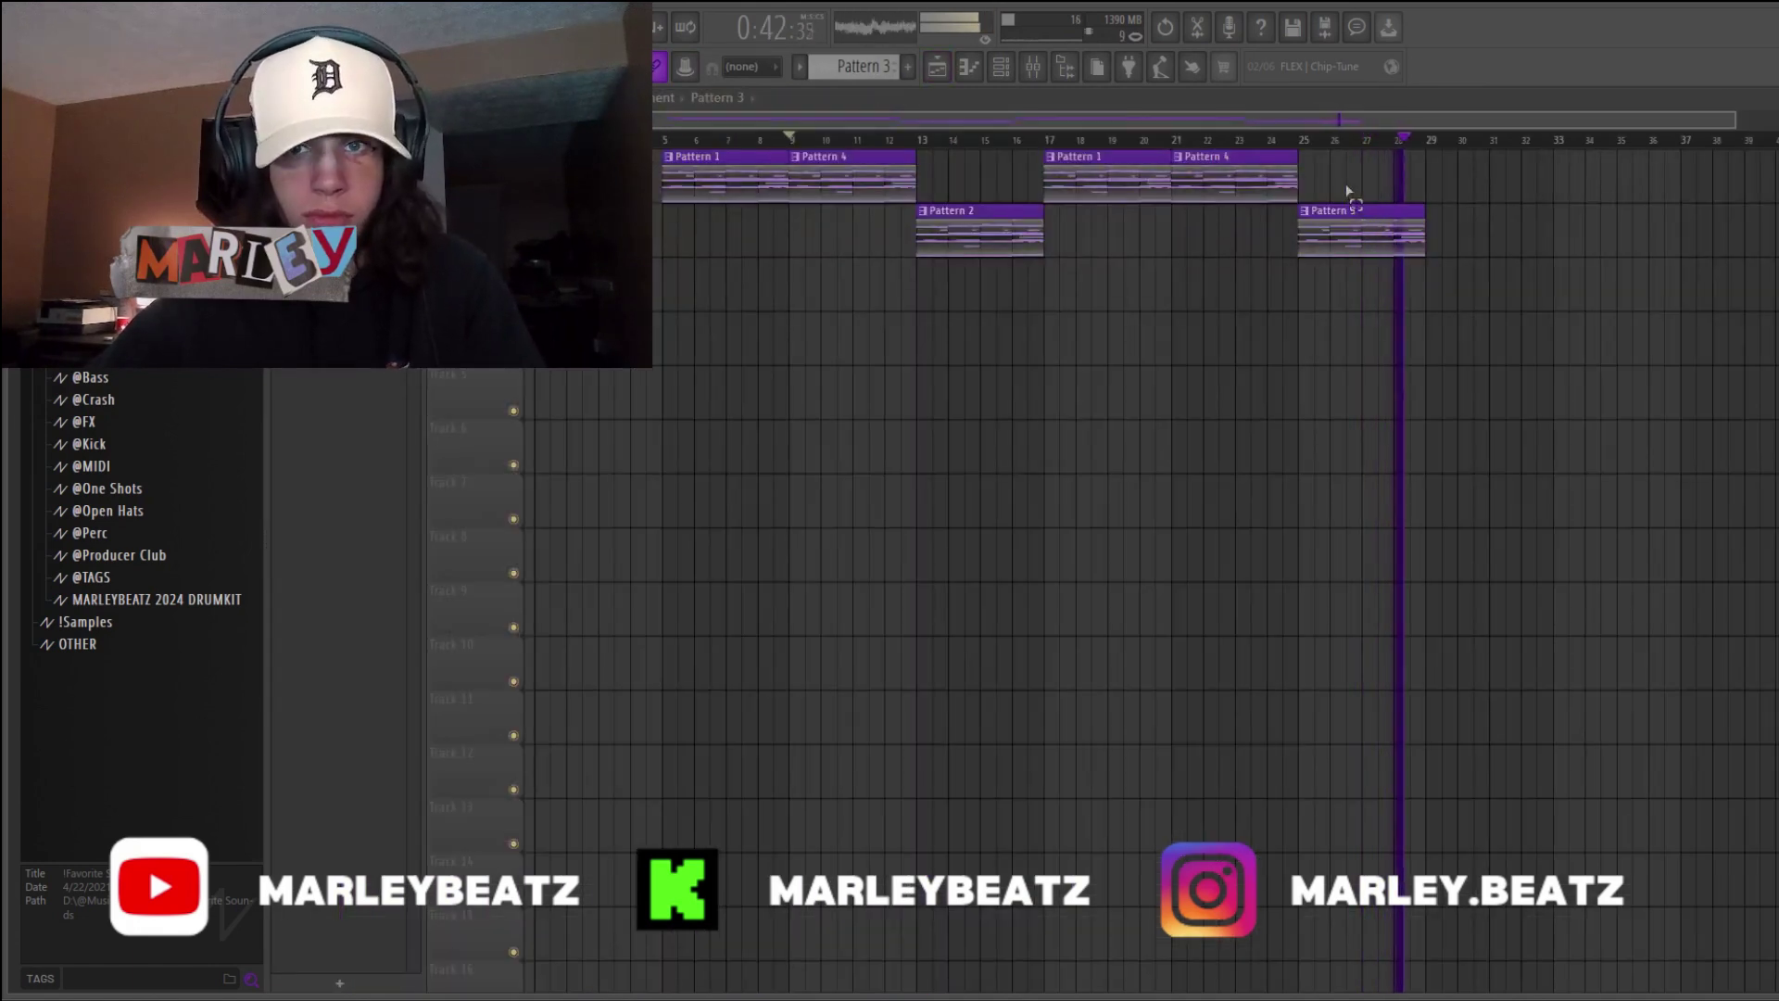
- Duplicate the Pattern 3 clip to bar 29 and copy the clips of bars 5 to 32 into bars 33 to 60
{"action": "key", "text": "ctrl+b"}
{"action": "left_click_drag", "start_coordinate": [1580, 150], "coordinate": [687, 253]}
{"action": "key", "text": "ctrl+b"}
{"action": "left_click", "coordinate": [945, 337], "text": "ctrl"}
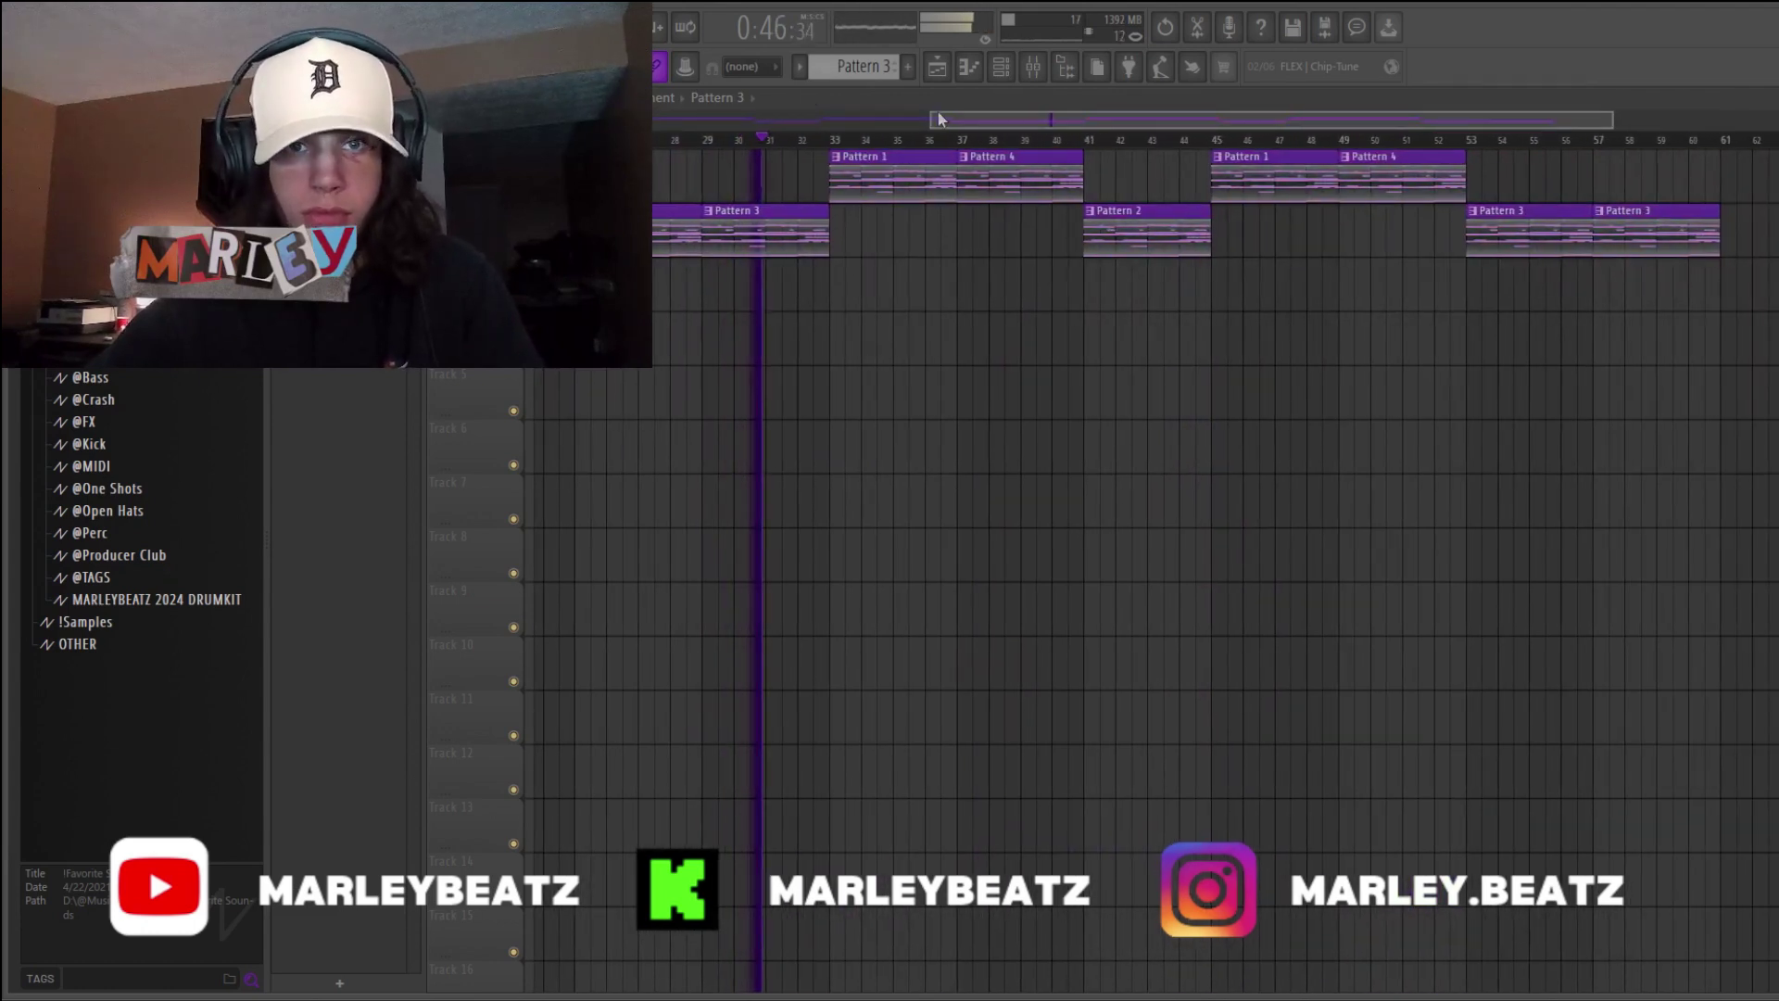
{"action": "left_click_drag", "start_coordinate": [929, 120], "coordinate": [657, 119]}
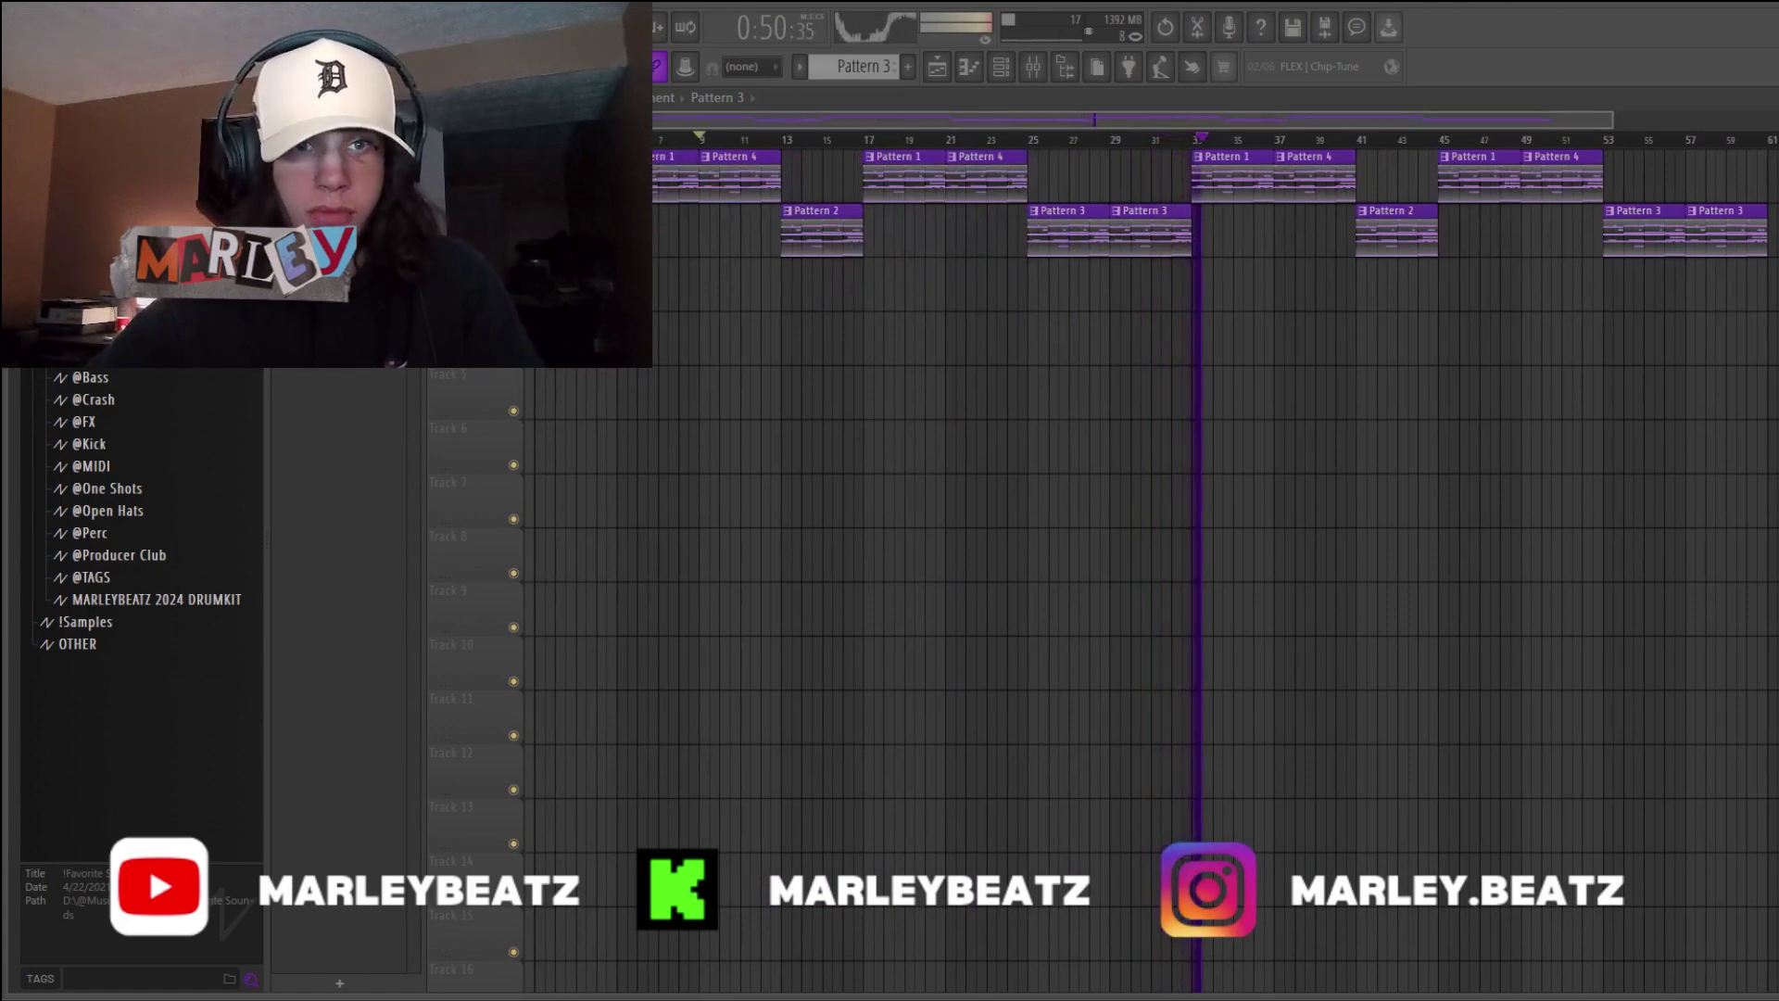
- Make the intro clip at bar 1 unique as Pattern 4 and show its percussion and melody channels in the channel rack
{"action": "left_click", "coordinate": [541, 265]}
{"action": "left_click", "coordinate": [603, 430]}
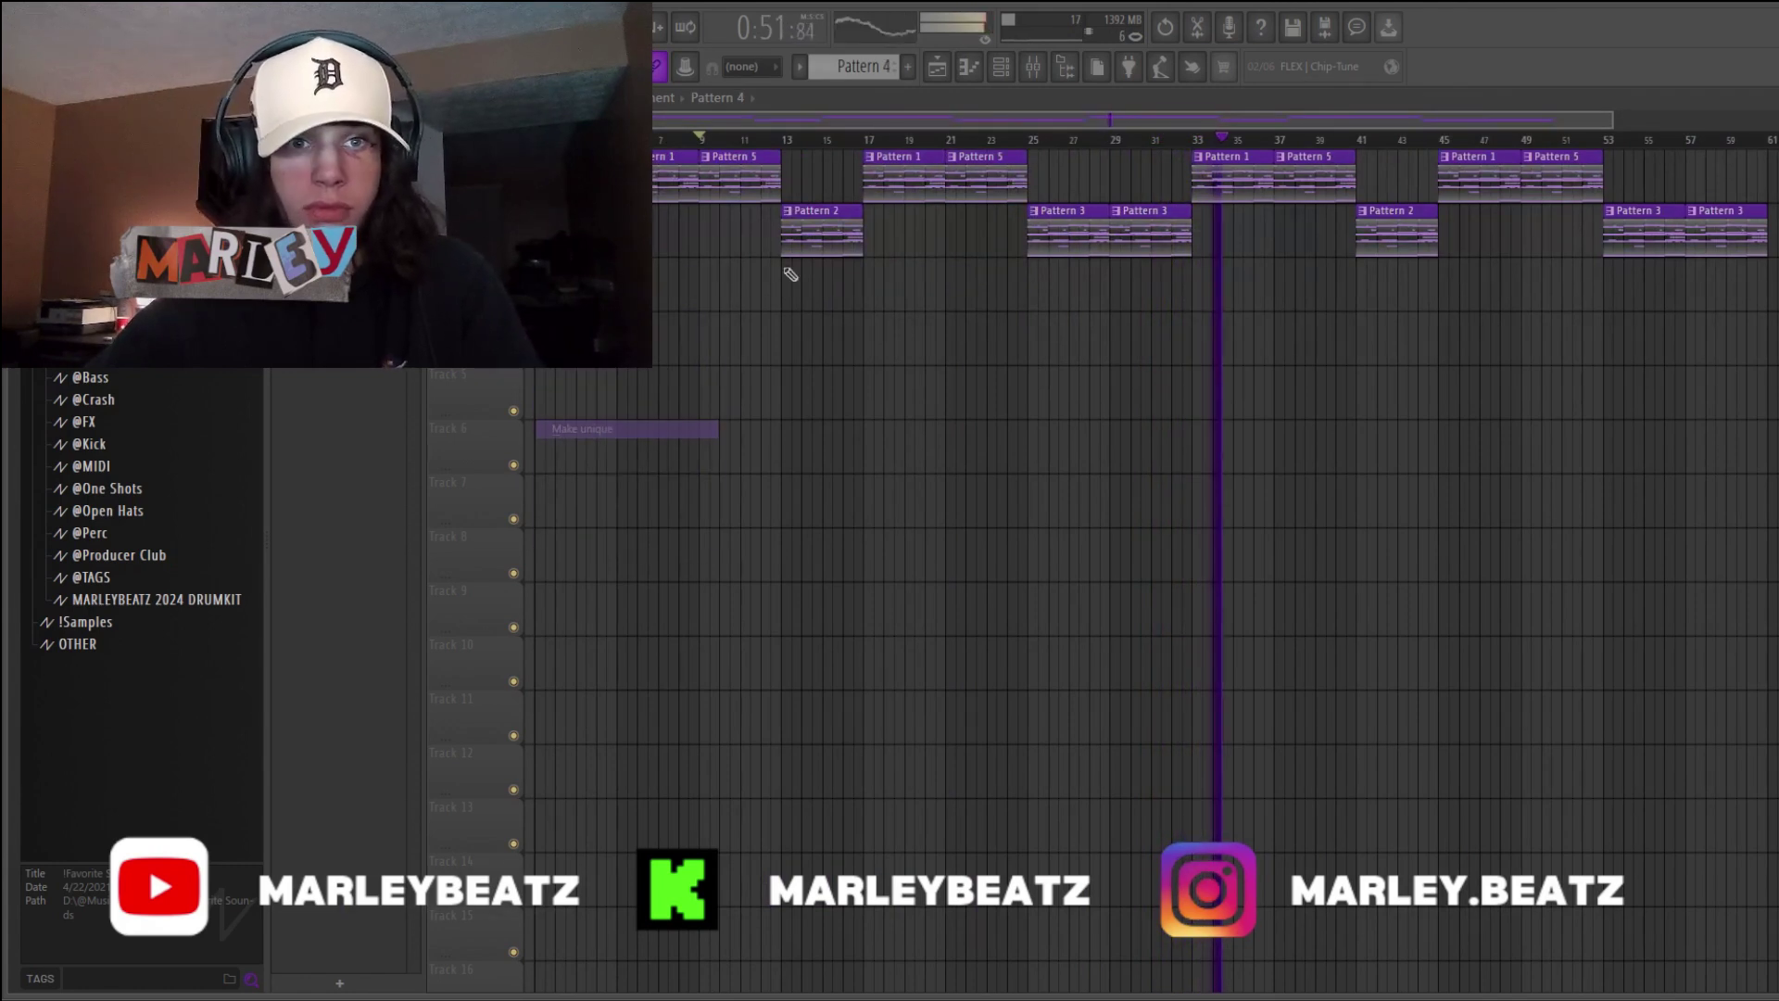
{"action": "left_click", "coordinate": [1001, 68]}
{"action": "scroll", "coordinate": [714, 516], "scroll_direction": "up", "scroll_amount": 4}
{"action": "scroll", "coordinate": [722, 483], "scroll_direction": "down", "scroll_amount": 4}
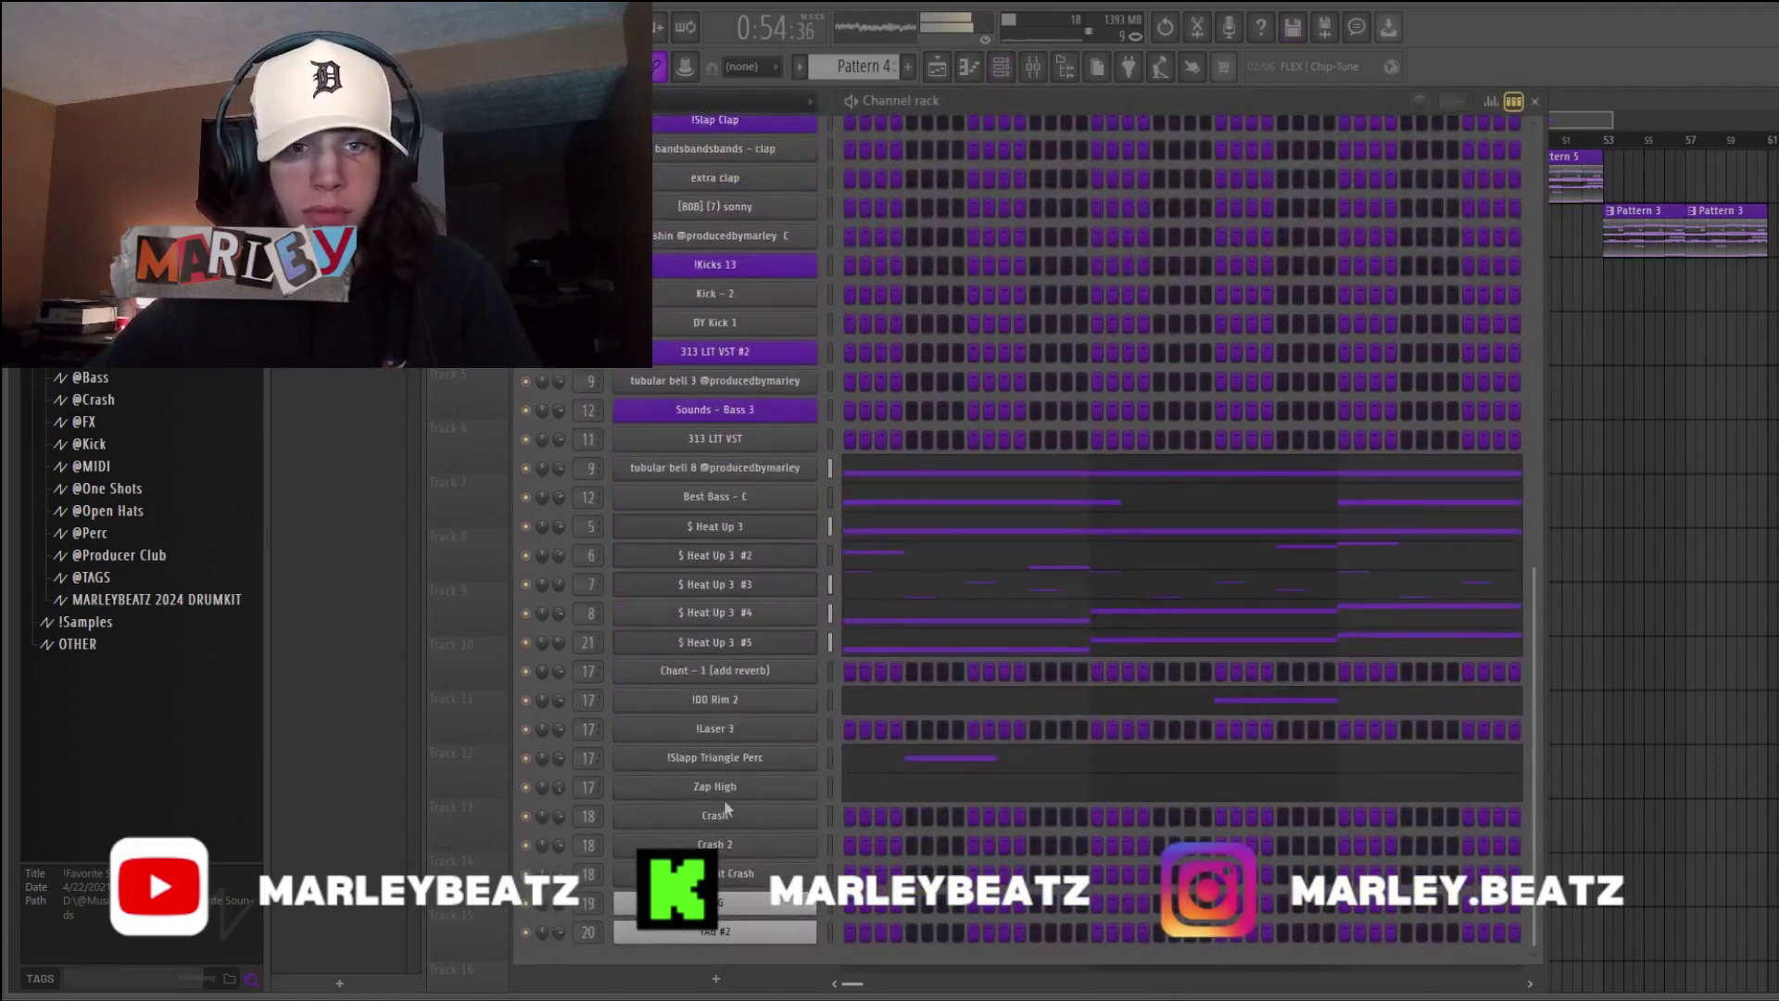
- Cut the Zap High, !DD Rim 2, $ Heat Up 3 #5 and $ Heat Up 3 #4 notes from Pattern 4 and close the channel rack
{"action": "right_click", "coordinate": [794, 762]}
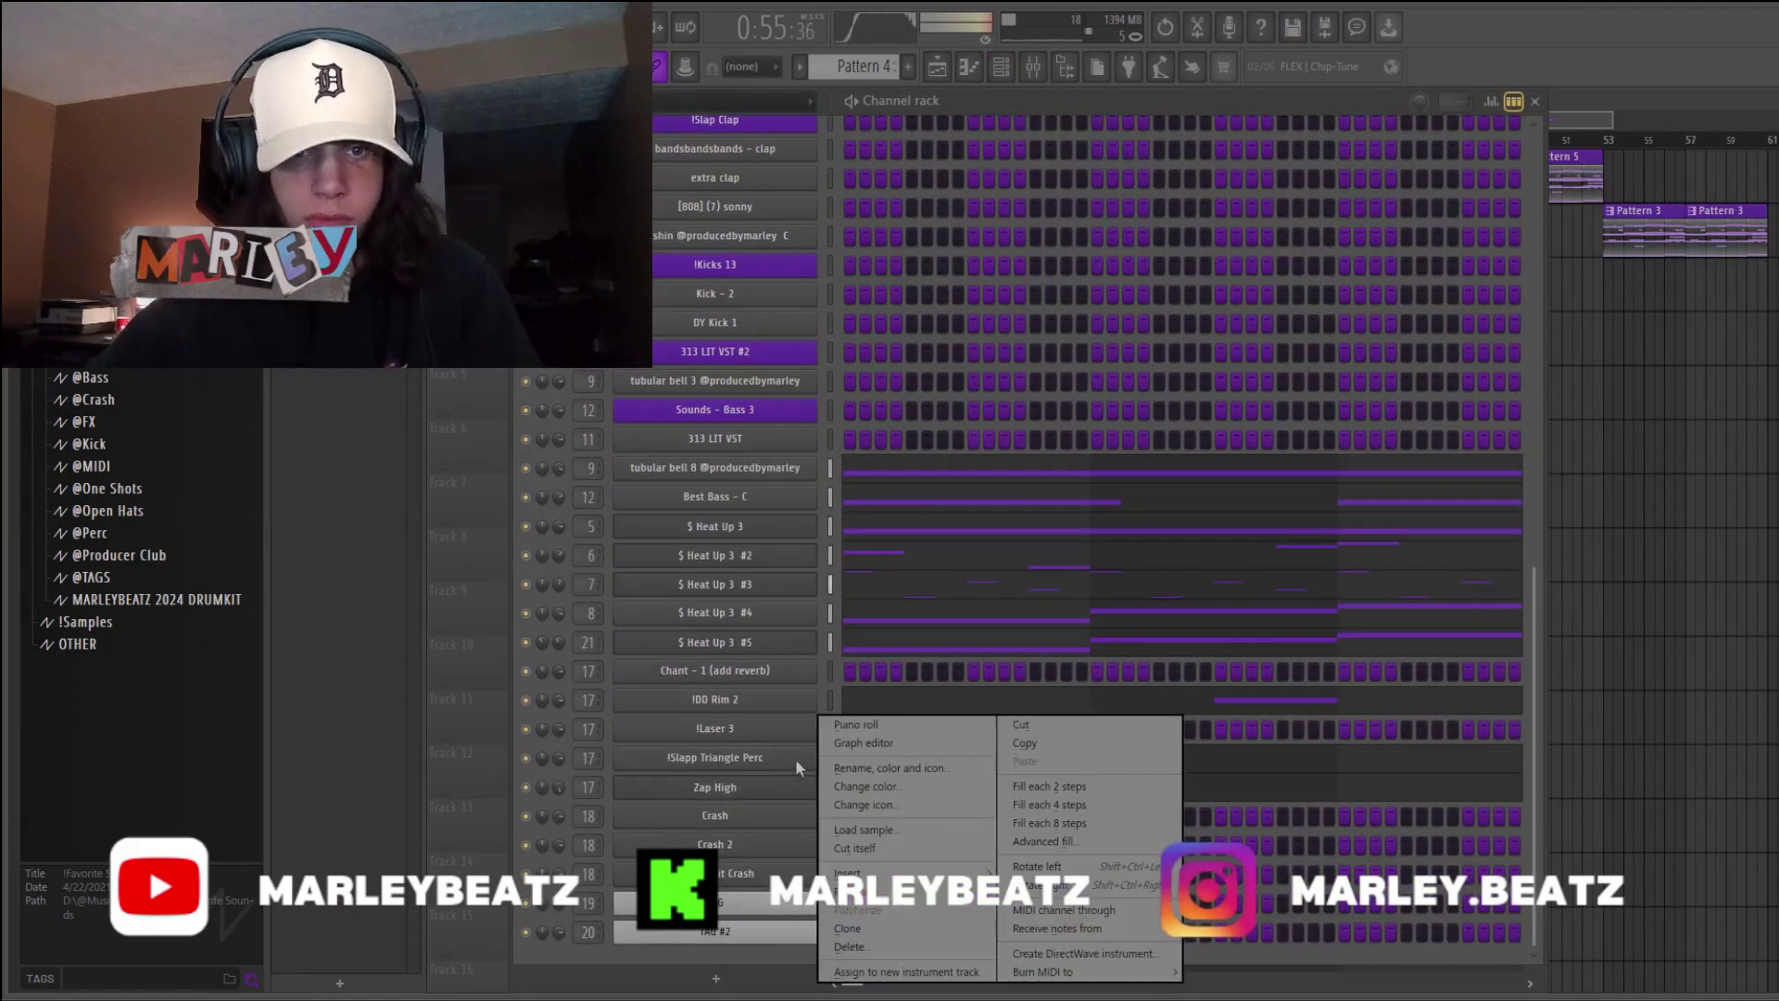
{"action": "left_click", "coordinate": [1038, 732]}
{"action": "right_click", "coordinate": [719, 707]}
{"action": "left_click", "coordinate": [1054, 700]}
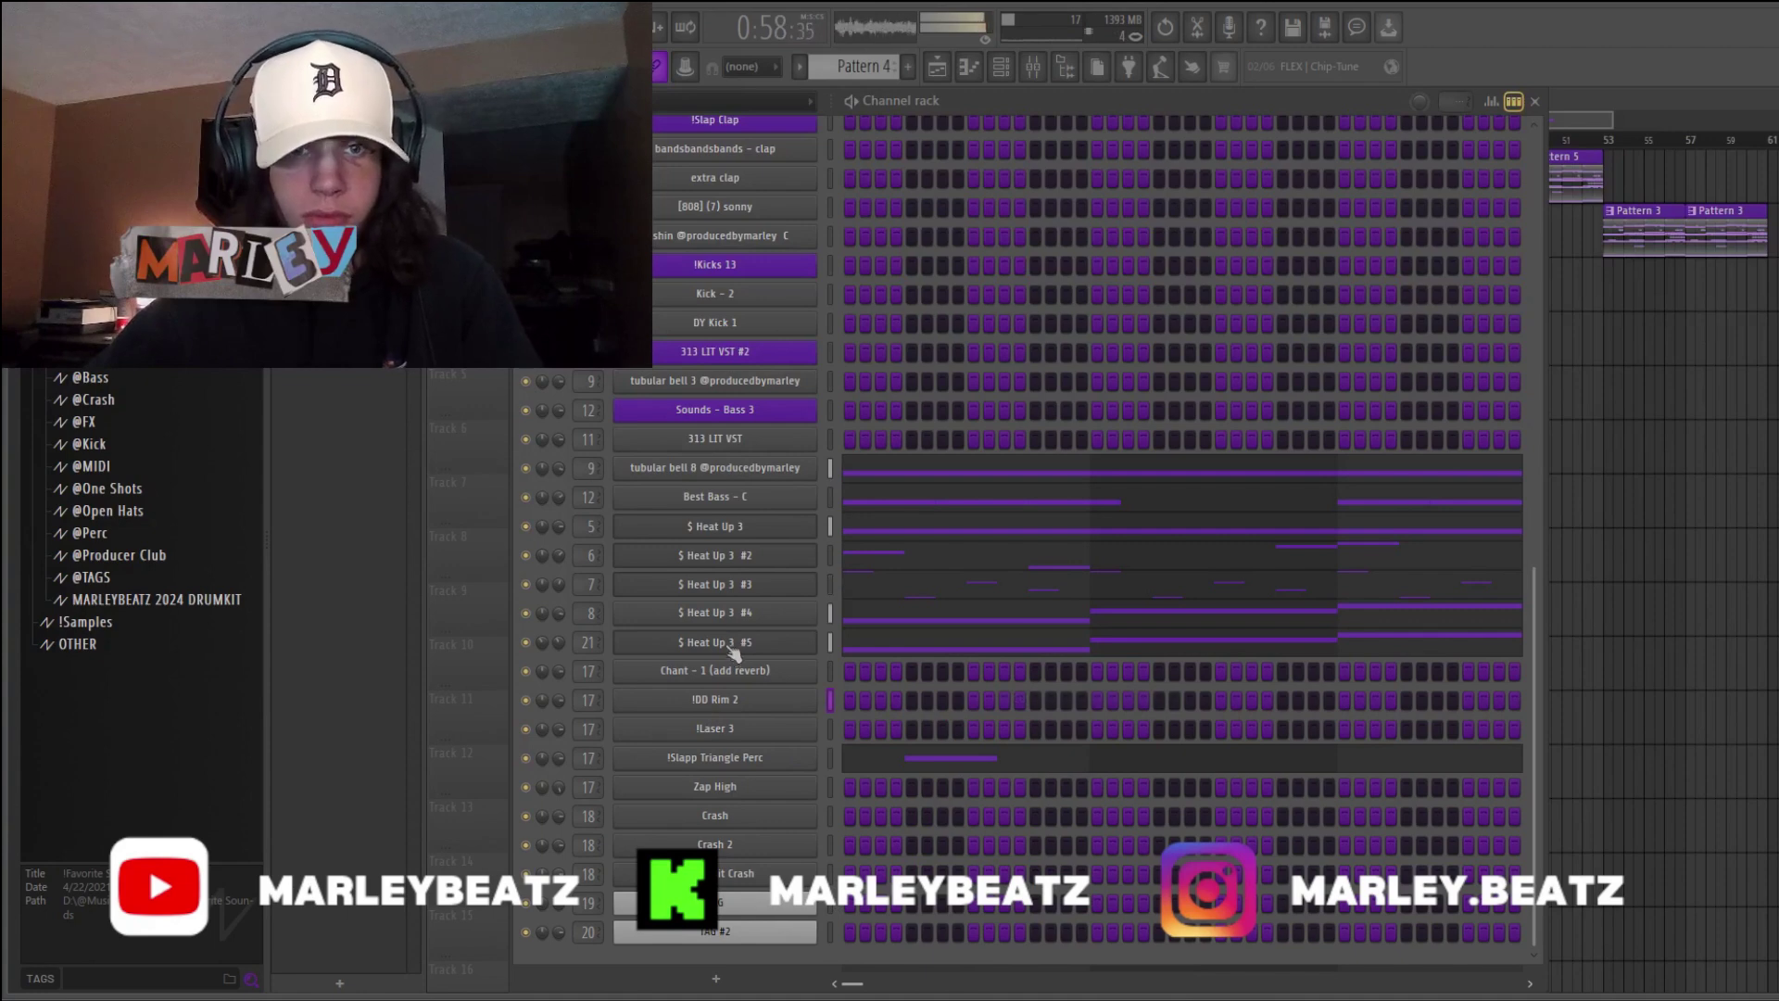
{"action": "right_click", "coordinate": [736, 642]}
{"action": "left_click", "coordinate": [1019, 638]}
{"action": "right_click", "coordinate": [742, 612]}
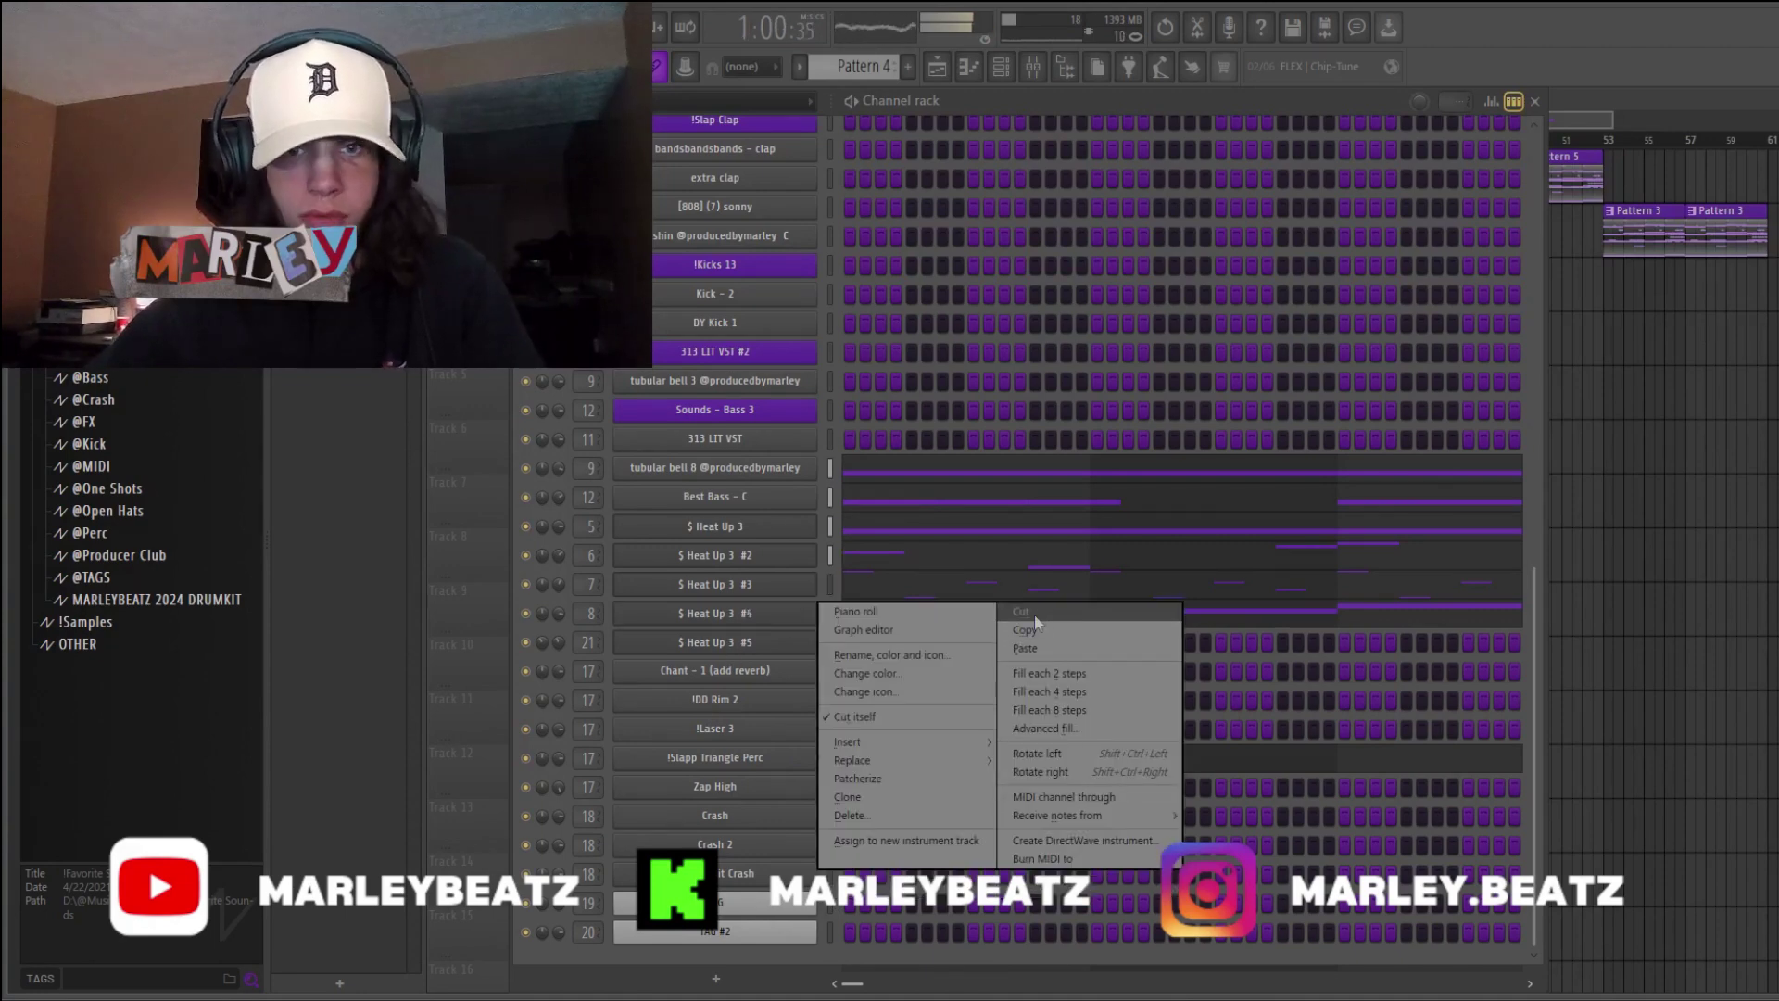
{"action": "left_click", "coordinate": [1035, 615]}
{"action": "key", "text": "F6"}
- Play the song from the start and check Pattern 4's !short spinz notes in the piano roll
{"action": "left_click", "coordinate": [543, 139]}
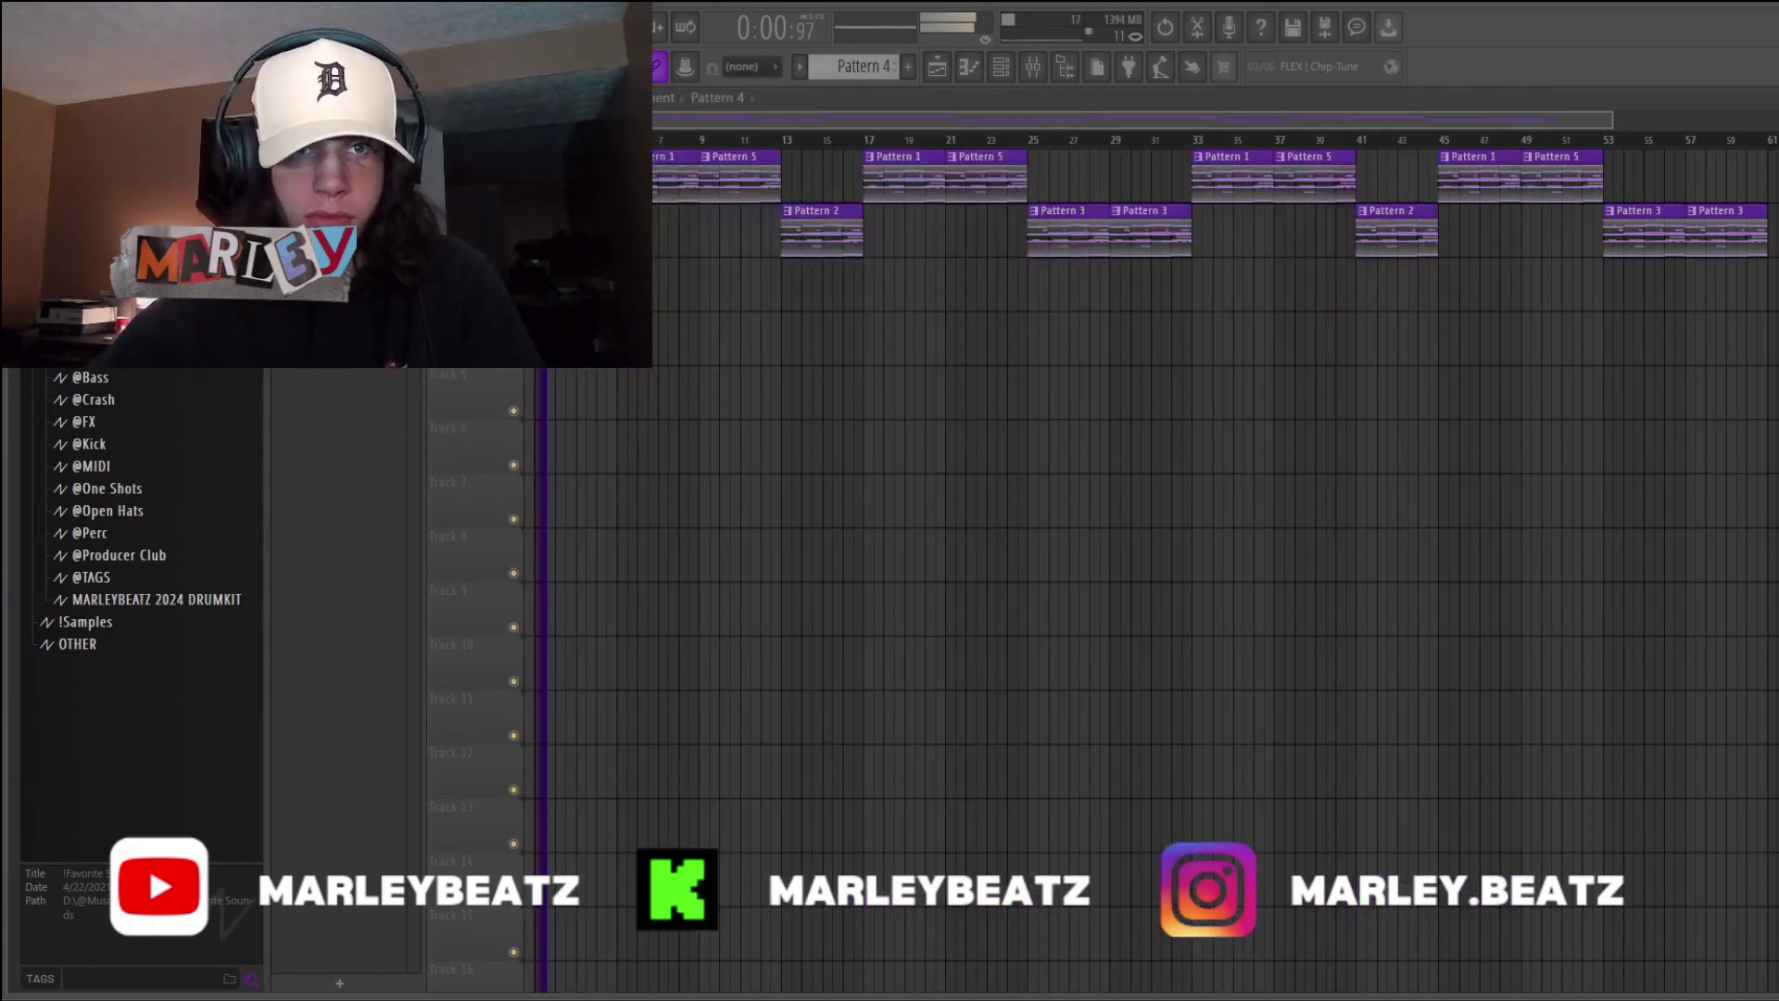
{"action": "key", "text": "F7"}
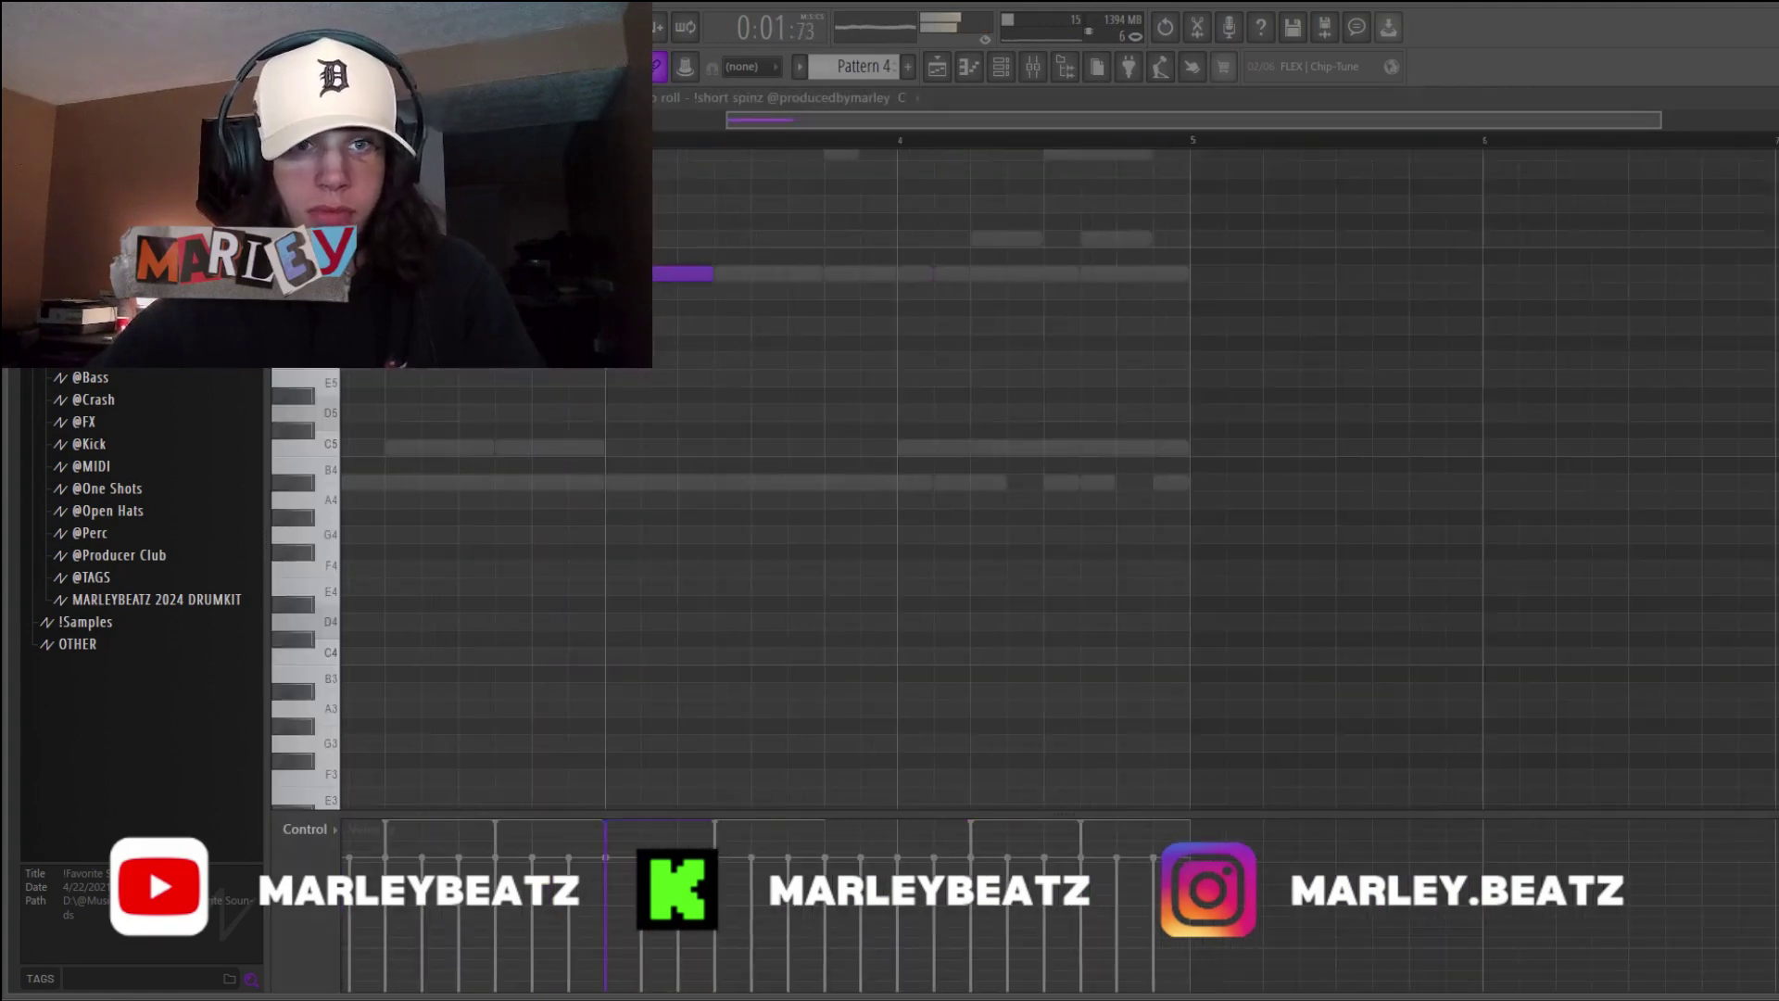
{"action": "left_click", "coordinate": [750, 98]}
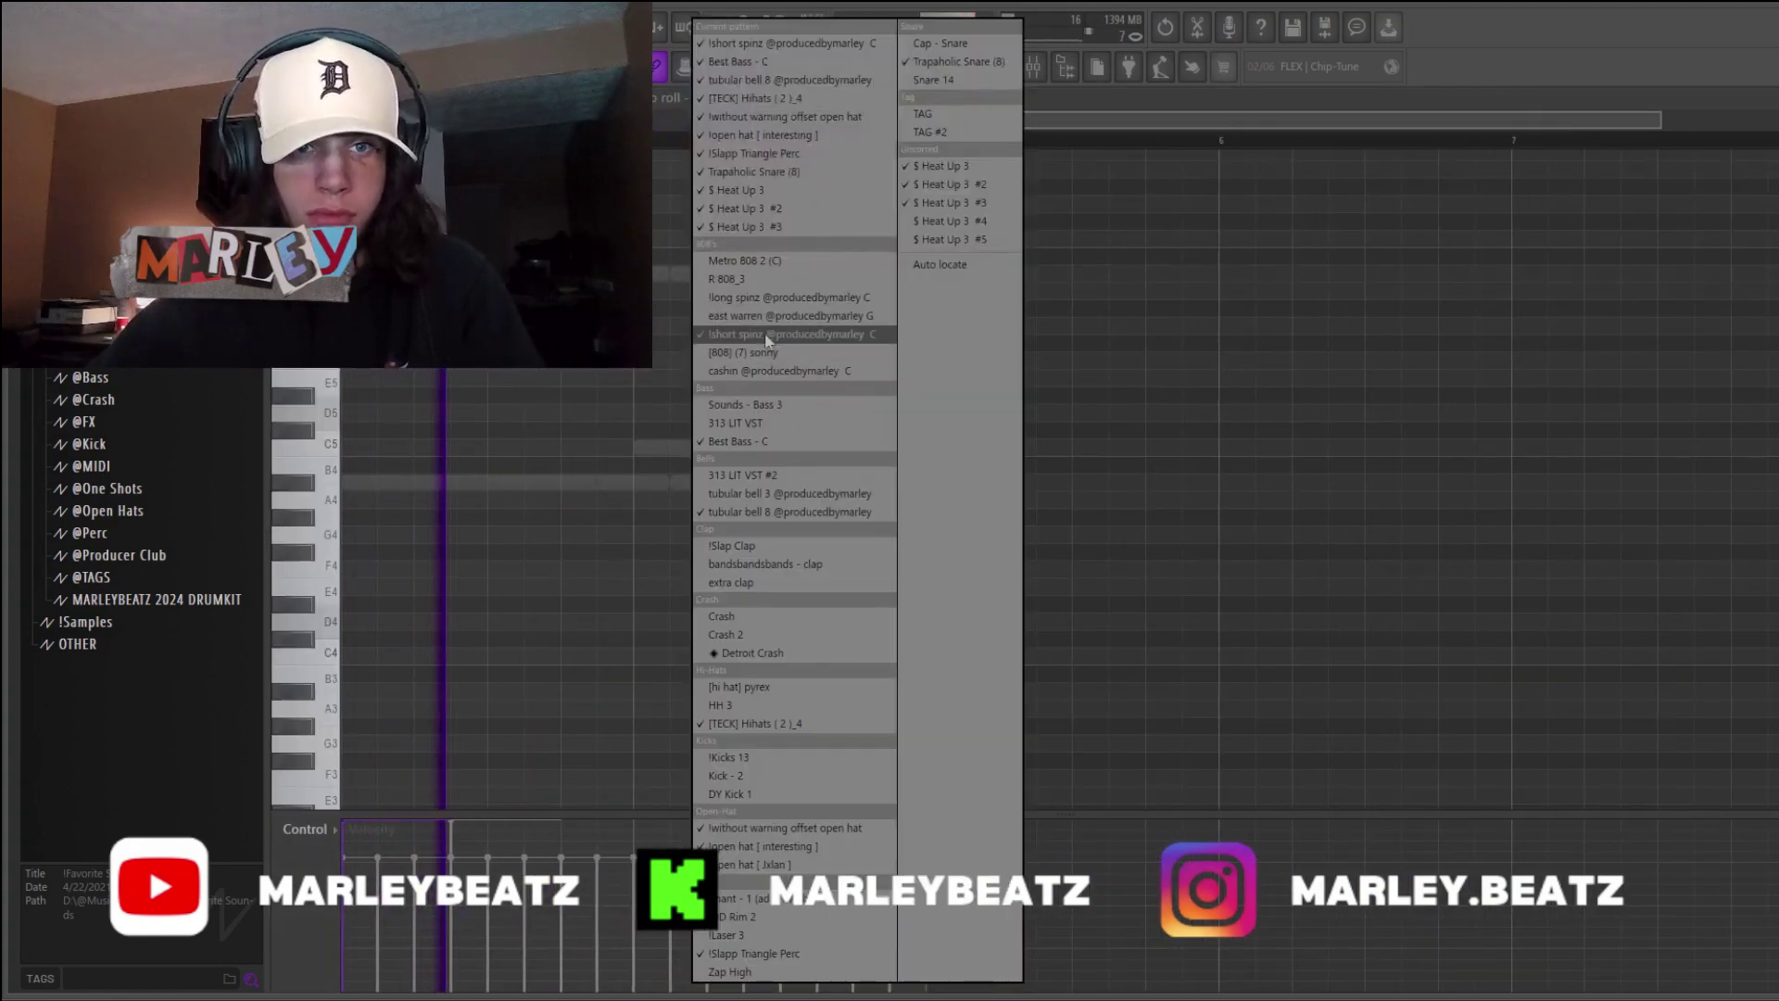
{"action": "left_click", "coordinate": [765, 335]}
{"action": "key", "text": "F5"}
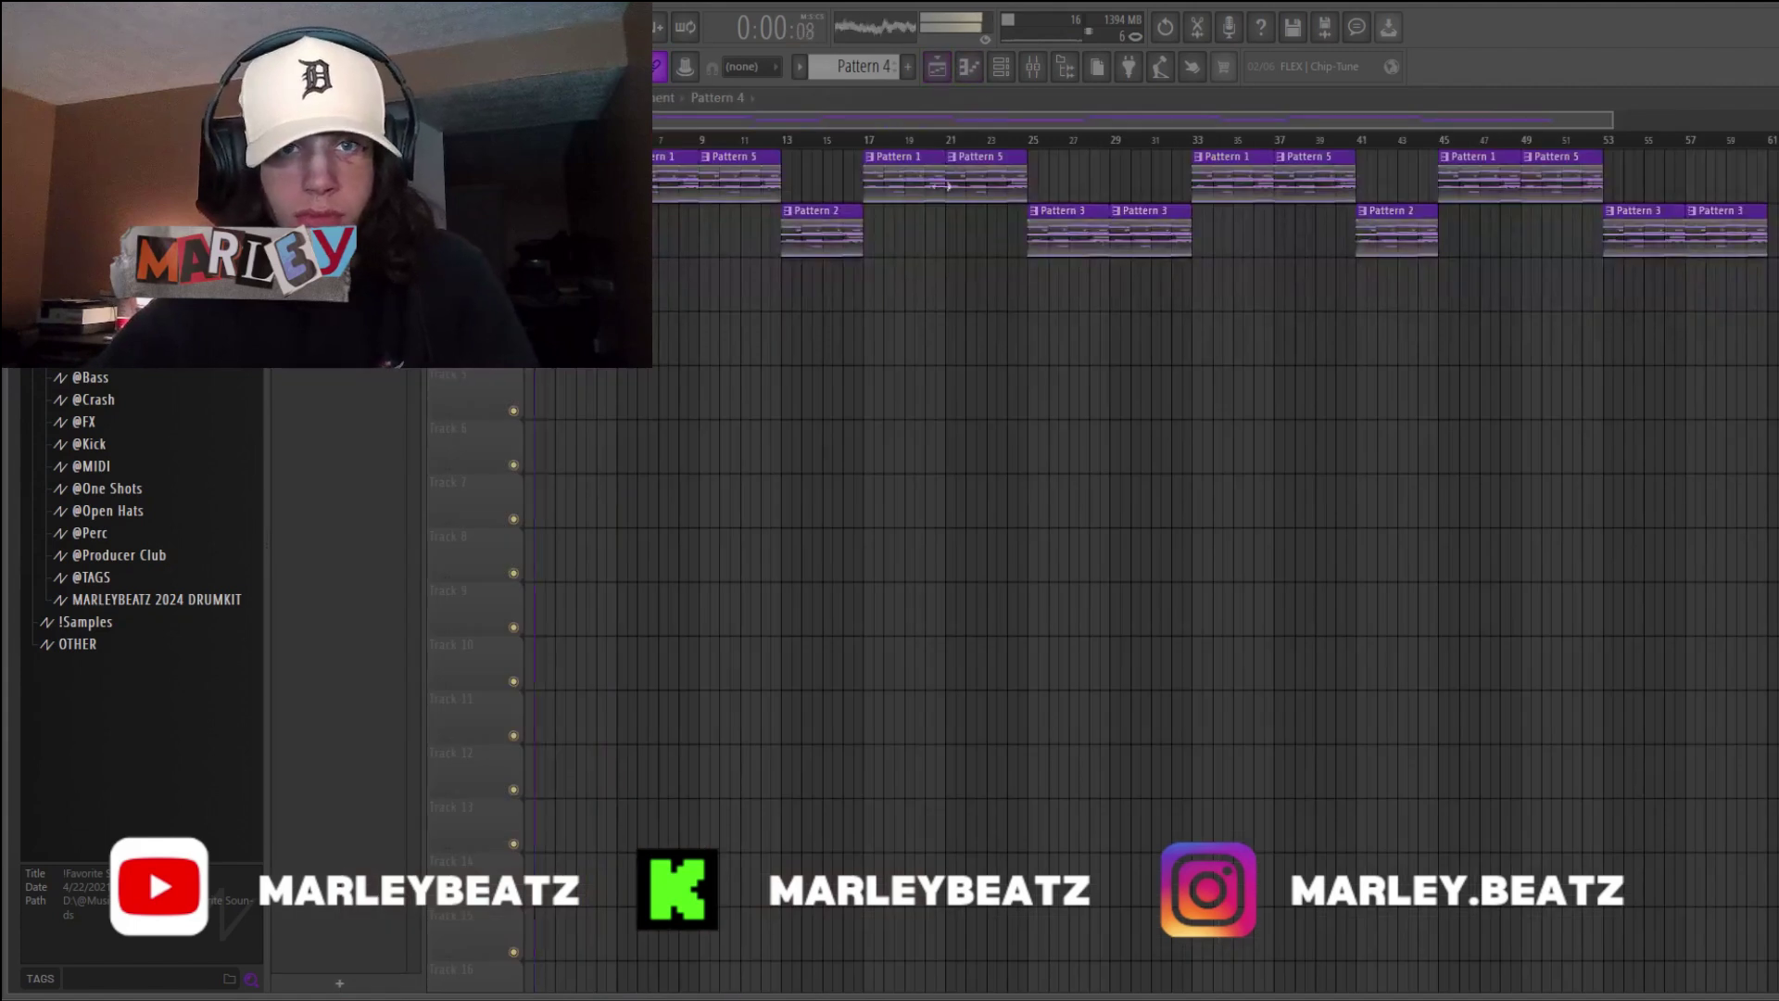
- Check the $ Heat Up 3 insert tracks in the mixer during playback, close the mixer and stop the song
{"action": "left_click", "coordinate": [1033, 72]}
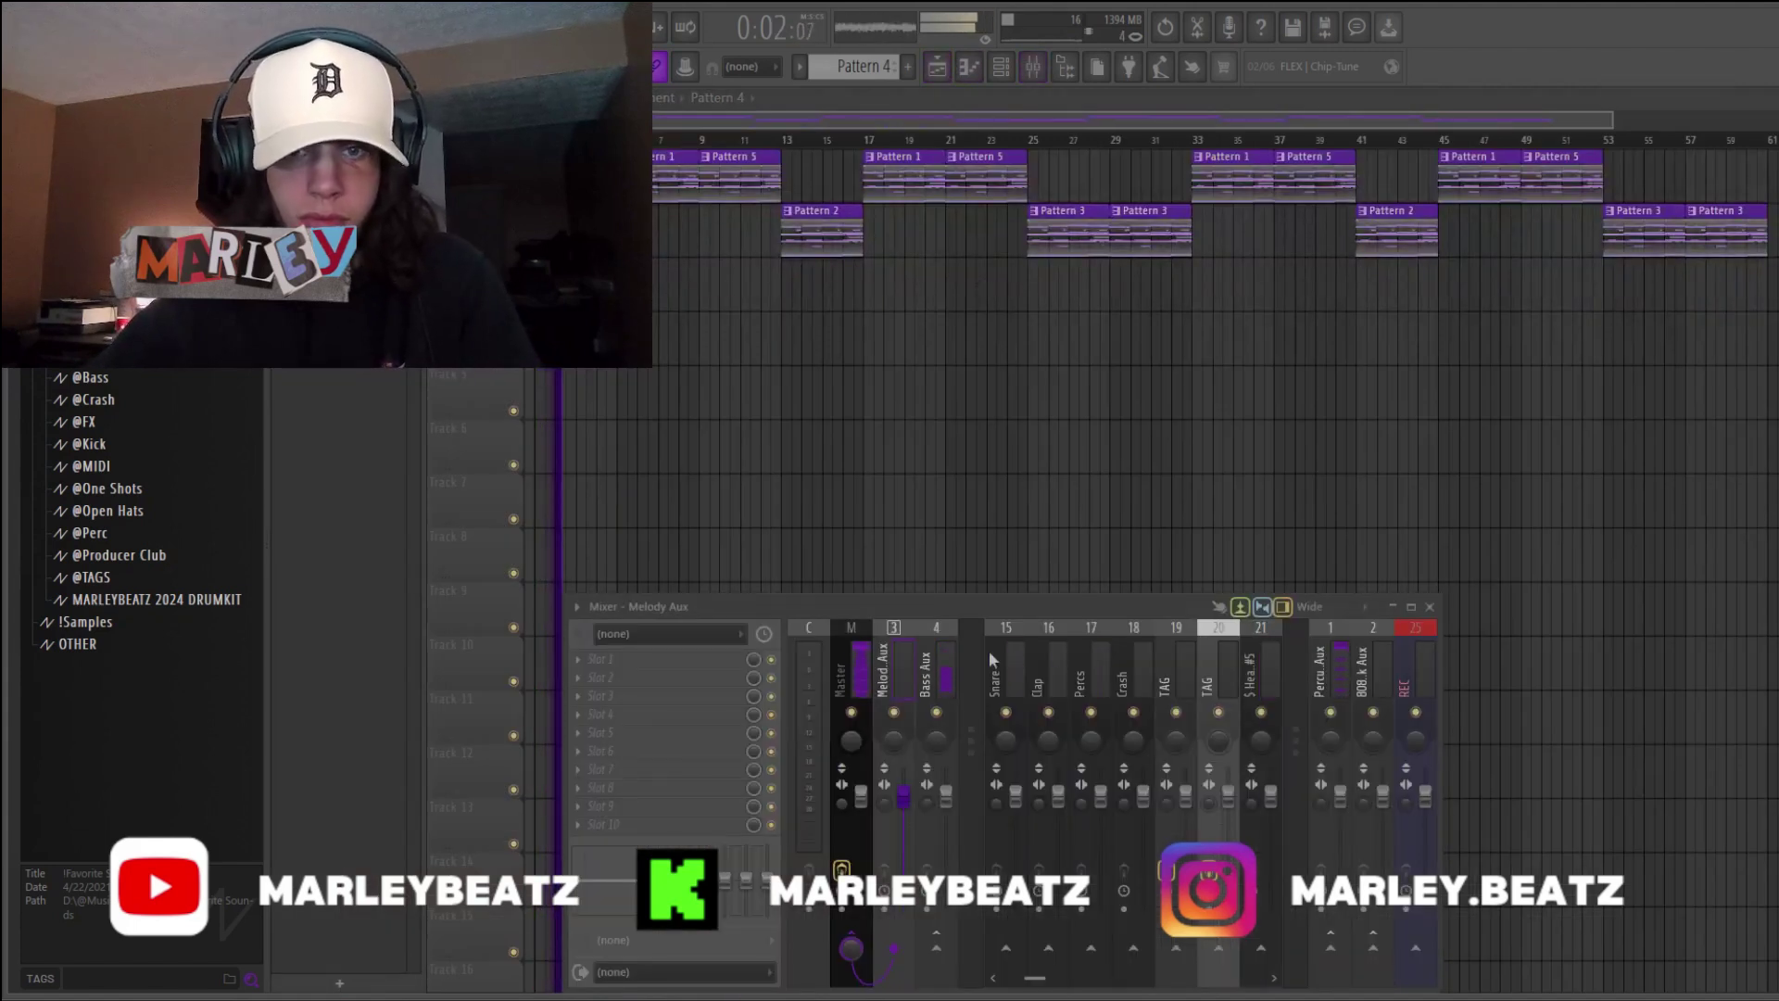
{"action": "scroll", "coordinate": [991, 653], "scroll_direction": "up", "scroll_amount": 5}
{"action": "left_click", "coordinate": [1088, 712]}
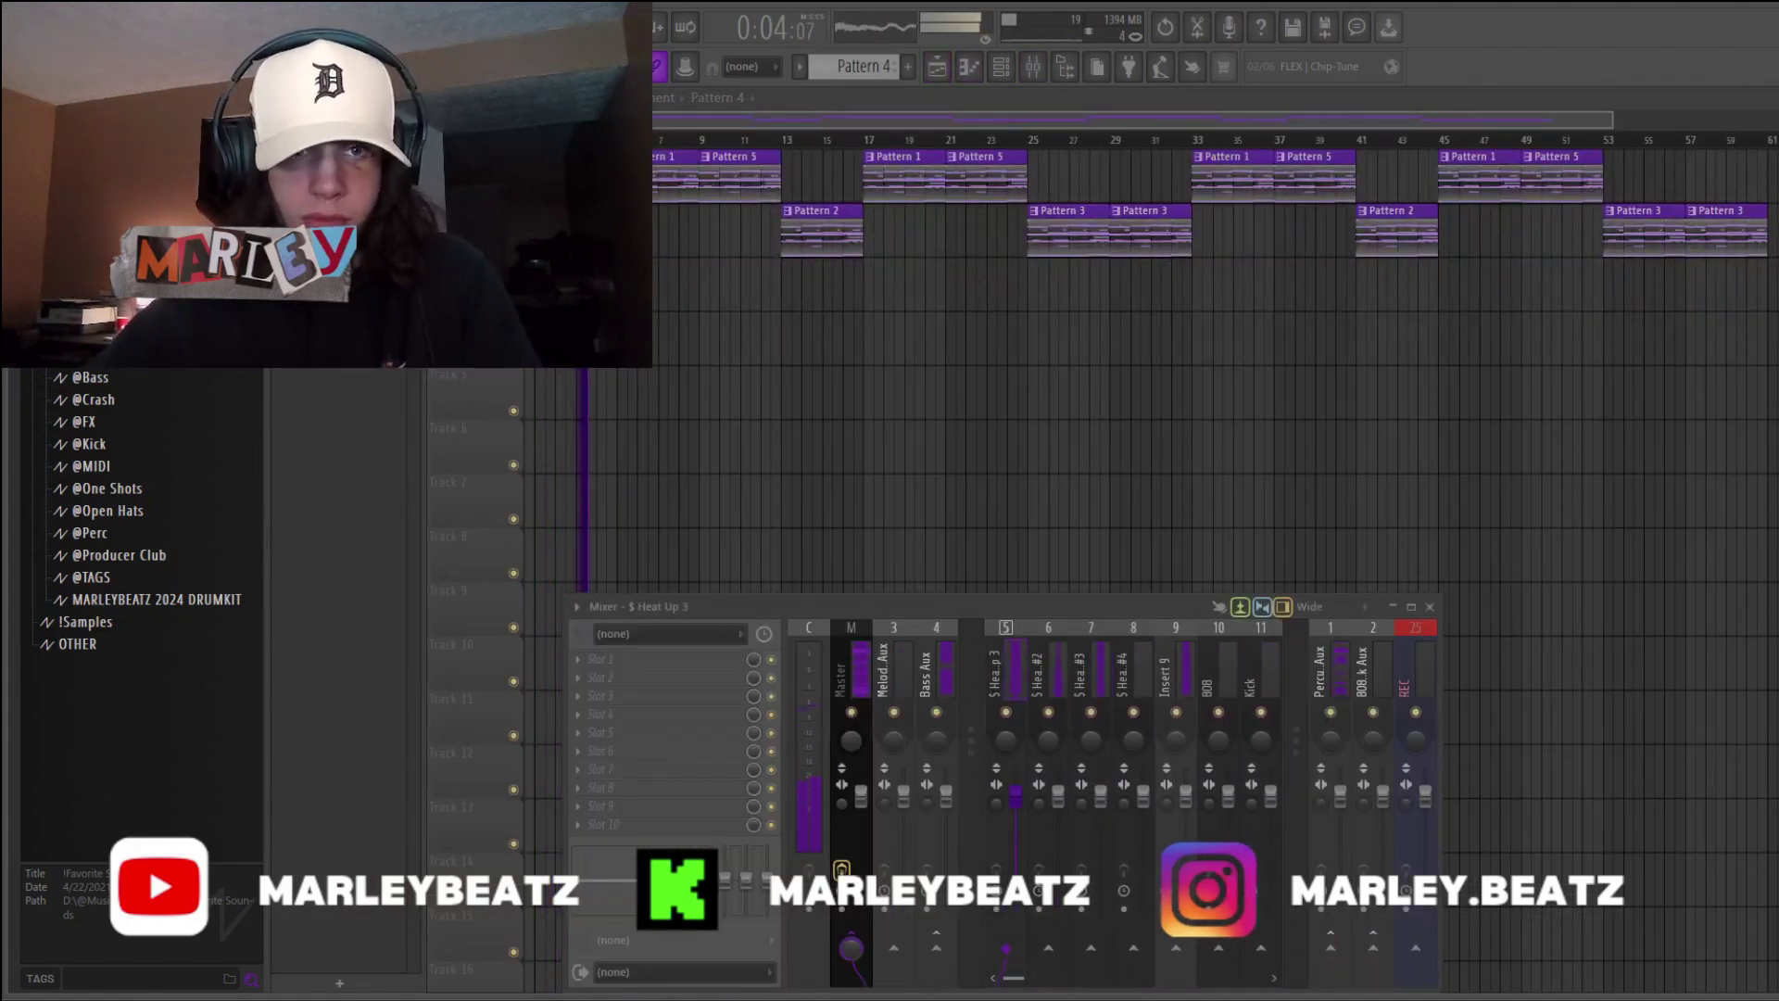
{"action": "key", "text": "F9"}
{"action": "key", "text": "space"}
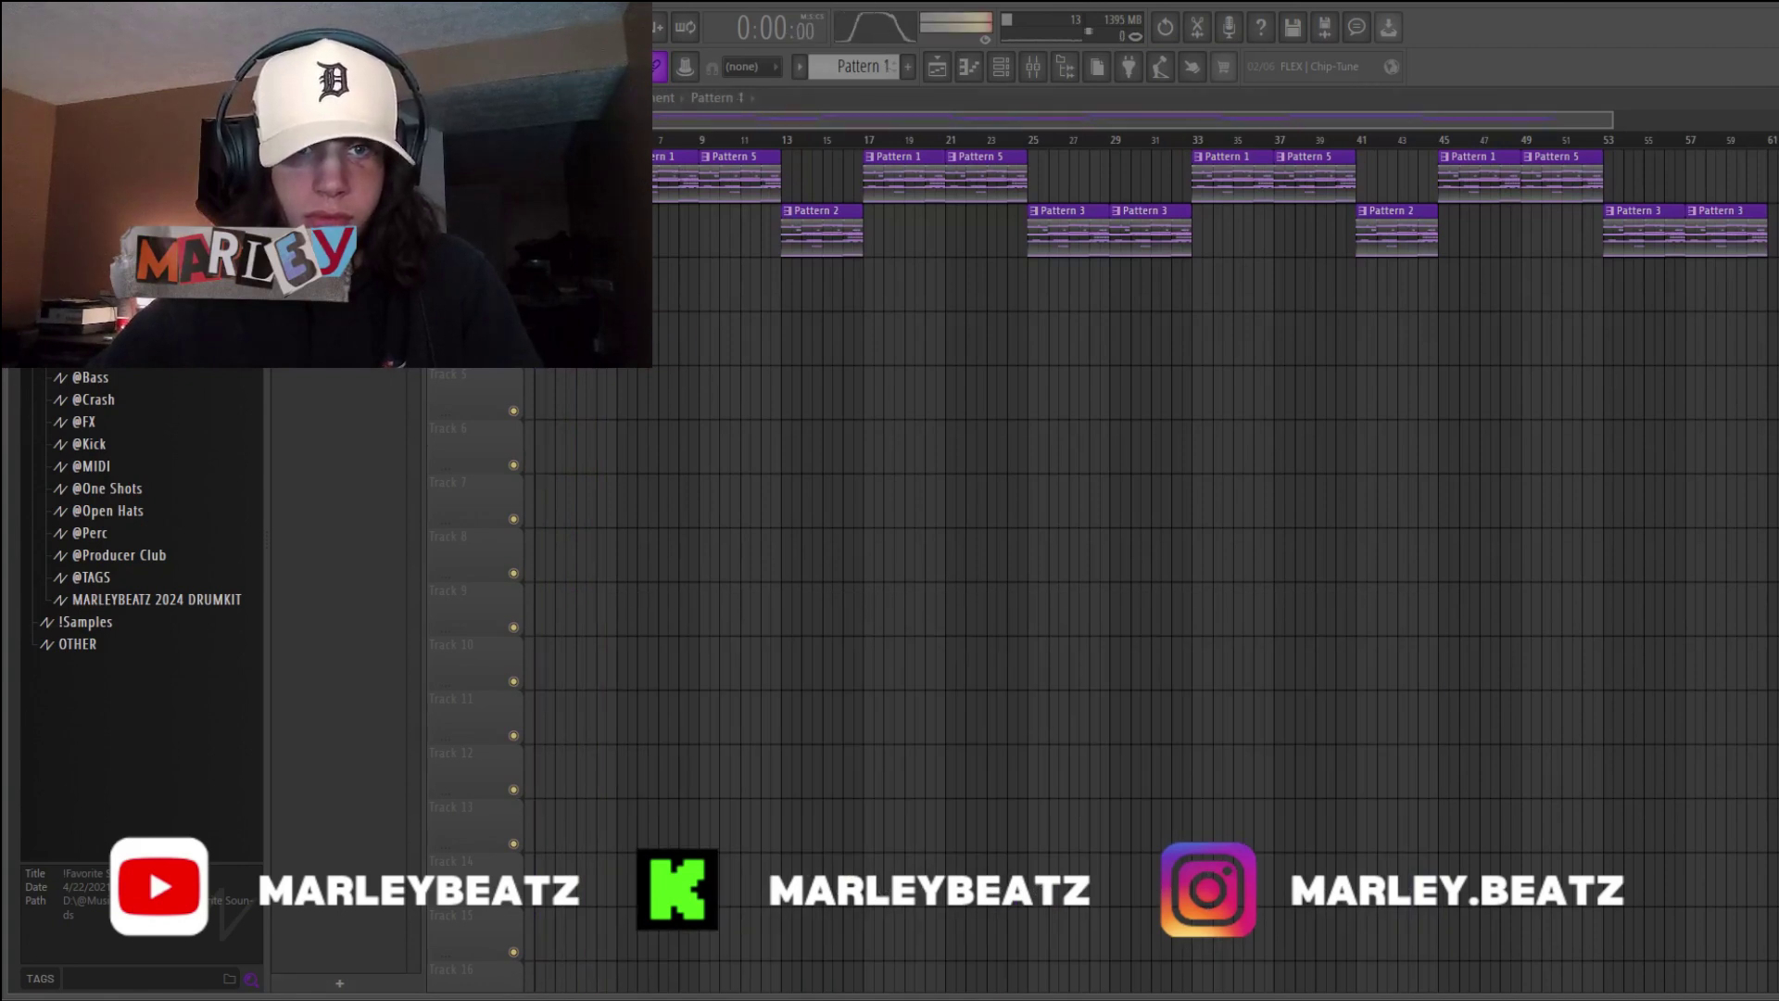
- Make the intro clip at bar 1 unique as Pattern 2 and check its channels in the channel rack
{"action": "left_click", "coordinate": [540, 319]}
{"action": "left_click", "coordinate": [596, 483]}
{"action": "left_click", "coordinate": [1004, 67]}
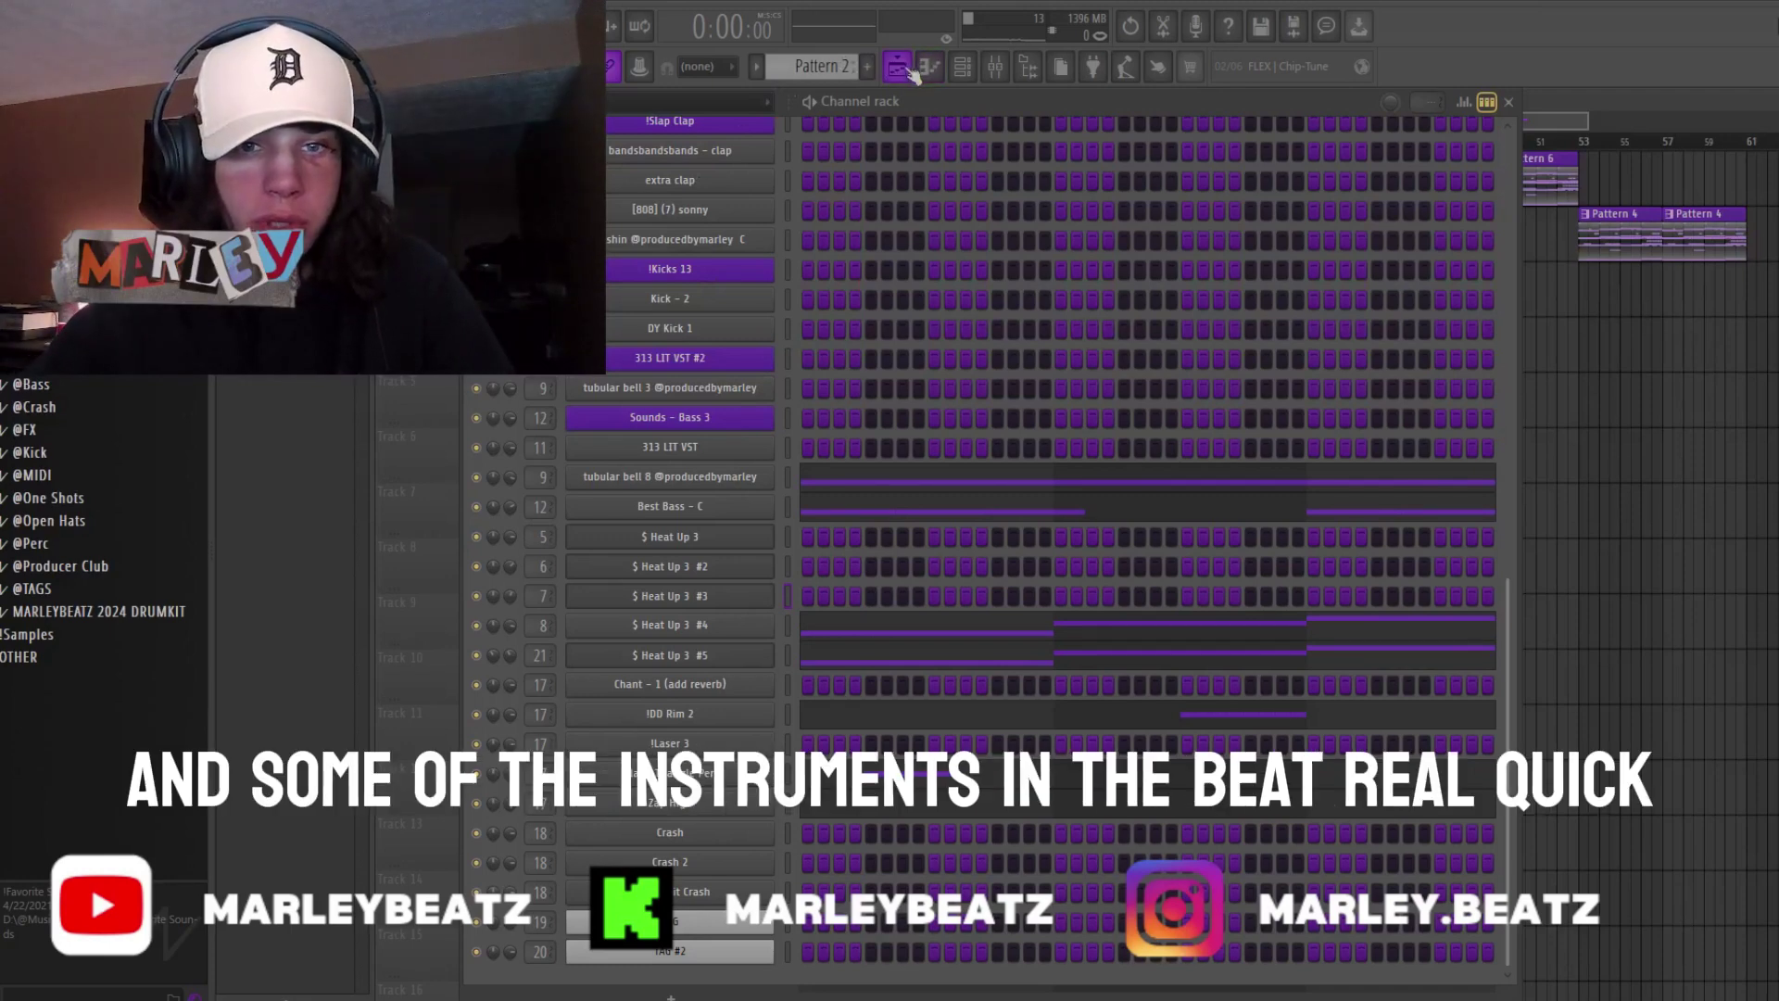
{"action": "left_click", "coordinate": [908, 69]}
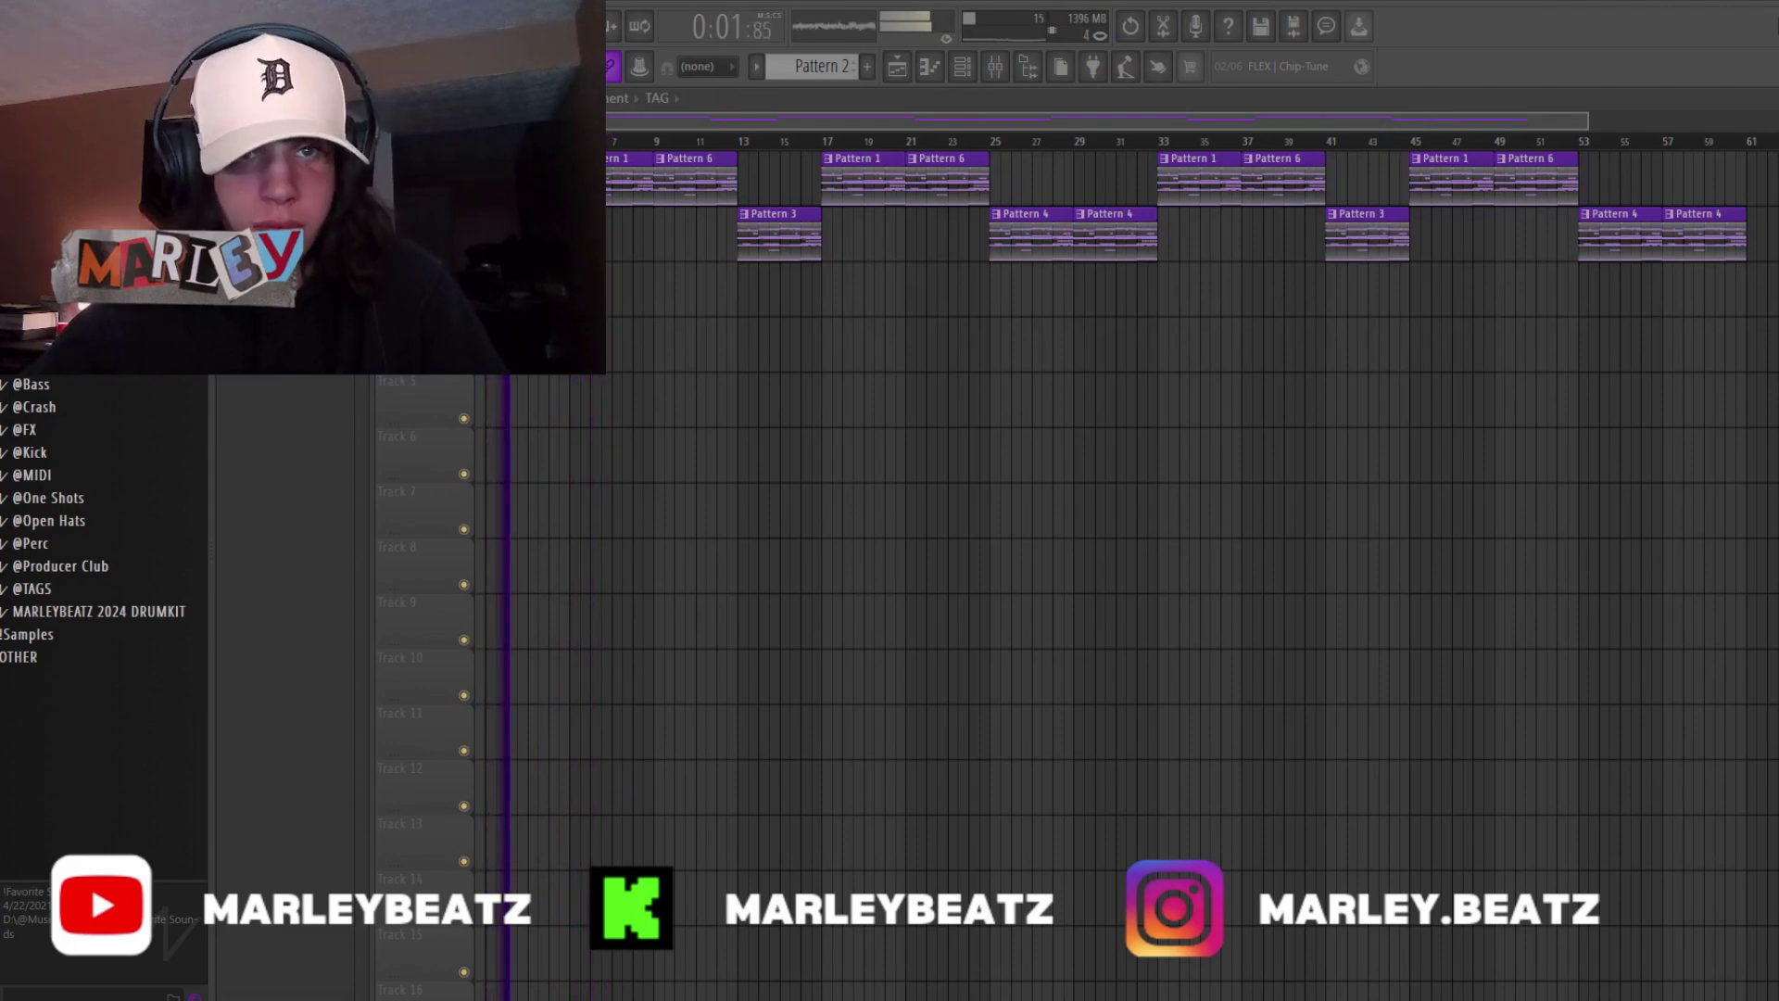
- Fill the last three beats of bar 4 on track 2 with one-beat slices of Pattern 1
{"action": "left_click", "coordinate": [620, 242]}
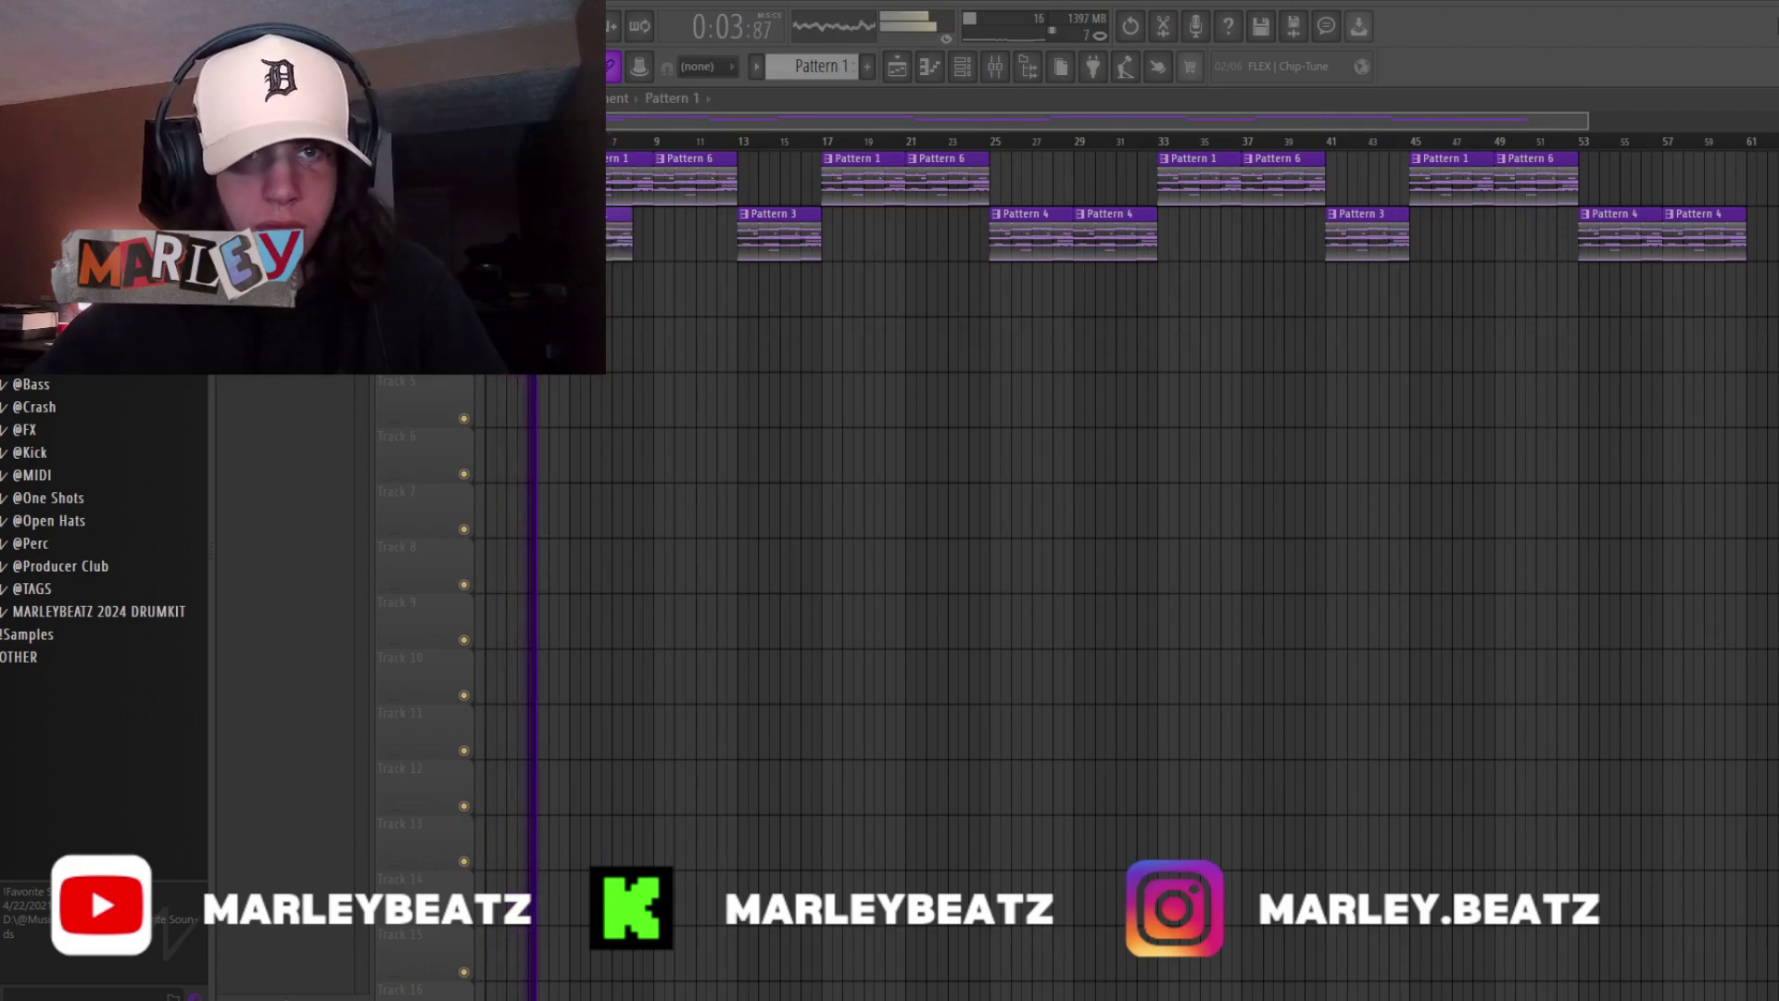
{"action": "right_click", "coordinate": [602, 241]}
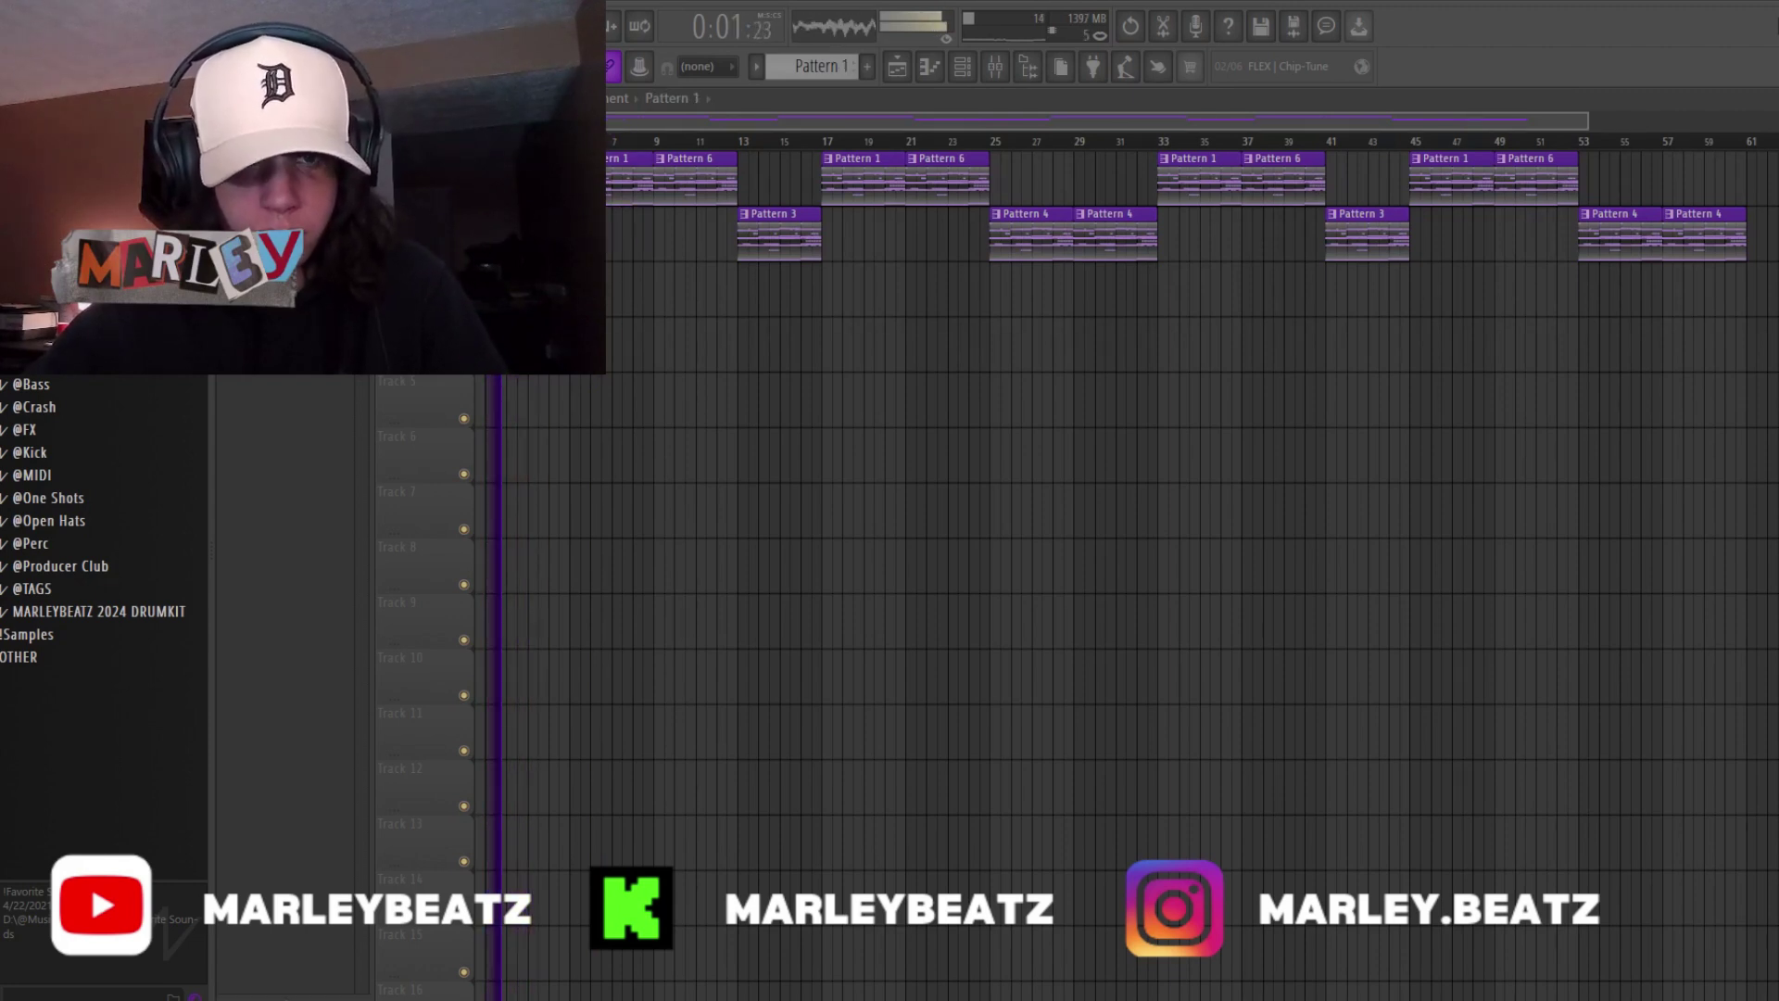
{"action": "left_click_drag", "start_coordinate": [1589, 118], "coordinate": [610, 256]}
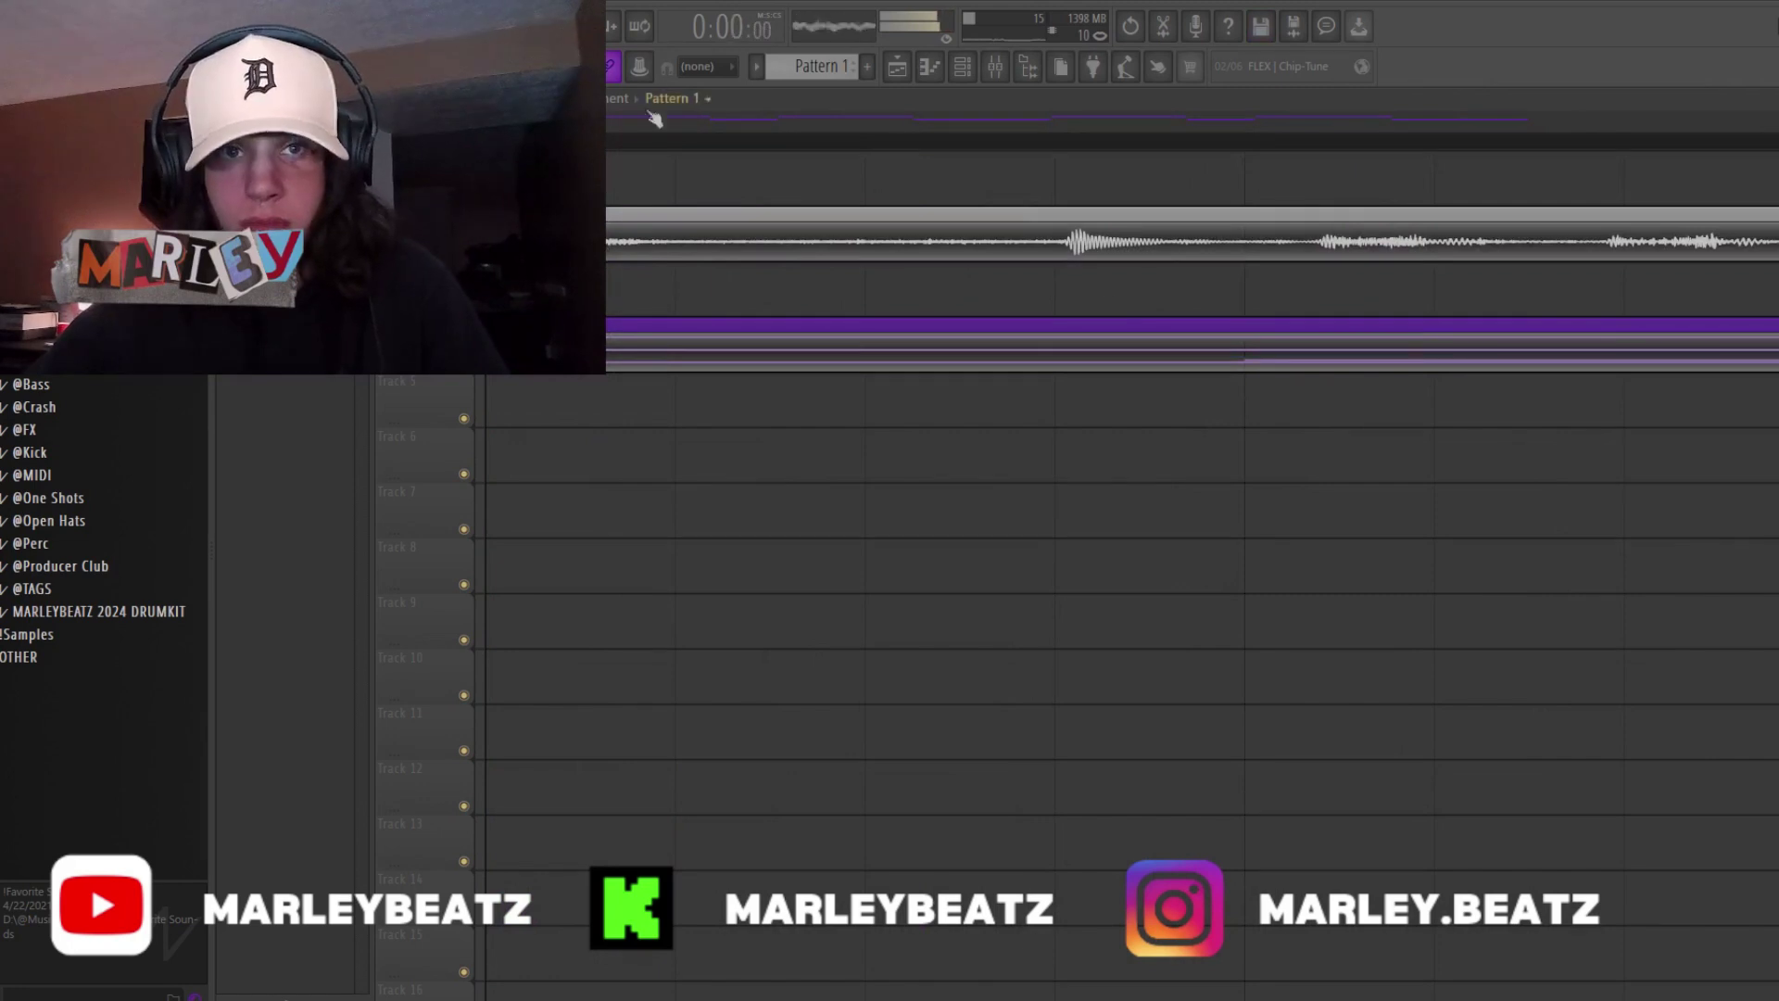
{"action": "left_click_drag", "start_coordinate": [653, 117], "coordinate": [726, 148]}
{"action": "left_click_drag", "start_coordinate": [844, 258], "coordinate": [815, 259]}
{"action": "left_click", "coordinate": [825, 251]}
{"action": "left_click", "coordinate": [851, 251]}
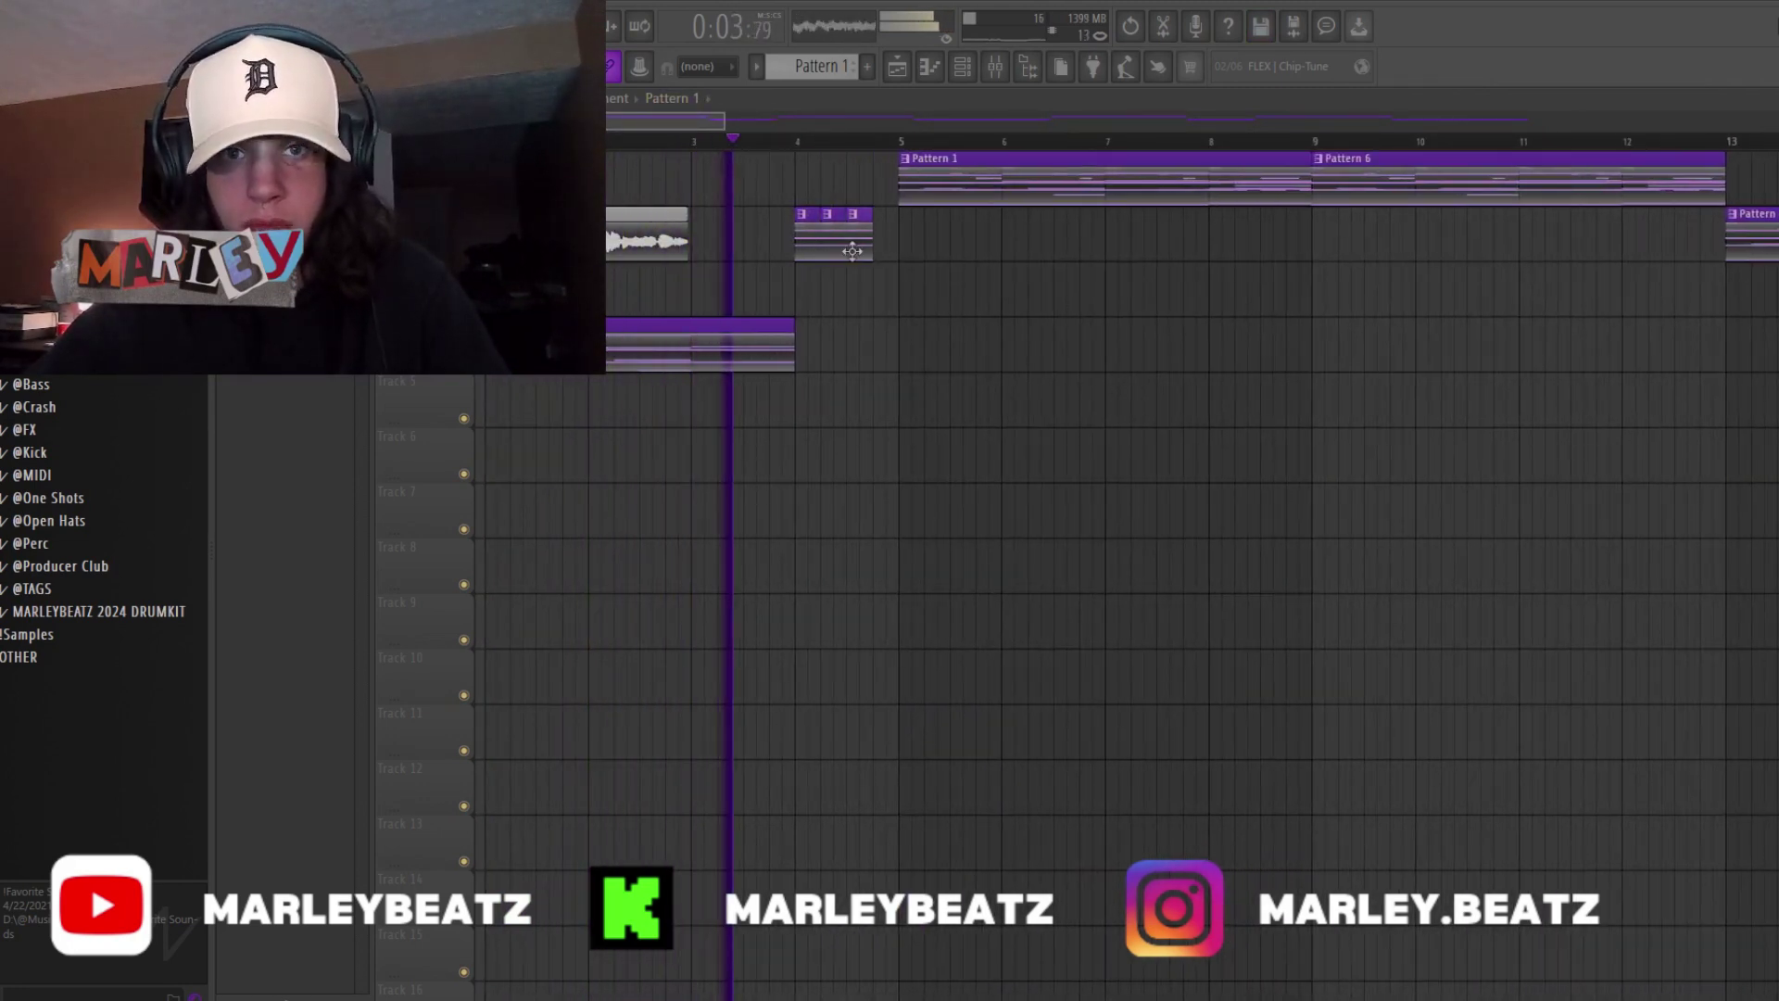
{"action": "left_click", "coordinate": [878, 252]}
{"action": "right_click", "coordinate": [809, 253]}
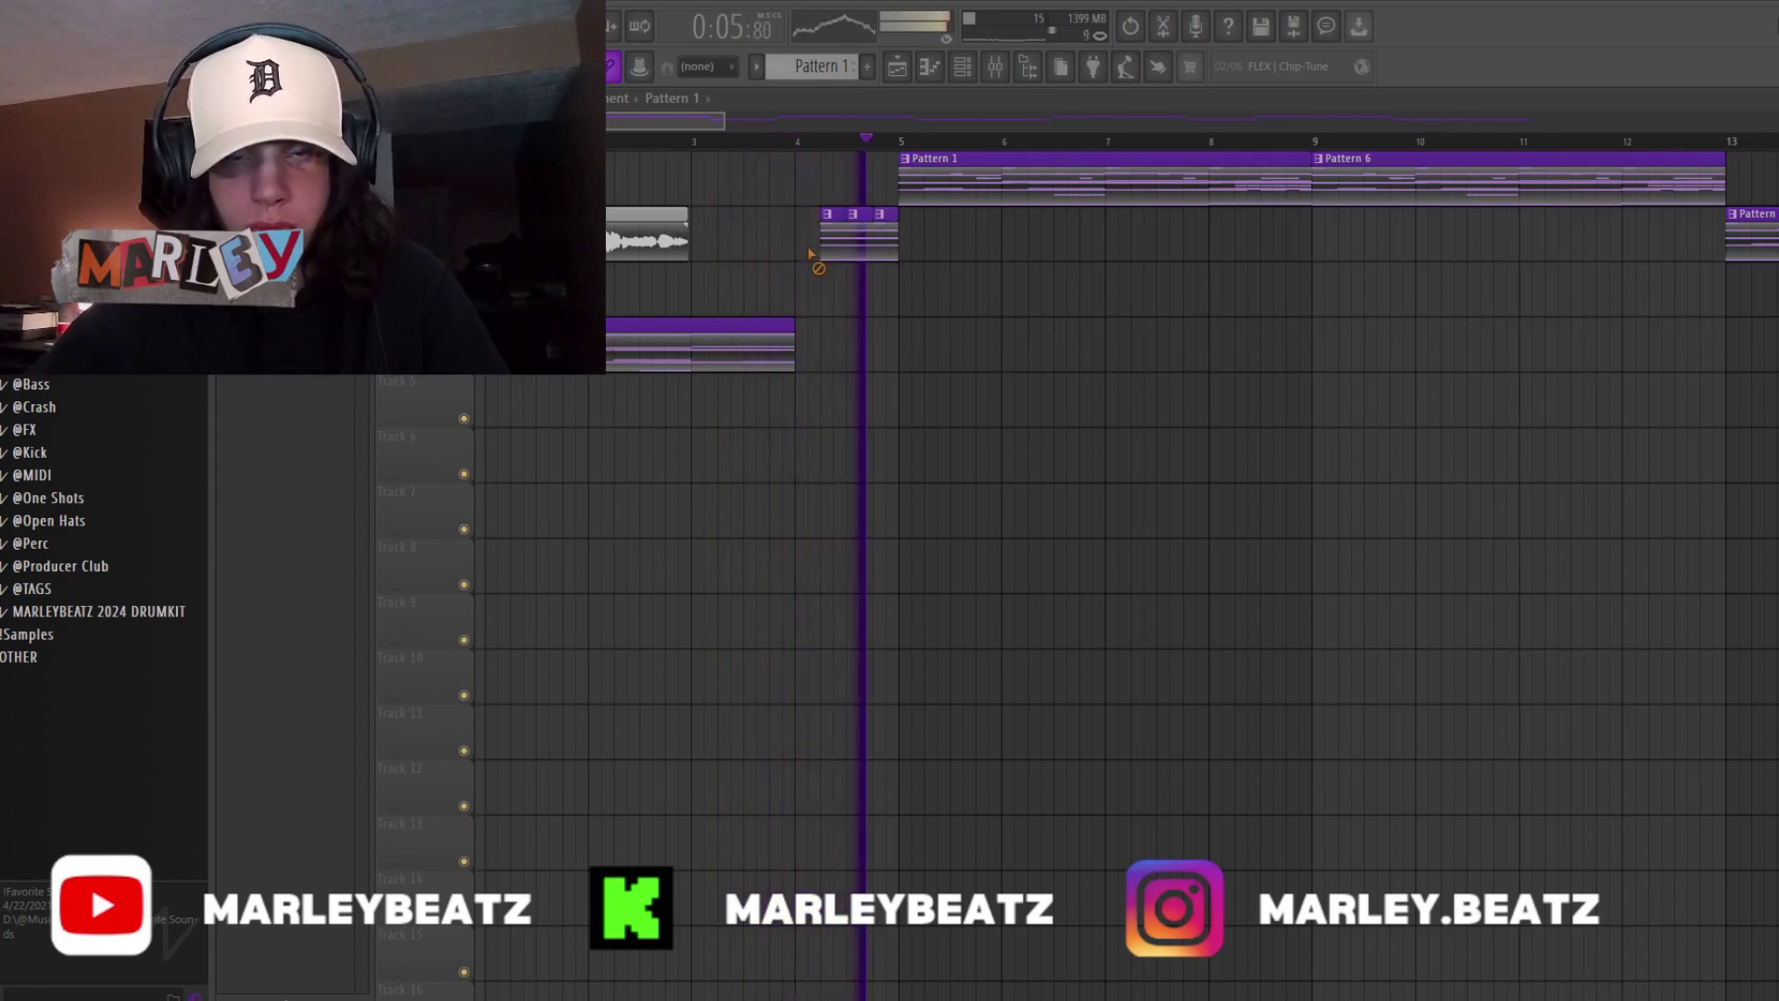
- Place a four-bar Pattern 1 clip at bar 1 on track 4 and make it unique as Pattern 2
{"action": "key", "text": "space"}
{"action": "key", "text": "space"}
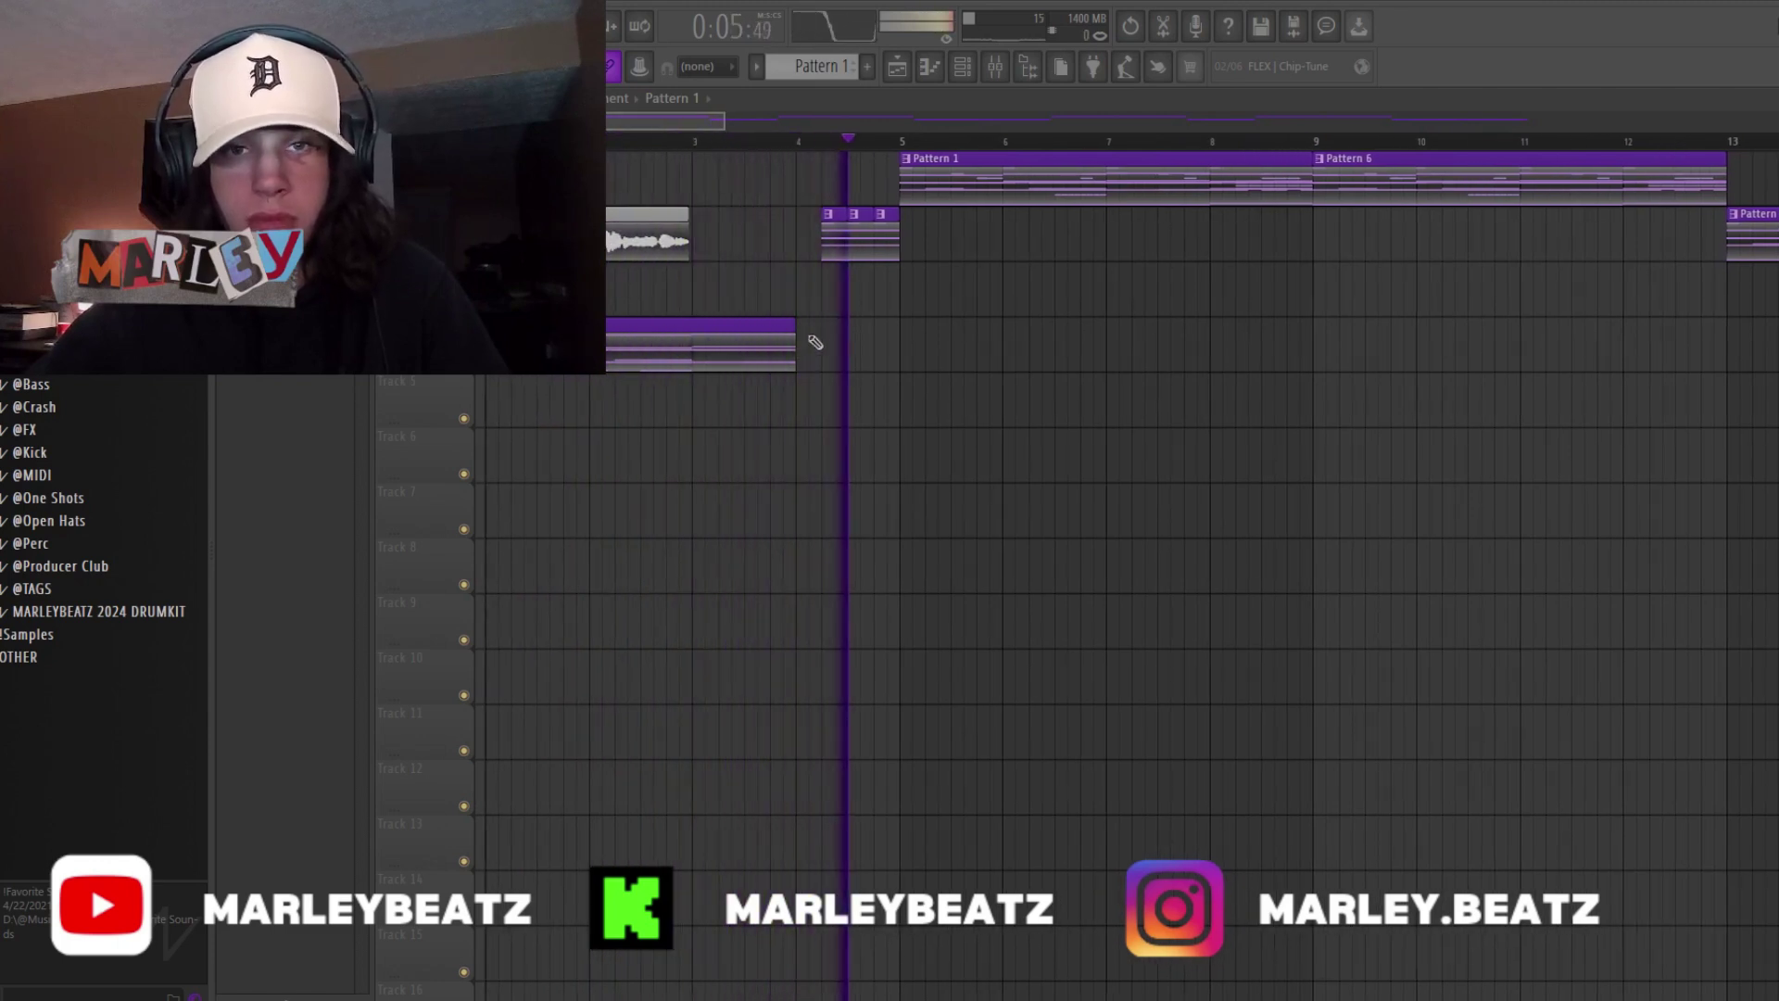
{"action": "scroll", "coordinate": [1109, 216], "scroll_direction": "down", "scroll_amount": 4}
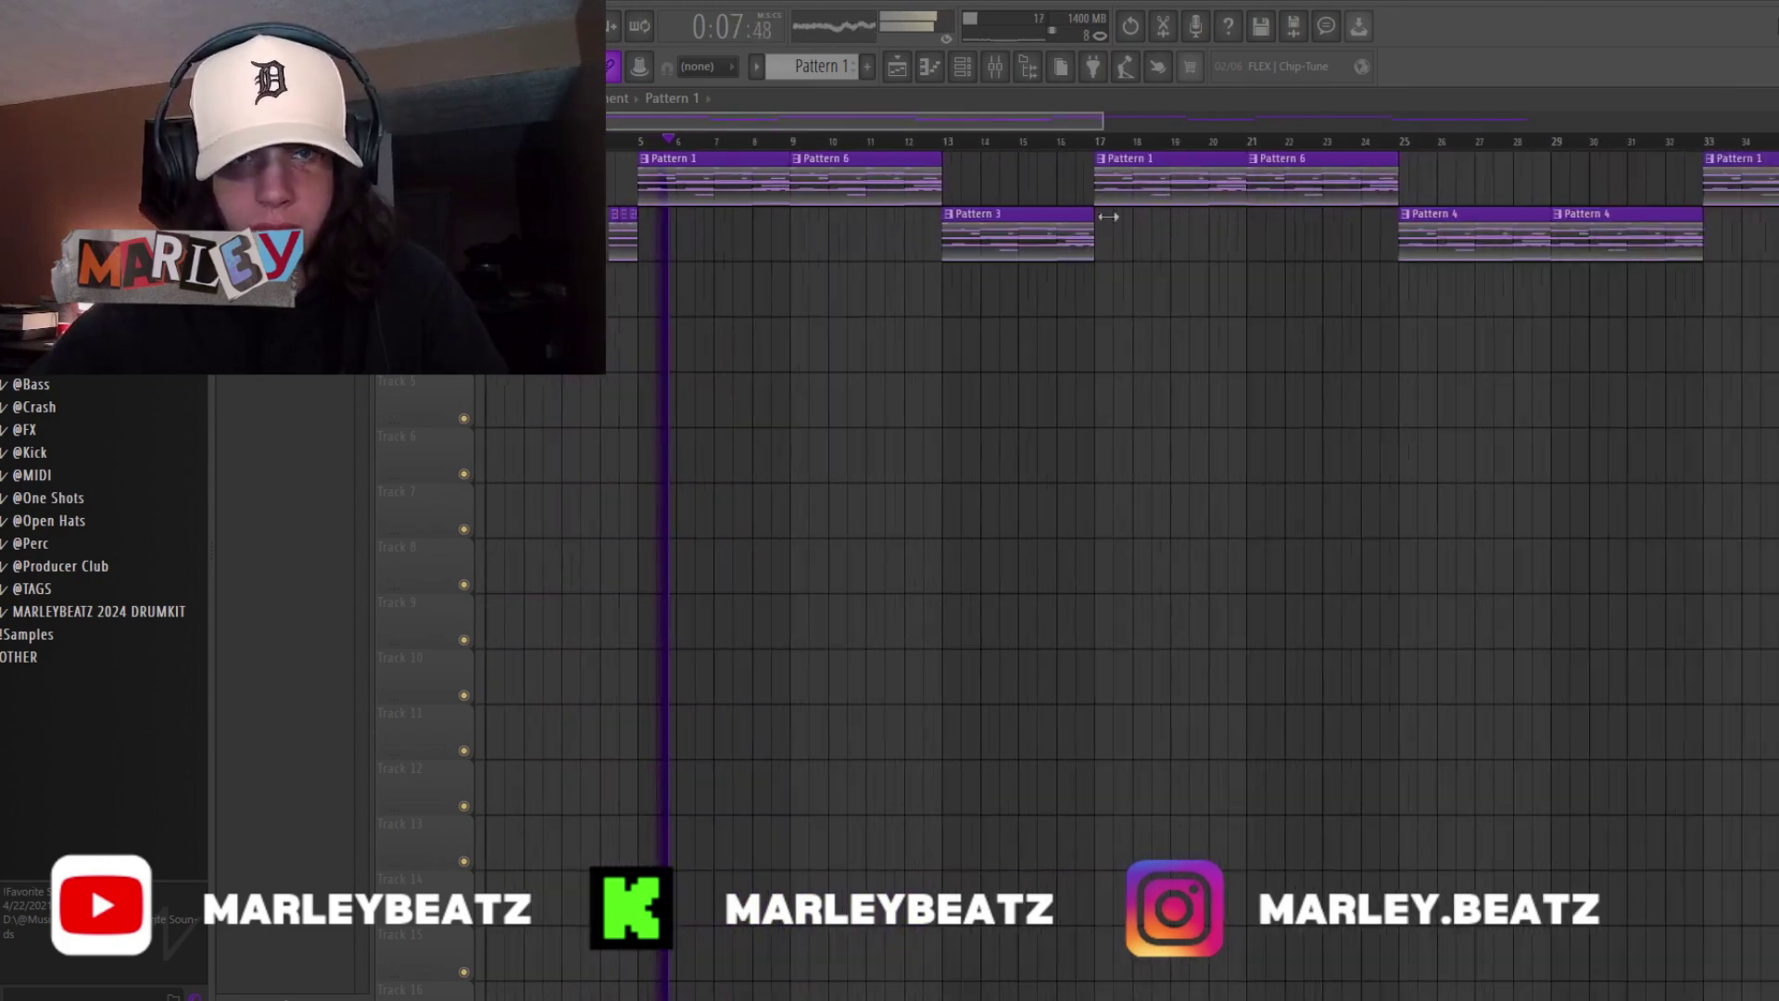
{"action": "left_click", "coordinate": [643, 333]}
{"action": "key", "text": "space"}
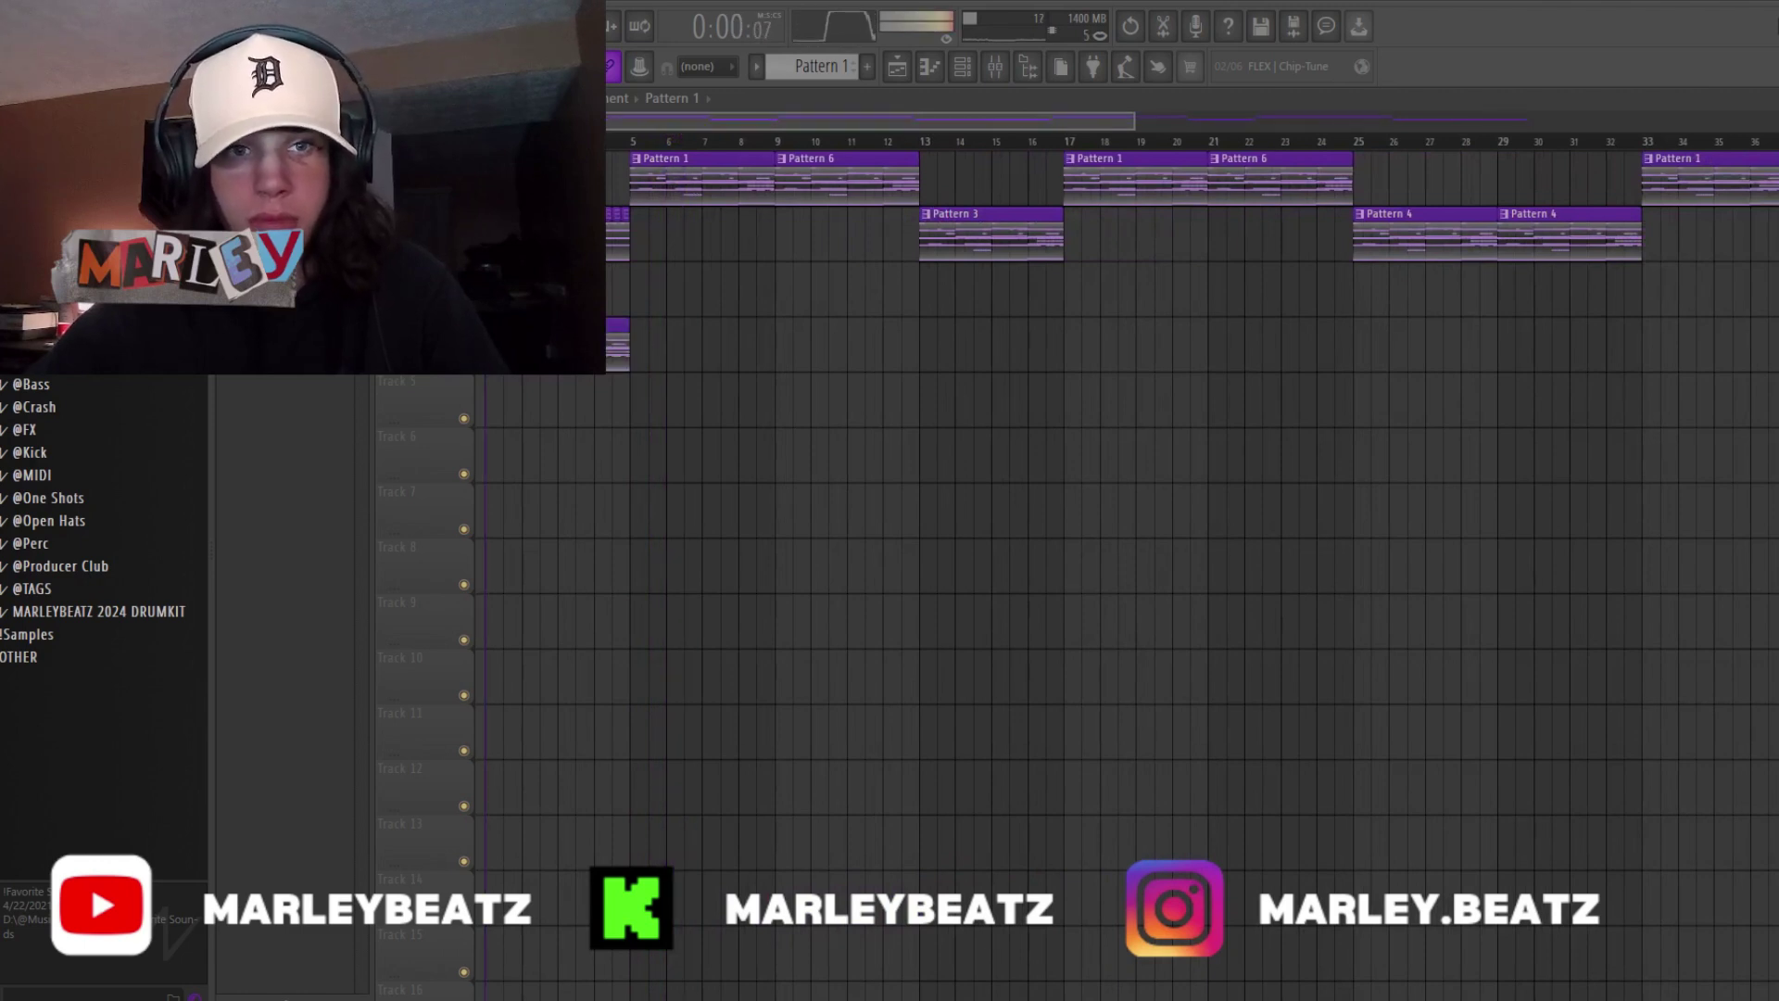
{"action": "key", "text": "space"}
{"action": "left_click", "coordinate": [492, 325]}
{"action": "left_click", "coordinate": [544, 495]}
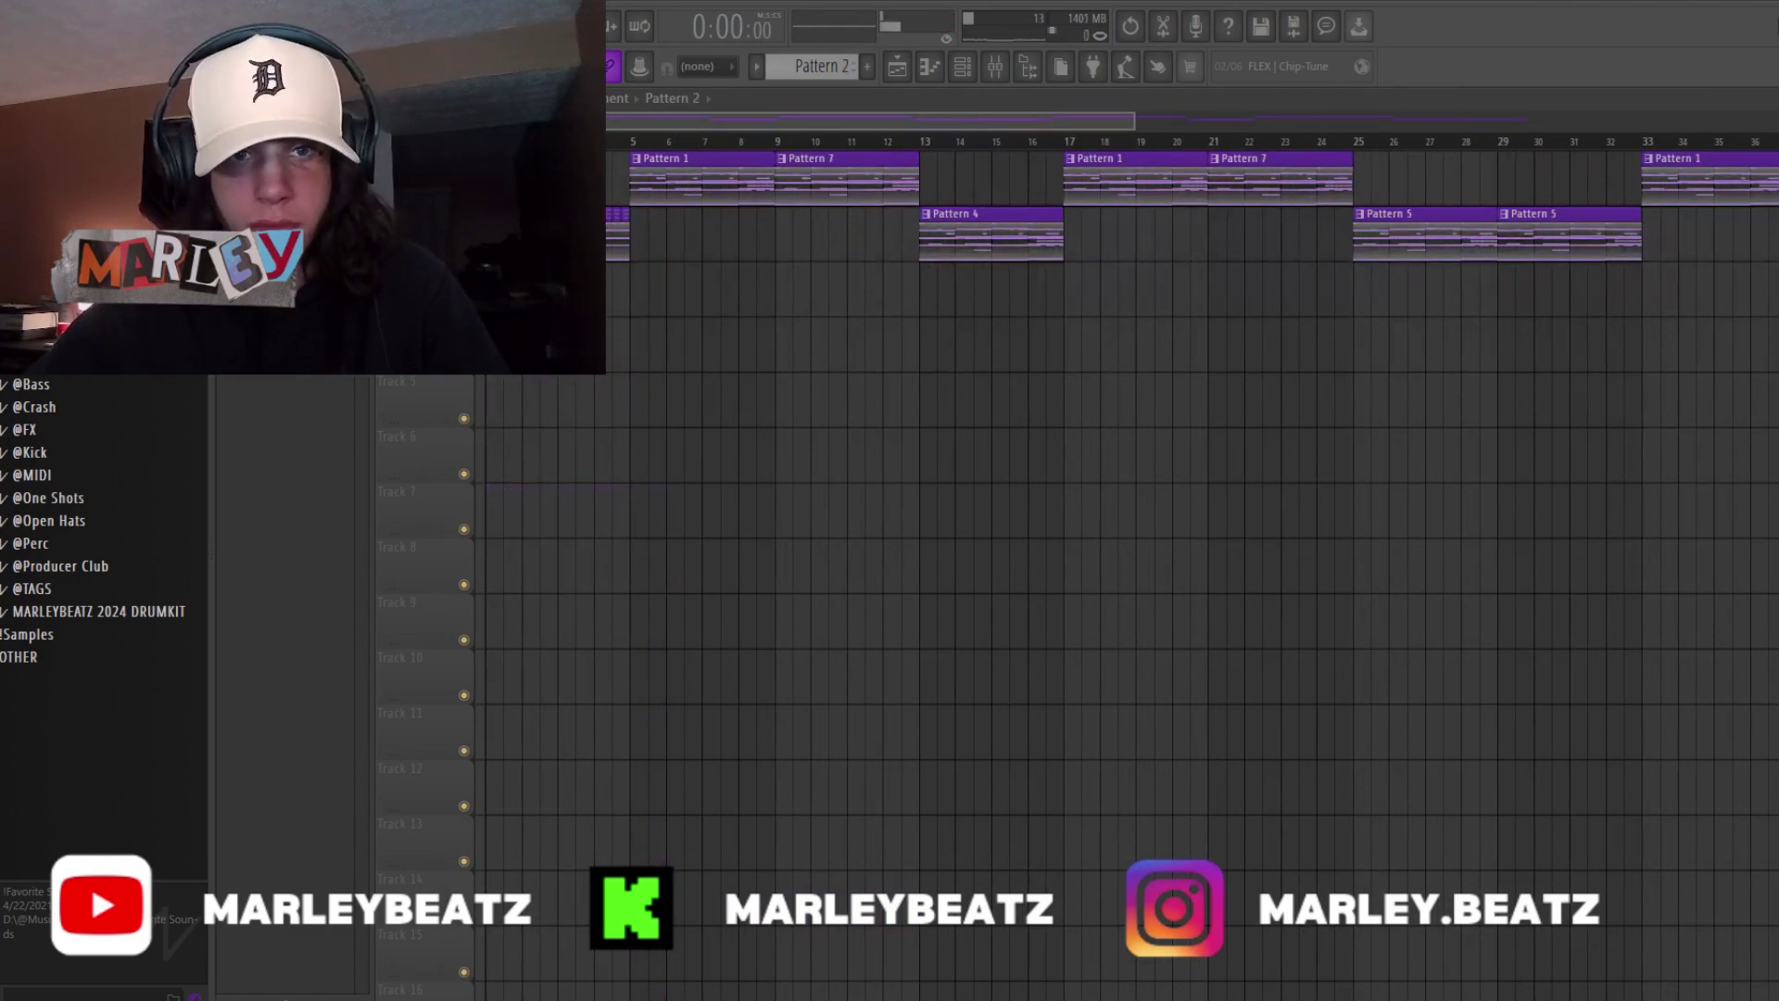
{"action": "key", "text": "space"}
- Cut the !short spinz 808 notes from Pattern 2 and return to the playlist
{"action": "left_click", "coordinate": [961, 67]}
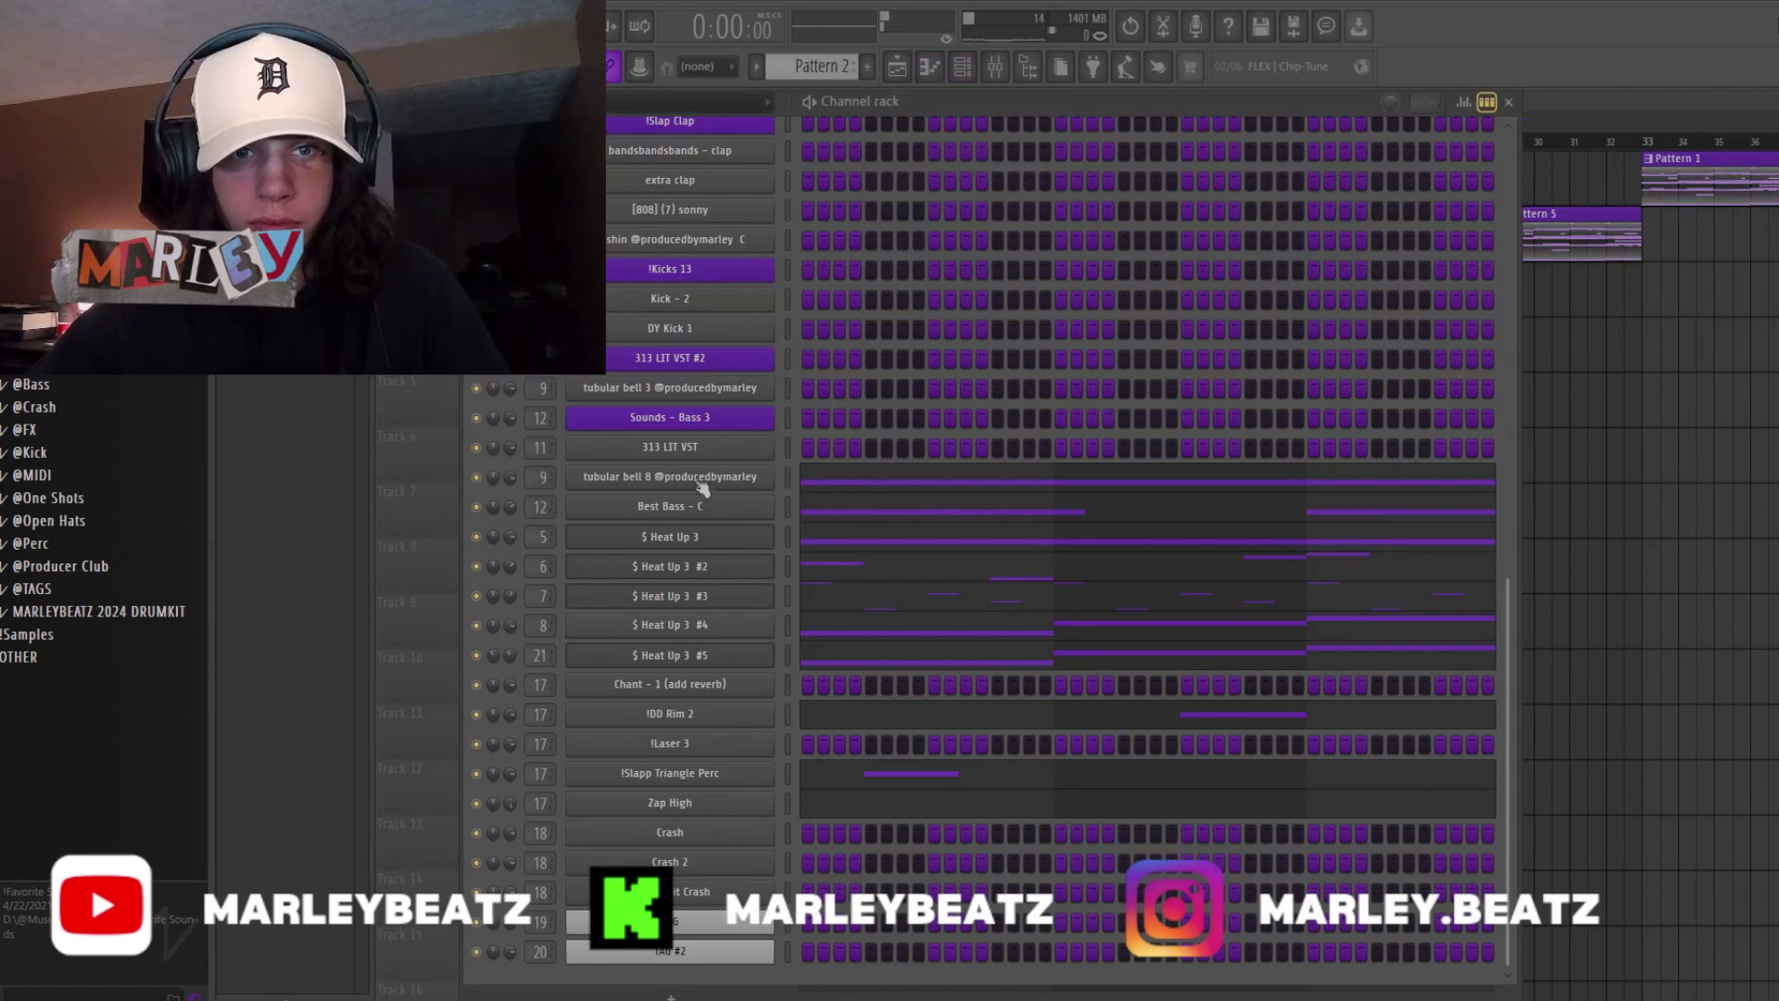
{"action": "scroll", "coordinate": [702, 488], "scroll_direction": "up", "scroll_amount": 5}
{"action": "right_click", "coordinate": [689, 267]}
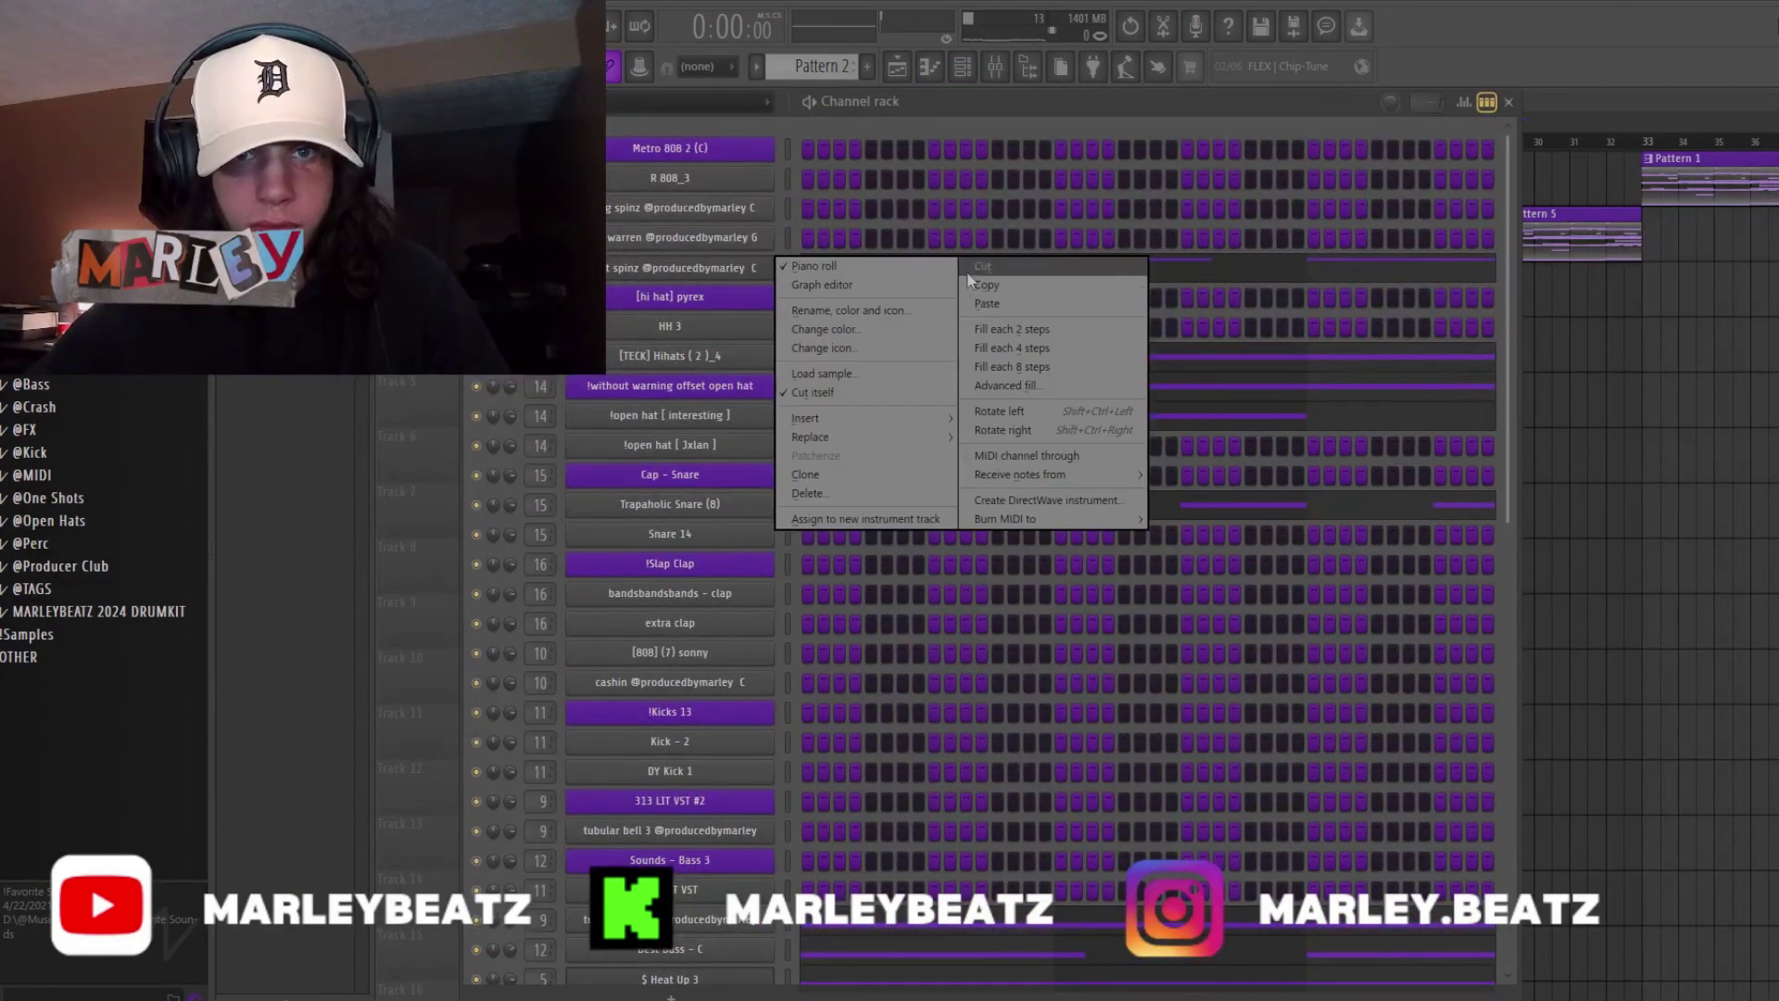
{"action": "left_click", "coordinate": [969, 273]}
{"action": "left_click", "coordinate": [1699, 350]}
{"action": "right_click", "coordinate": [1701, 350]}
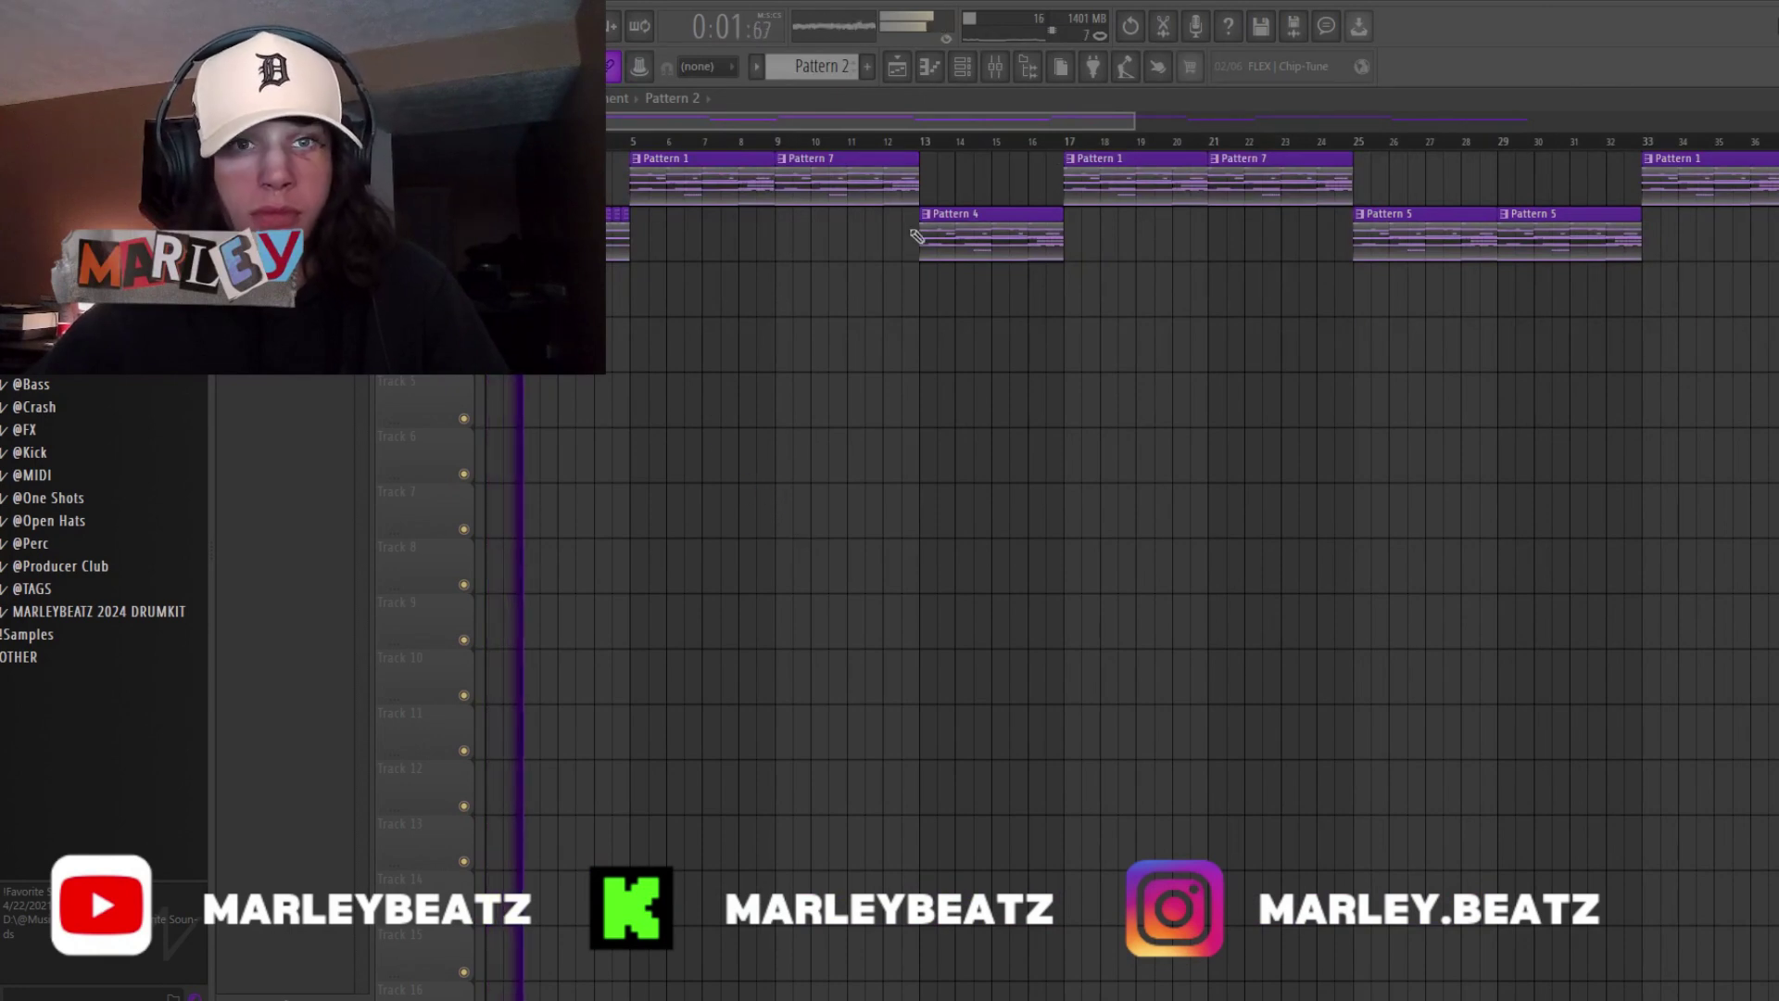
- Extend the last Pattern 5 clip at bar 57 so that it ends at bar 65
{"action": "left_click_drag", "start_coordinate": [1135, 115], "coordinate": [1770, 130]}
{"action": "scroll", "coordinate": [1250, 411], "scroll_direction": "down", "scroll_amount": 3}
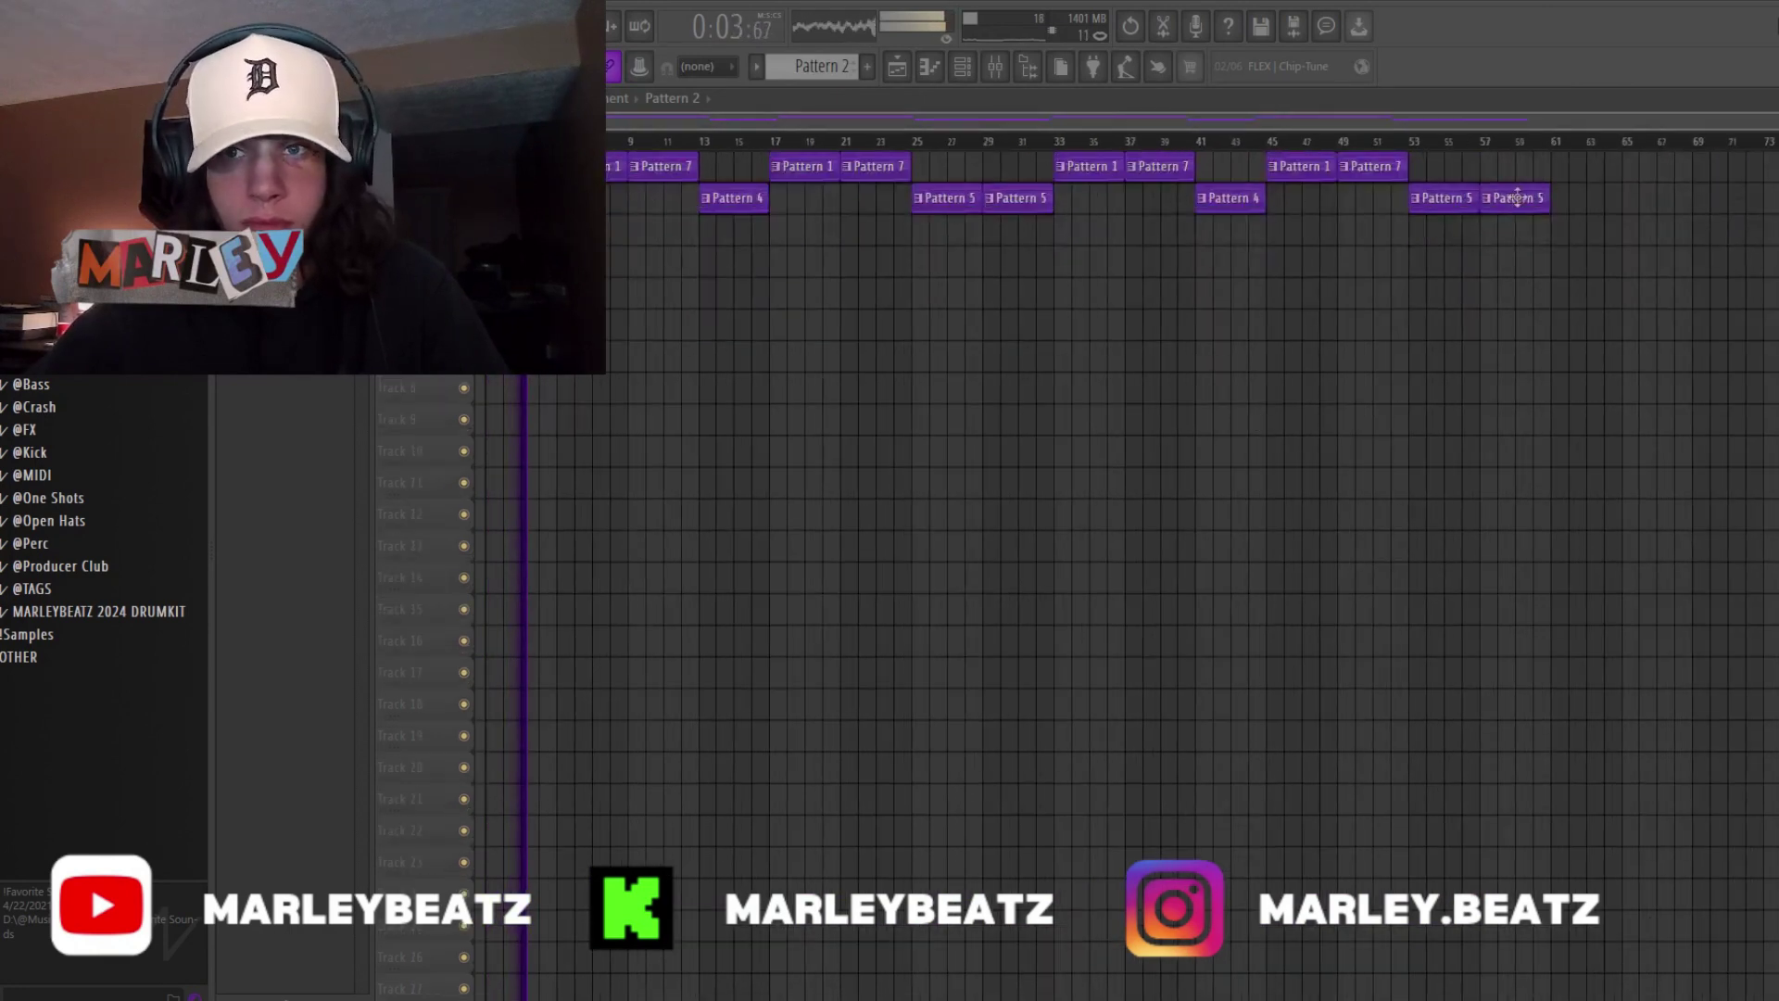
{"action": "left_click_drag", "start_coordinate": [1549, 197], "coordinate": [1620, 197]}
{"action": "scroll", "coordinate": [1548, 385], "scroll_direction": "up", "scroll_amount": 3}
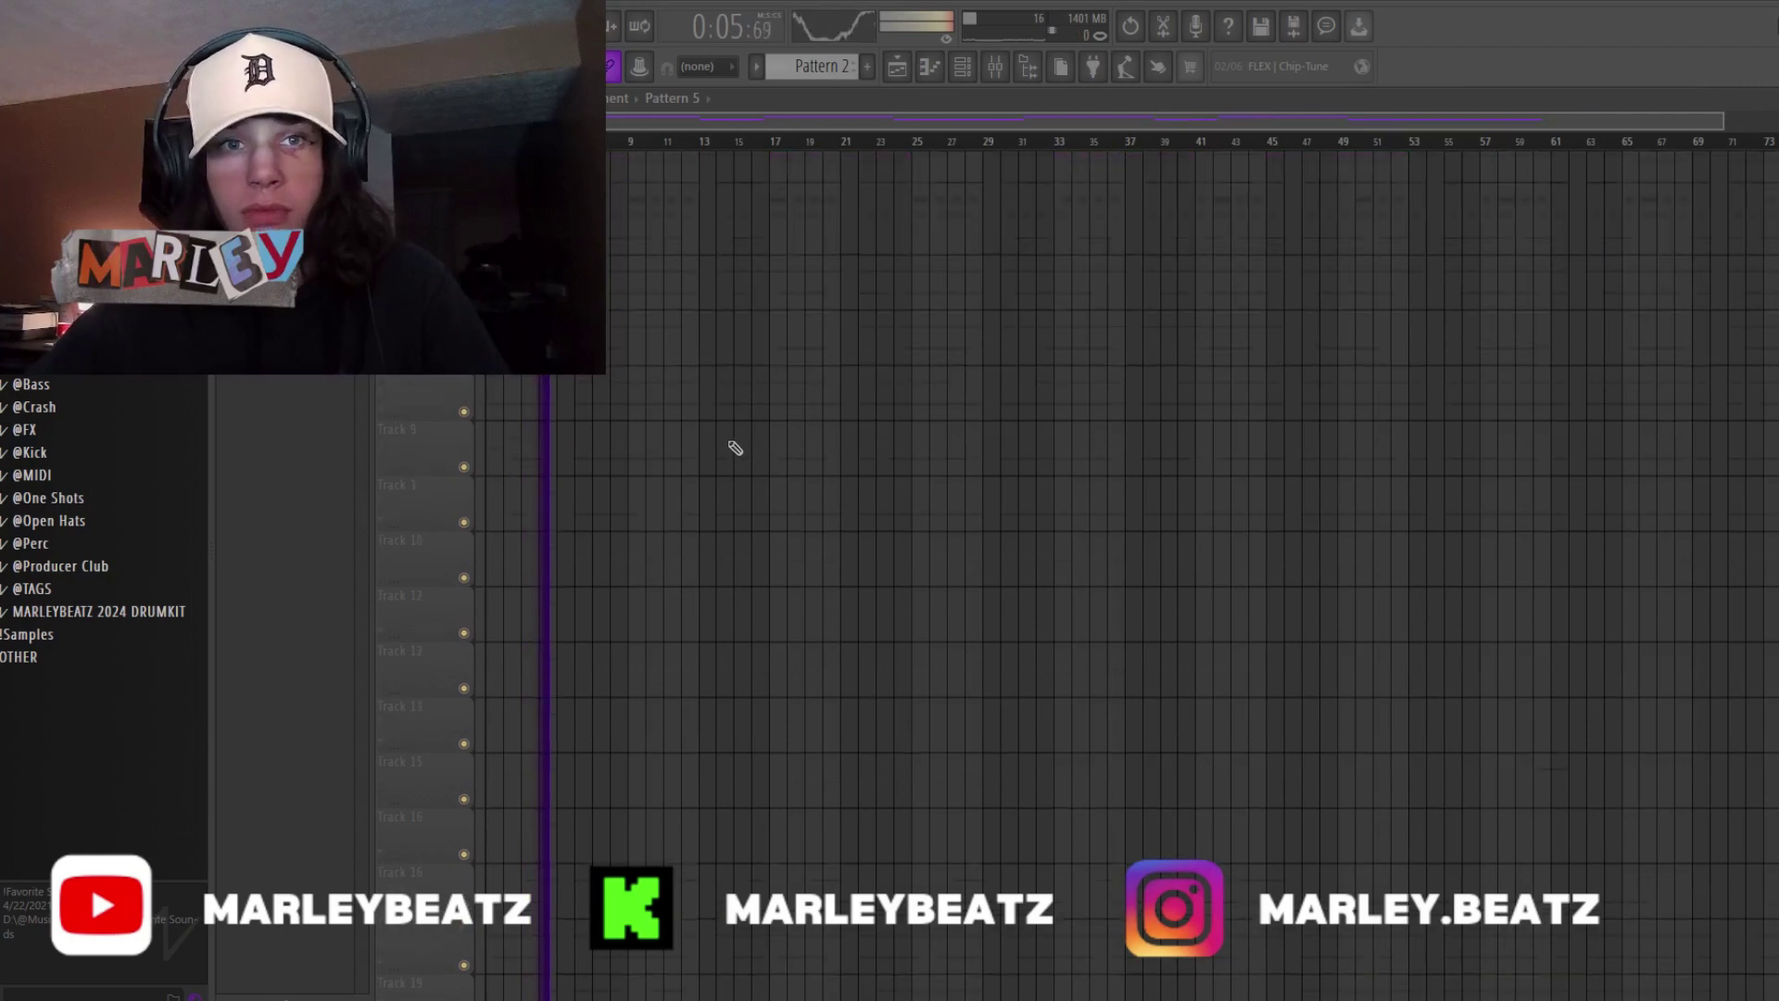
{"action": "scroll", "coordinate": [641, 318], "scroll_direction": "down", "scroll_amount": 3}
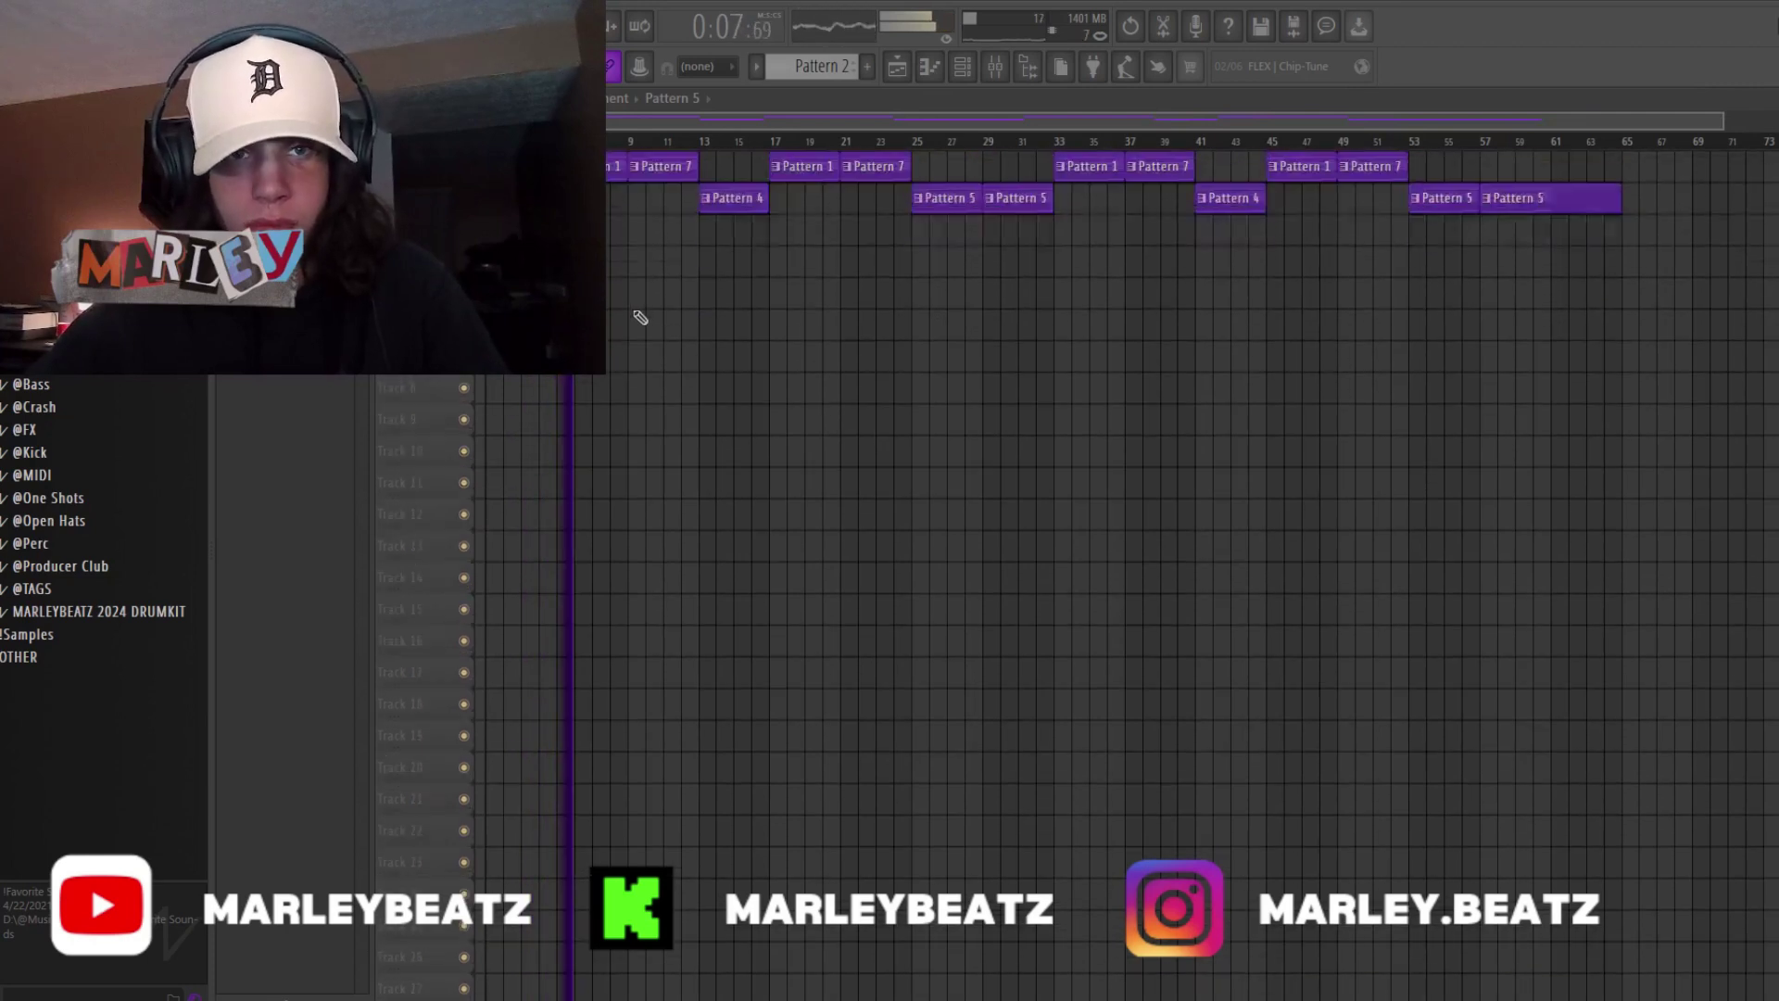
{"action": "key", "text": "space"}
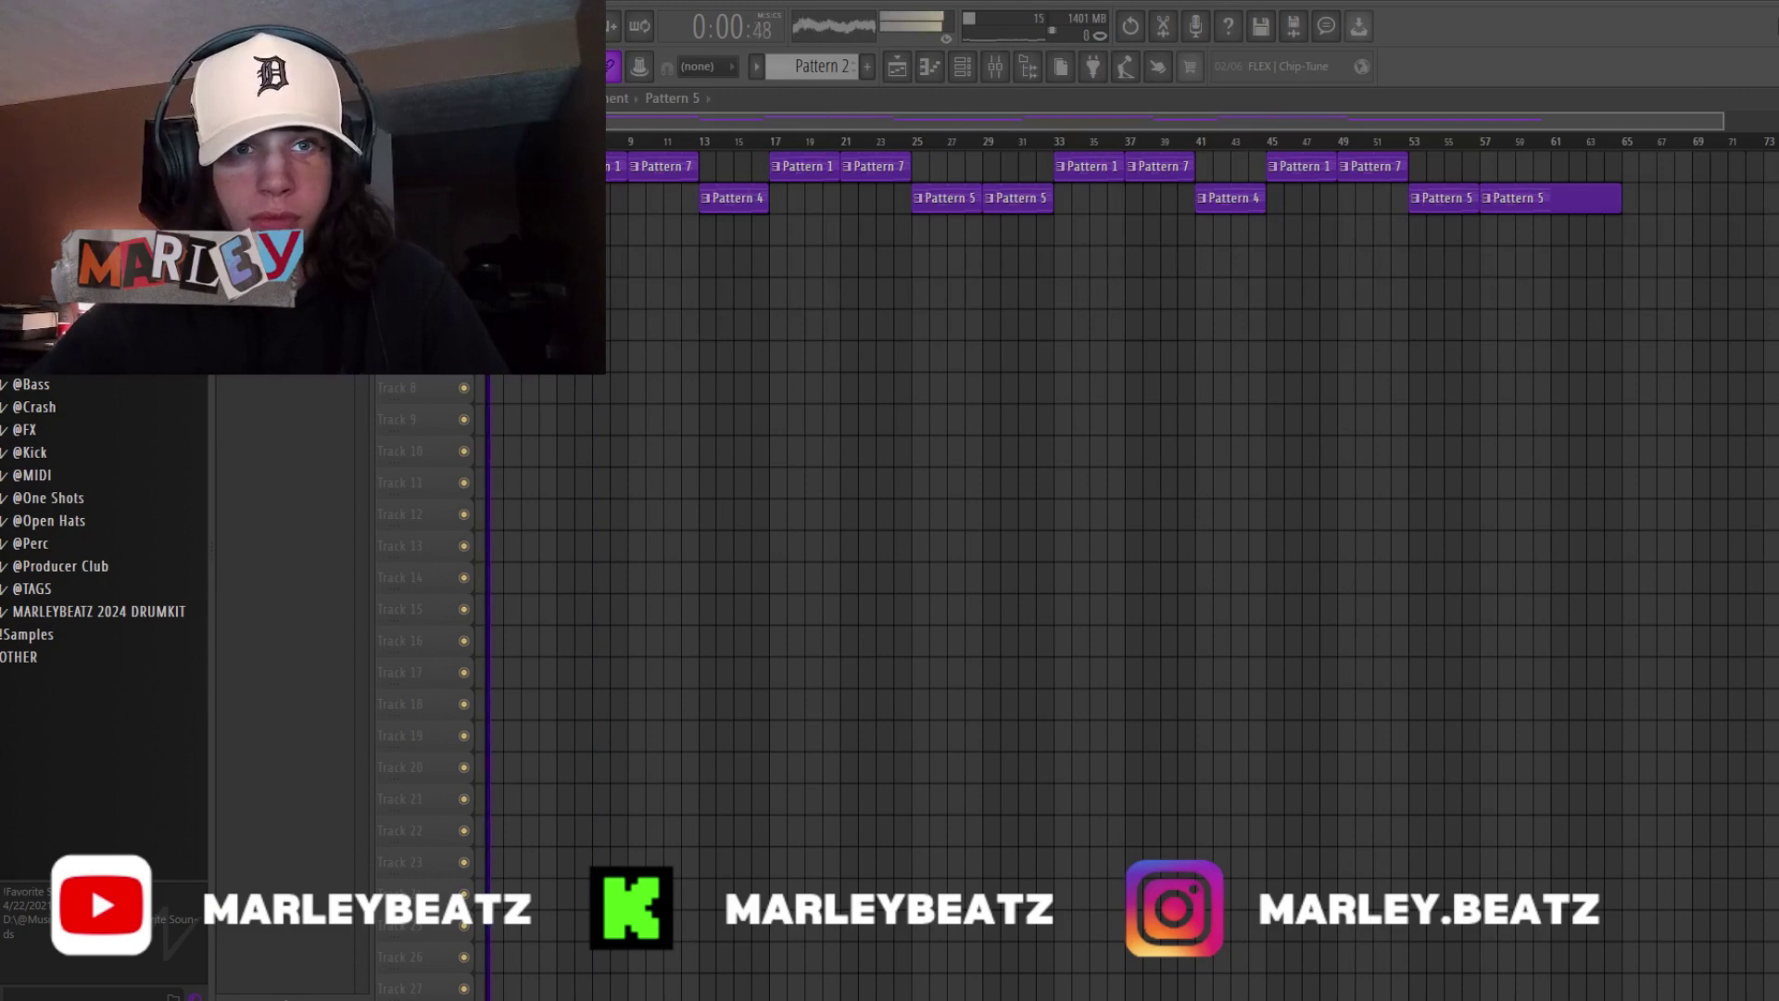
{"action": "left_click", "coordinate": [1010, 332]}
{"action": "right_click", "coordinate": [1012, 330]}
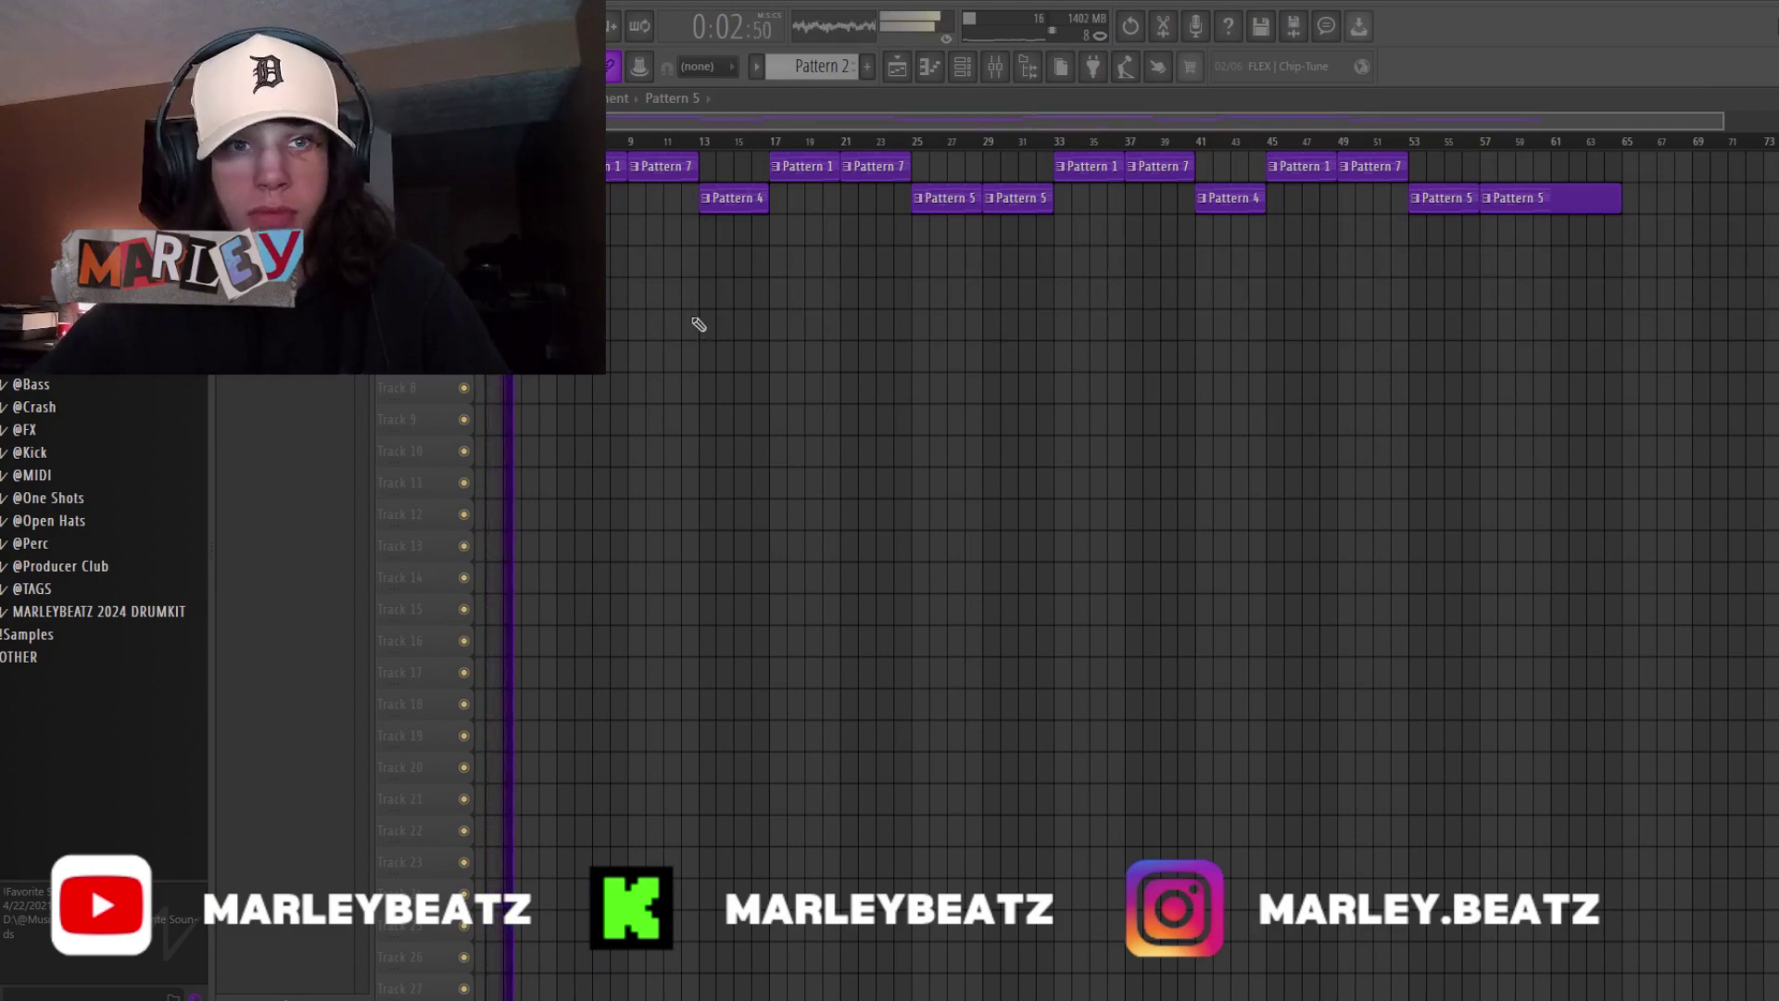
{"action": "left_click", "coordinate": [964, 65]}
{"action": "left_click", "coordinate": [964, 66]}
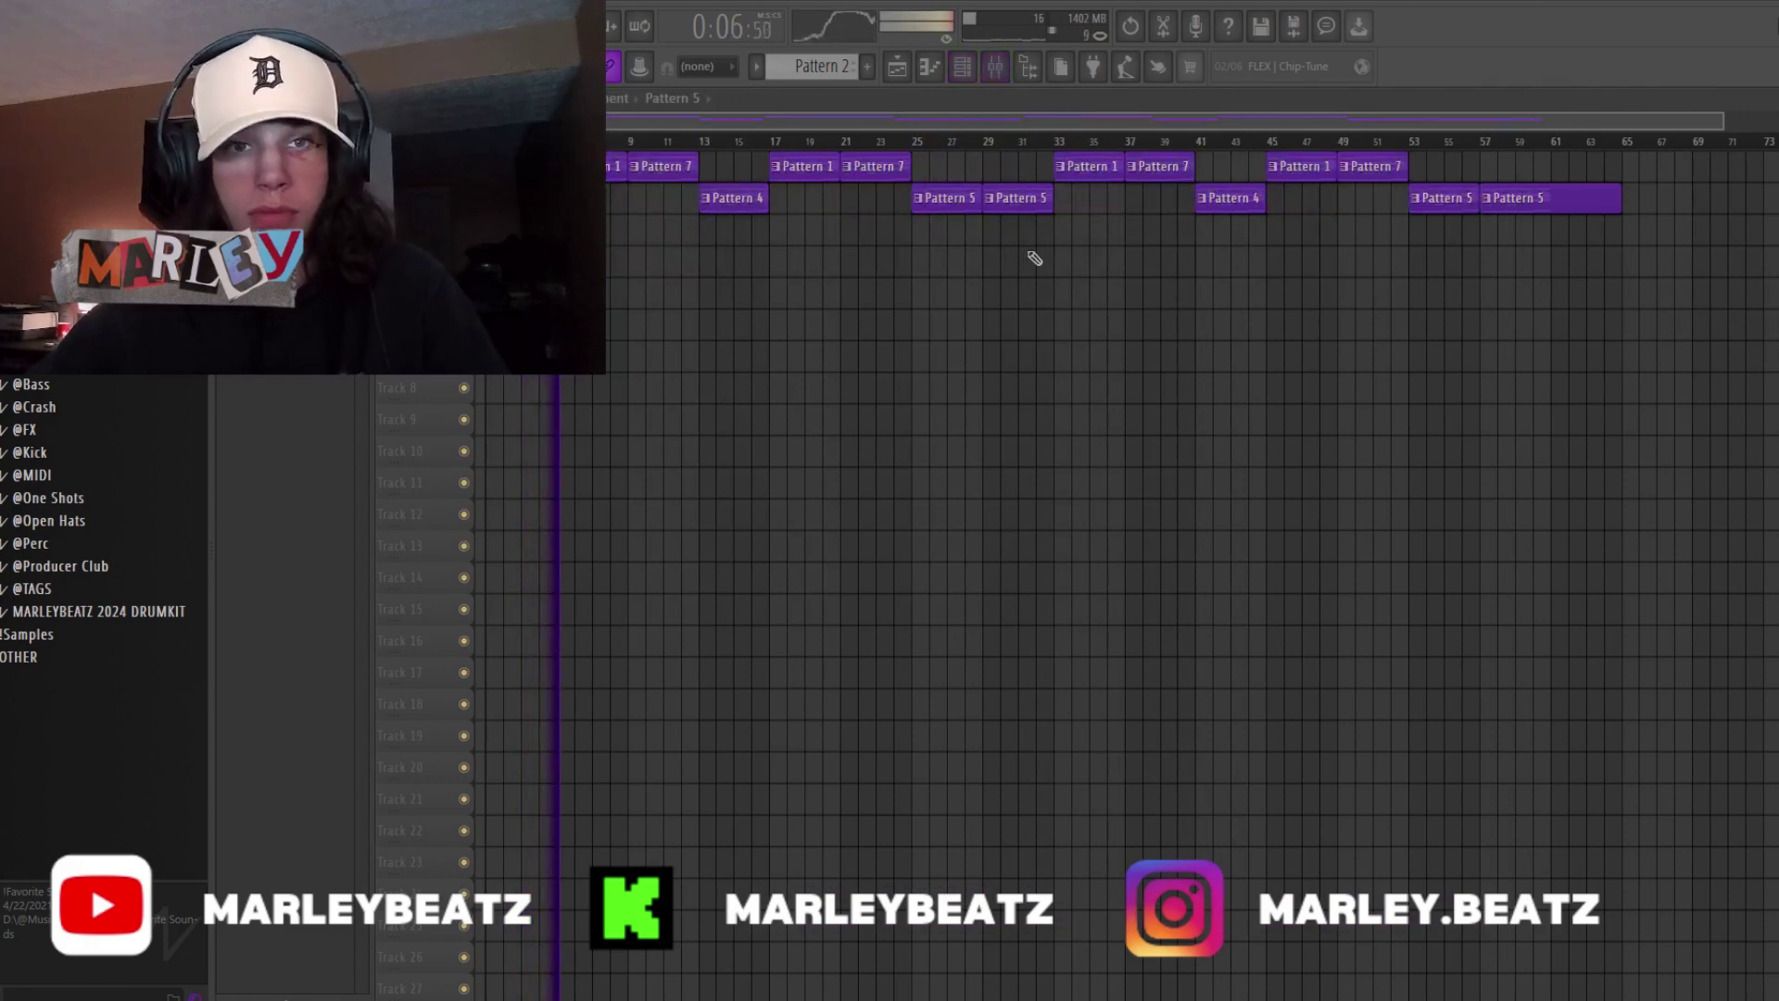
{"action": "left_click", "coordinate": [985, 350]}
{"action": "right_click", "coordinate": [989, 352]}
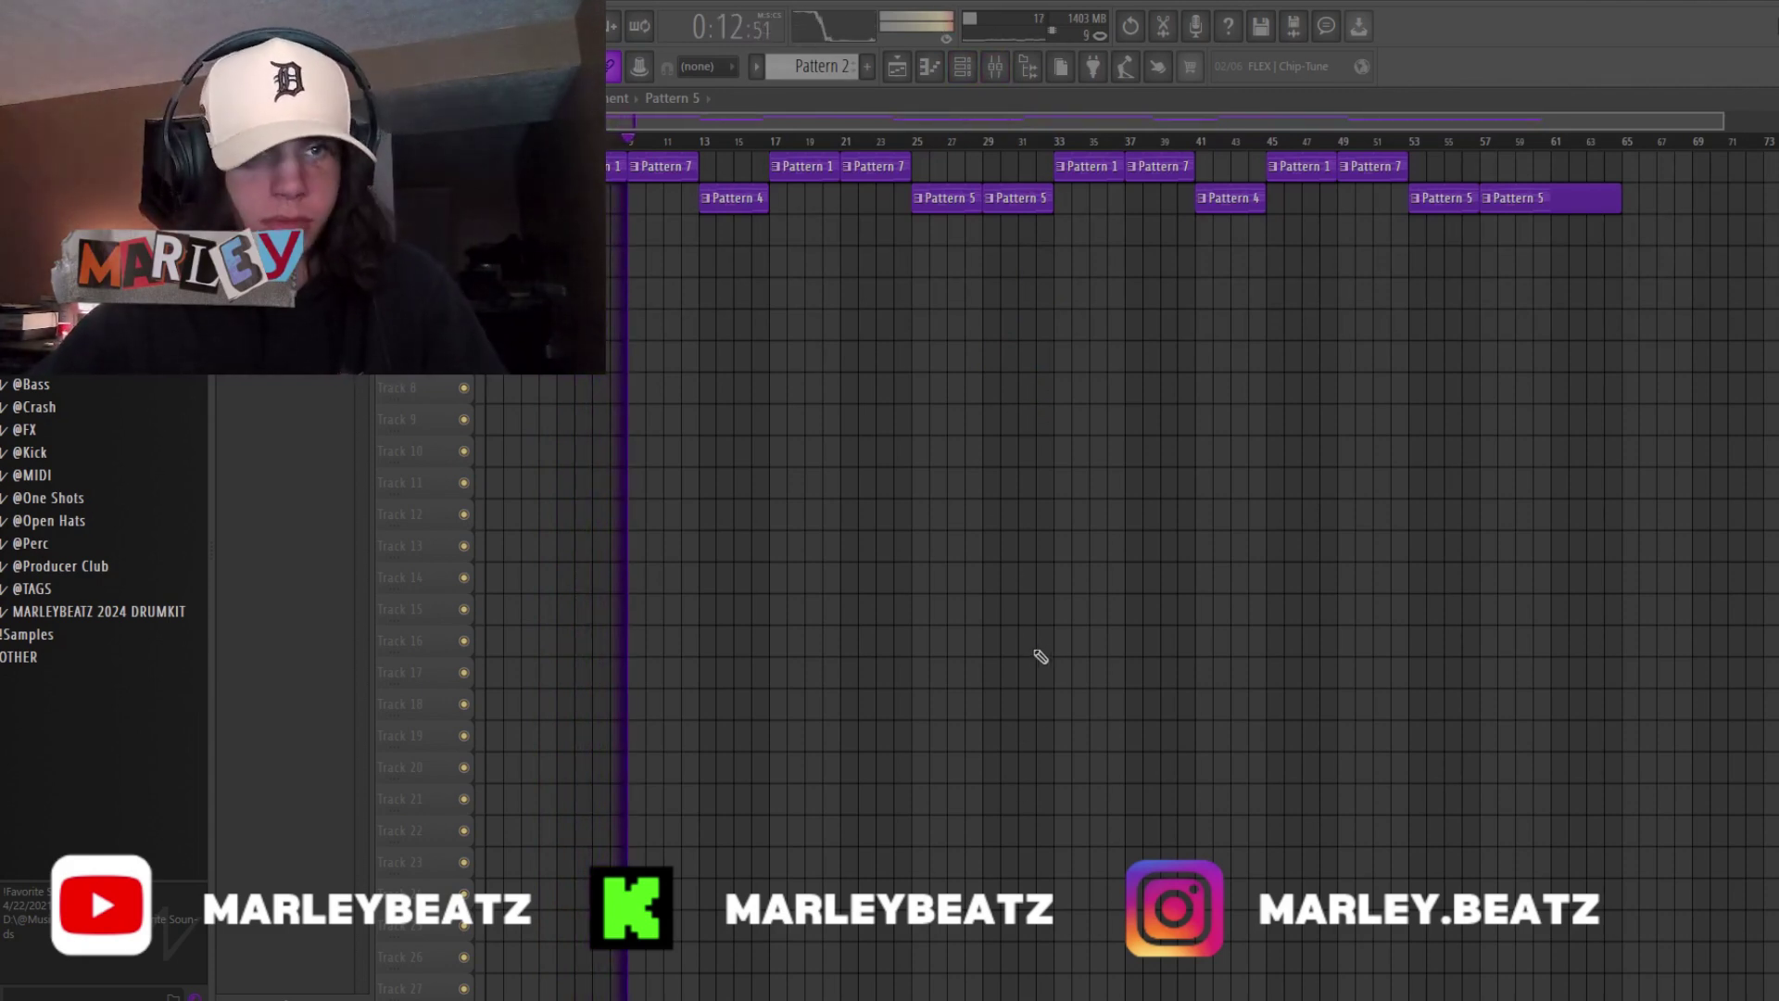
- Review Pattern 2's channels in the channel rack and the melody and bass tracks in the mixer during playback
{"action": "left_click", "coordinate": [963, 66]}
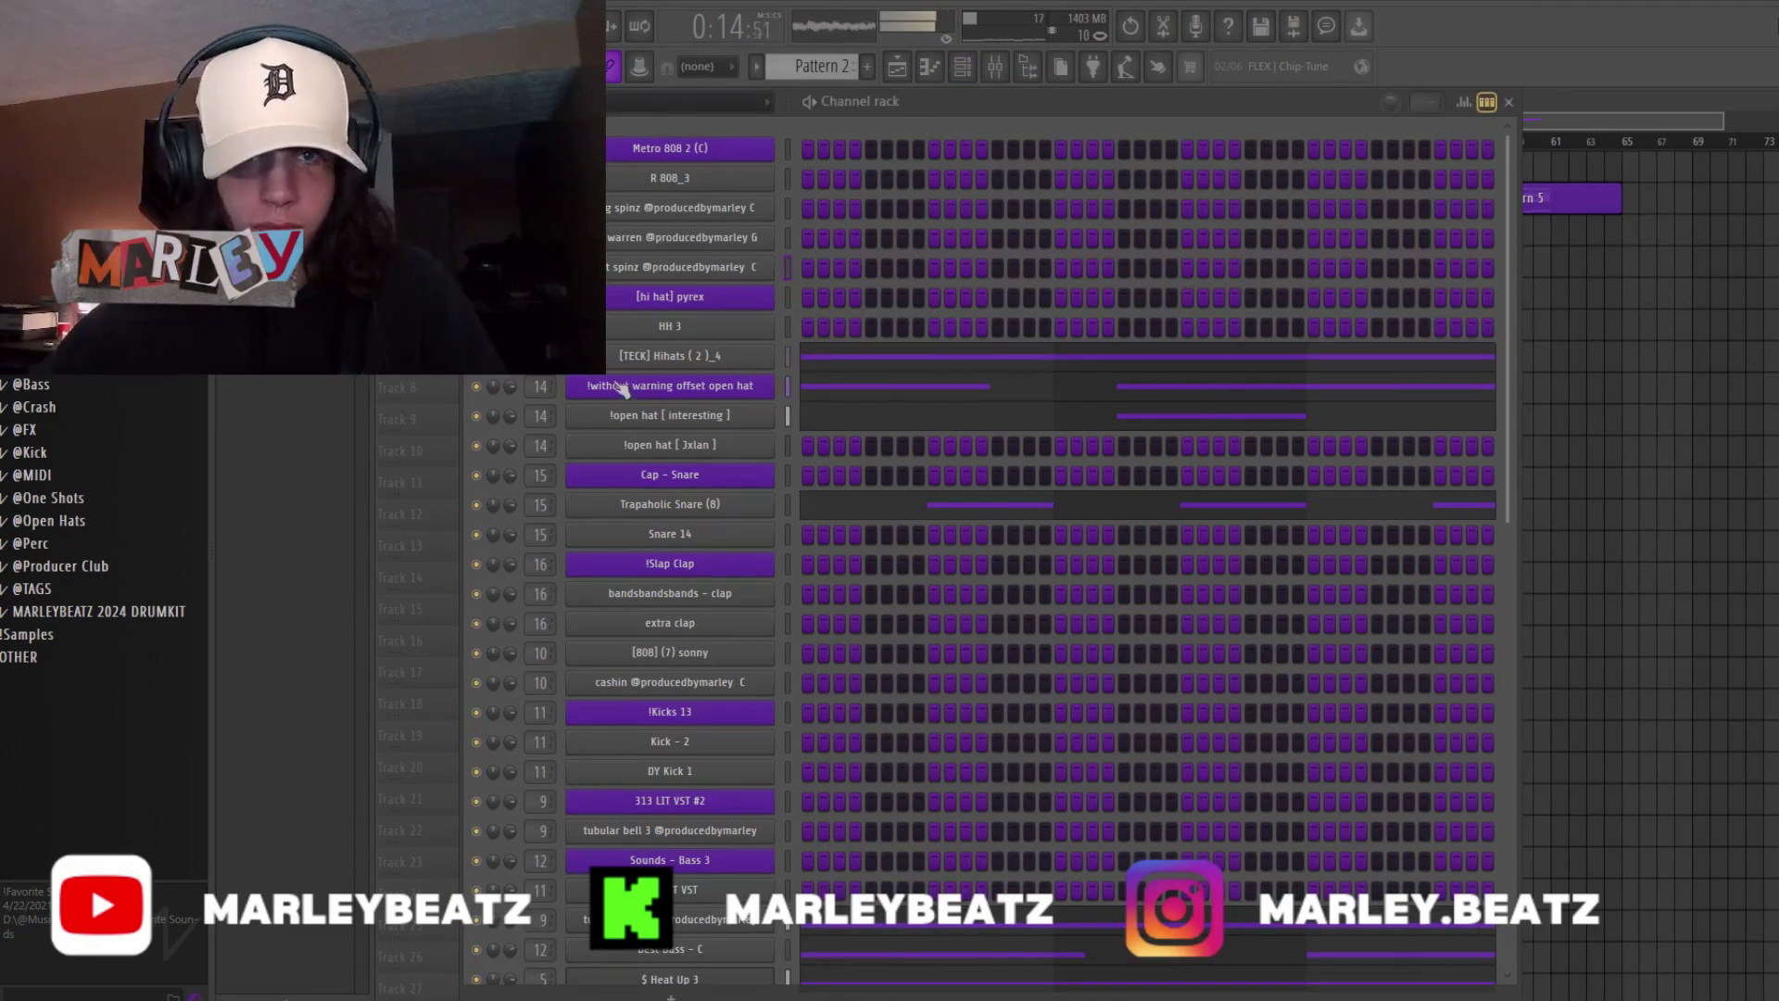
{"action": "scroll", "coordinate": [620, 387], "scroll_direction": "down", "scroll_amount": 6}
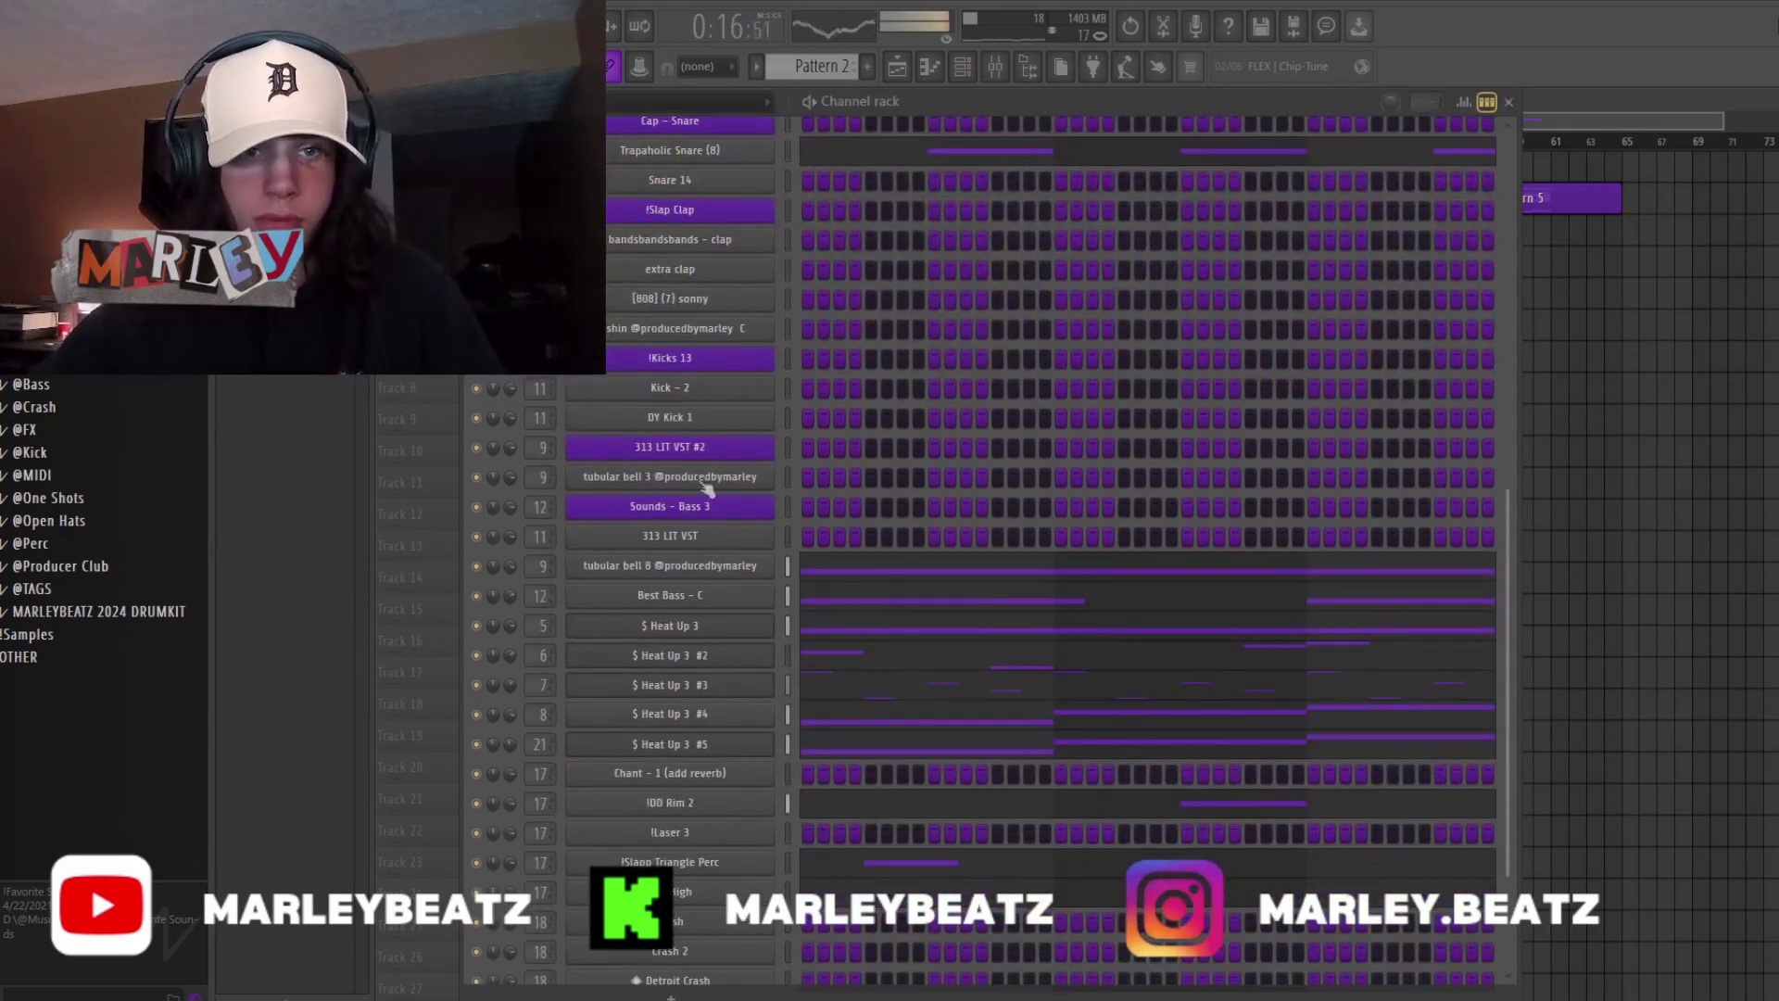
{"action": "left_click", "coordinate": [995, 70]}
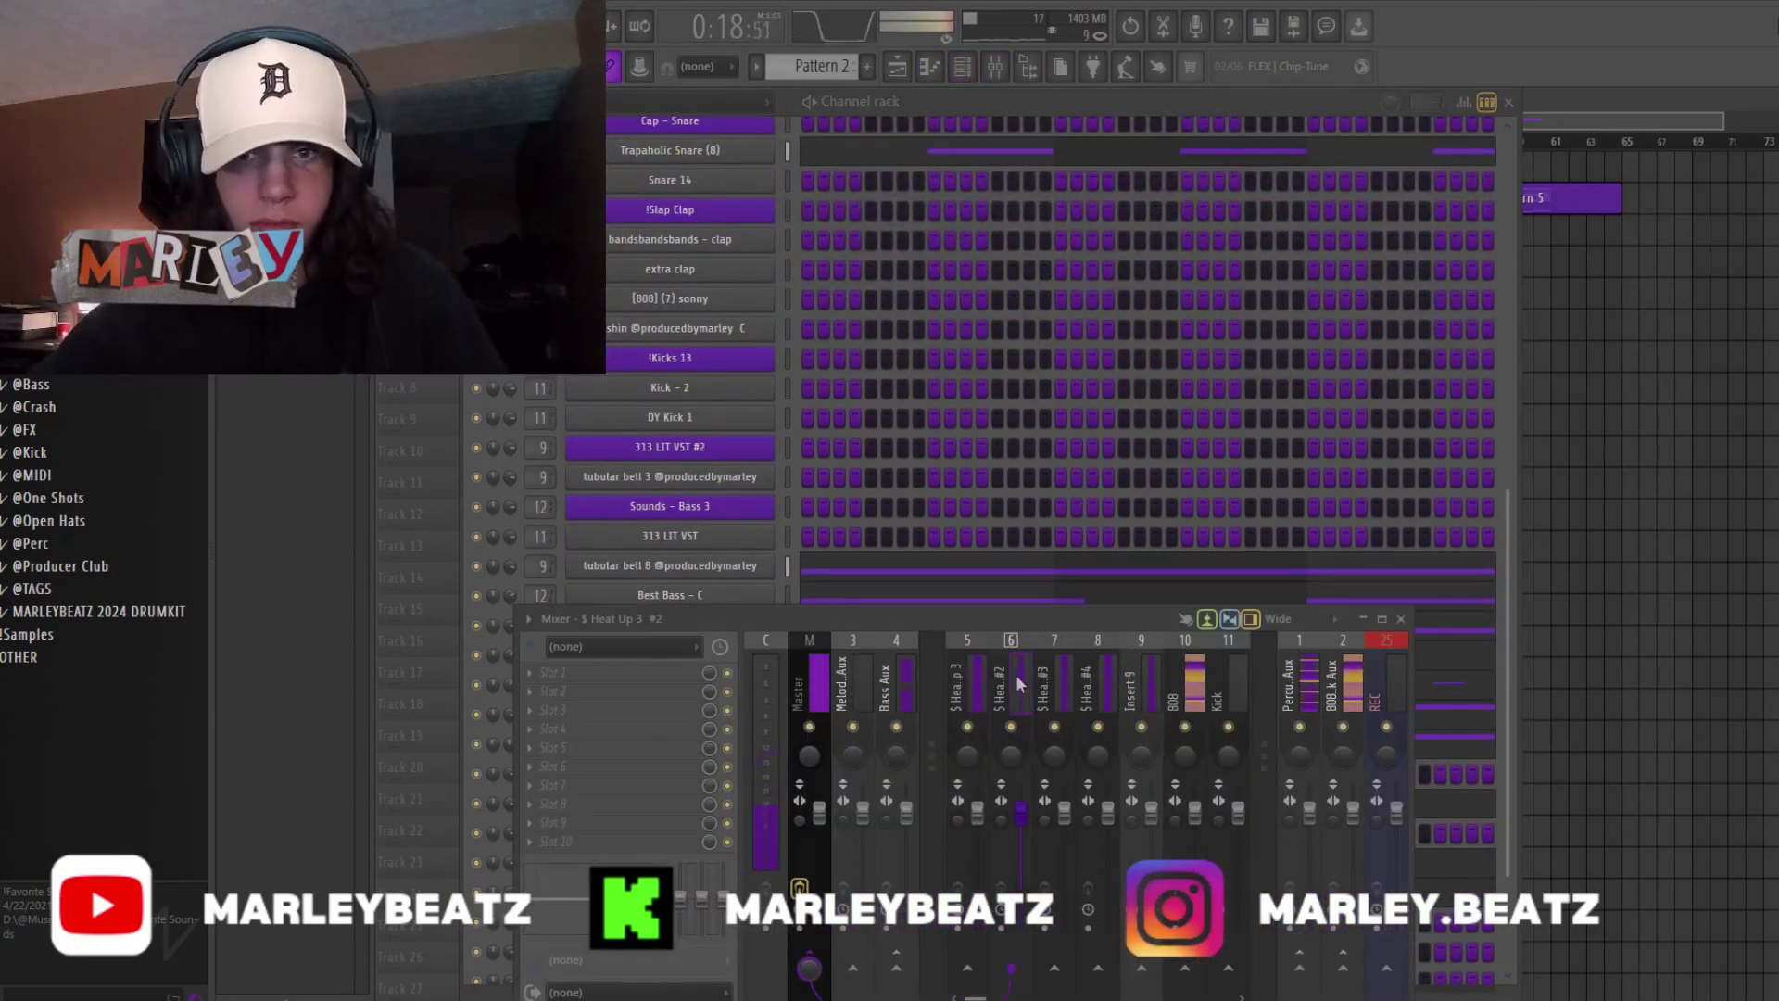
{"action": "left_click", "coordinate": [977, 686]}
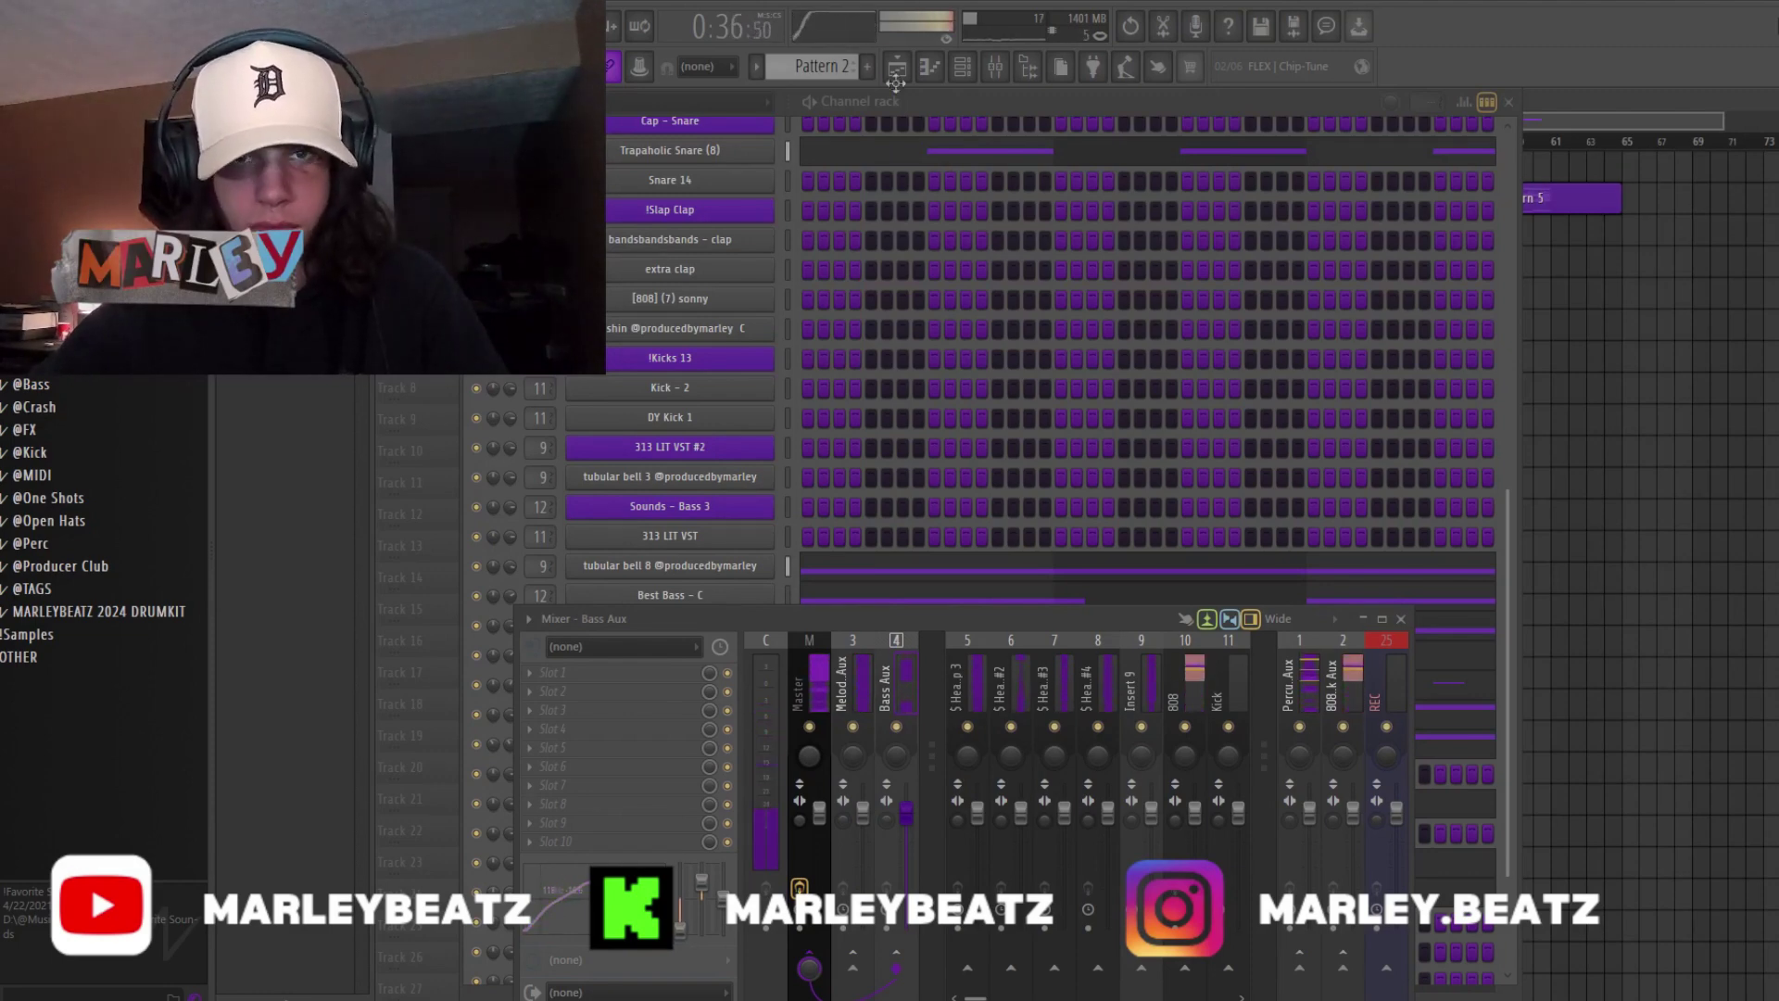
{"action": "left_click", "coordinate": [897, 78]}
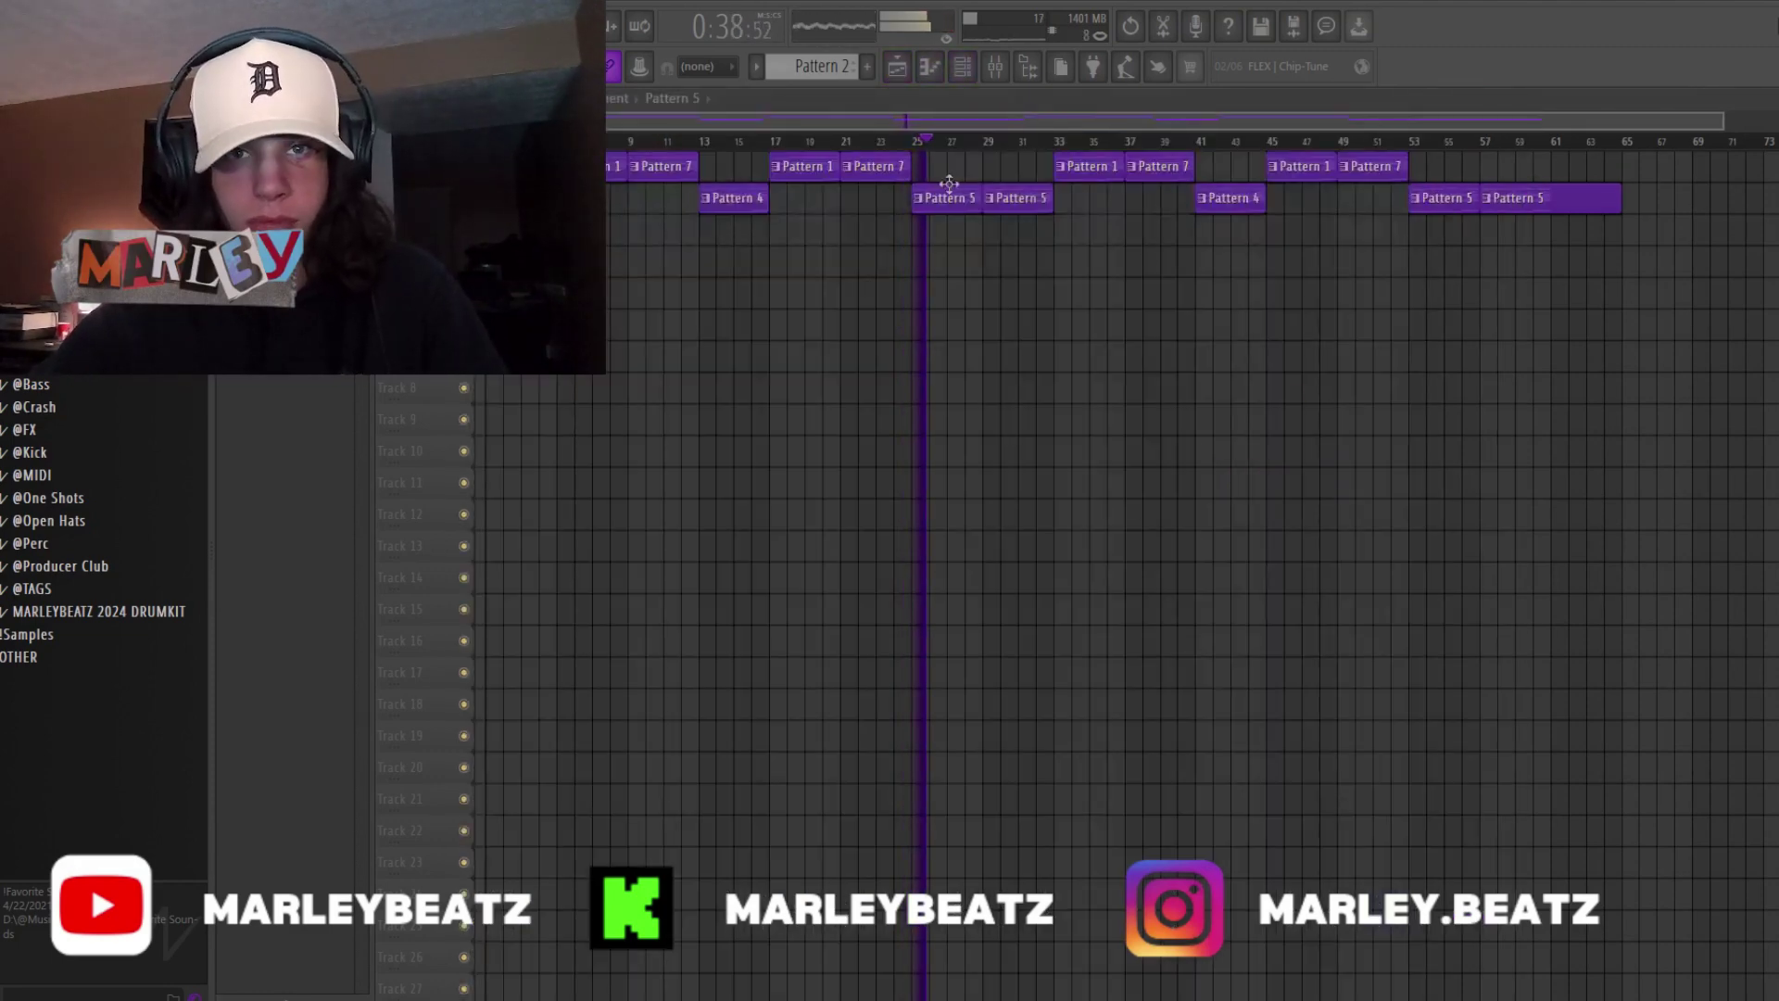
- Make the Pattern 5 clip at bar 29 unique and open its notes for editing
{"action": "scroll", "coordinate": [980, 217], "scroll_direction": "up", "scroll_amount": 3}
{"action": "scroll", "coordinate": [980, 218], "scroll_direction": "up", "scroll_amount": 2}
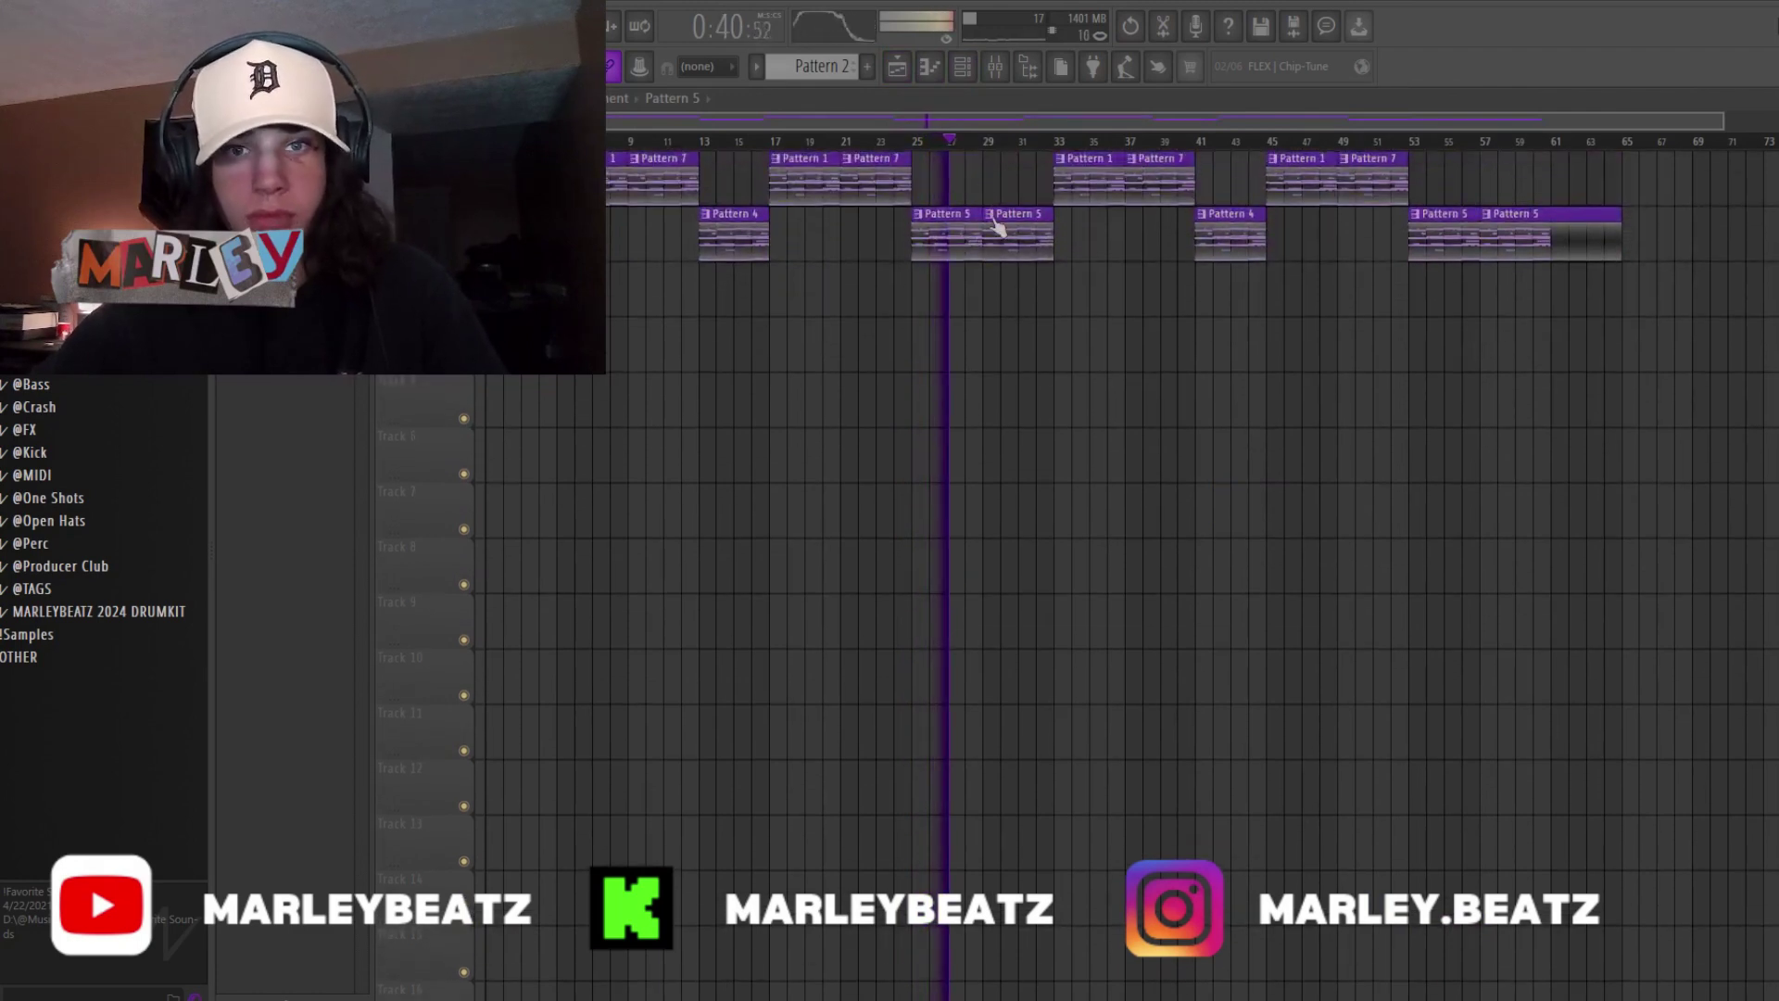
{"action": "left_click", "coordinate": [989, 215]}
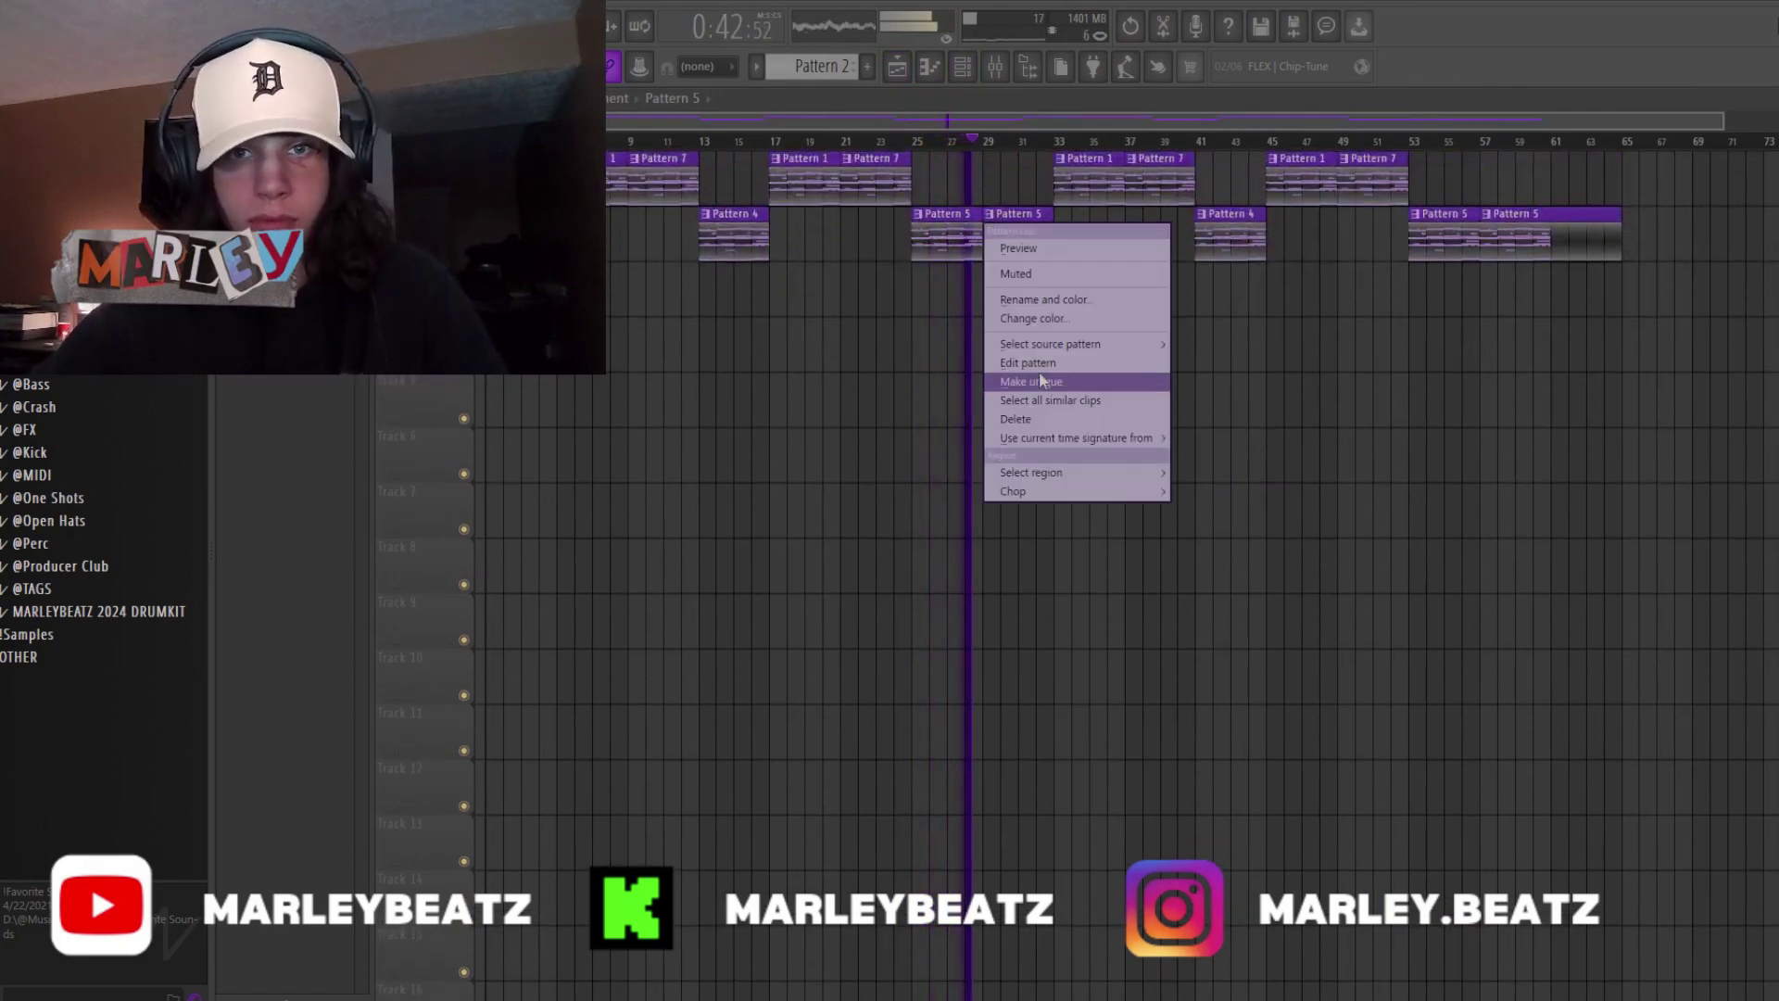
{"action": "left_click", "coordinate": [1033, 381]}
{"action": "double_click", "coordinate": [1009, 247]}
- Transpose the $ Heat Up 3 #2 notes in Pattern 6 down one octave
{"action": "left_click", "coordinate": [876, 102]}
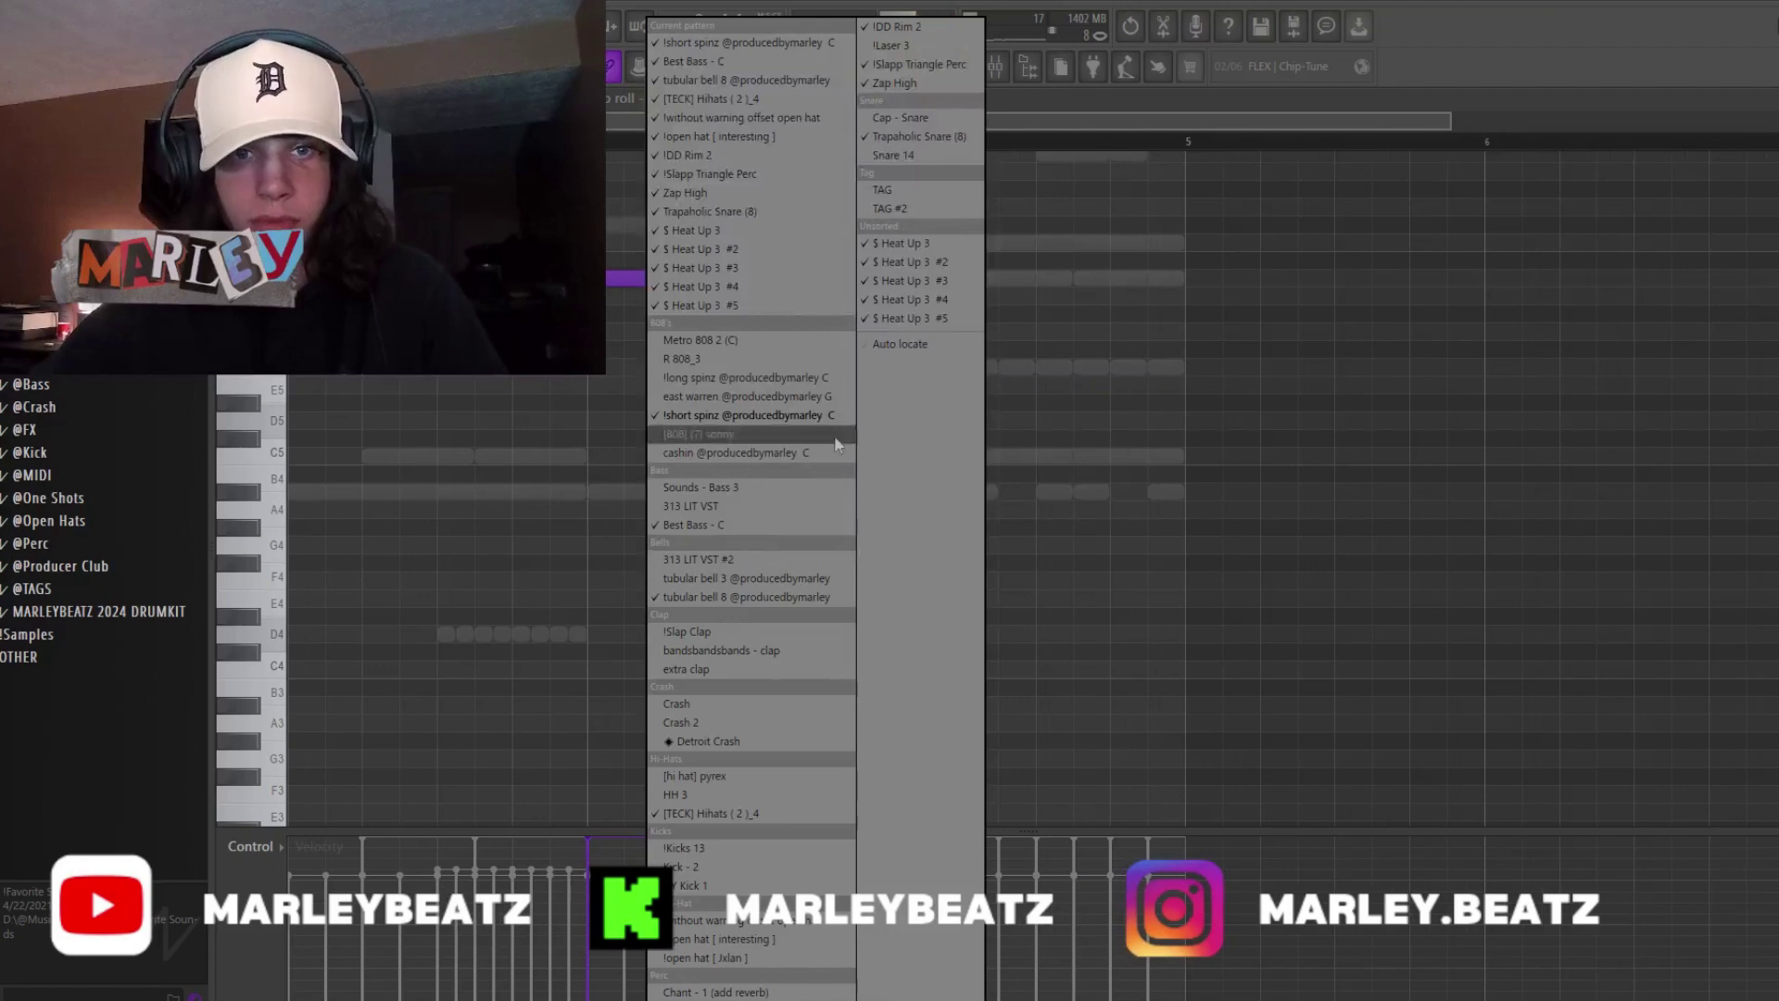
{"action": "left_click", "coordinate": [906, 317]}
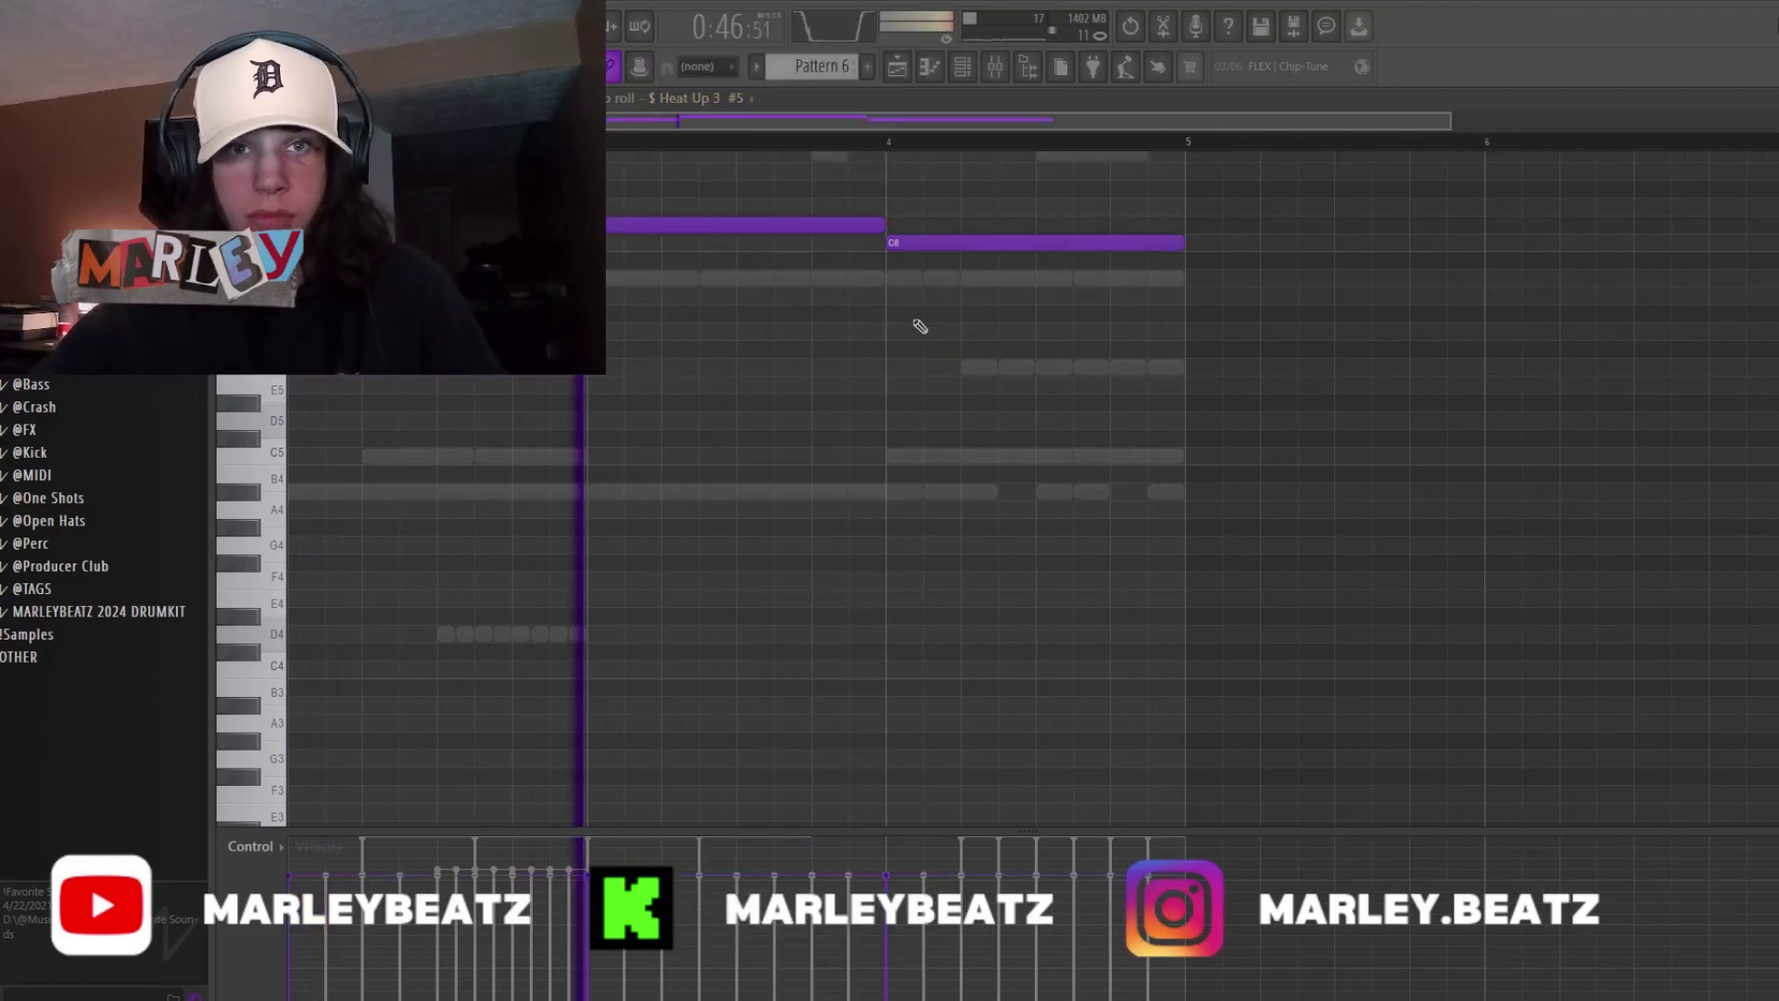
{"action": "left_click", "coordinate": [732, 98]}
{"action": "left_click", "coordinate": [908, 253]}
{"action": "scroll", "coordinate": [908, 254], "scroll_direction": "up", "scroll_amount": 5}
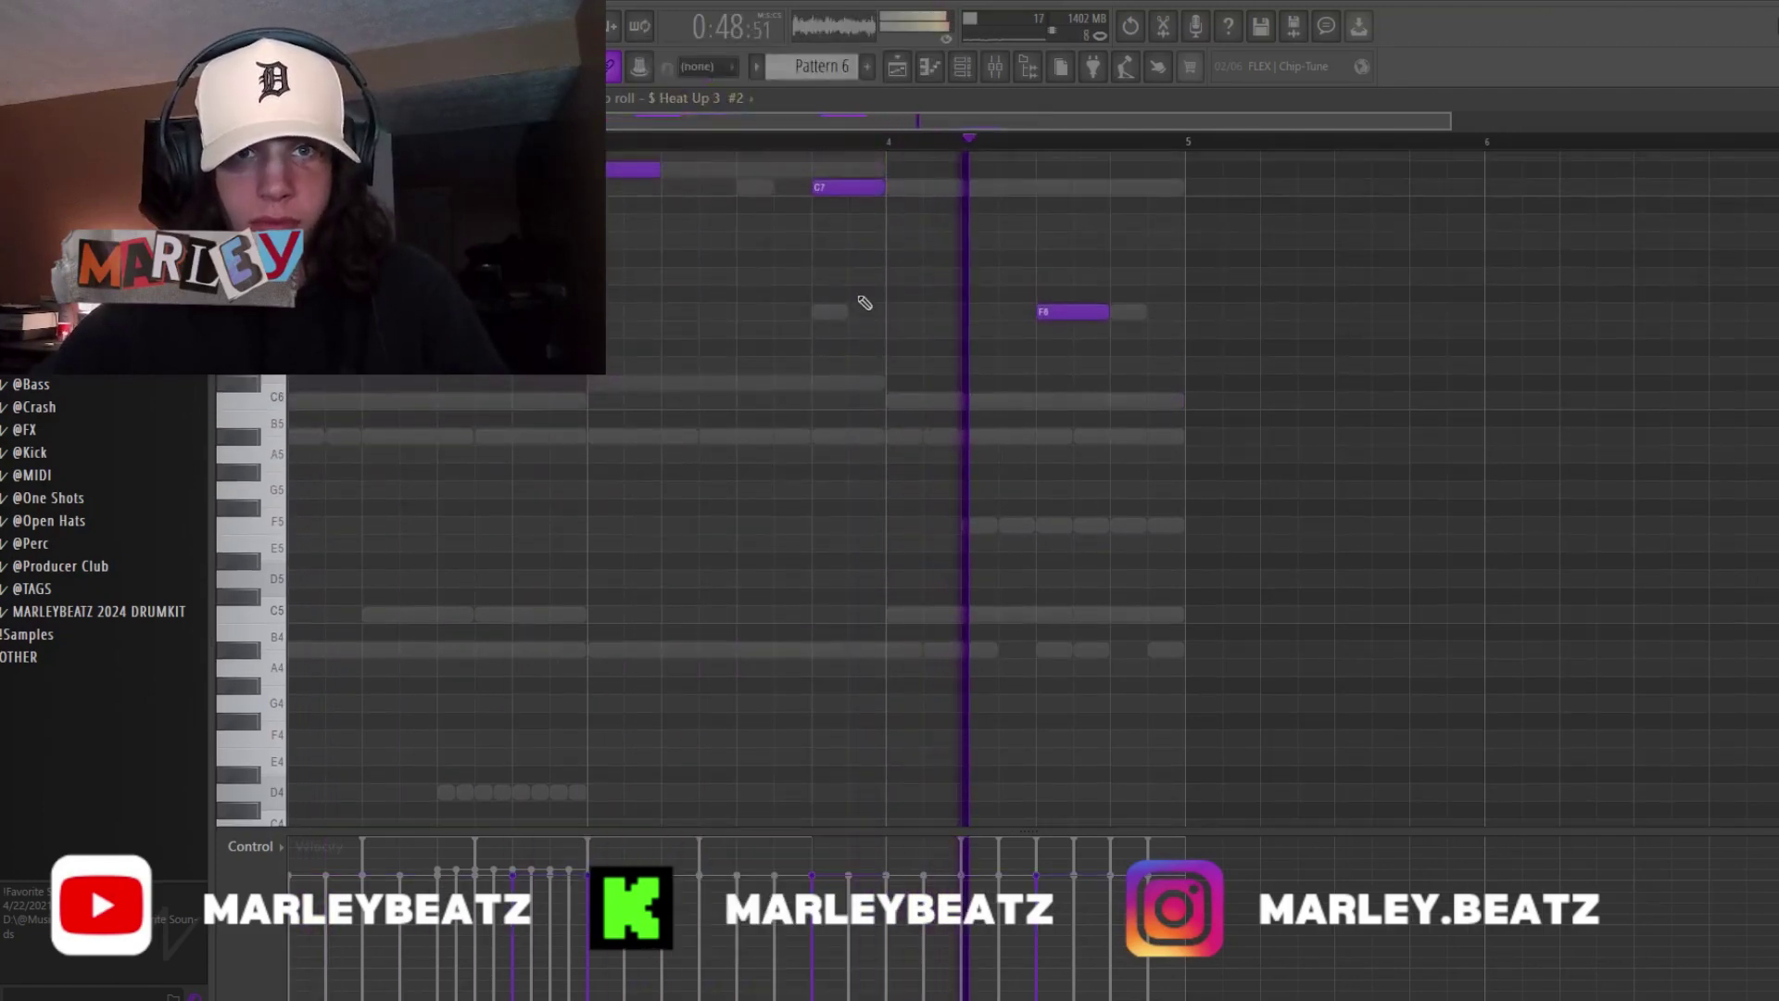
{"action": "key", "text": "ctrl+Down"}
- Transpose the $ Heat Up 3 notes up one octave to A#2 and C3
{"action": "left_click", "coordinate": [729, 100]}
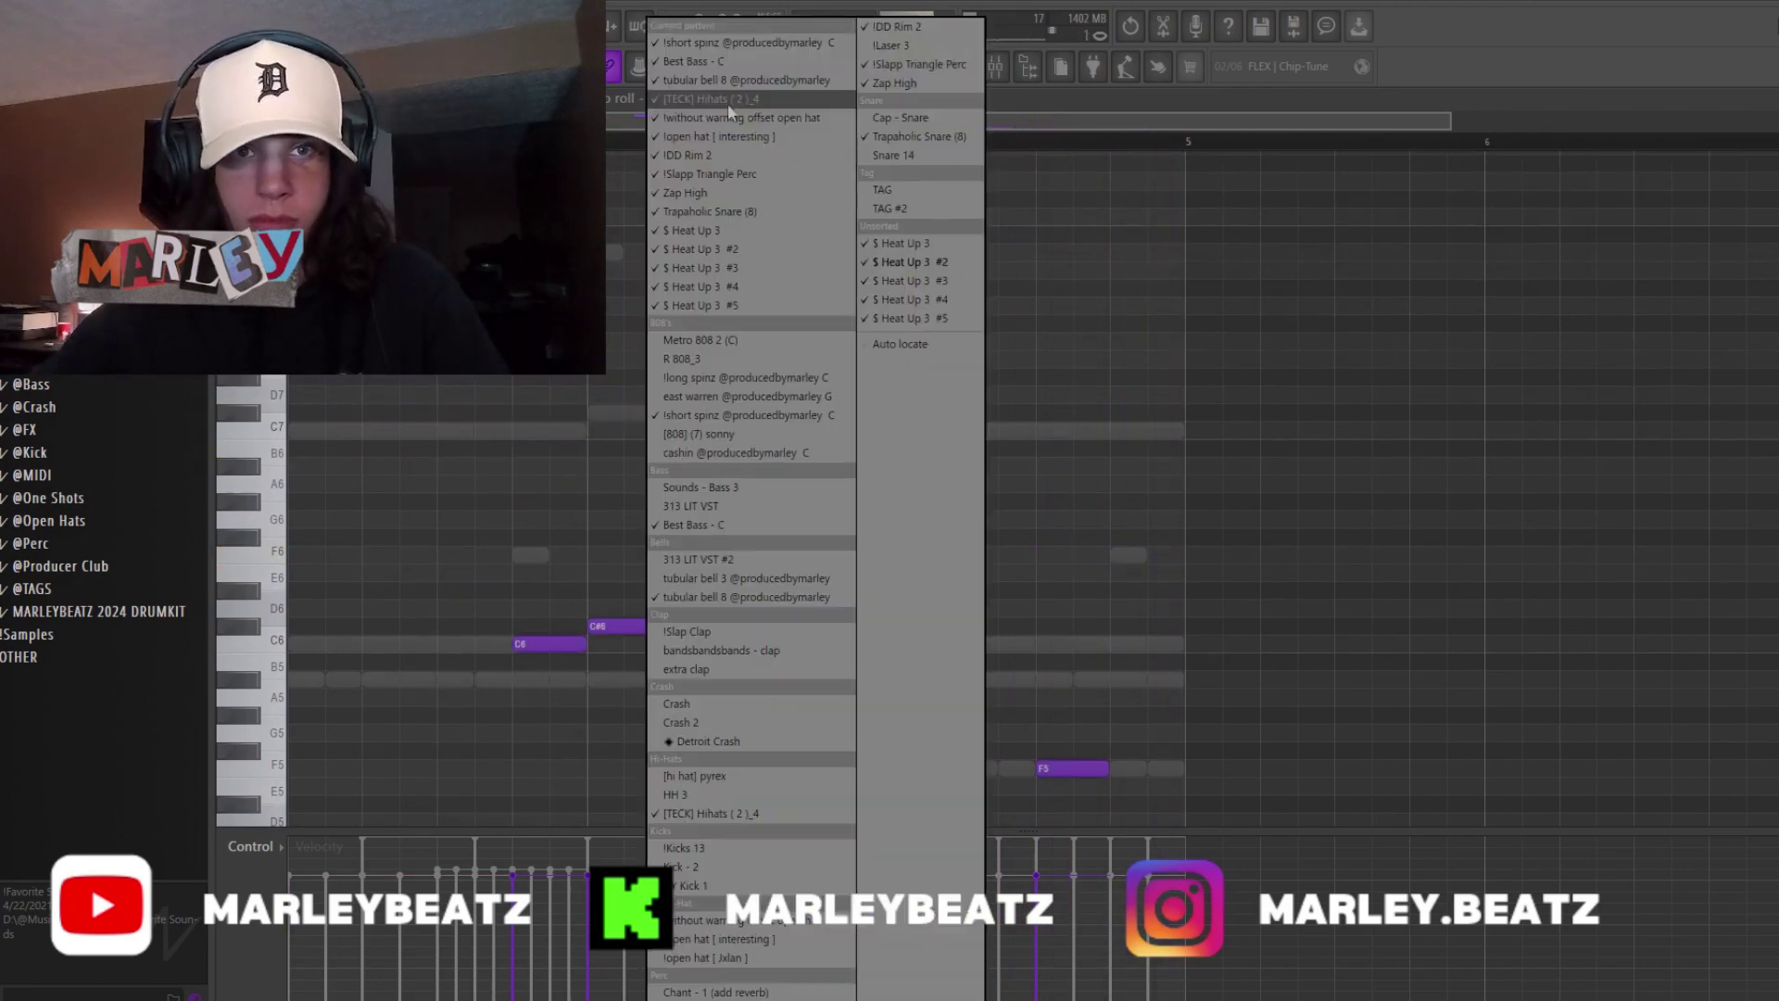
{"action": "left_click", "coordinate": [882, 261]}
{"action": "left_click", "coordinate": [752, 99]}
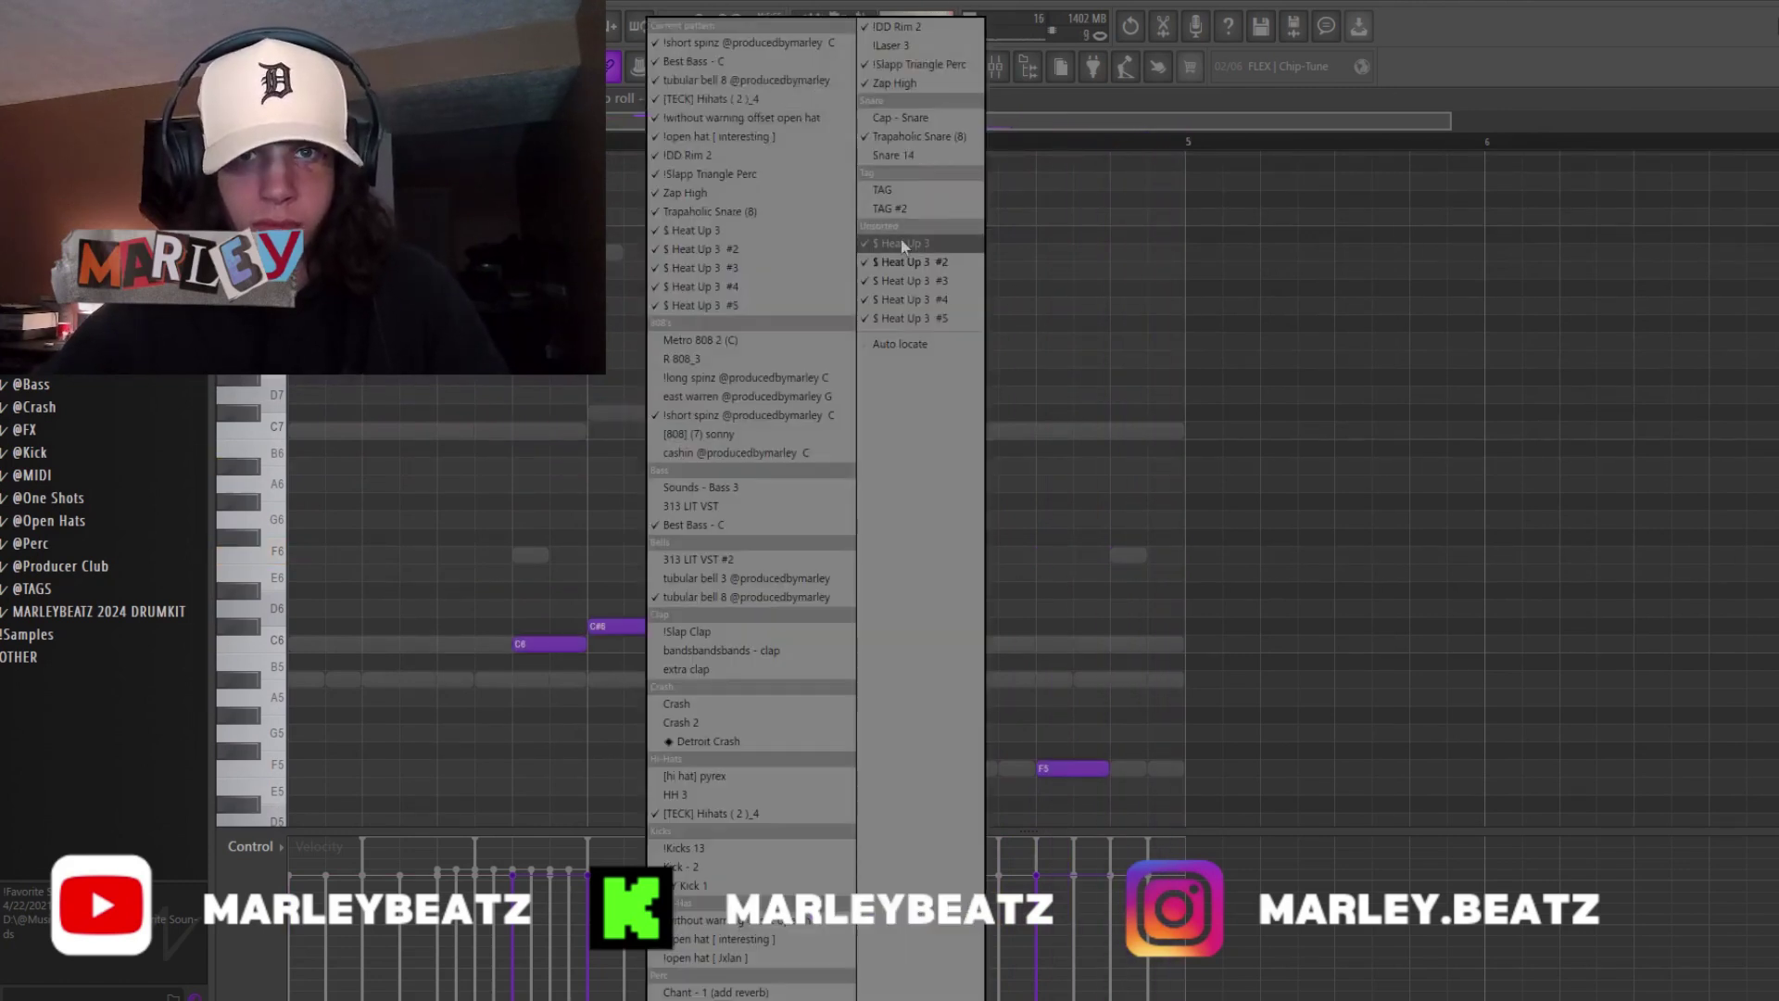
{"action": "left_click", "coordinate": [903, 243]}
{"action": "scroll", "coordinate": [900, 237], "scroll_direction": "down", "scroll_amount": 8}
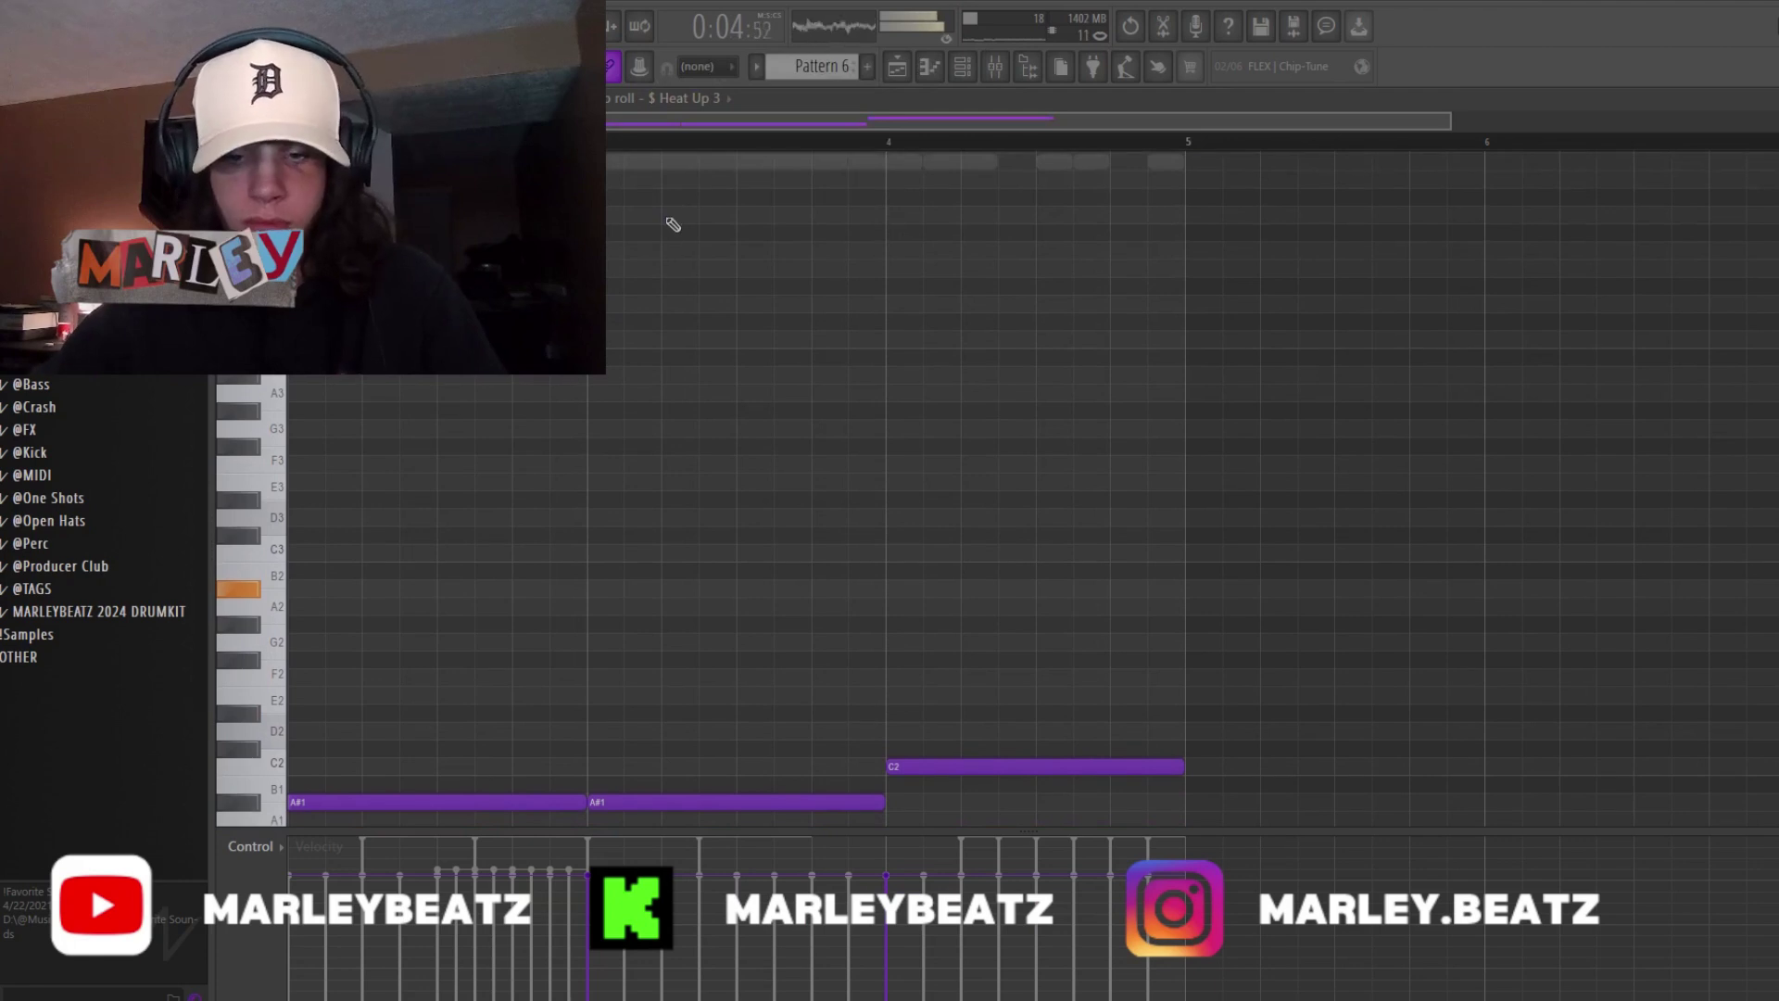
{"action": "key", "text": "ctrl+Up"}
- Check the $ Heat Up 3 #3 notes in the piano roll and return to the playlist
{"action": "left_click", "coordinate": [735, 99]}
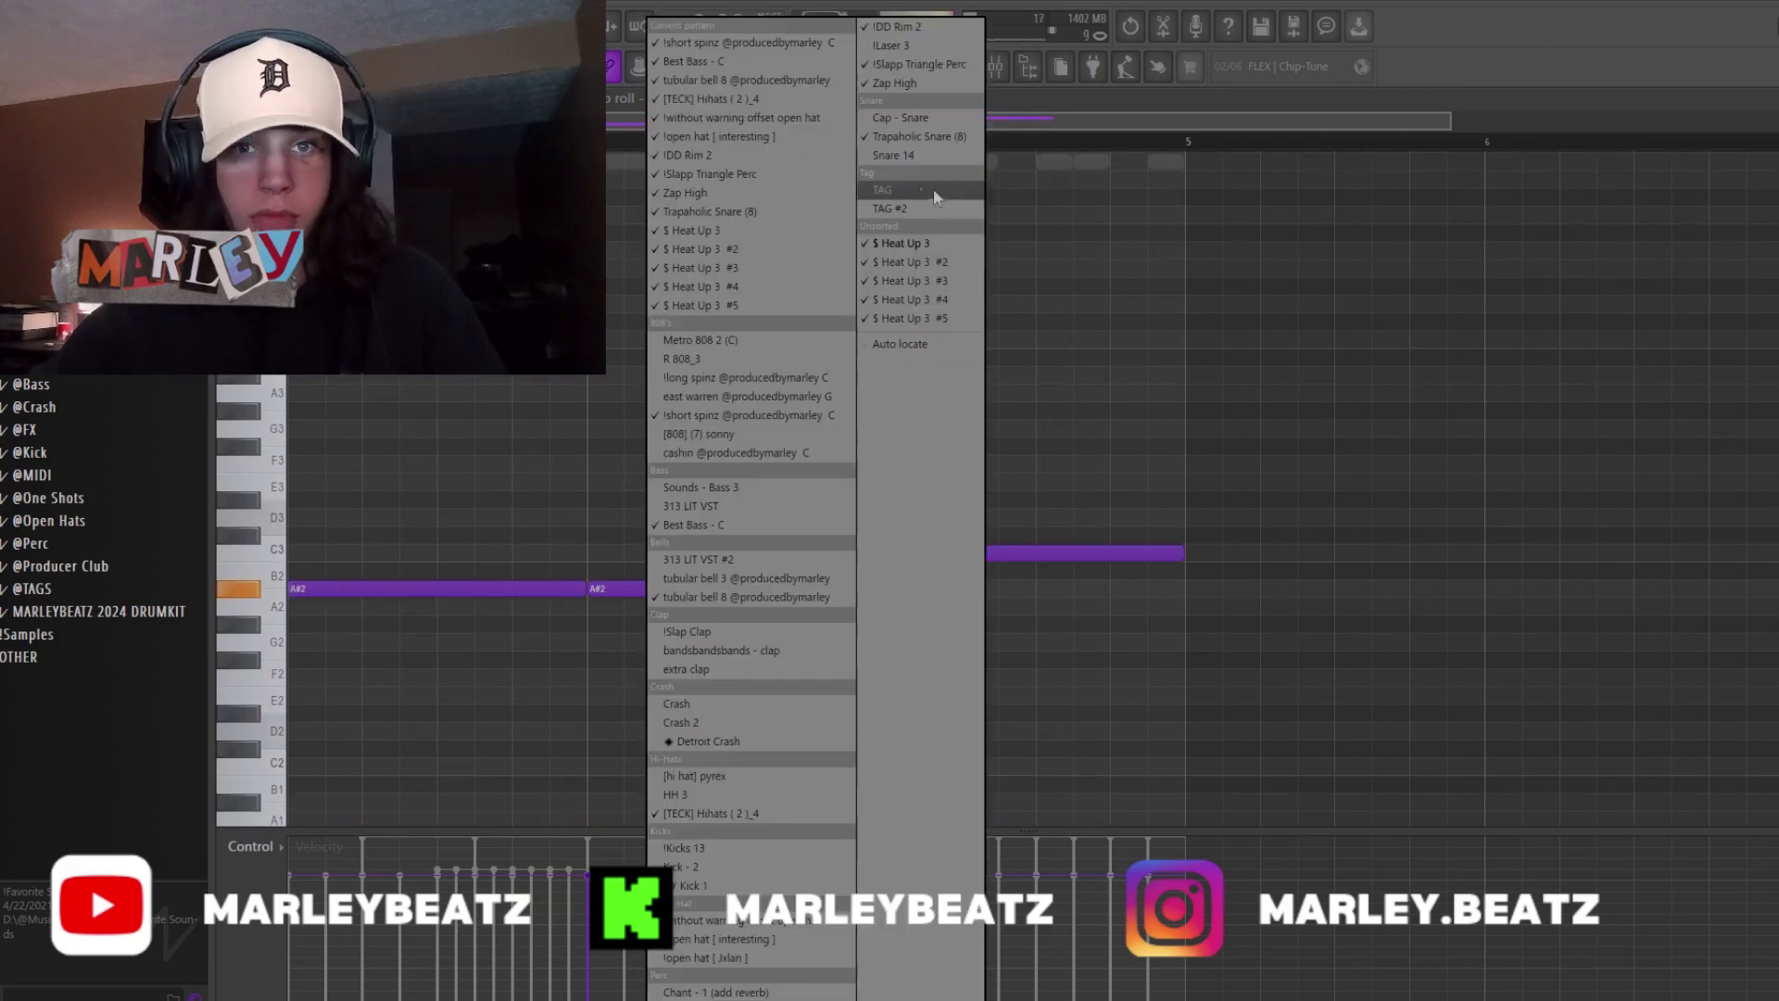
{"action": "left_click", "coordinate": [932, 277]}
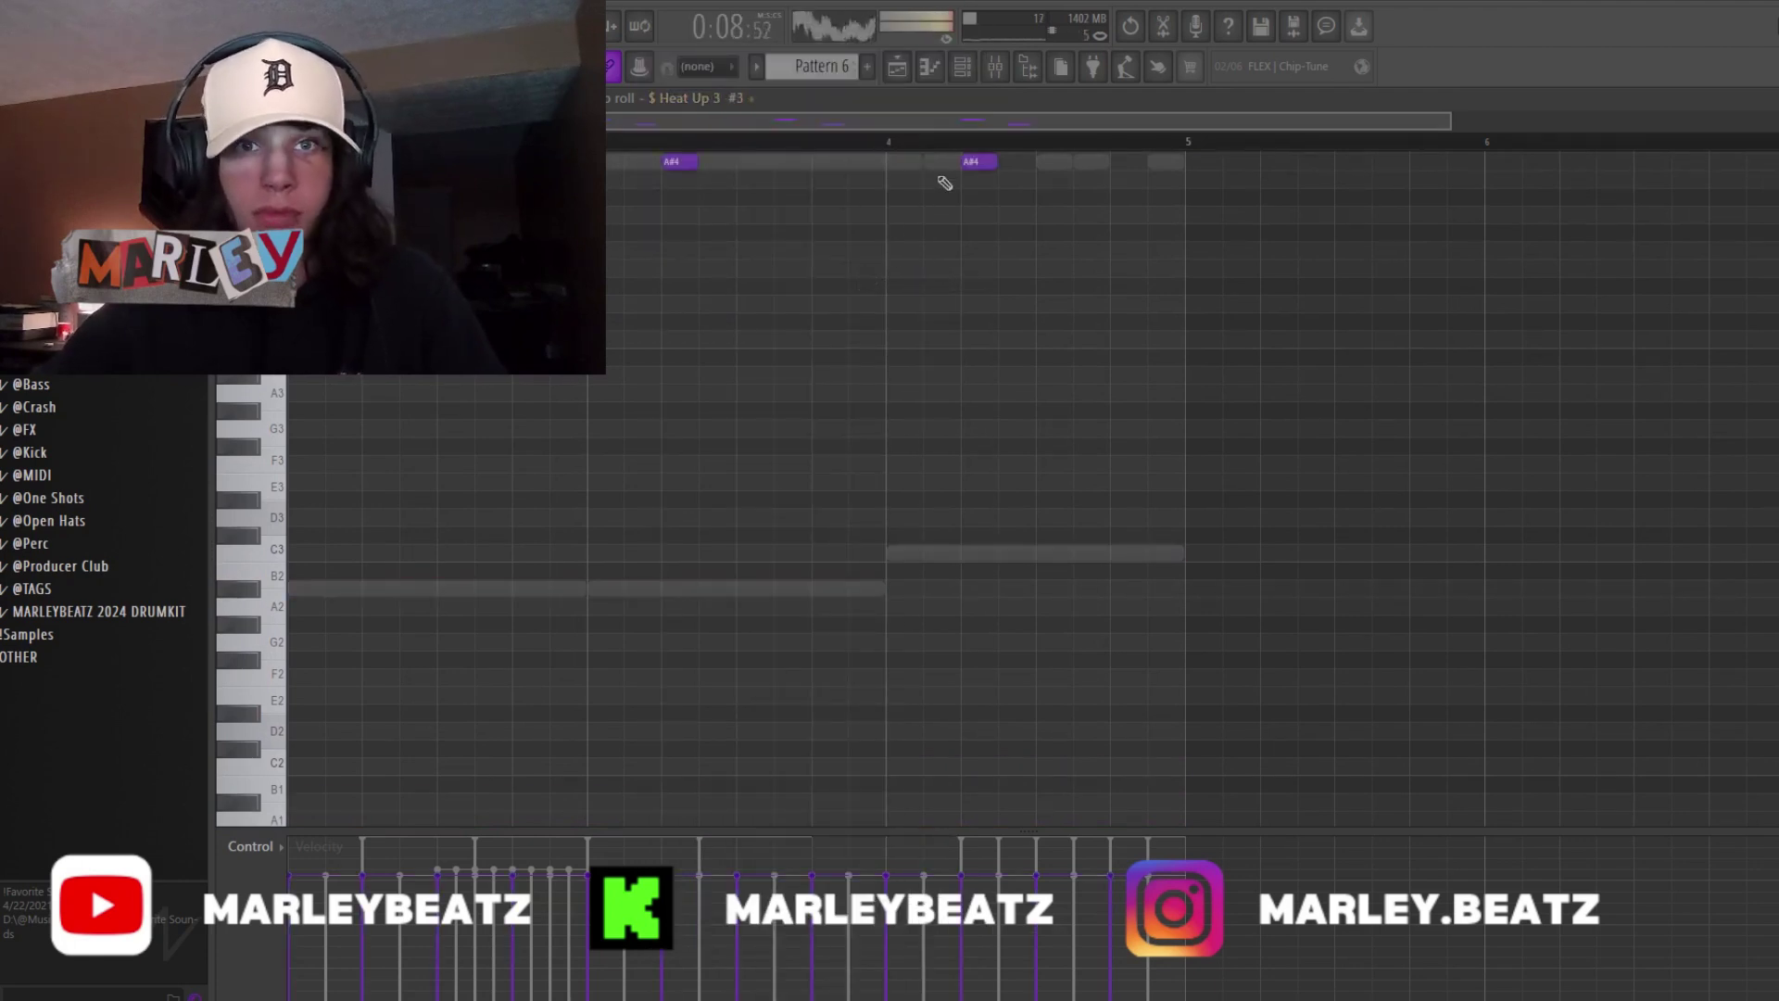
{"action": "left_click_drag", "start_coordinate": [850, 120], "coordinate": [660, 93]}
{"action": "scroll", "coordinate": [825, 285], "scroll_direction": "up", "scroll_amount": 5}
{"action": "left_click", "coordinate": [901, 71]}
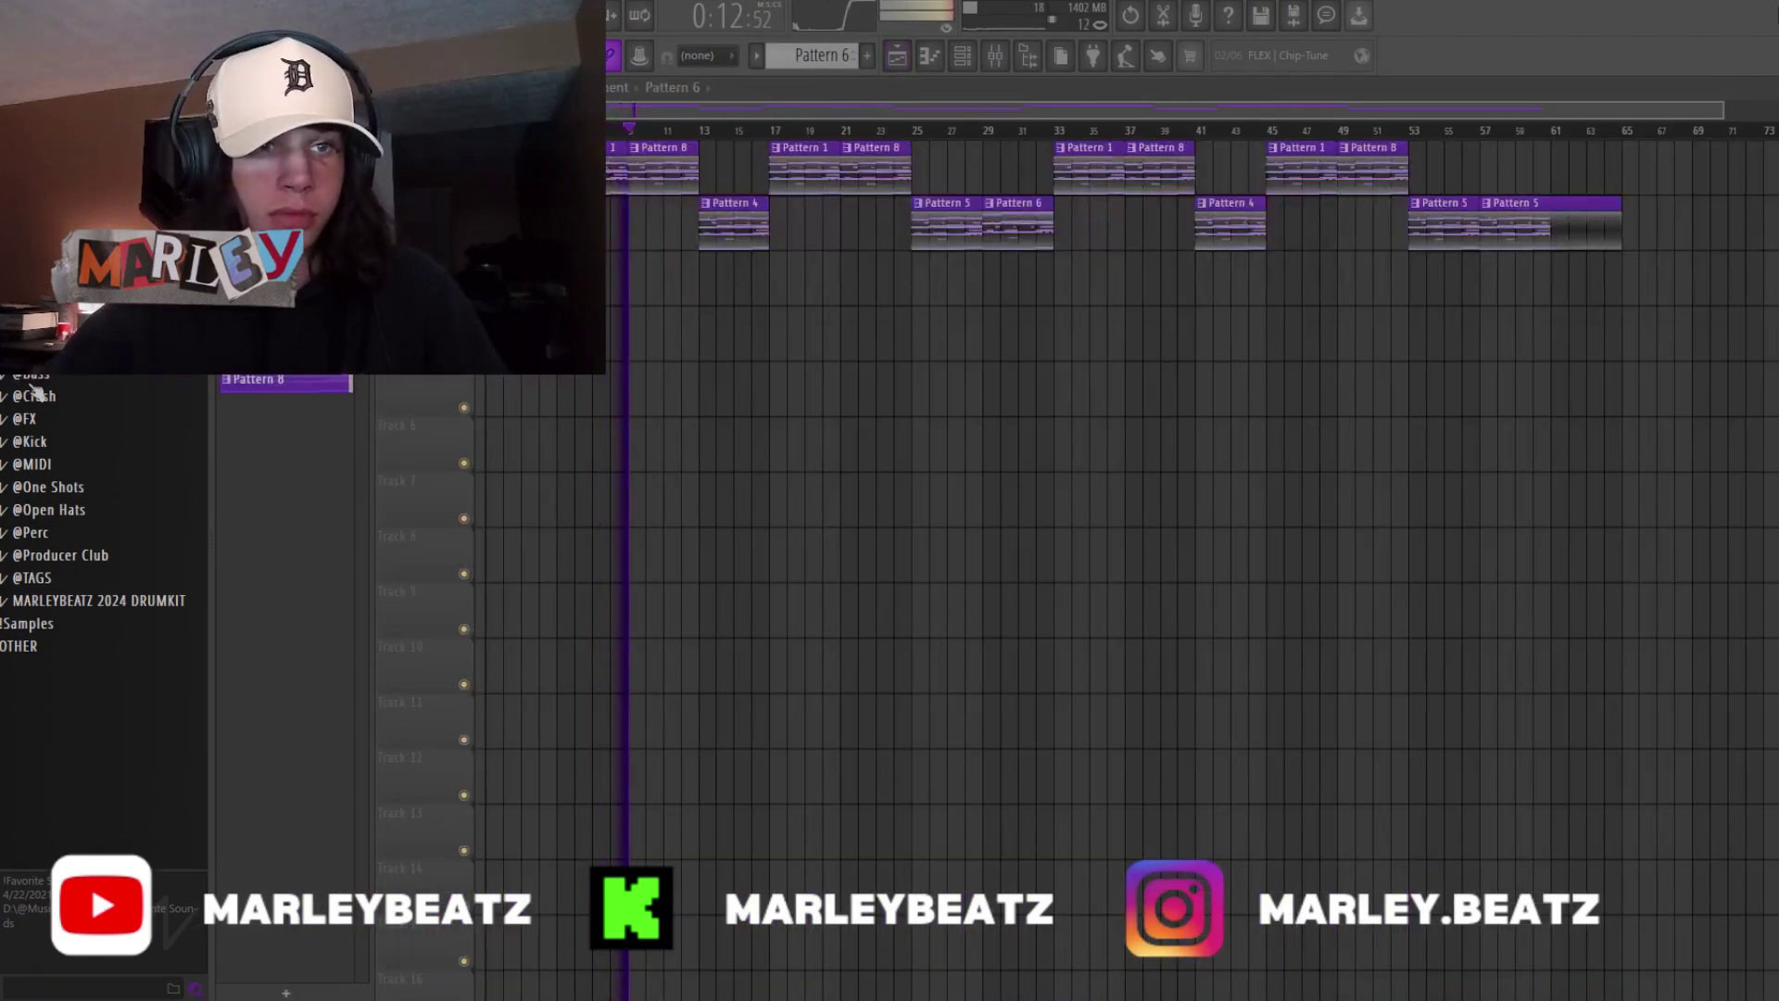
{"action": "left_click", "coordinate": [31, 532]}
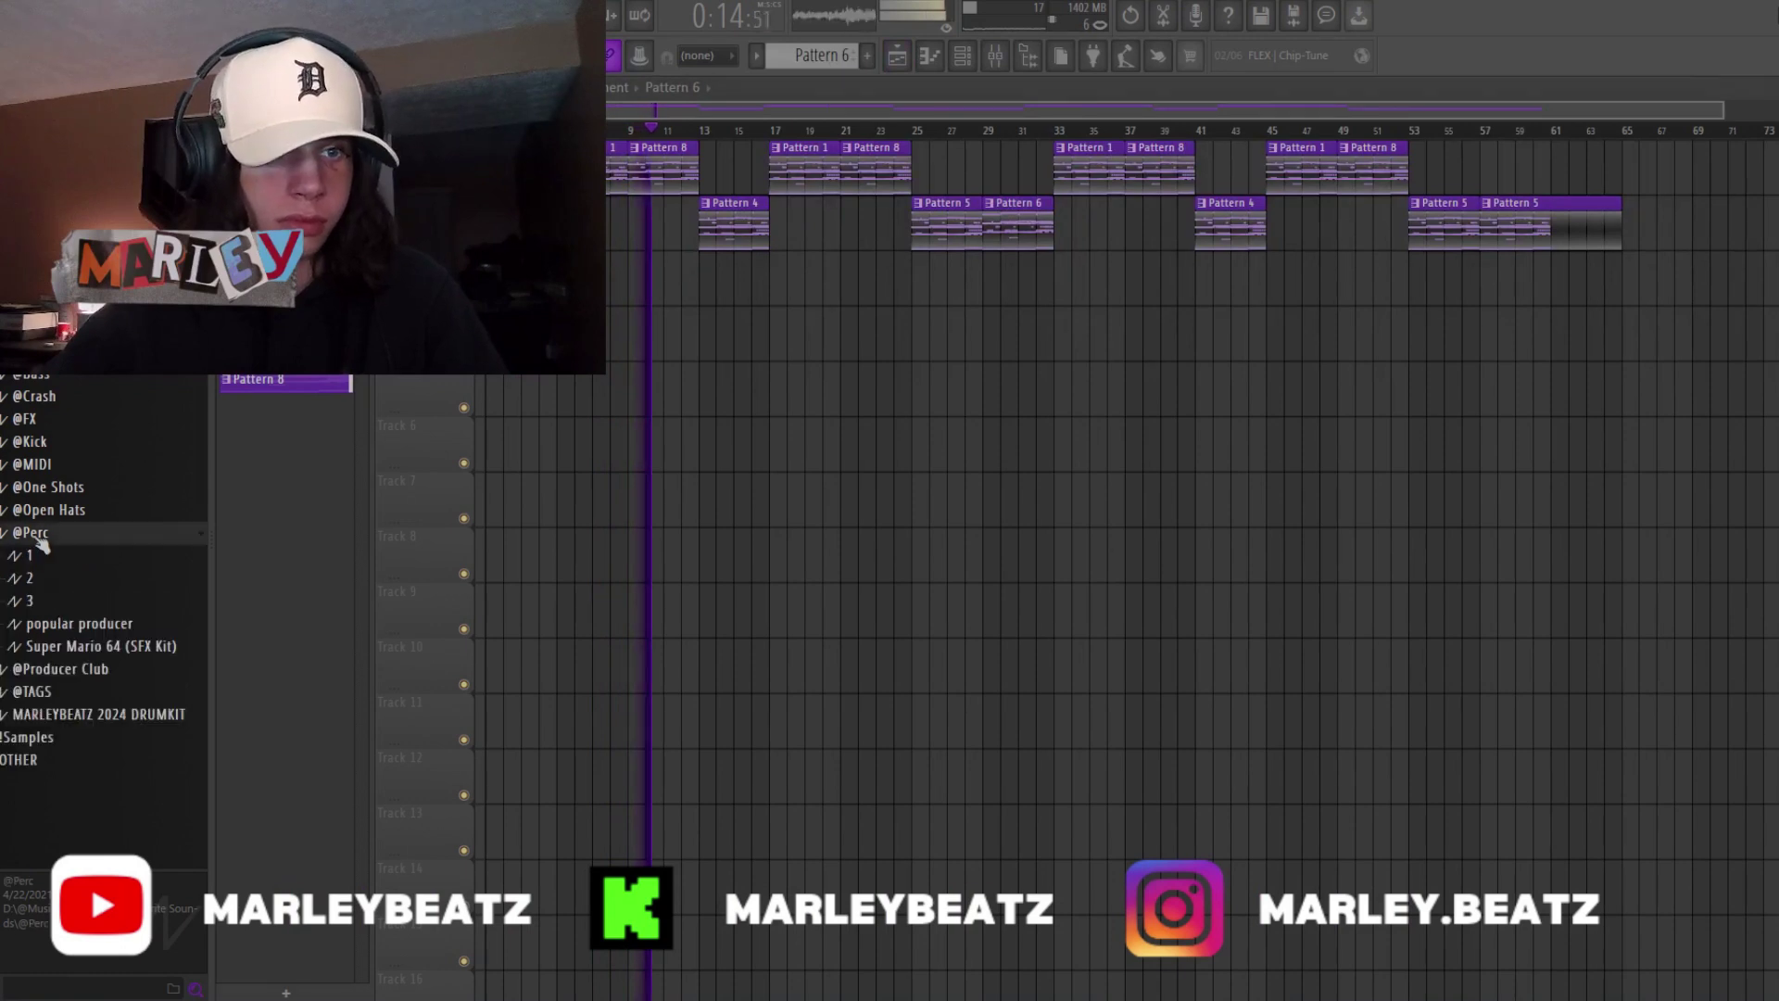
{"action": "left_click", "coordinate": [29, 555]}
{"action": "scroll", "coordinate": [52, 656], "scroll_direction": "down", "scroll_amount": 15}
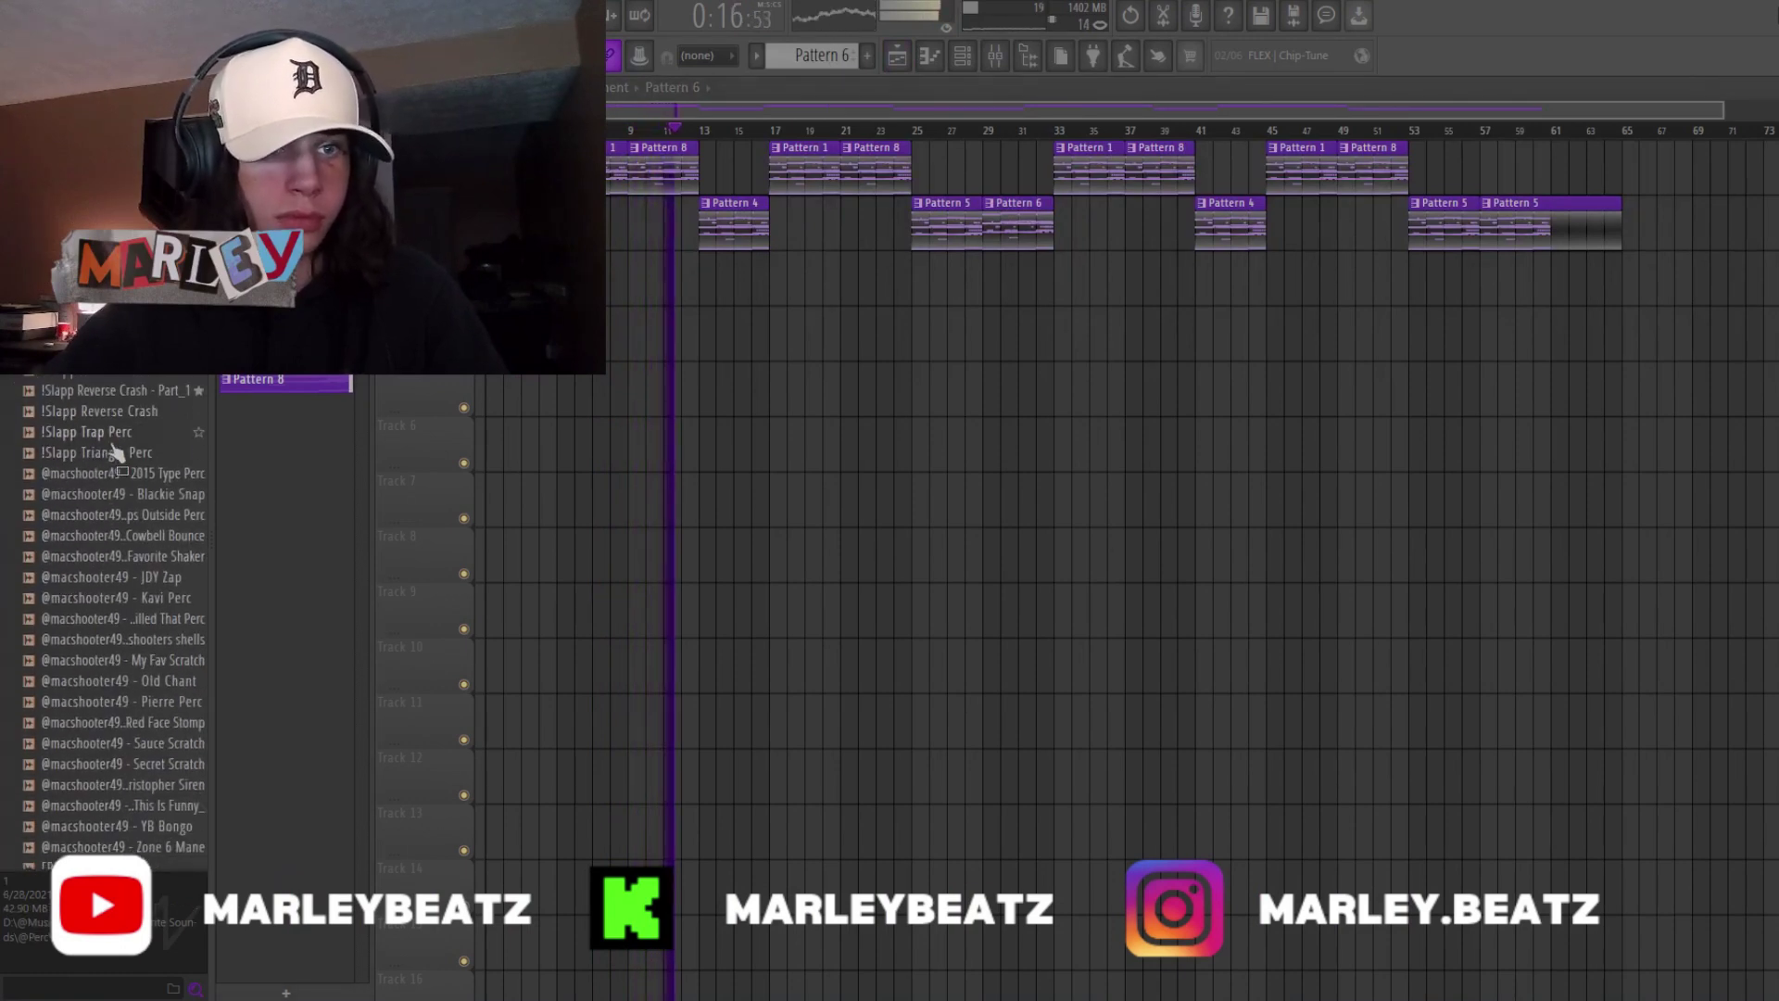
{"action": "scroll", "coordinate": [109, 482], "scroll_direction": "up", "scroll_amount": 3}
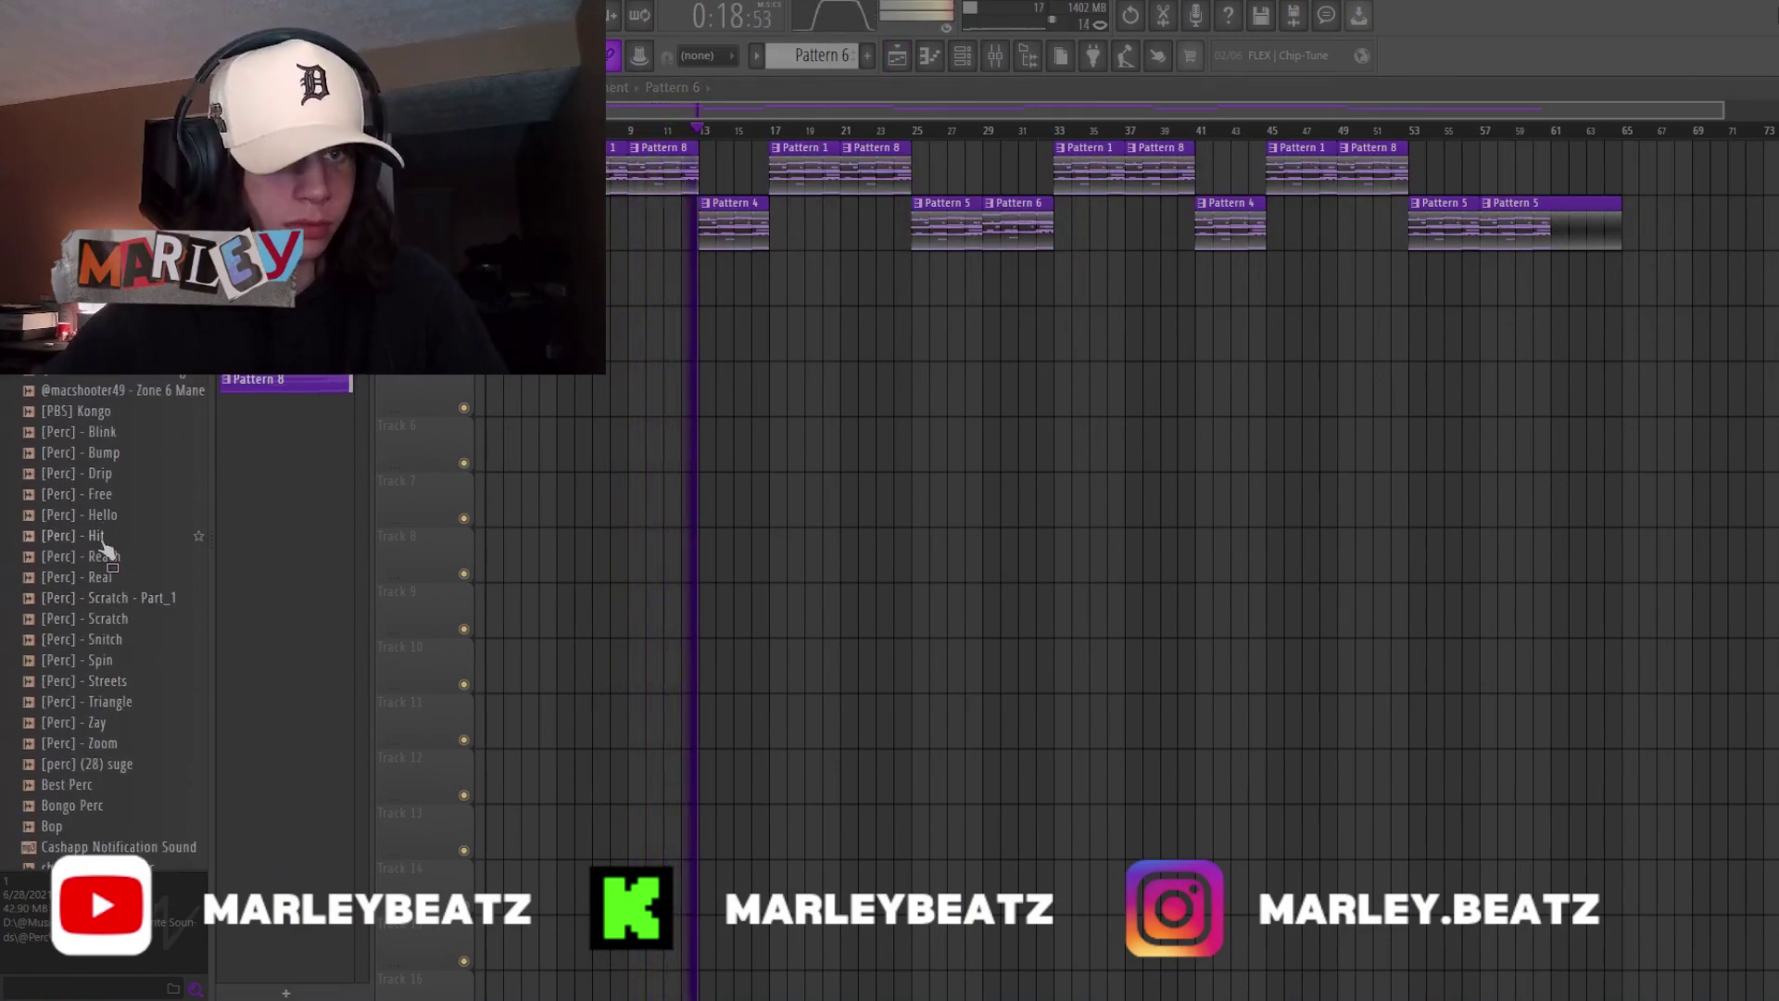
{"action": "scroll", "coordinate": [110, 463], "scroll_direction": "down", "scroll_amount": 10}
{"action": "scroll", "coordinate": [107, 454], "scroll_direction": "down", "scroll_amount": 5}
{"action": "scroll", "coordinate": [92, 500], "scroll_direction": "up", "scroll_amount": 5}
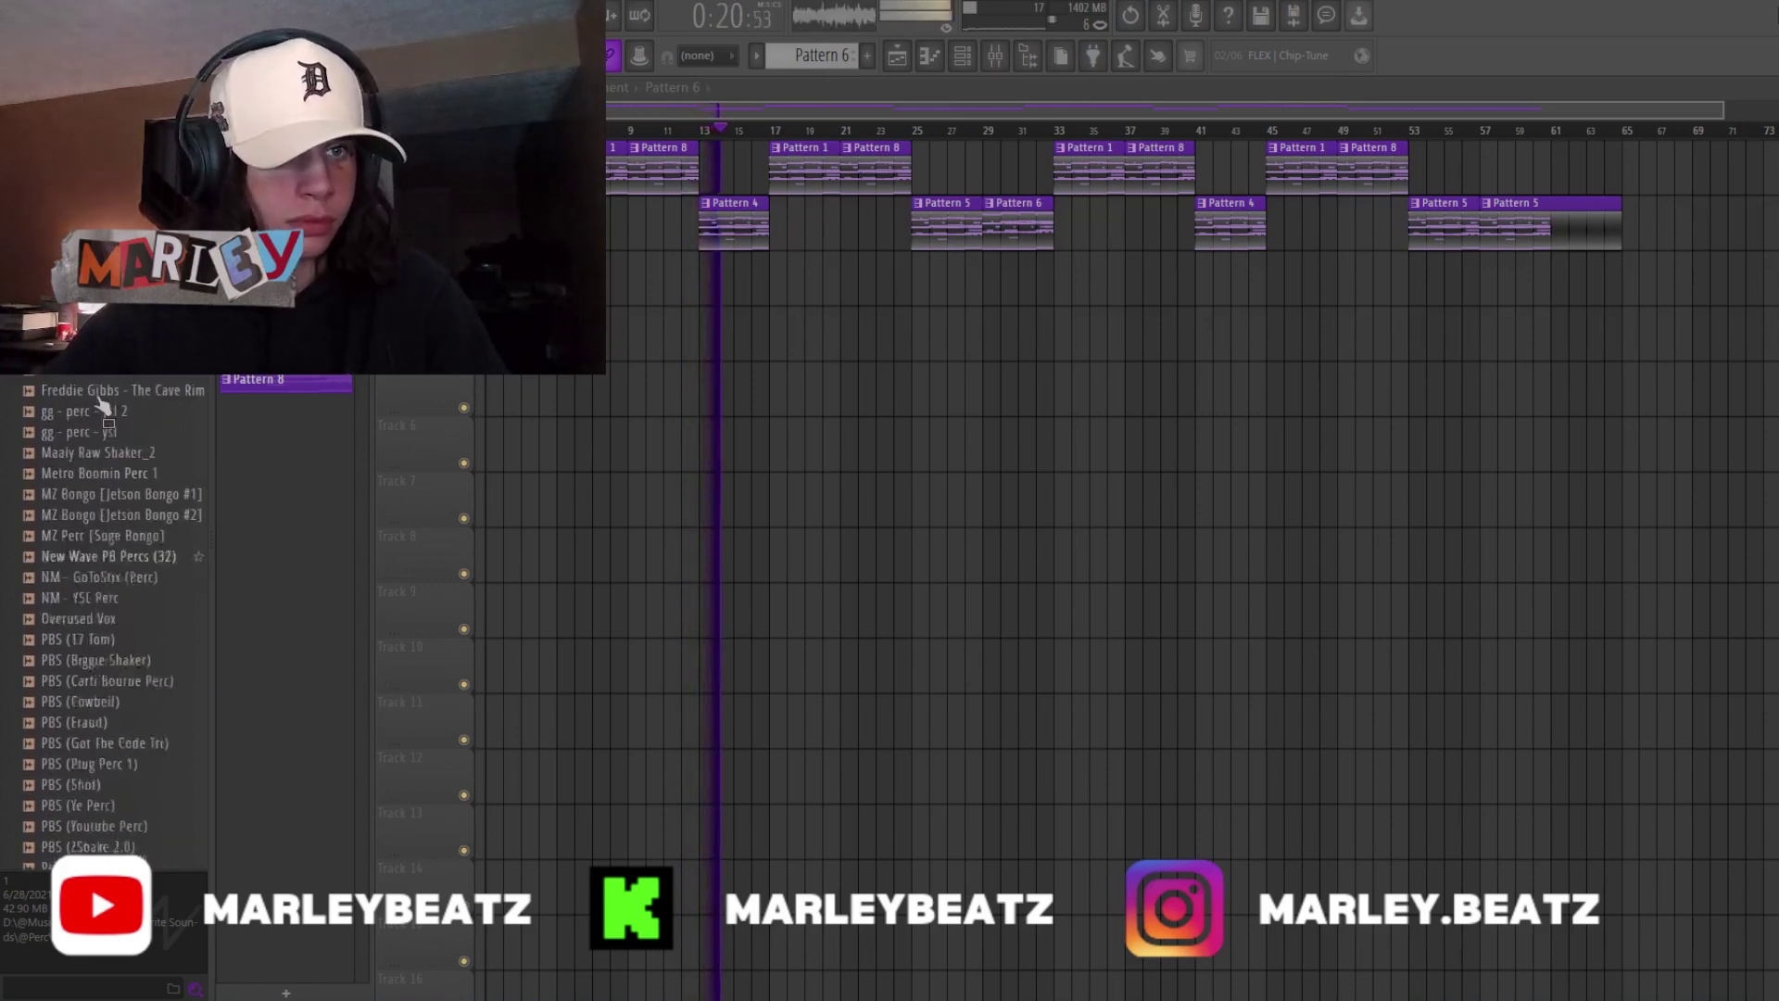
{"action": "scroll", "coordinate": [107, 515], "scroll_direction": "down", "scroll_amount": 10}
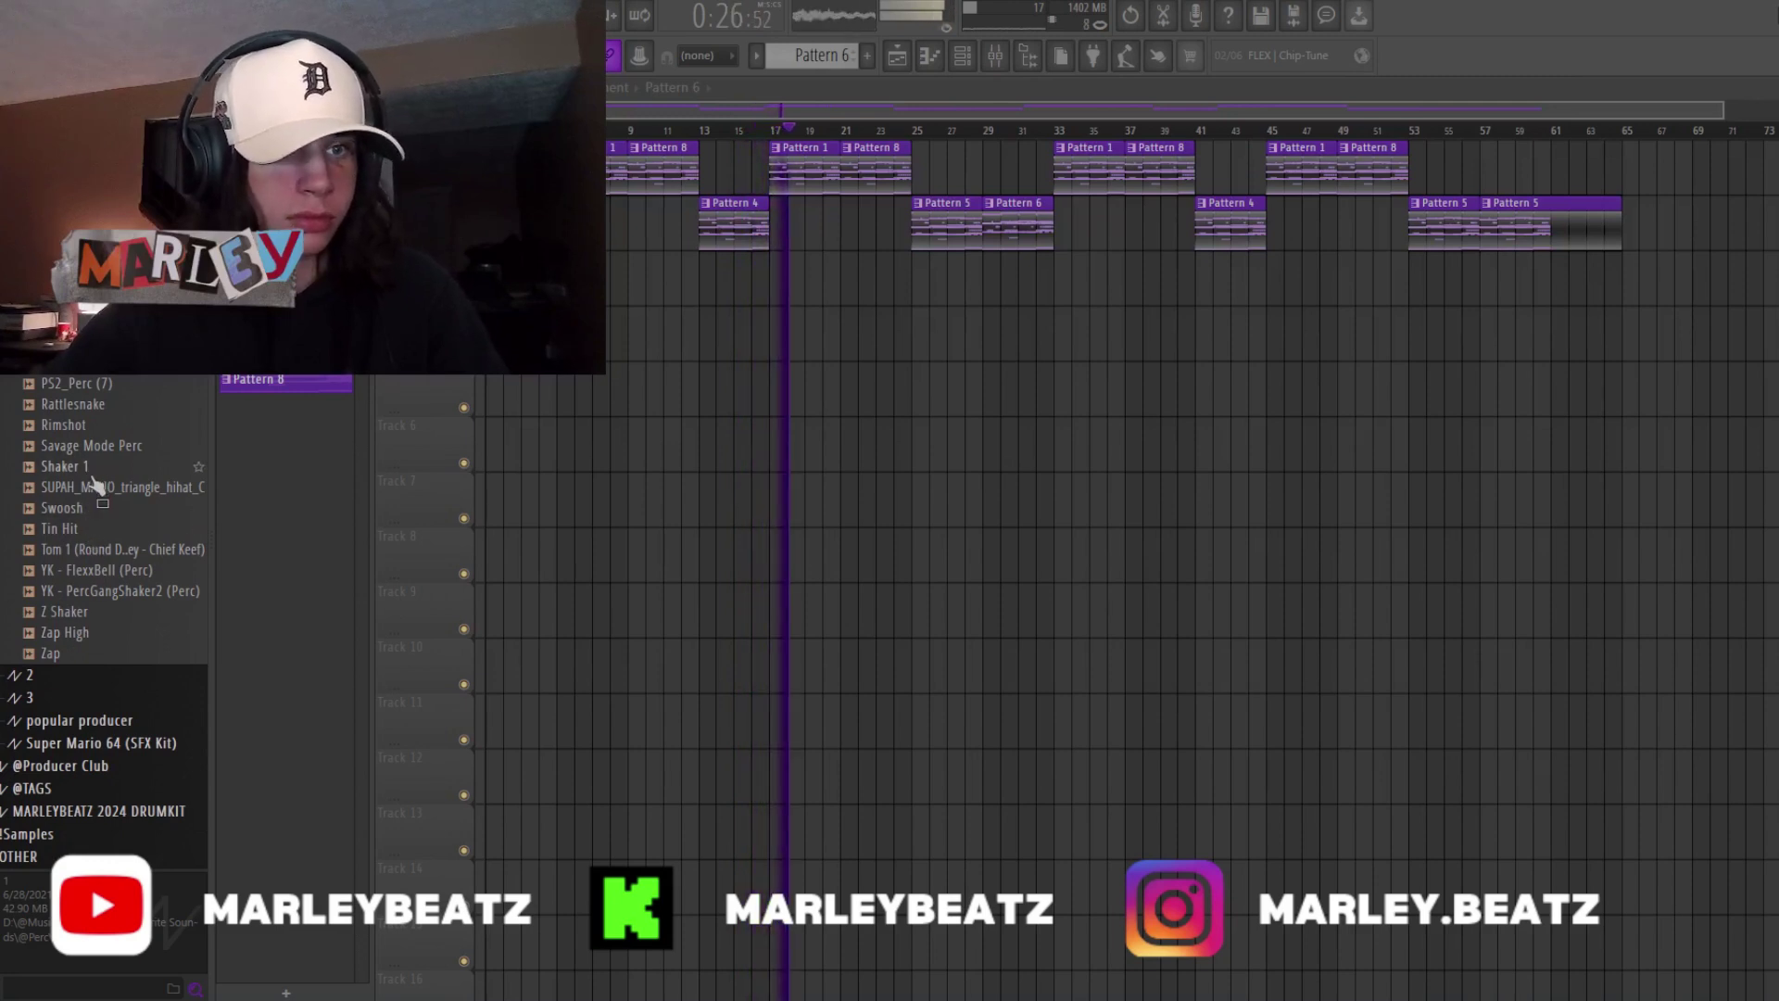
{"action": "scroll", "coordinate": [102, 482], "scroll_direction": "up", "scroll_amount": 15}
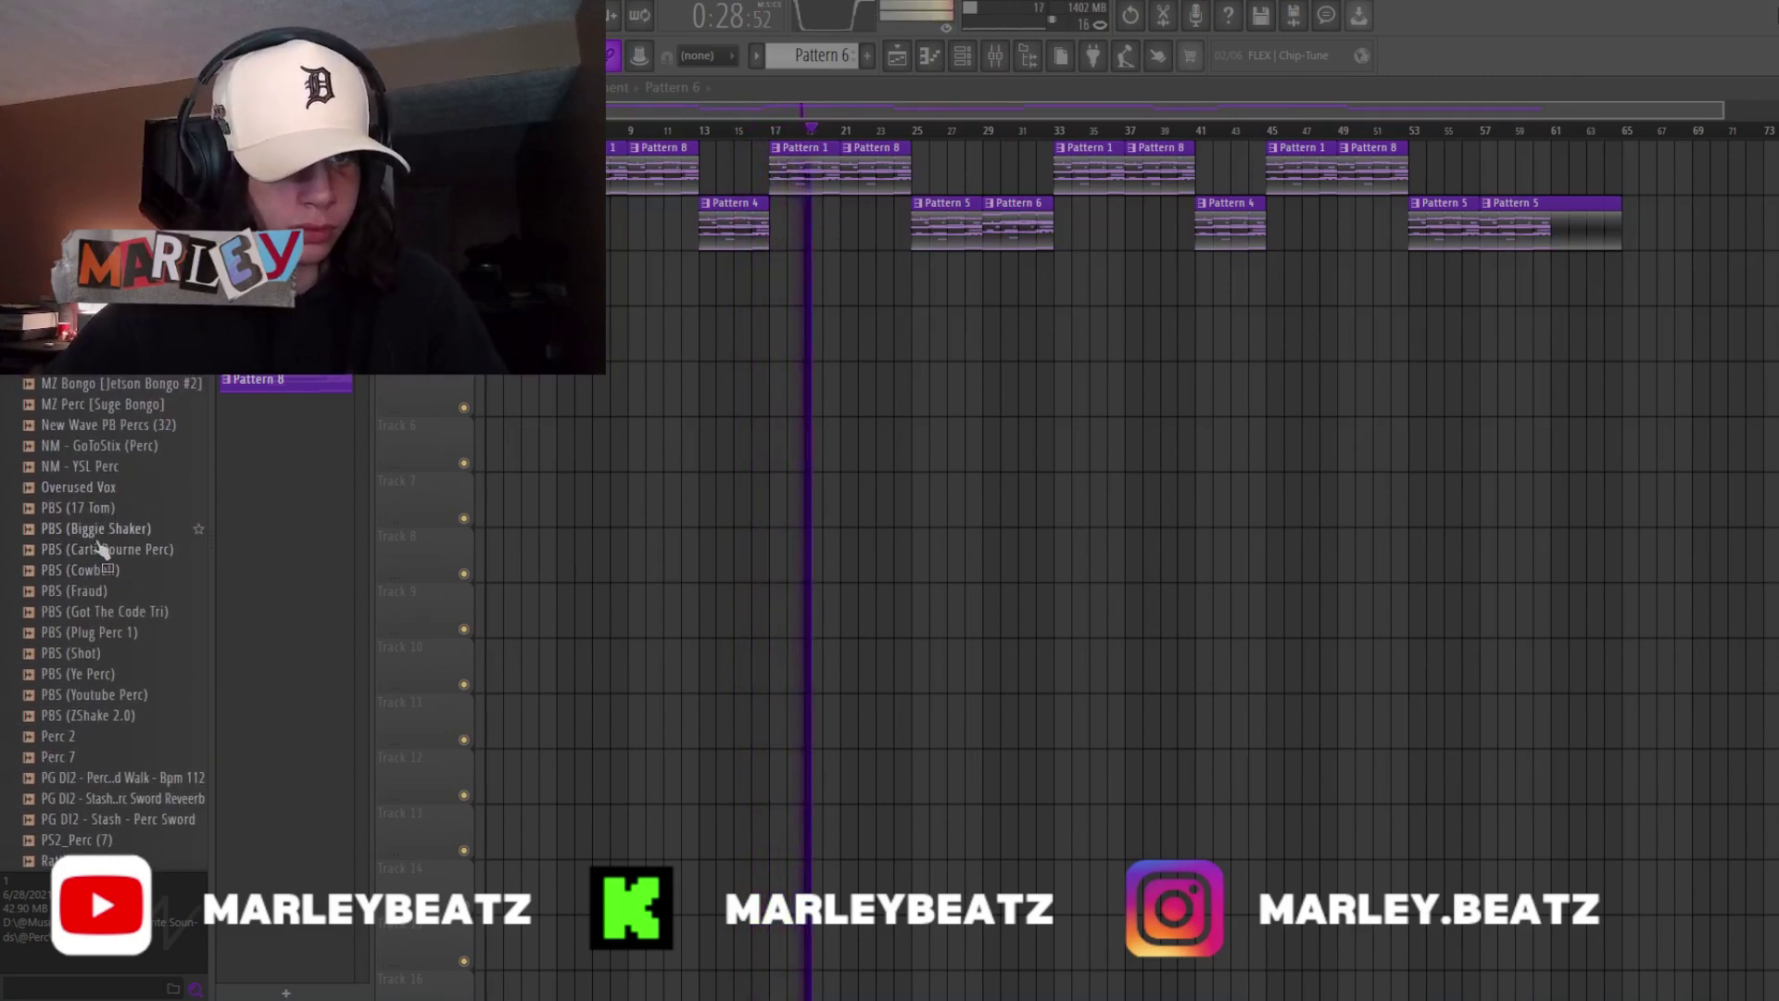
{"action": "scroll", "coordinate": [93, 524], "scroll_direction": "up", "scroll_amount": 20}
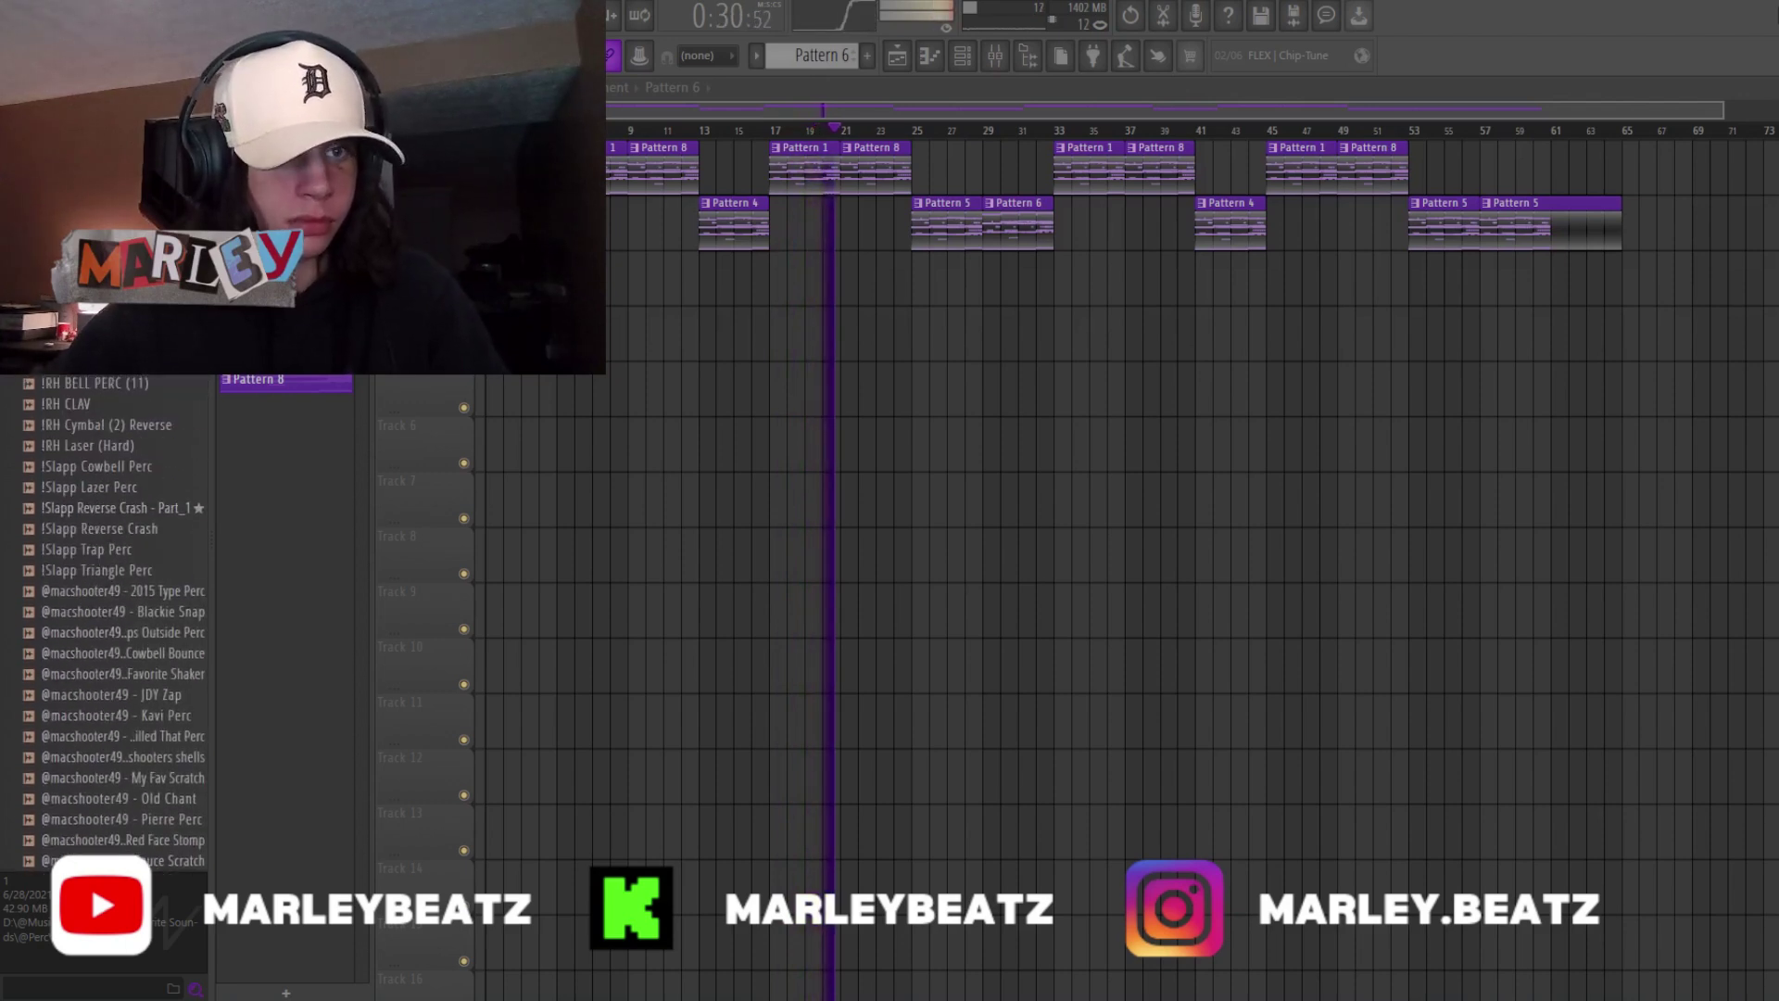
{"action": "left_click", "coordinate": [56, 580]}
{"action": "scroll", "coordinate": [52, 562], "scroll_direction": "down", "scroll_amount": 15}
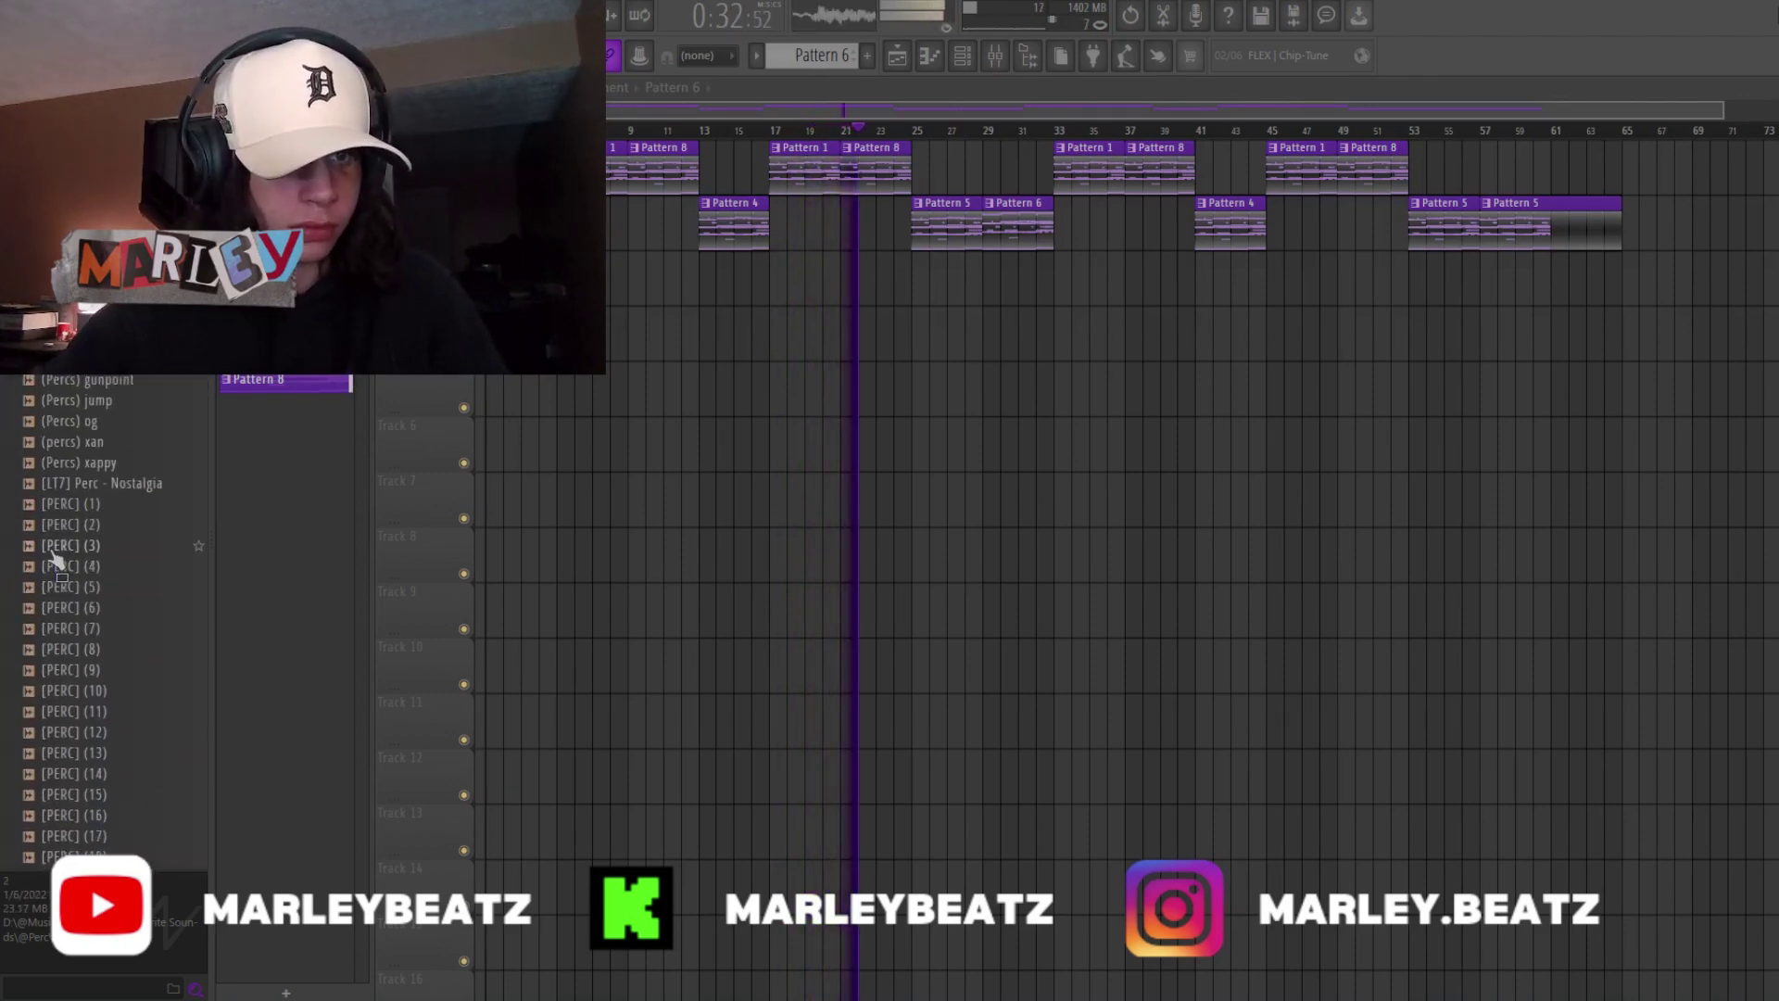
{"action": "scroll", "coordinate": [73, 387], "scroll_direction": "down", "scroll_amount": 5}
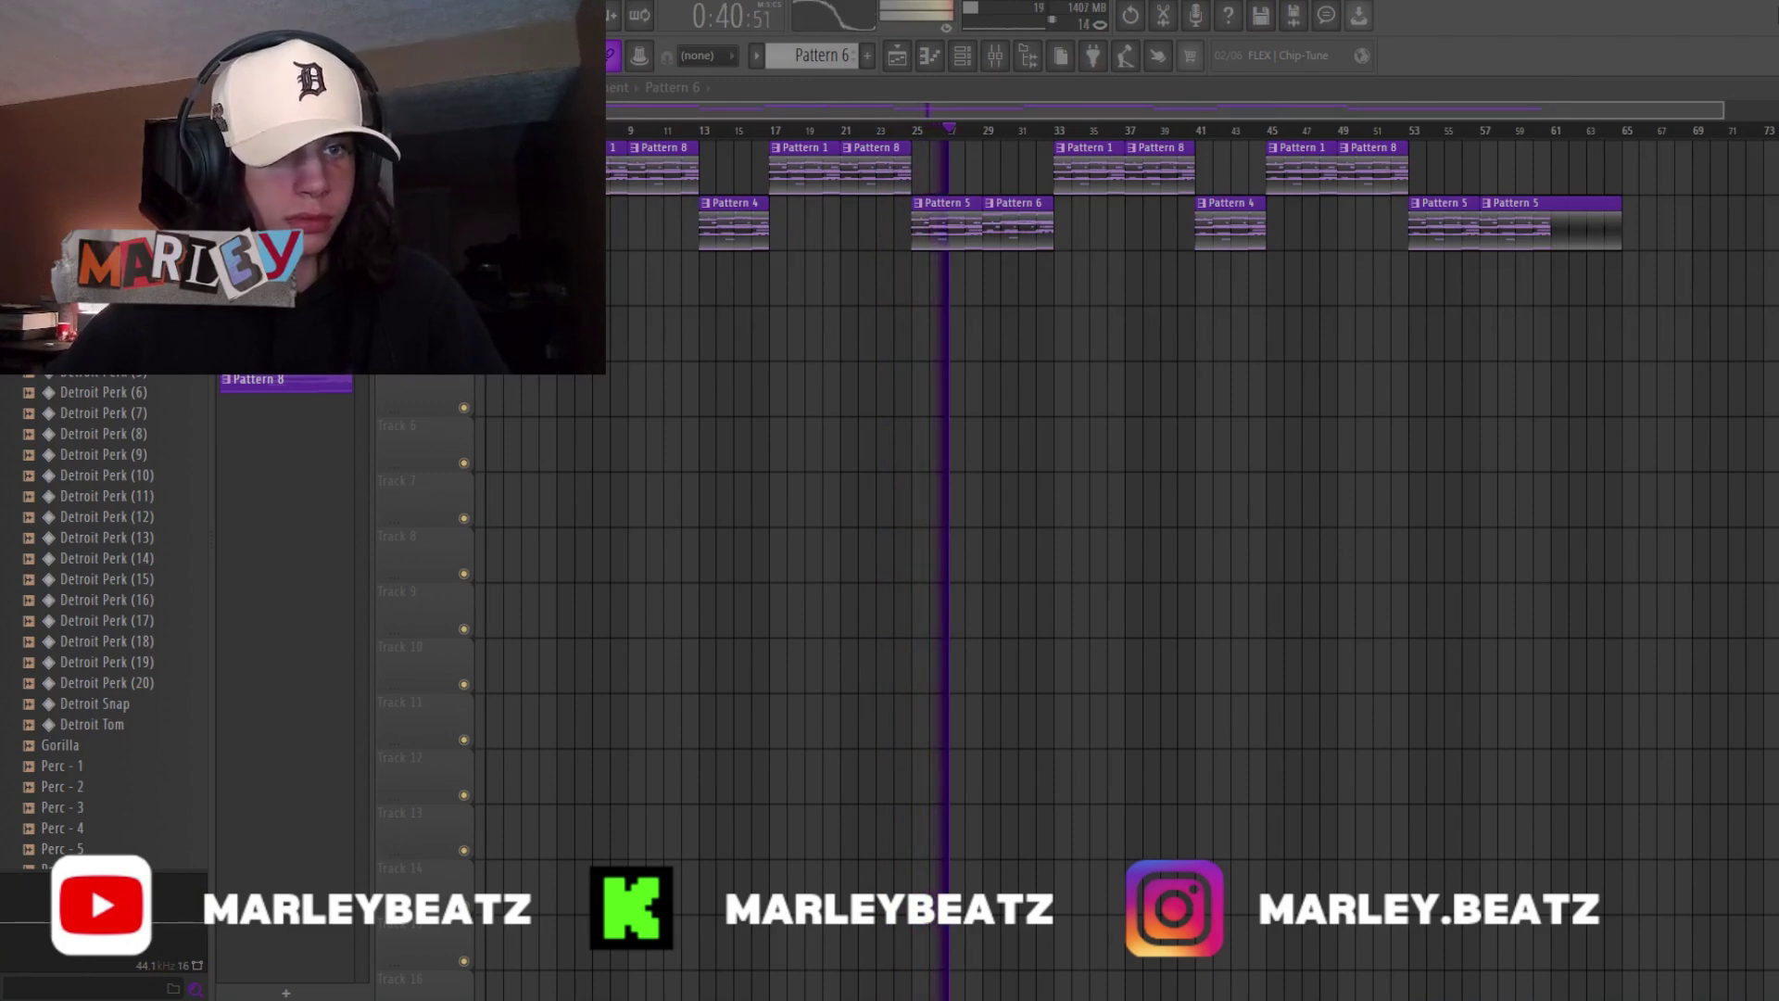
- Make the Pattern 5 clip at bar 25 unique and open its notes in the piano roll
{"action": "left_click", "coordinate": [916, 207]}
{"action": "left_click", "coordinate": [936, 372]}
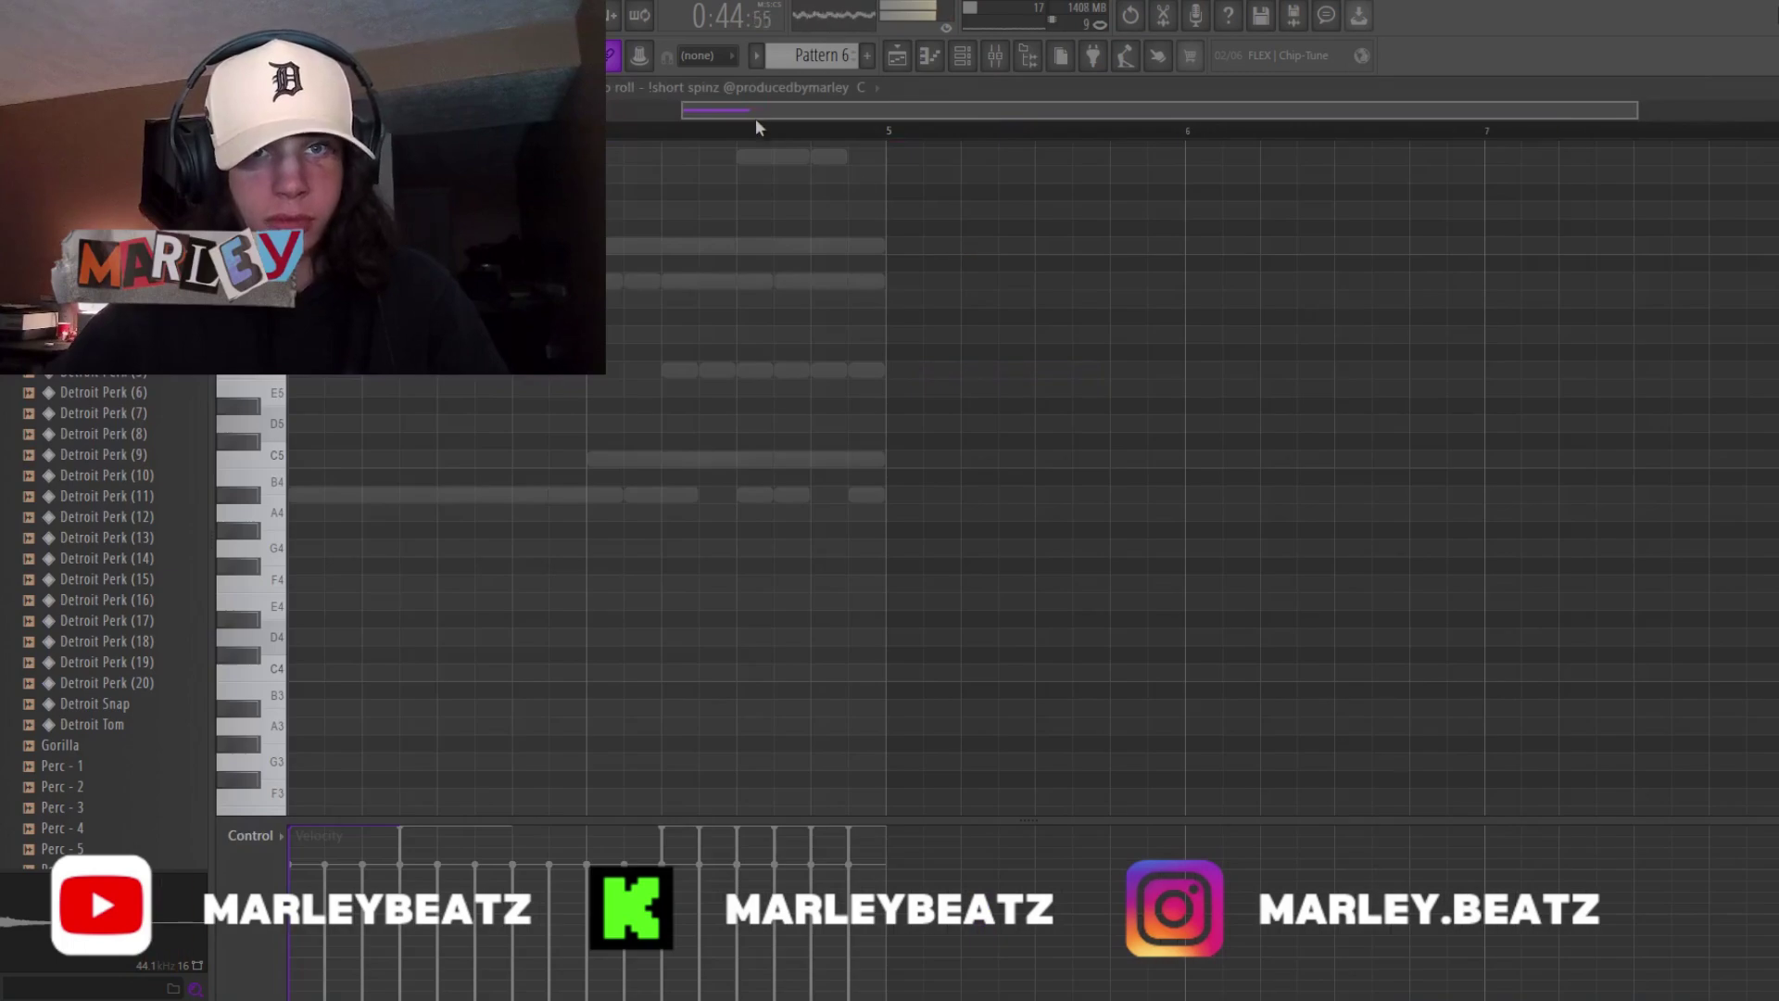
{"action": "left_click", "coordinate": [722, 87]}
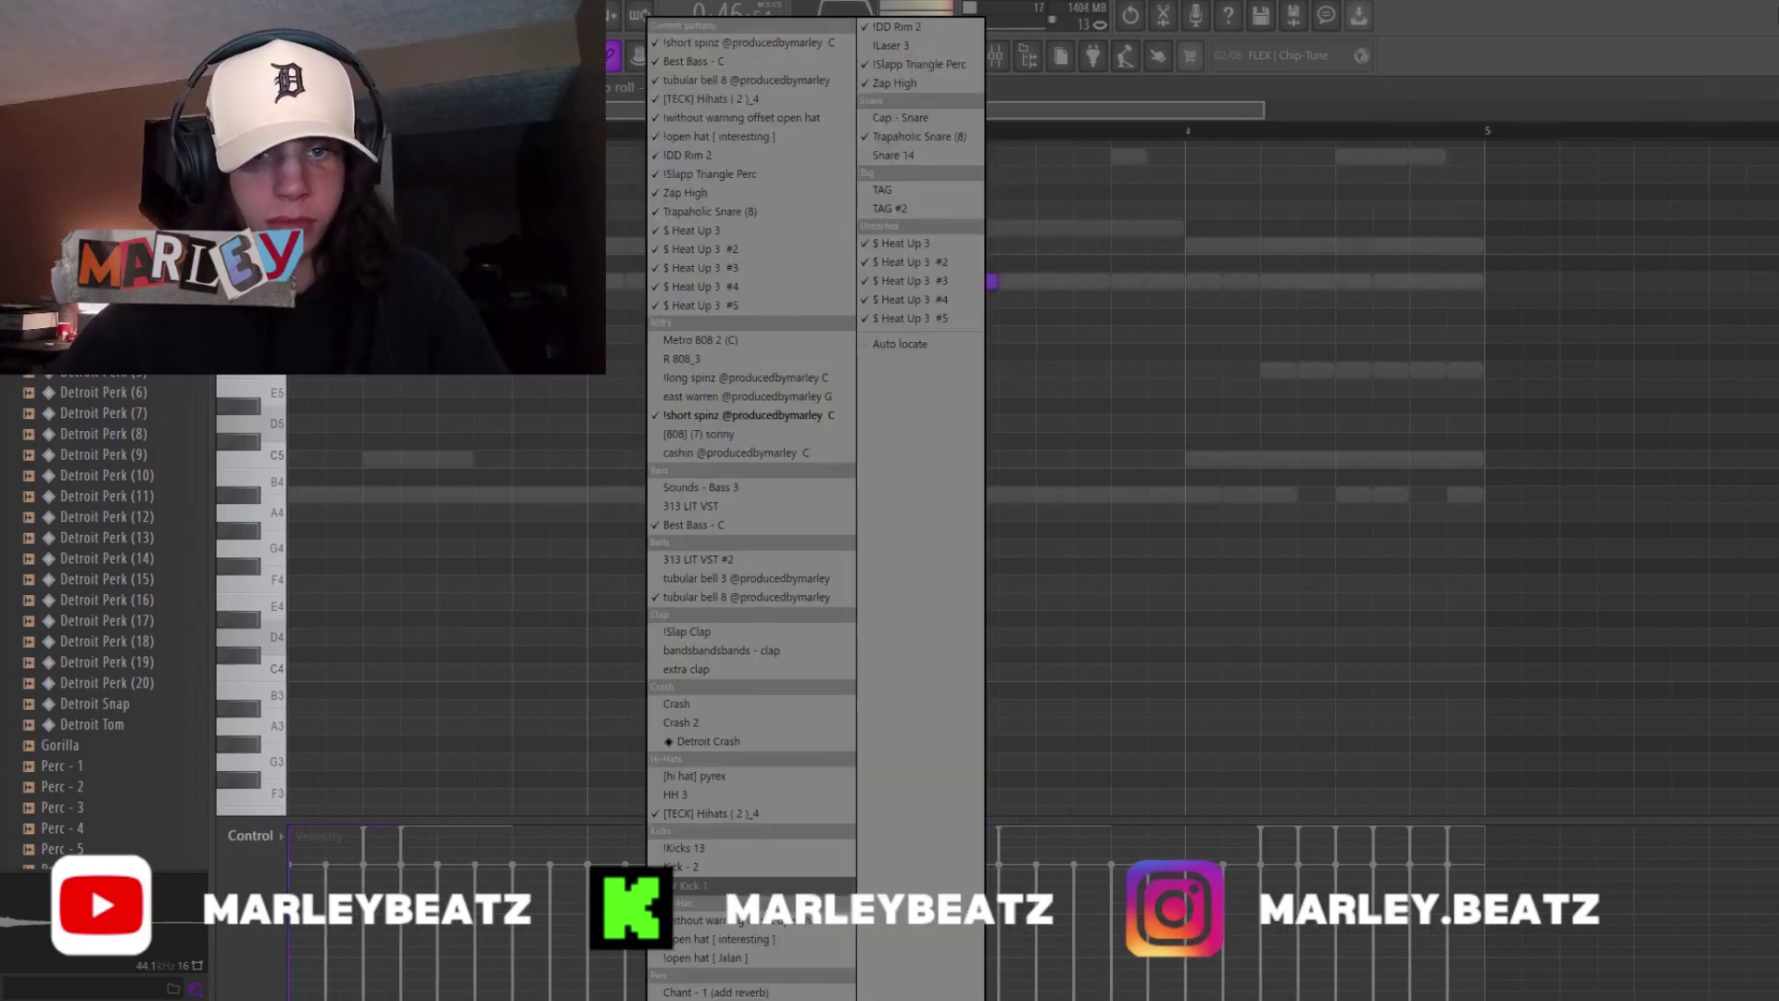
{"action": "left_click", "coordinate": [1121, 92]}
- Add the Detroit Lazer (3) sample to the channel rack above Chant - 1 and open its piano roll
{"action": "left_click", "coordinate": [962, 56]}
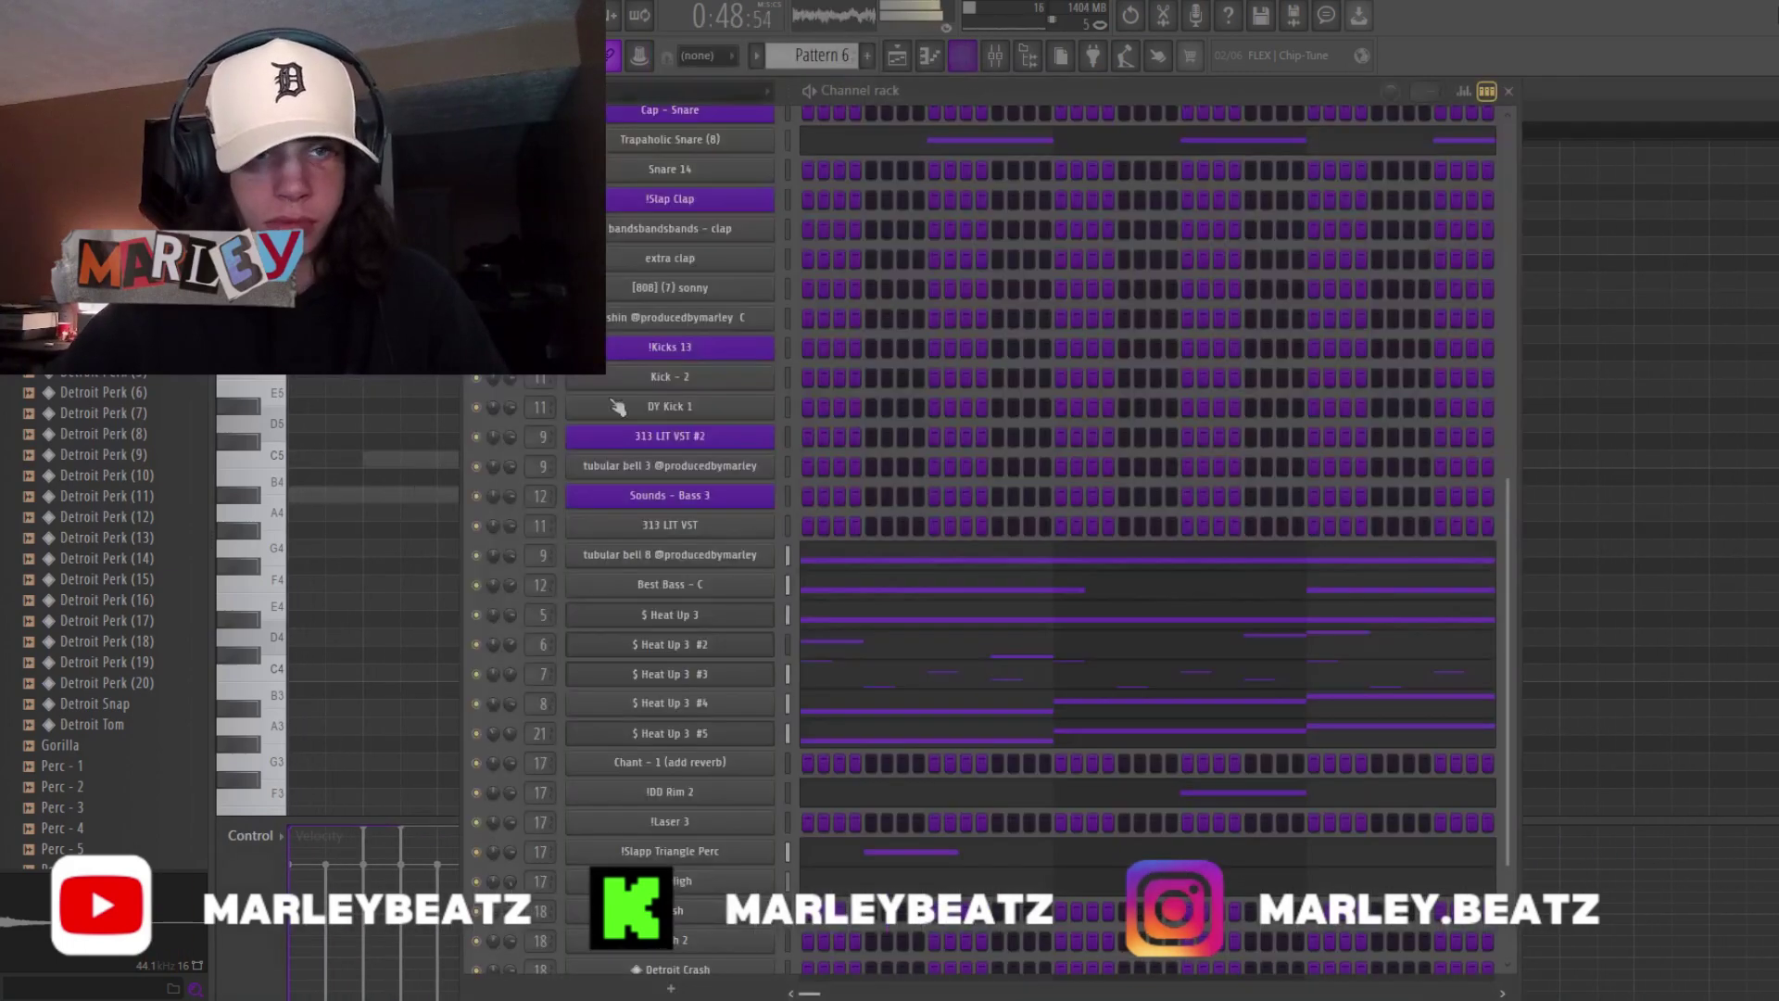
{"action": "left_click_drag", "start_coordinate": [101, 268], "coordinate": [713, 758]}
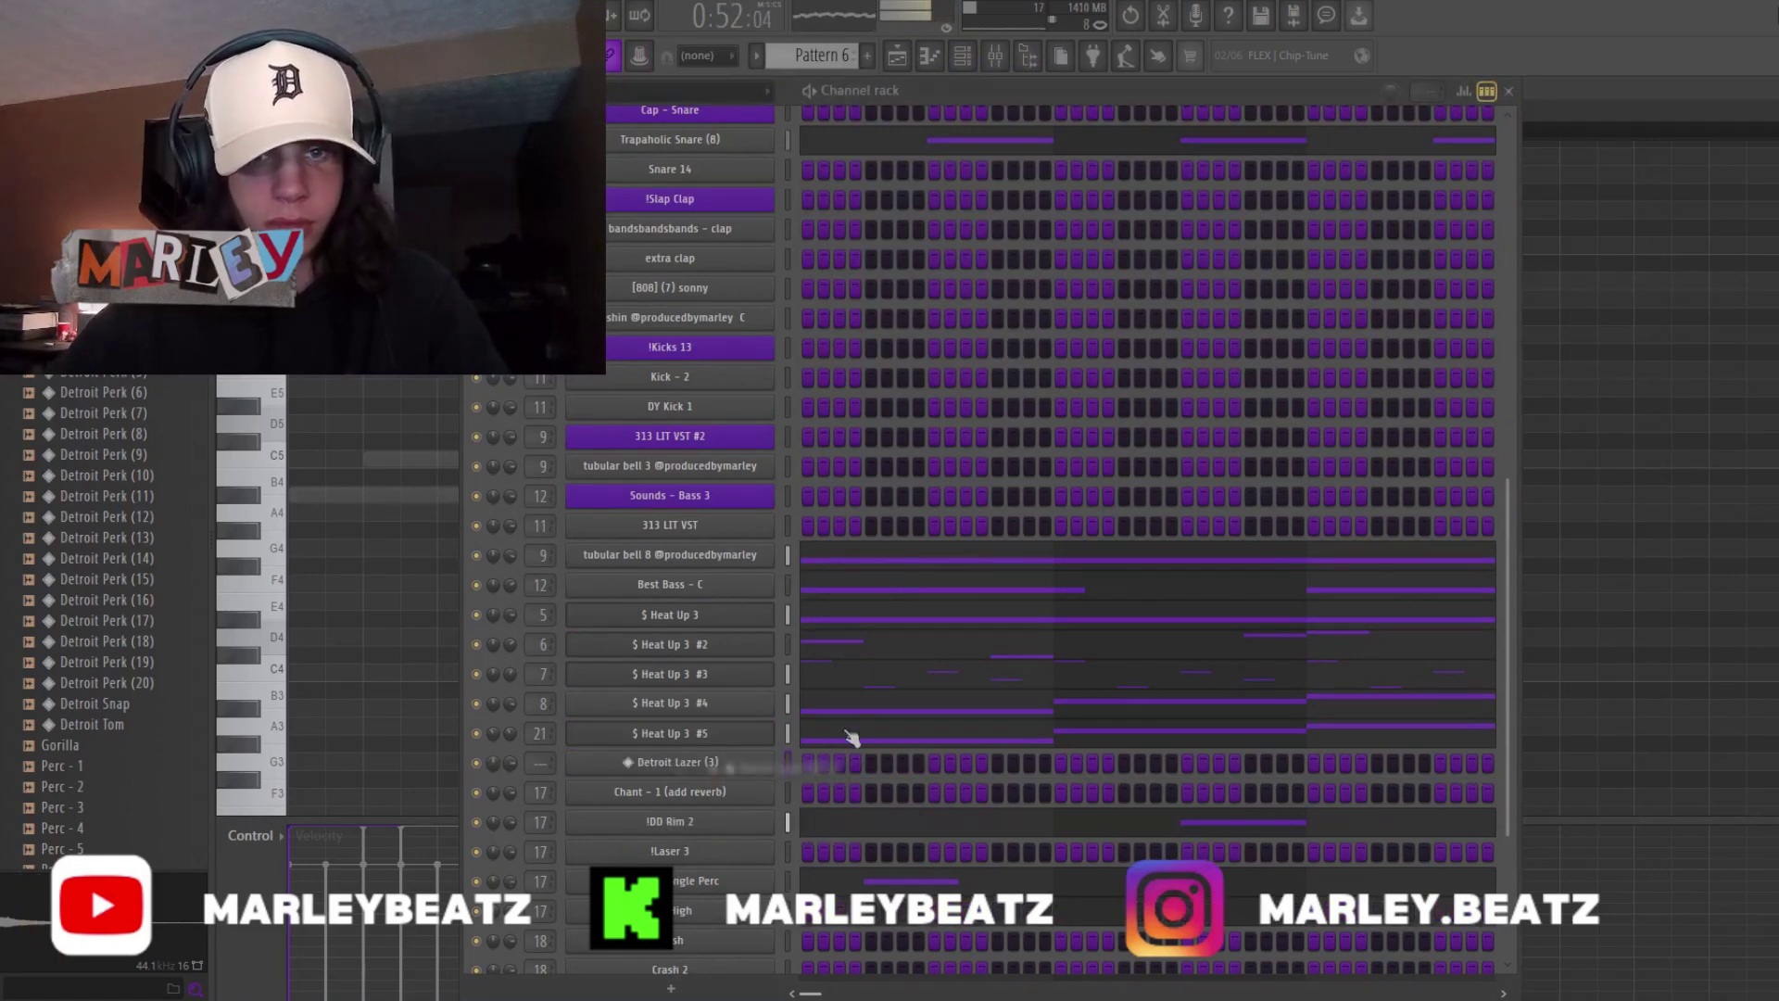
{"action": "left_click", "coordinate": [929, 65]}
{"action": "left_click", "coordinate": [929, 59]}
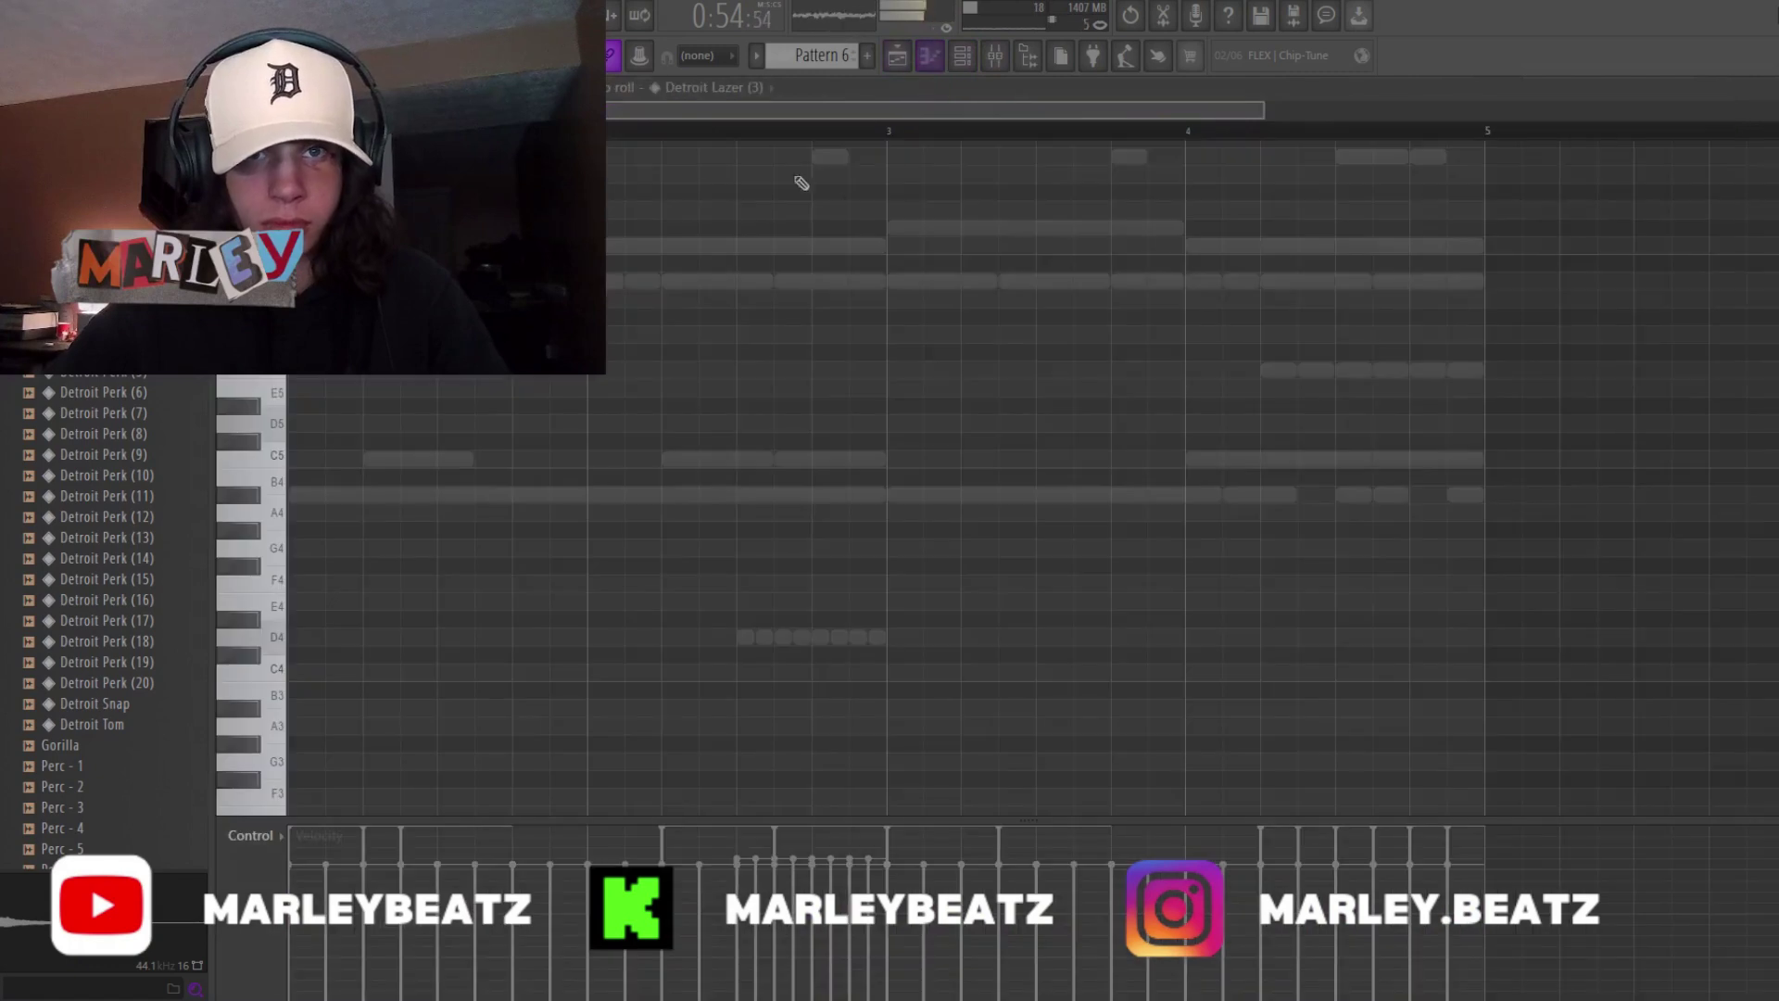
- Place a C5 note for Detroit Lazer (3) at bar 3 and extend it to bar 5
{"action": "key", "text": "space"}
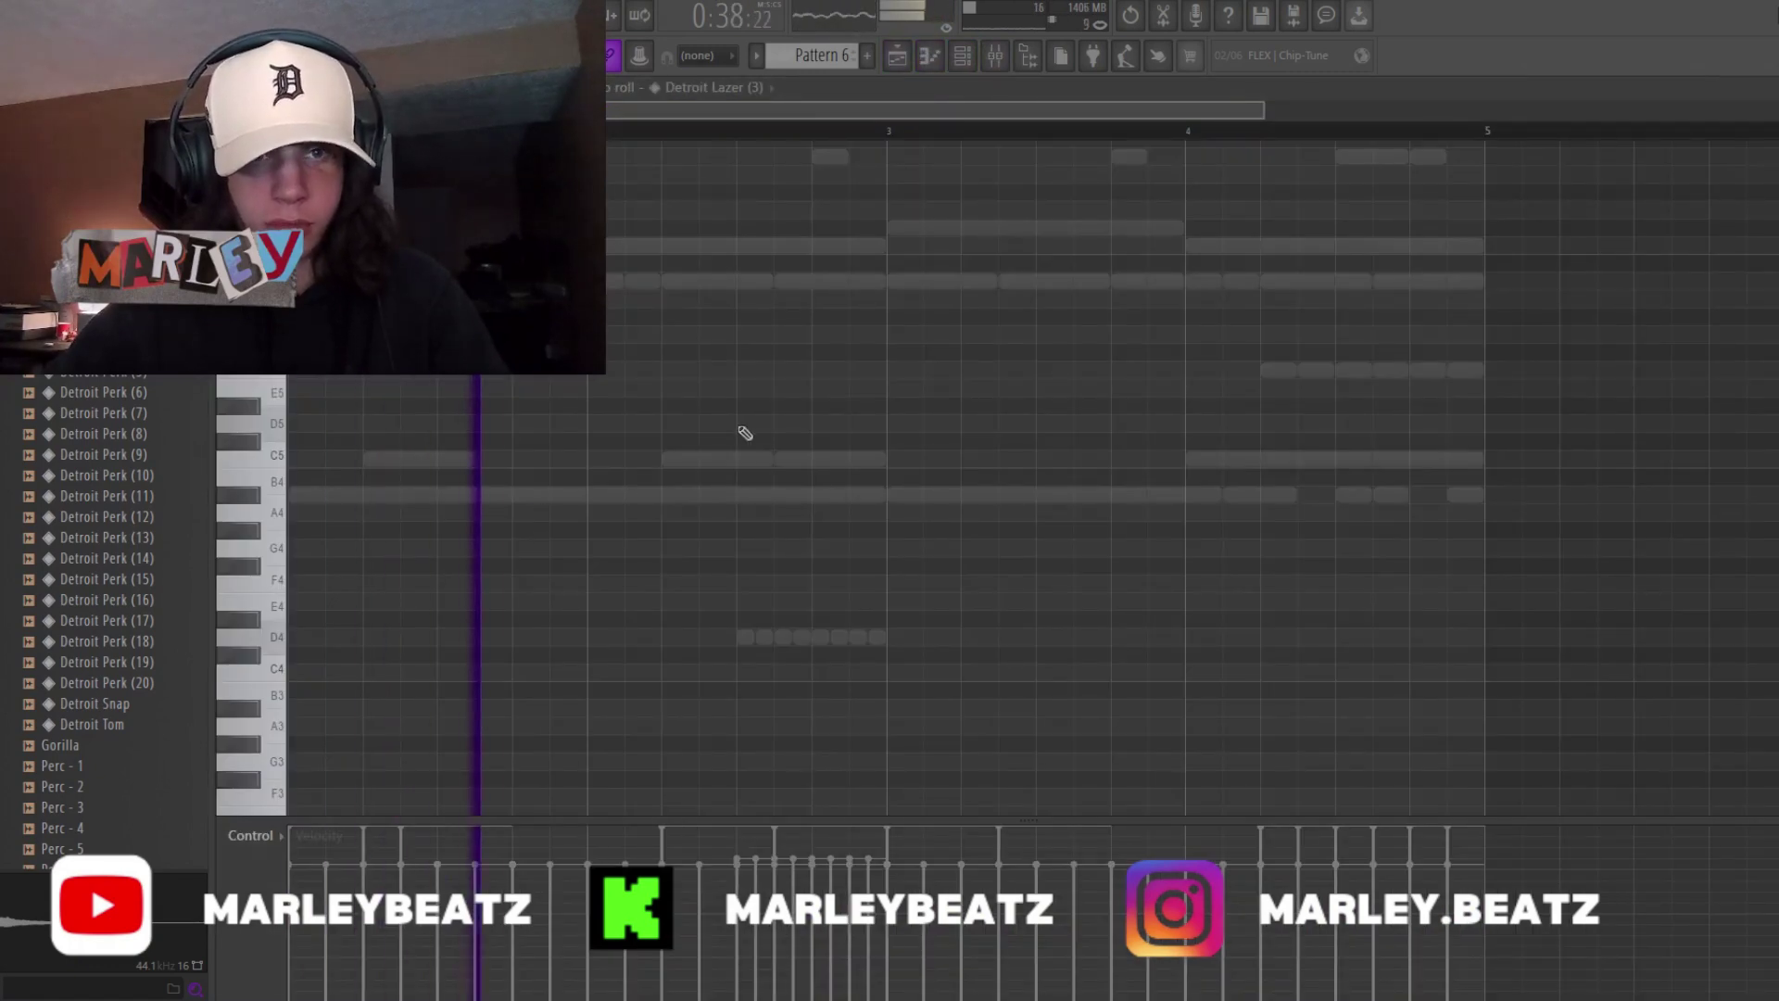
{"action": "left_click", "coordinate": [895, 459]}
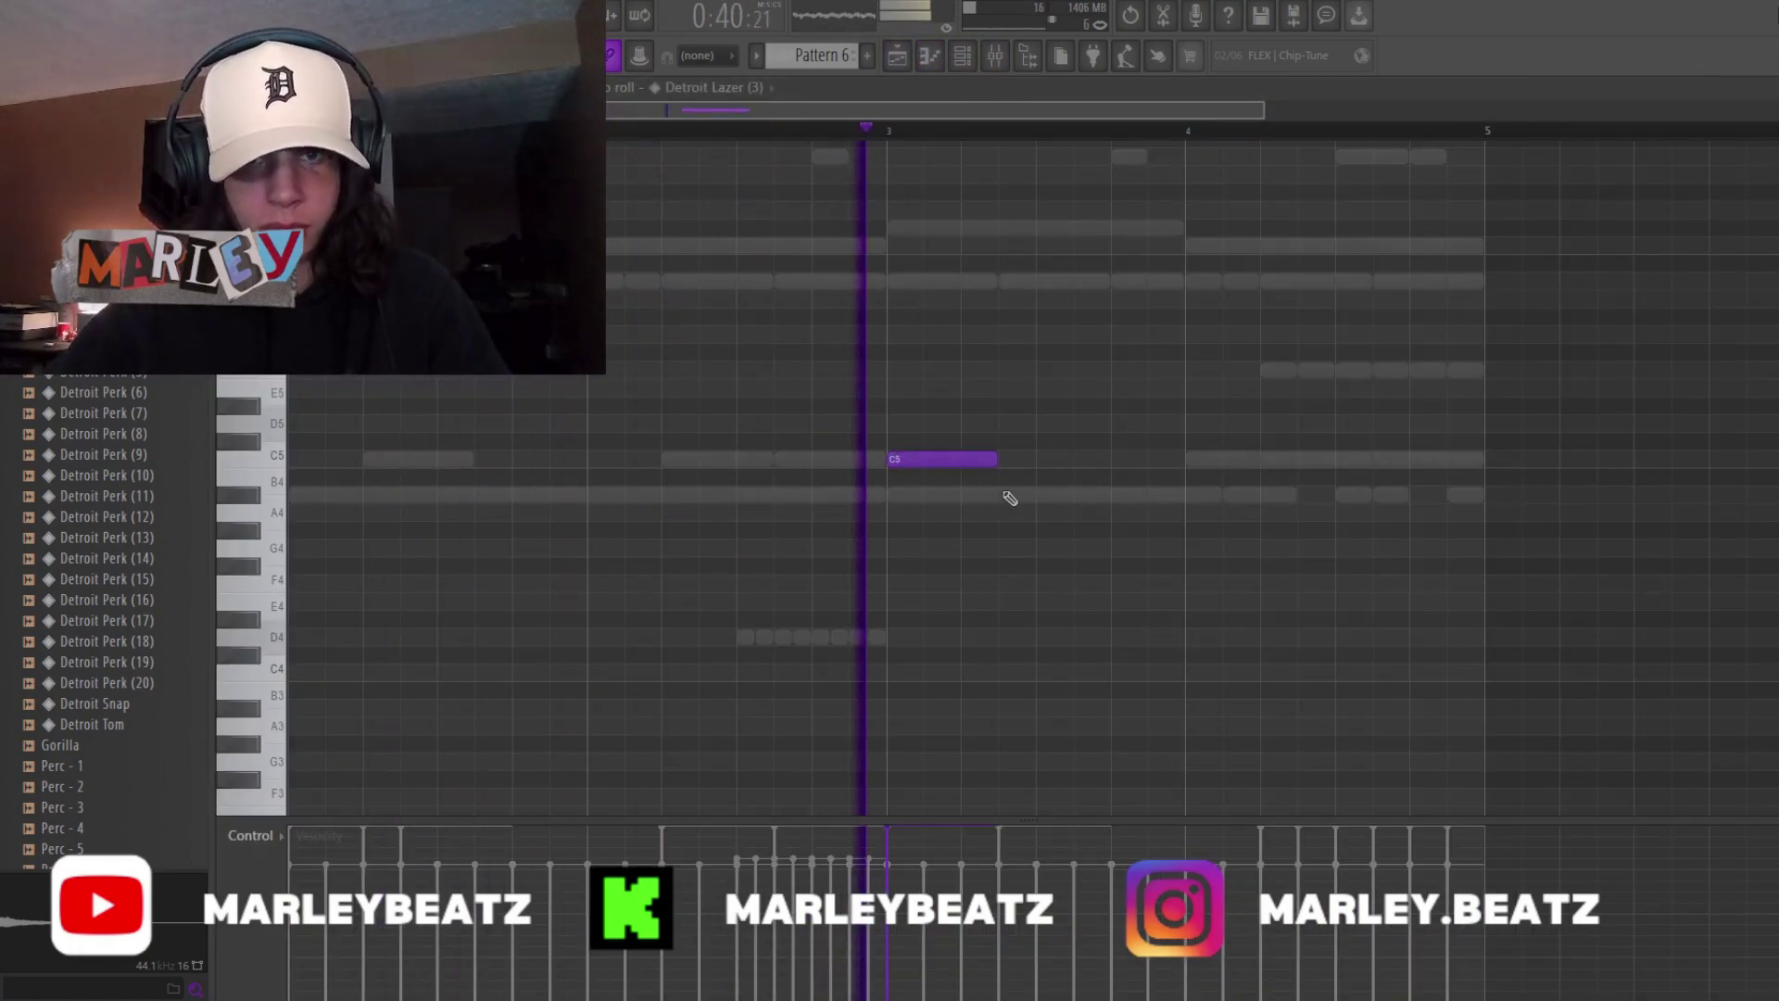
{"action": "left_click_drag", "start_coordinate": [999, 460], "coordinate": [1476, 478]}
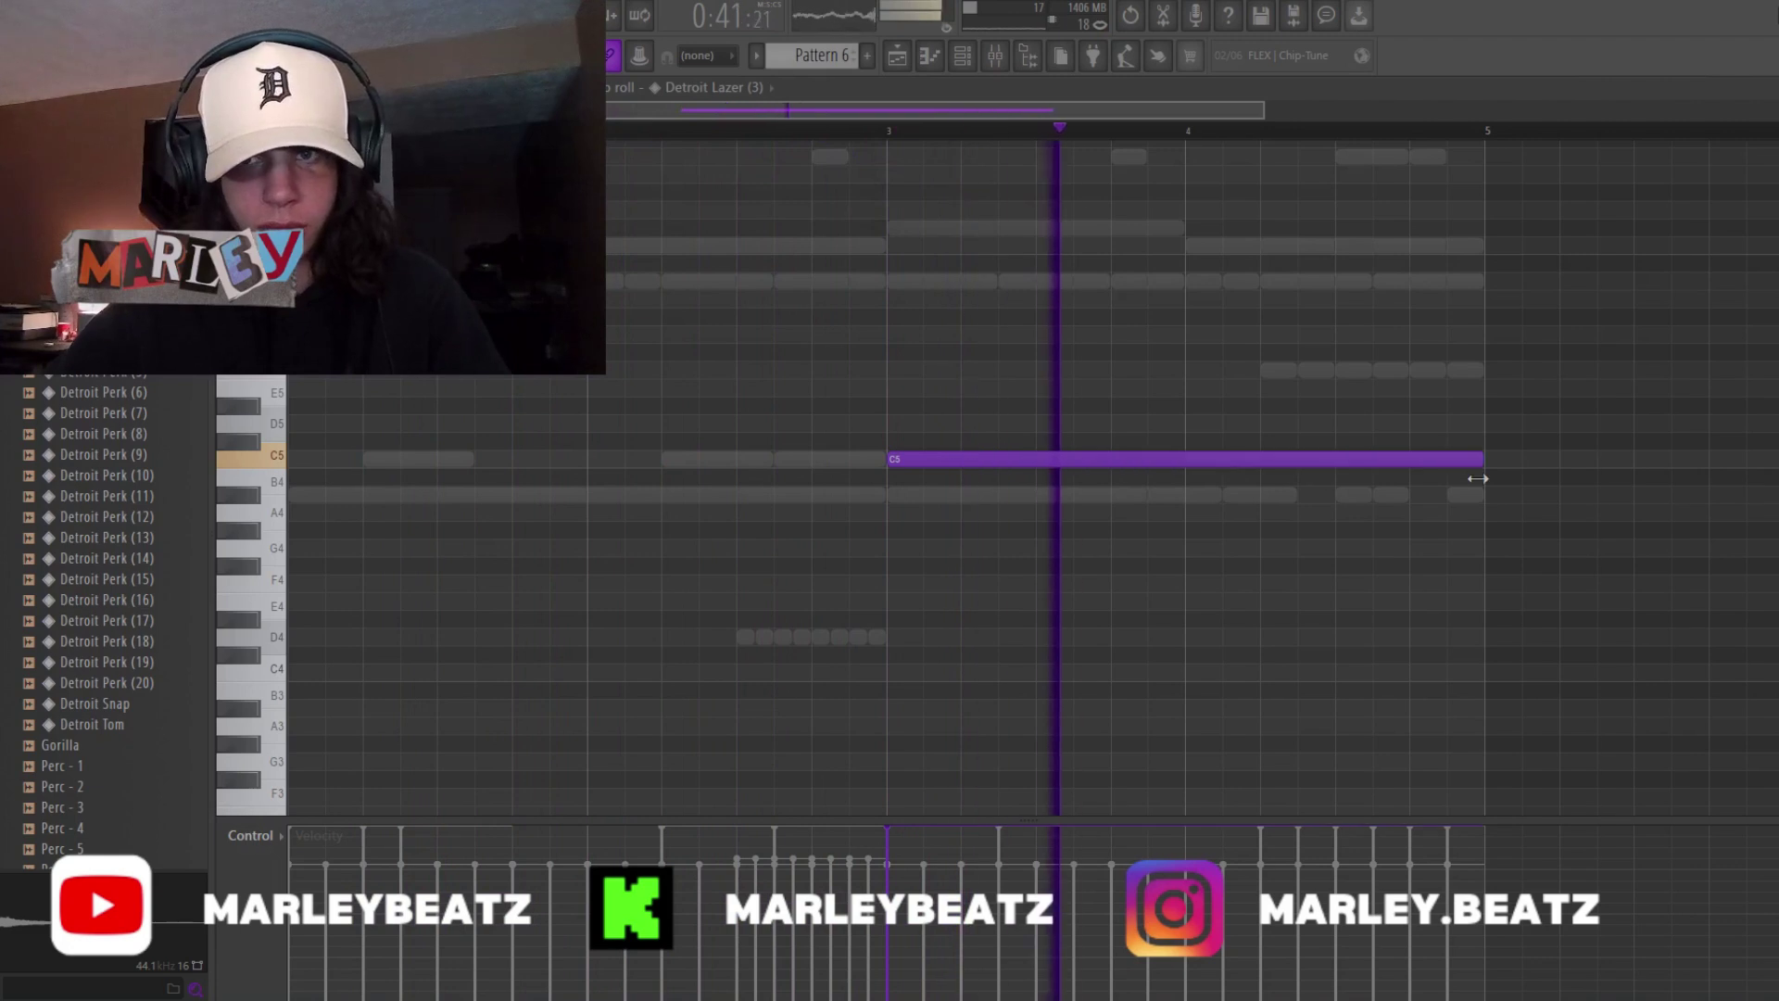
- Replace the playlist clips at bars 29, 53 and 57 with Pattern 6, ending the arrangement at bar 61
{"action": "left_click", "coordinate": [901, 63]}
{"action": "right_click", "coordinate": [999, 230]}
{"action": "left_click", "coordinate": [997, 231]}
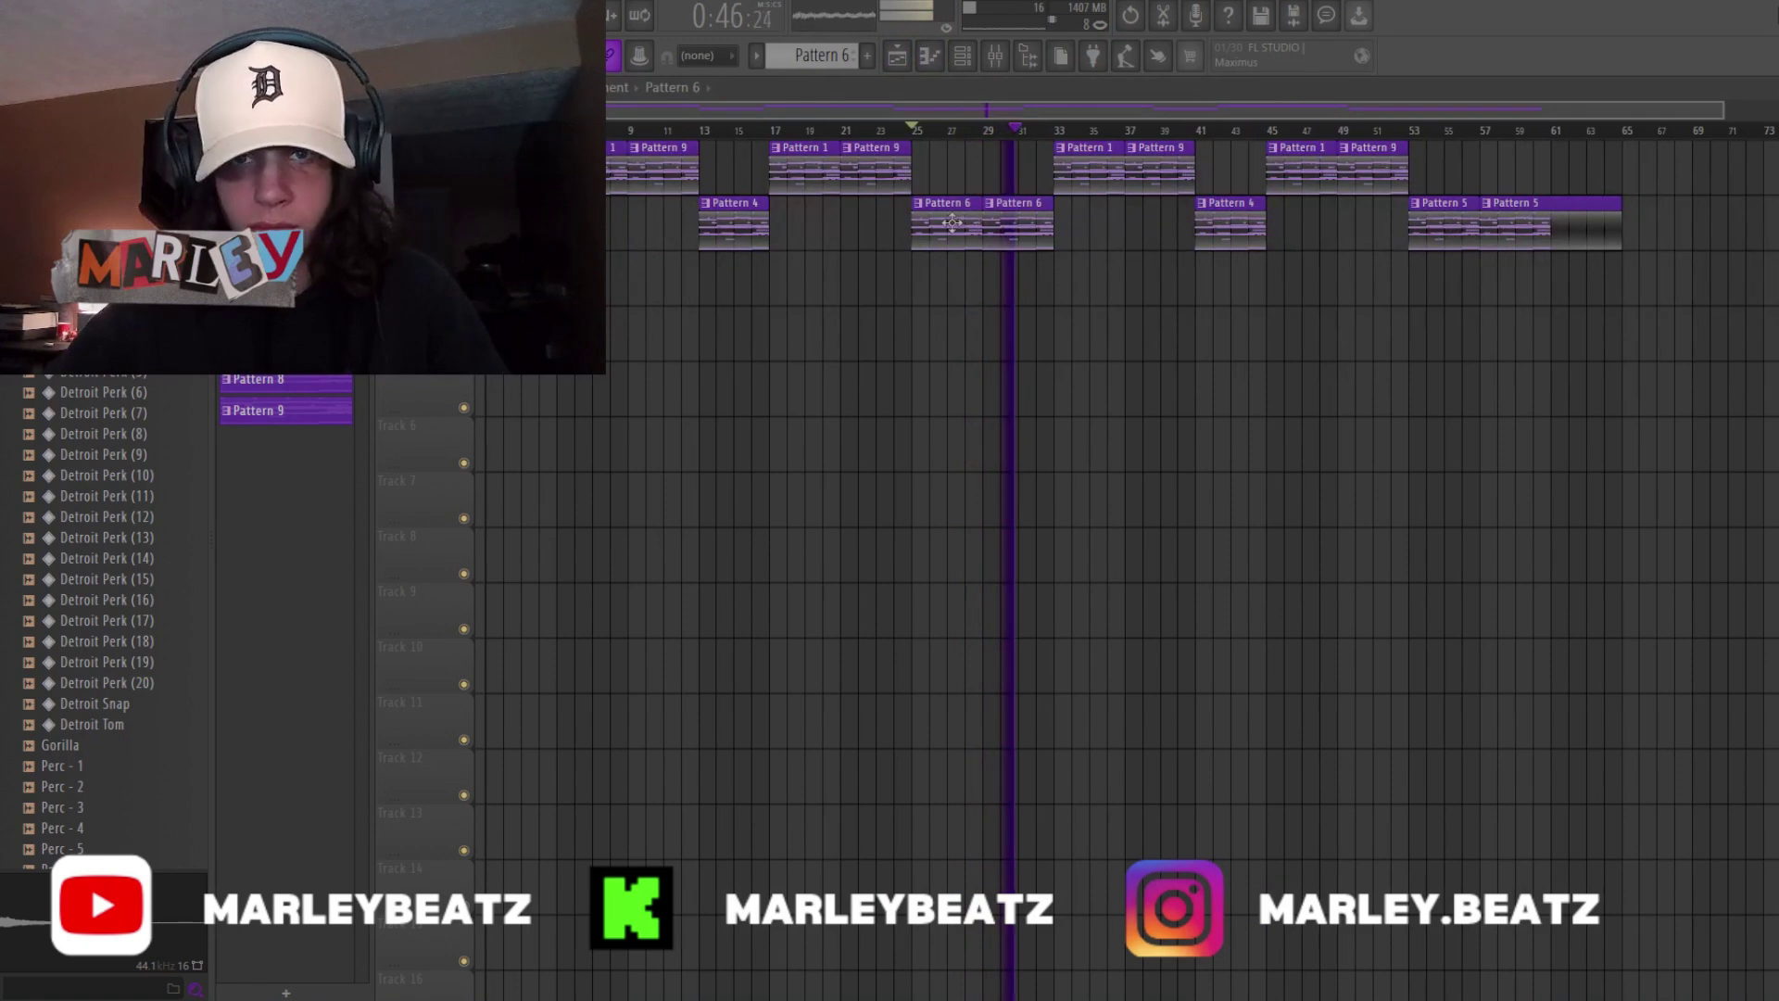
{"action": "right_click", "coordinate": [1556, 231]}
{"action": "left_click", "coordinate": [1493, 228]}
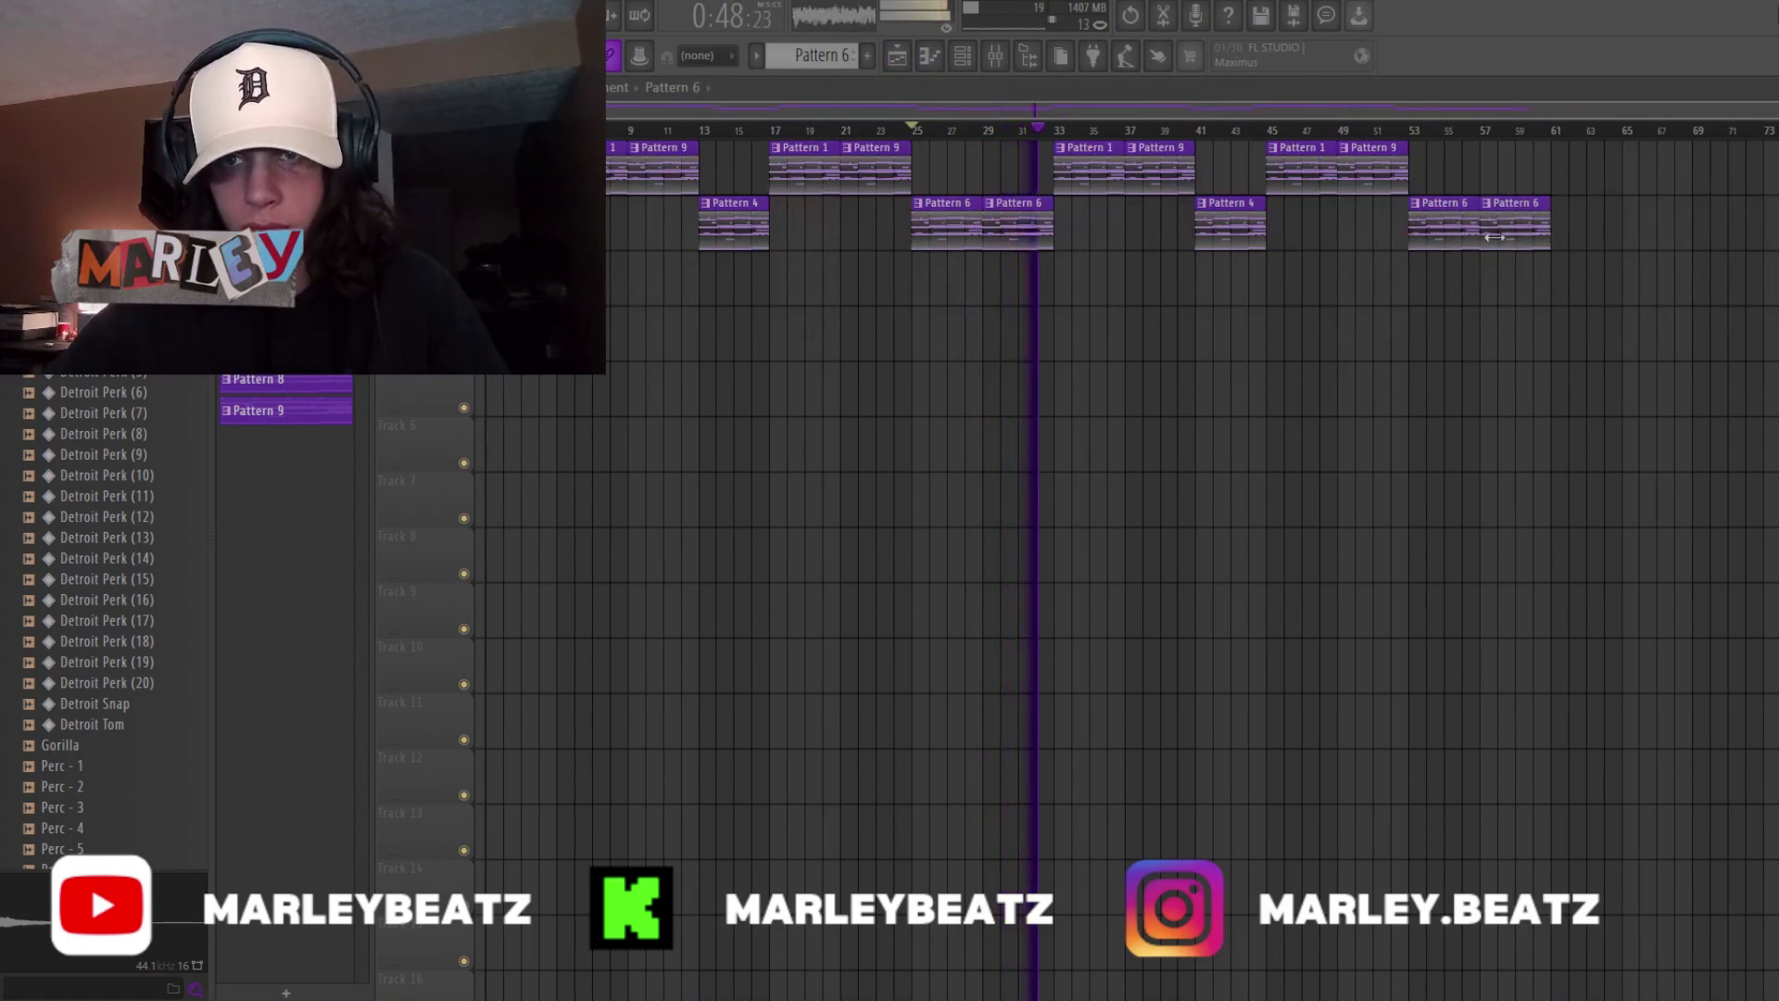
- Open the Pattern 9 clip at bar 37 and add the Detroit Perk (11) sample to the channel rack
{"action": "left_click", "coordinate": [962, 57]}
{"action": "left_click", "coordinate": [959, 59]}
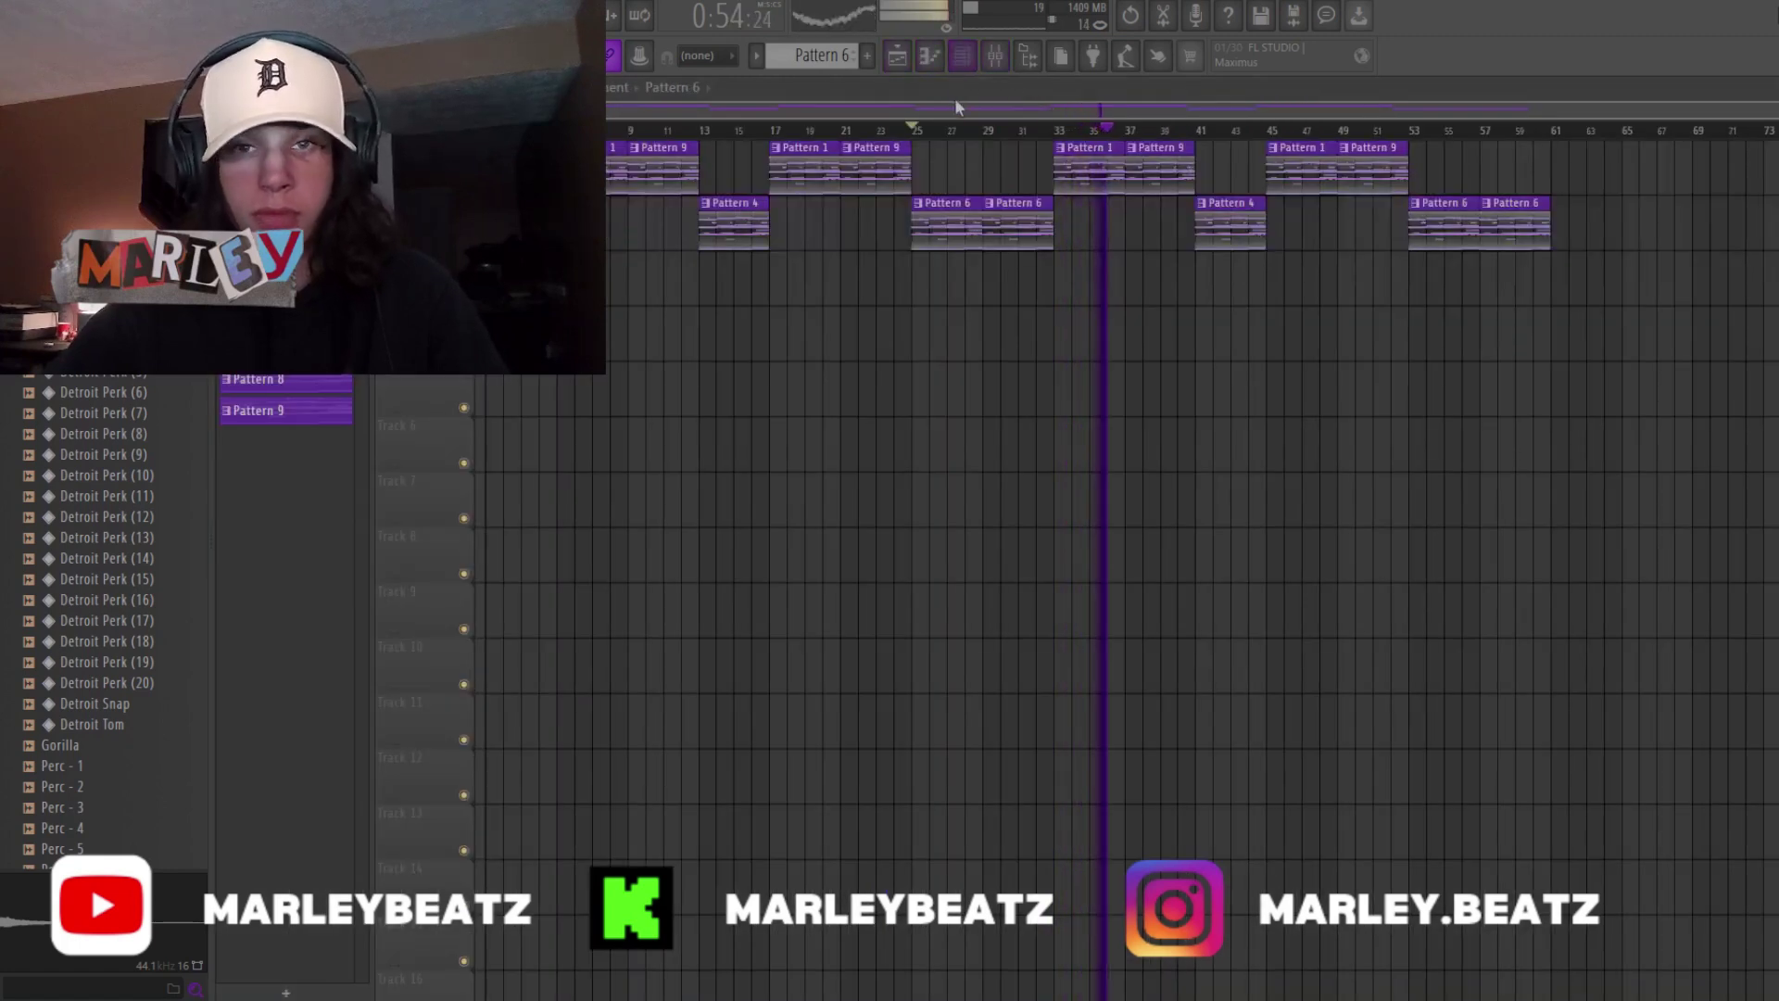
{"action": "double_click", "coordinate": [1165, 181]}
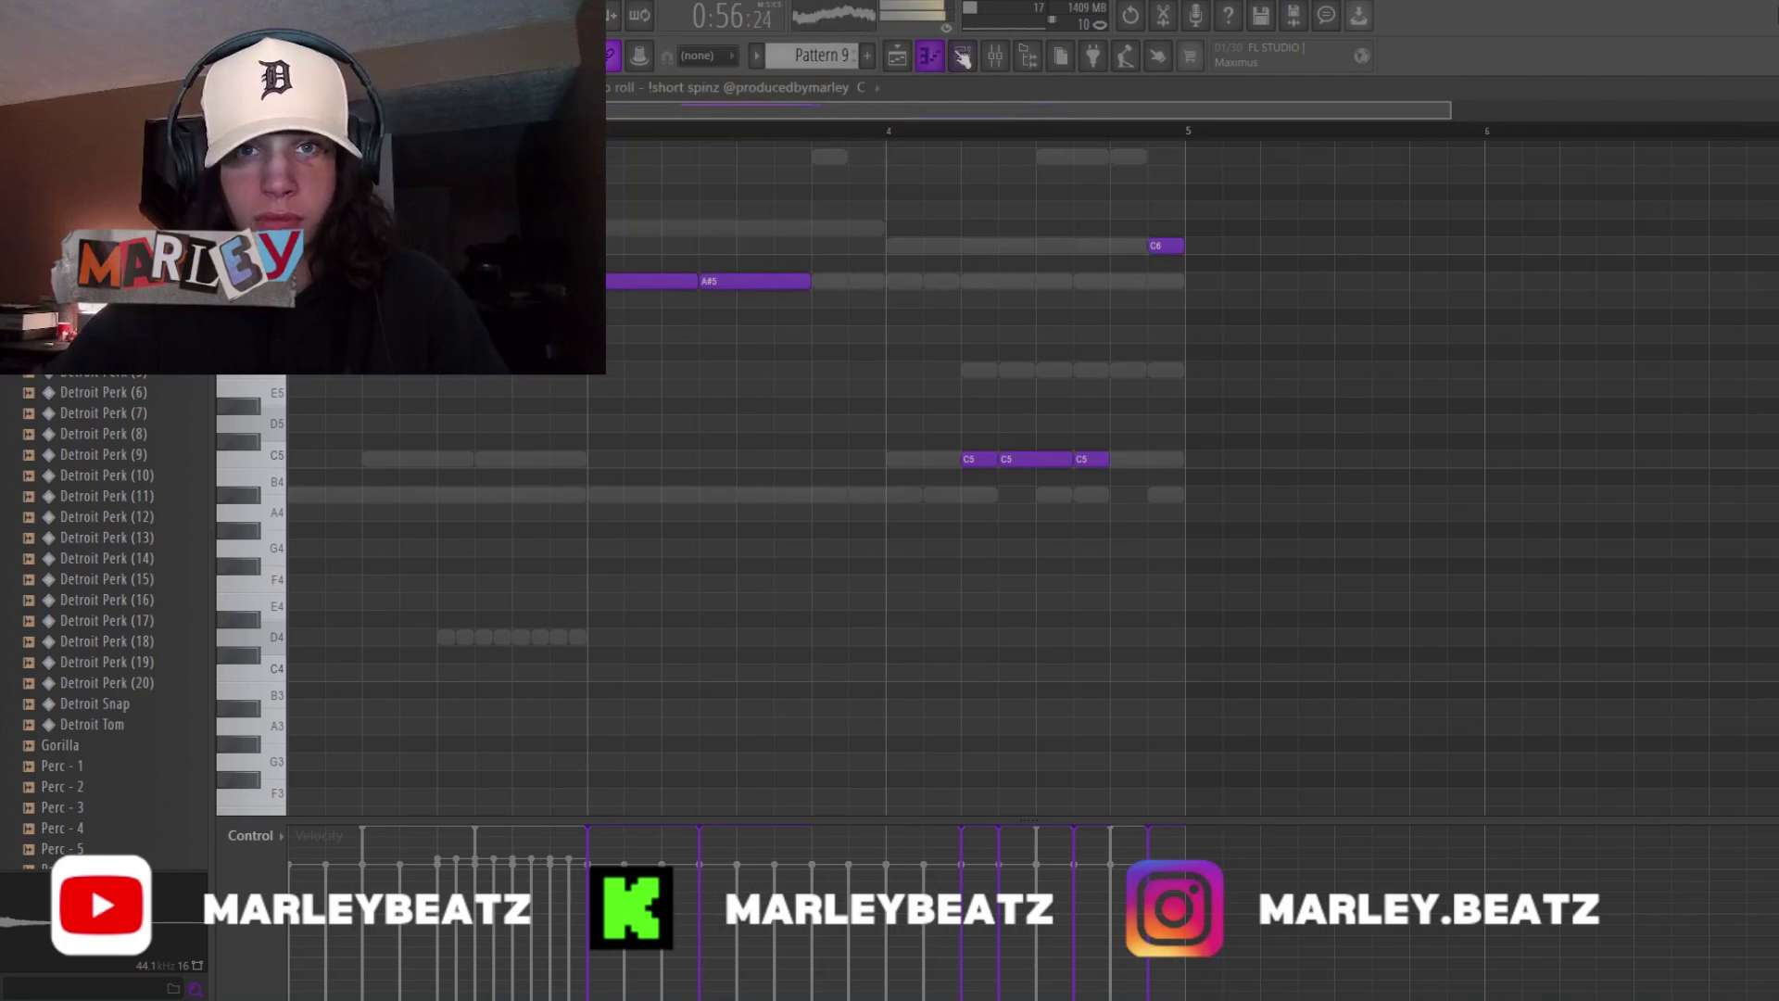
{"action": "left_click", "coordinate": [963, 58]}
{"action": "left_click_drag", "start_coordinate": [101, 496], "coordinate": [764, 565]}
{"action": "left_click", "coordinate": [963, 58]}
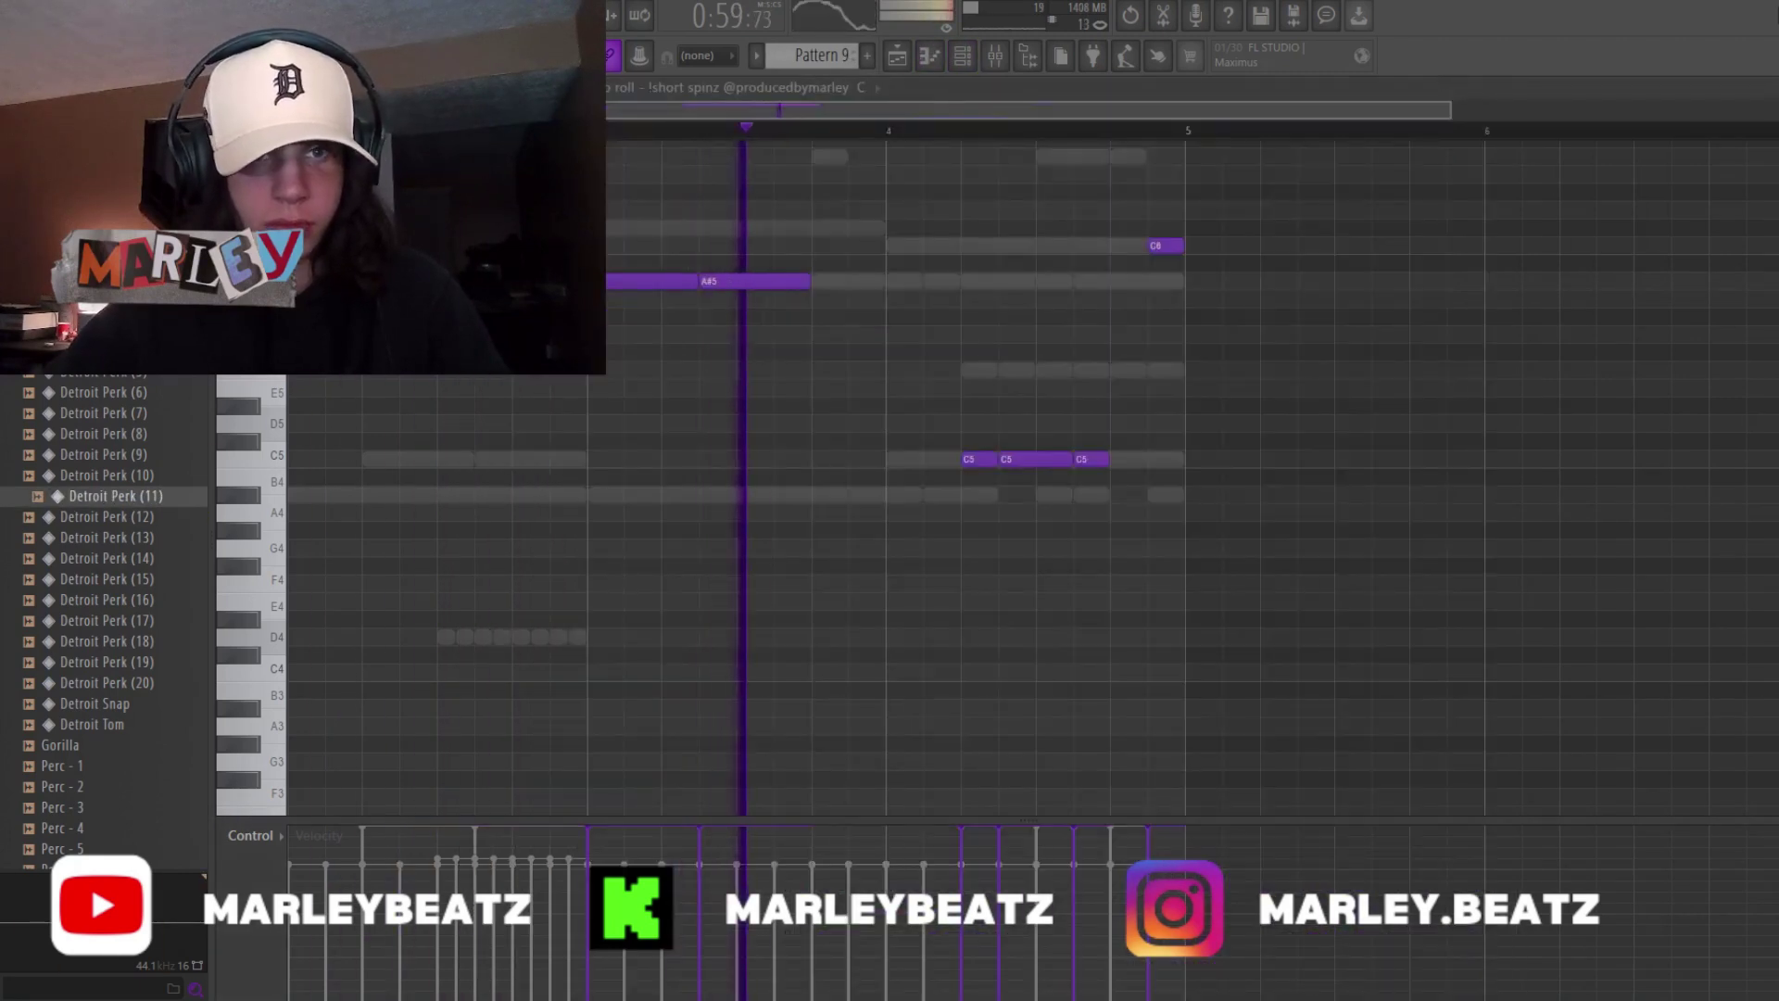
- Enter four notes in the second half of bar 2 on Detroit Lazer (3) and transfer them to Detroit Perk (11)
{"action": "left_click", "coordinate": [792, 90]}
{"action": "left_click", "coordinate": [931, 371]}
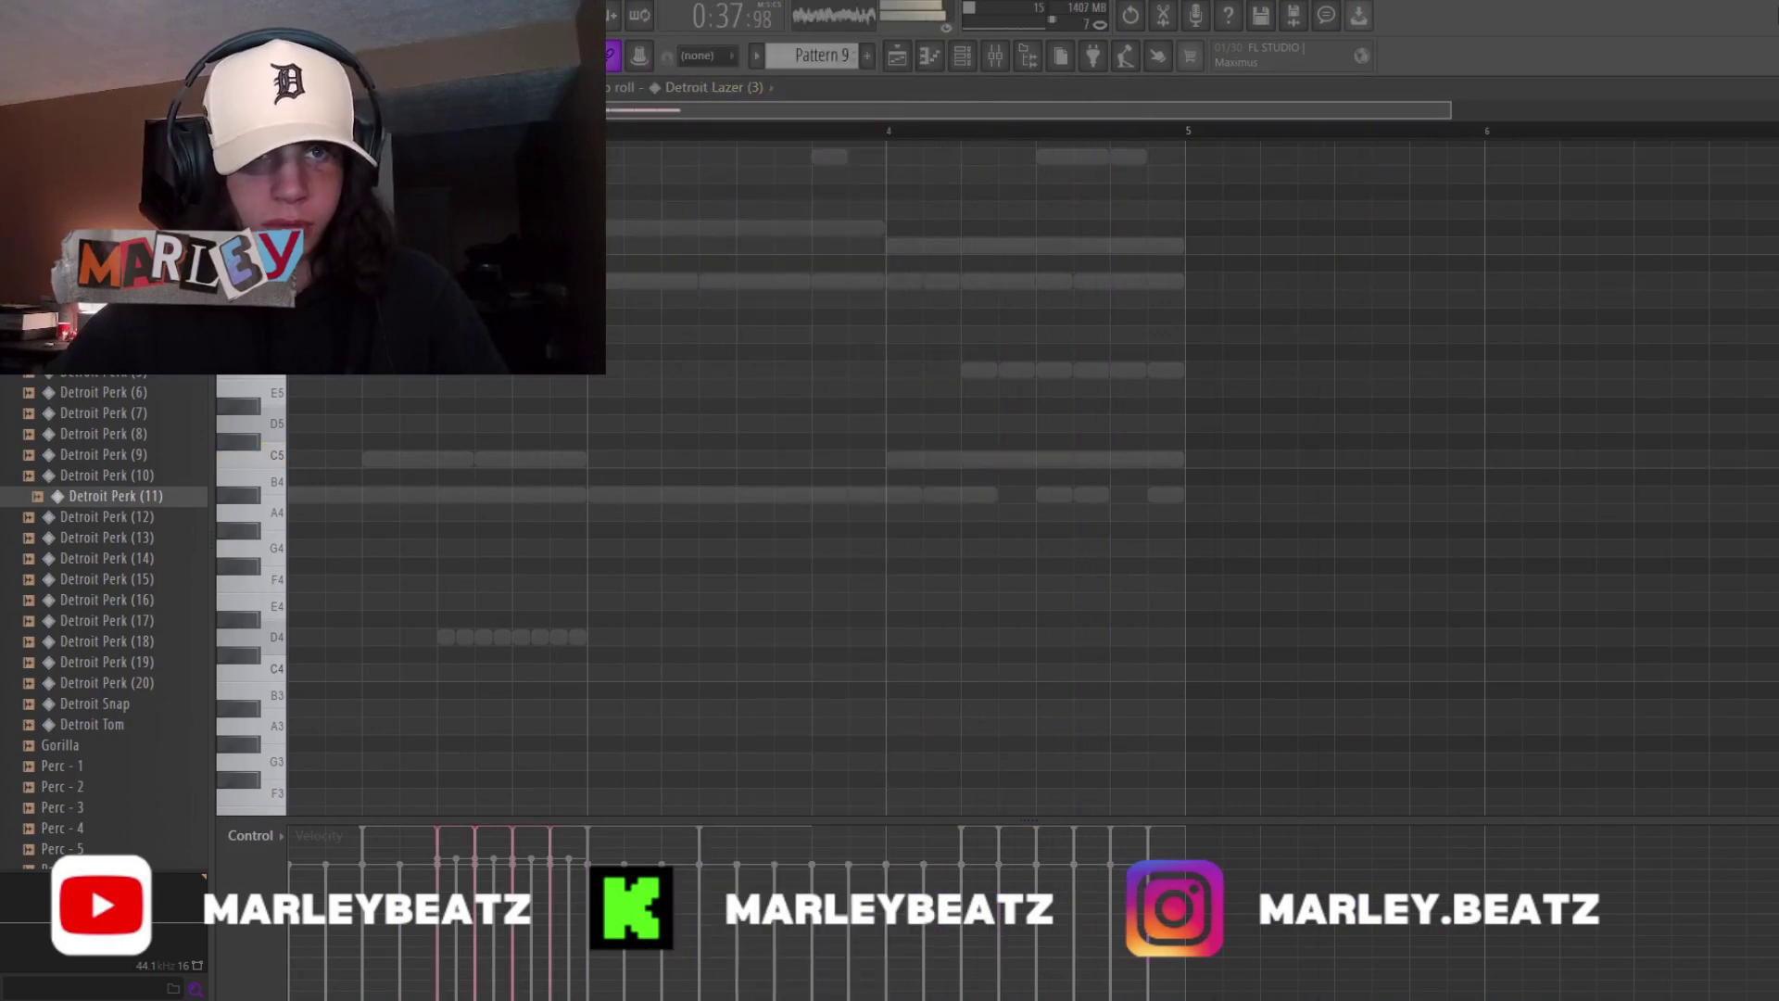
{"action": "left_click", "coordinate": [767, 88]}
{"action": "left_click", "coordinate": [913, 246]}
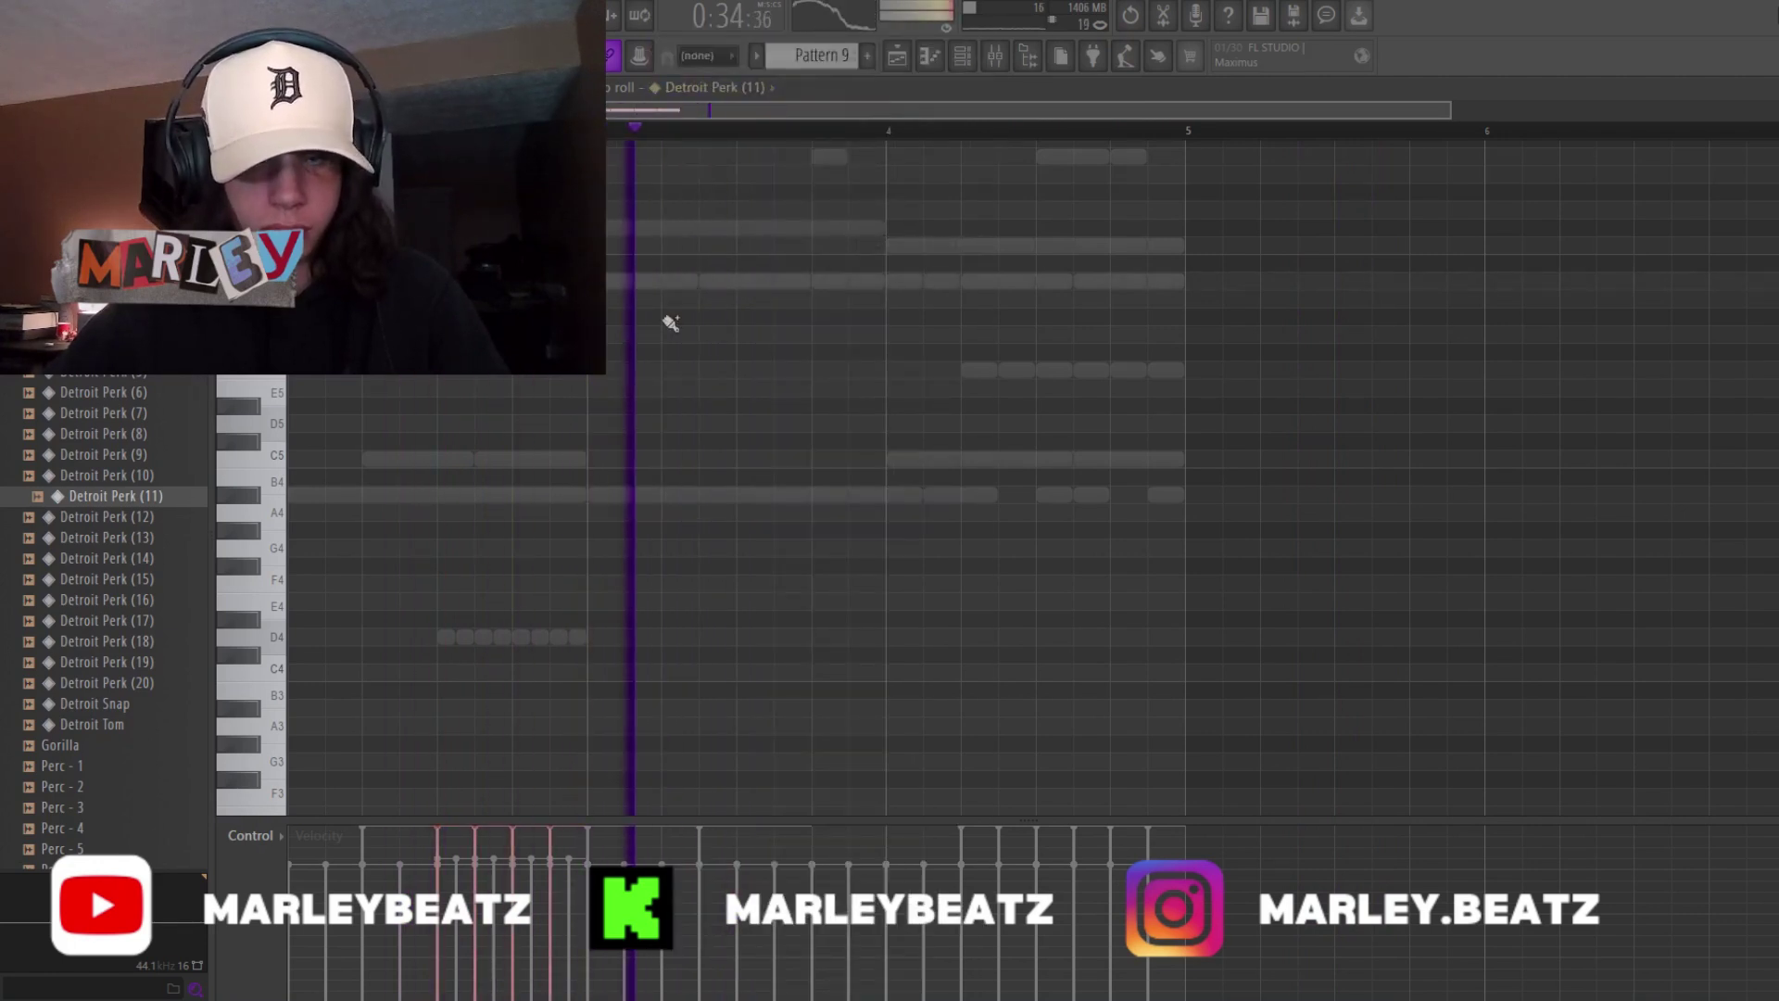
- Add the Detroit Perk (2) sample to the channel rack directly above Detroit Perk (11)
{"action": "left_click", "coordinate": [979, 495]}
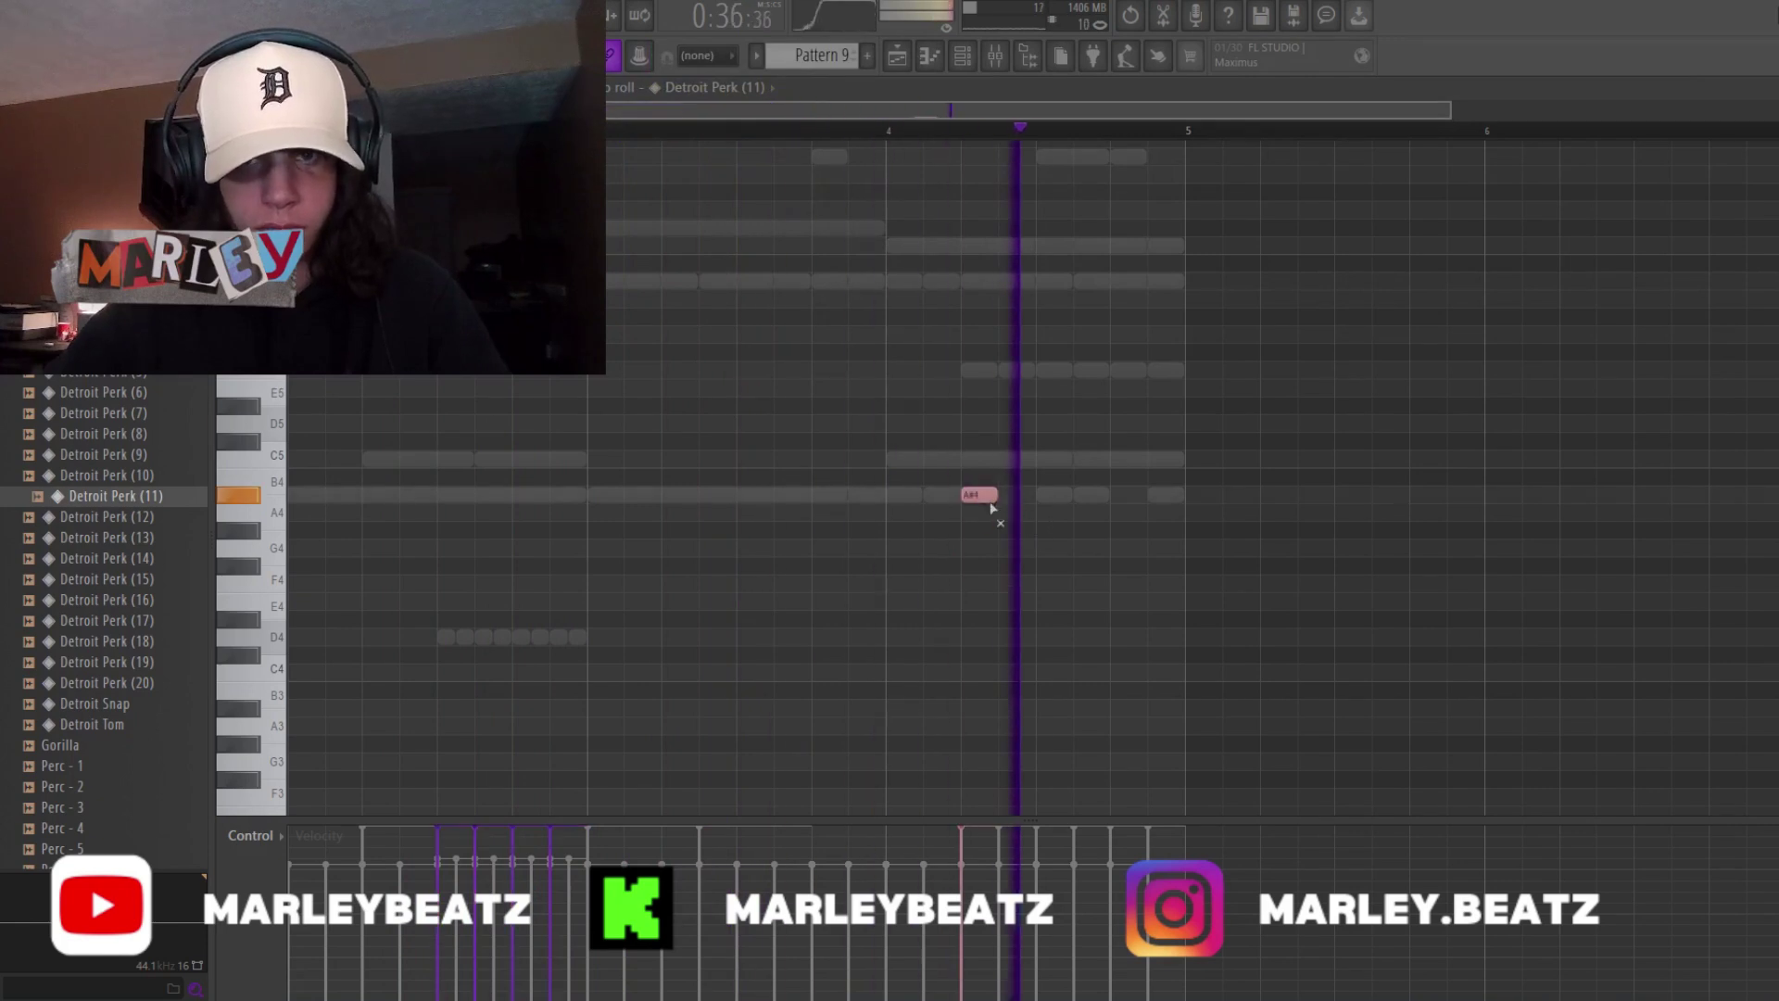
{"action": "right_click", "coordinate": [987, 498]}
{"action": "left_click", "coordinate": [969, 67]}
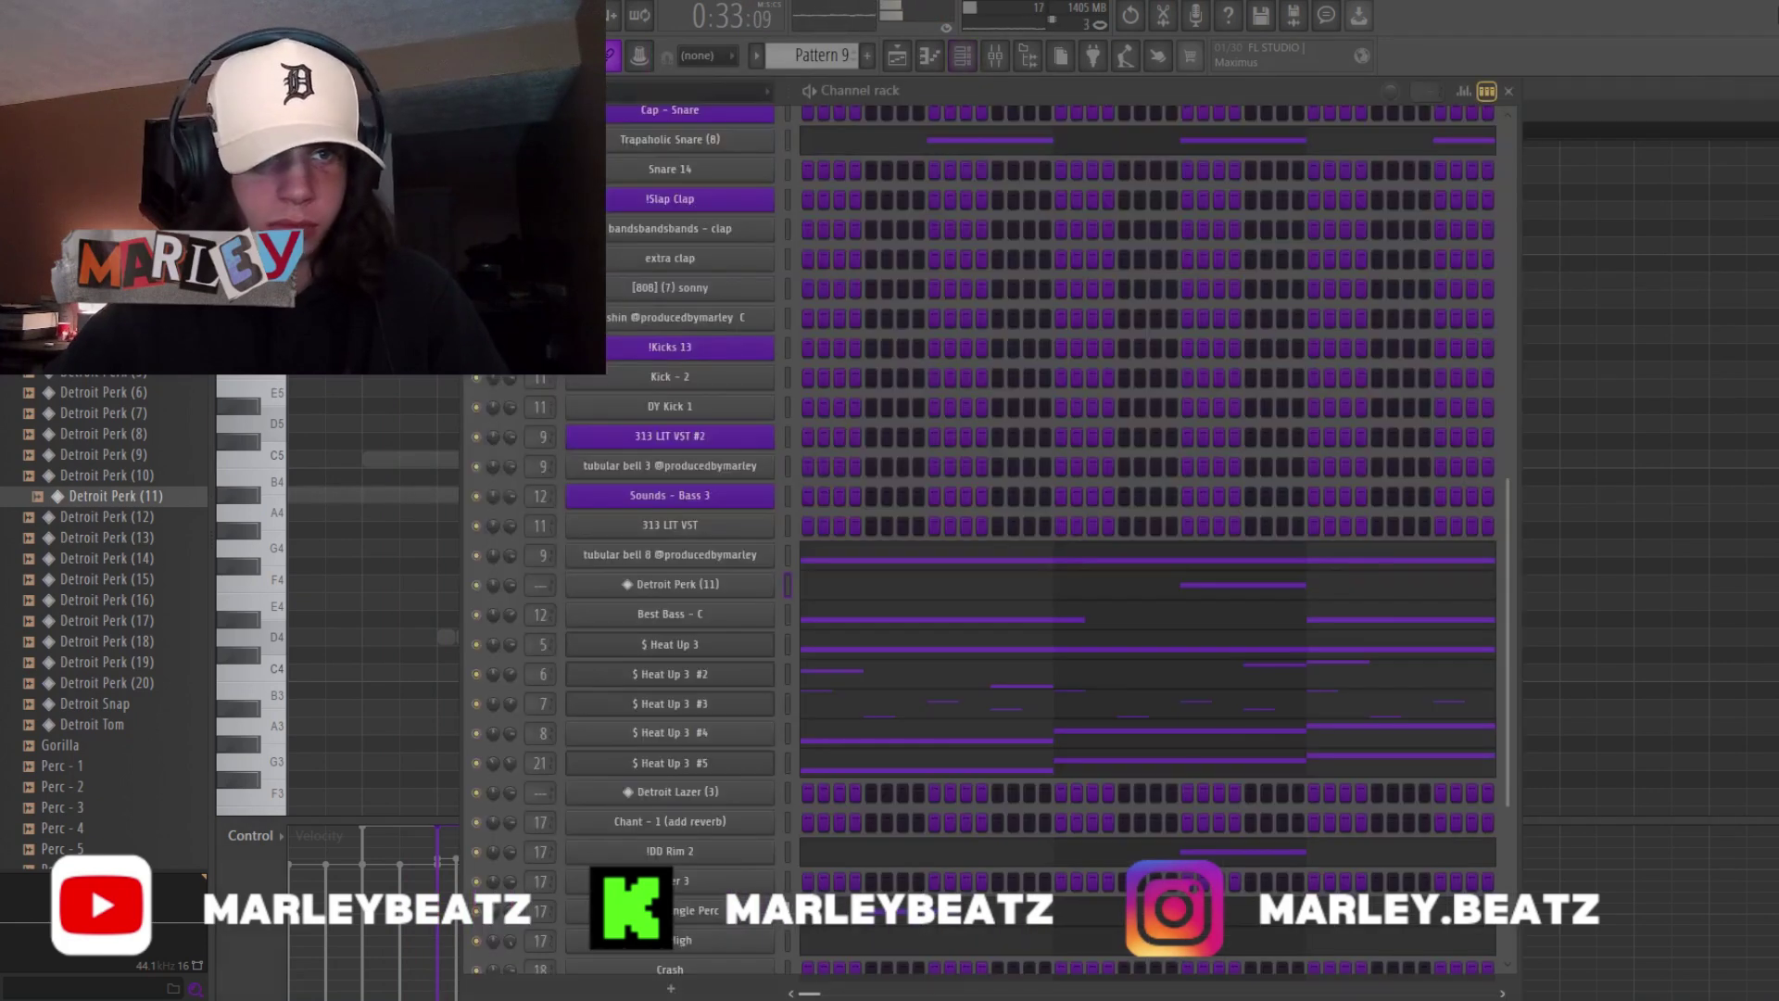
{"action": "left_click_drag", "start_coordinate": [745, 579], "coordinate": [746, 579]}
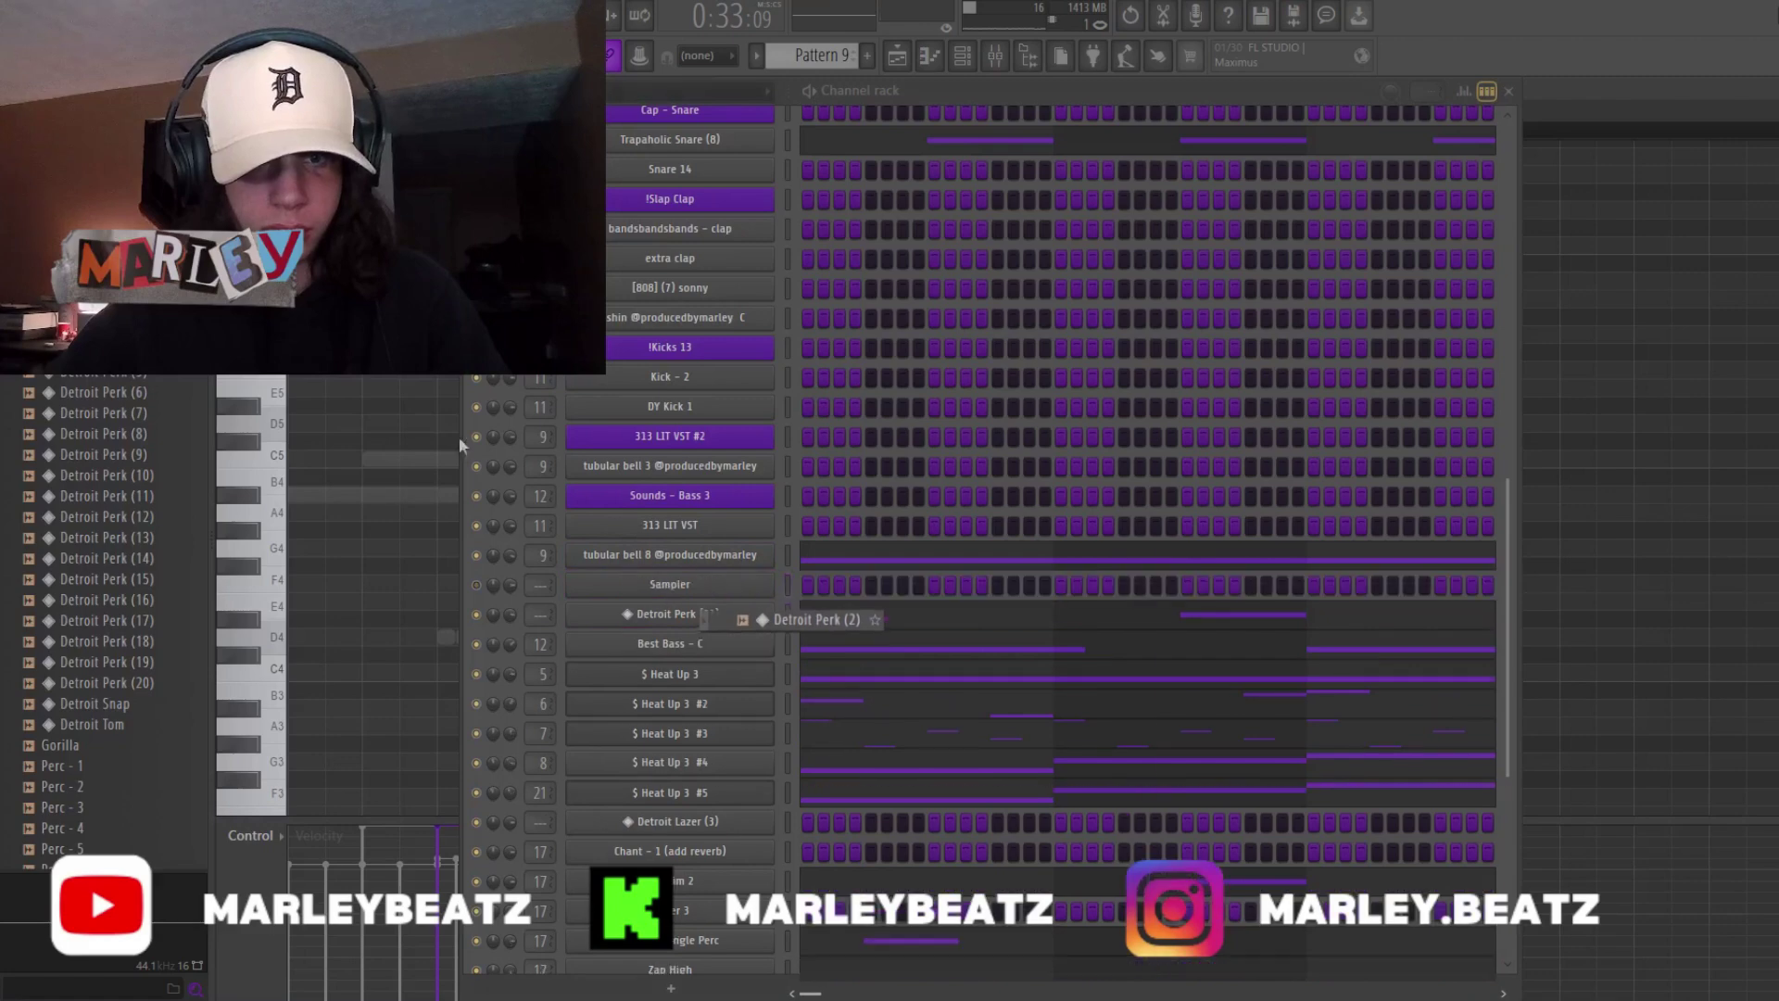
- Try an extra note early in bar 2 on Detroit Perk (11) and remove that channel's notes from Pattern 9
{"action": "key", "text": "space"}
{"action": "left_click", "coordinate": [344, 371]}
{"action": "right_click", "coordinate": [368, 385]}
{"action": "key", "text": "space"}
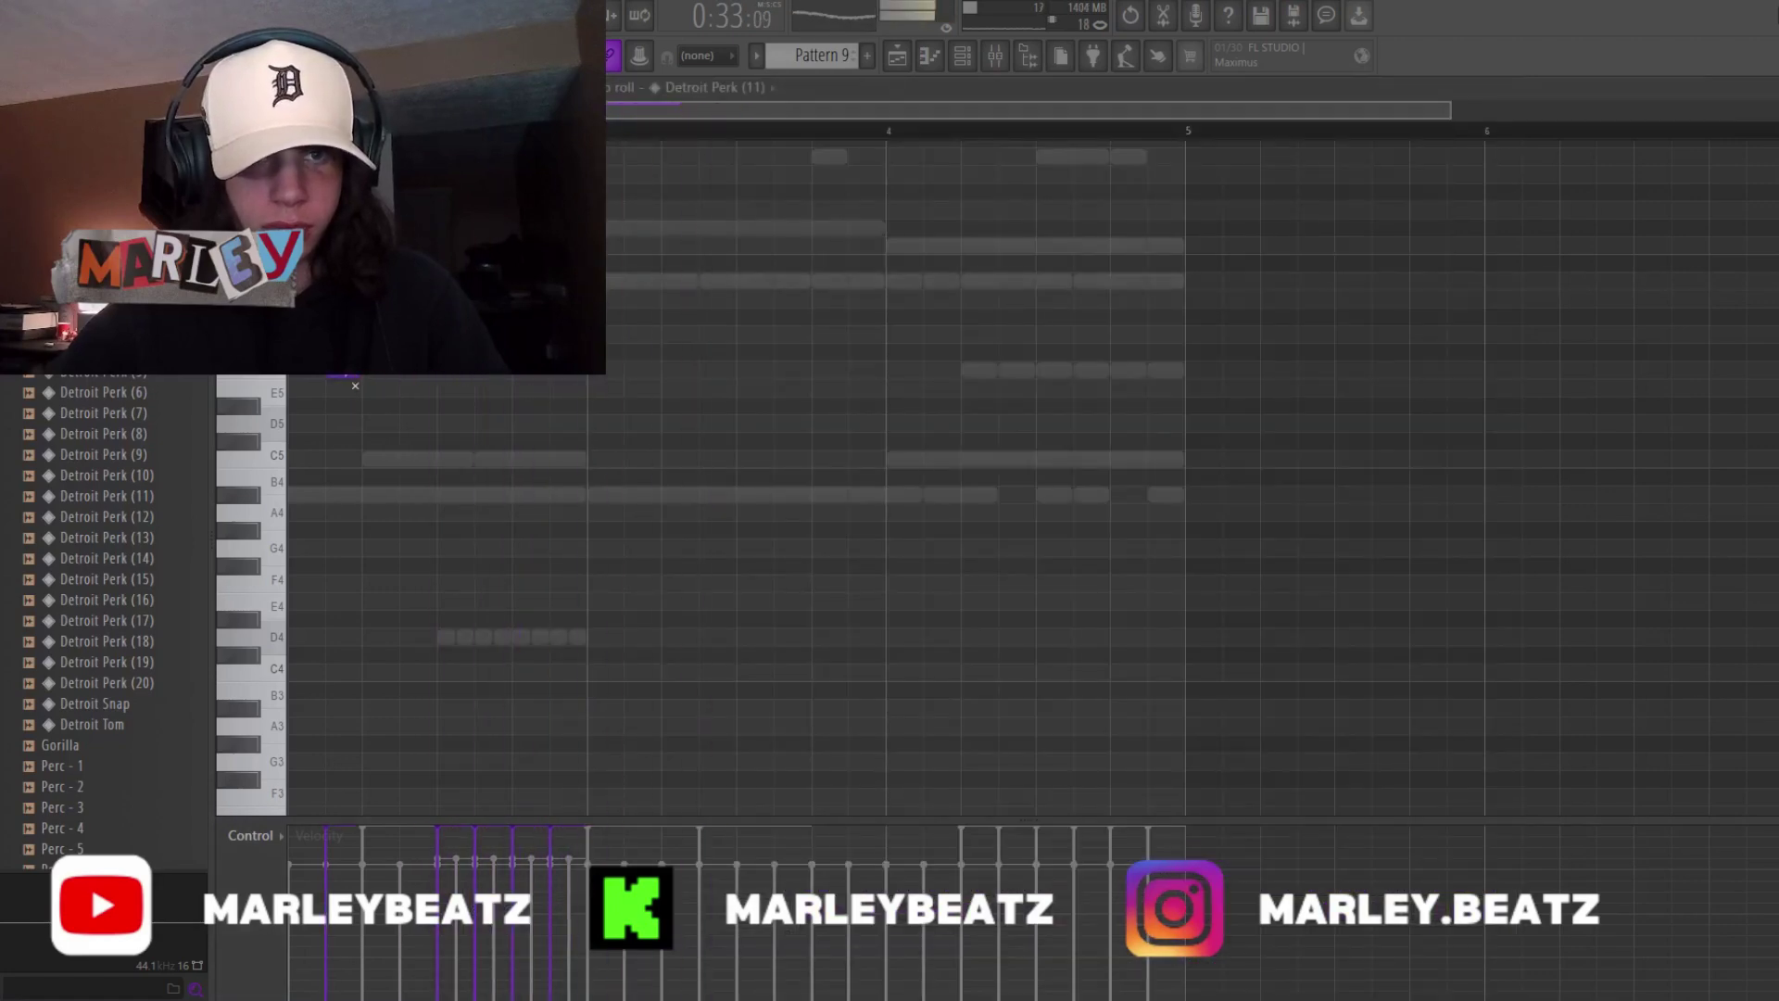
{"action": "key", "text": "space"}
{"action": "key", "text": "space"}
{"action": "key", "text": "space"}
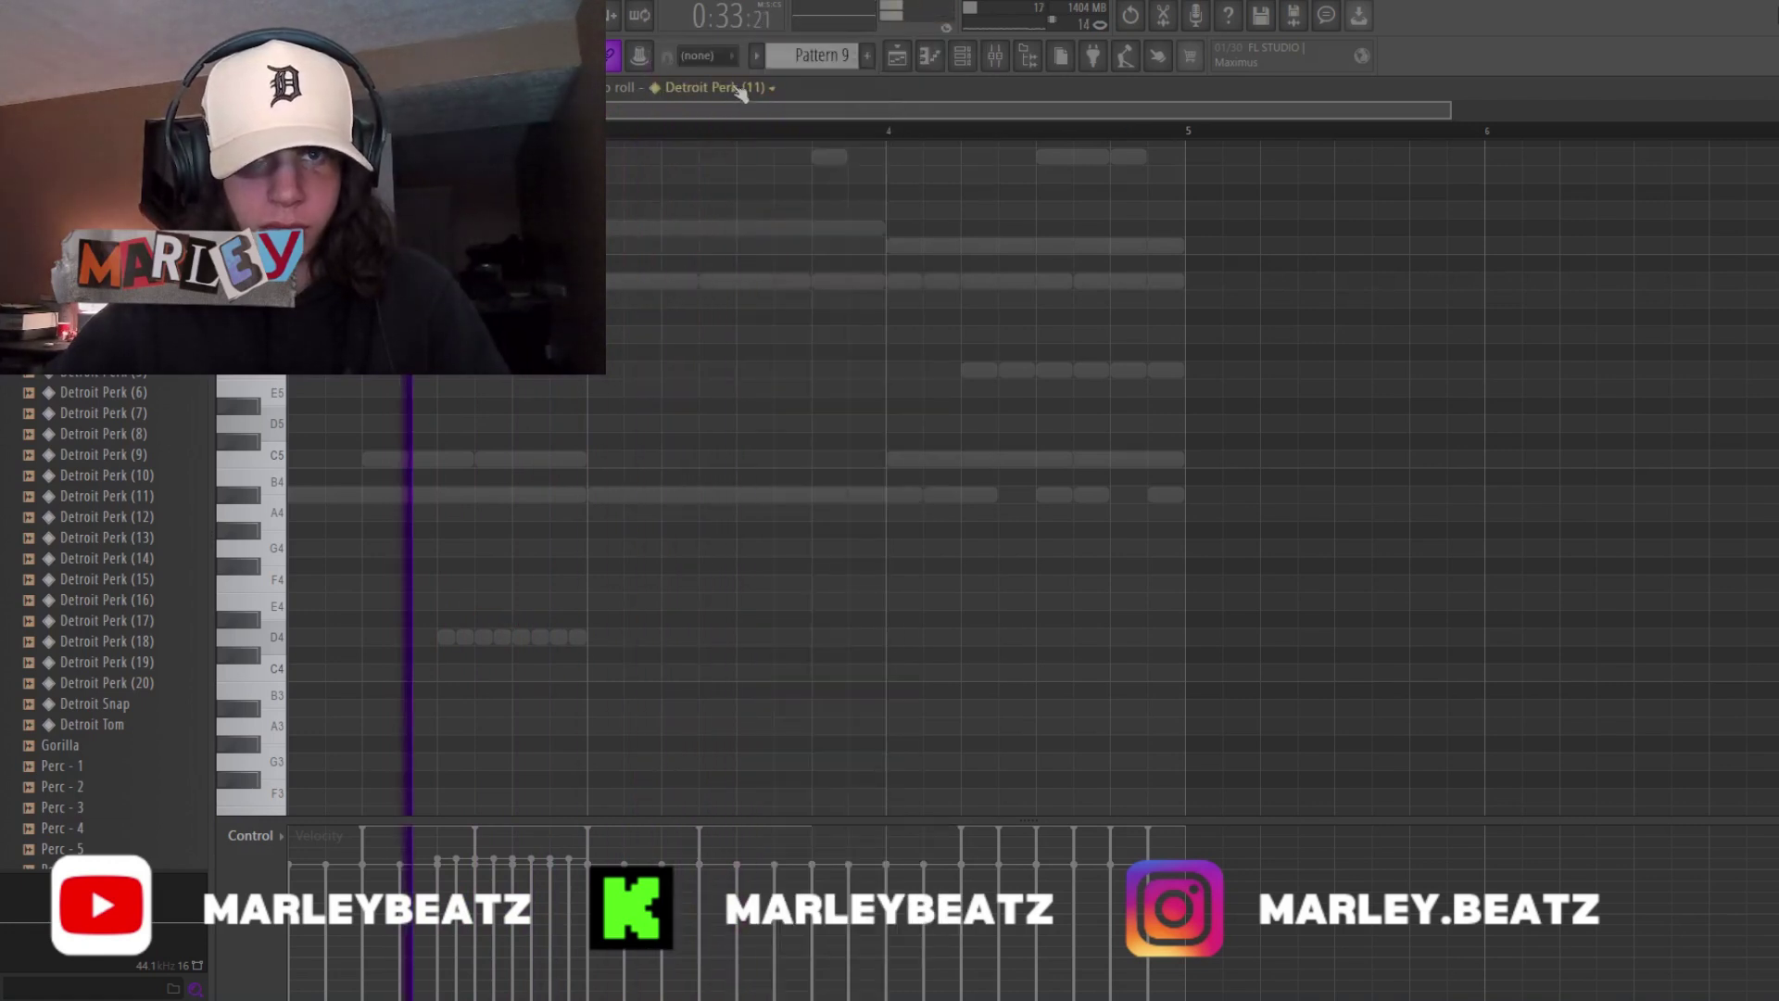
- Delete all !DD Rim 2 notes from Pattern 9
{"action": "left_click", "coordinate": [667, 87]}
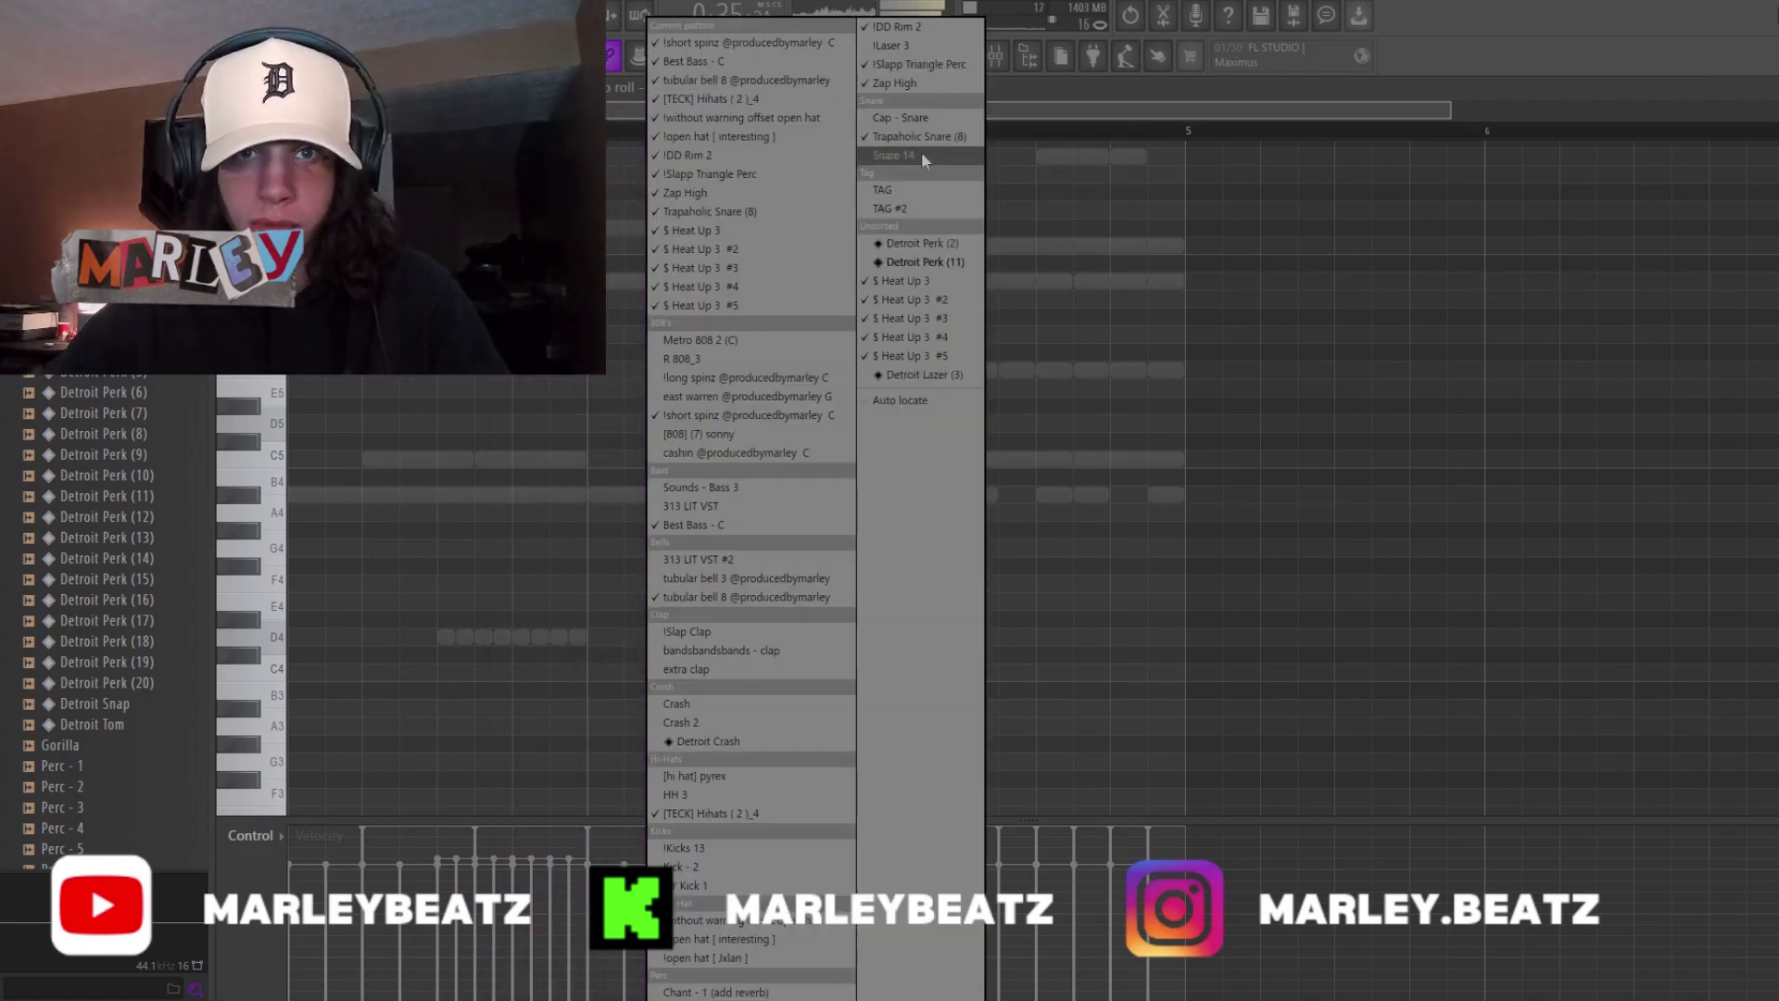
{"action": "left_click", "coordinate": [919, 26]}
{"action": "key", "text": "ctrl+a"}
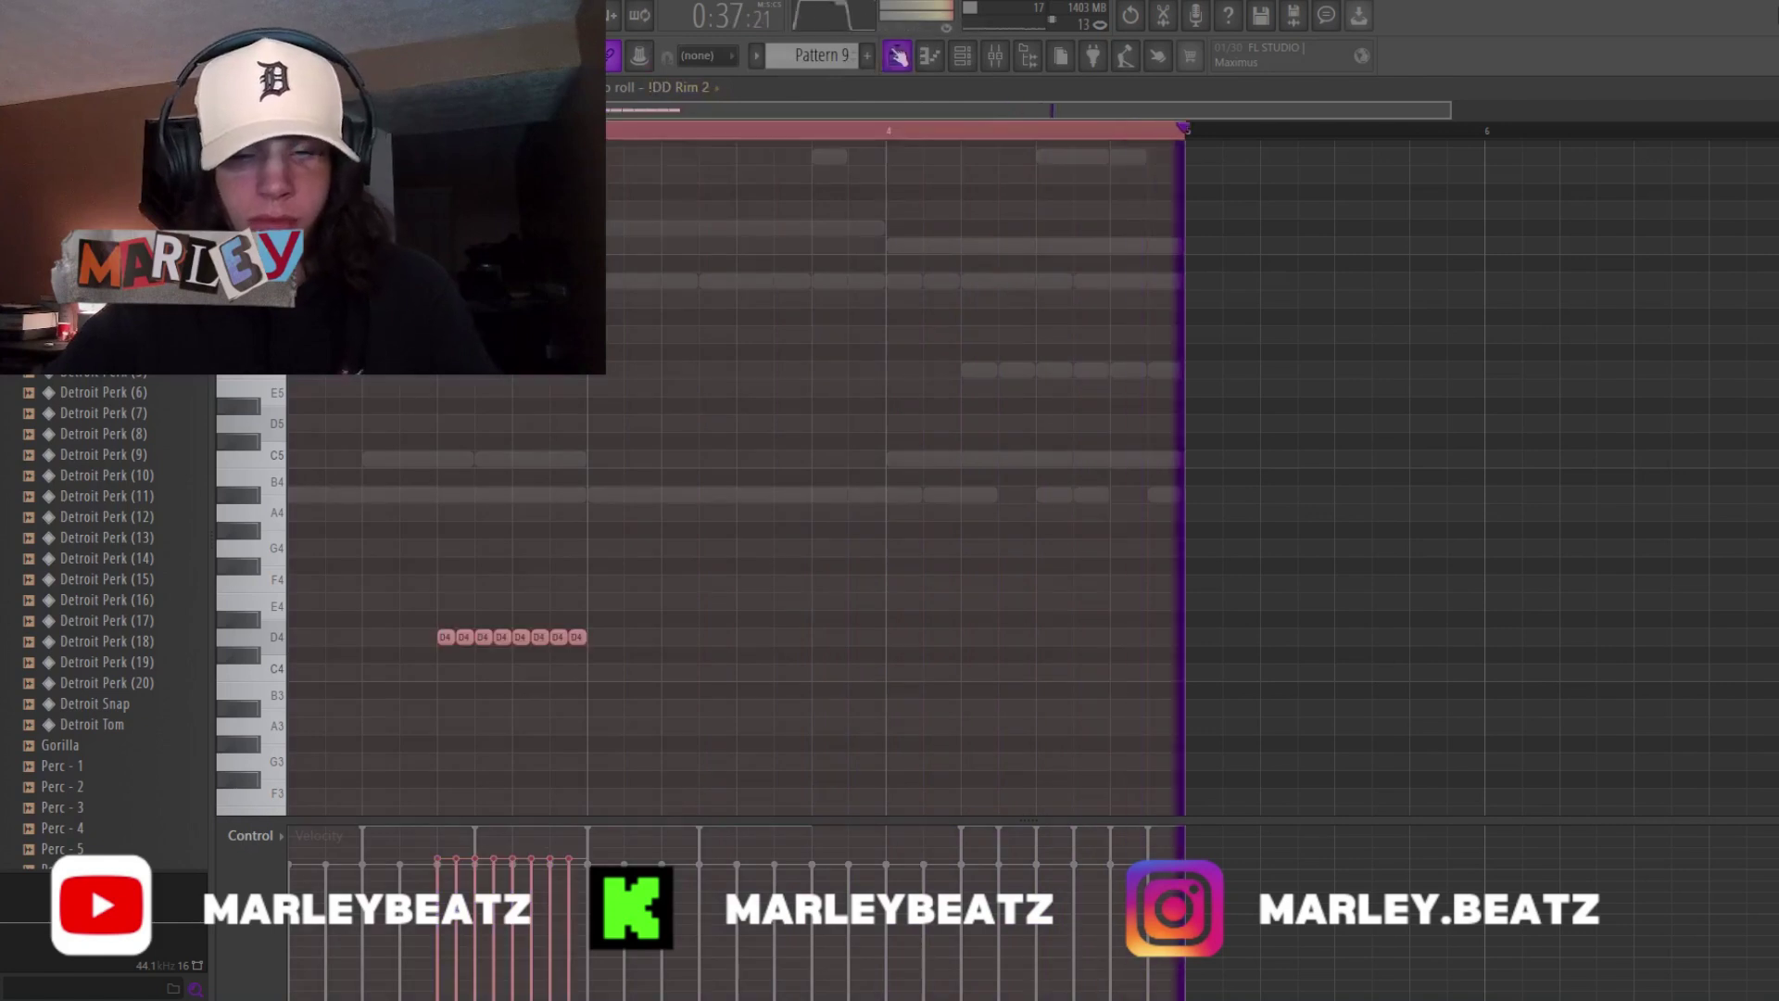
{"action": "key", "text": "Delete"}
- Try the four notes in the second half of bar 2 on Detroit Perk (2) and place them at A#4 on Detroit Perk (11)
{"action": "left_click", "coordinate": [667, 88]}
{"action": "left_click", "coordinate": [922, 224]}
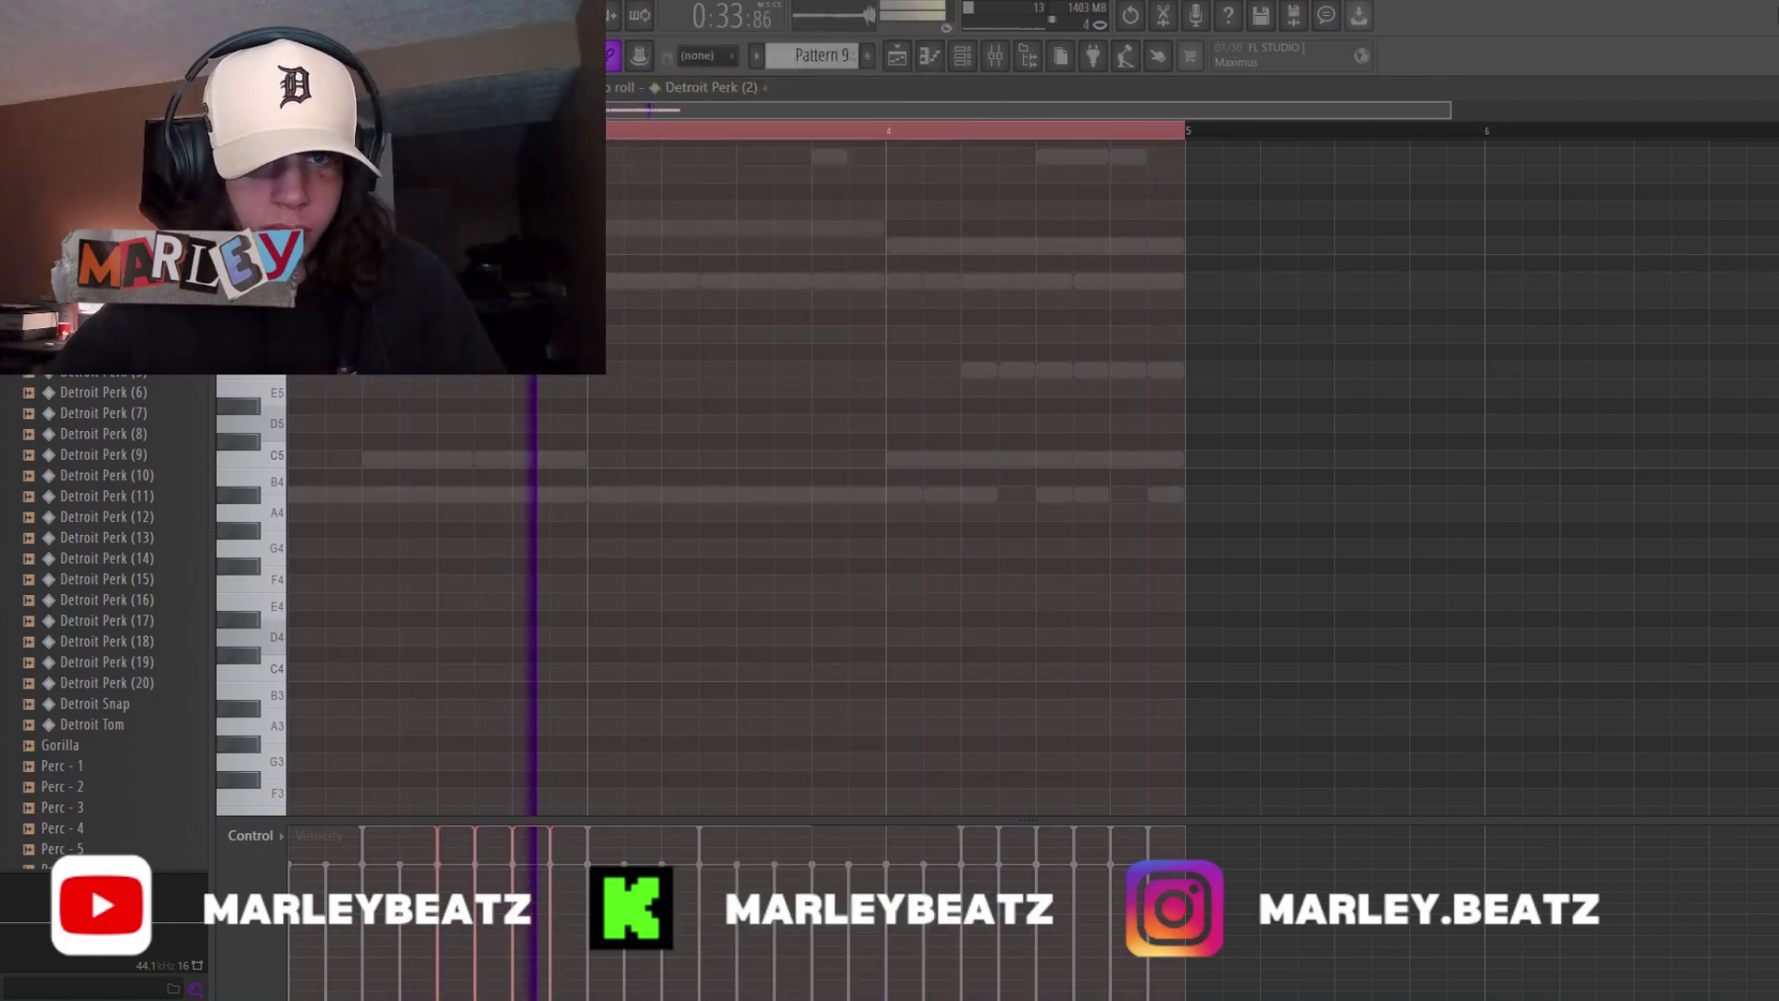
{"action": "left_click", "coordinate": [667, 87]}
{"action": "left_click", "coordinate": [924, 261]}
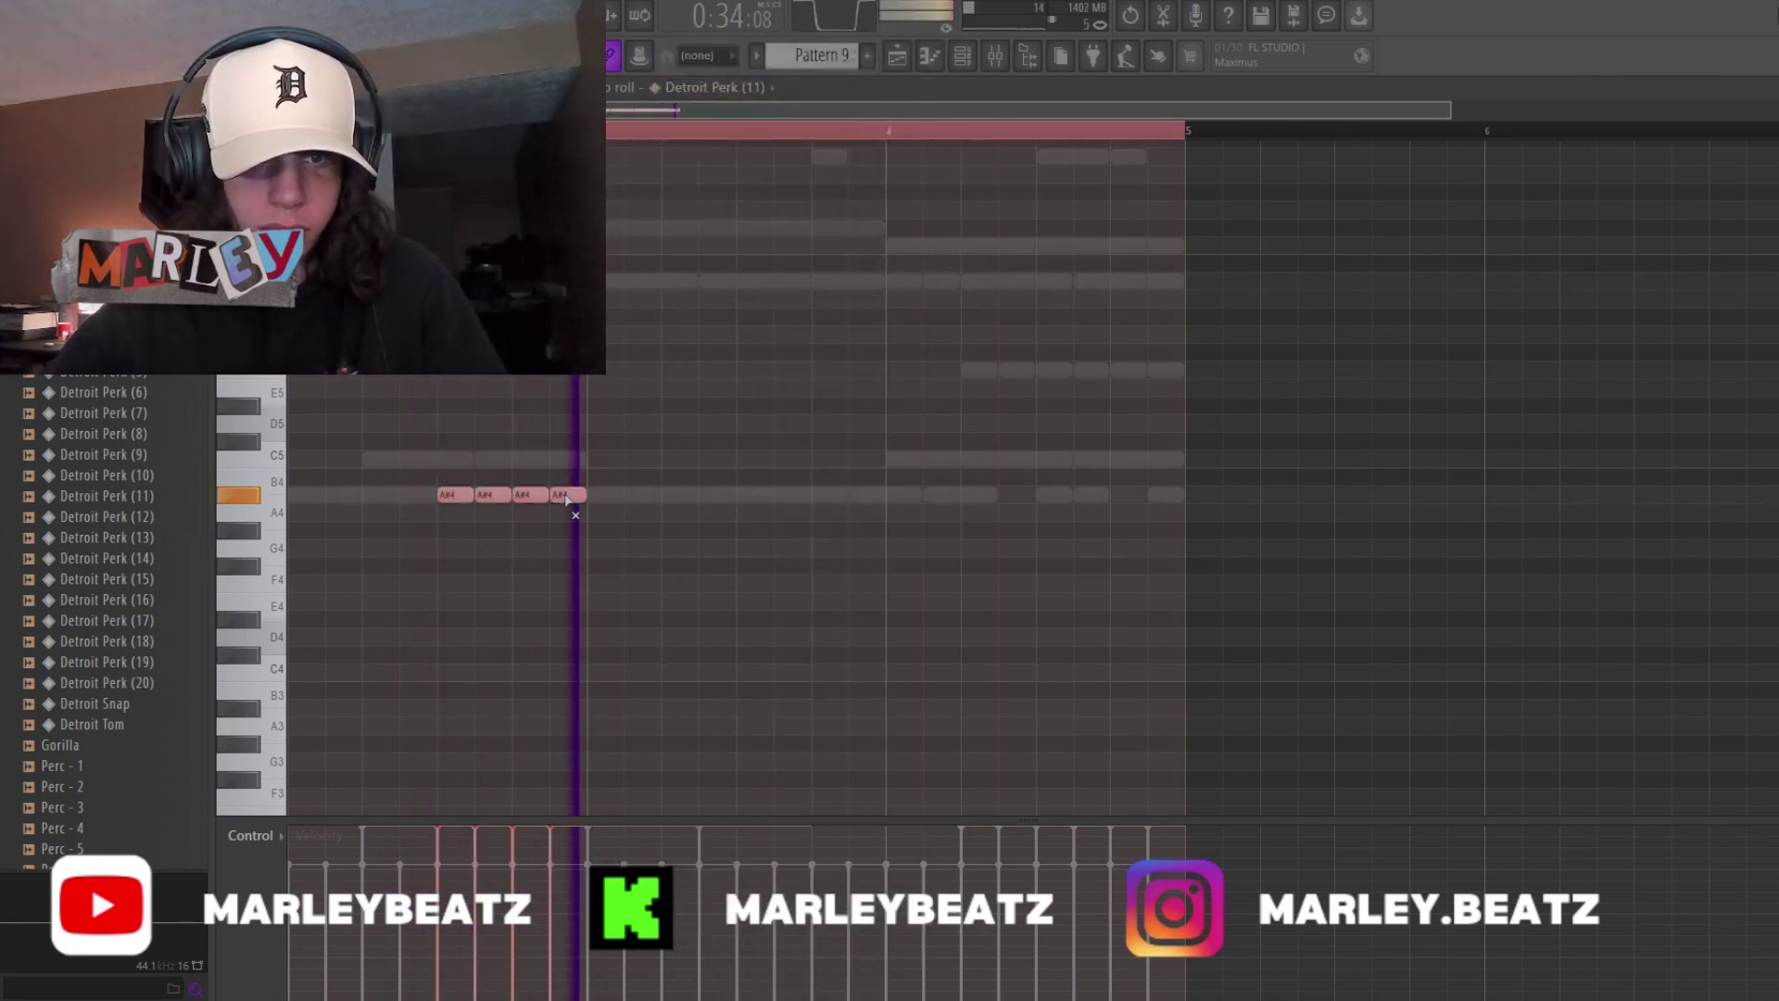
- Replace the Pattern 6 clip at bar 29 of the playlist with Pattern 7 and open it in the piano roll
{"action": "left_click", "coordinate": [906, 58]}
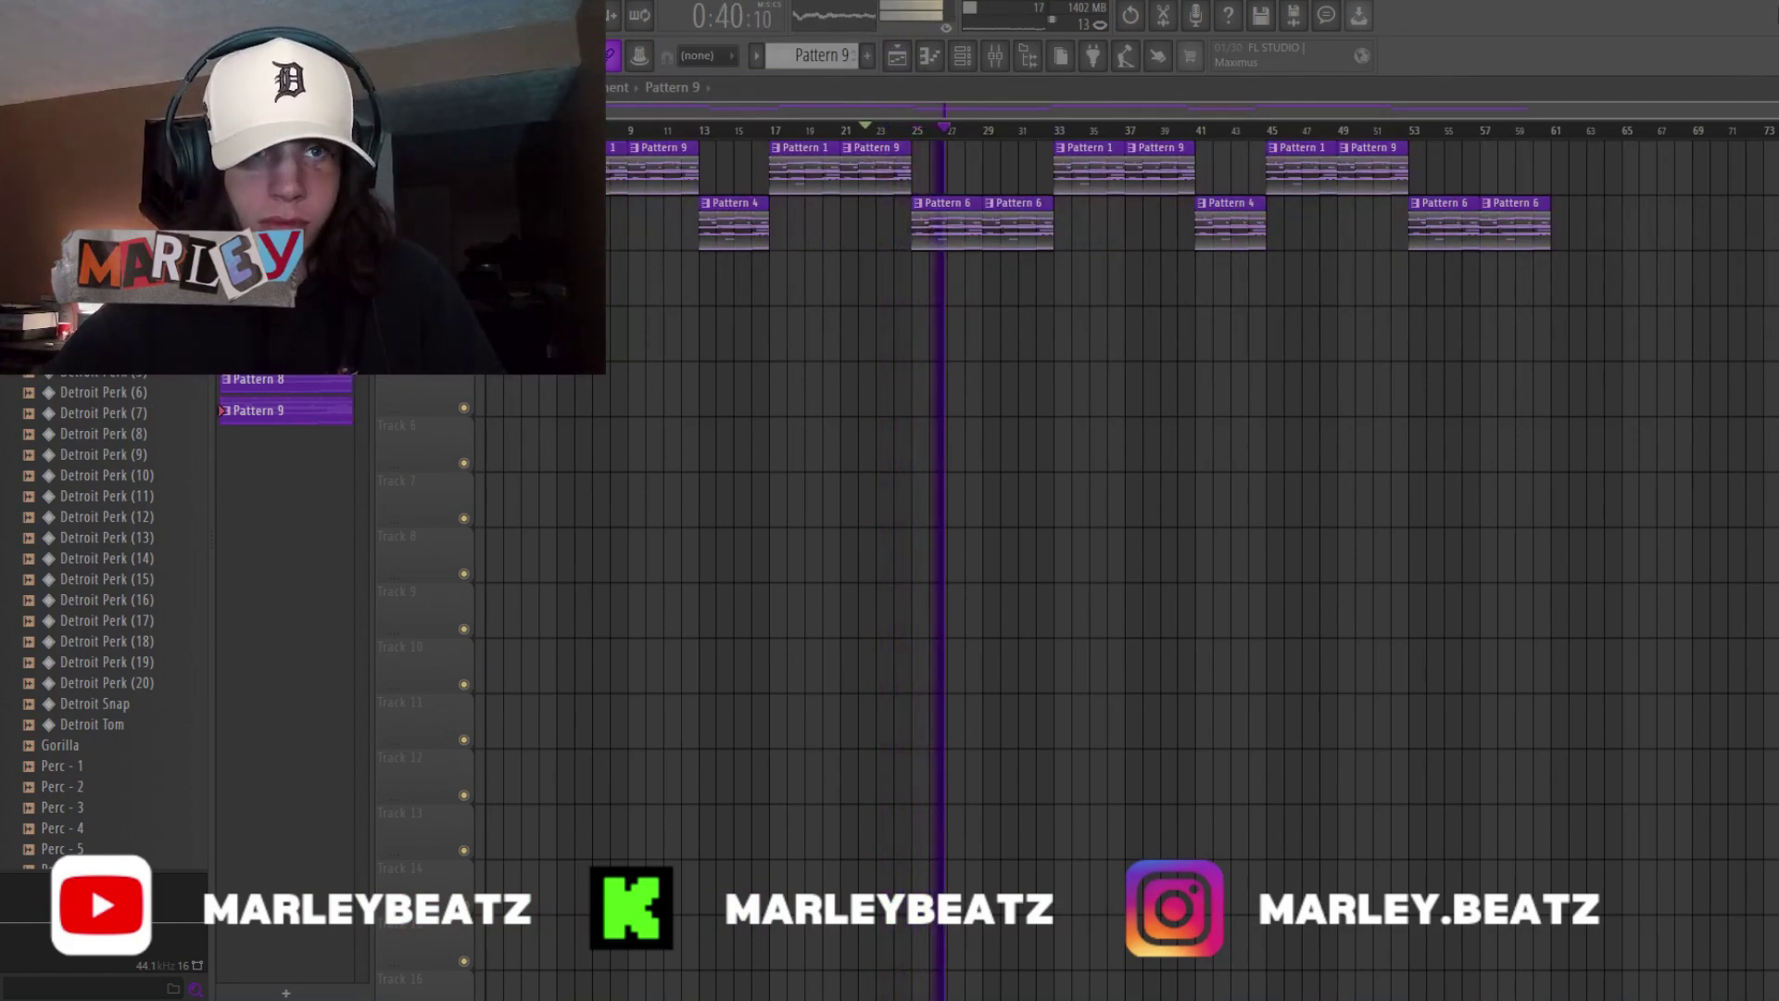
{"action": "right_click", "coordinate": [986, 214]}
{"action": "left_click", "coordinate": [1100, 375]}
{"action": "double_click", "coordinate": [1008, 230]}
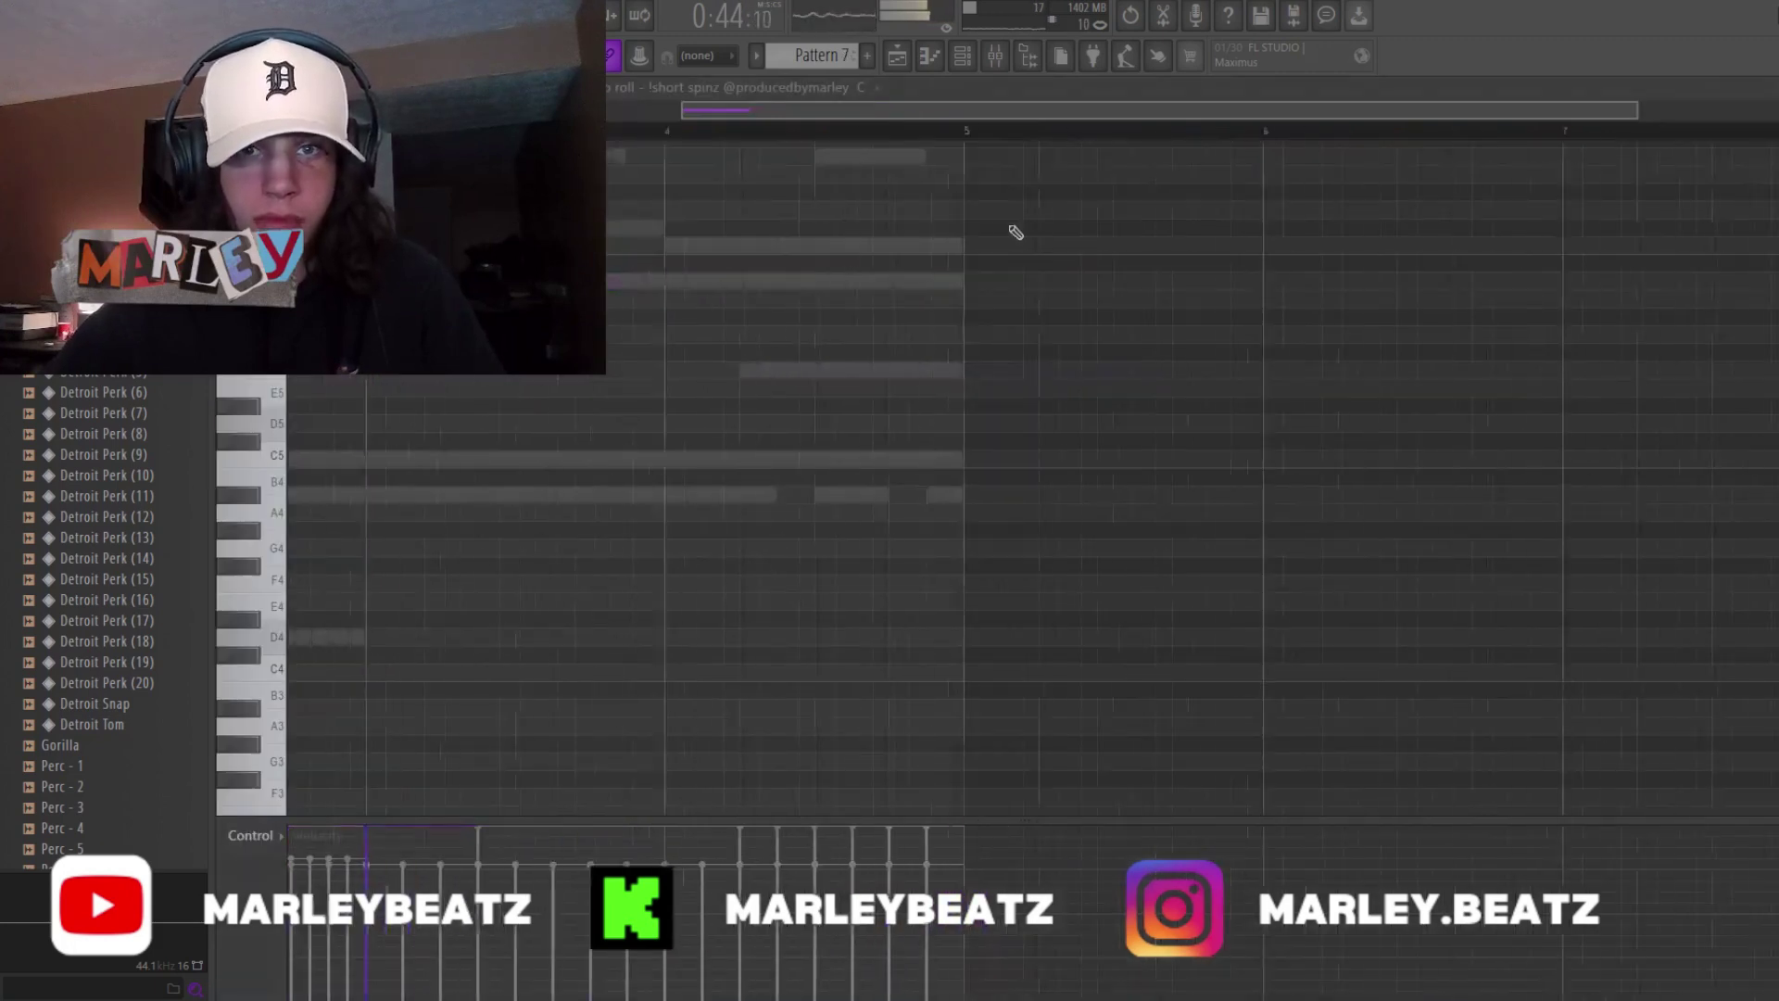
- Check which channels Pattern 7 uses, return to the playlist and stop the arrangement's playback
{"action": "left_click", "coordinate": [773, 88]}
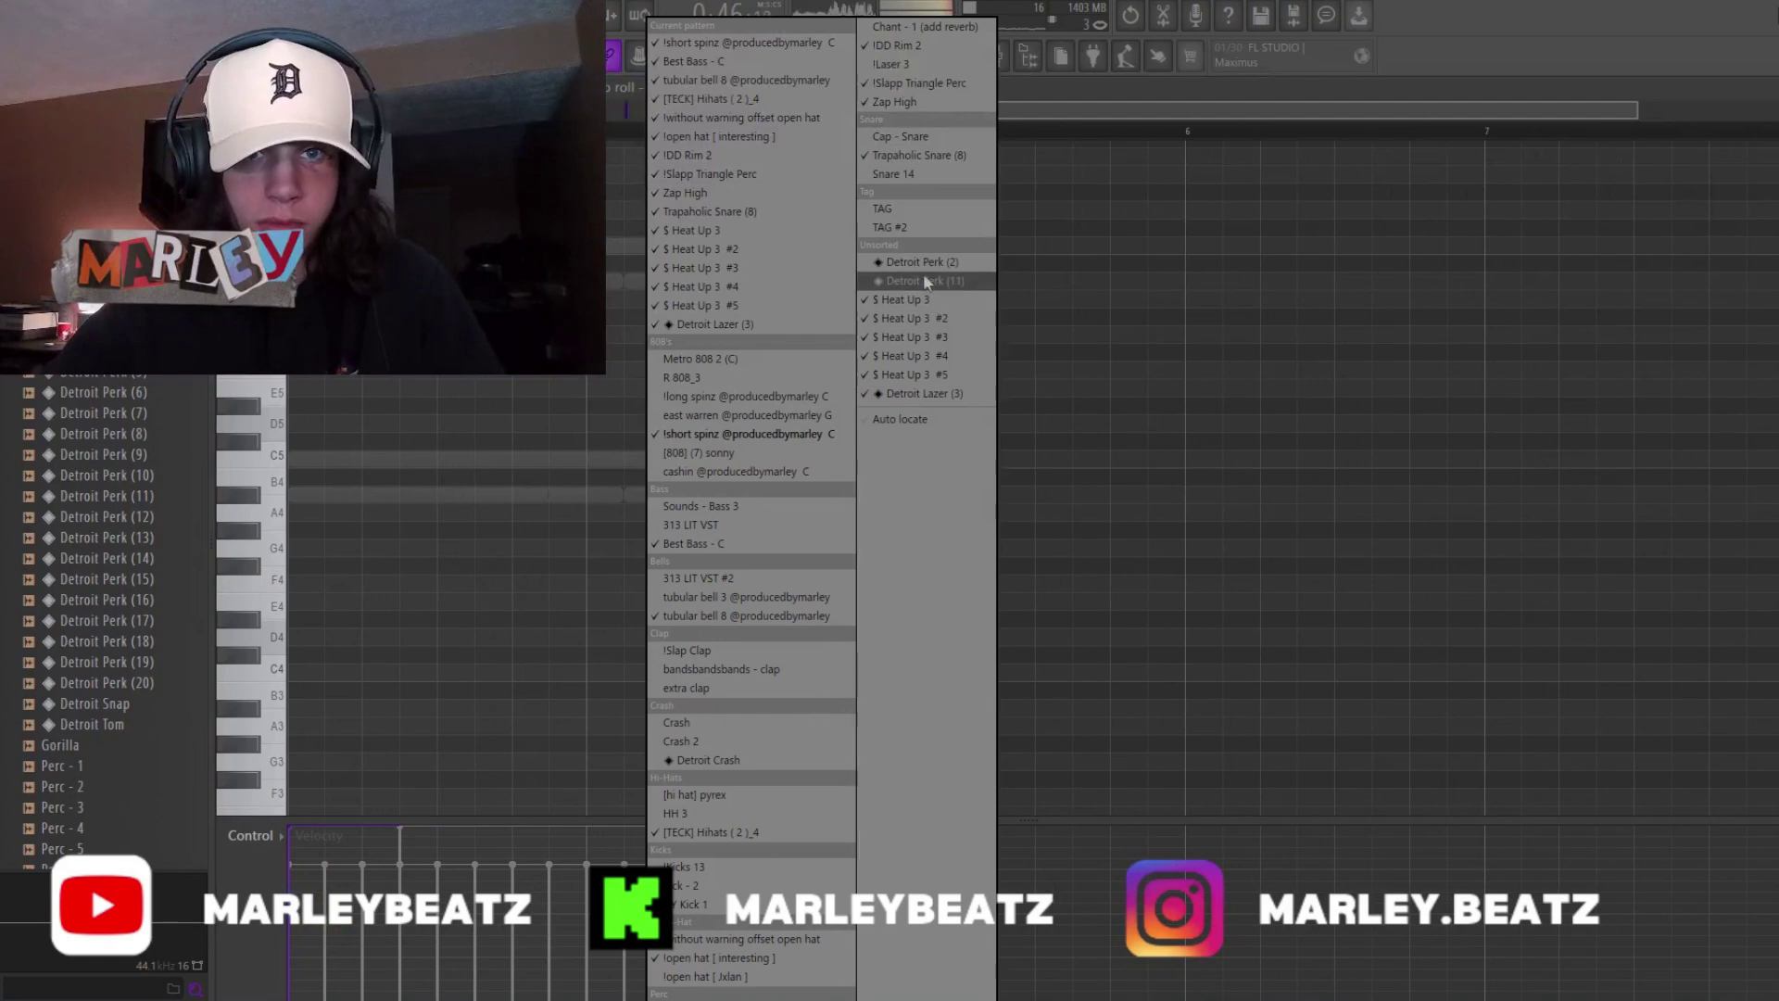
{"action": "left_click", "coordinate": [1048, 80]}
{"action": "left_click", "coordinate": [897, 61]}
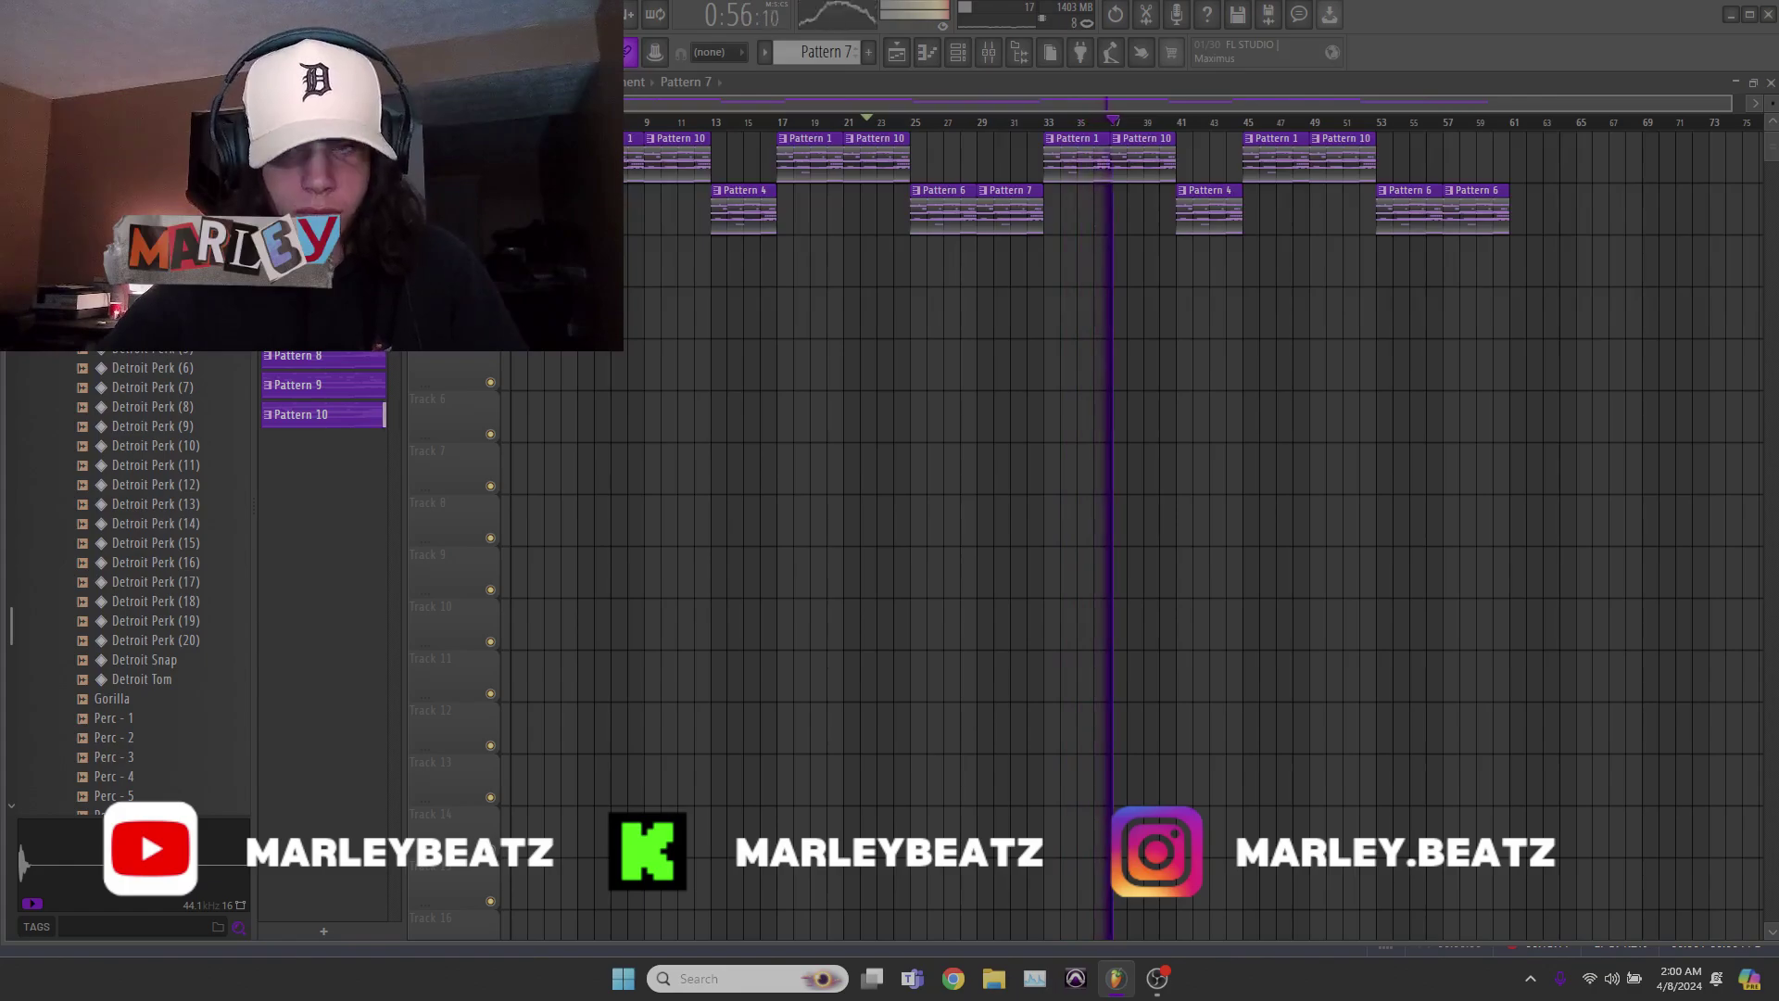
{"action": "key", "text": "space"}
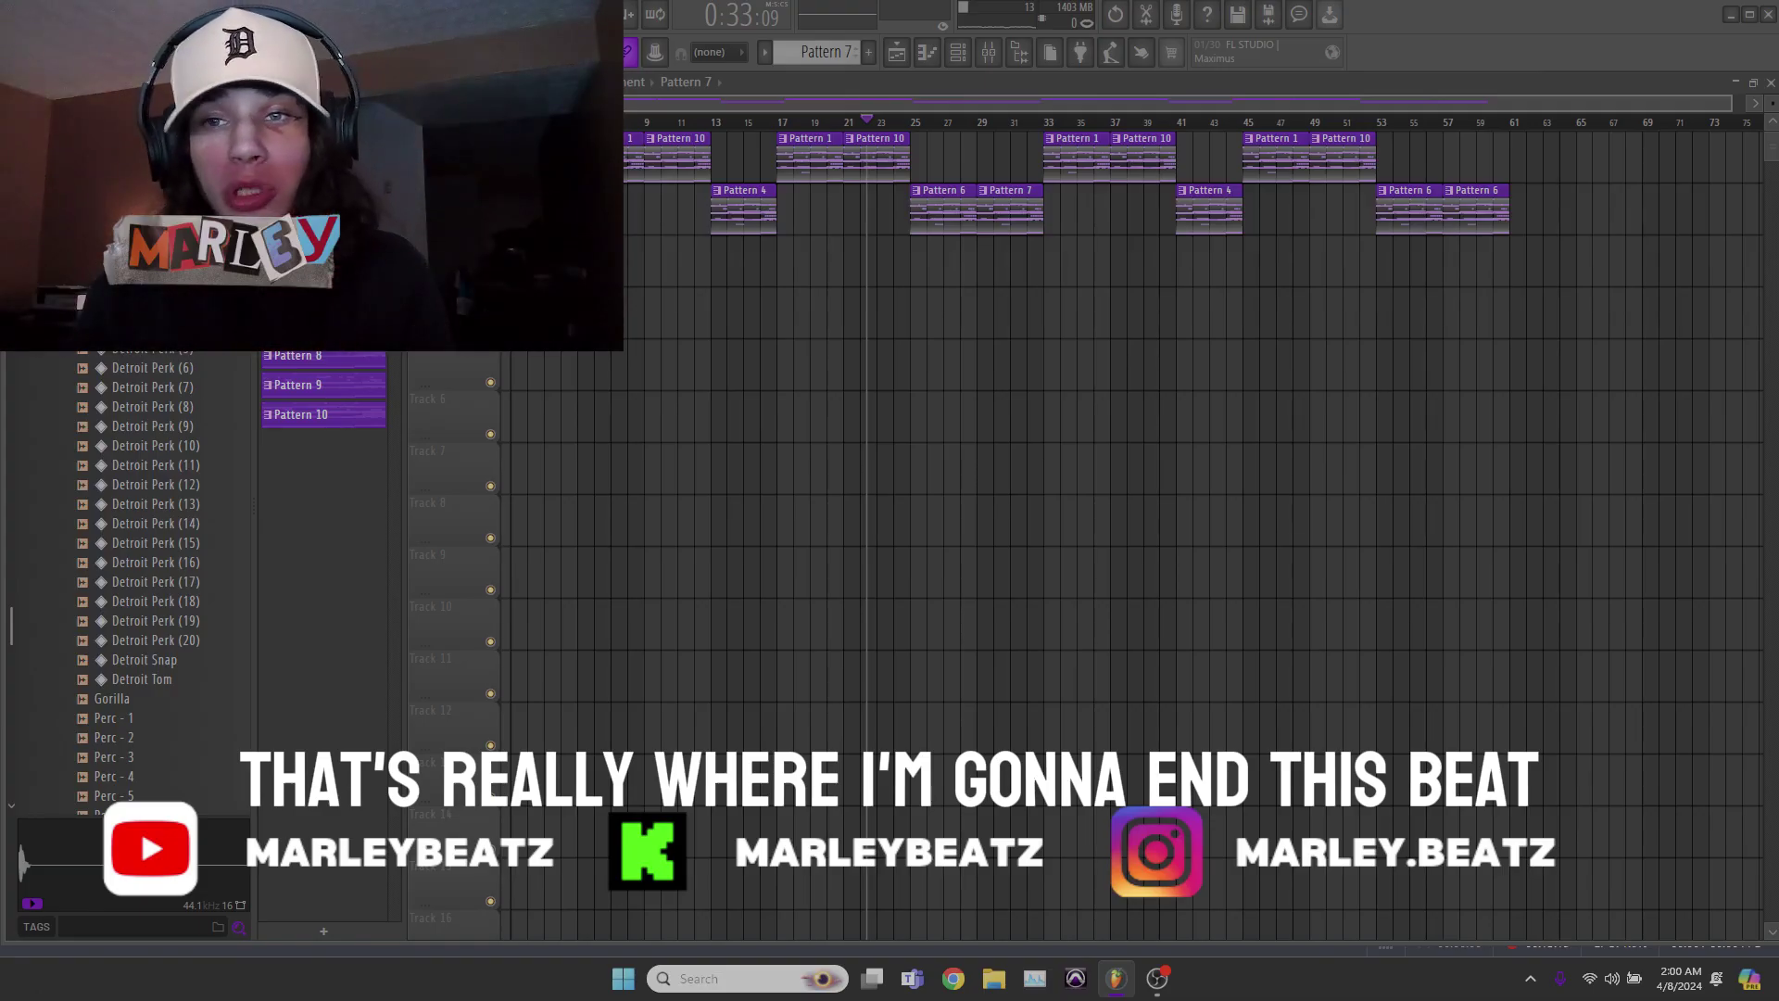